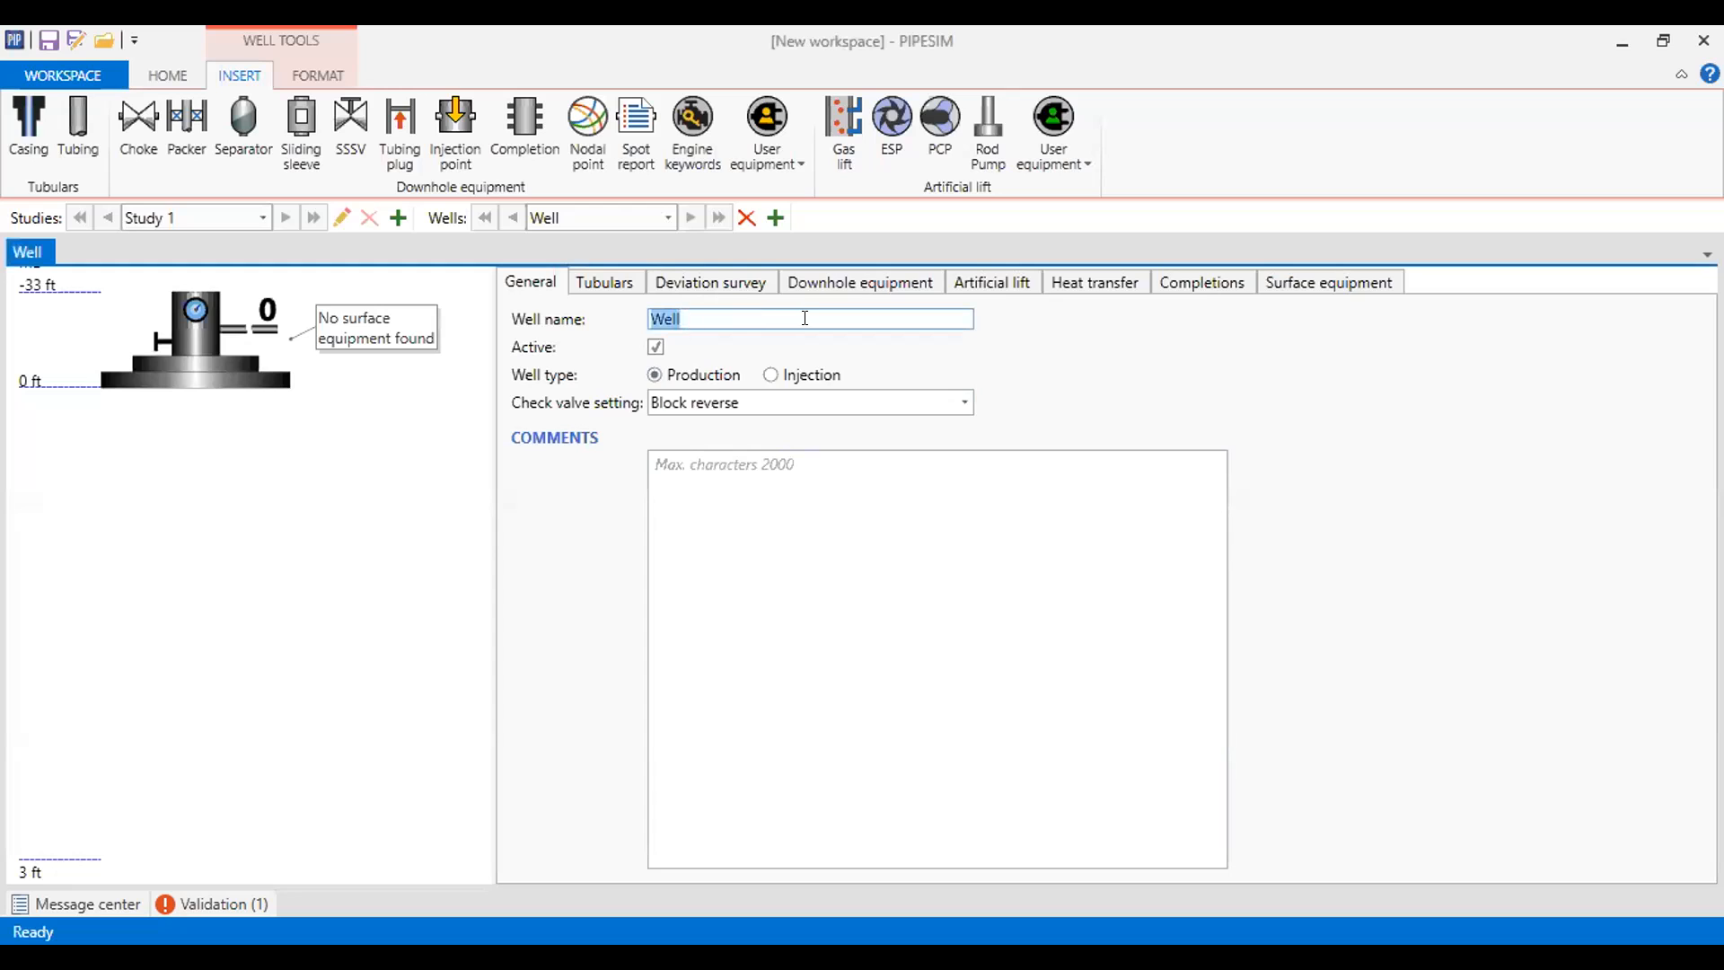
# - Name the well "Hybrid Artificial Lift"
pyautogui.write('Hybrid Artif')
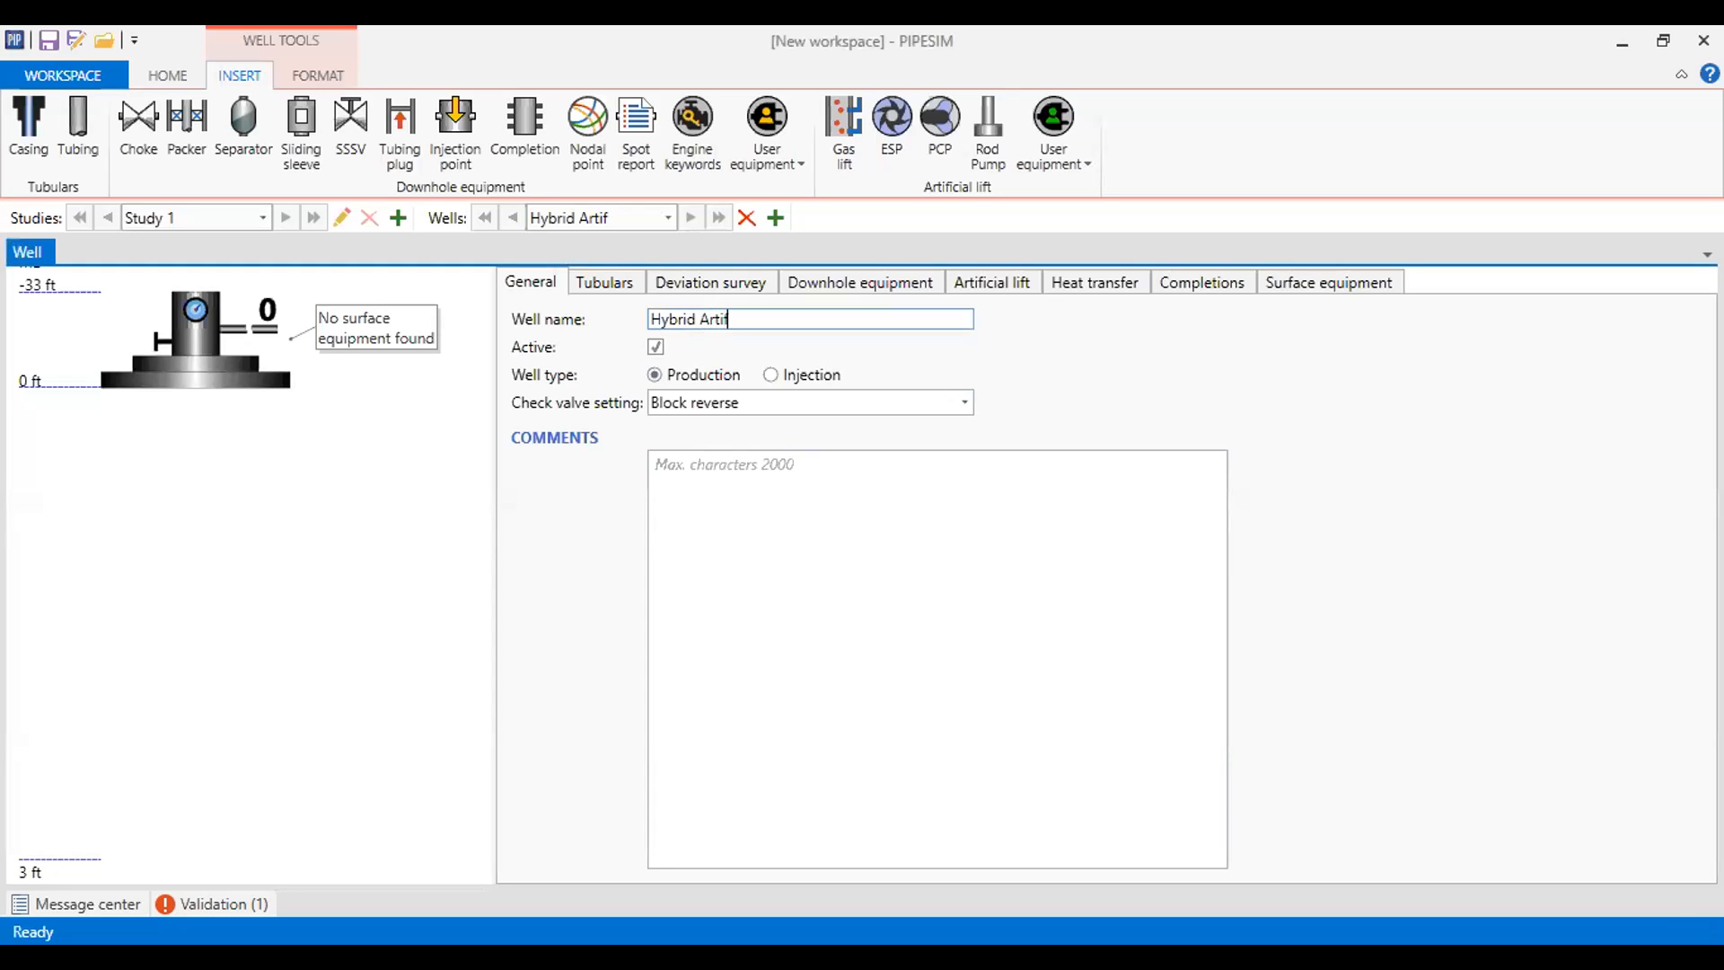
pyautogui.write('icial Lift')
pyautogui.press('Return')
# - Add one casing and one tubing string to the well's tubulars
pyautogui.click(629, 285)
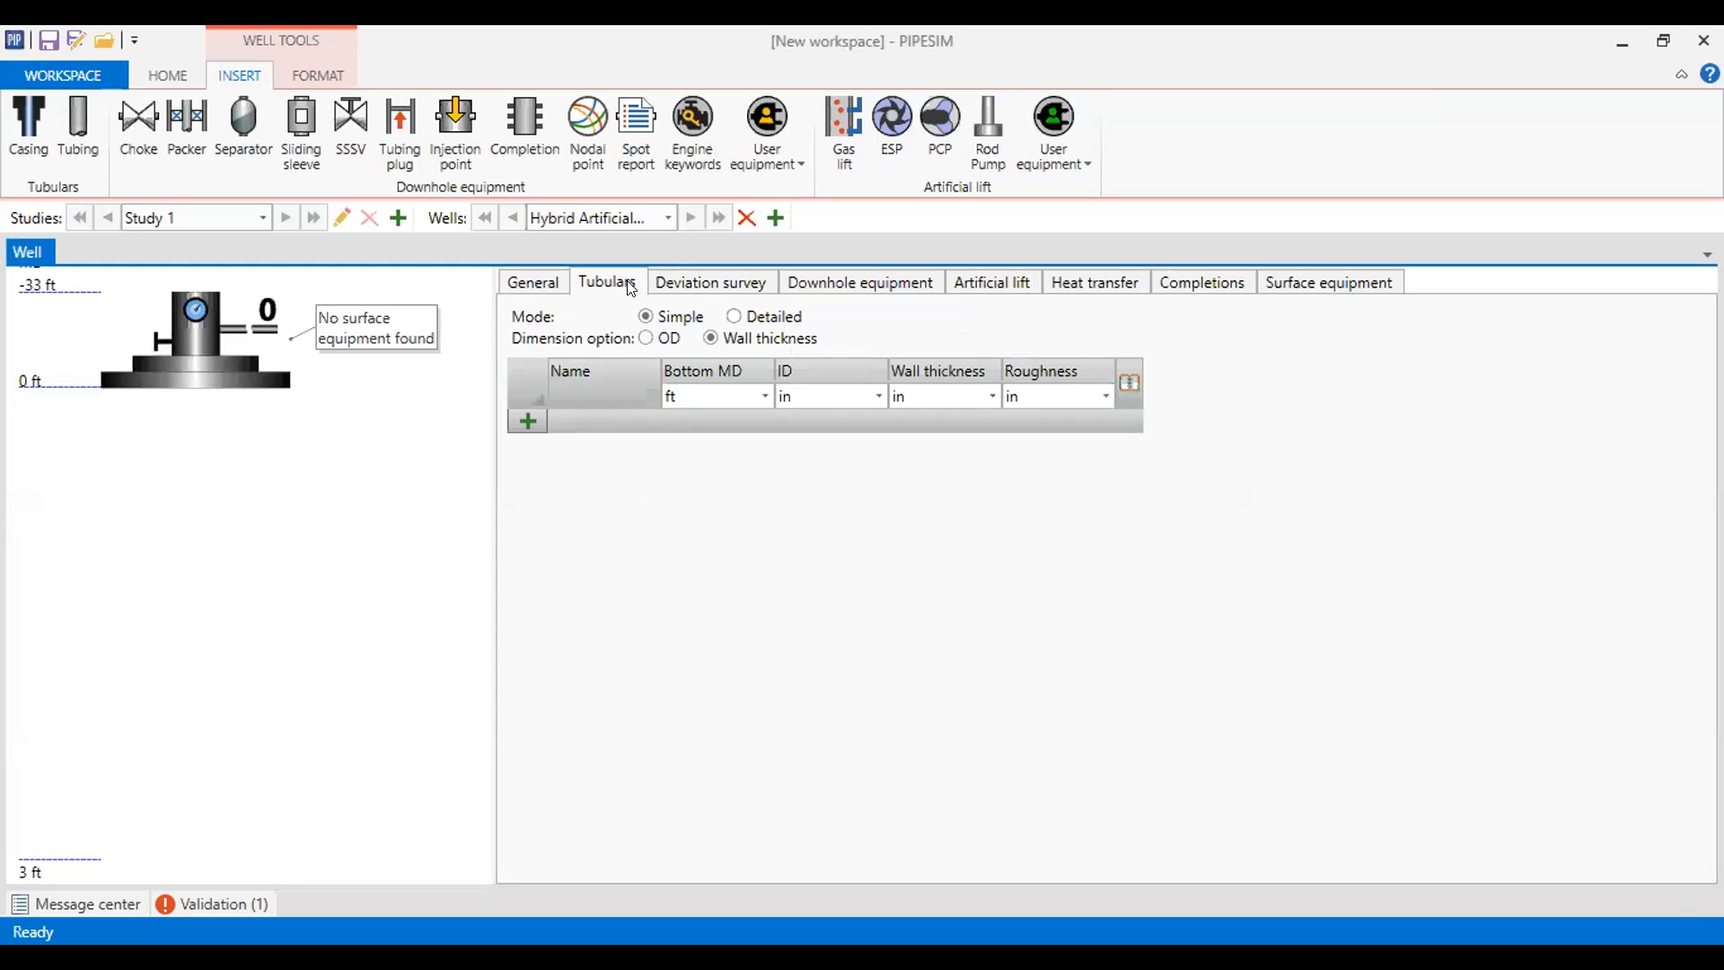
pyautogui.click(530, 419)
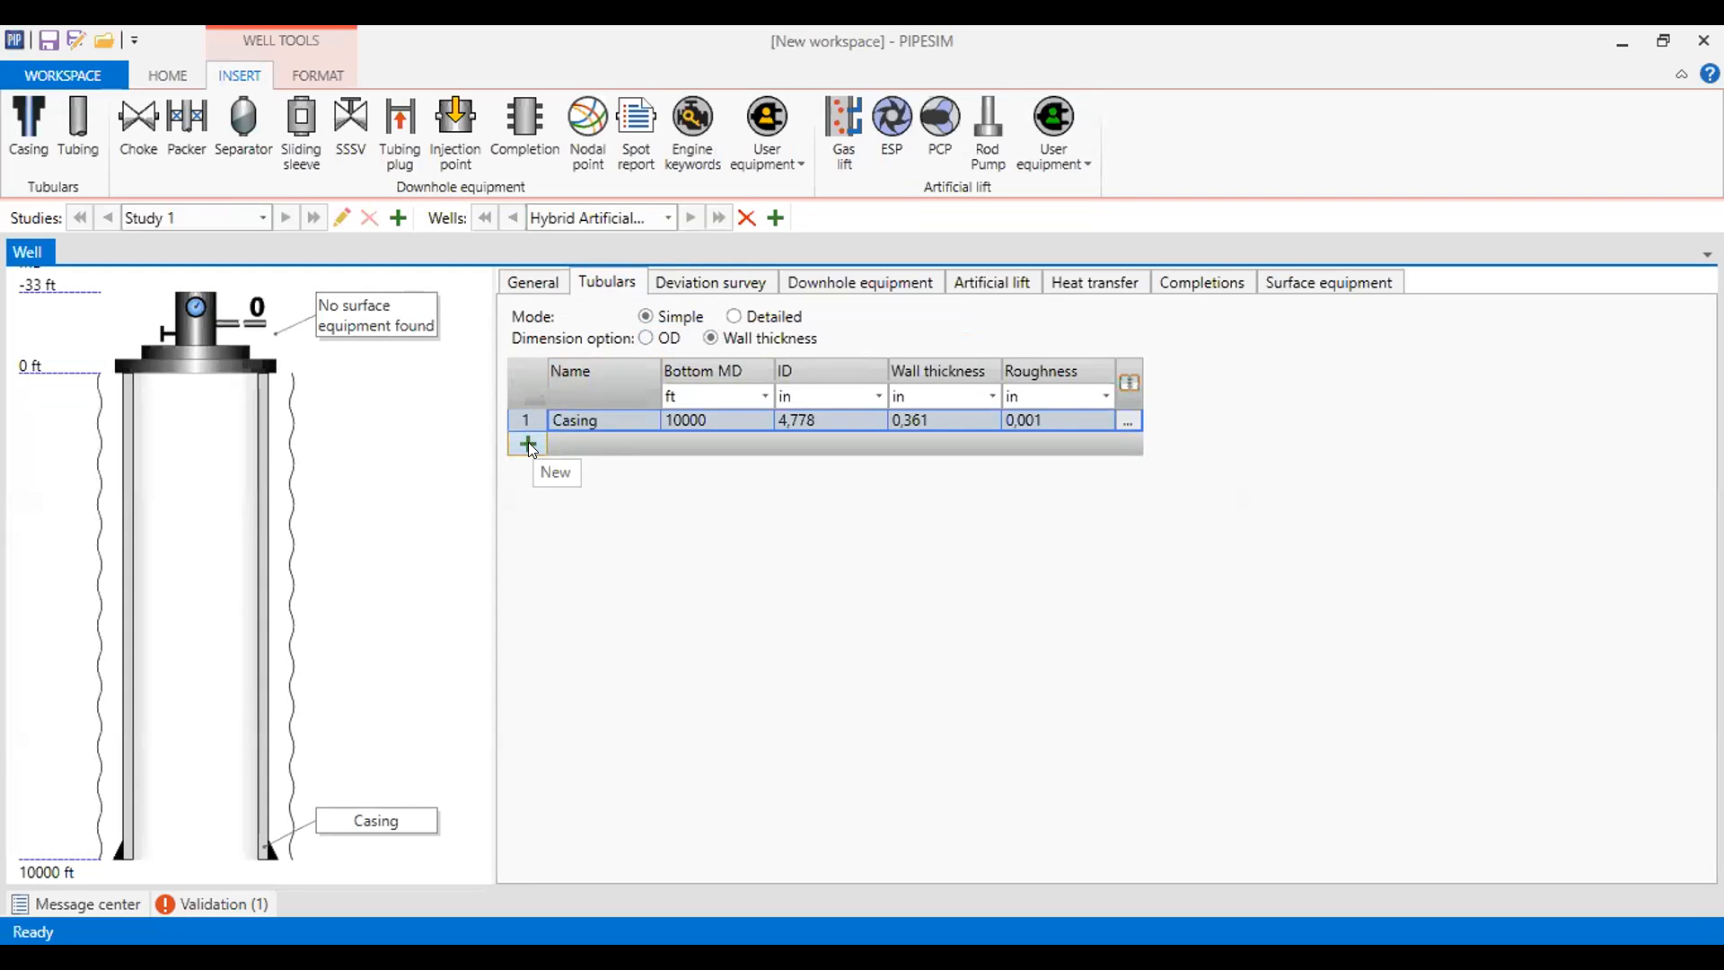
pyautogui.click(528, 442)
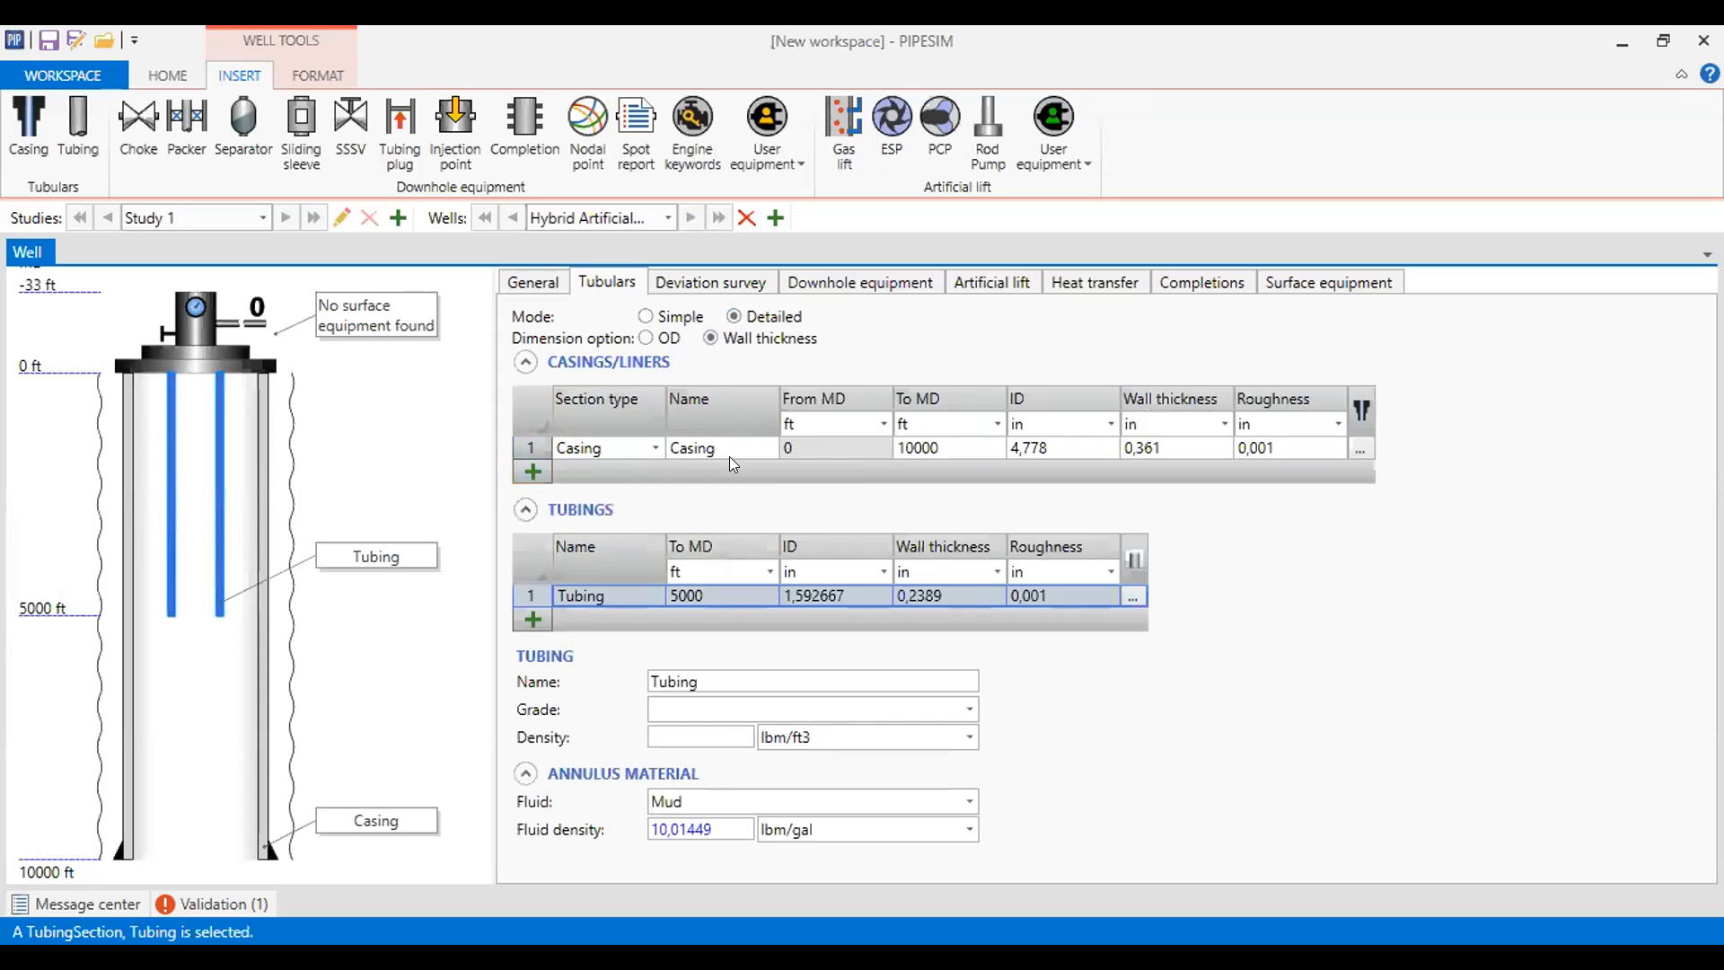
# - Set the casing's bottom depth to 11300 ft, inner diameter to 8,835 in and wall thickness to 0,395 in
pyautogui.click(930, 445)
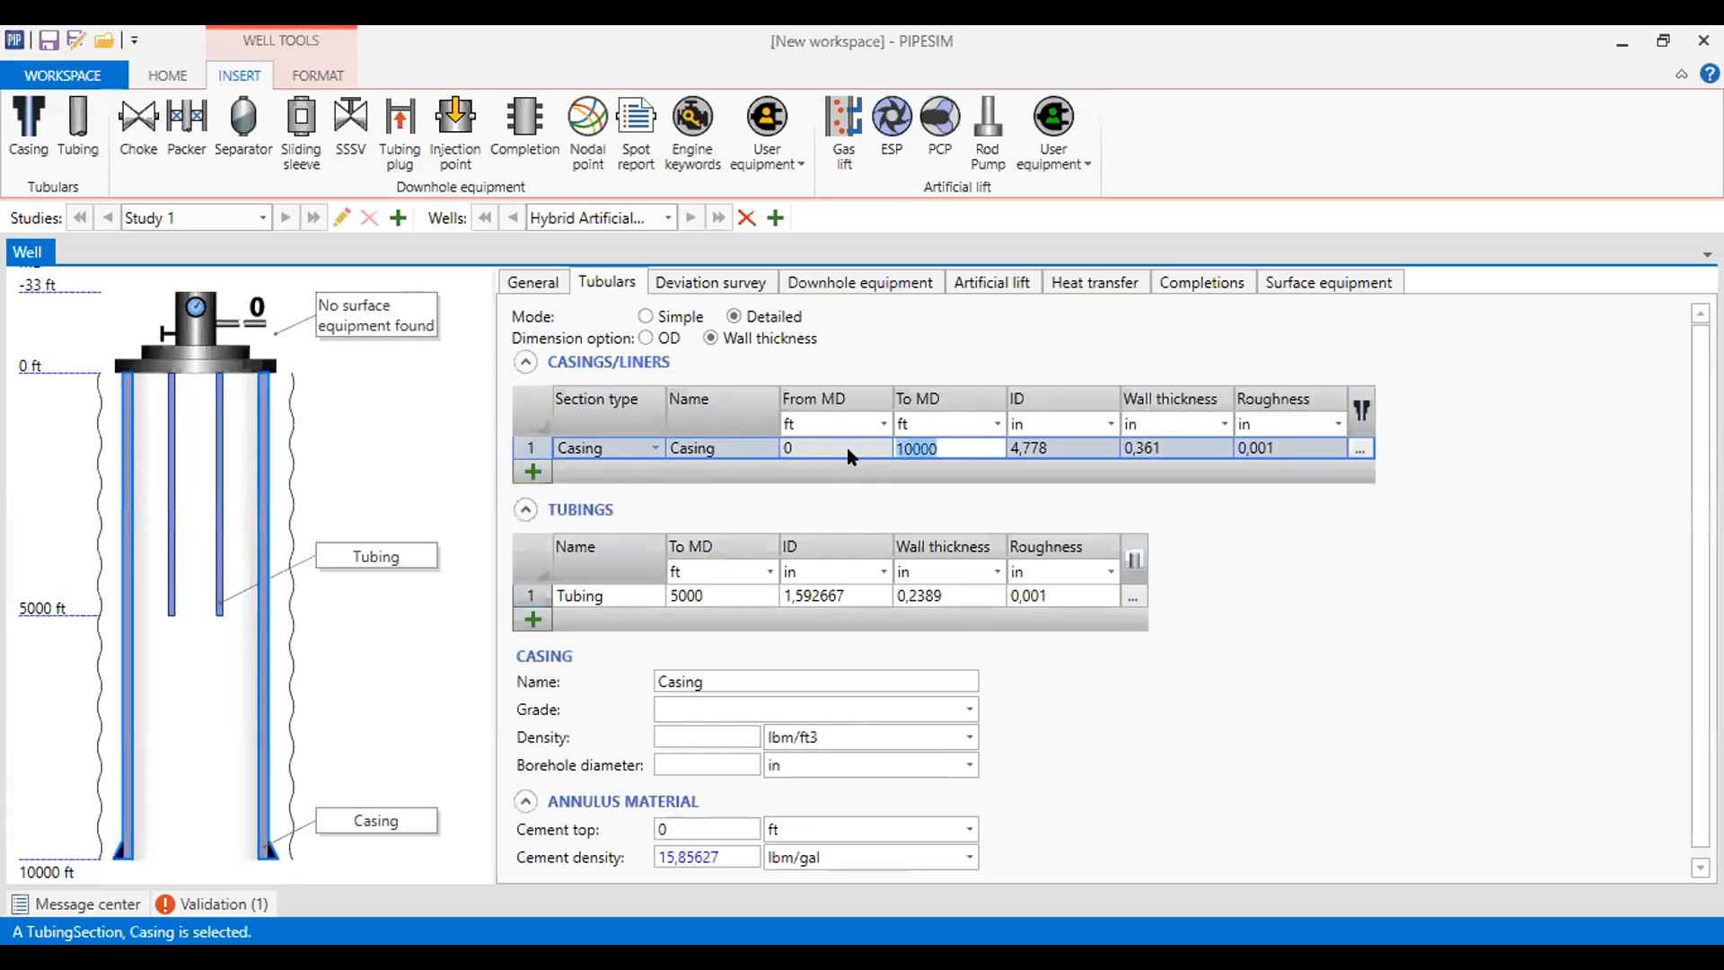
pyautogui.write('11300')
pyautogui.click(1045, 439)
pyautogui.write('8,835')
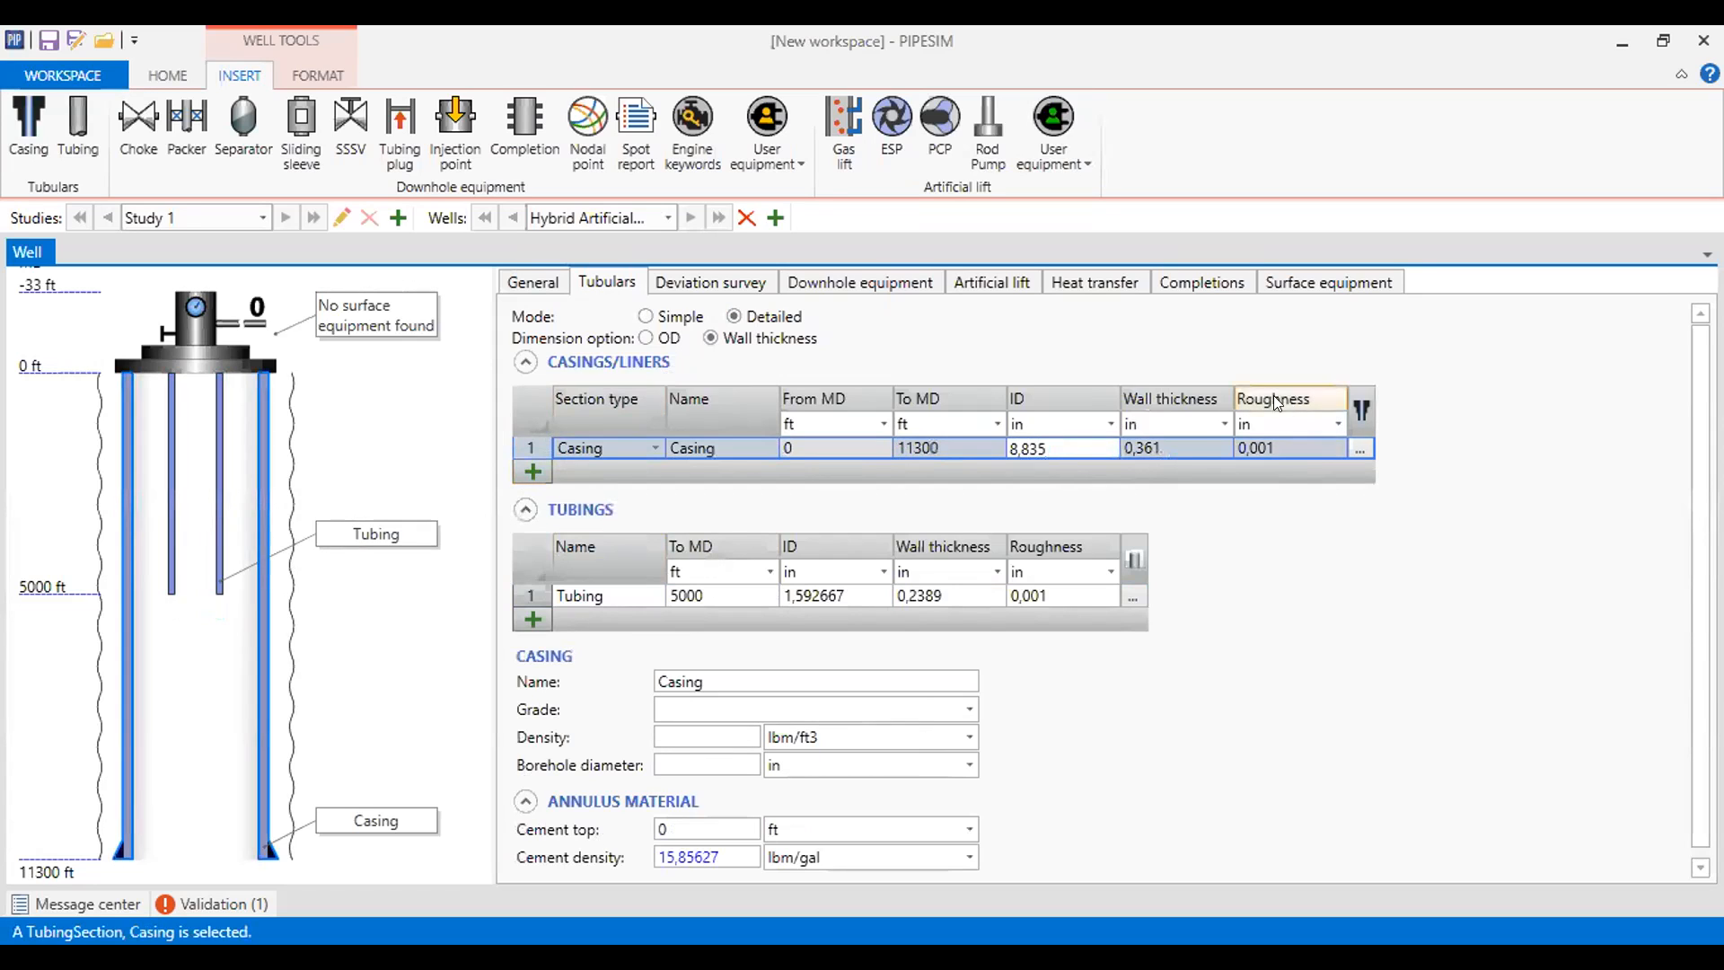
pyautogui.click(1167, 452)
pyautogui.click(1166, 446)
pyautogui.write('0,3')
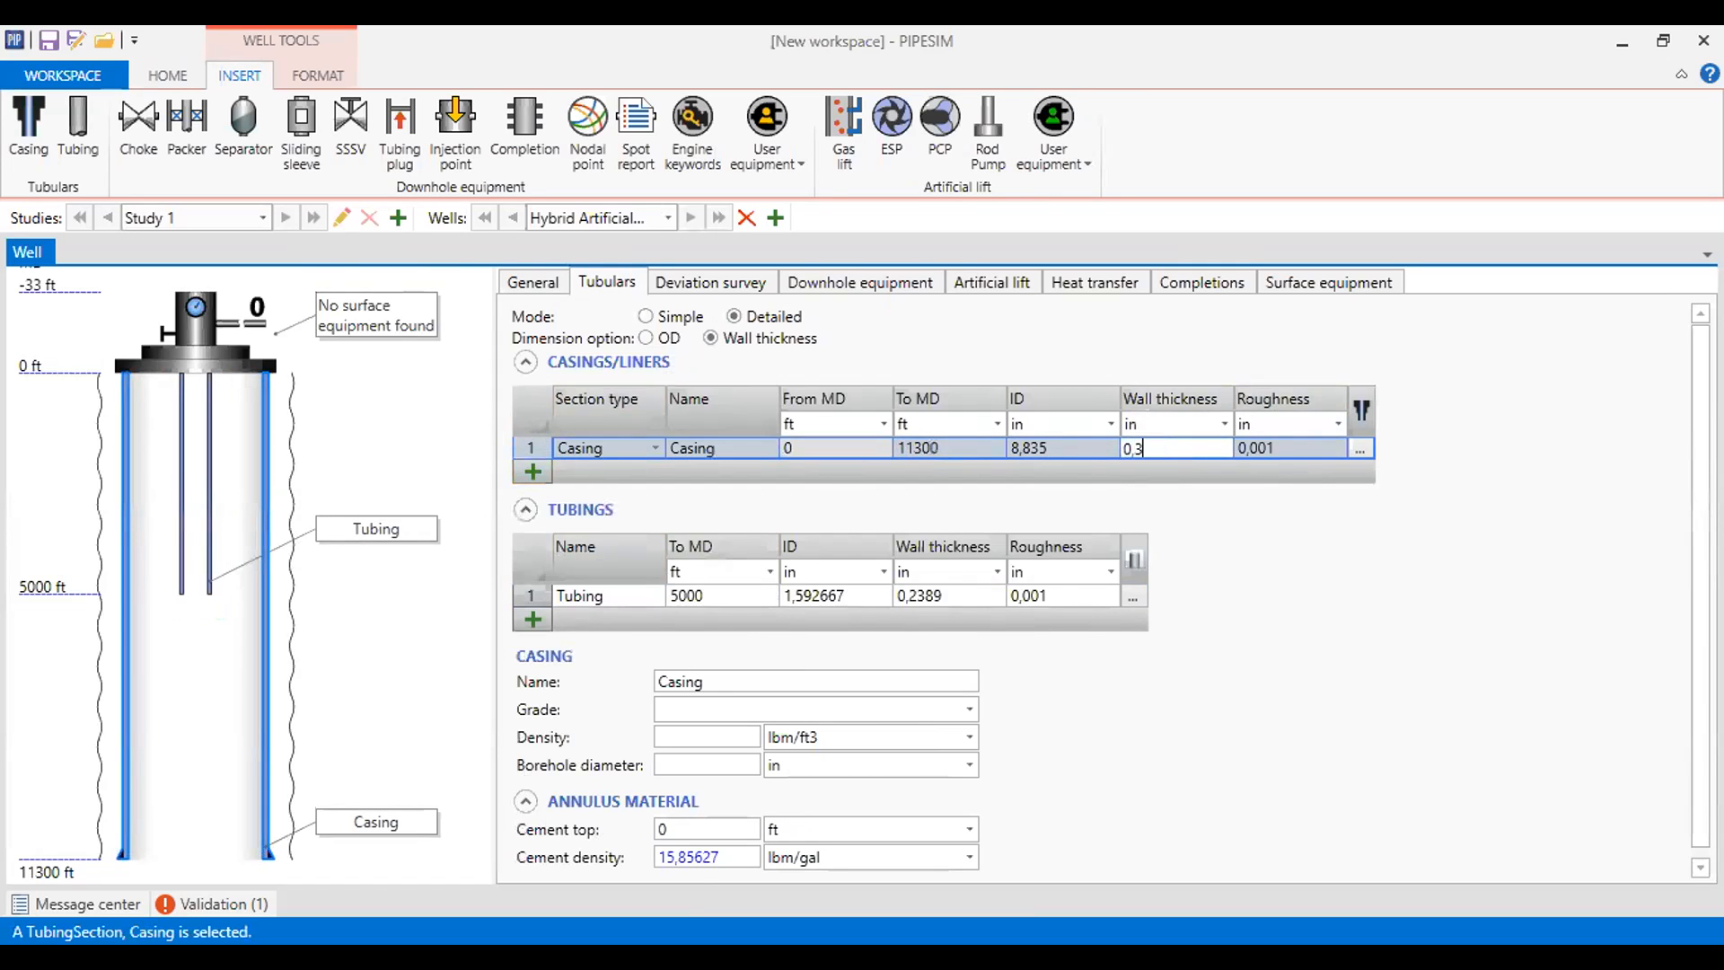
pyautogui.write('0')
pyautogui.press('BackSpace')
pyautogui.write('3')
pyautogui.press('BackSpace')
pyautogui.write('95')
# - Add a second casing section, change its section type to Liner and name it Liner-1
pyautogui.click(532, 472)
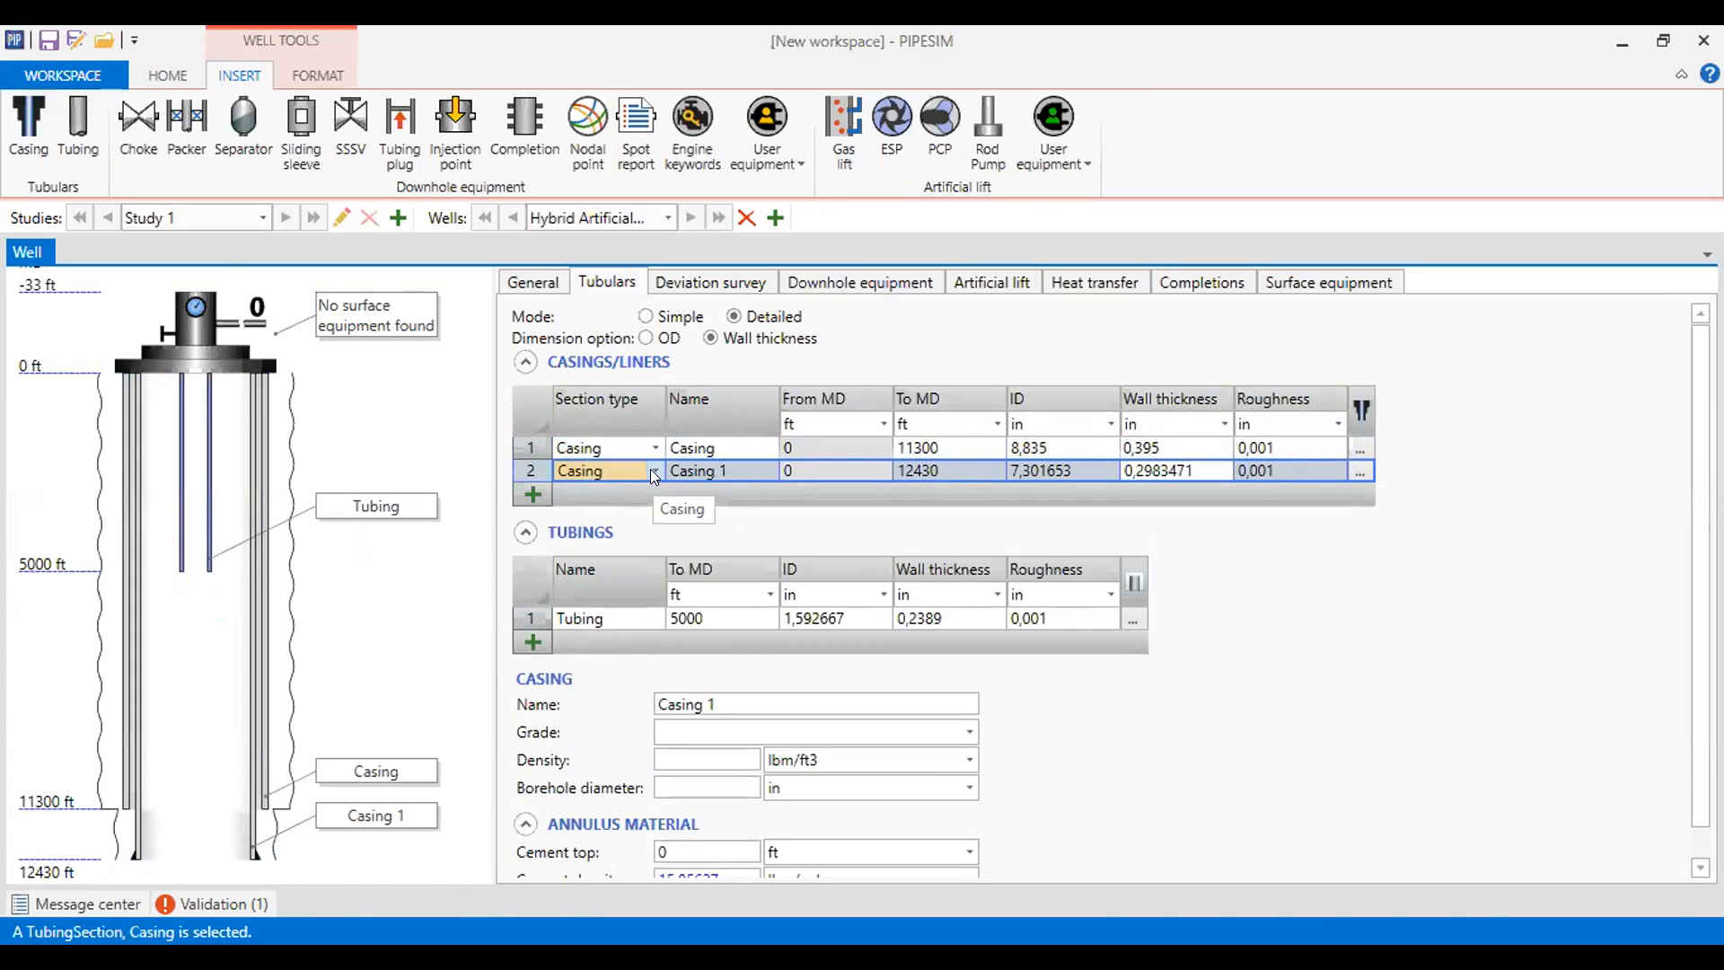
pyautogui.click(652, 471)
pyautogui.click(628, 524)
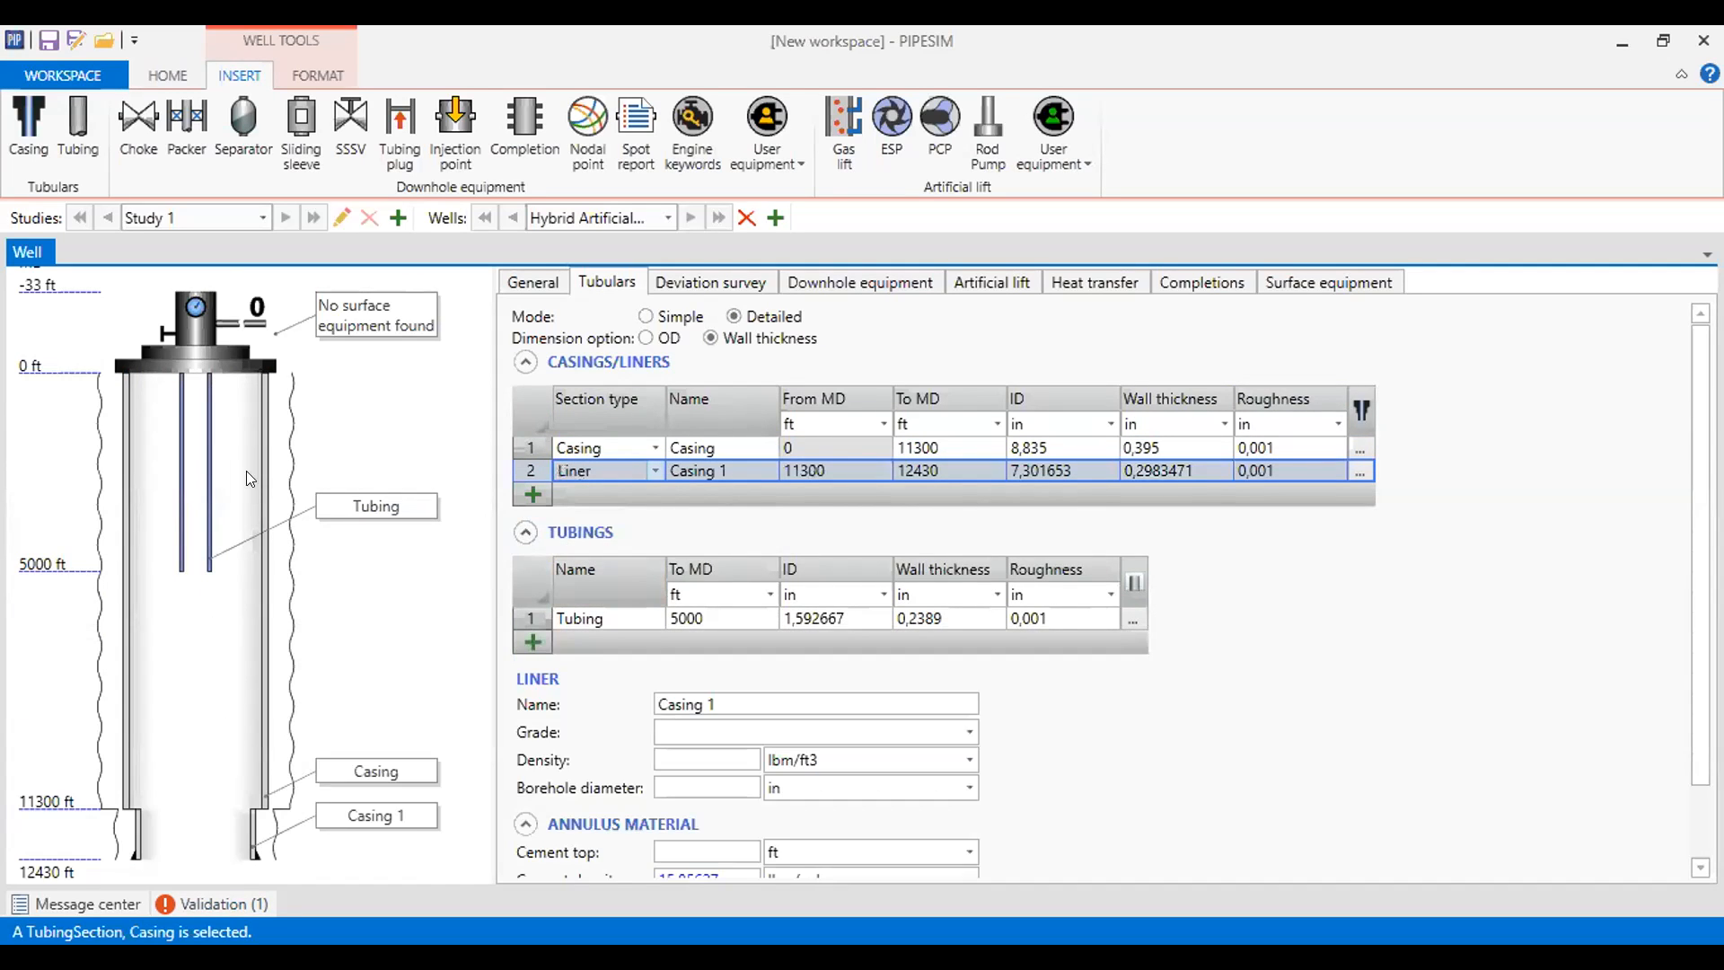
pyautogui.click(738, 470)
pyautogui.write('Liner-1')
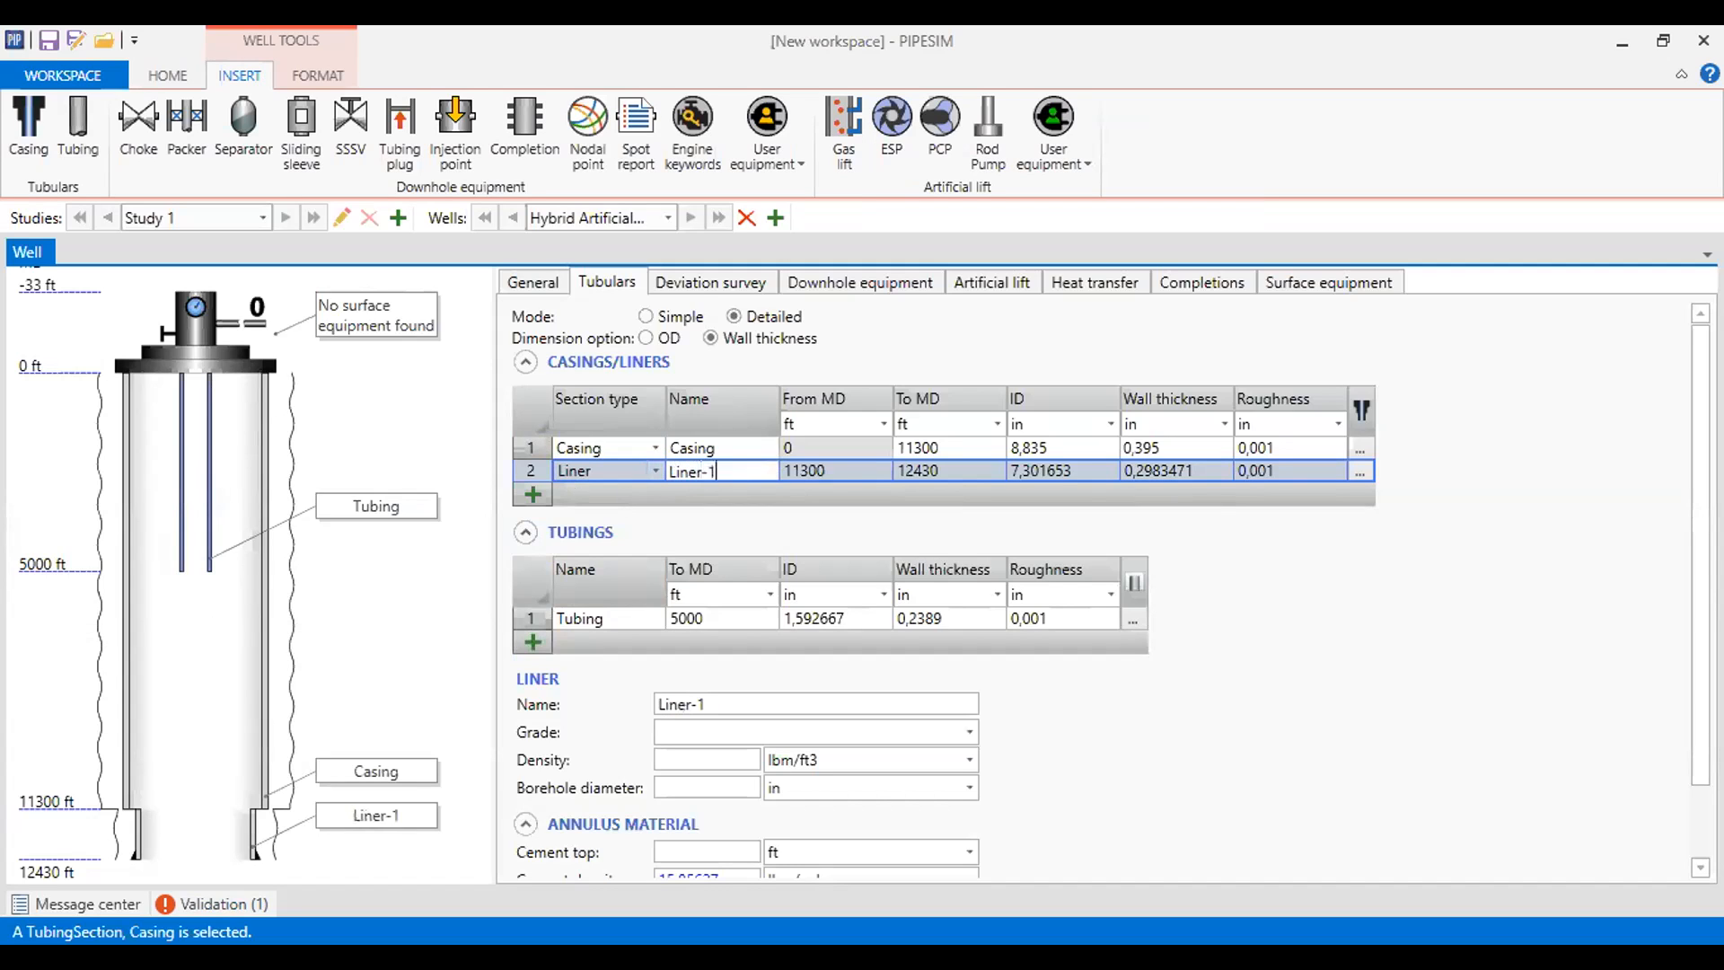
# - Set Liner-1's bottom depth to 15600 ft, inner diameter to 6,969 in and wall thickness to 0,328 in
pyautogui.click(887, 474)
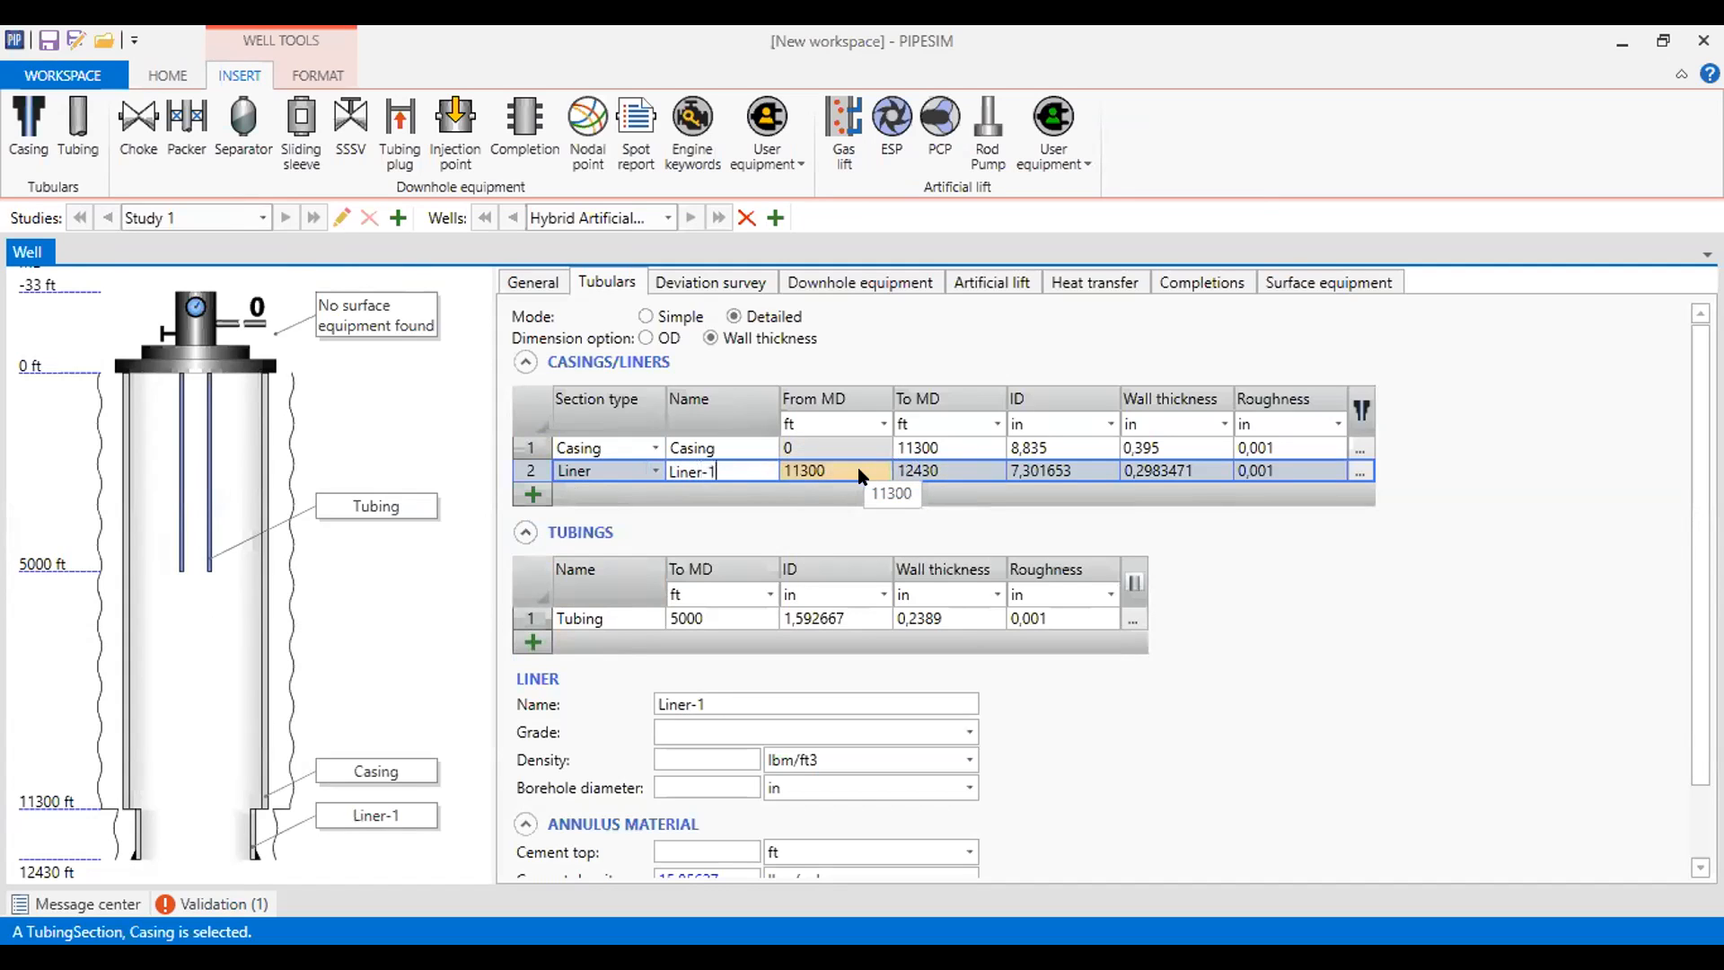
pyautogui.click(939, 467)
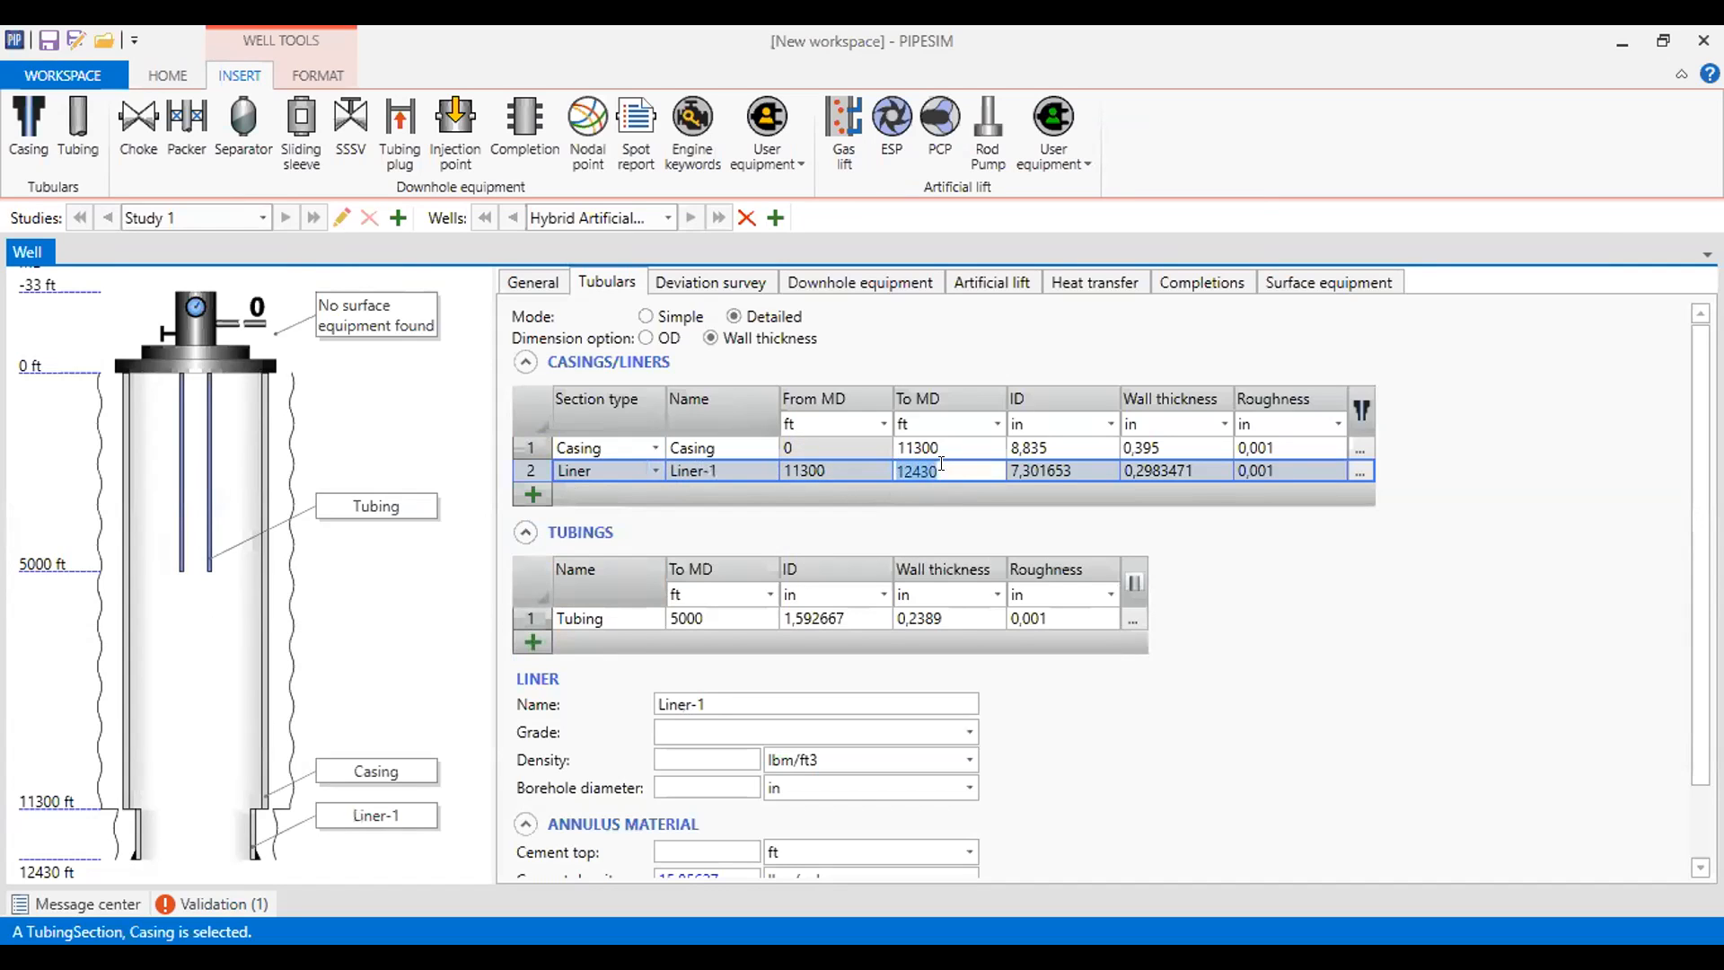
pyautogui.write('15600')
pyautogui.click(1078, 462)
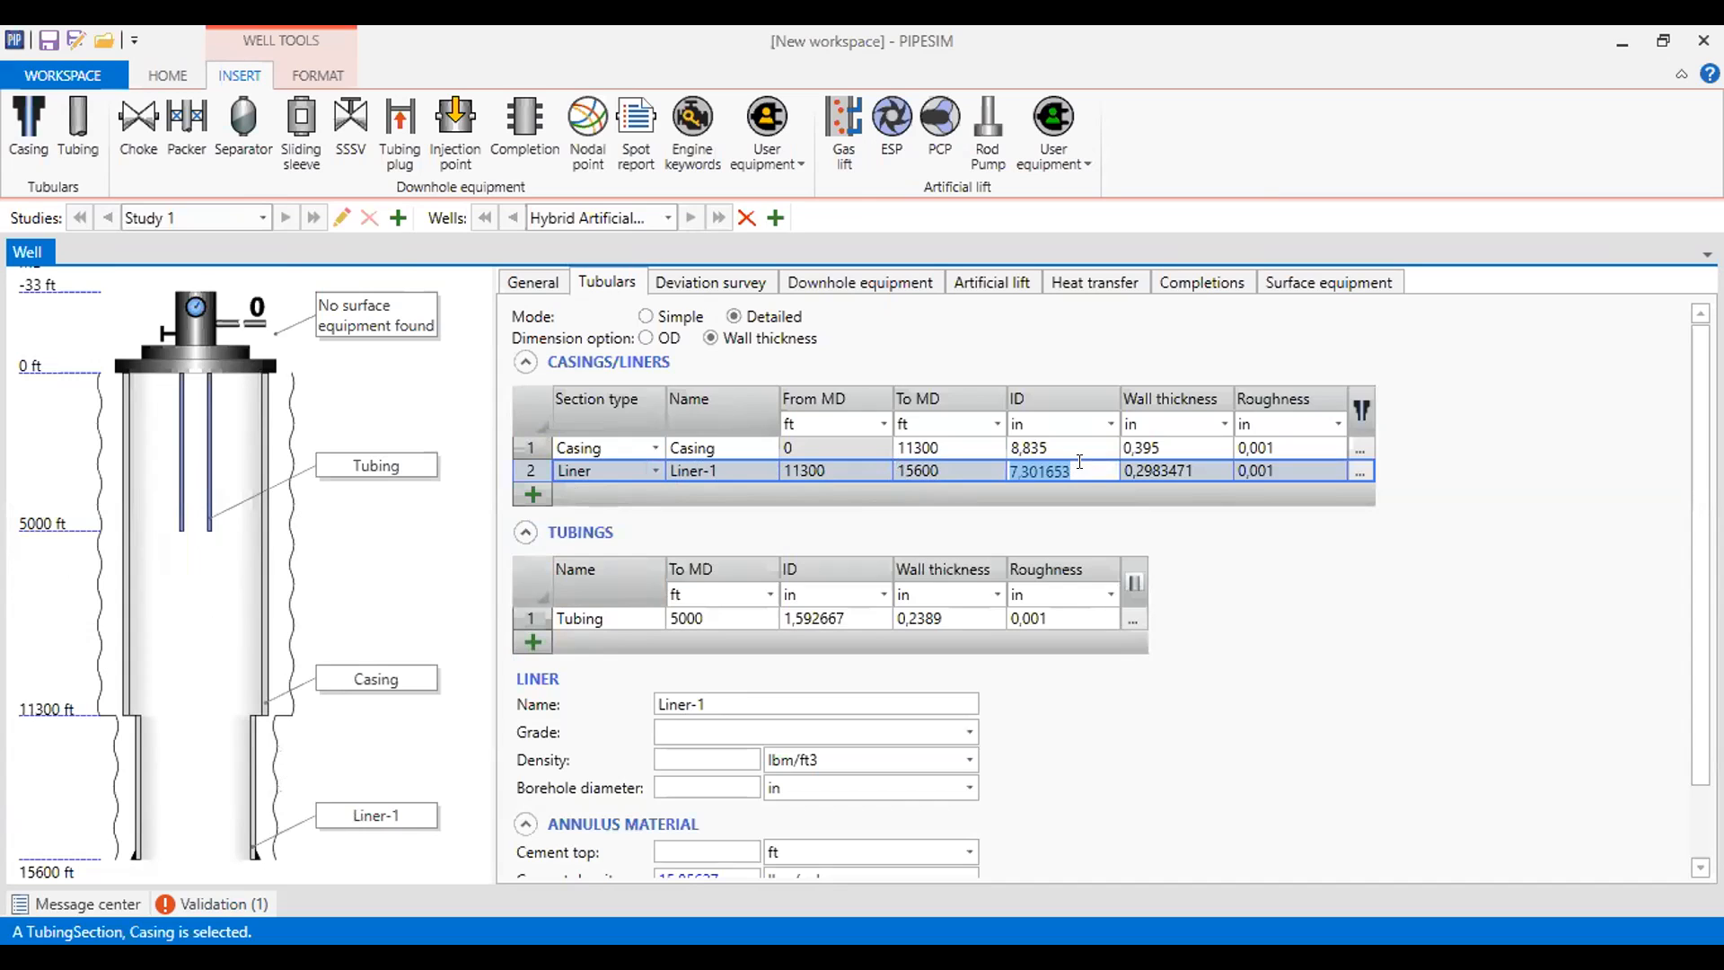
pyautogui.write('6,969')
pyautogui.click(1201, 470)
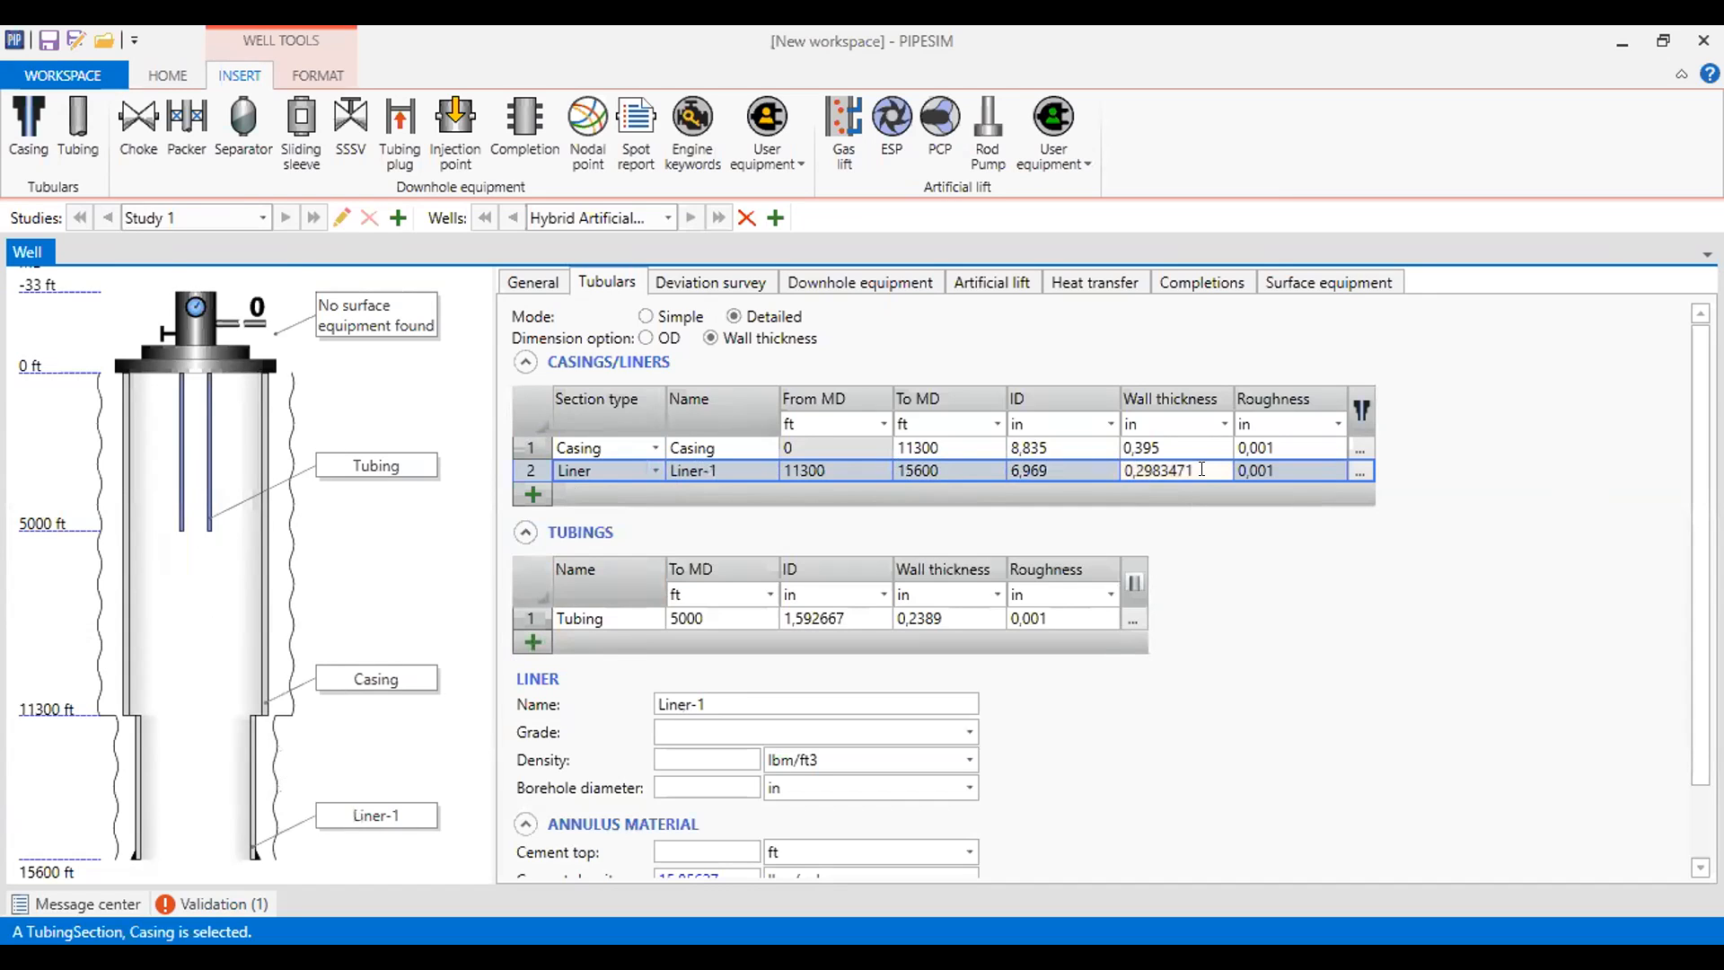
pyautogui.write('0')
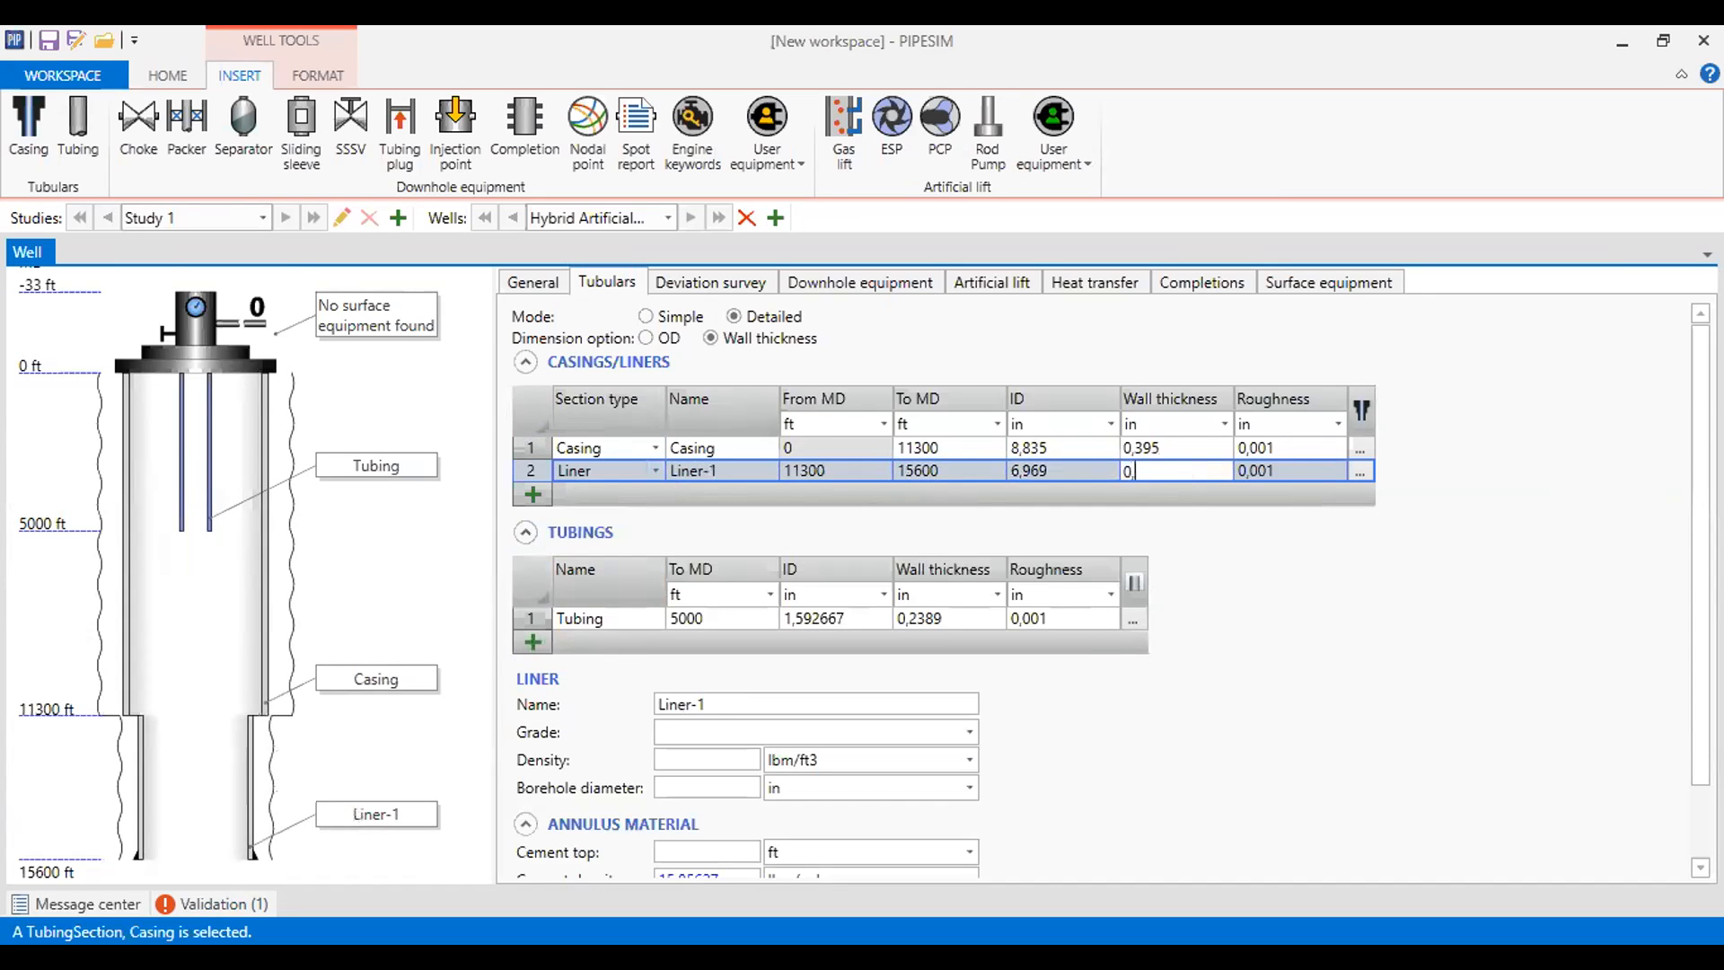
pyautogui.write(',328')
pyautogui.click(1273, 472)
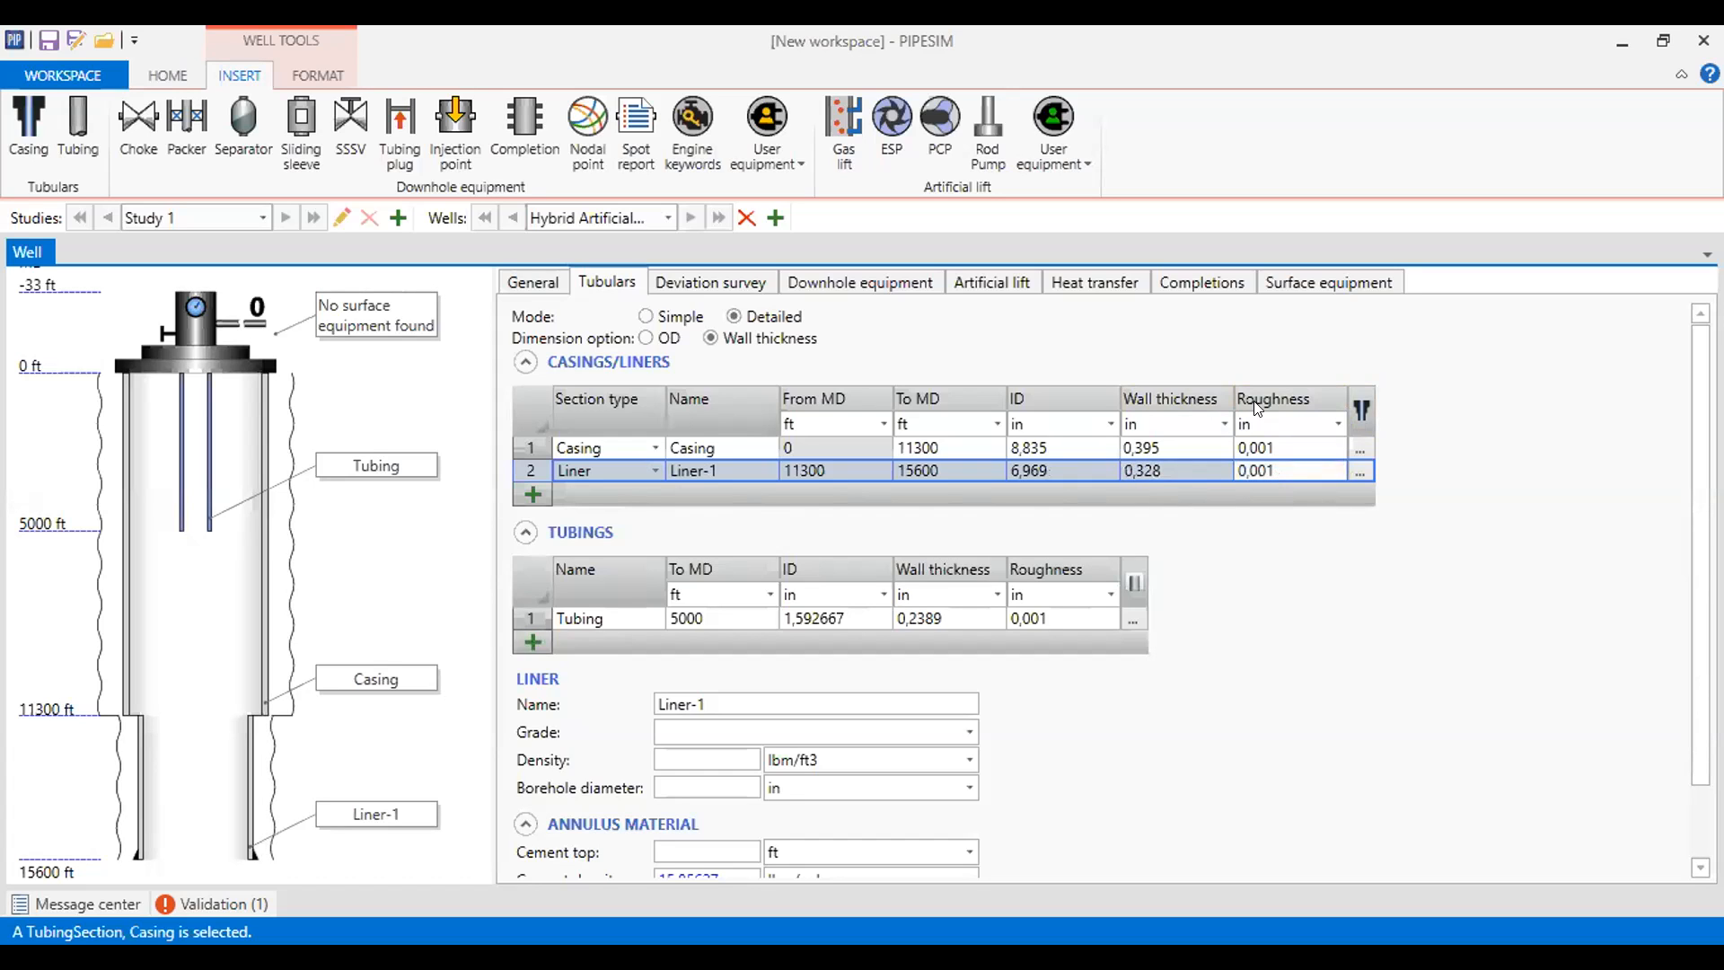
# - Add a third section below Liner-1, set its section type to Liner and name it Liner-2
pyautogui.click(532, 496)
pyautogui.click(653, 494)
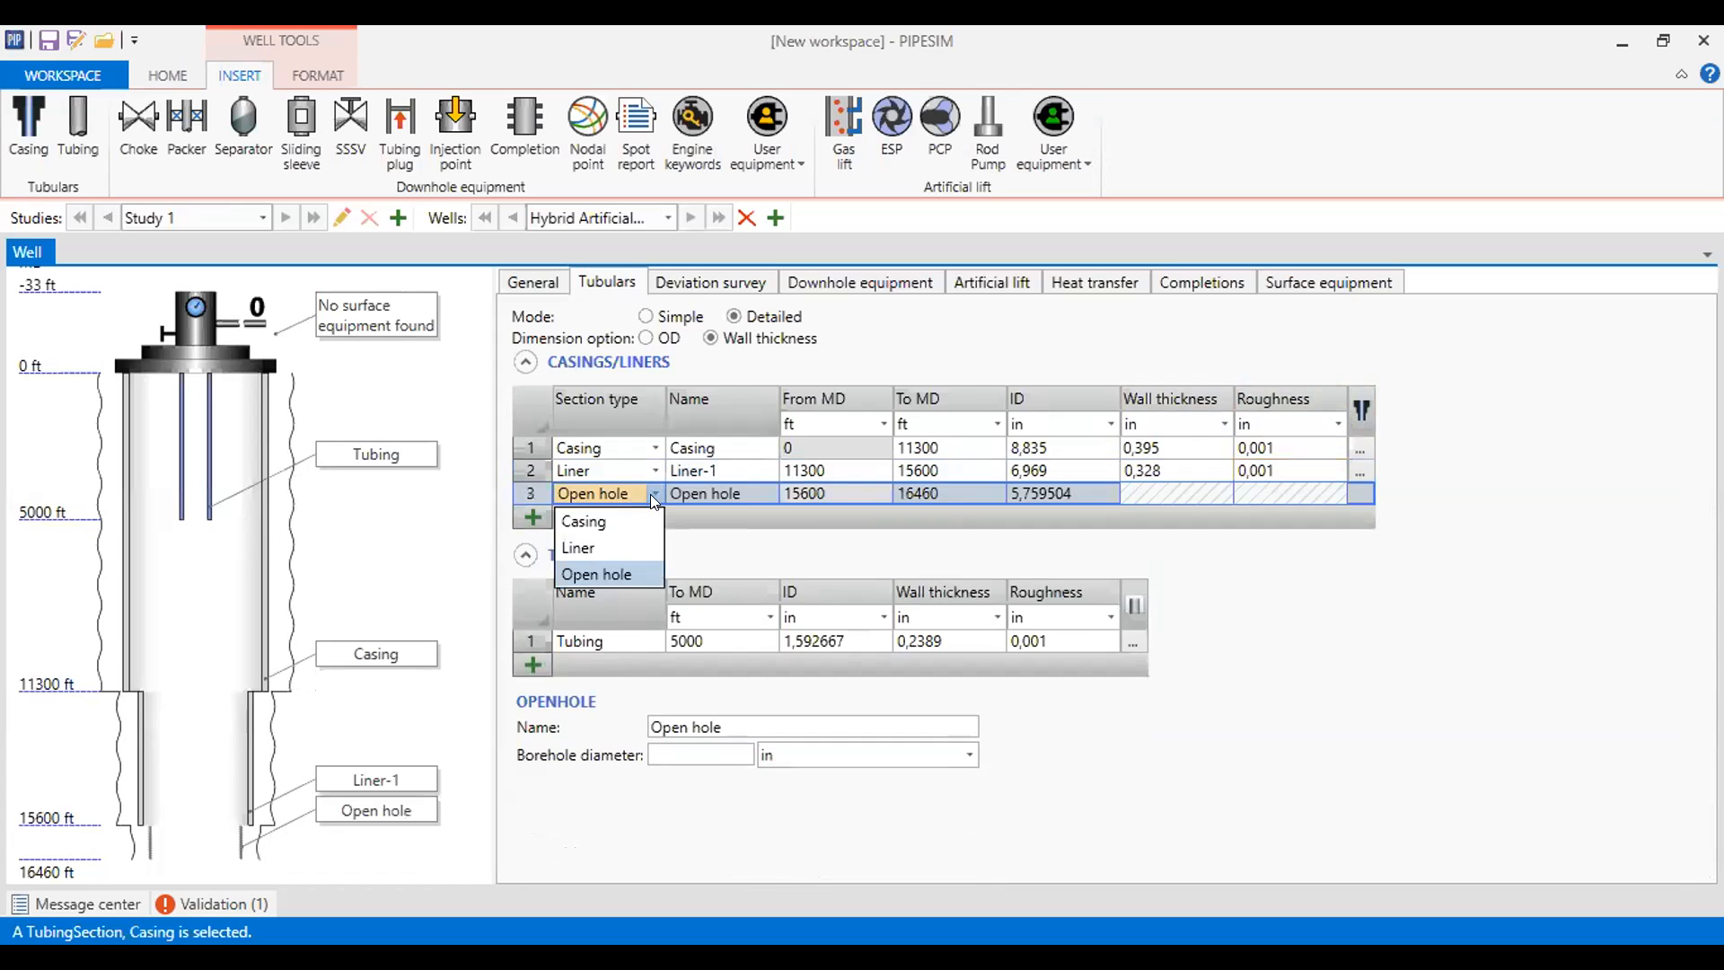
pyautogui.click(611, 547)
pyautogui.click(734, 494)
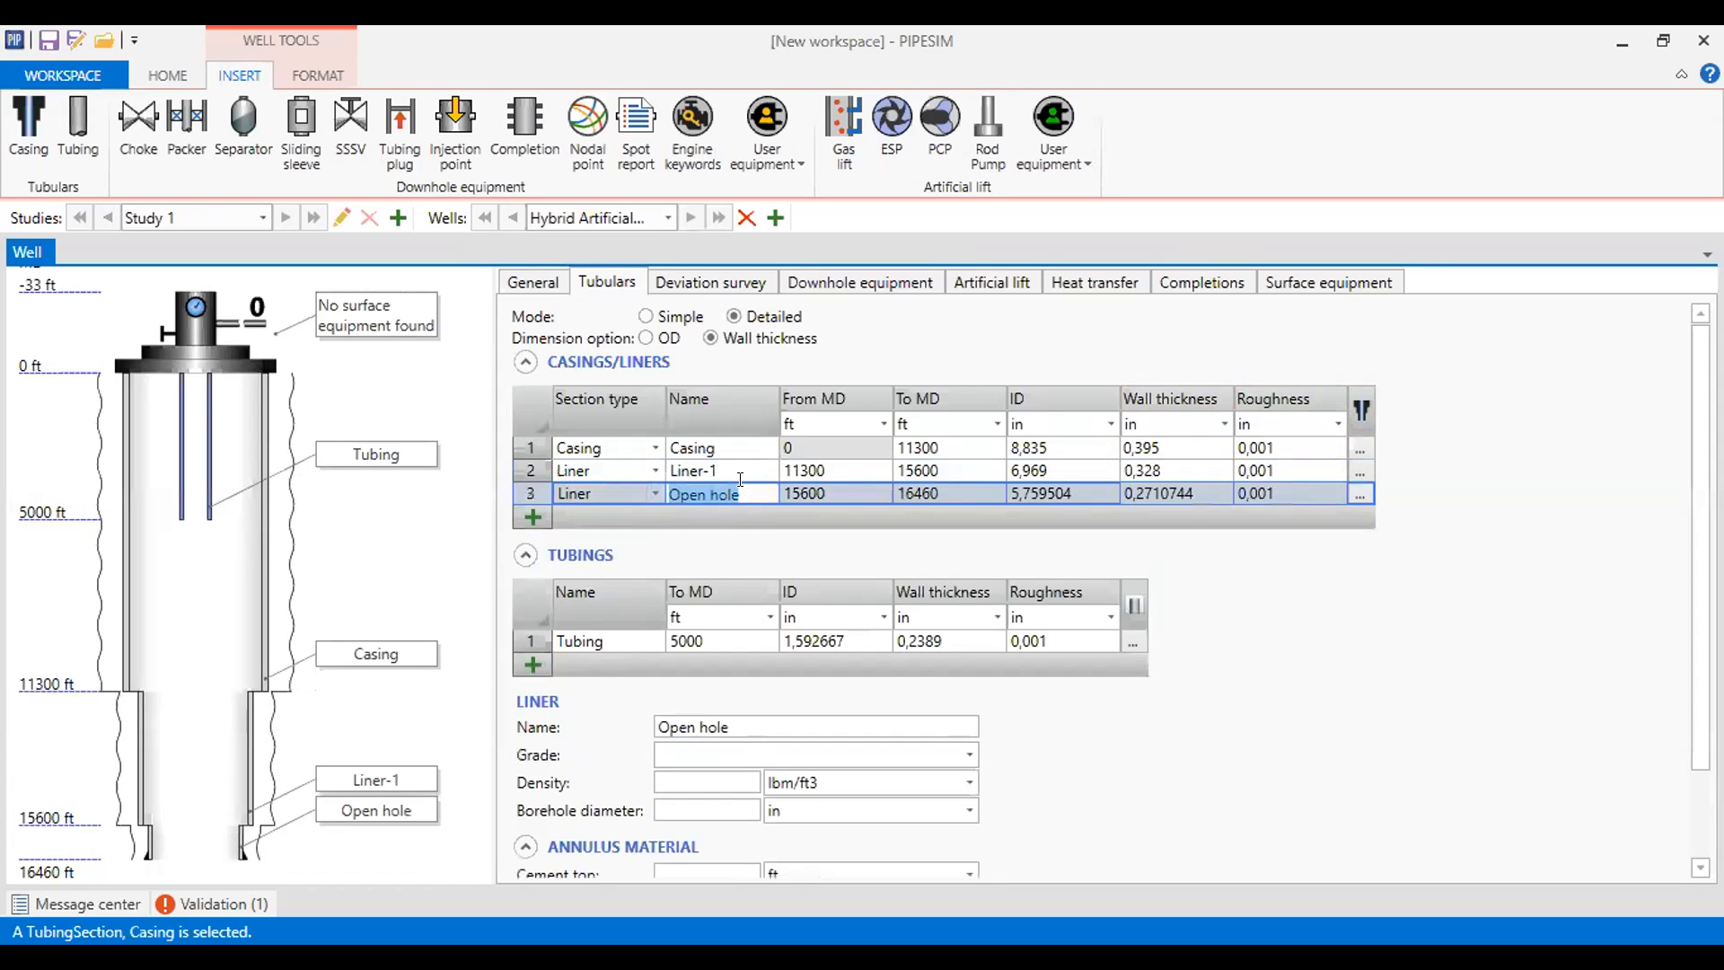
pyautogui.click(525, 555)
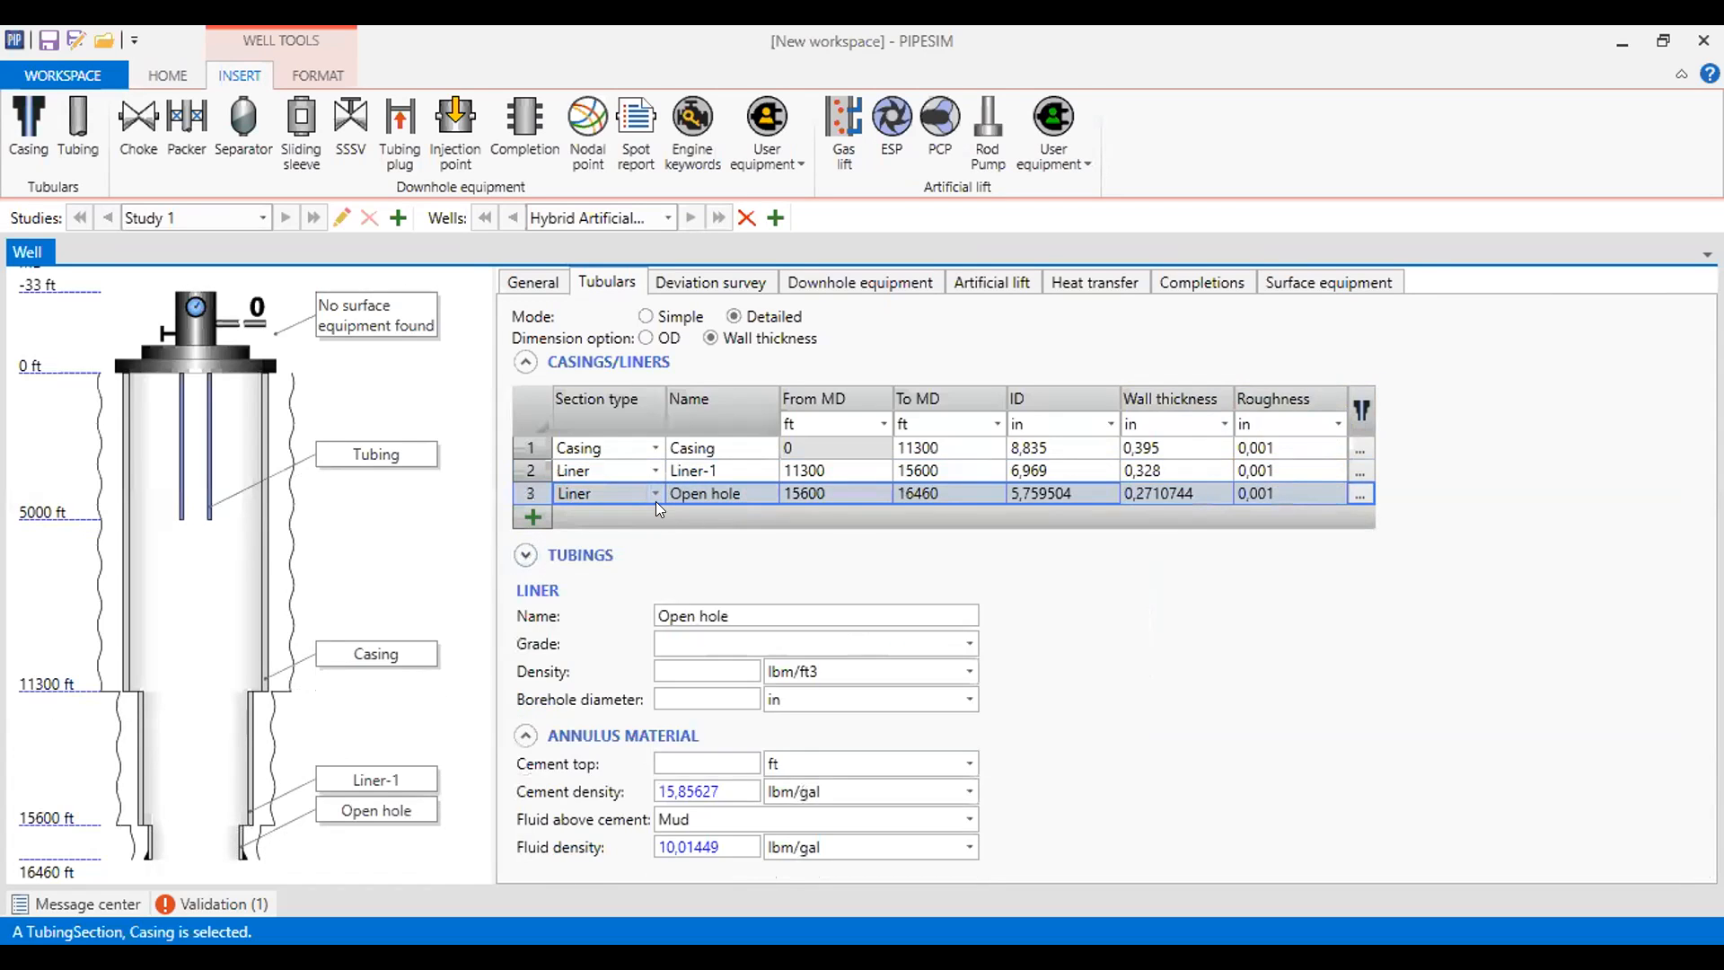
pyautogui.click(738, 494)
pyautogui.write('Liner-2')
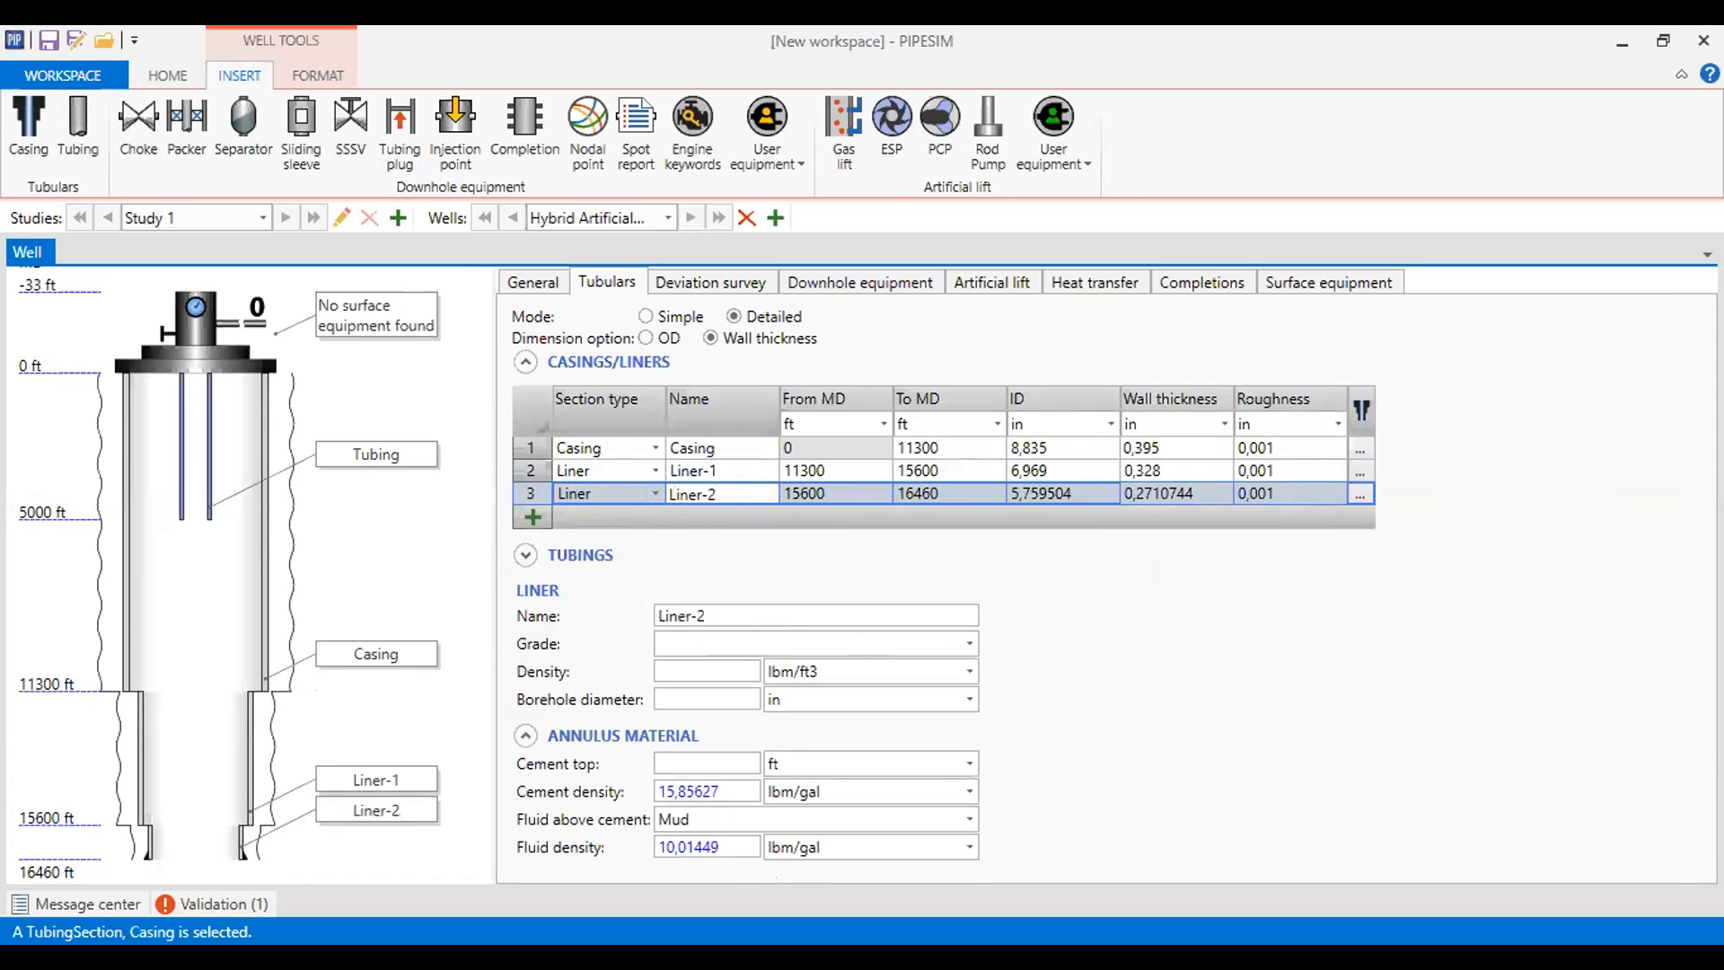
# - Set Liner-2's bottom depth to 16300 ft, inner diameter to 6,366 in and wall thickness to 0,317 in
pyautogui.click(944, 485)
pyautogui.write('16300')
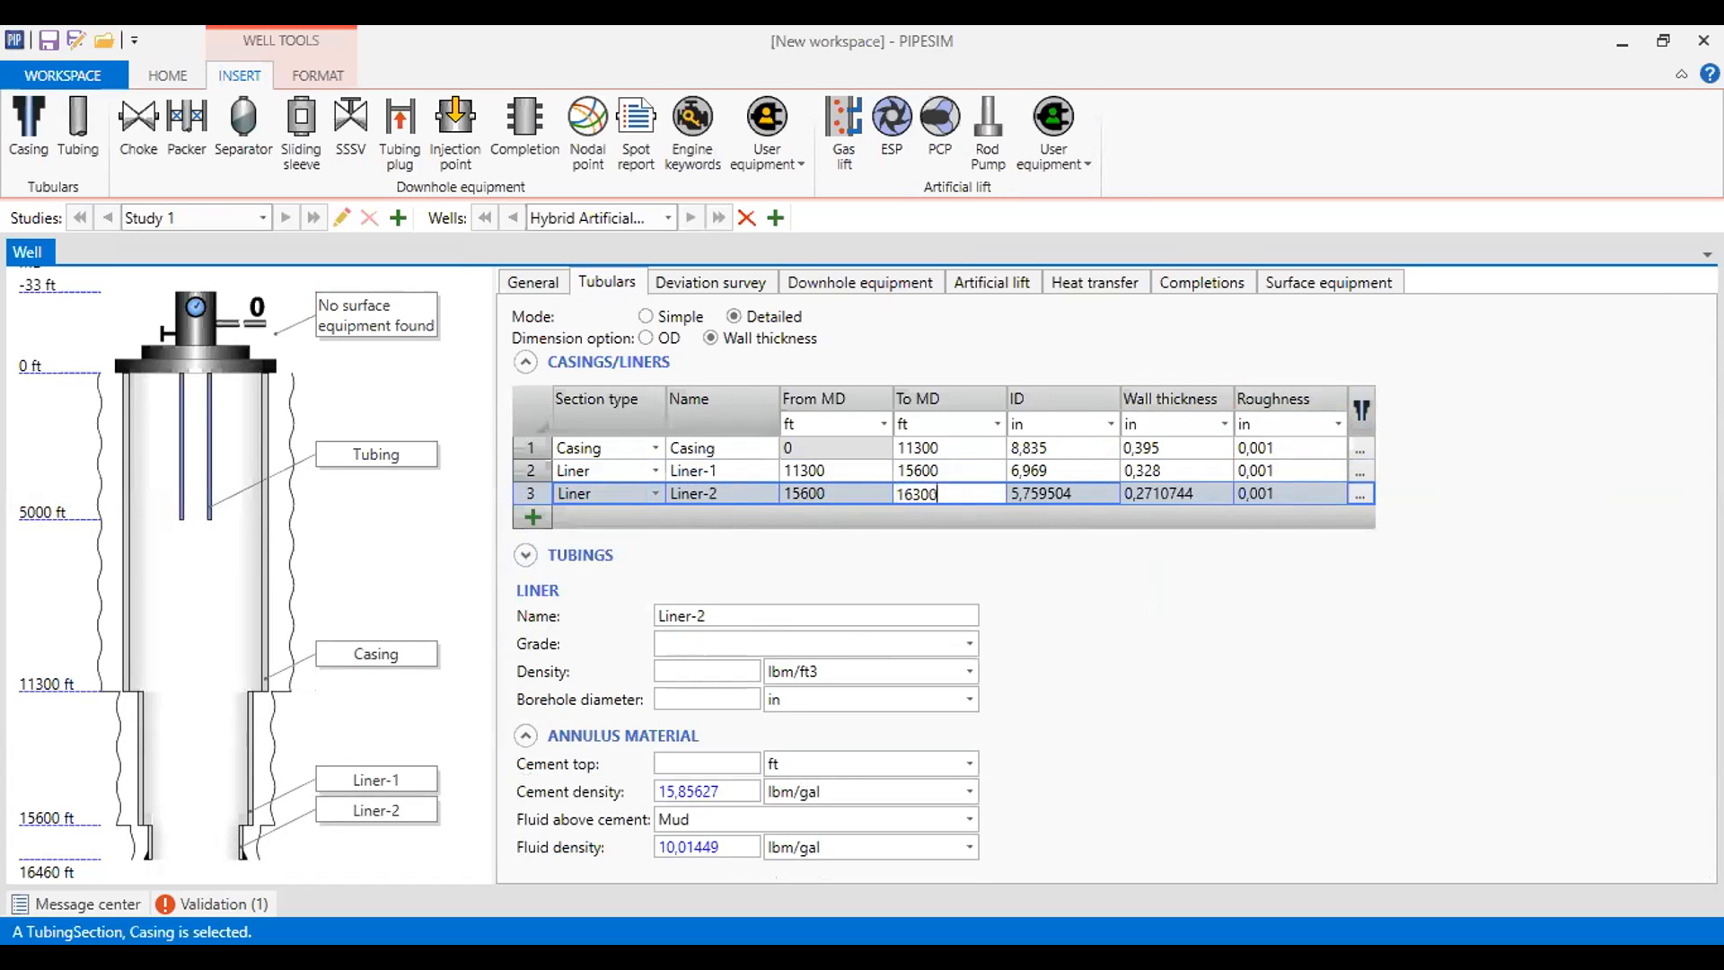
pyautogui.click(1059, 494)
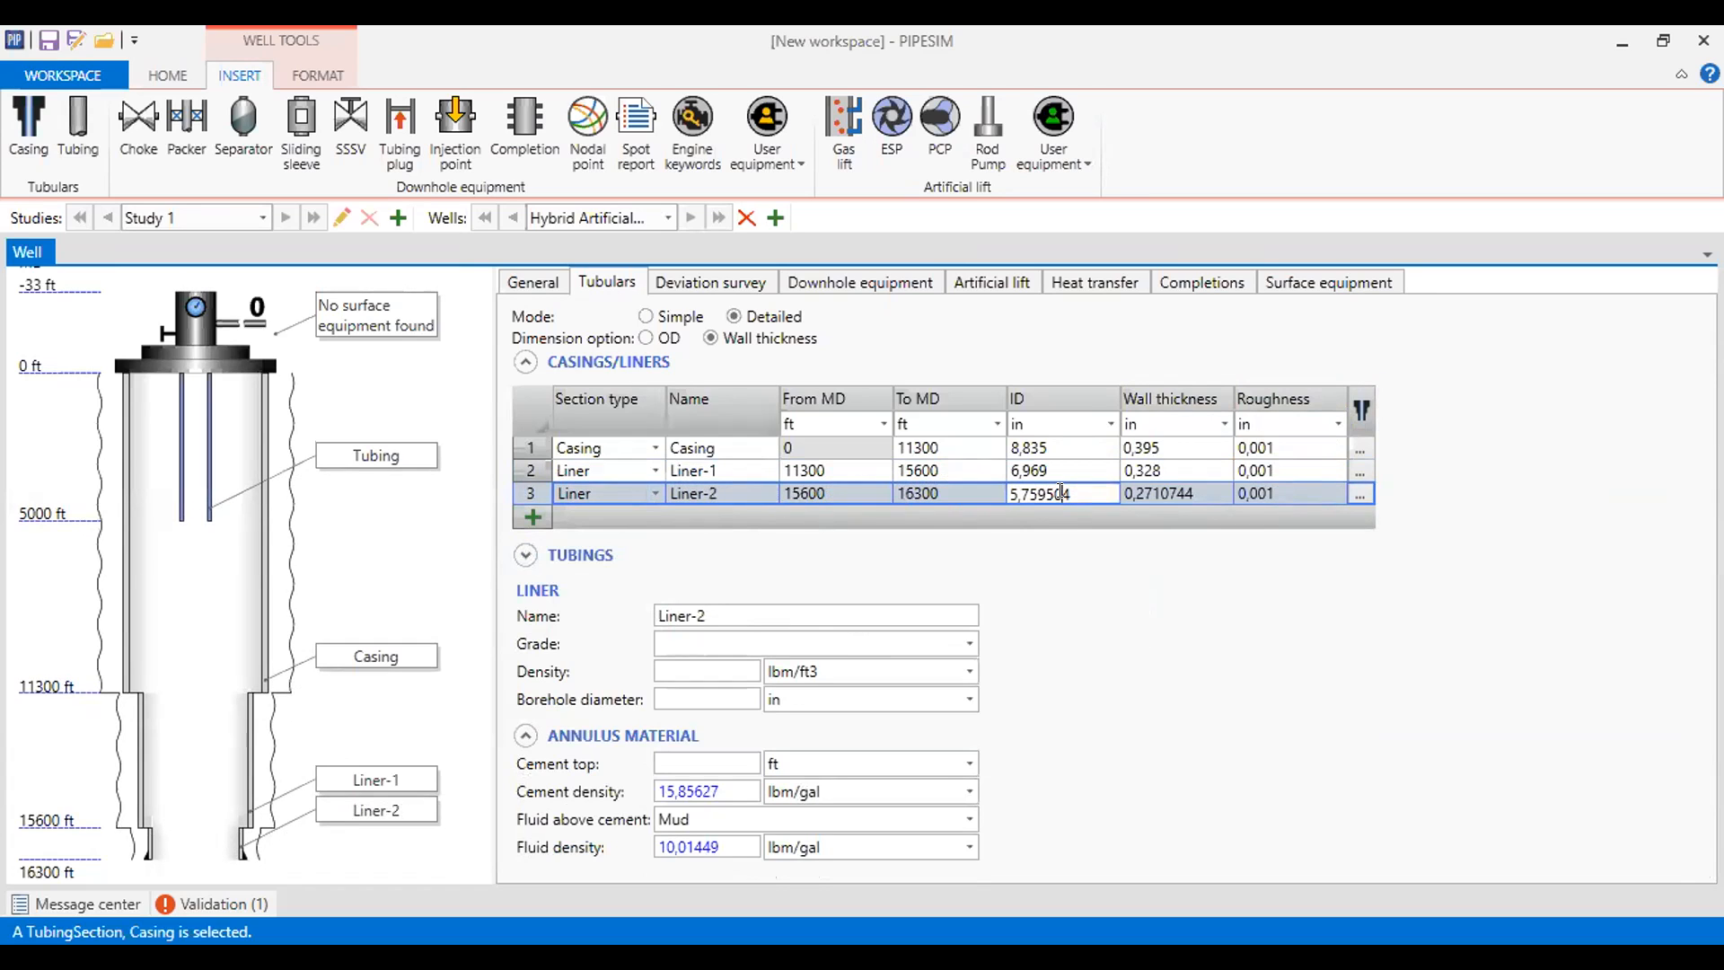
pyautogui.moveTo(962, 493); pyautogui.dragTo(951, 492)
pyautogui.write('6,366')
pyautogui.click(1183, 492)
pyautogui.press('BackSpace')
pyautogui.press('BackSpace')
pyautogui.press('BackSpace')
pyautogui.press('BackSpace')
pyautogui.press('BackSpace')
pyautogui.press('BackSpace')
pyautogui.press('BackSpace')
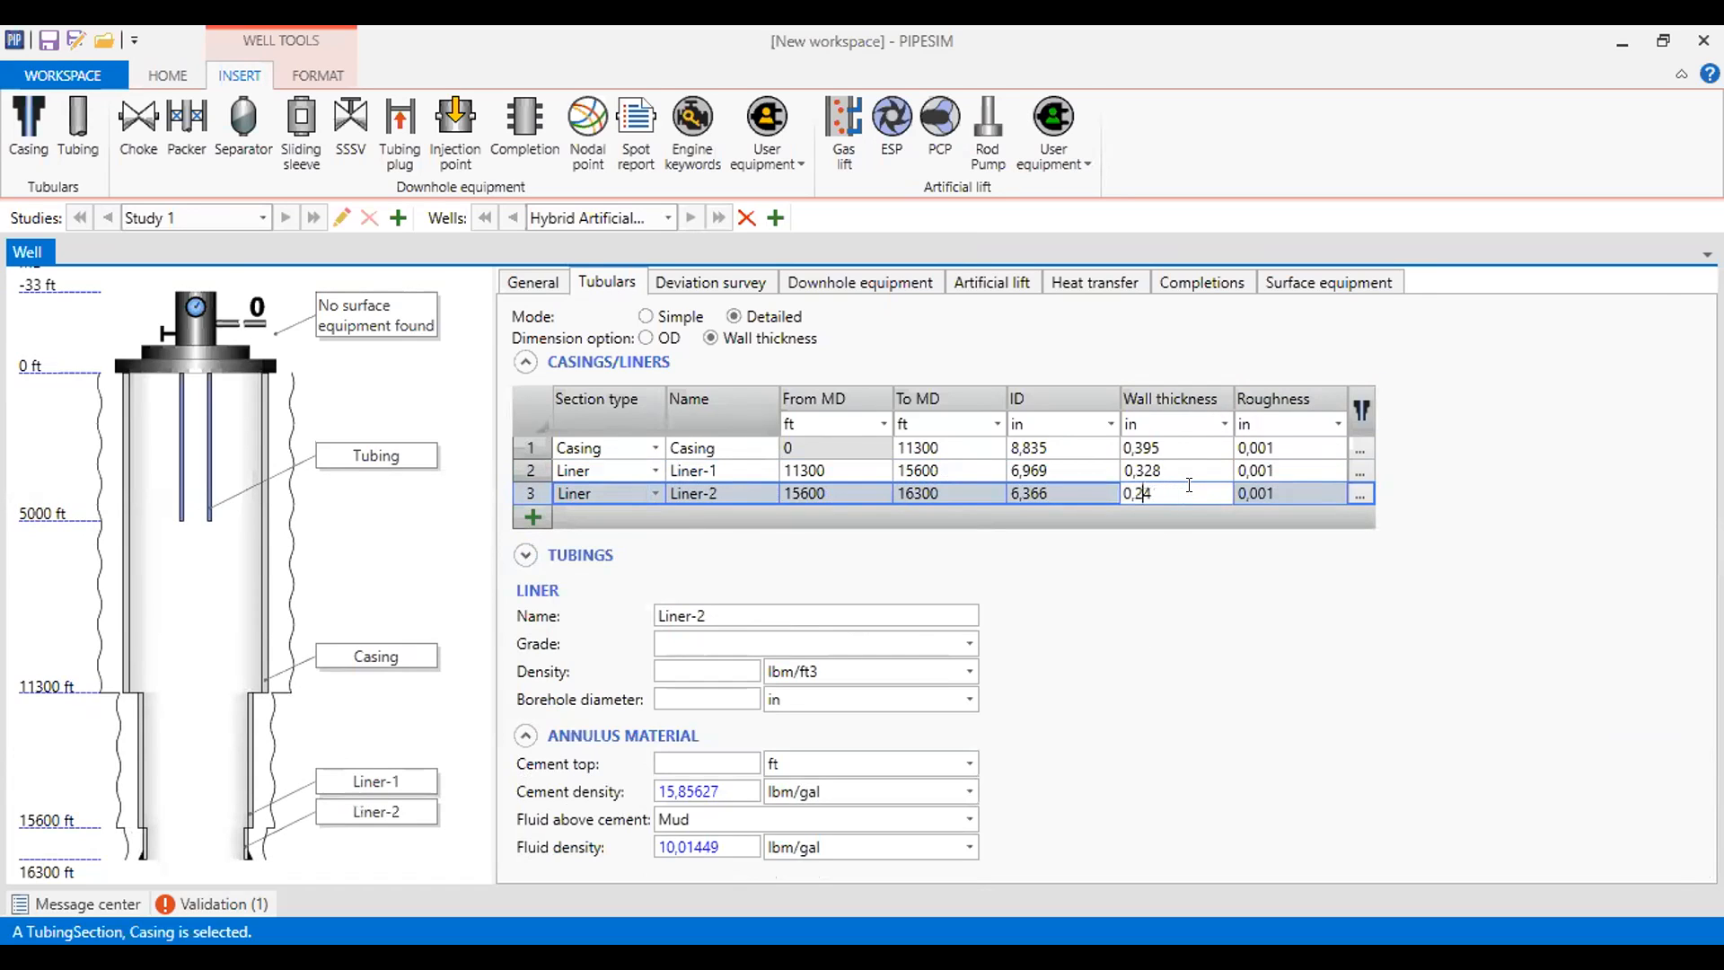
pyautogui.write('317')
pyautogui.click(1259, 657)
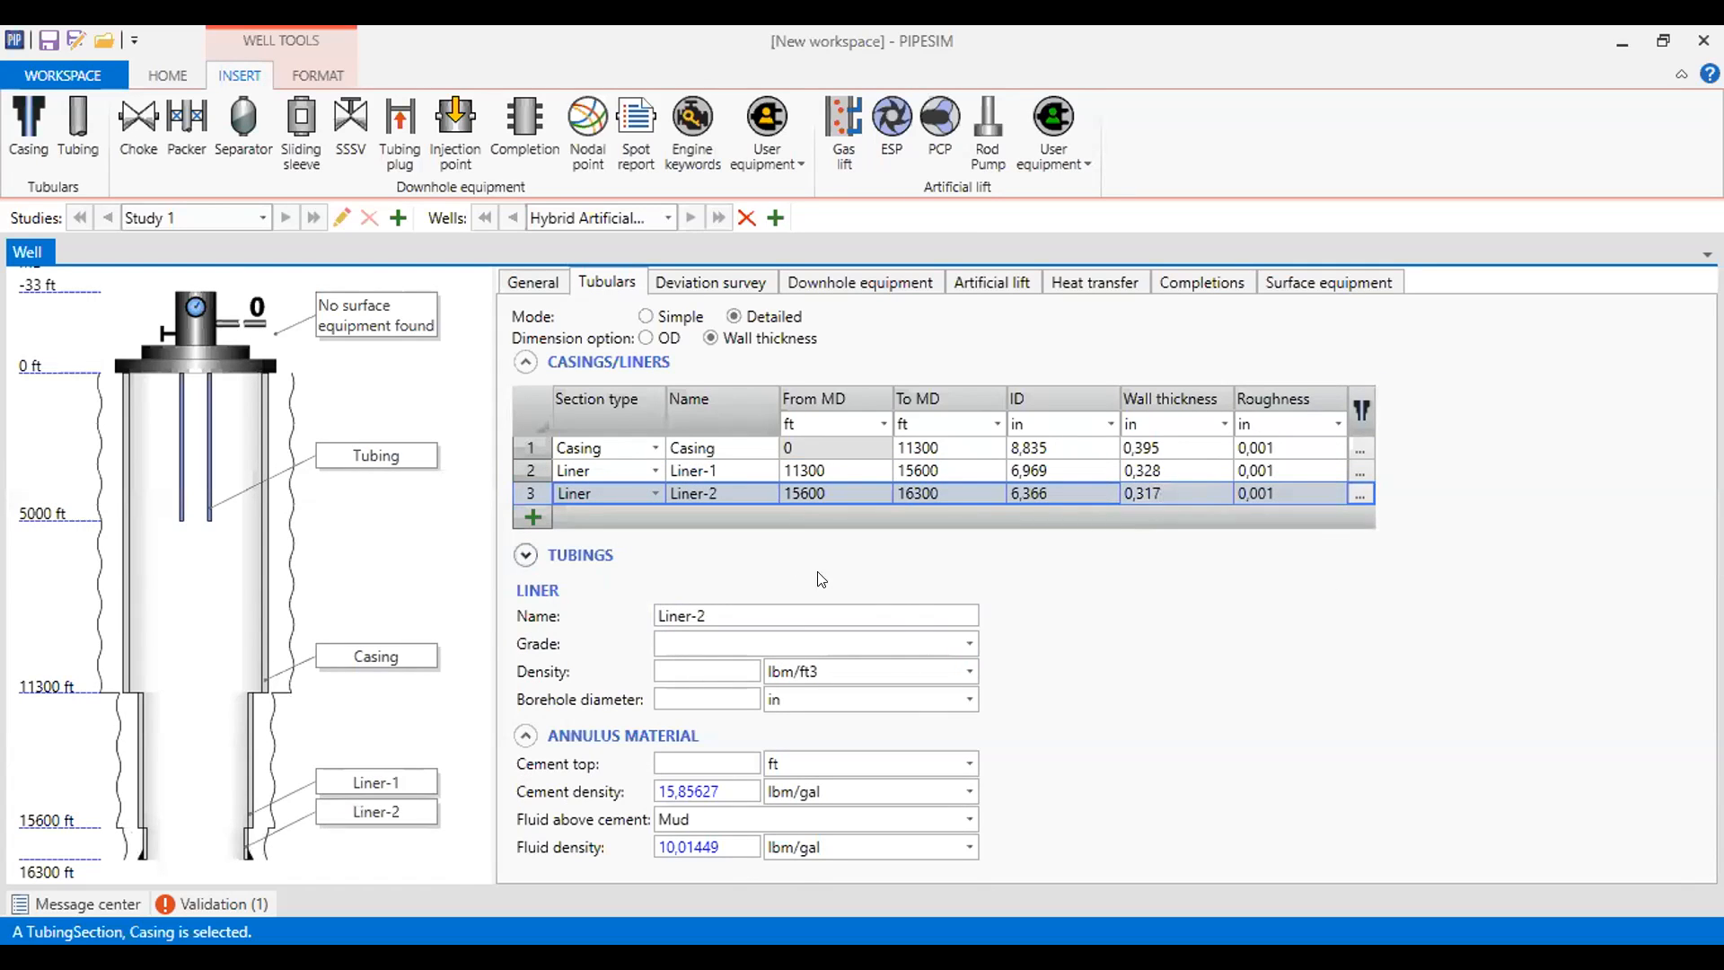
# - Add a second tubing section and rename the first one Tubing-1
pyautogui.click(526, 555)
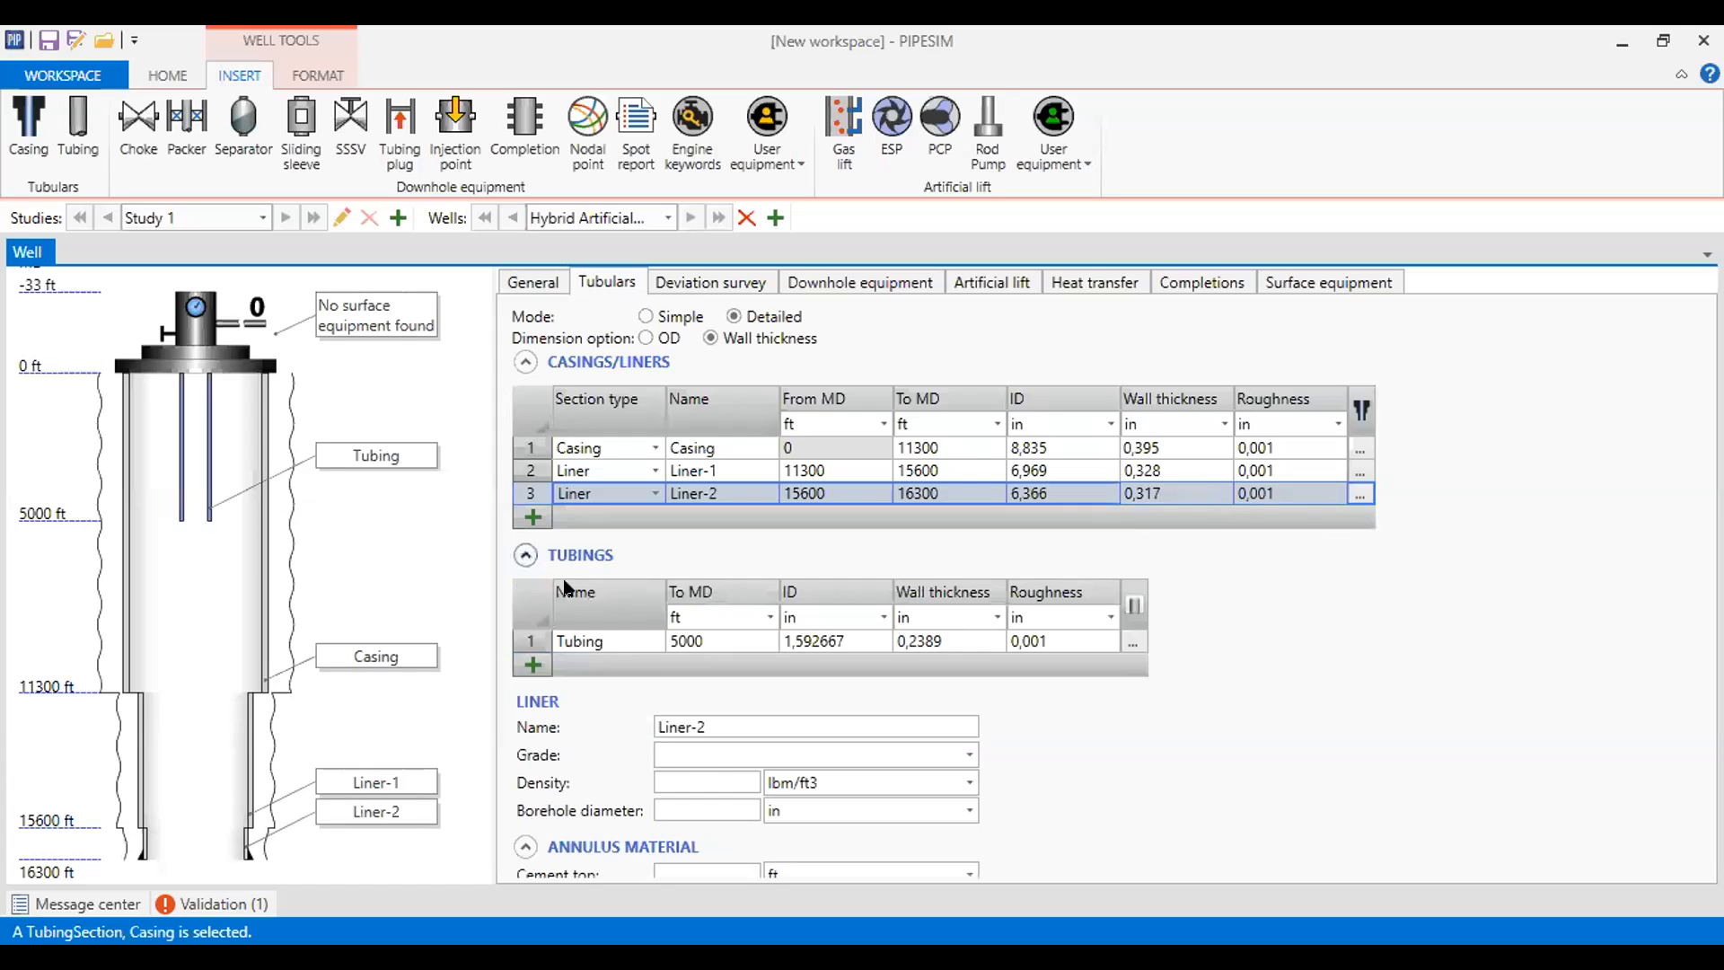
pyautogui.click(532, 663)
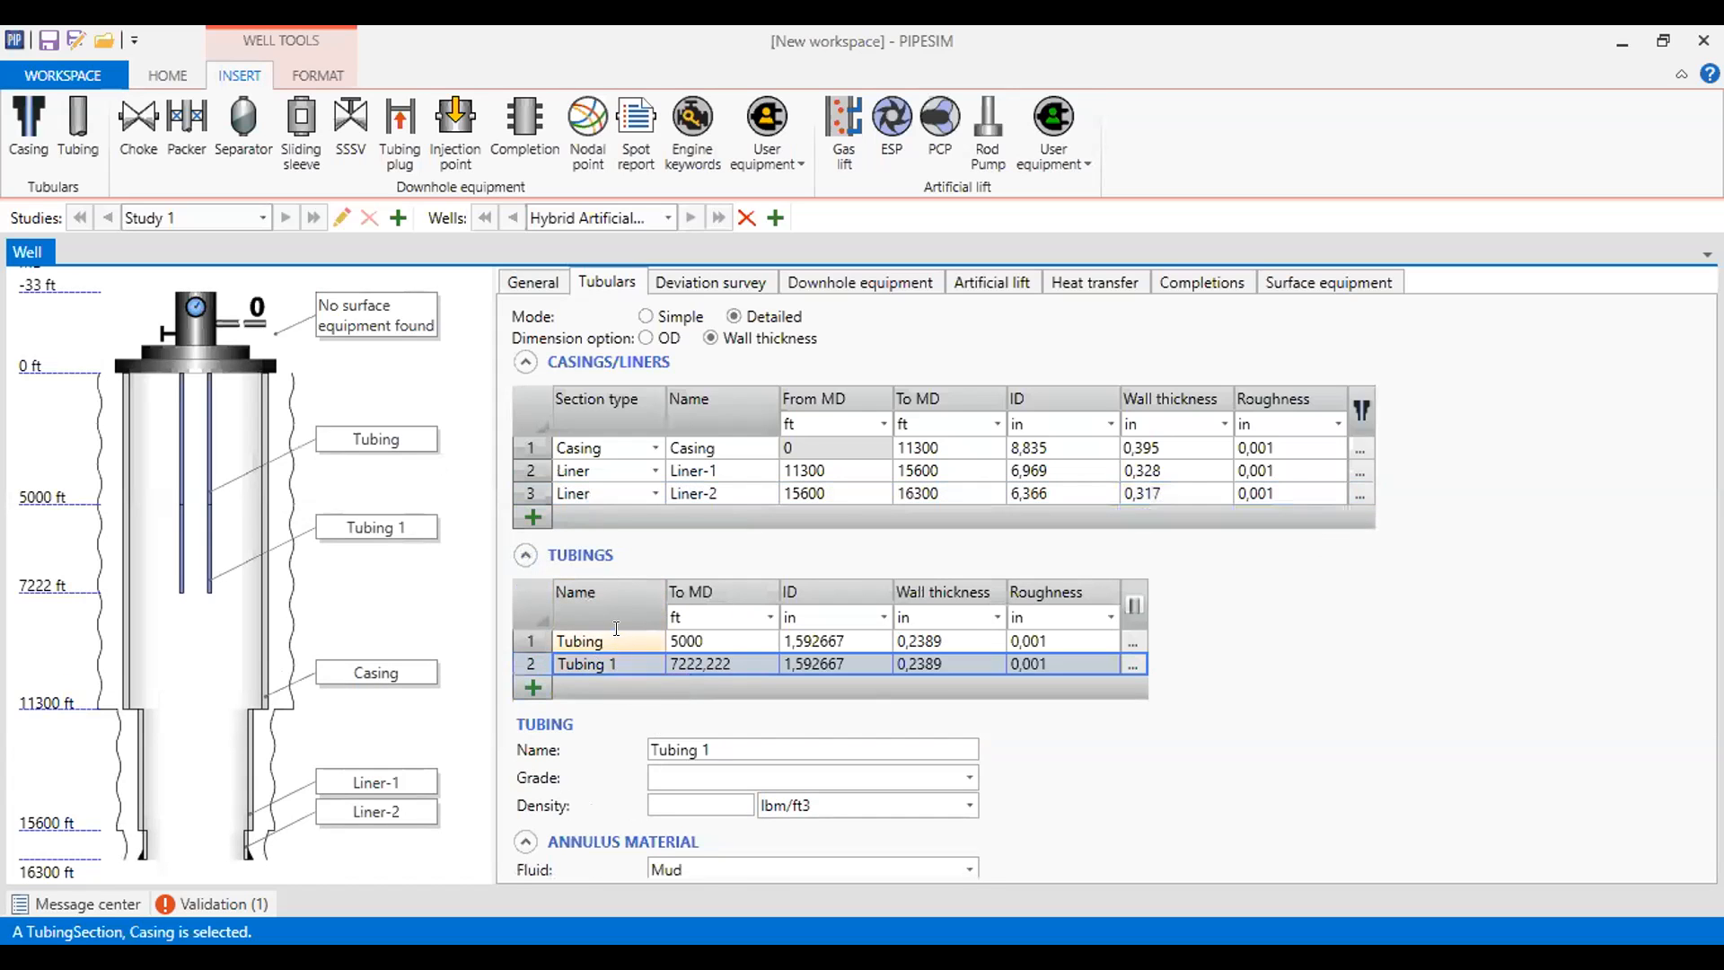
pyautogui.click(615, 639)
pyautogui.write('Tub')
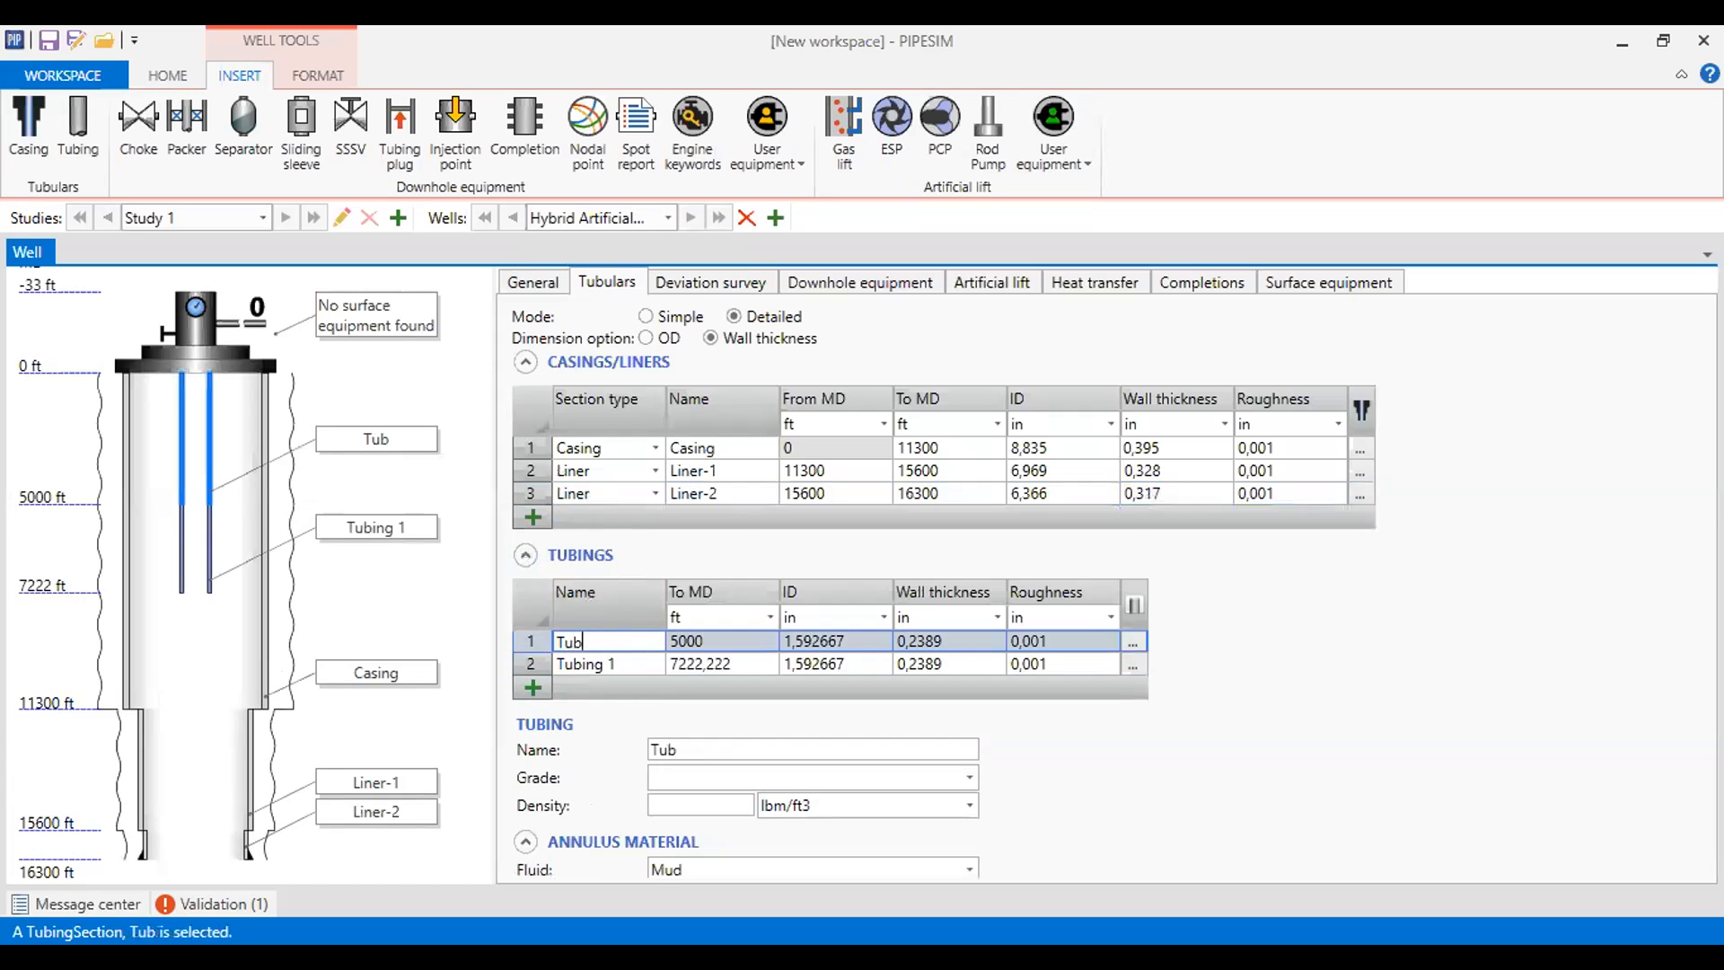
pyautogui.write('ing-1')
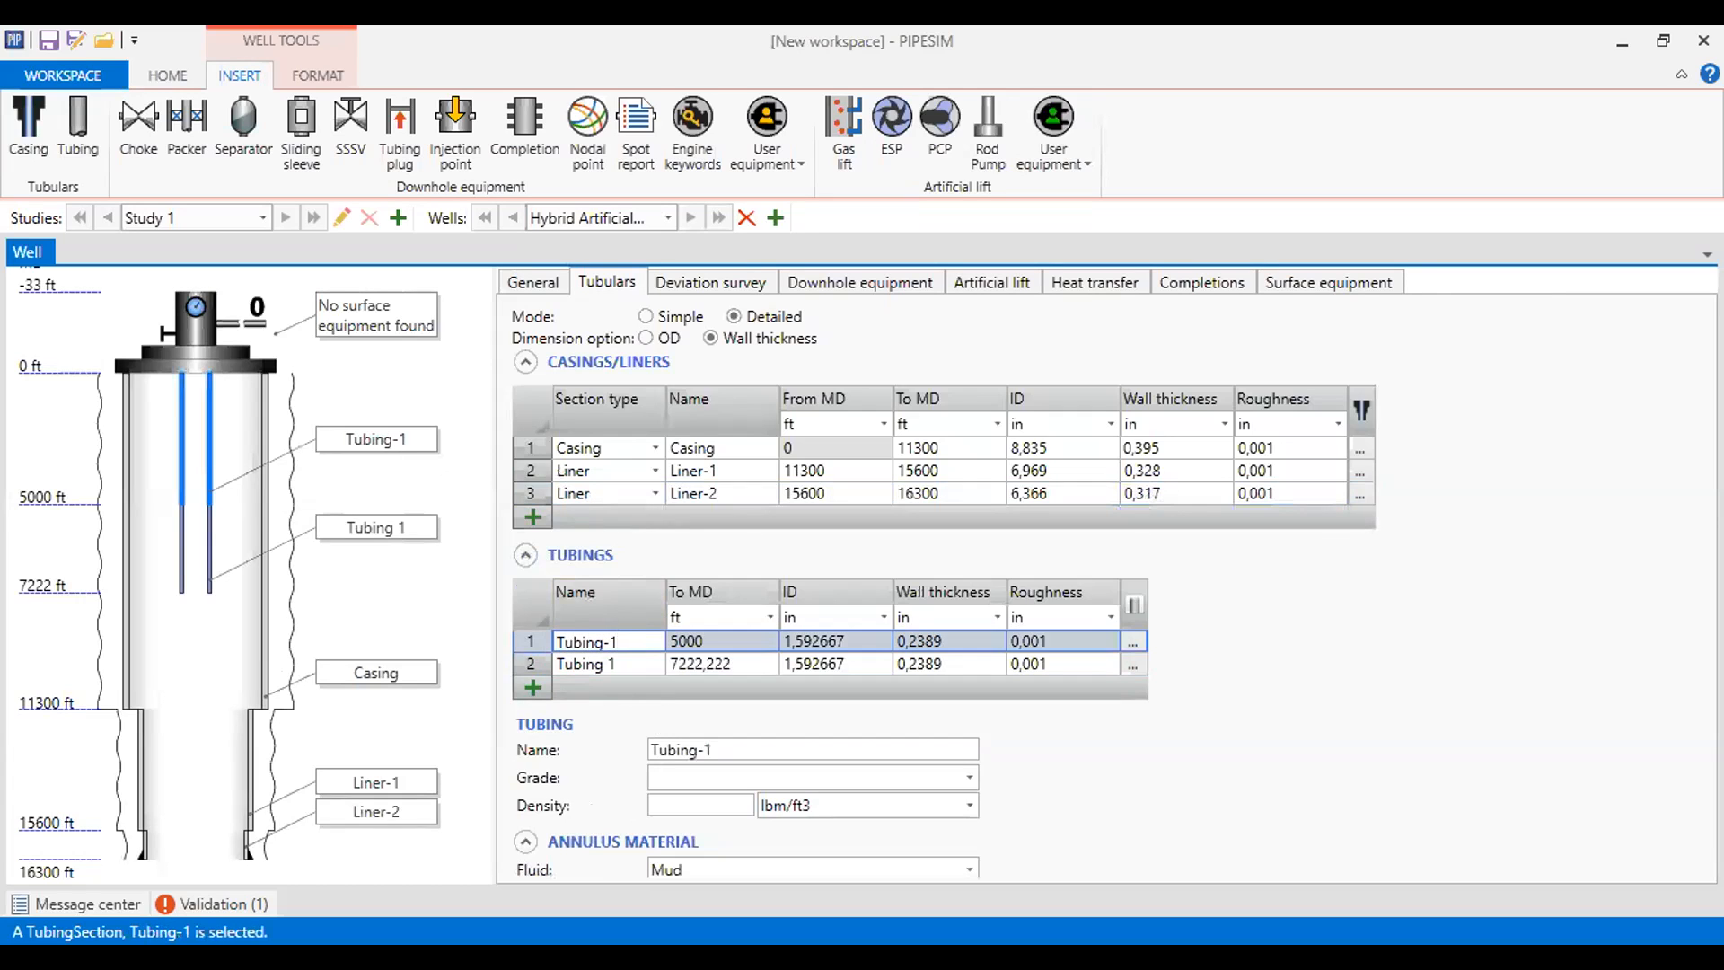
# - Set Tubing-1's bottom depth to 11300 ft, inner diameter to 3,958 in and wall thickness to 0,271 in
pyautogui.press('Tab')
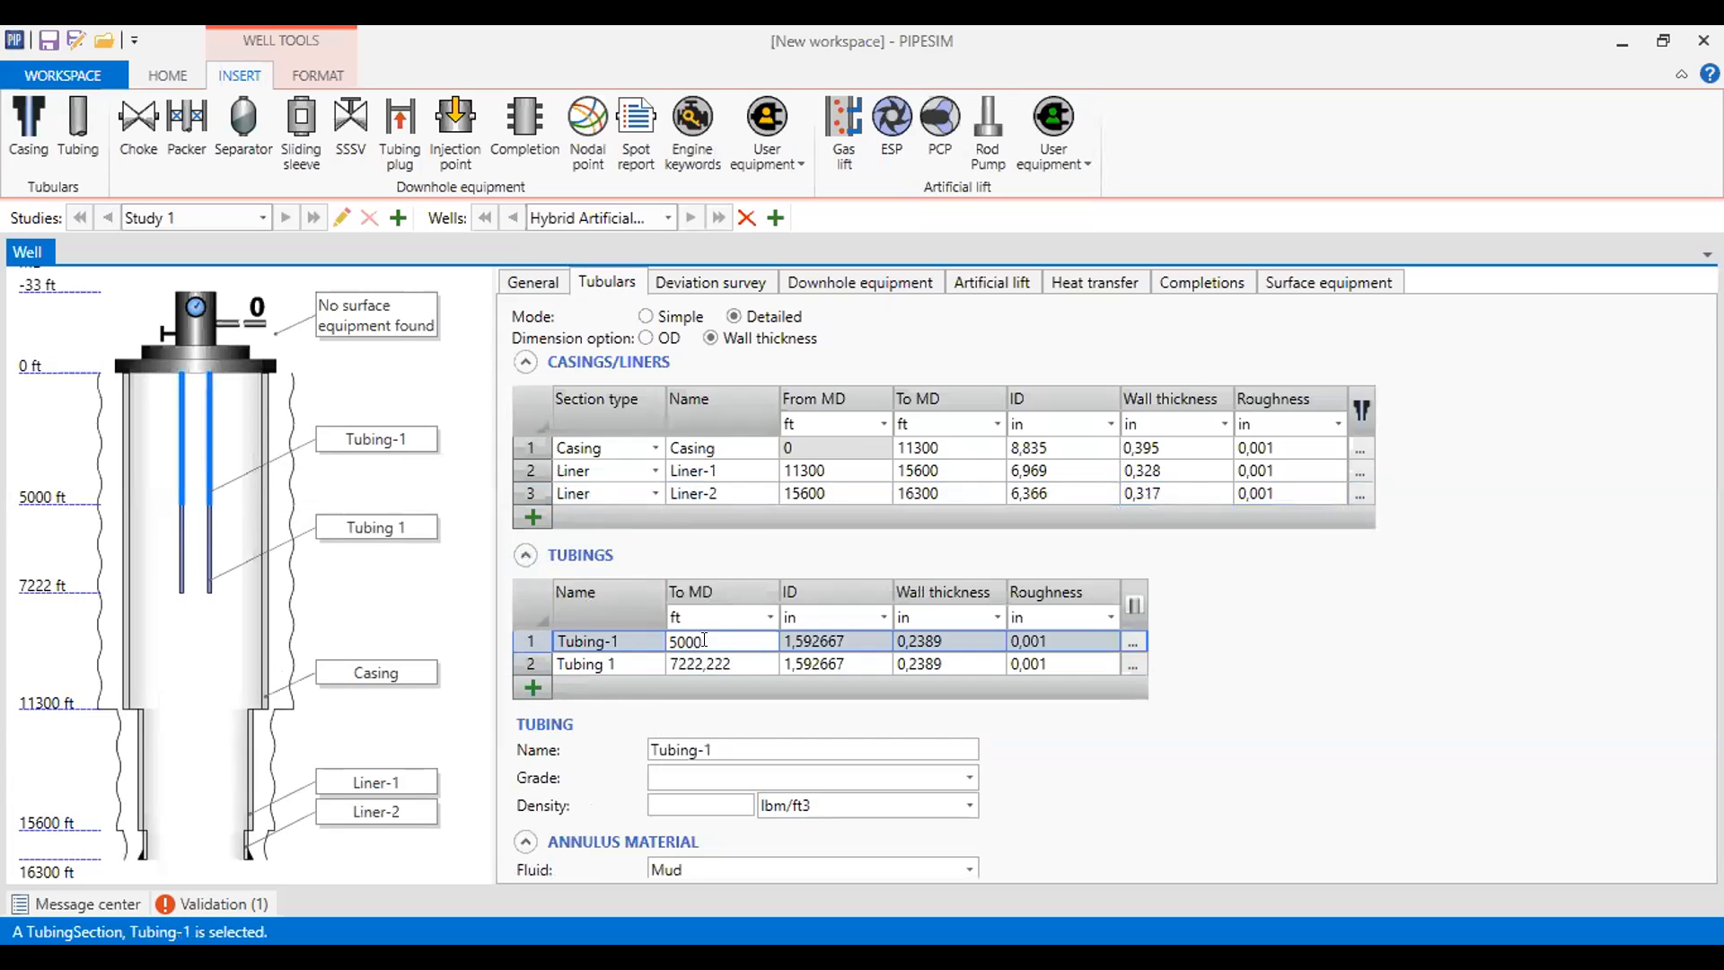
pyautogui.write('11300')
pyautogui.press('Tab')
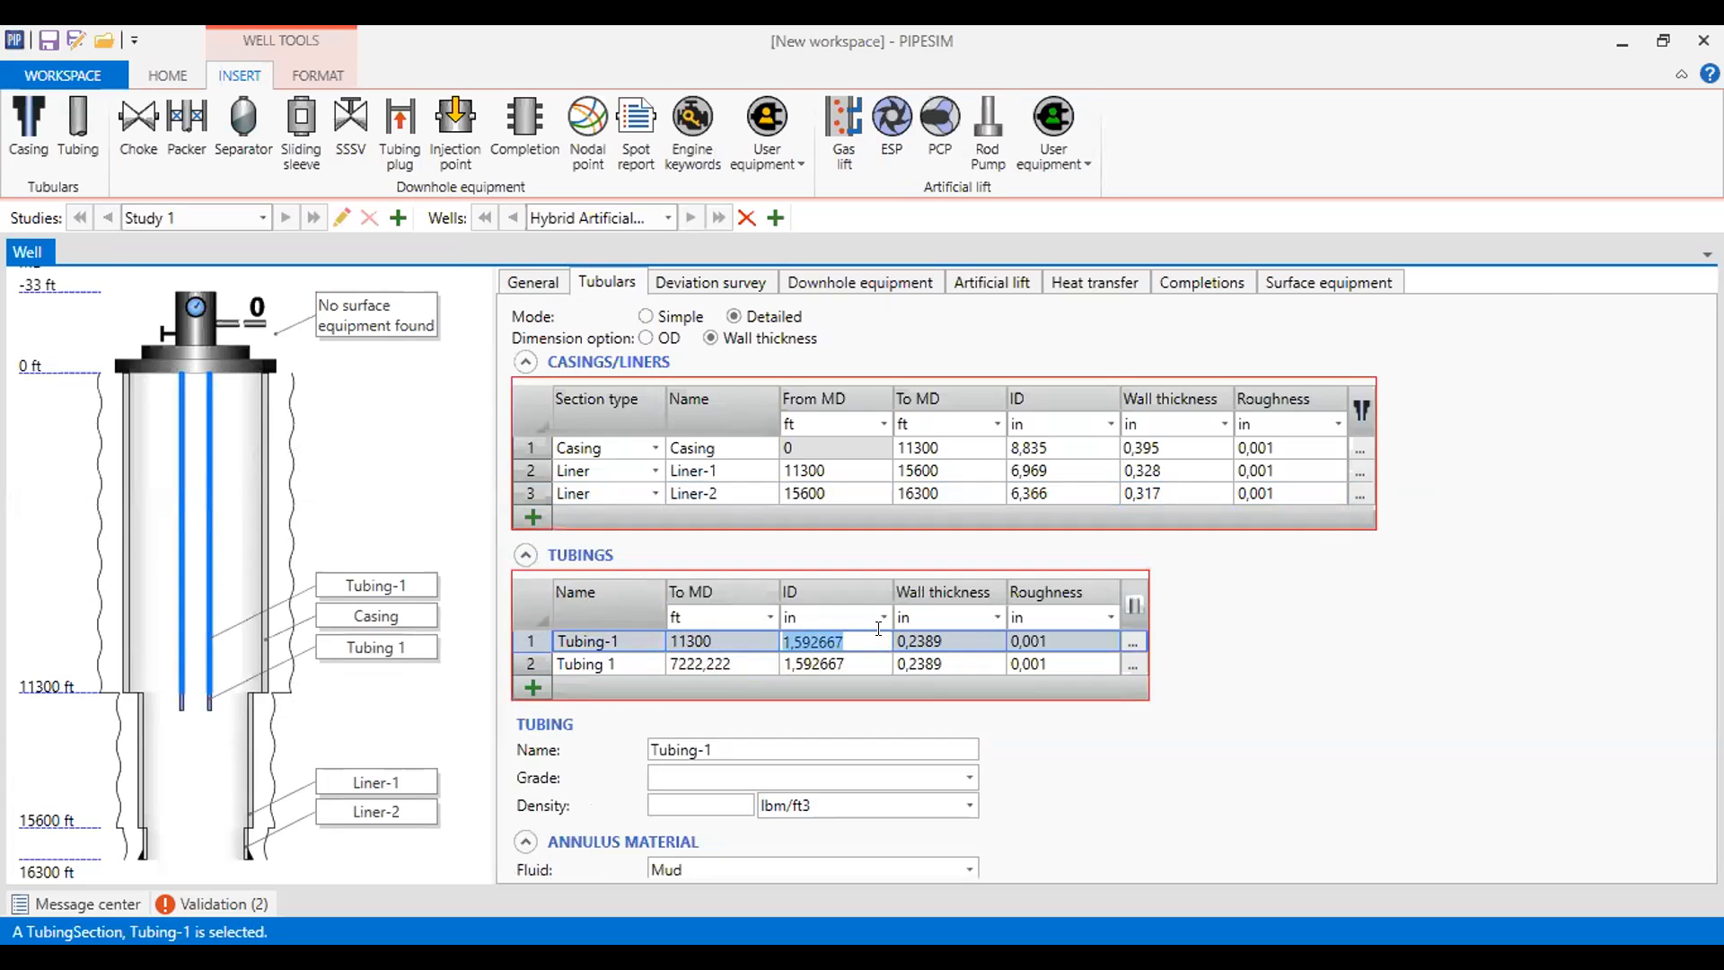
pyautogui.write('3,958')
pyautogui.click(957, 641)
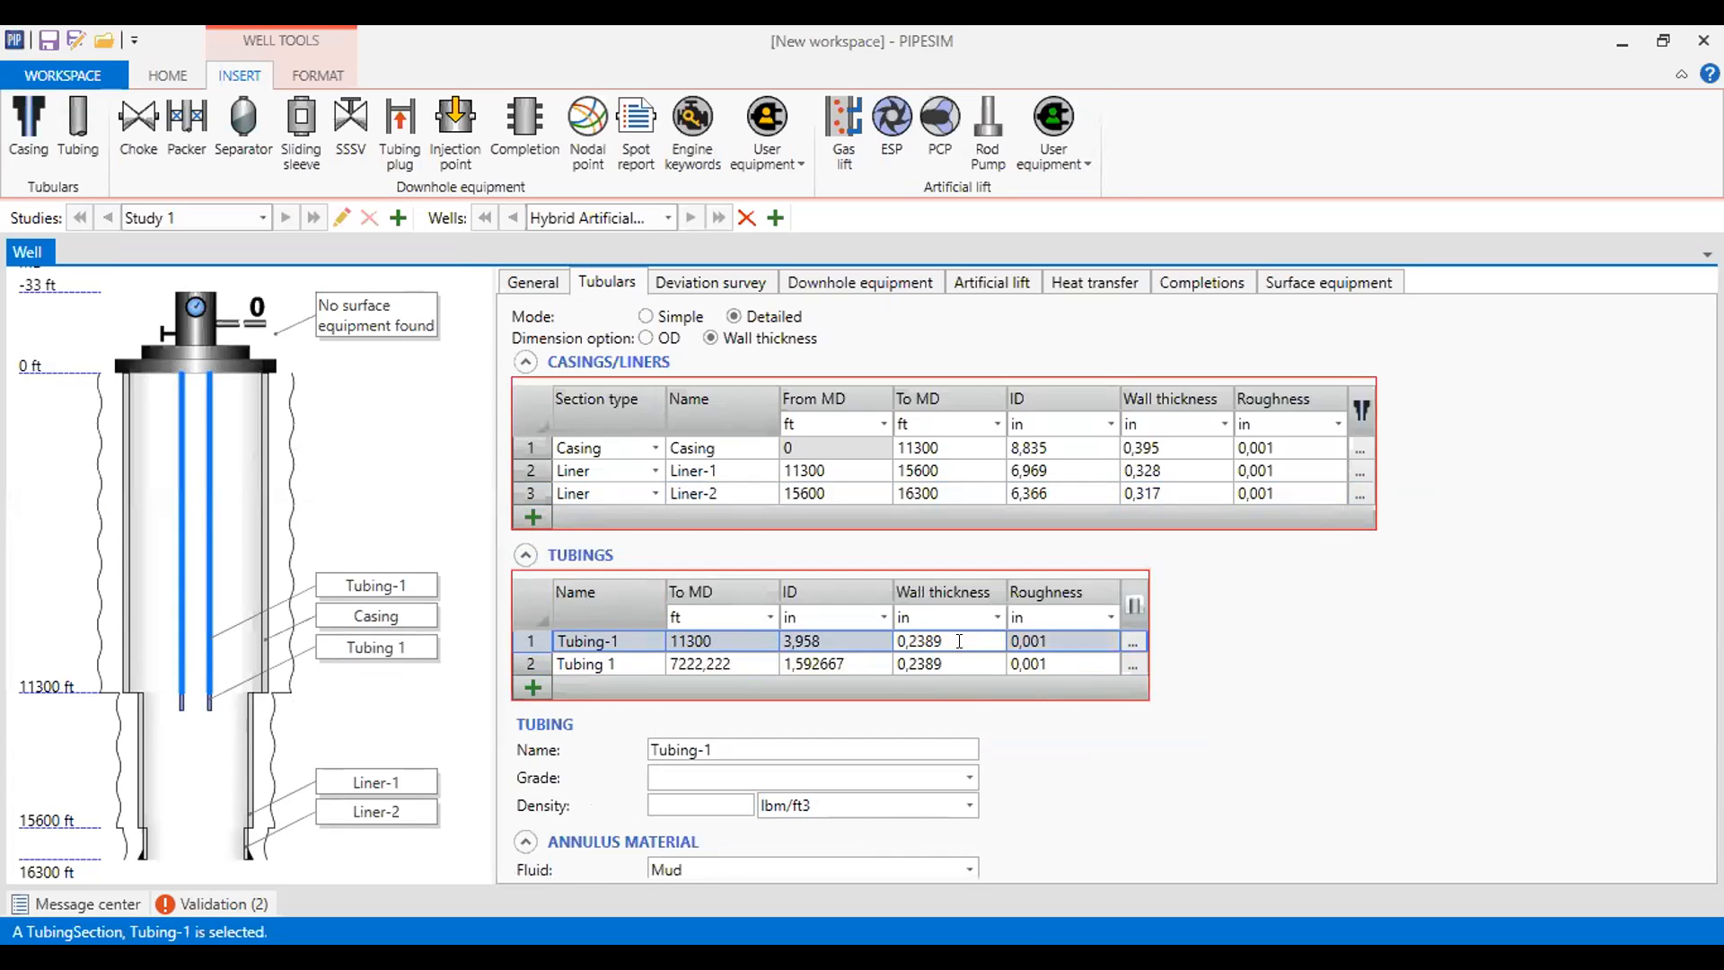
pyautogui.write('0,271')
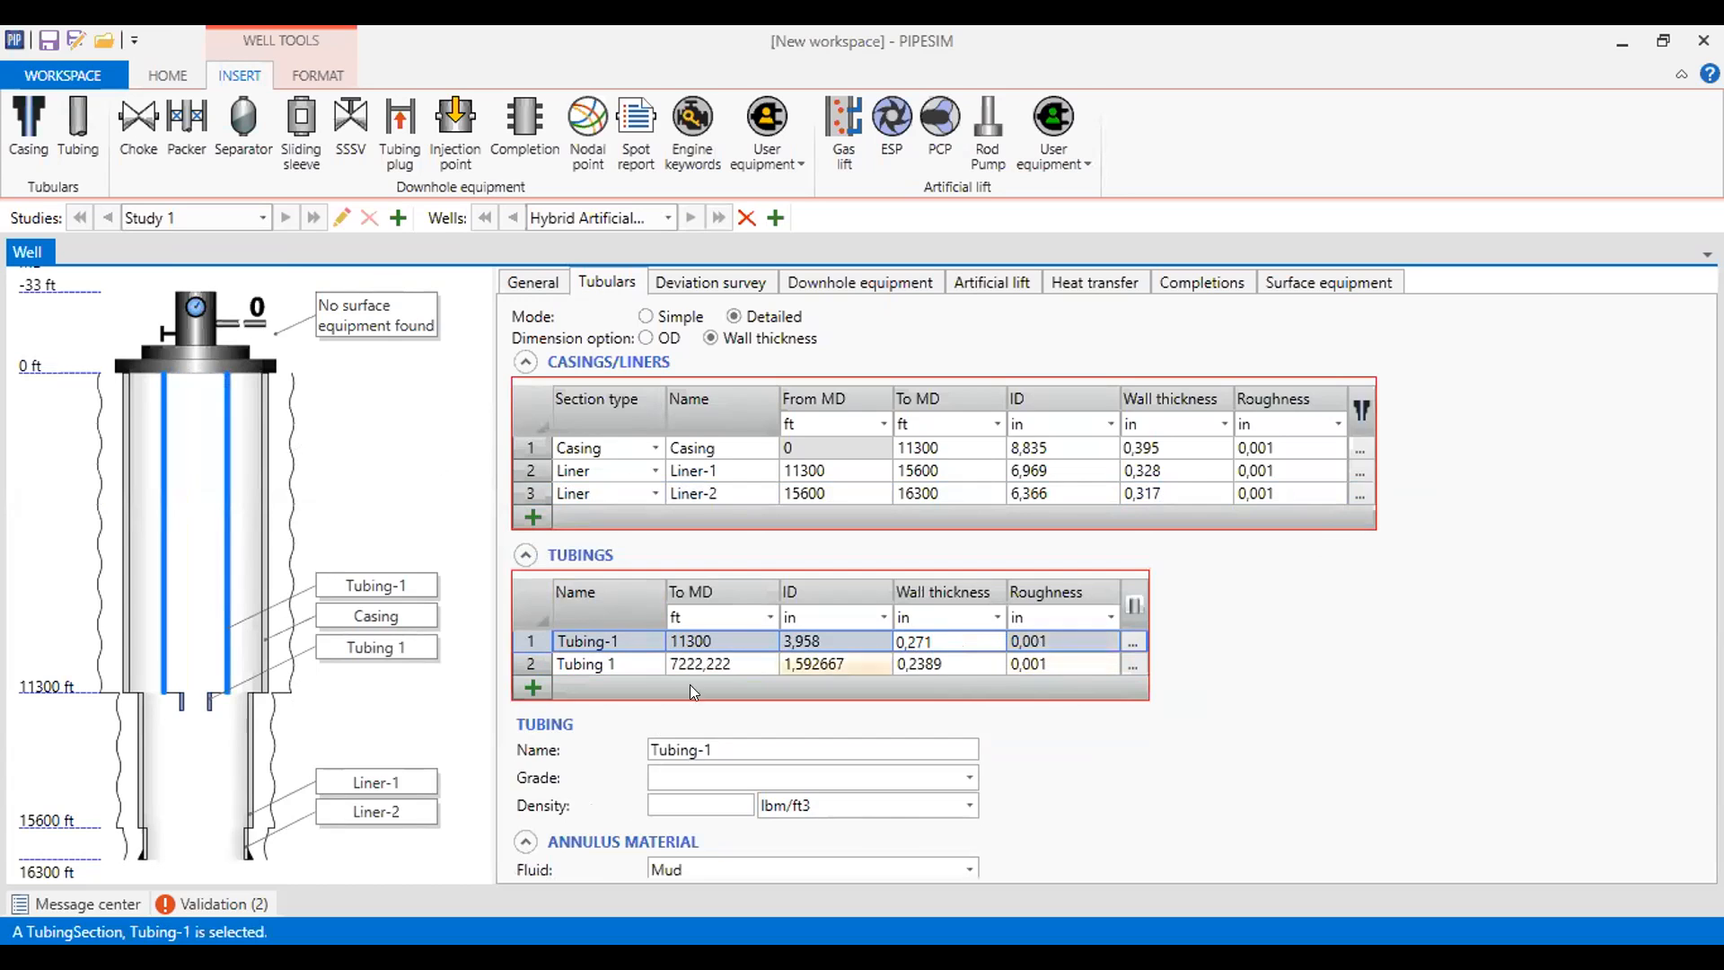
# - Rename the second tubing section Tubing-2 and set its bottom depth to 15600 ft
pyautogui.click(623, 654)
pyautogui.click(623, 653)
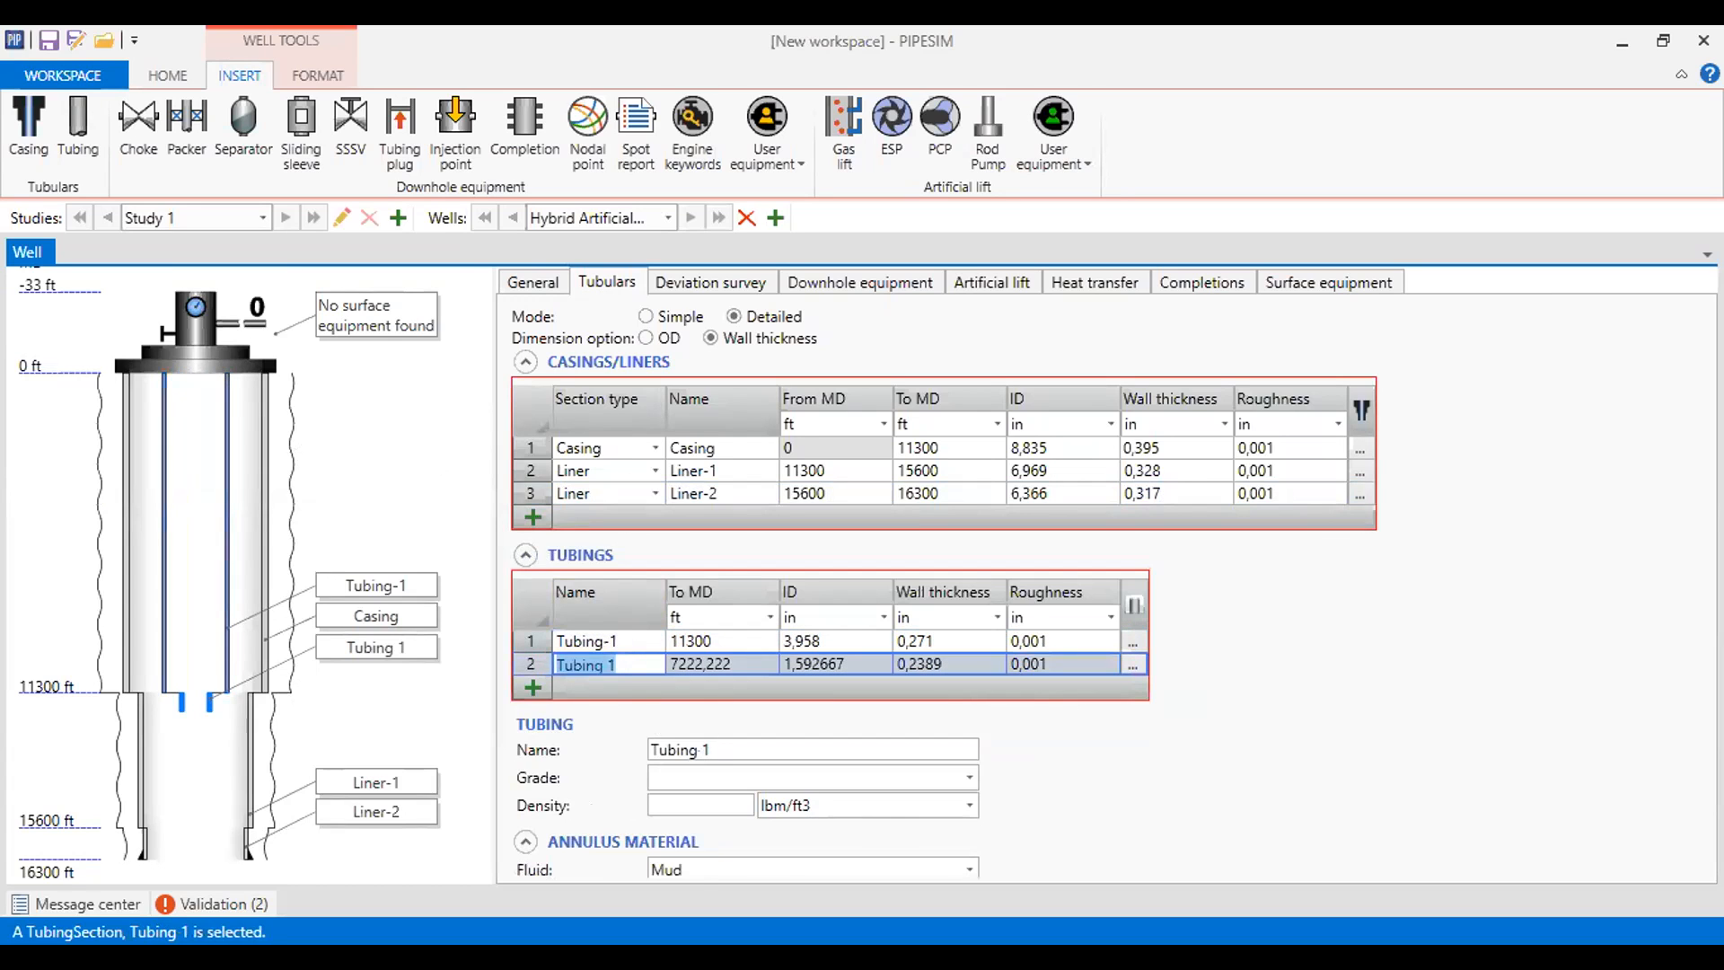
pyautogui.write('Tubing-2')
pyautogui.click(718, 663)
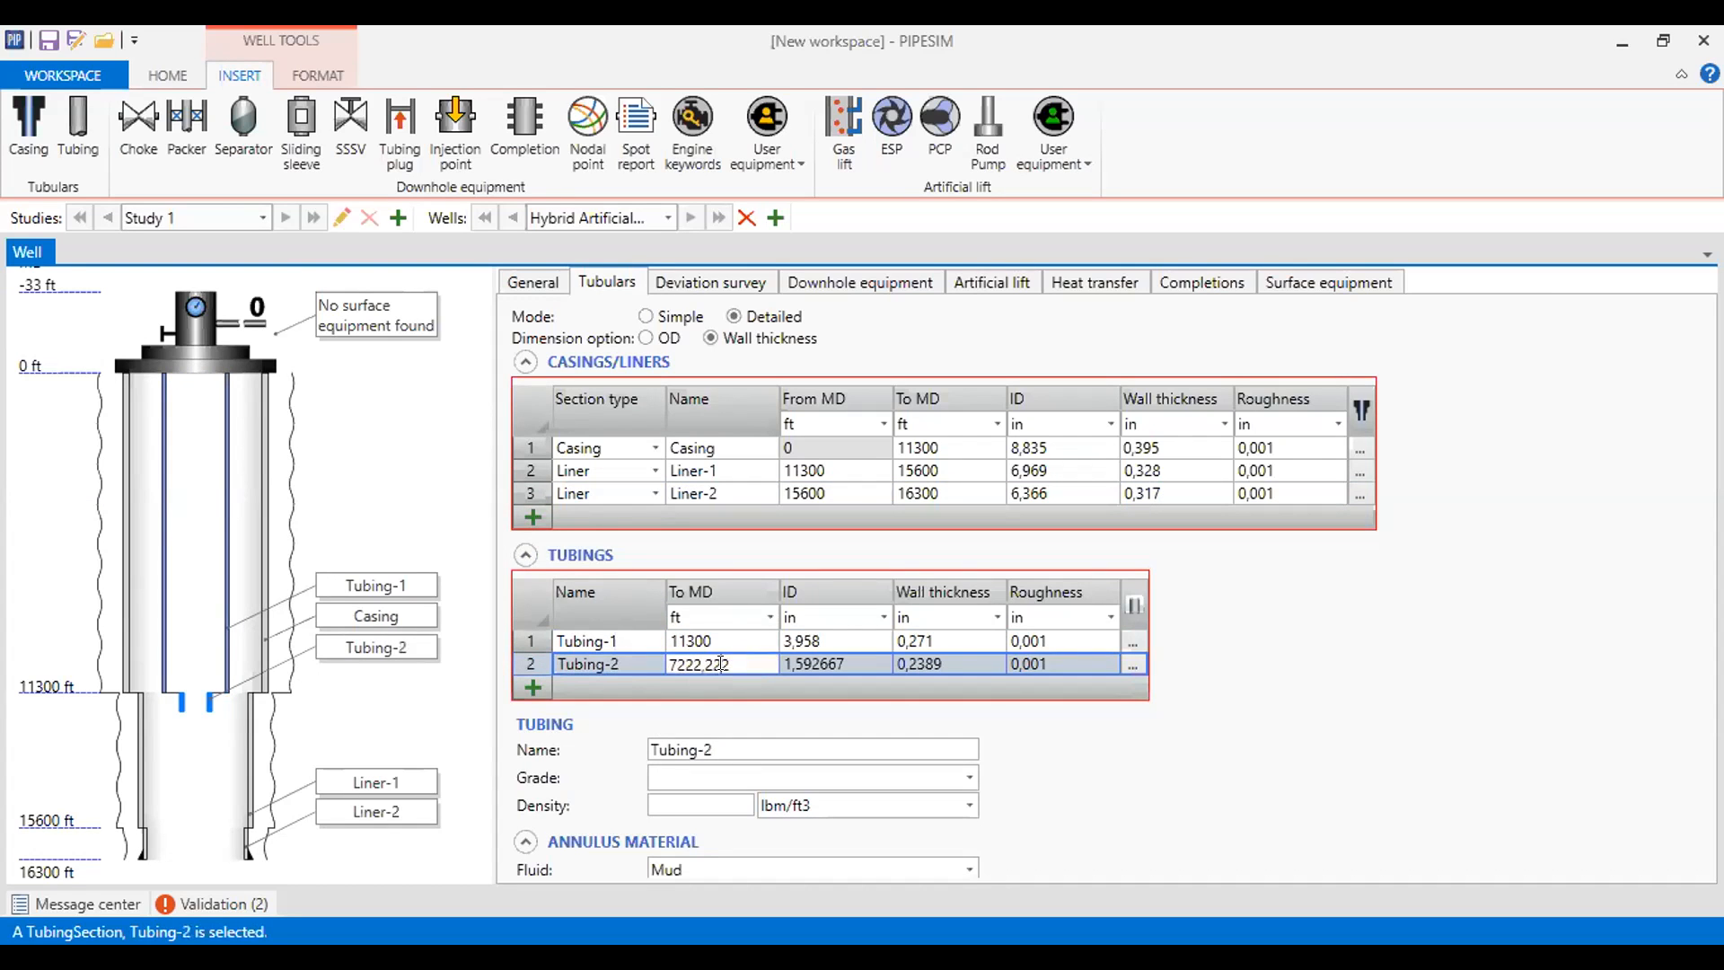
pyautogui.write('15600')
# - Set Tubing-2's inner diameter to 3,476 in and wall thickness to 0,262 in
pyautogui.click(831, 663)
pyautogui.write('3,476')
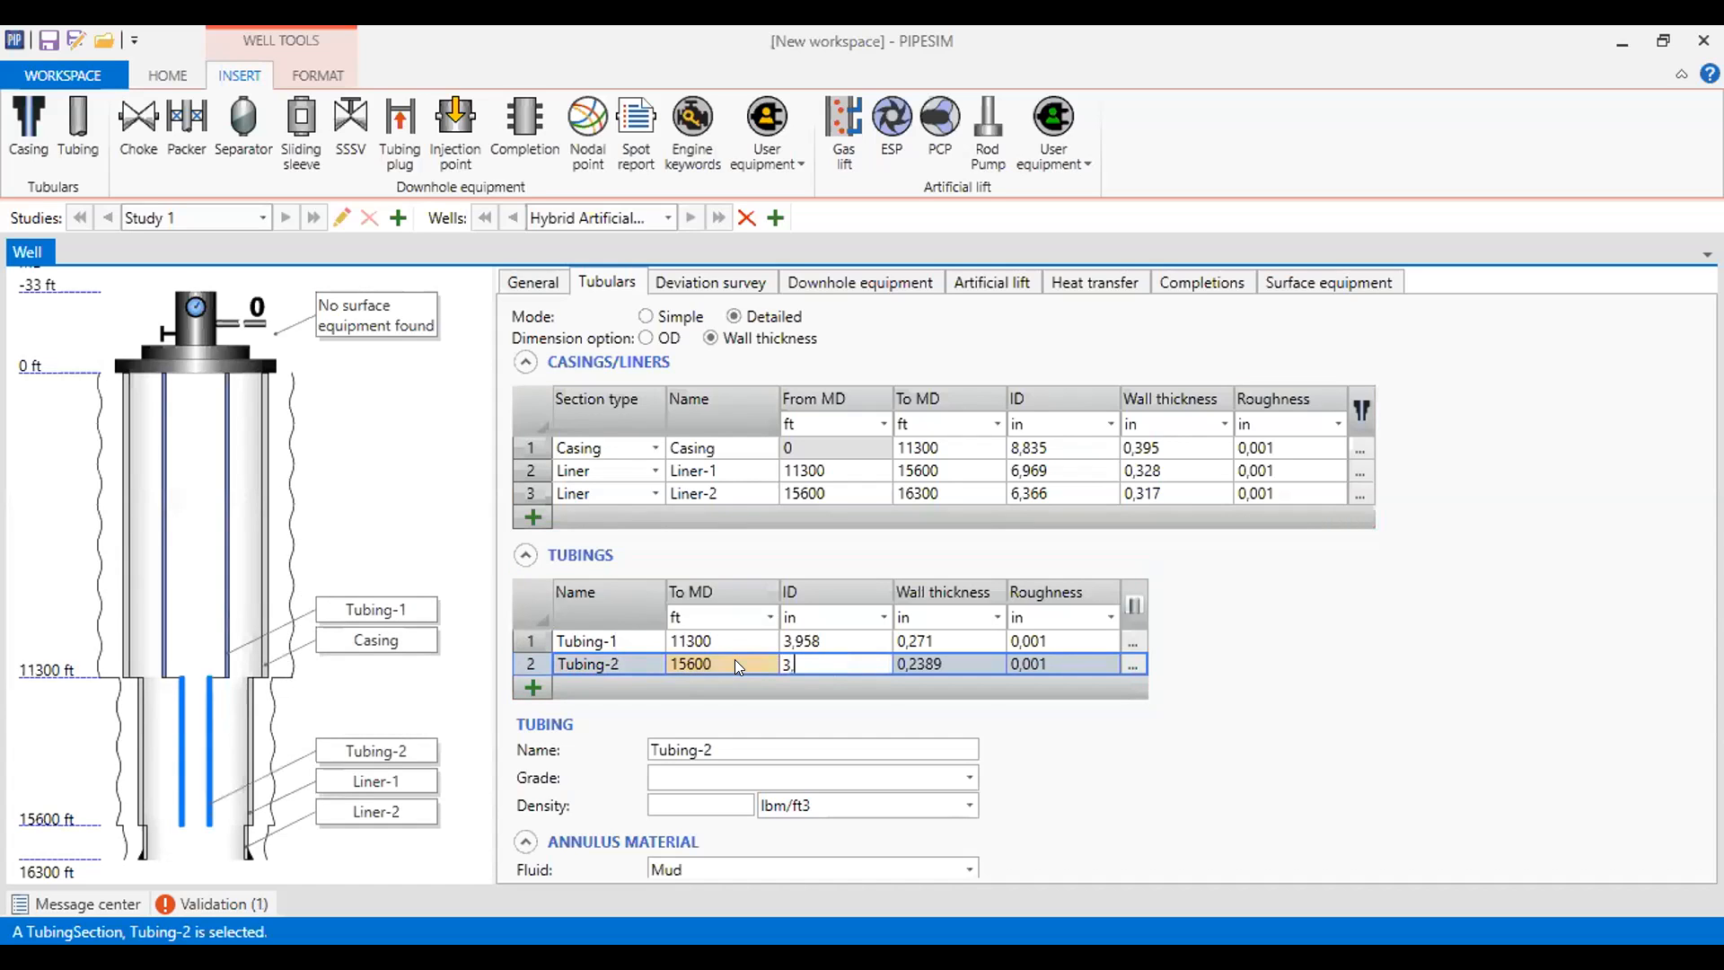
pyautogui.click(951, 661)
pyautogui.write('0,262')
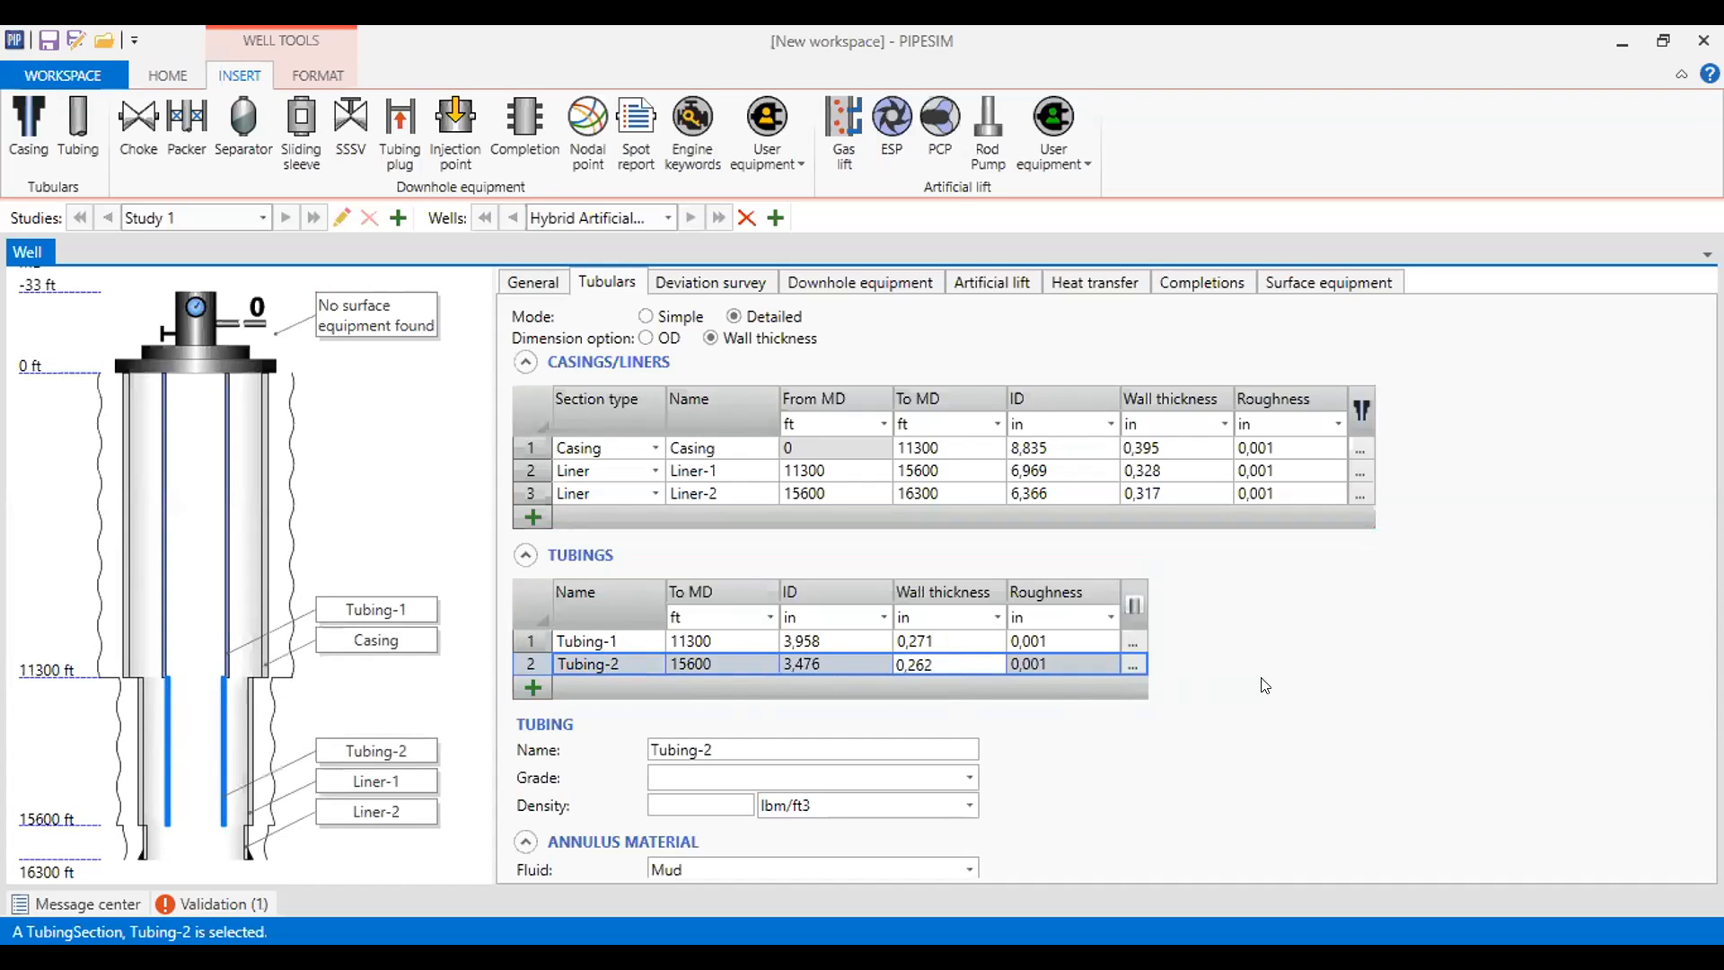
pyautogui.press('Return')
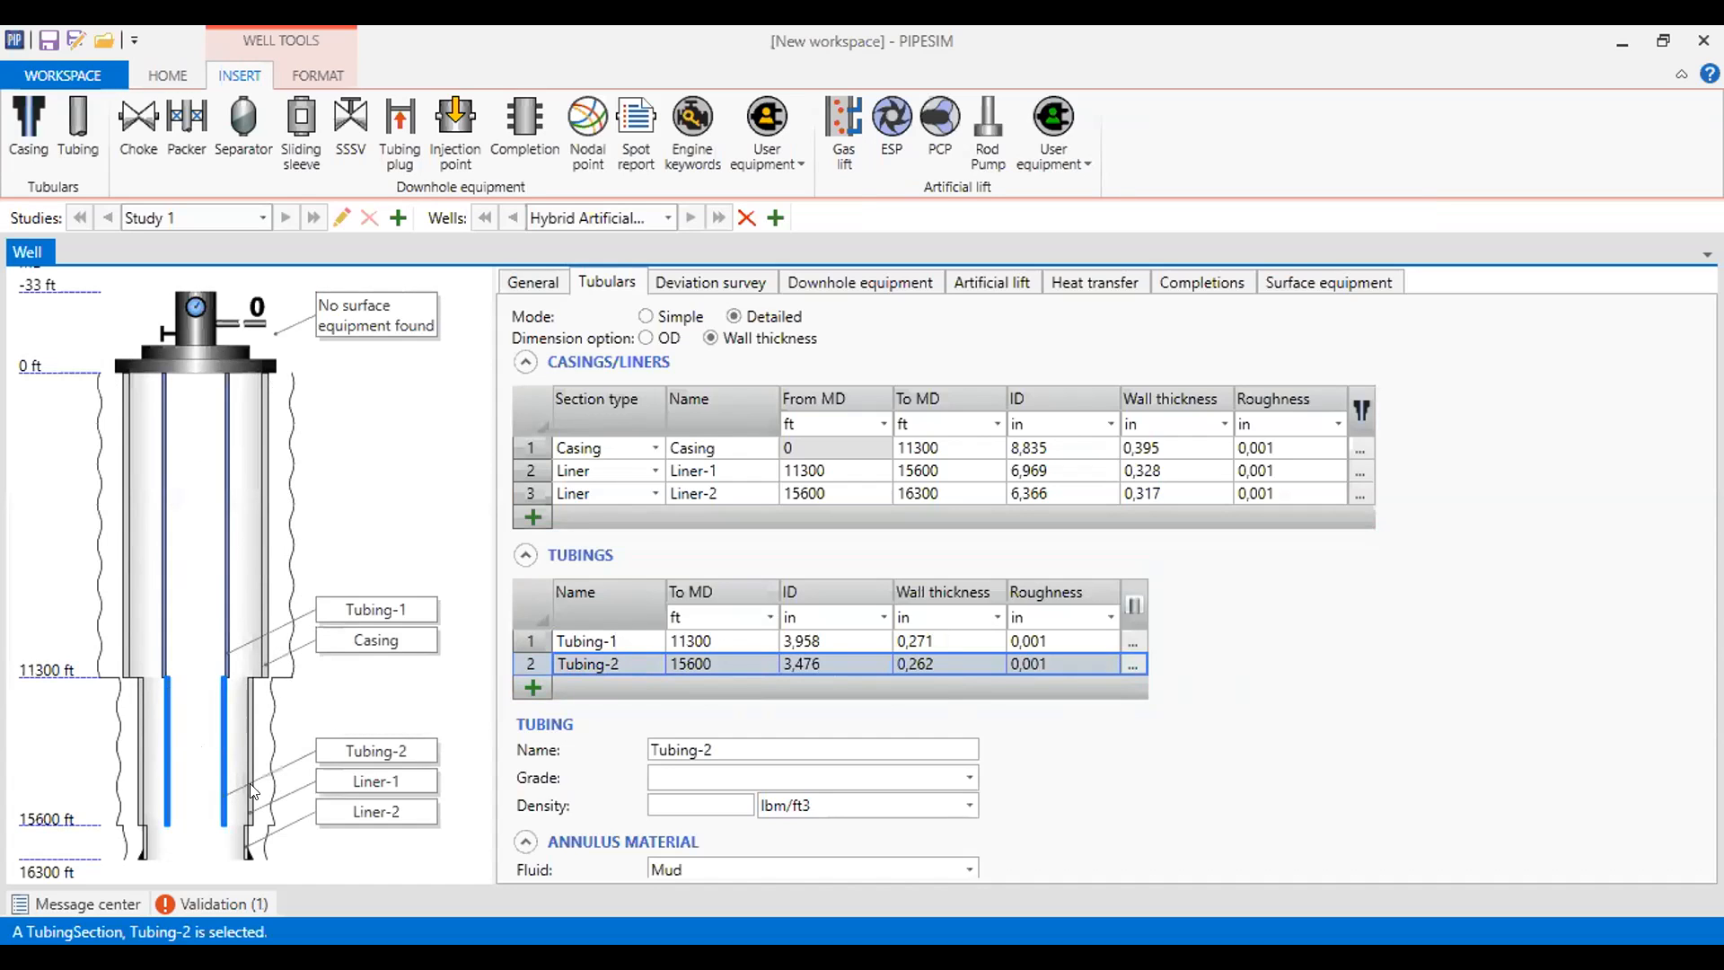
pyautogui.click(368, 712)
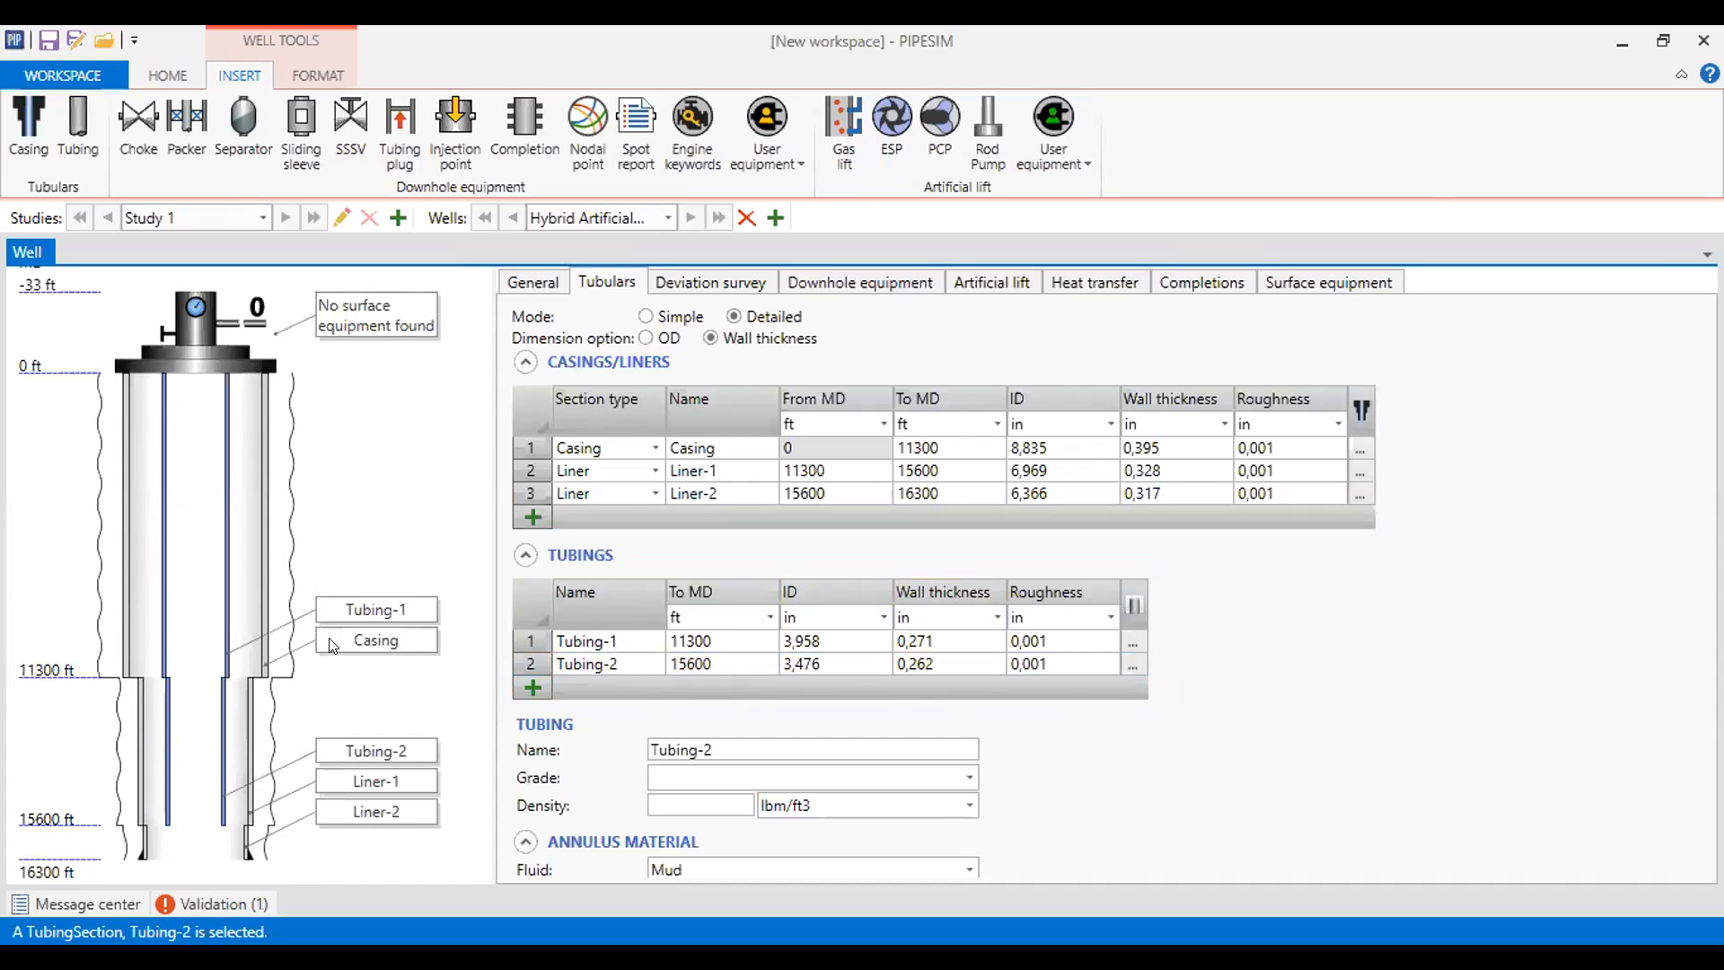
# - Set the survey type of the well's deviation survey to 2D
pyautogui.click(732, 281)
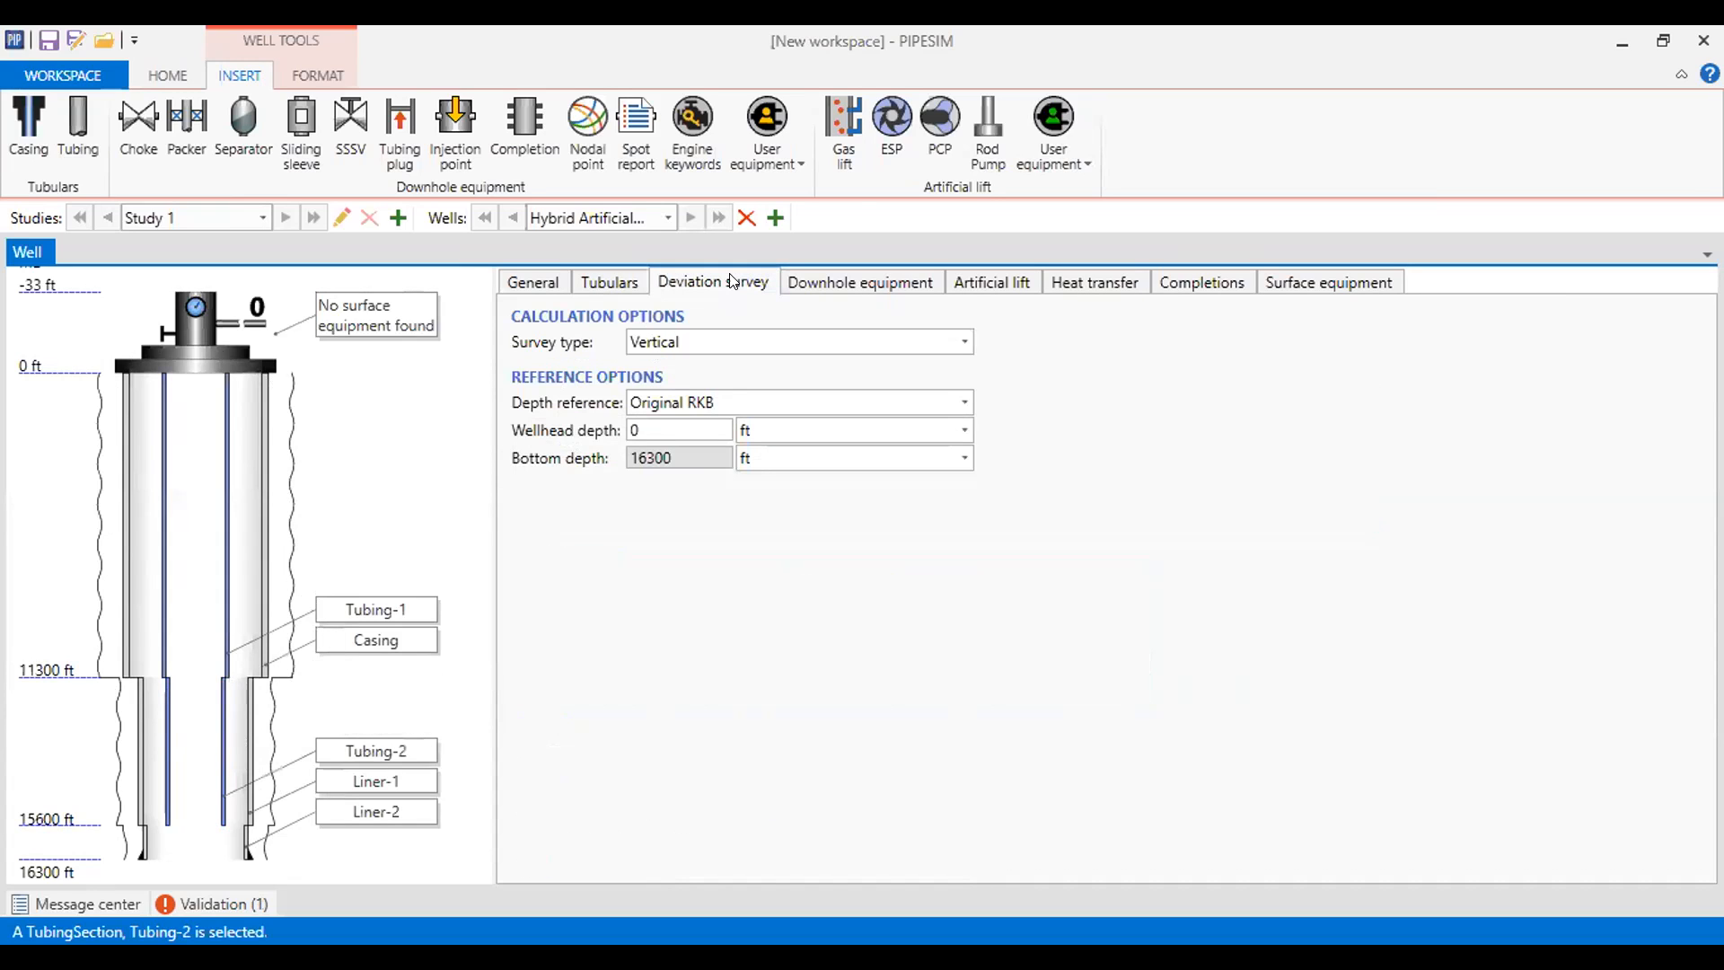
pyautogui.click(963, 342)
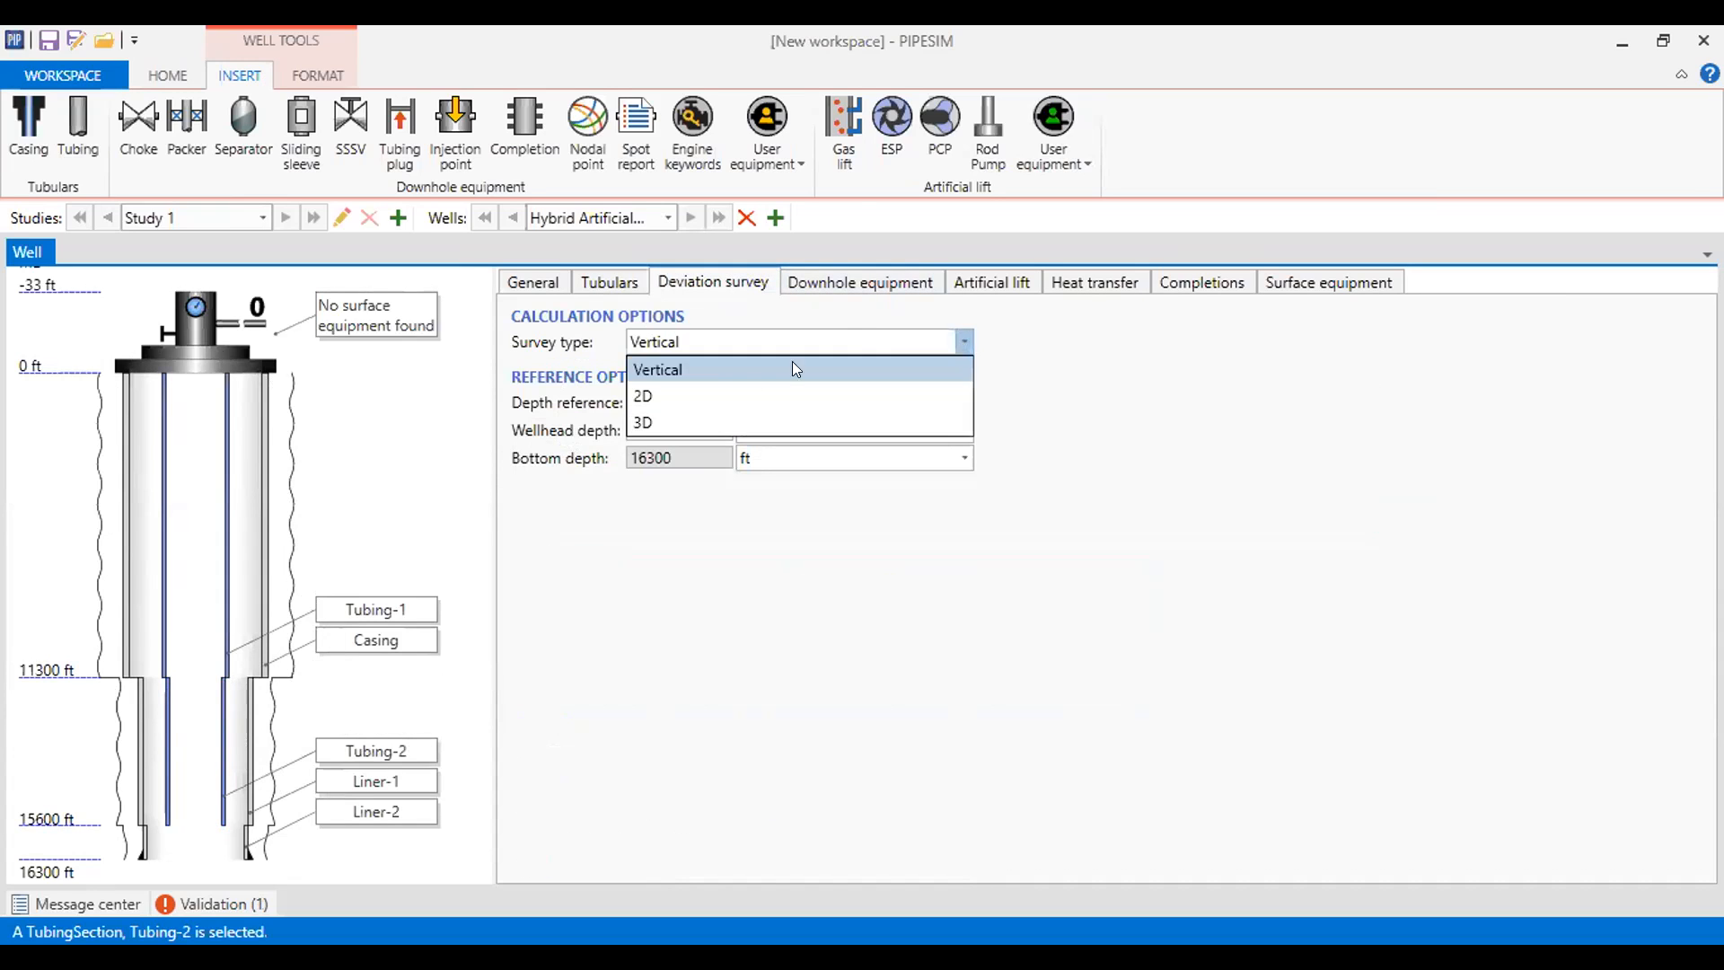
pyautogui.click(675, 385)
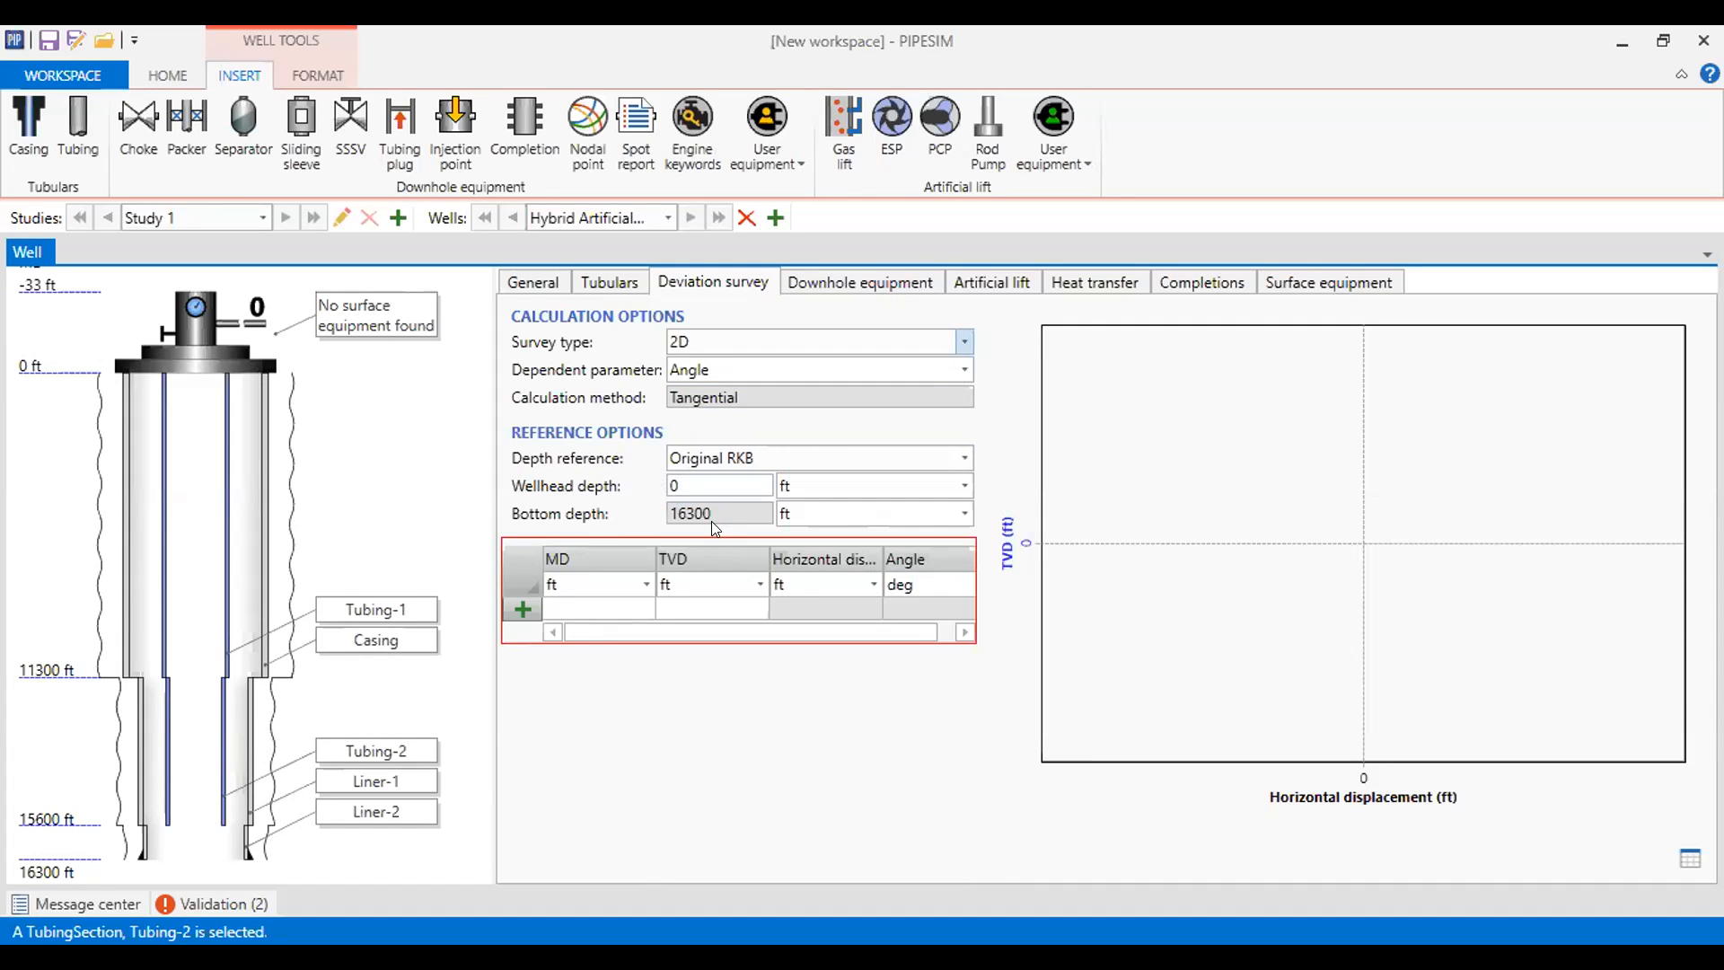
# - Add blank rows to the deviation survey table to make room for more than eleven survey stations
pyautogui.click(521, 612)
pyautogui.click(526, 633)
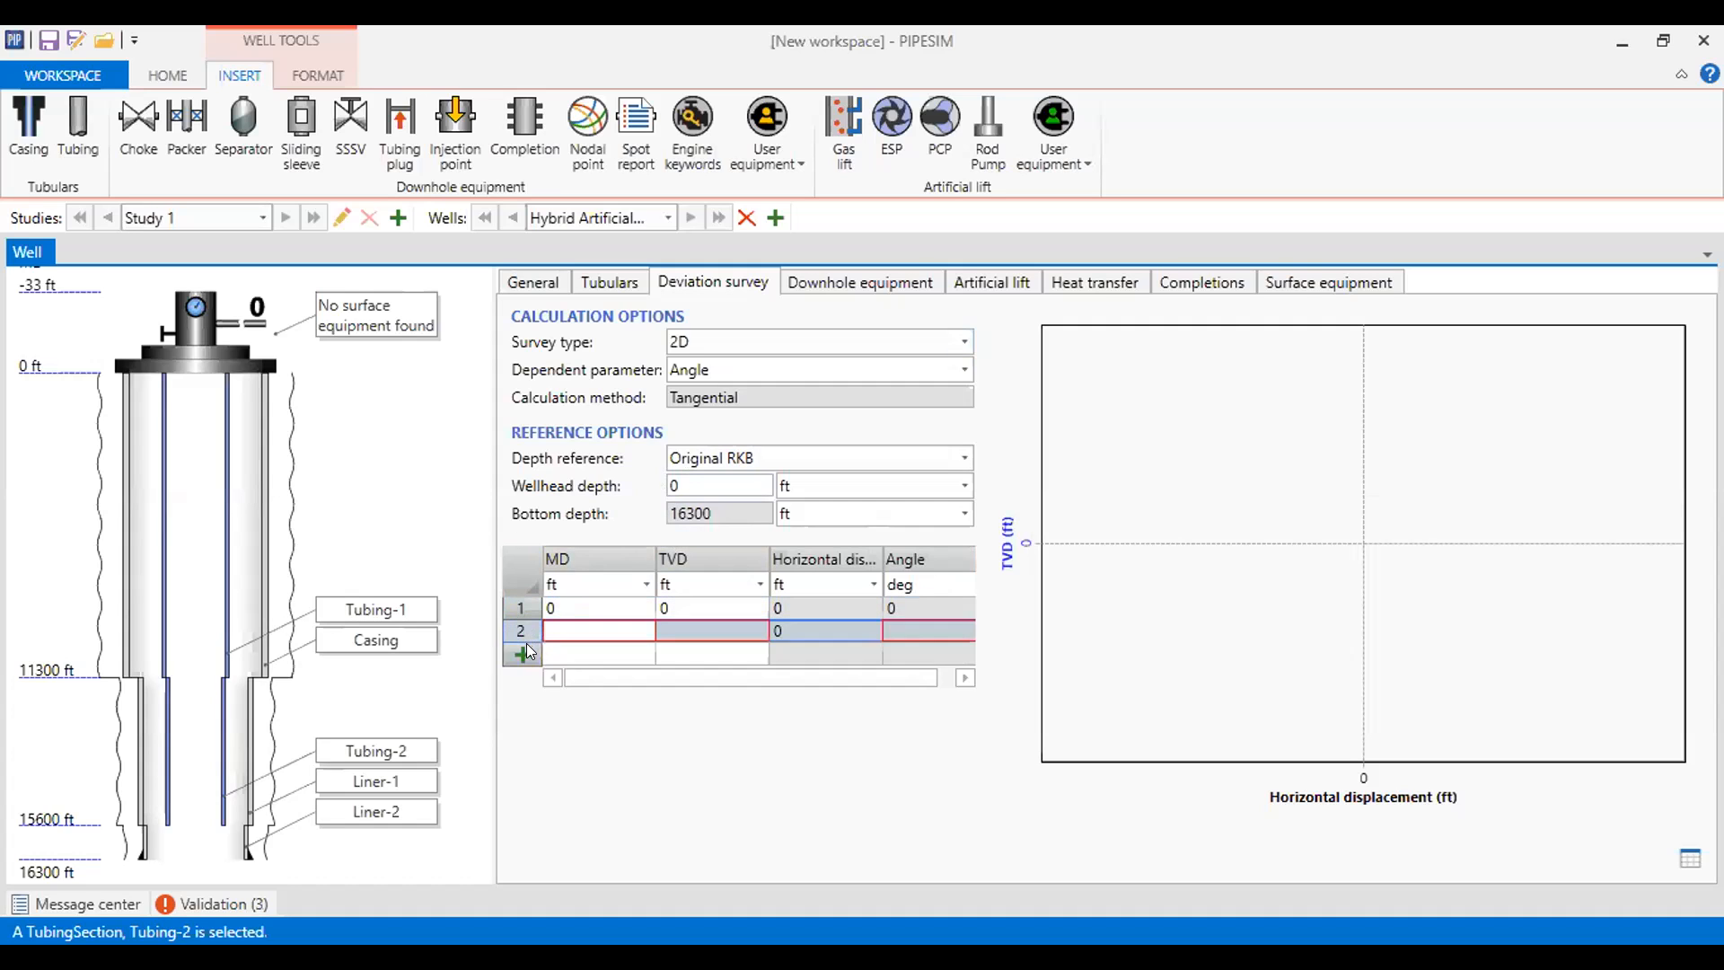
pyautogui.click(527, 653)
pyautogui.click(526, 675)
pyautogui.click(524, 700)
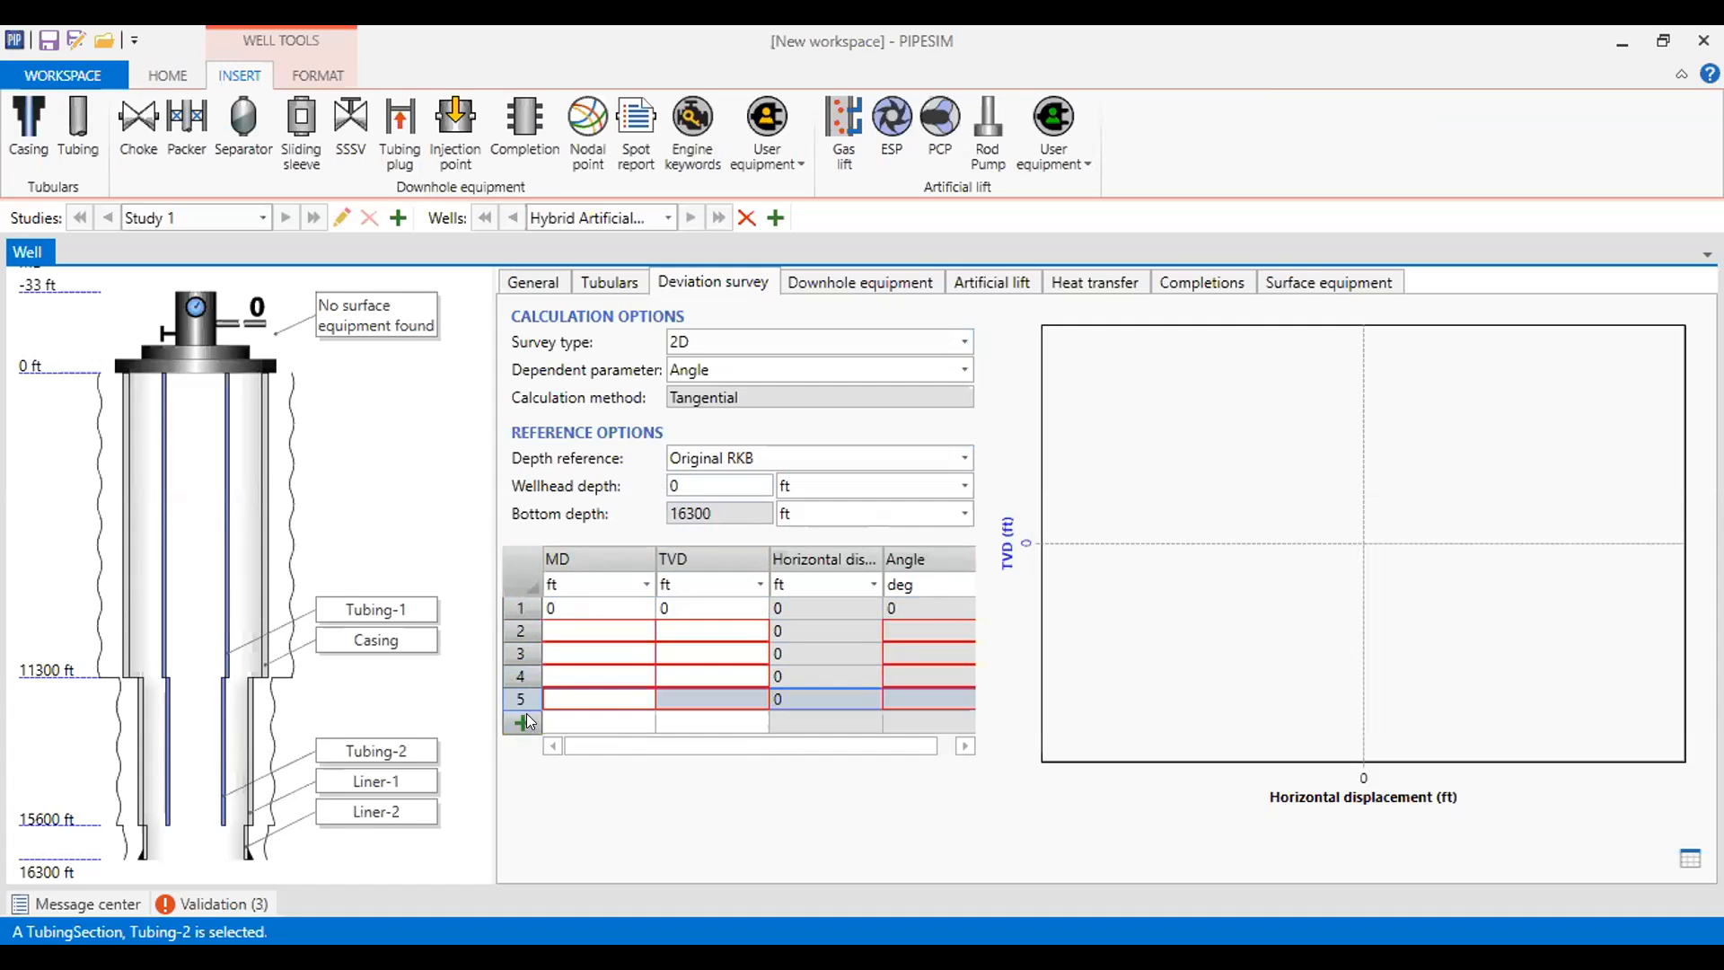
pyautogui.click(526, 722)
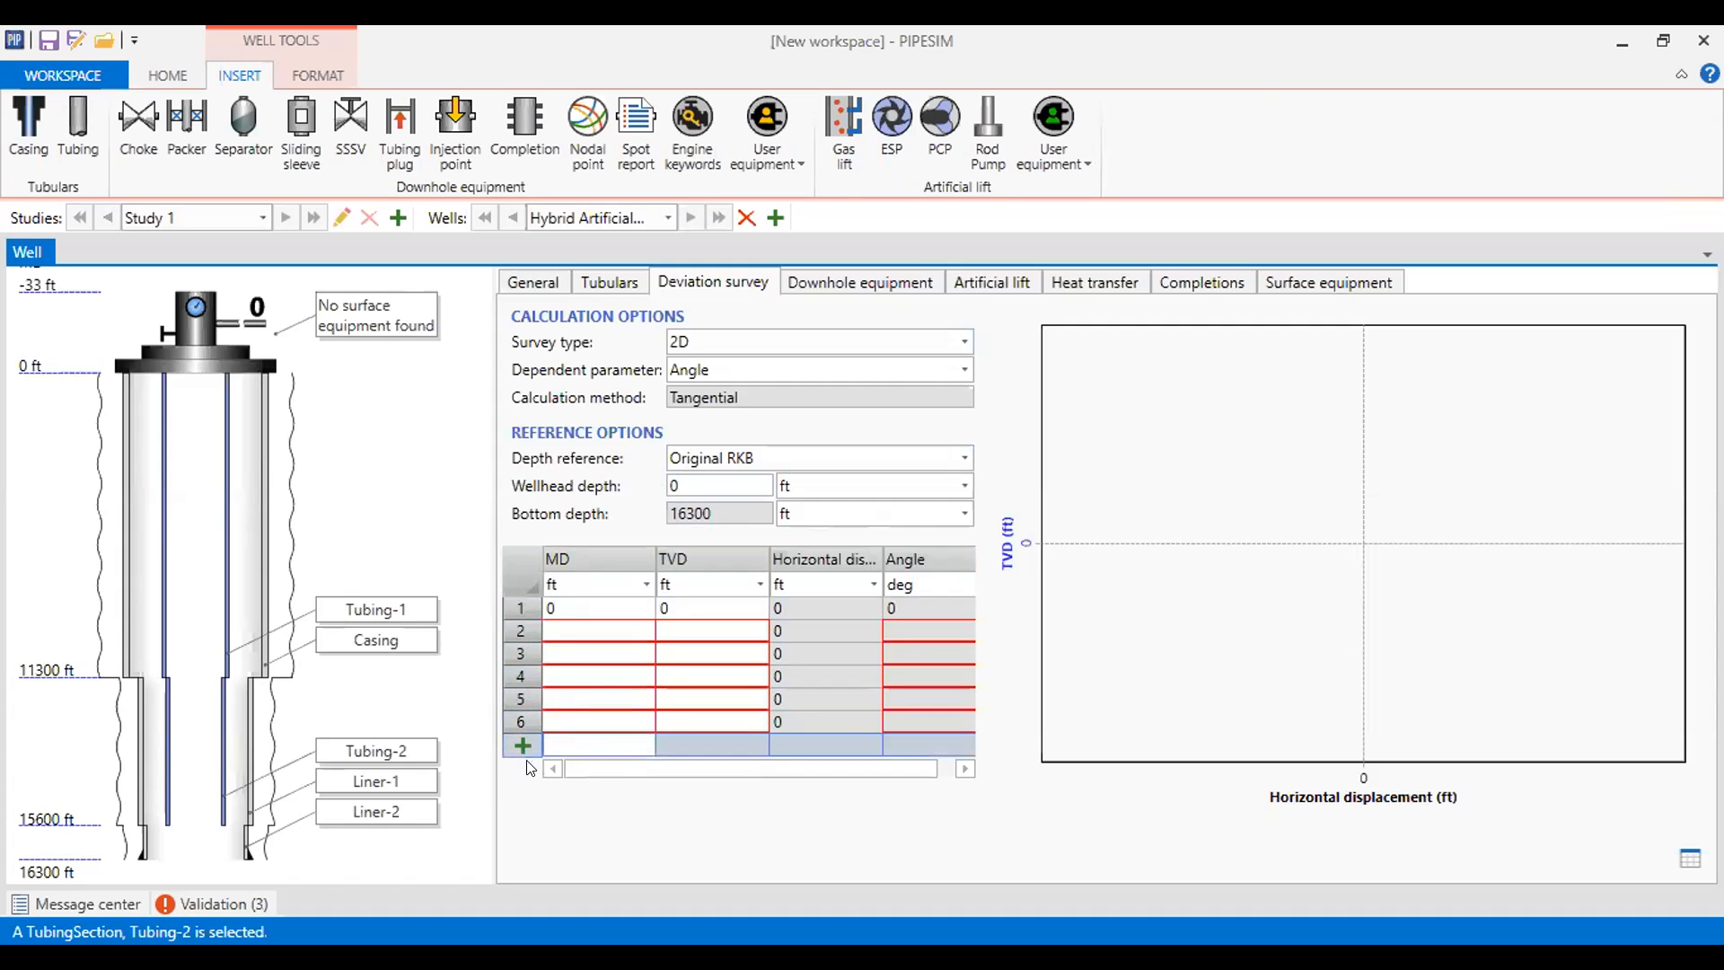
pyautogui.click(526, 754)
pyautogui.click(526, 765)
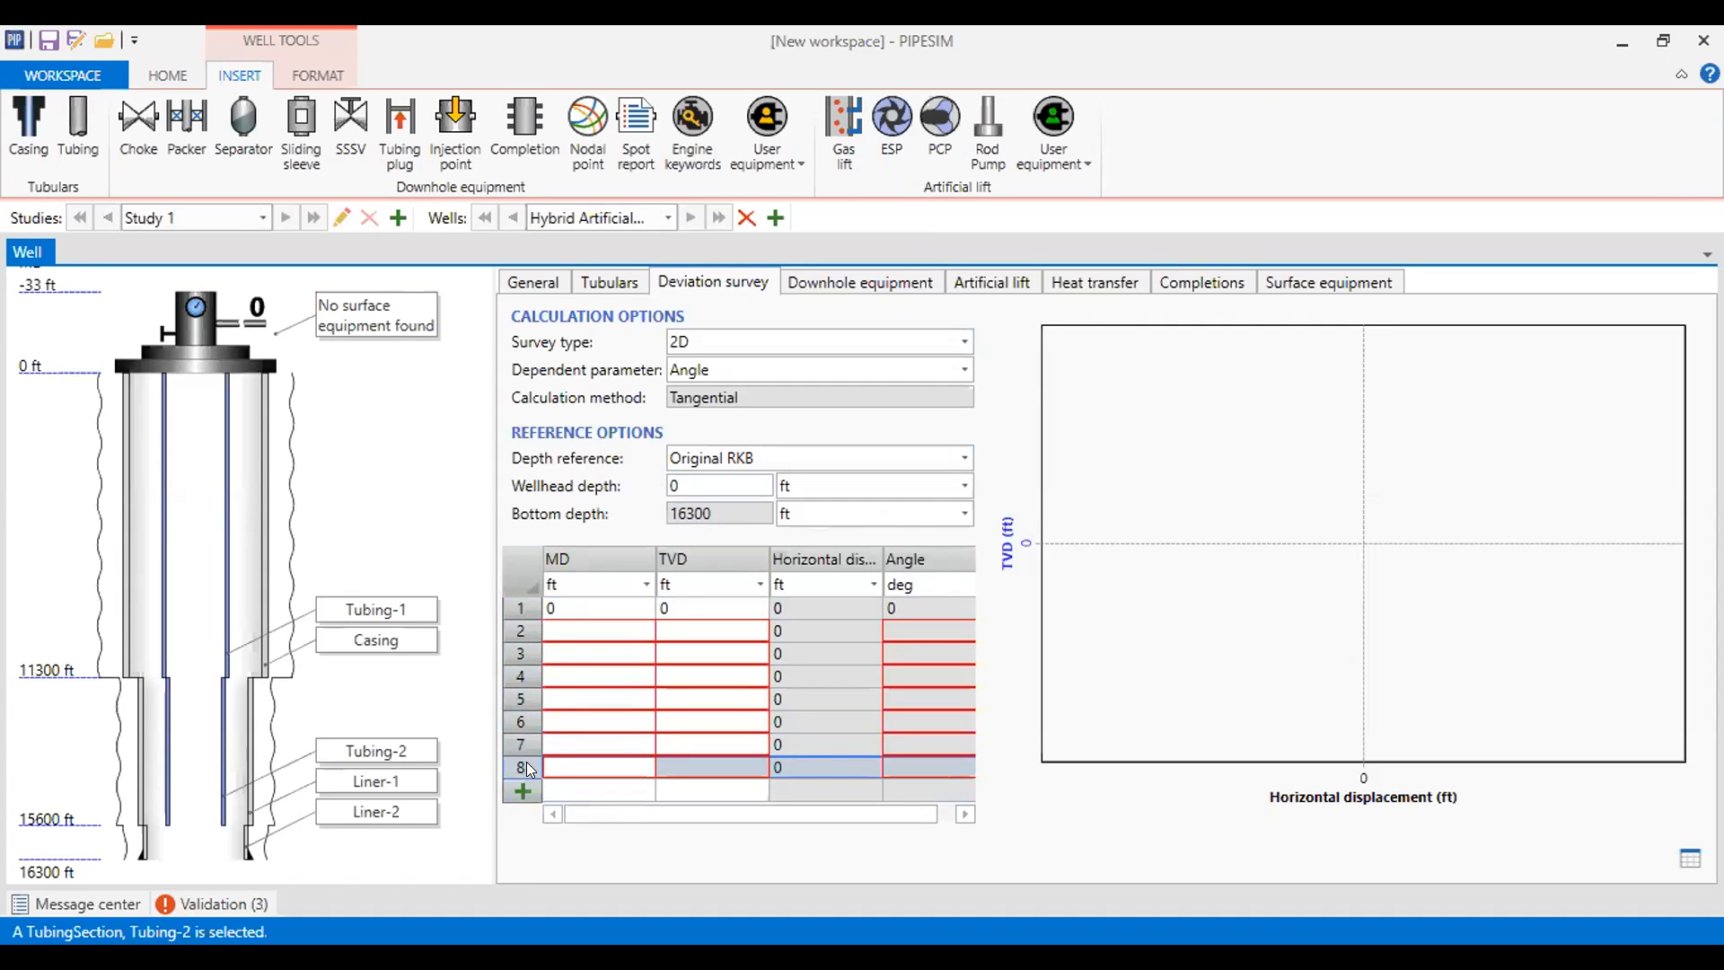
pyautogui.click(524, 790)
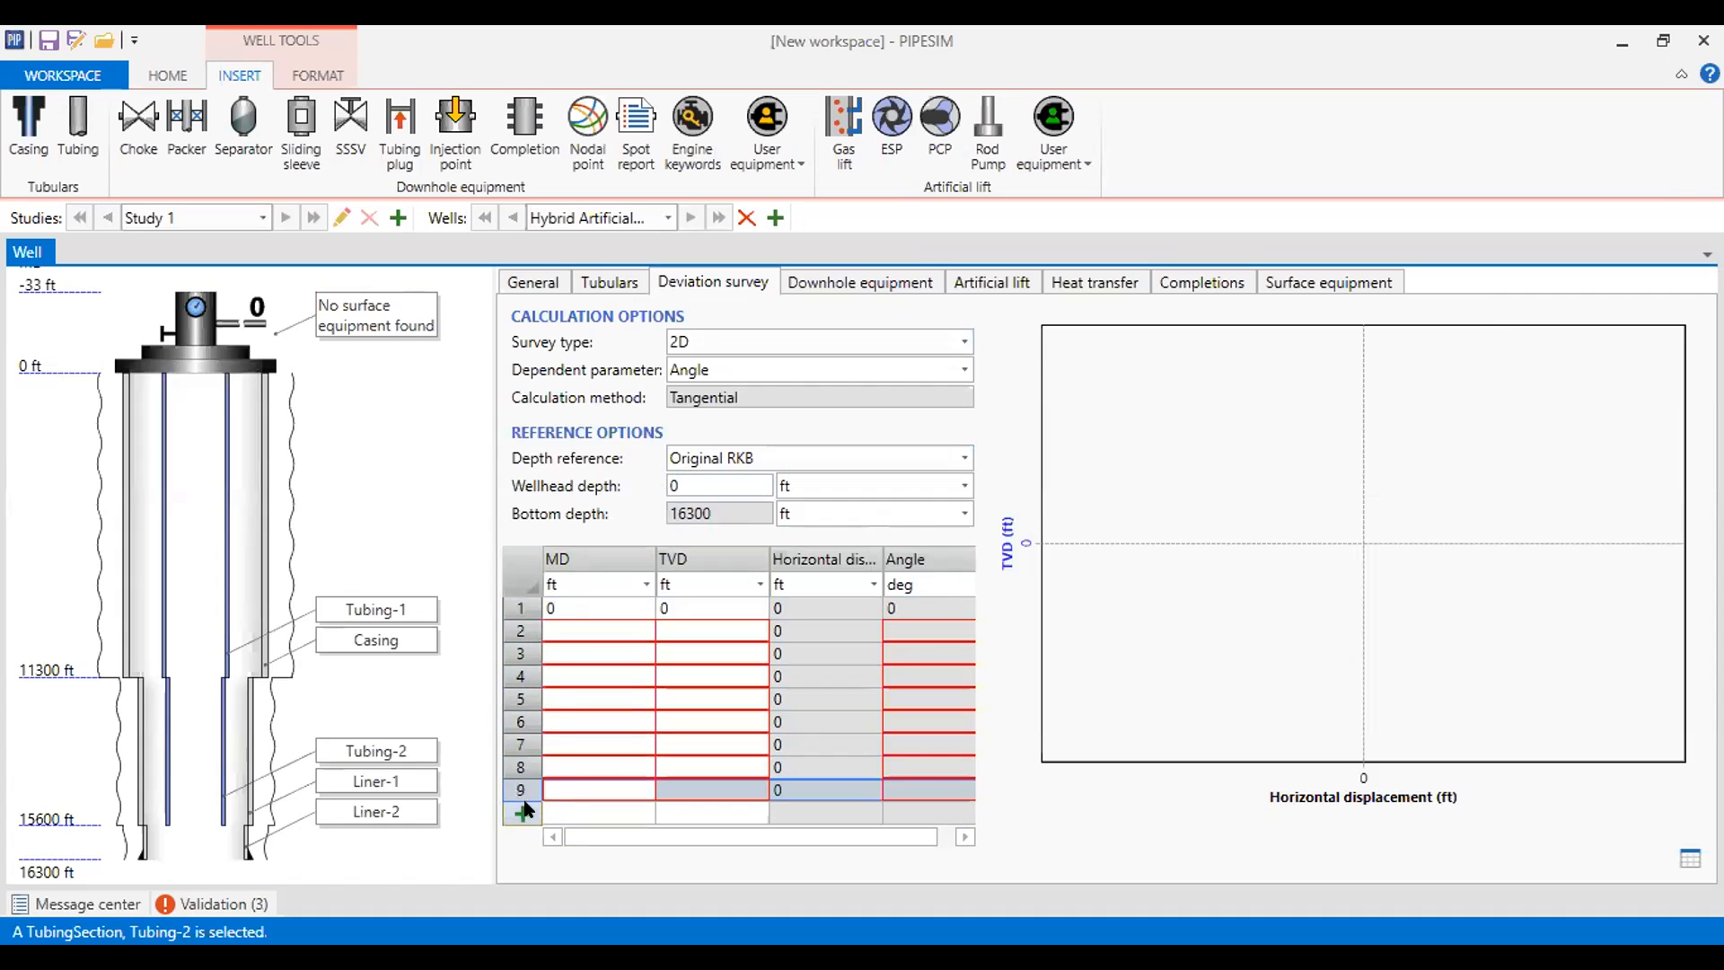
pyautogui.click(525, 819)
pyautogui.click(526, 835)
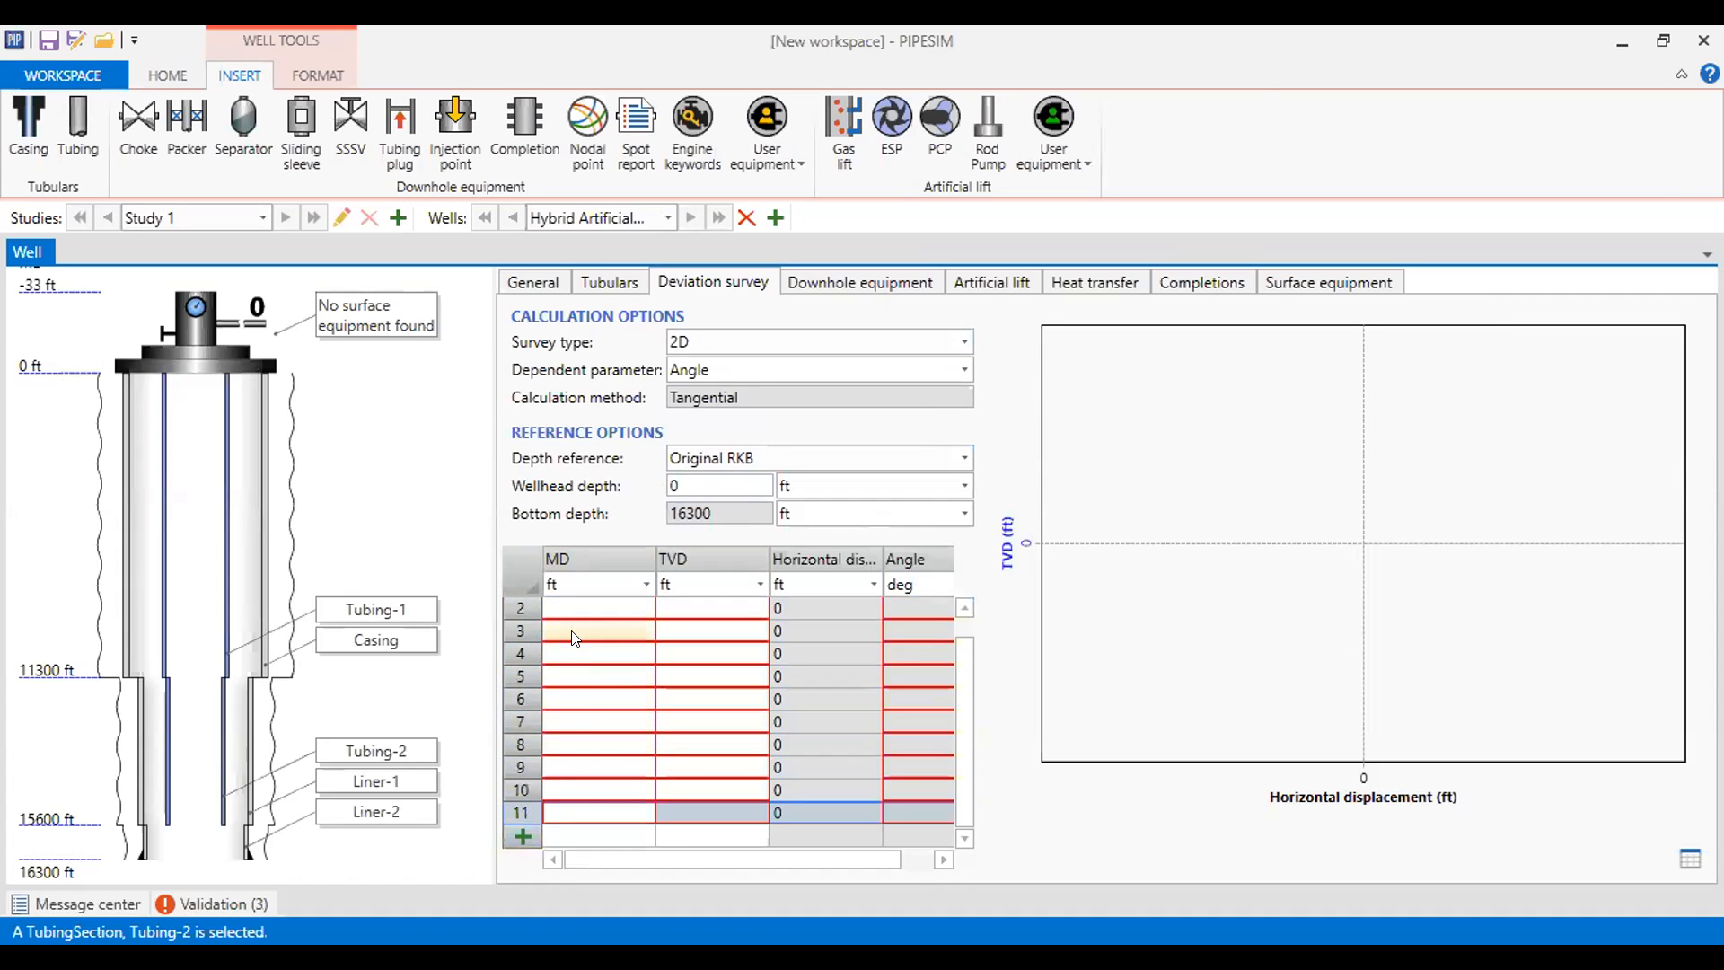
pyautogui.click(529, 838)
pyautogui.click(528, 831)
pyautogui.click(528, 833)
pyautogui.click(528, 833)
pyautogui.click(528, 833)
pyautogui.click(528, 834)
pyautogui.scroll(3, 950, 693)
# - Fill survey row 2 with MD 1000 ft and TVD 1000 ft, and row 3 with MD 2000 ft and TVD 2000 ft
pyautogui.click(591, 608)
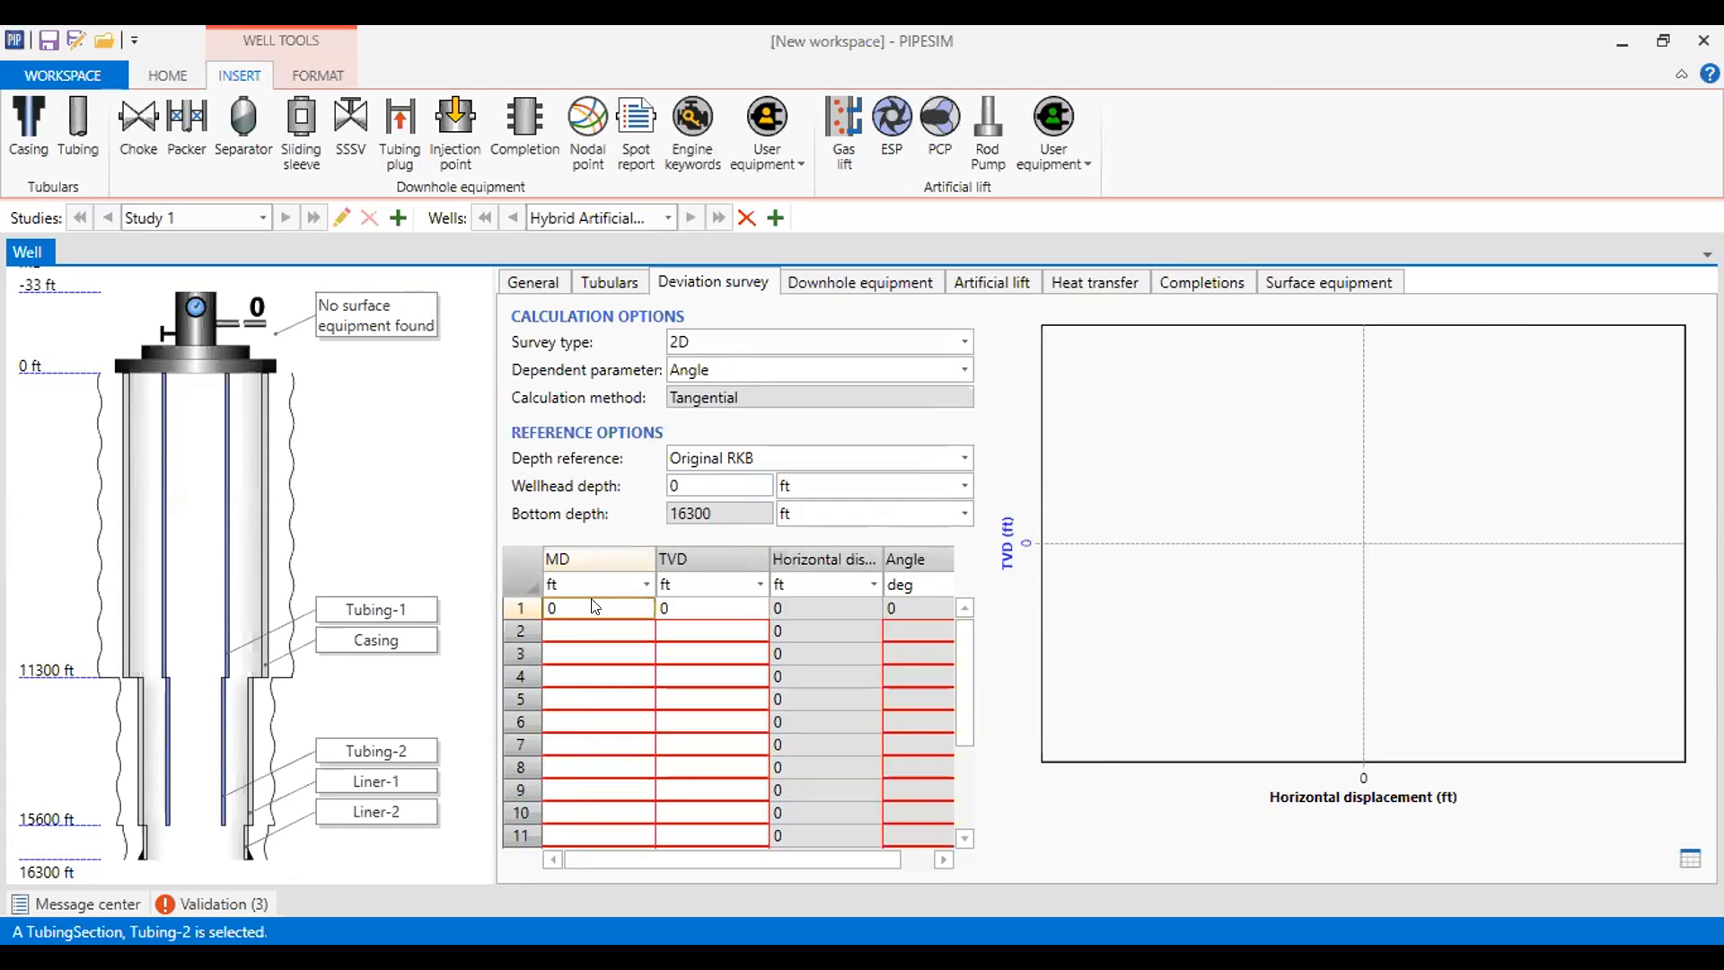
pyautogui.click(685, 604)
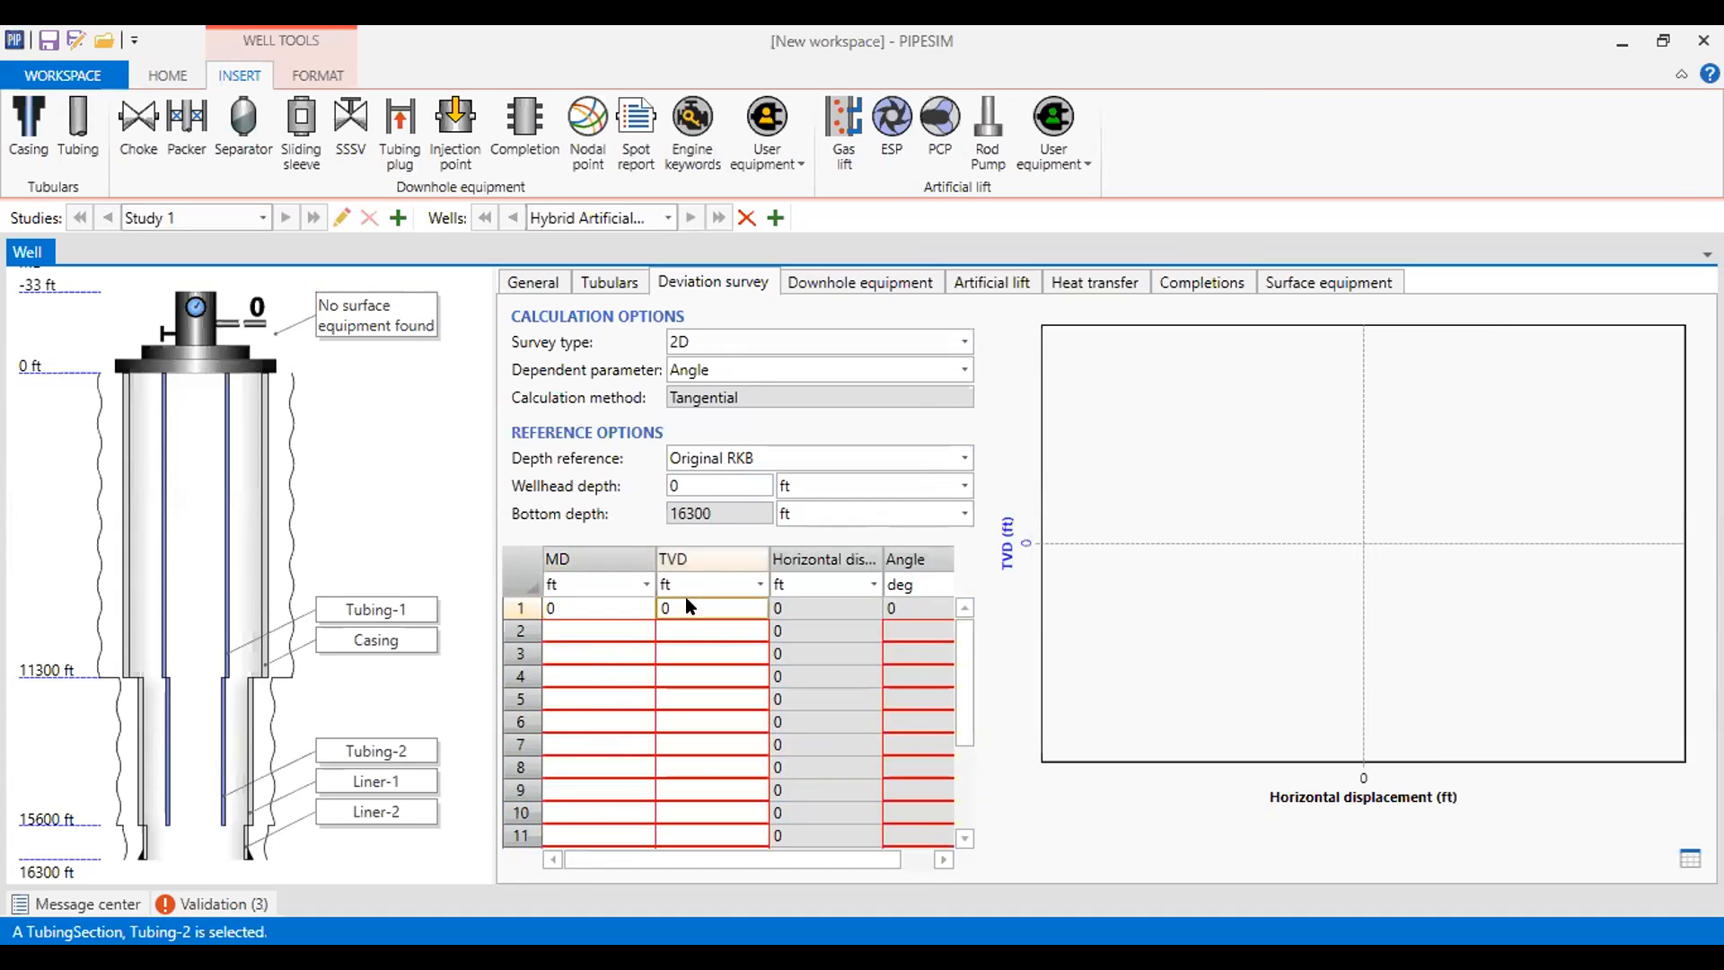
pyautogui.click(617, 628)
pyautogui.write('1000')
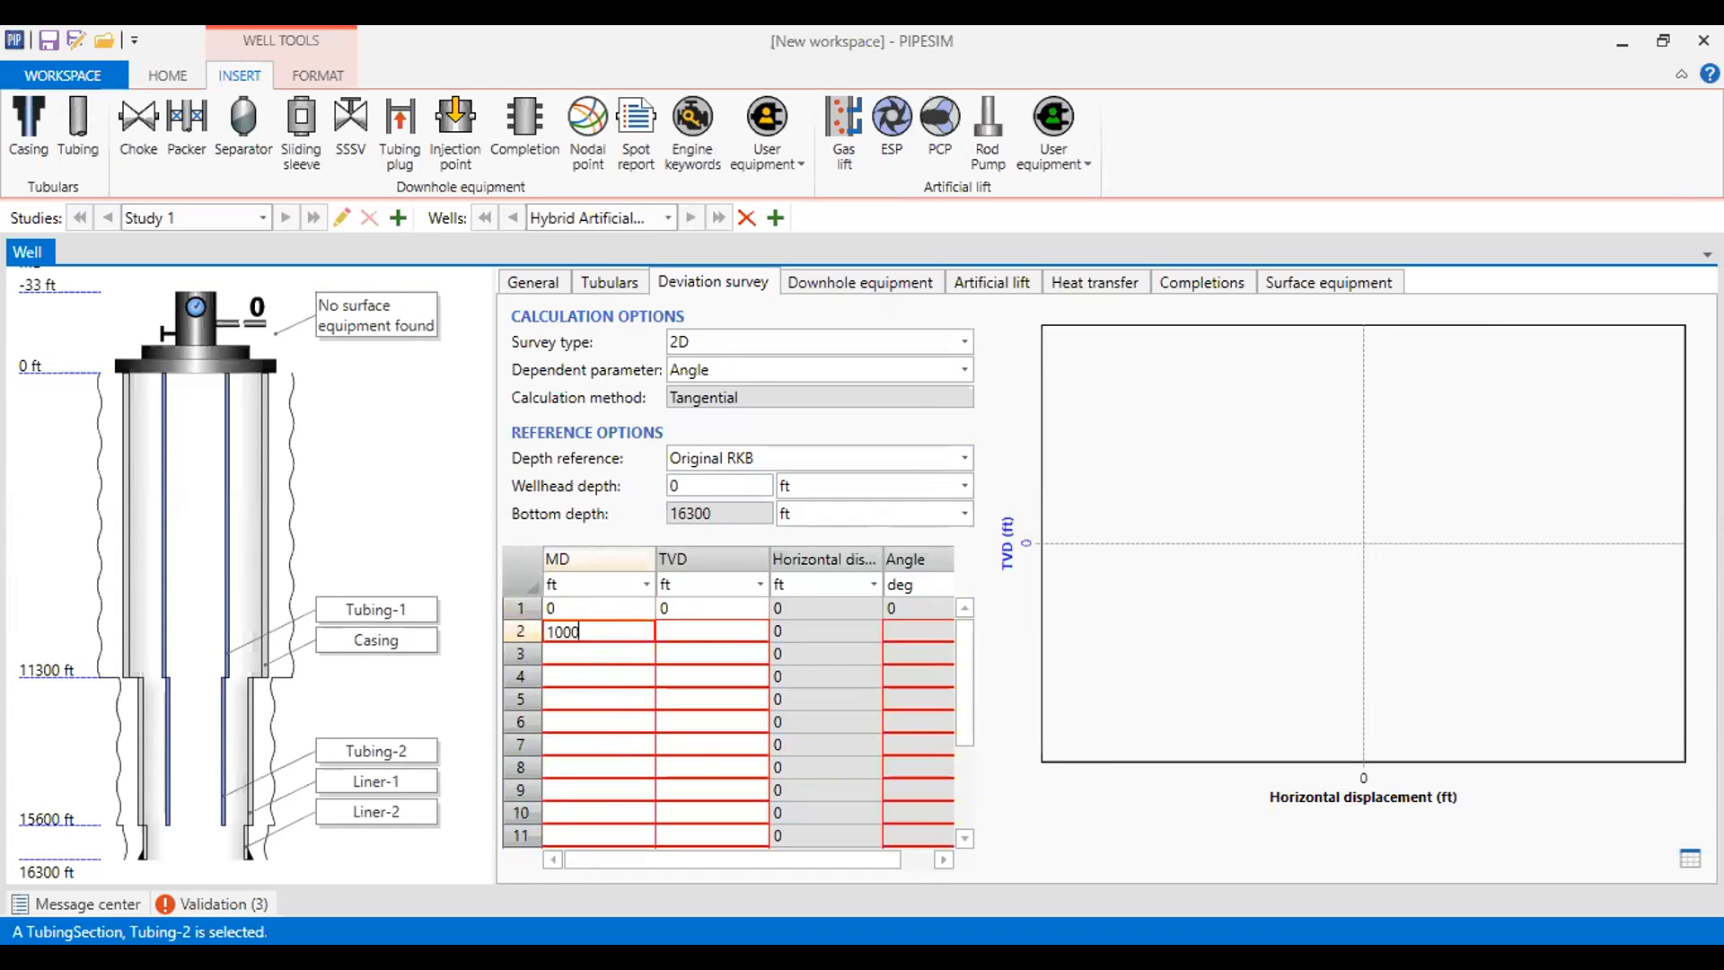
pyautogui.click(690, 628)
pyautogui.write('1000')
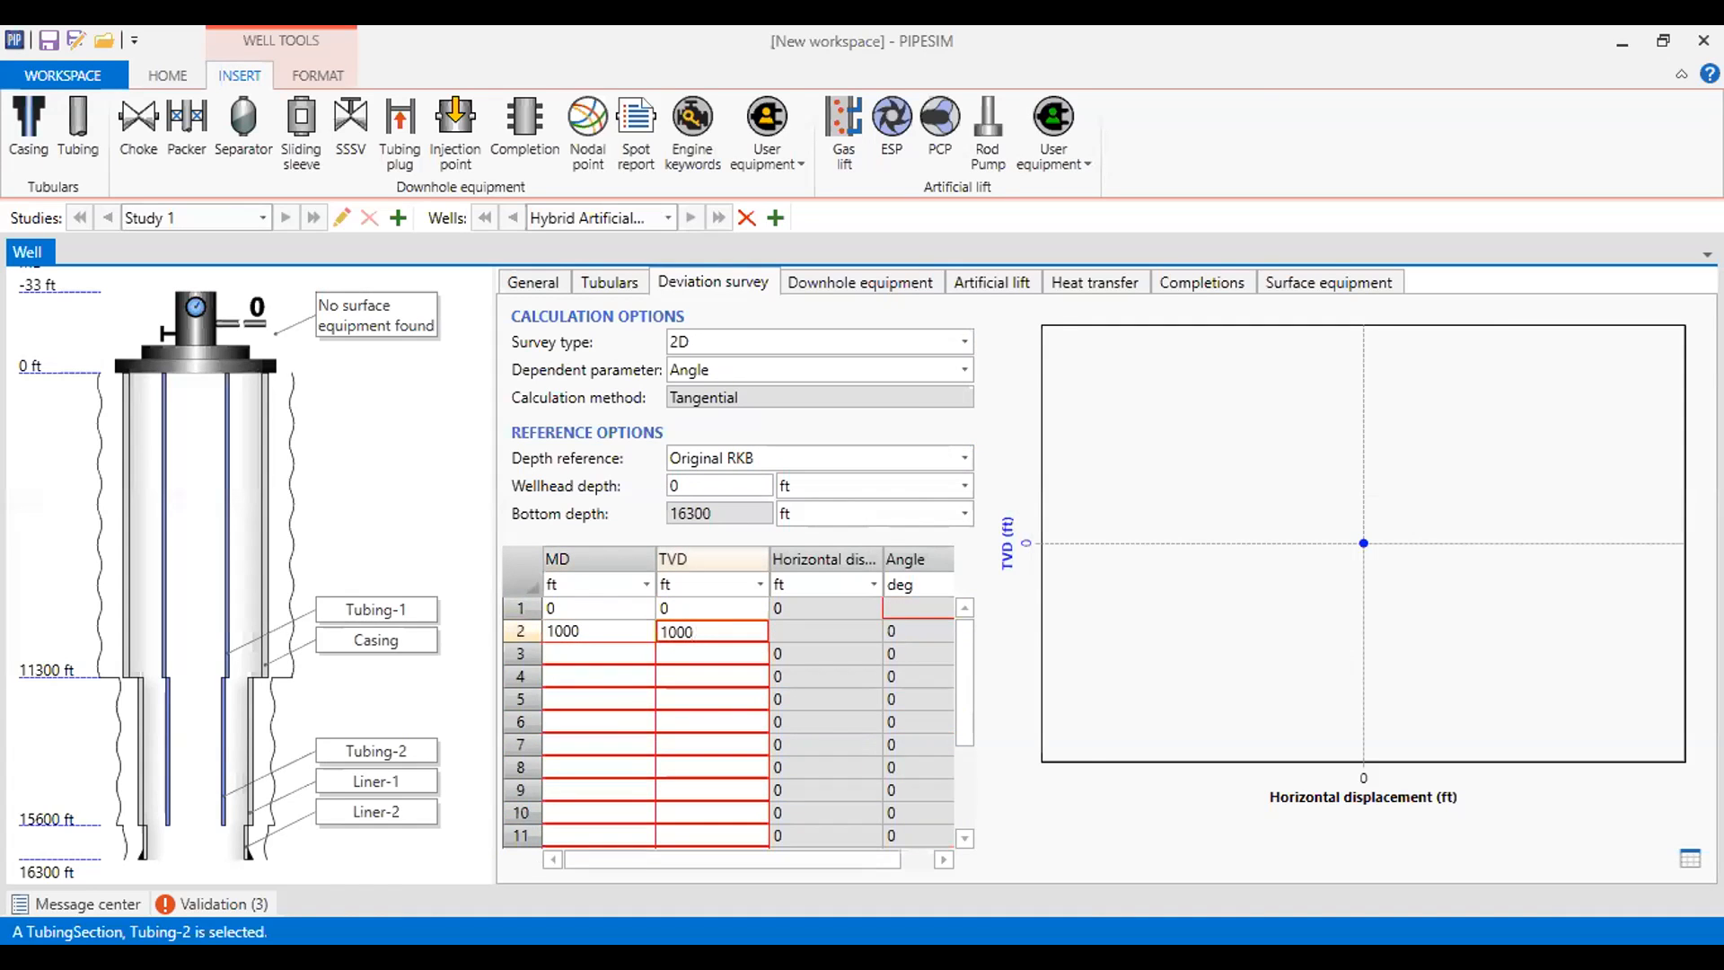
pyautogui.click(627, 648)
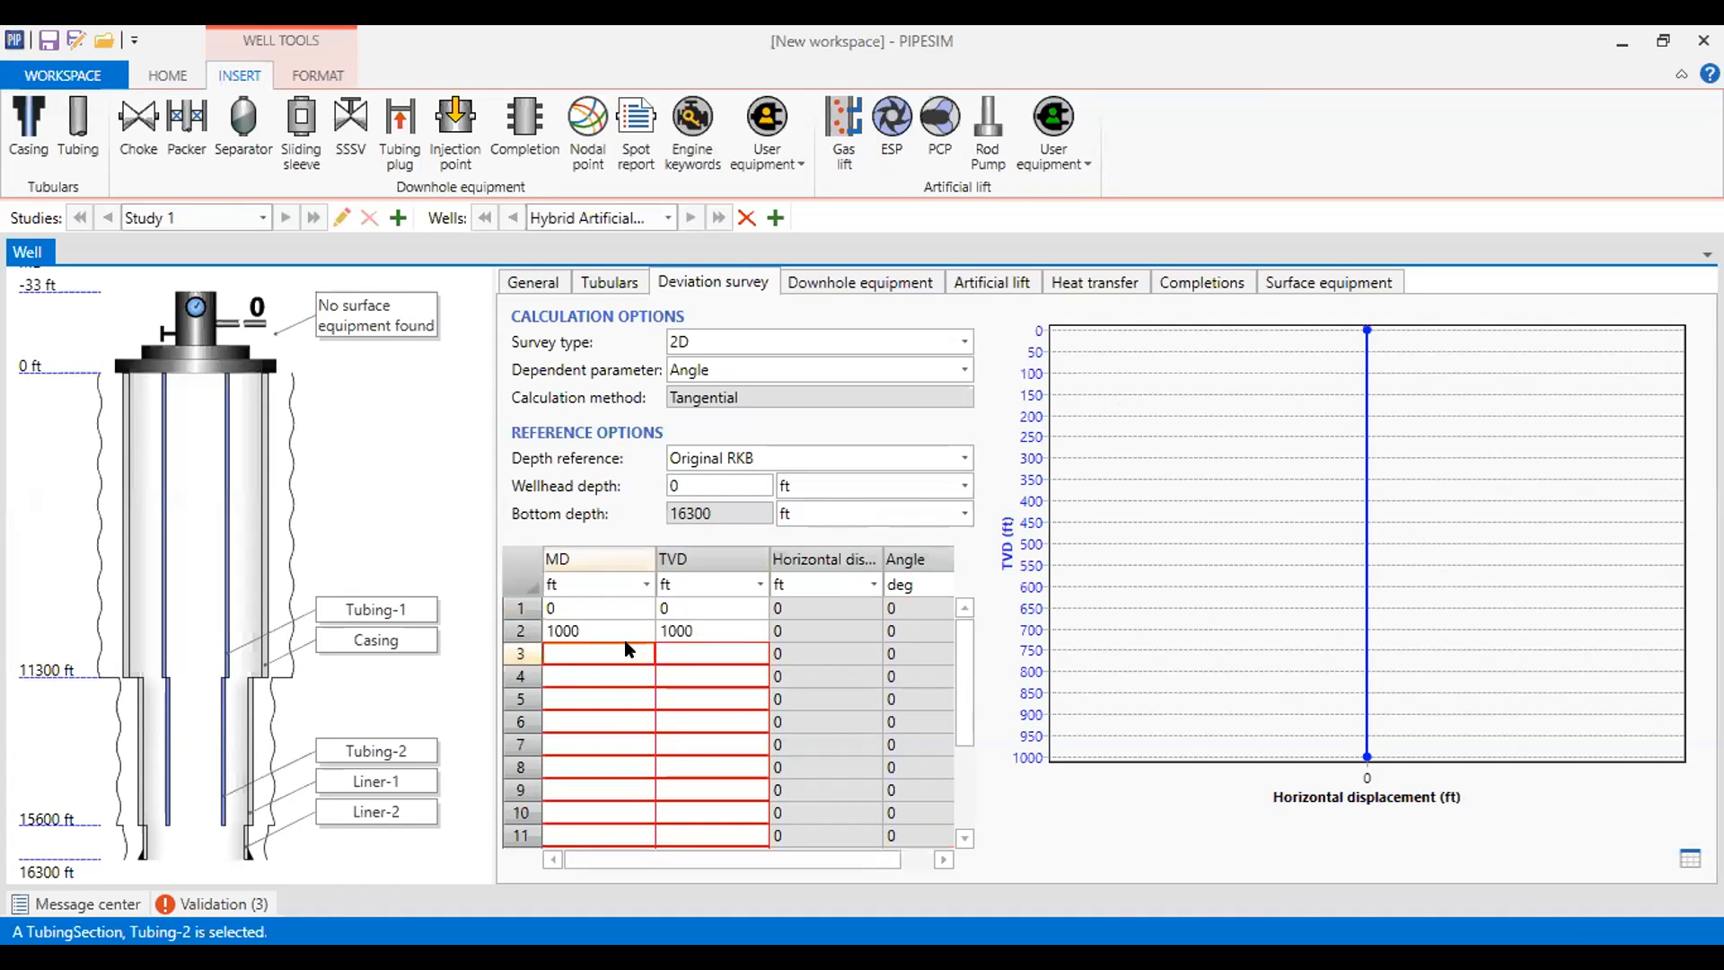
pyautogui.write('2000')
pyautogui.click(675, 649)
pyautogui.write('2000')
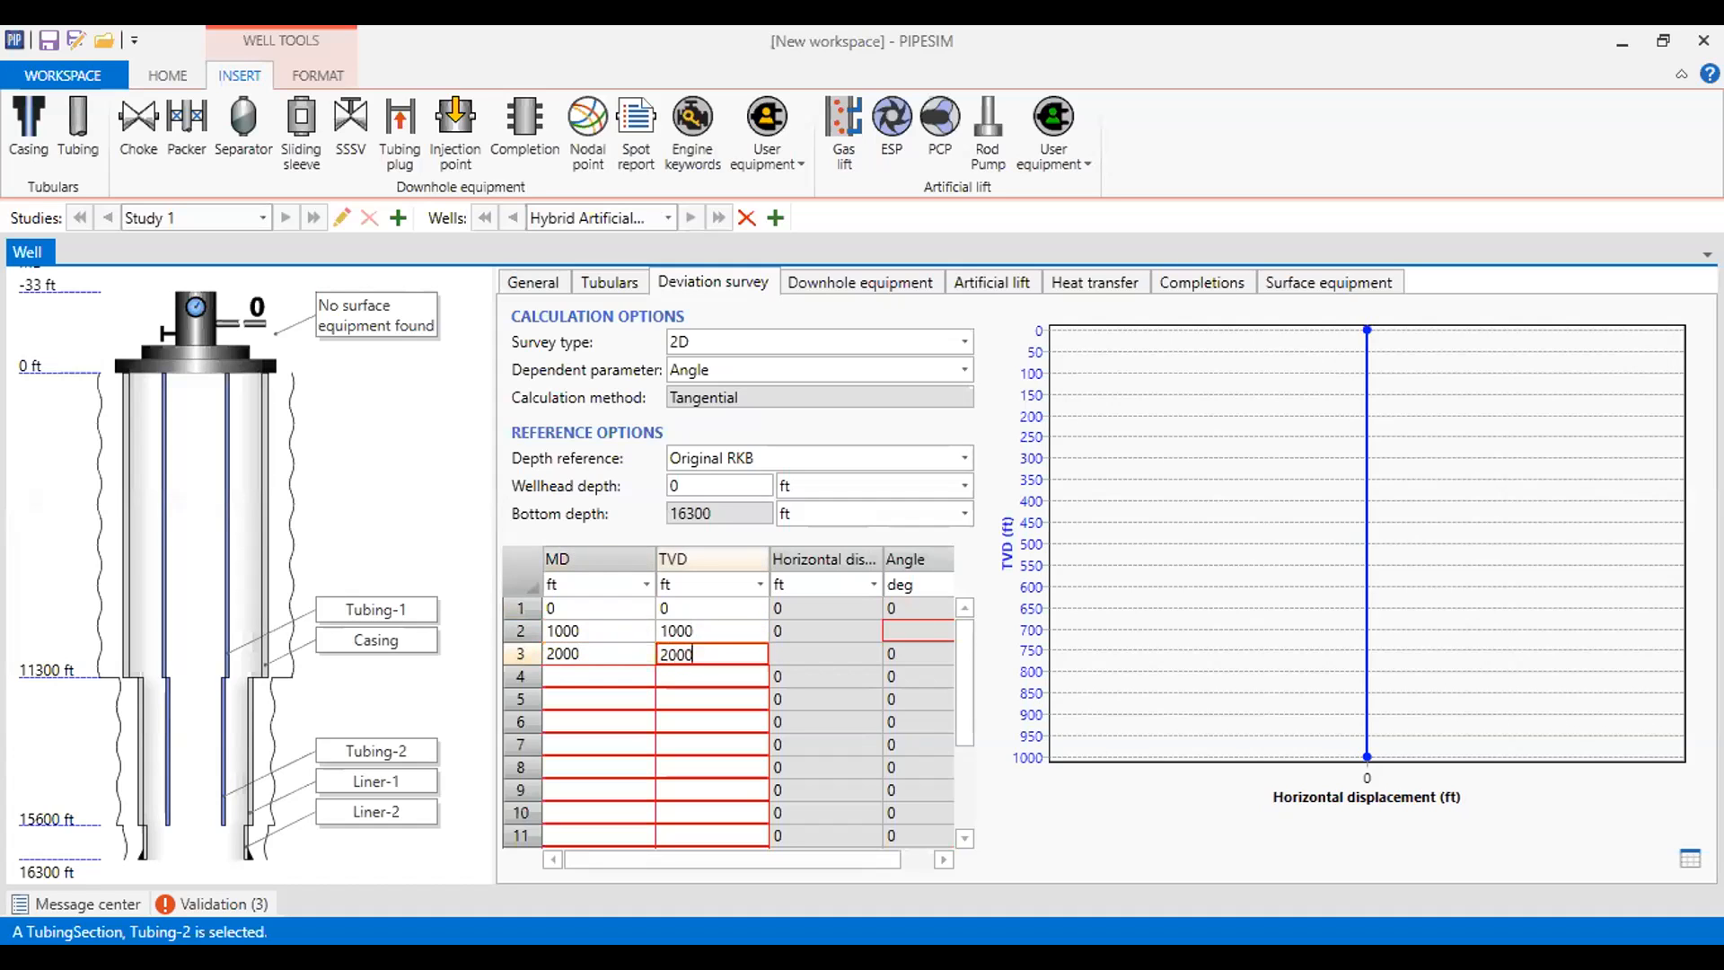
# - Fill survey row 4 with MD 3000 ft and TVD 2992 ft, and row 5 with MD 4000 ft and TVD 3971 ft
pyautogui.click(614, 681)
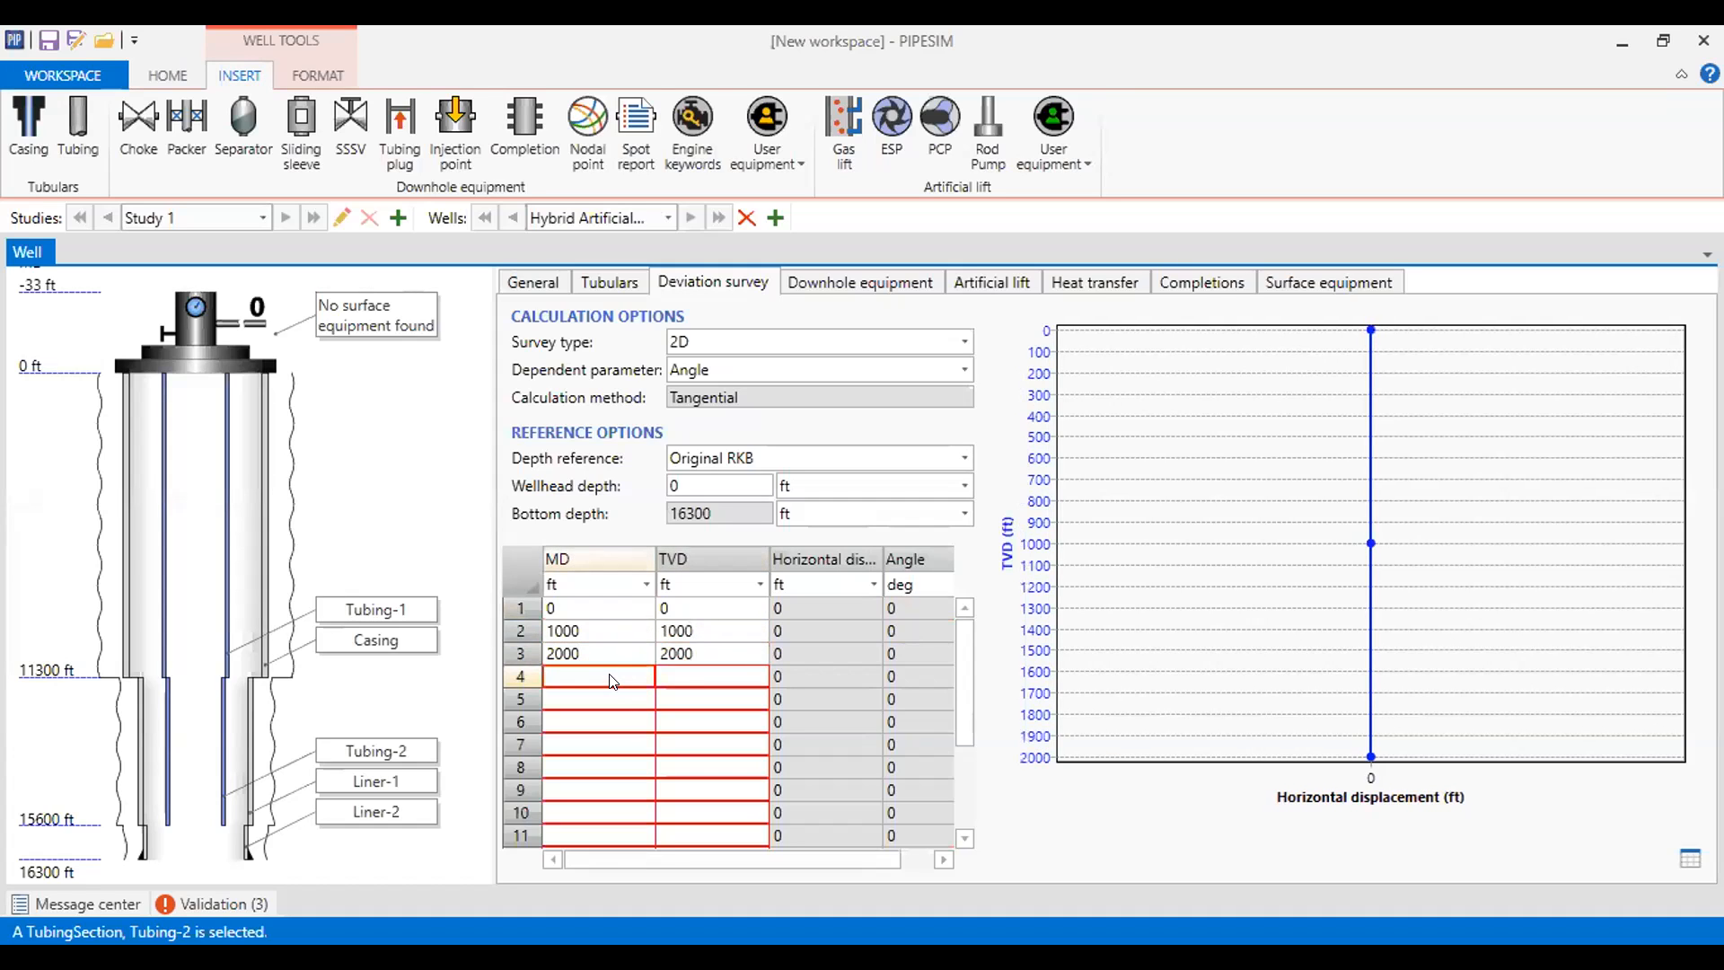
pyautogui.write('3000')
pyautogui.click(718, 675)
pyautogui.write('2992')
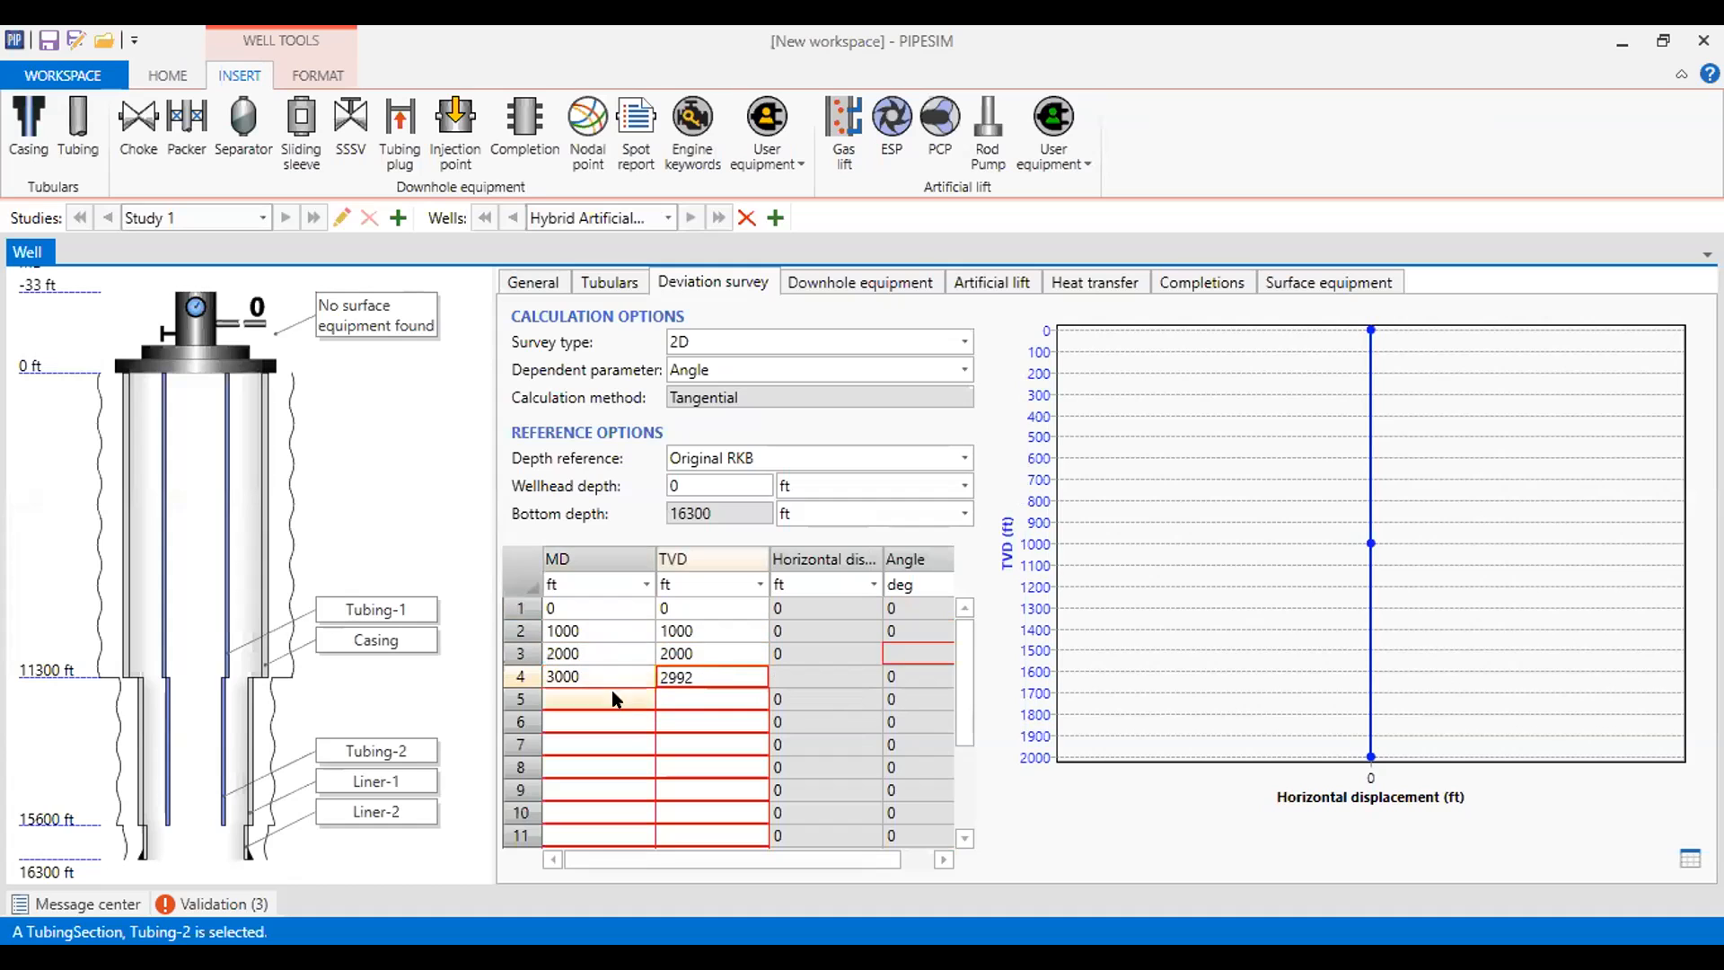
pyautogui.click(612, 705)
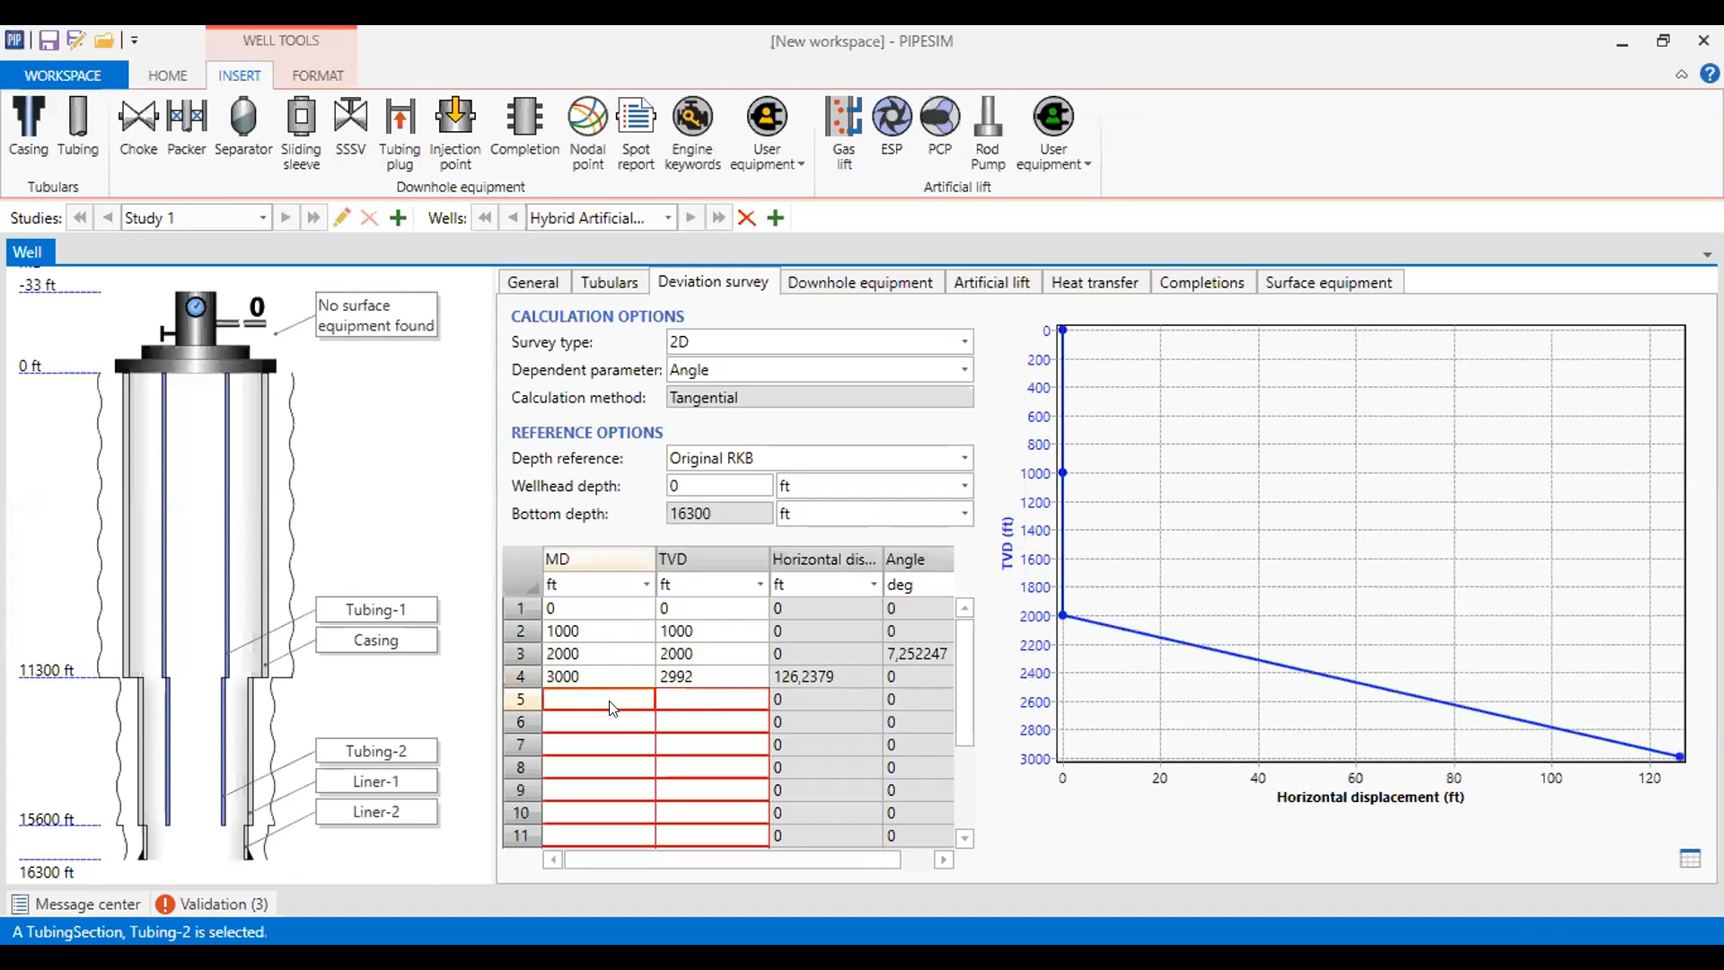
pyautogui.write('4000')
pyautogui.click(673, 699)
pyautogui.write('3971')
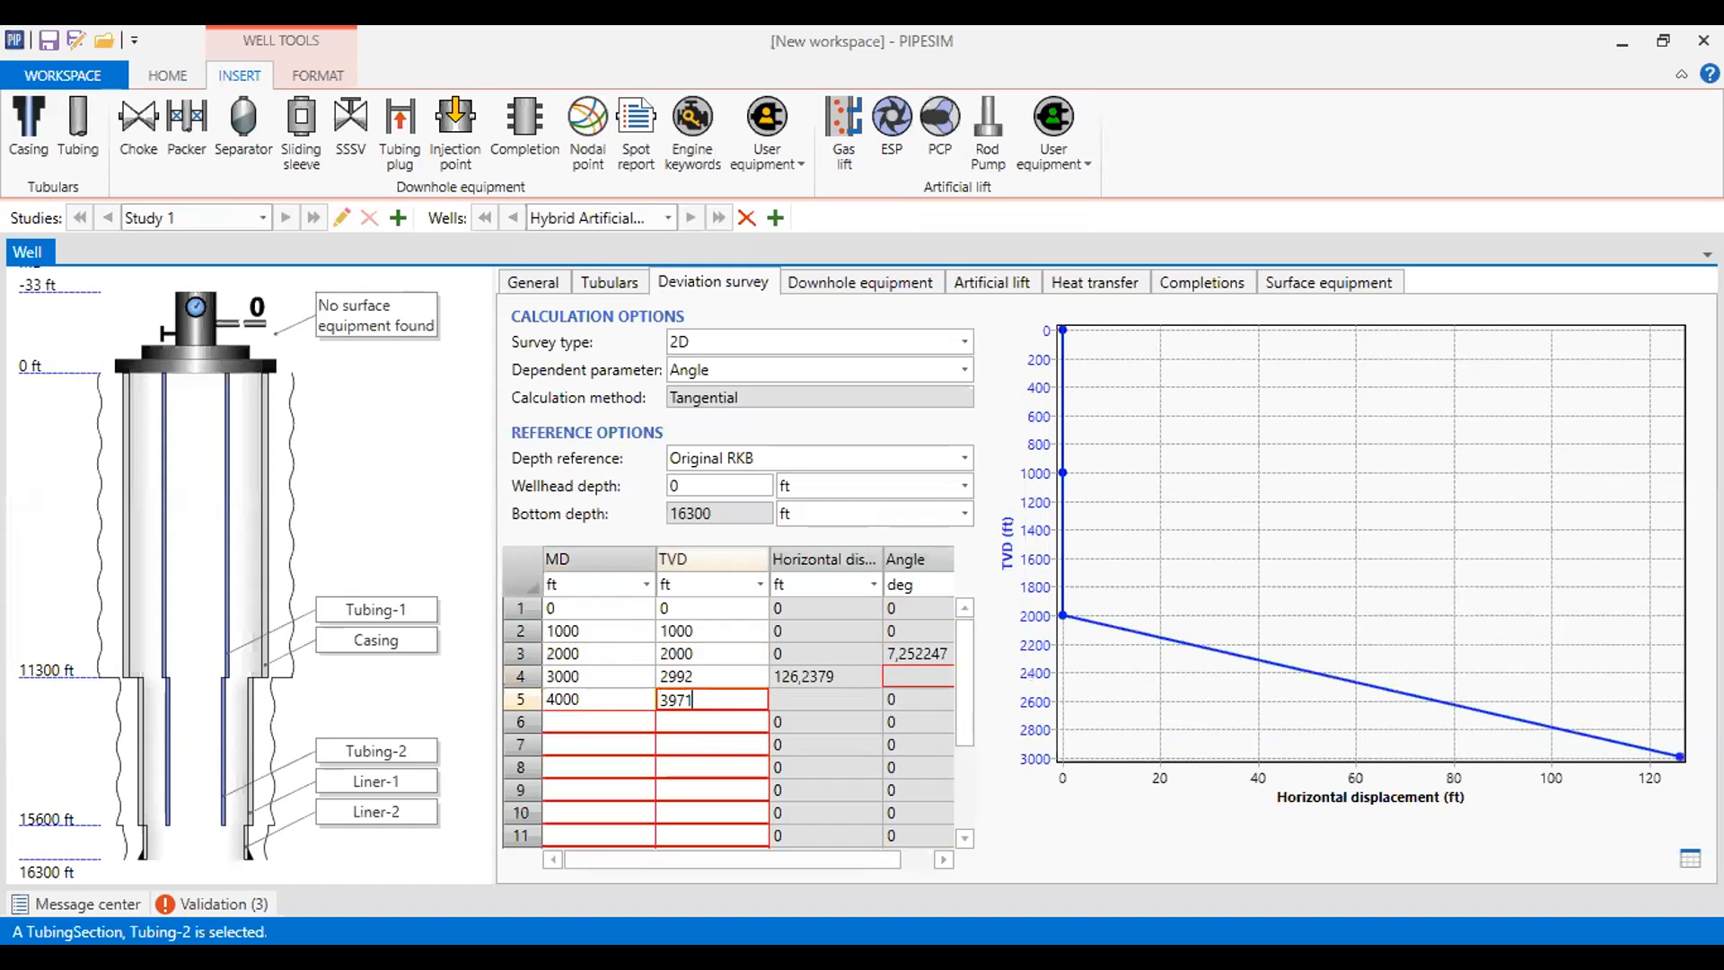
# - Fill survey row 6 with MD 5000 ft and TVD 4933 ft, and row 7 with MD 6000 ft and TVD 5883 ft
pyautogui.click(576, 718)
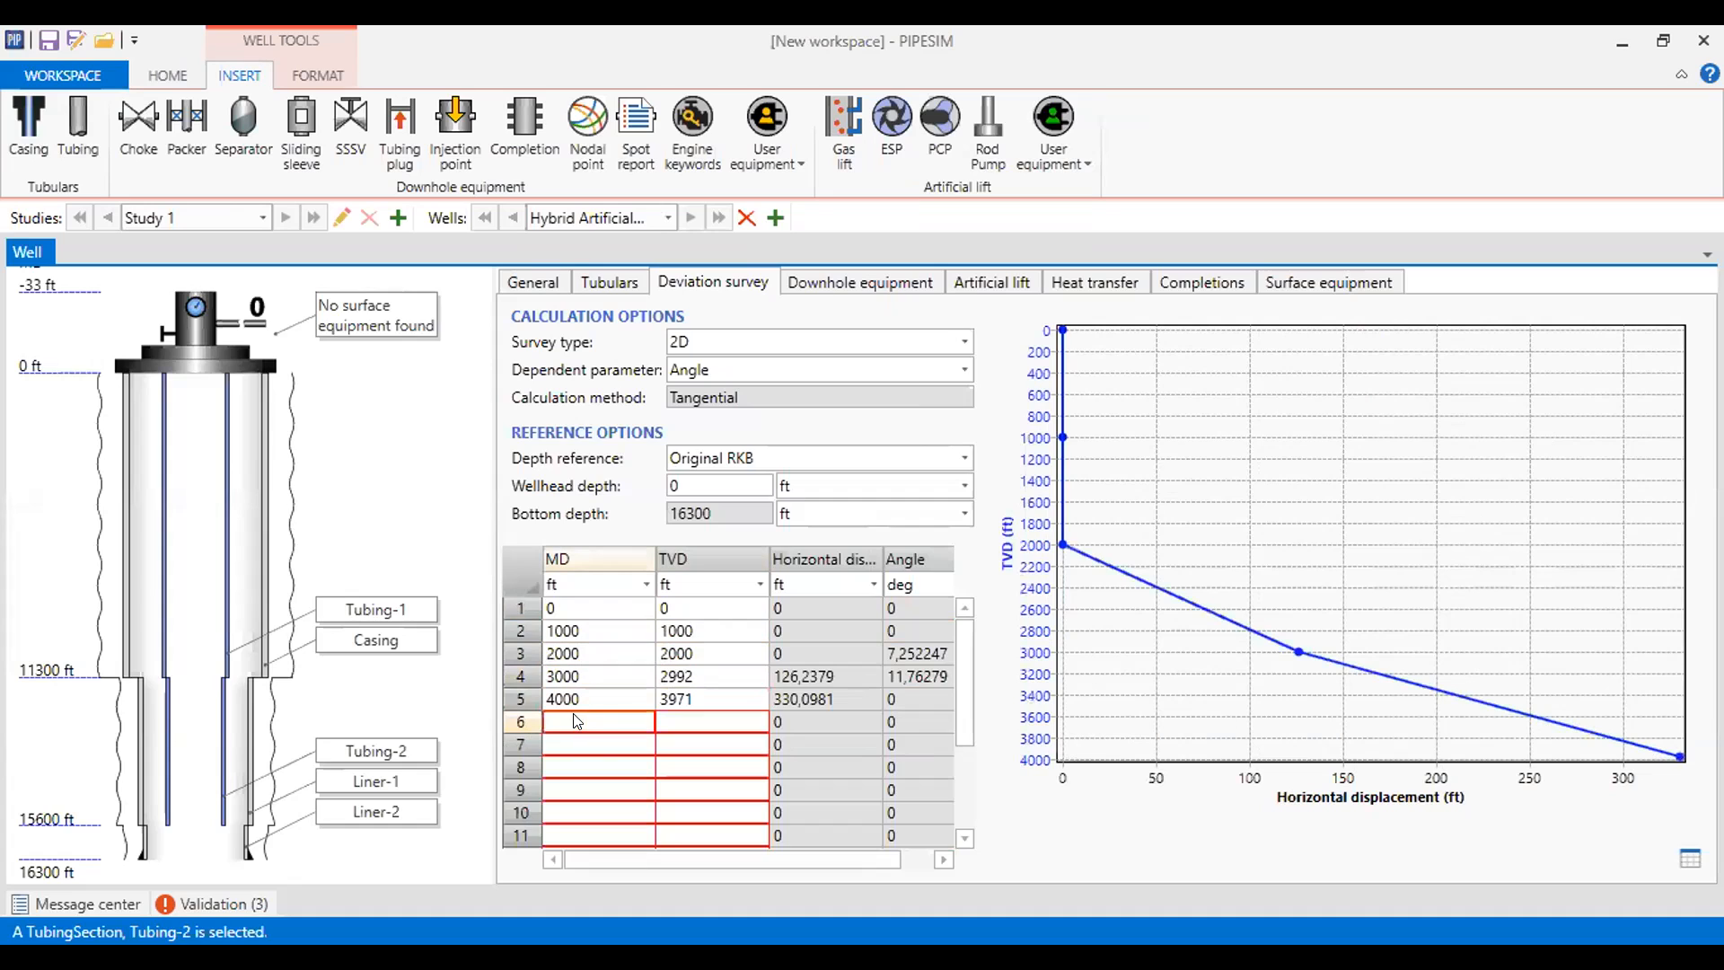
pyautogui.write('5000')
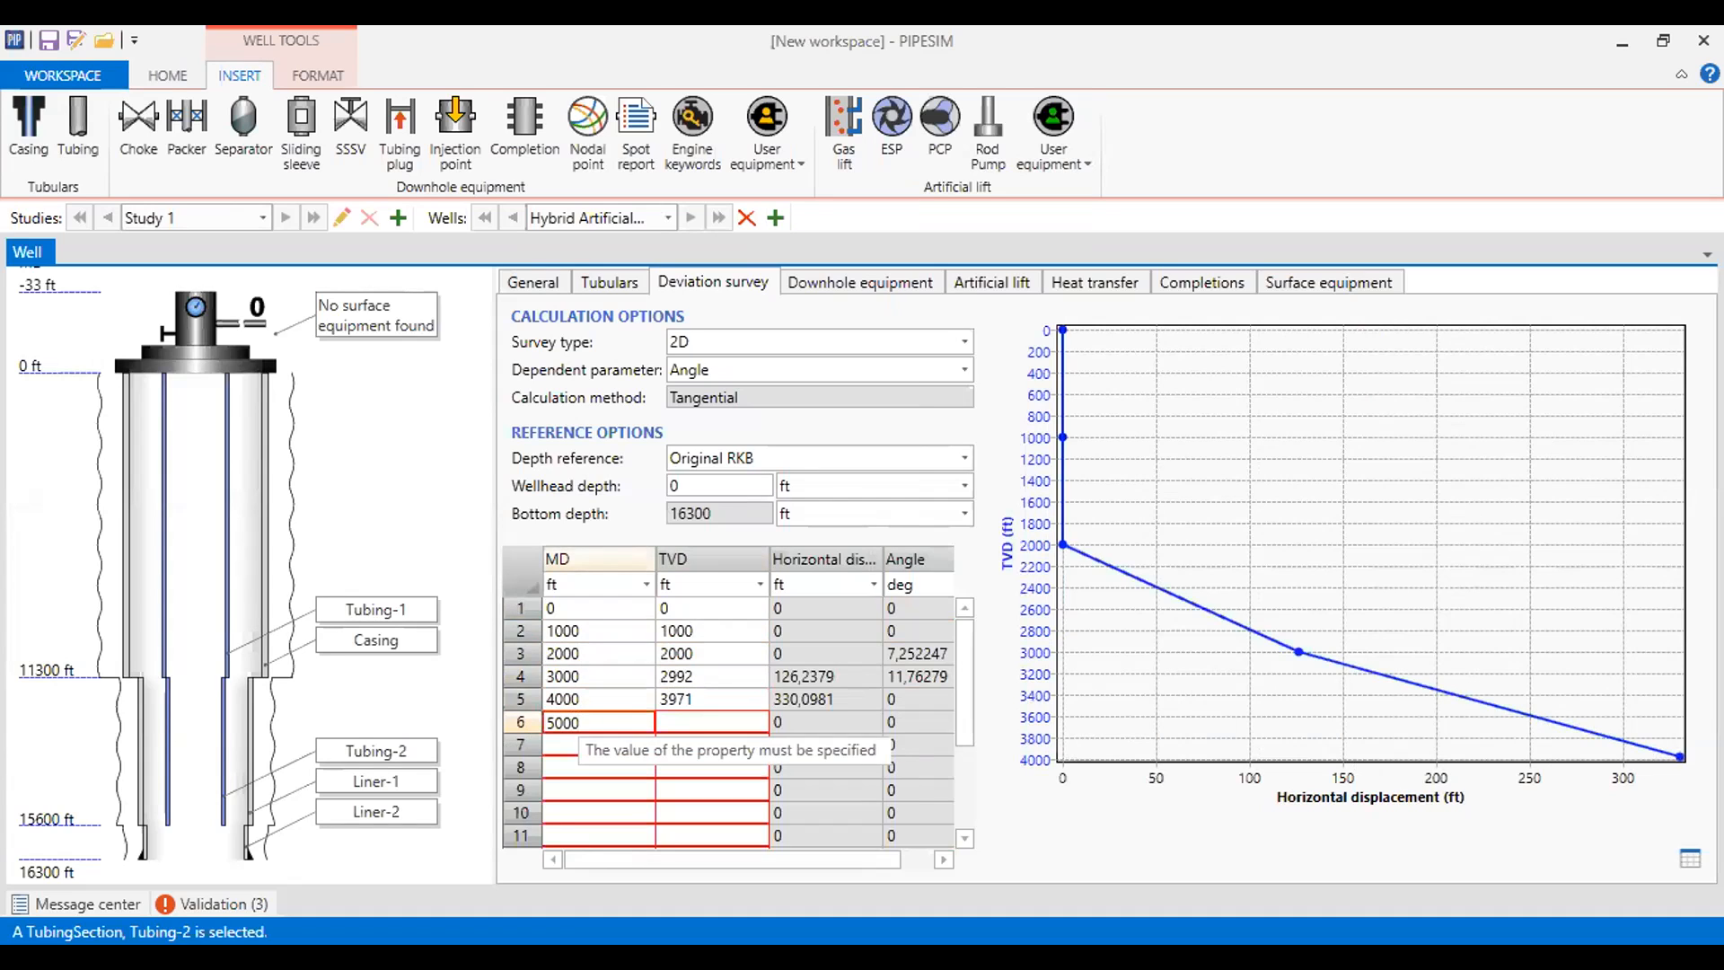
pyautogui.press('Tab')
pyautogui.write('4')
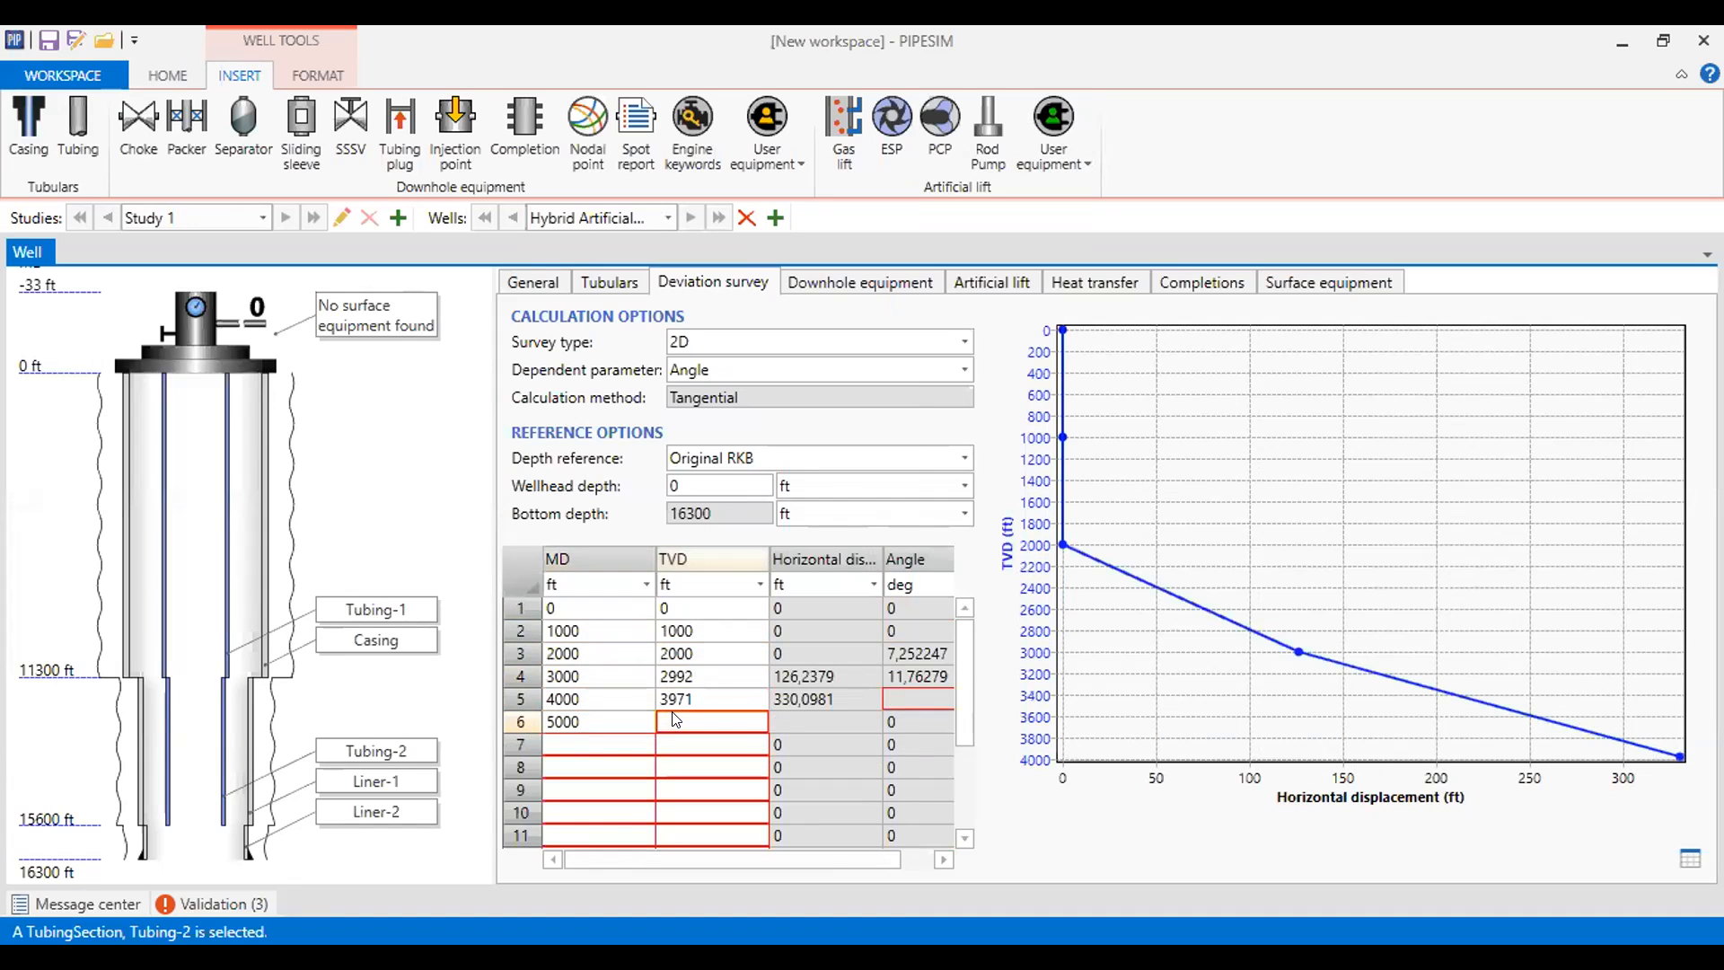
pyautogui.write('933')
pyautogui.click(596, 750)
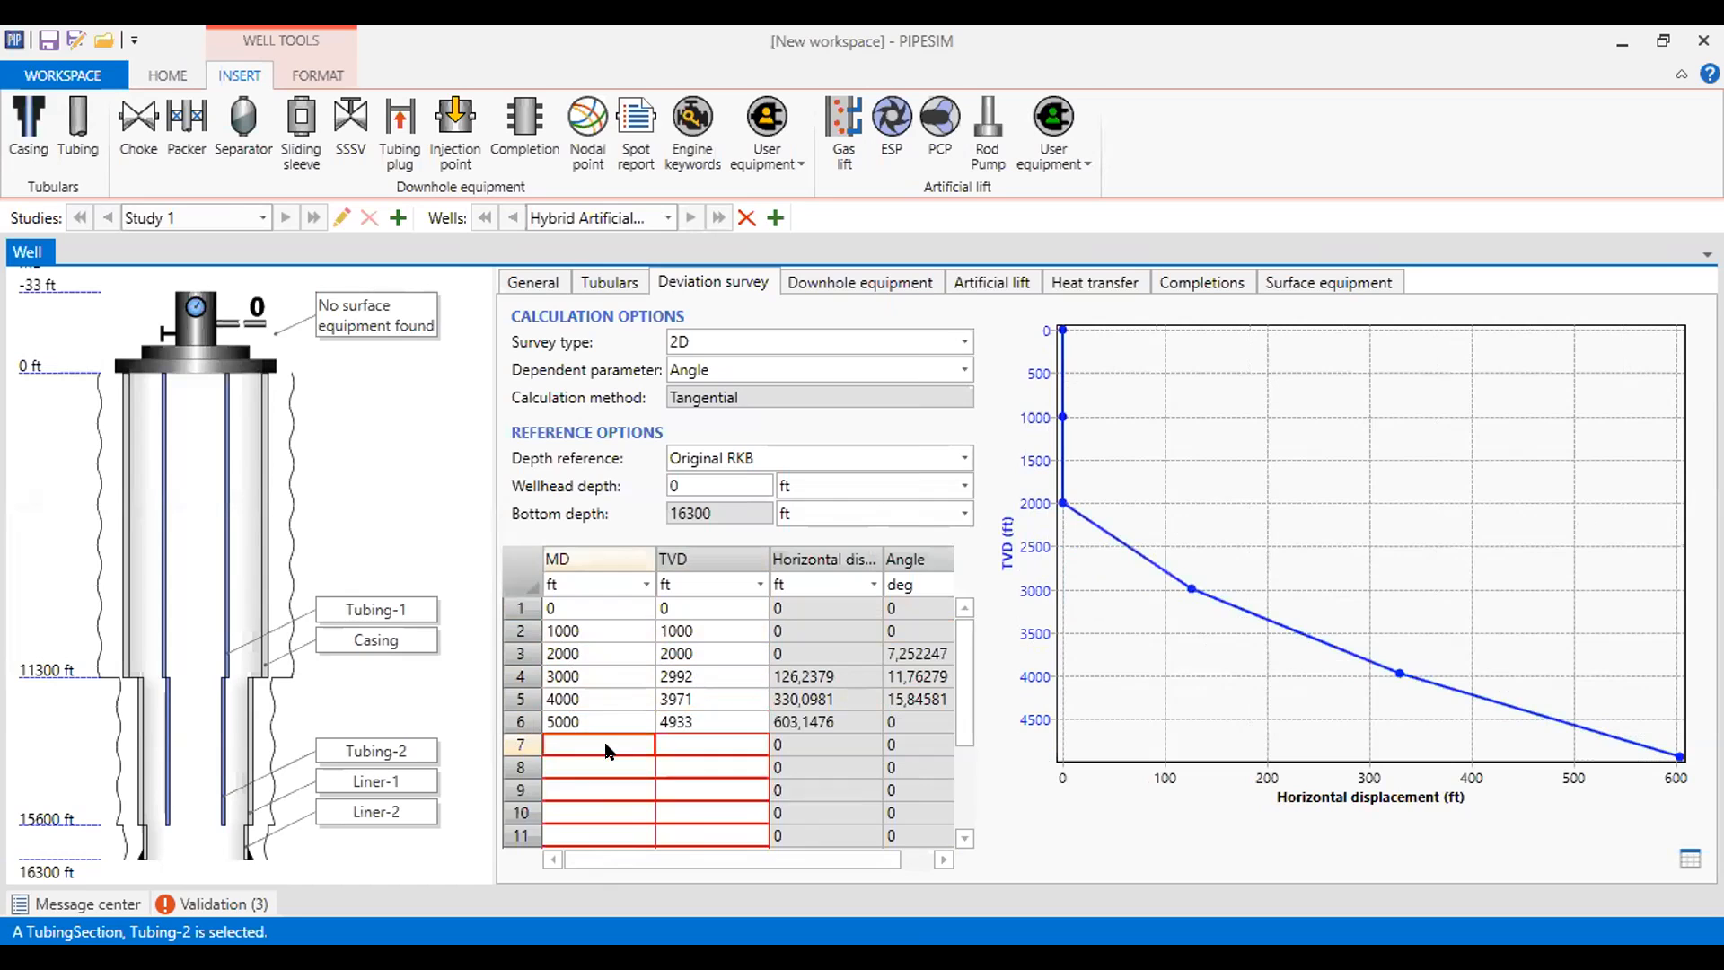
pyautogui.write('6000')
pyautogui.click(713, 736)
pyautogui.write('5883')
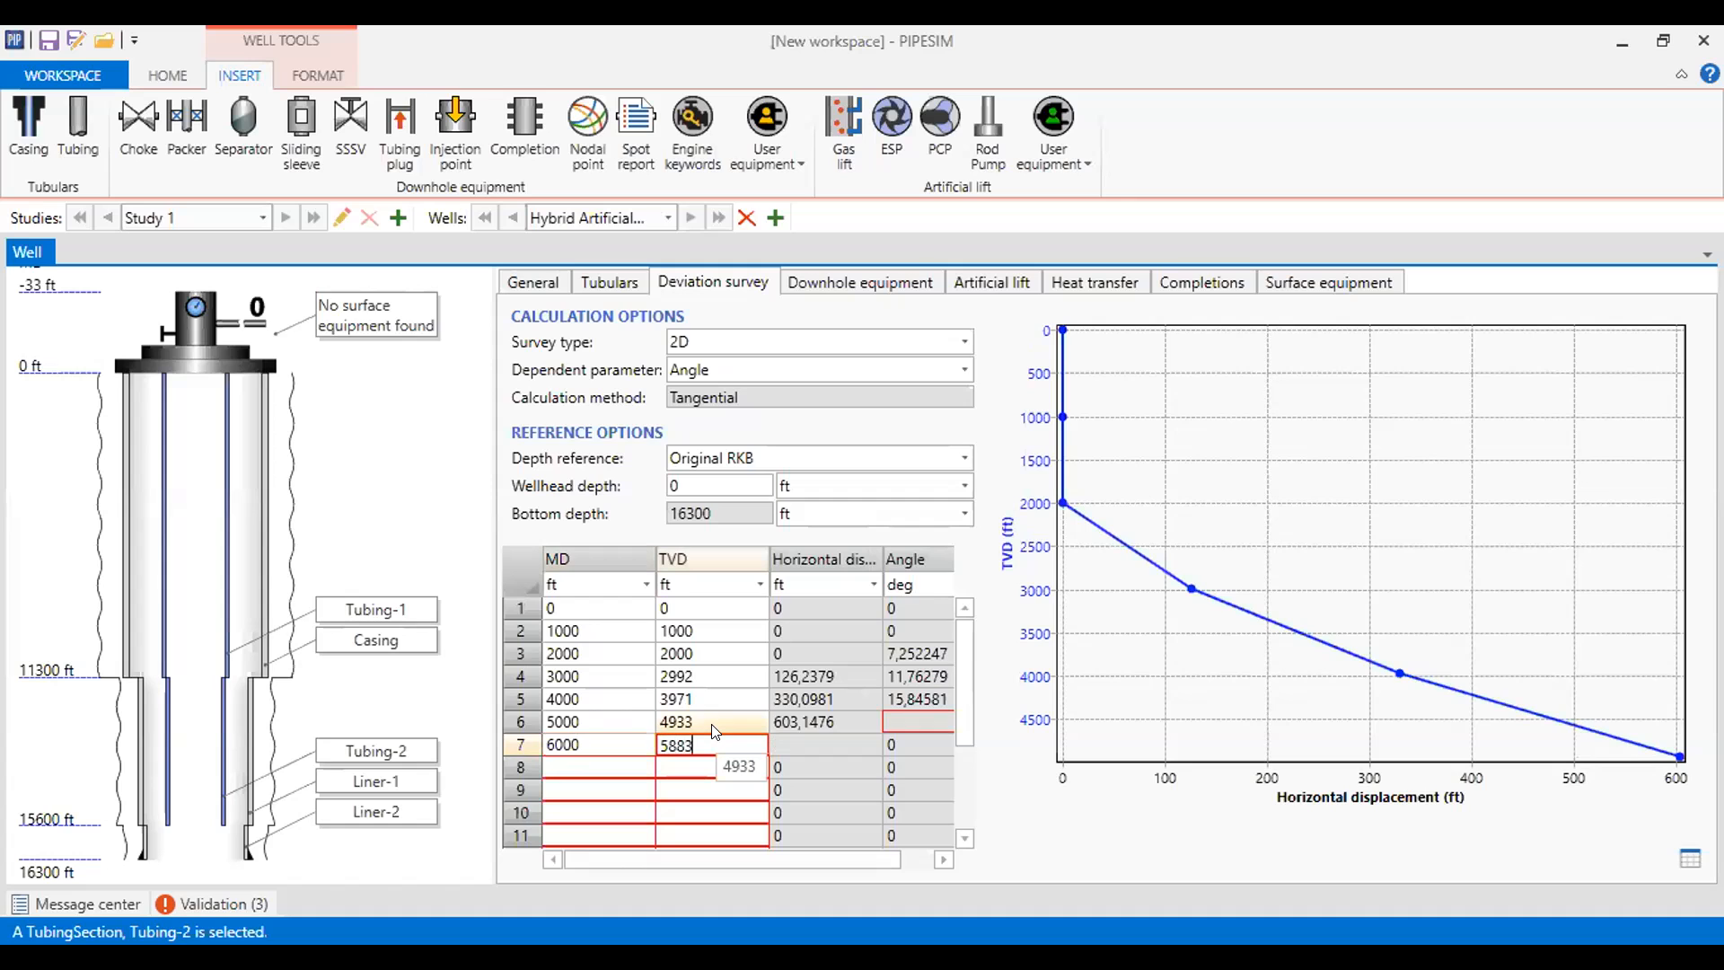
# - Fill survey row 8 with MD 7000 ft and TVD 6817 ft, and row 9 with MD 8000 ft and TVD 7737 ft
pyautogui.click(609, 765)
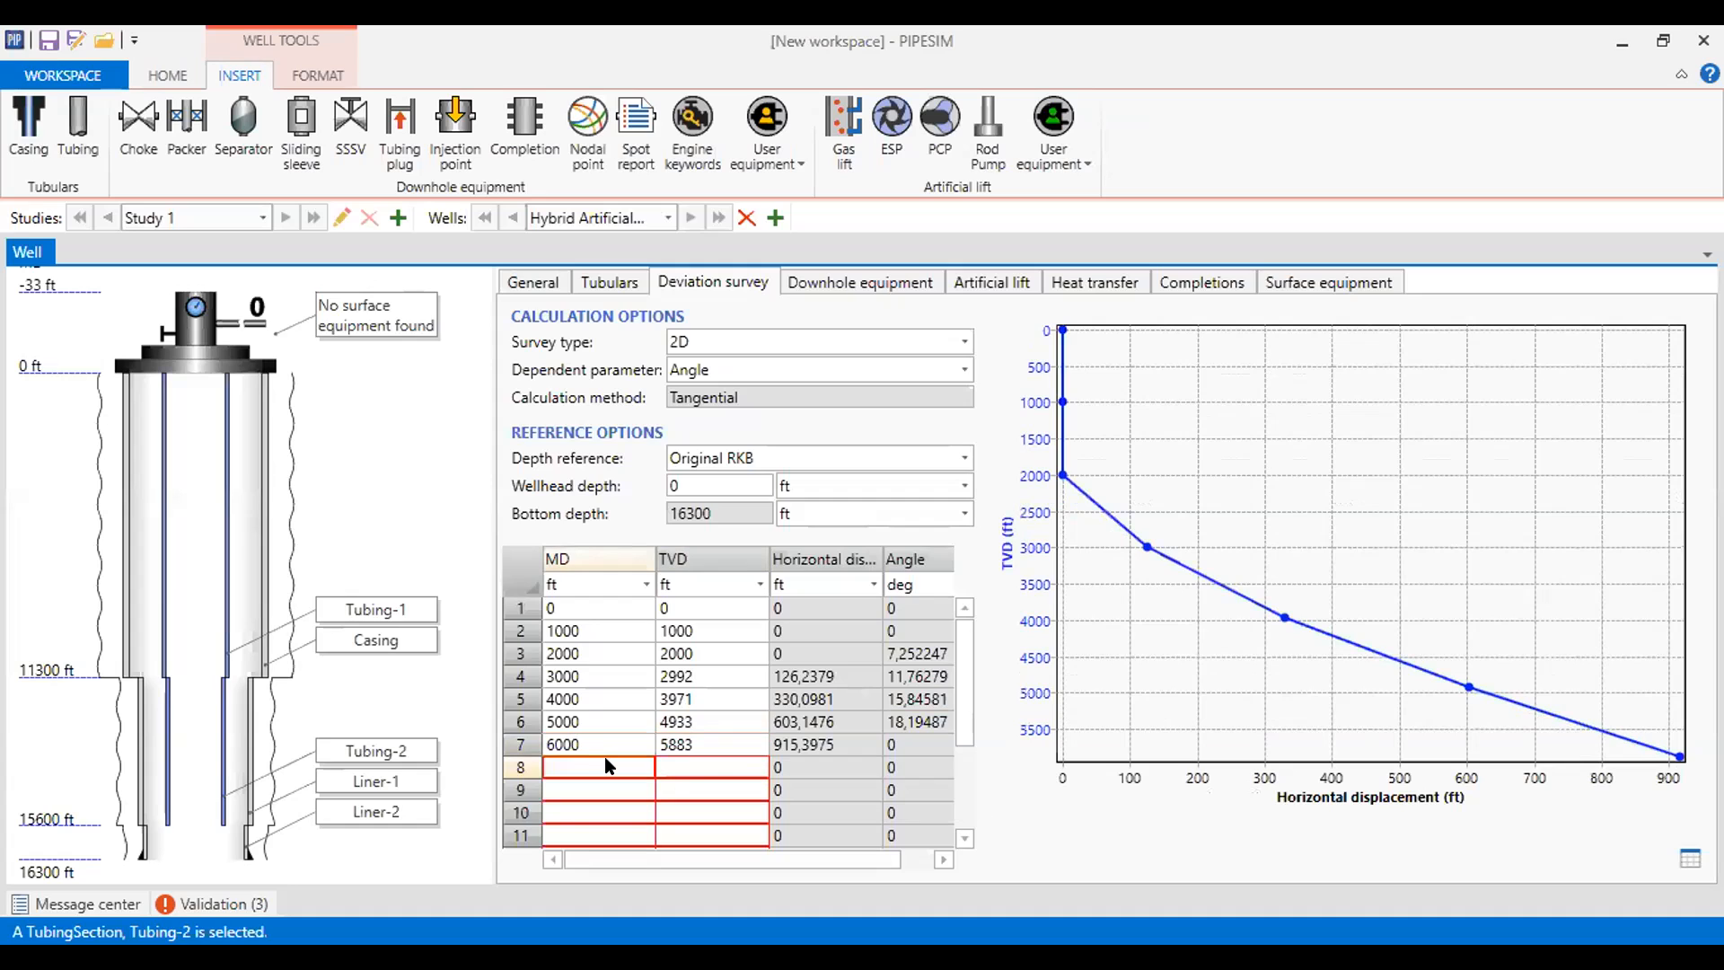
pyautogui.click(609, 765)
pyautogui.write('7000')
pyautogui.click(709, 767)
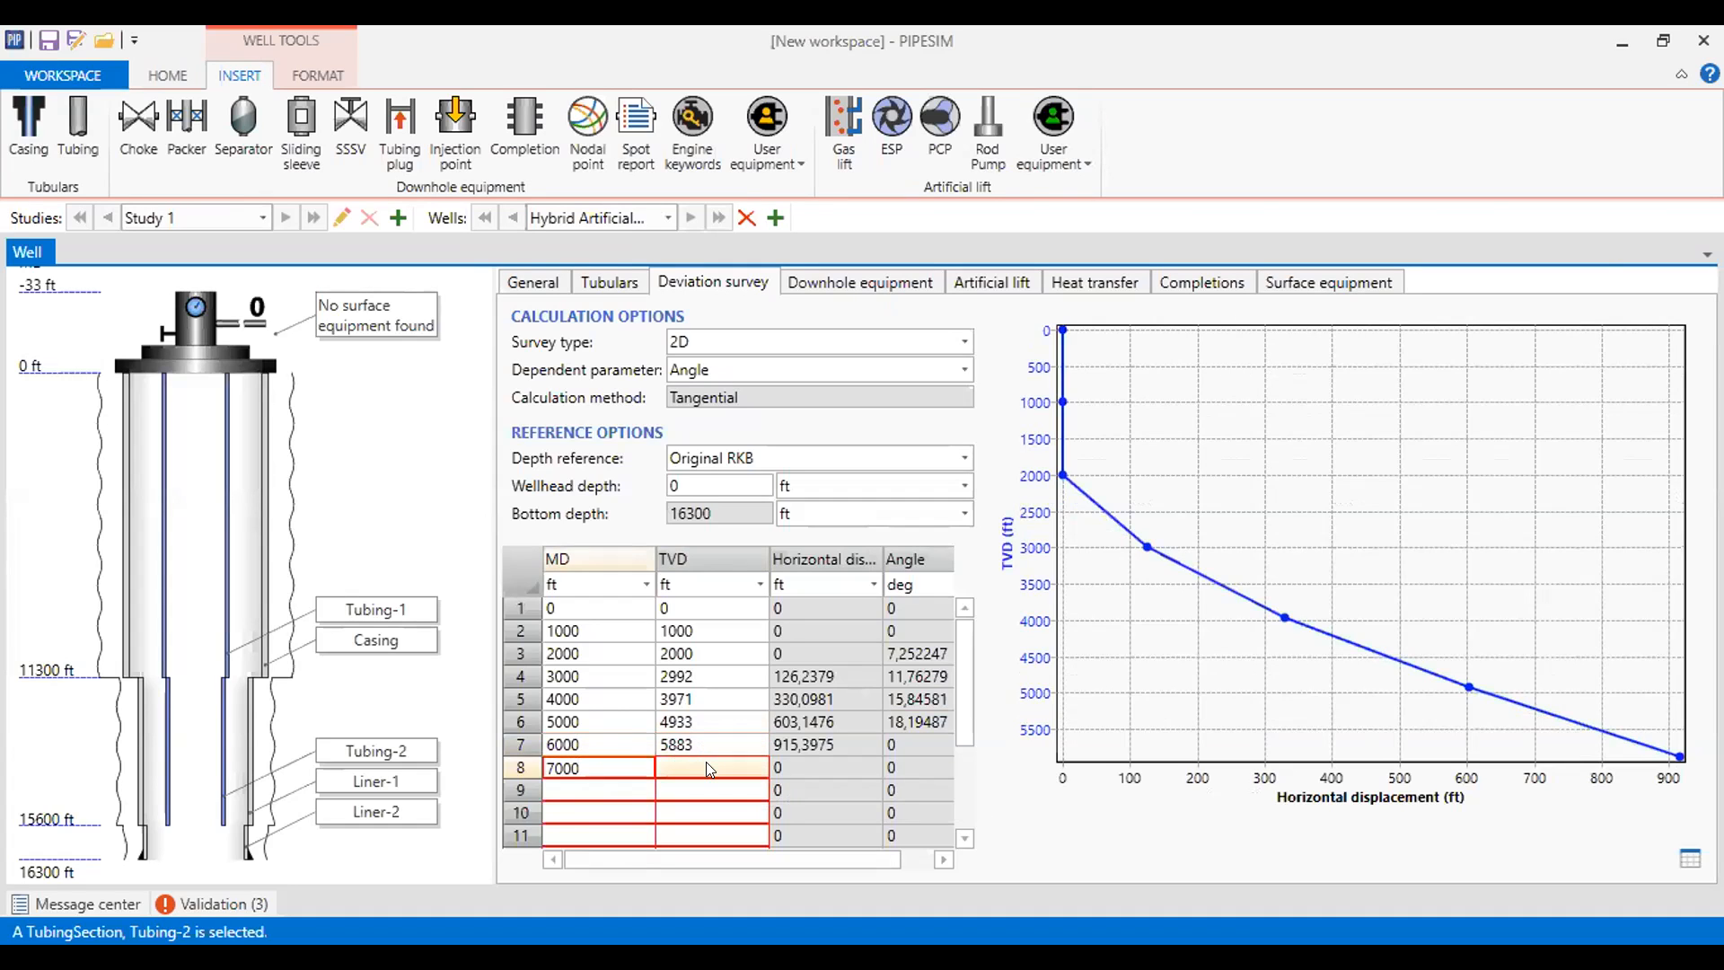
pyautogui.write('6817')
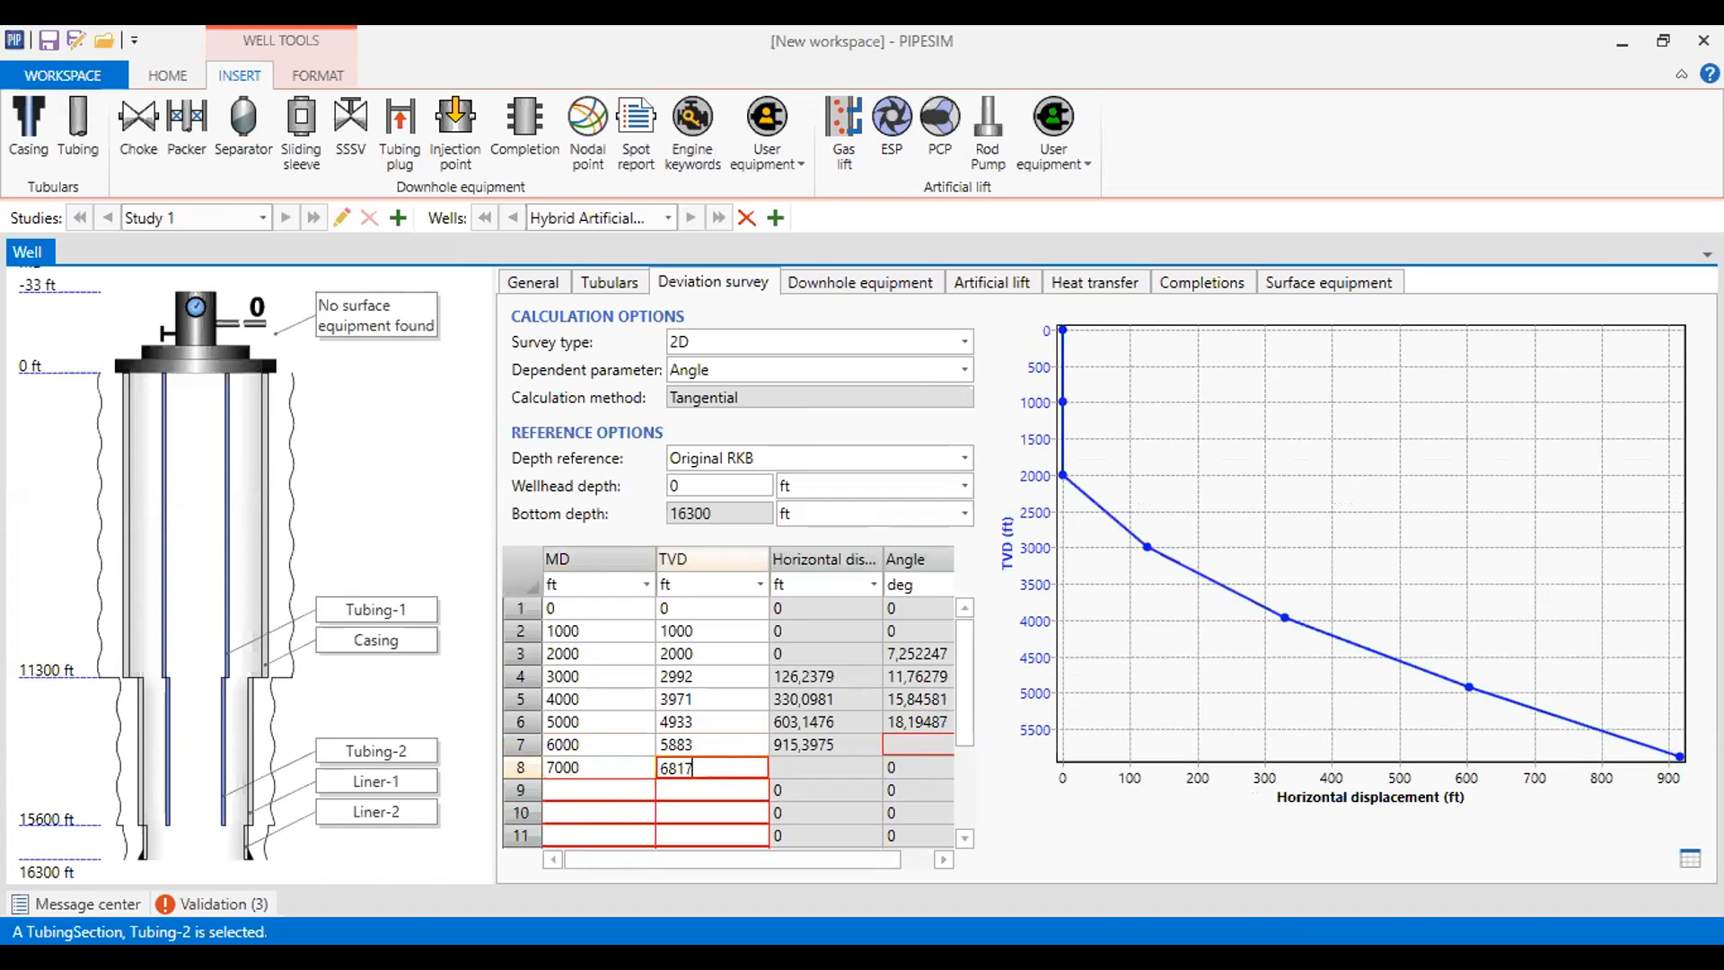
pyautogui.click(566, 786)
pyautogui.write('8000')
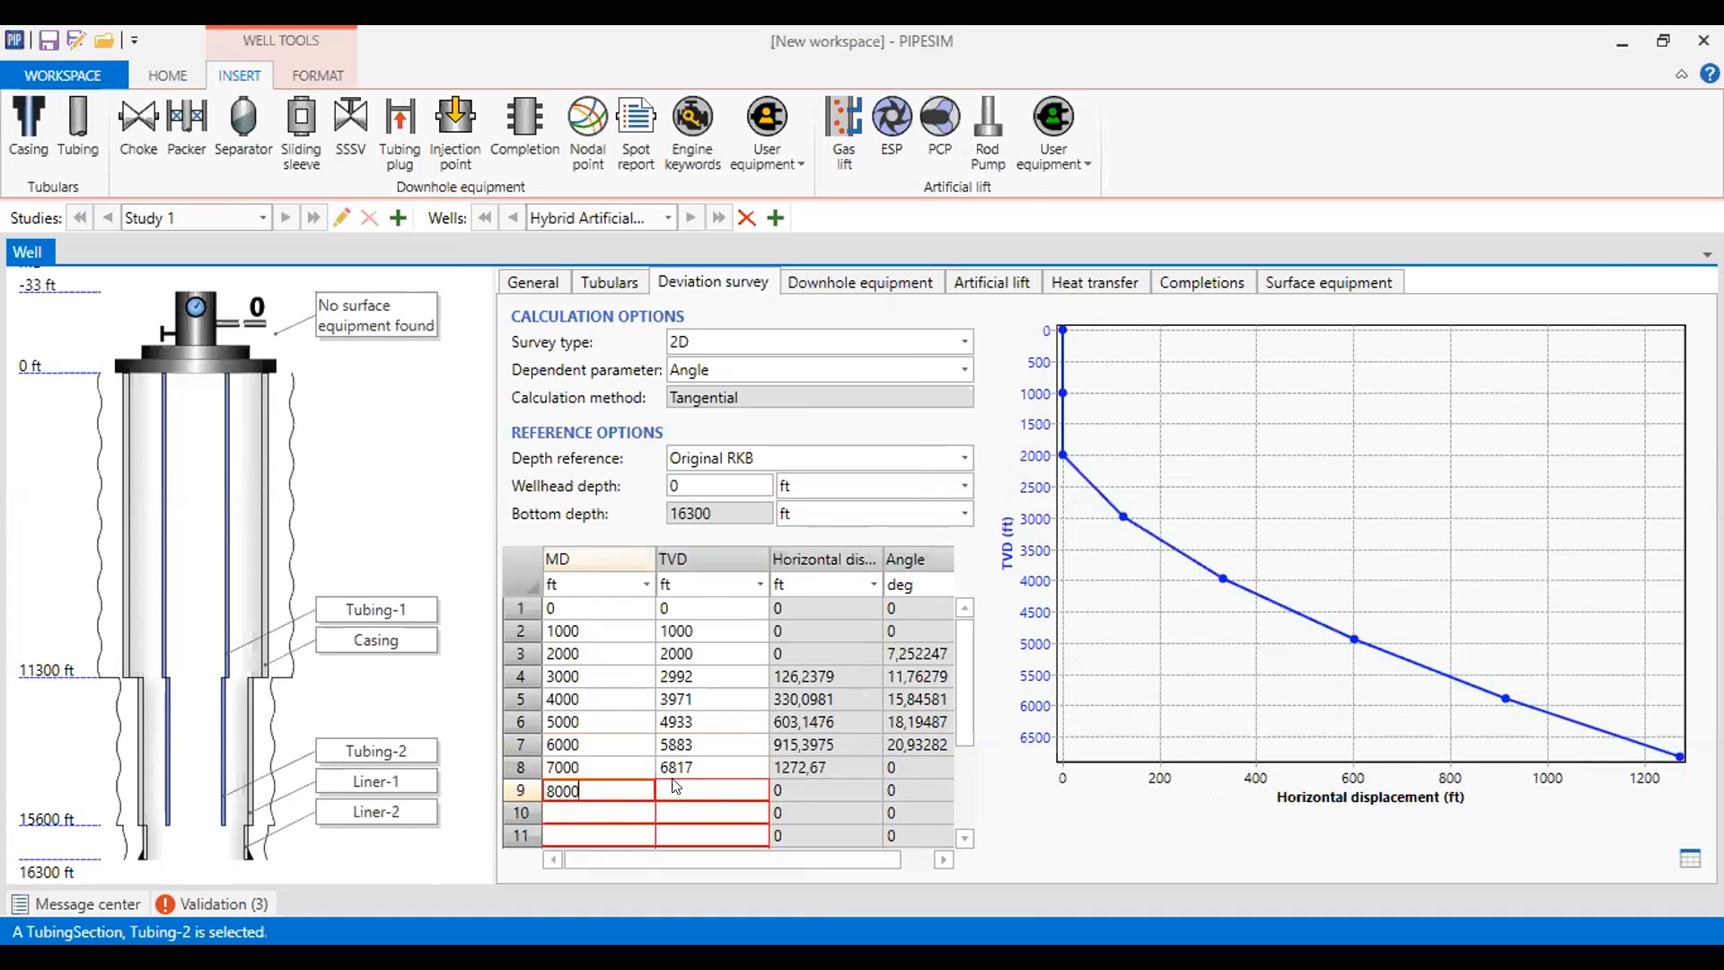
pyautogui.click(687, 797)
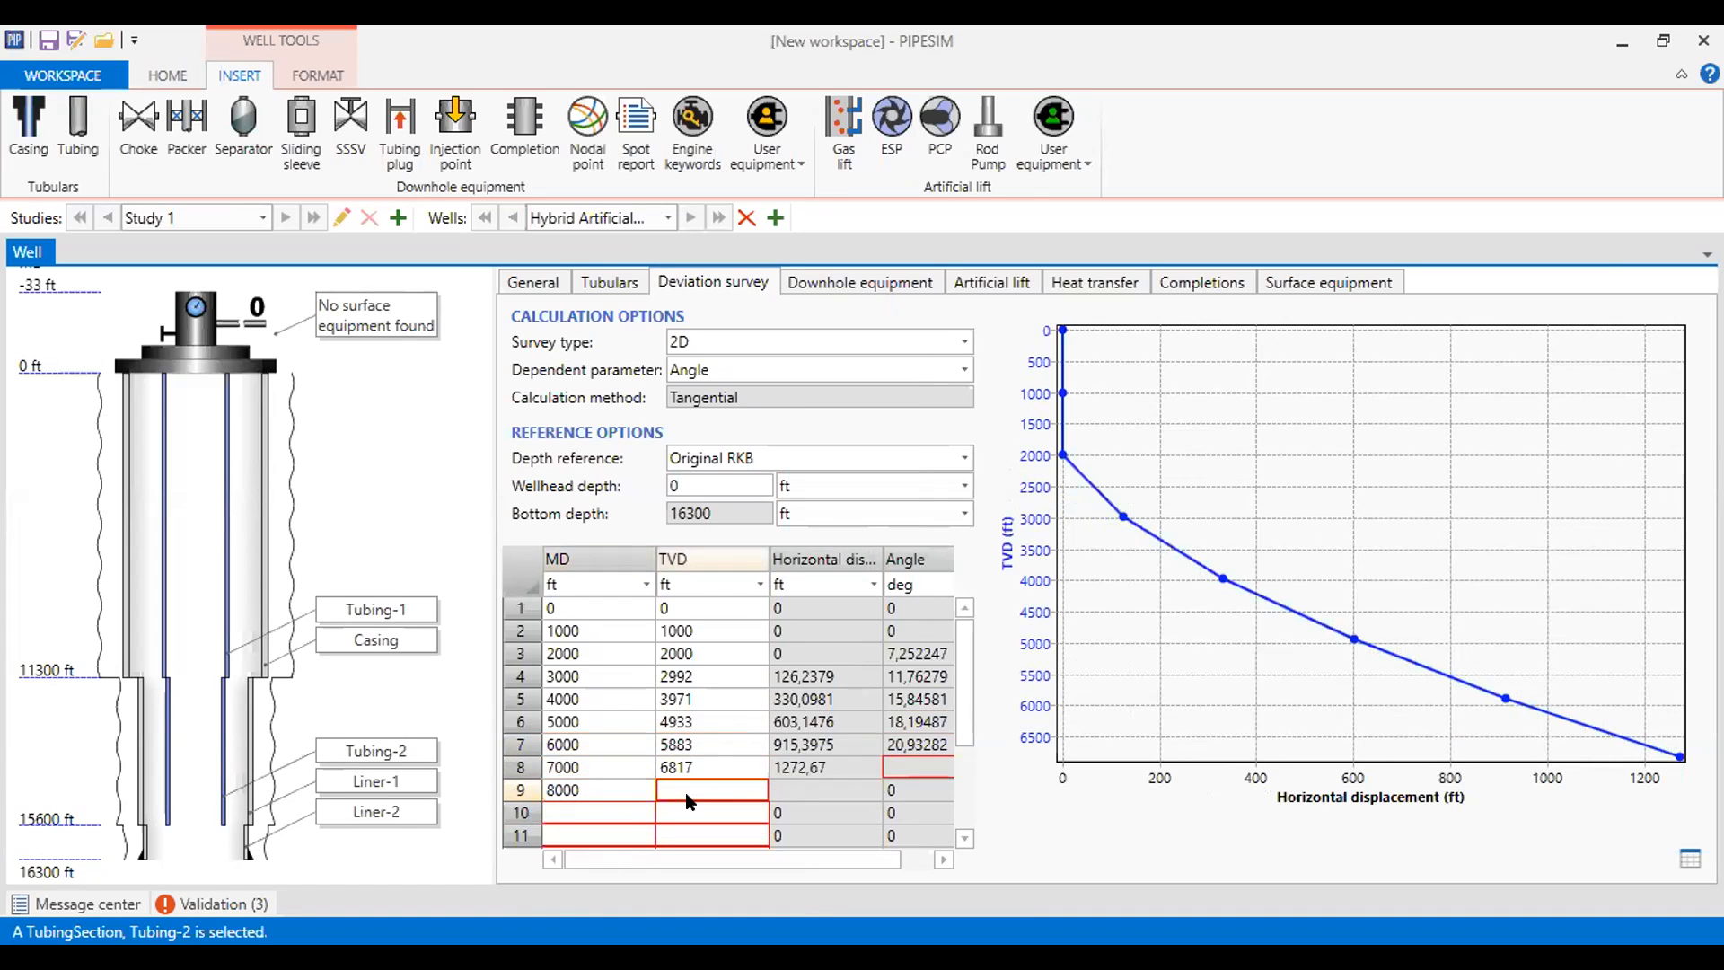
pyautogui.write('7737')
pyautogui.press('Return')
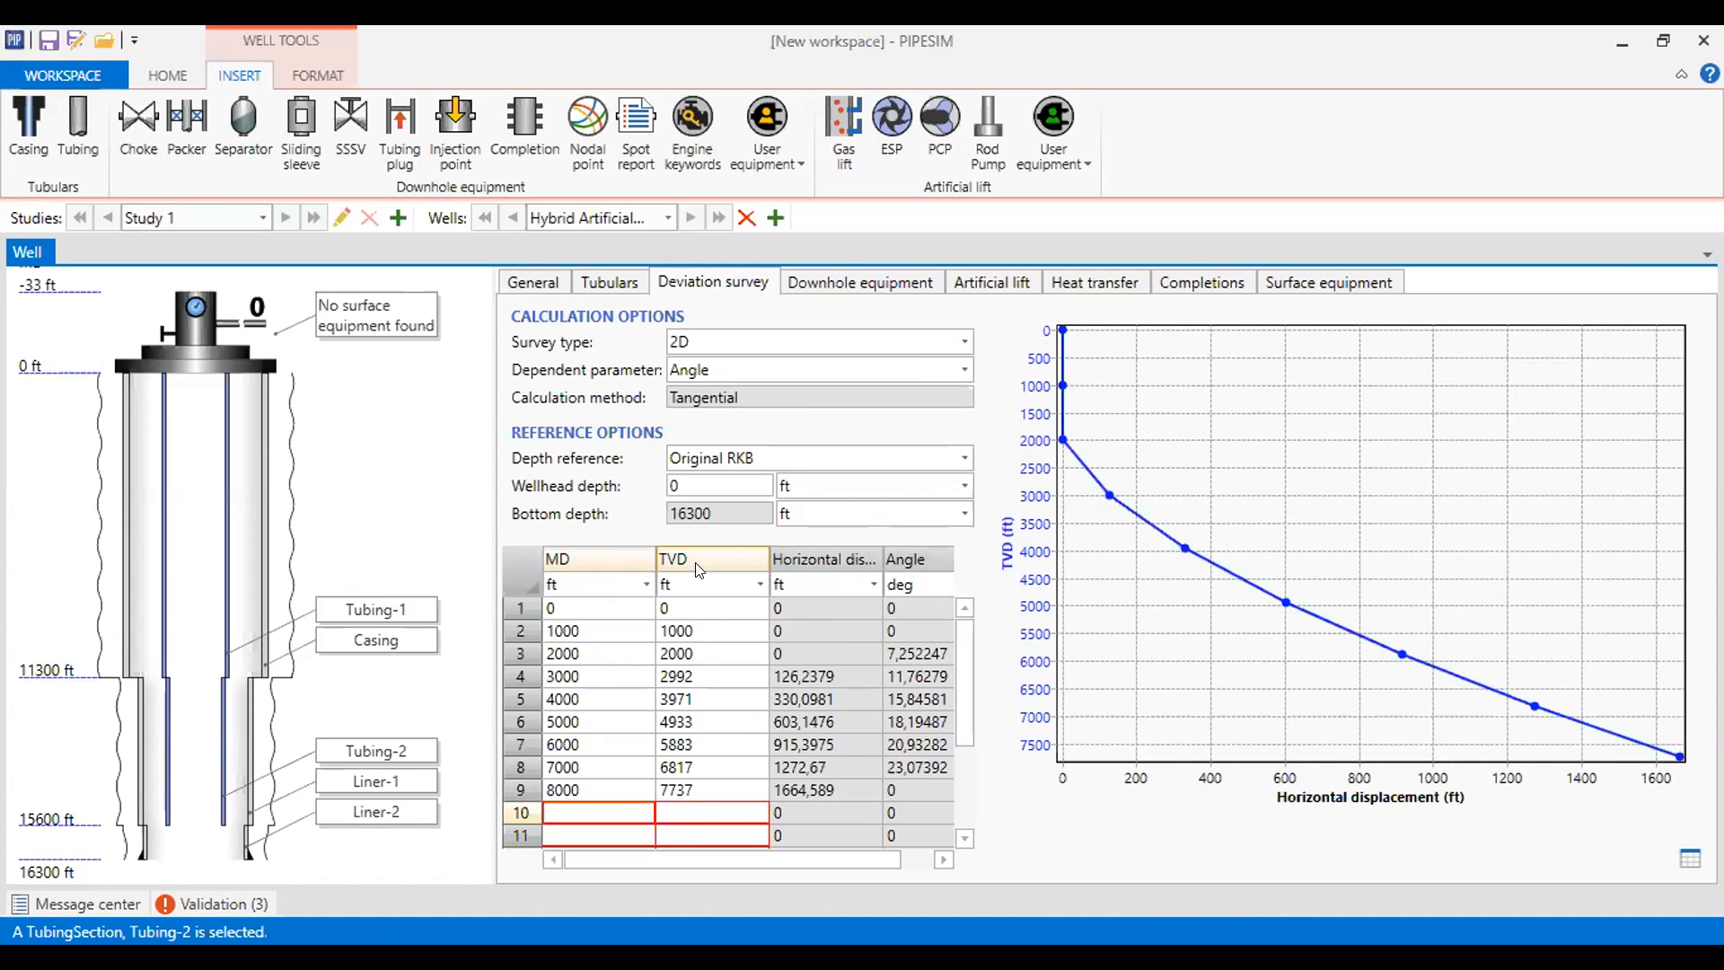
# - Fill survey row 10 with MD 9000 ft and TVD 8651 ft, and row 11 with MD 10000 ft and TVD 9556 ft
pyautogui.click(602, 813)
pyautogui.write('9000')
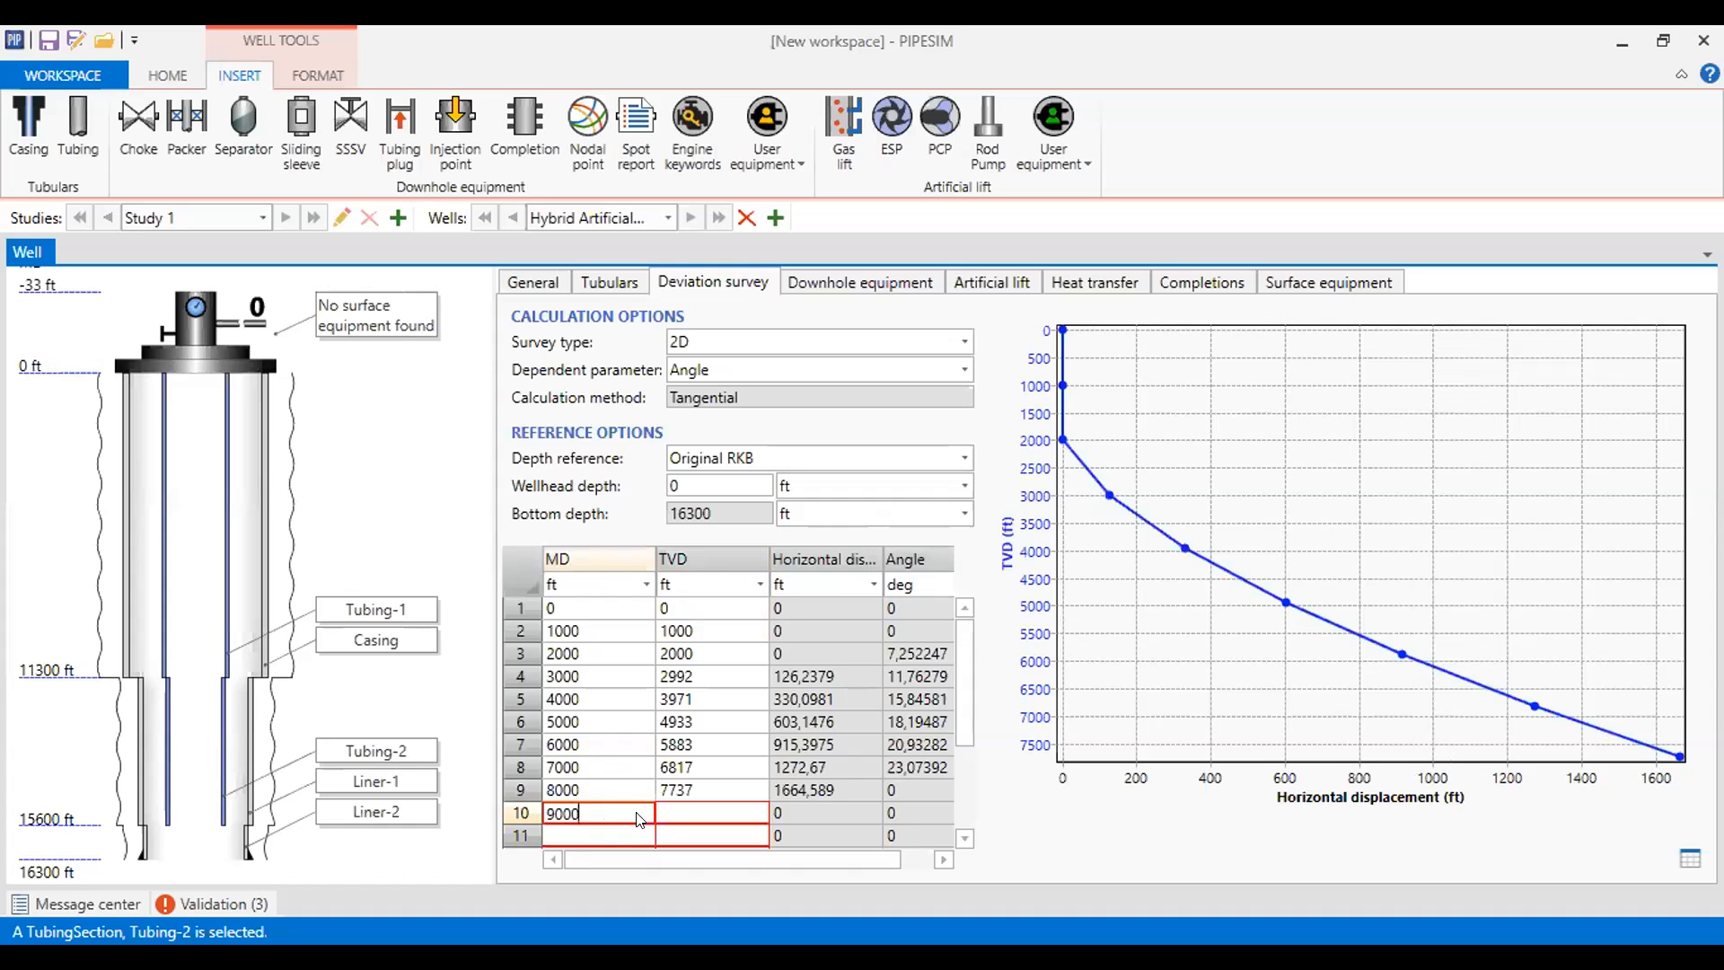
pyautogui.click(663, 818)
pyautogui.write('8651')
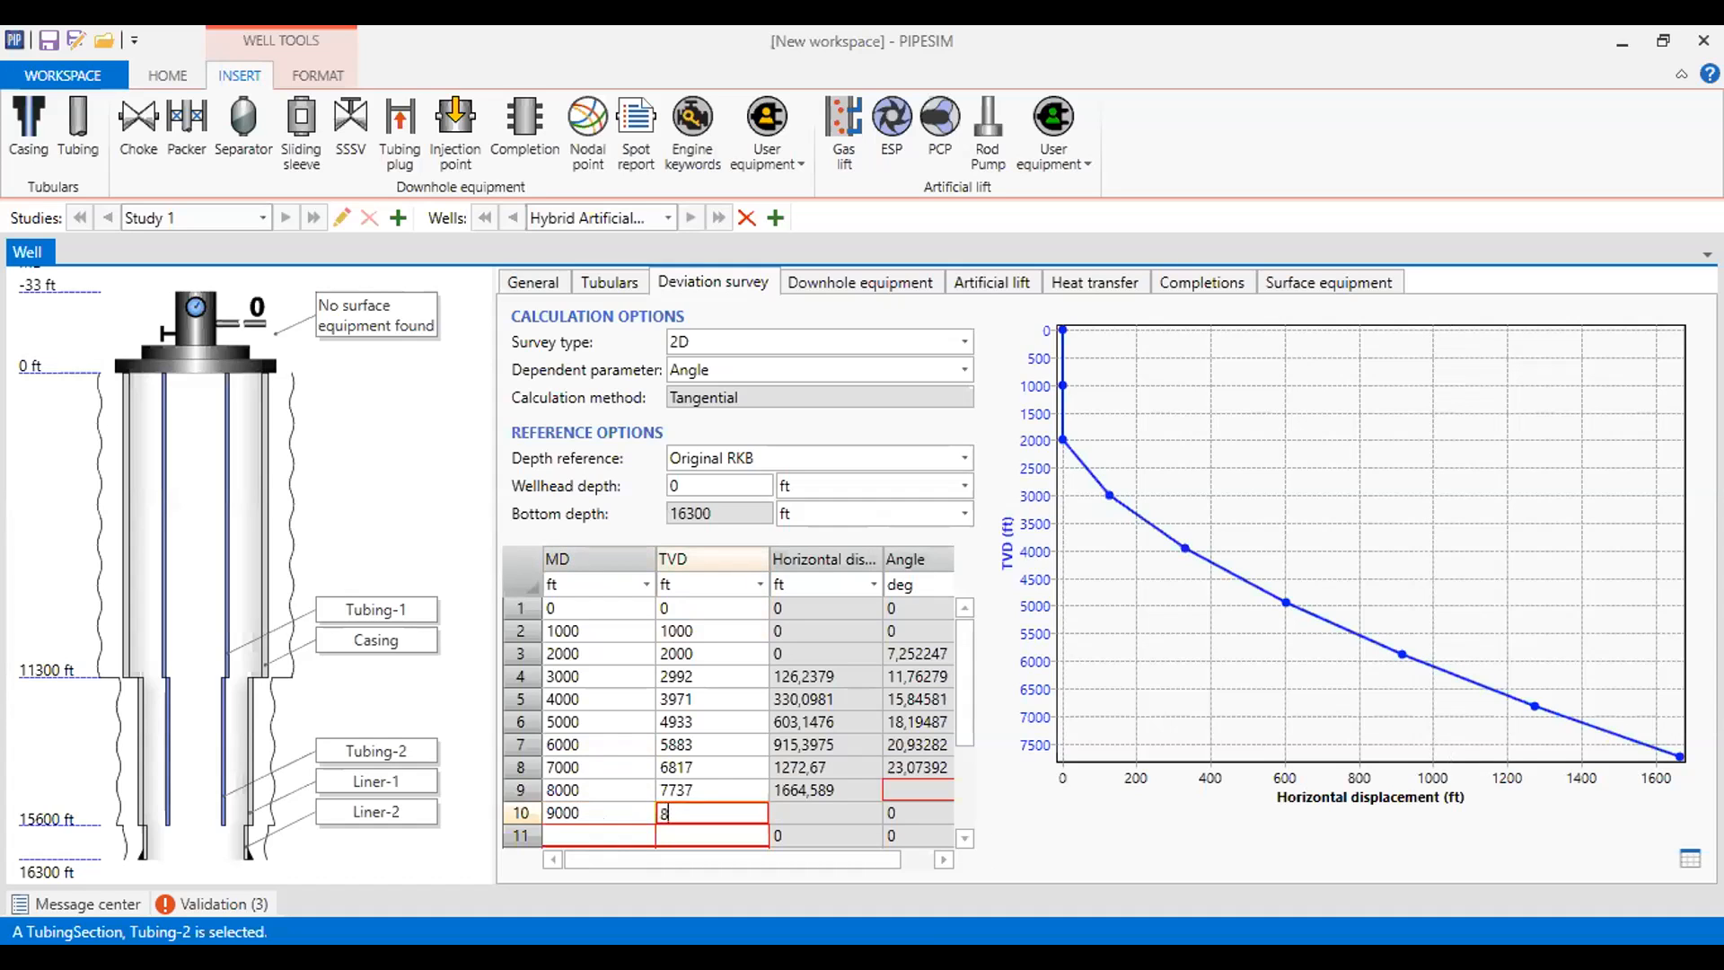
pyautogui.click(636, 832)
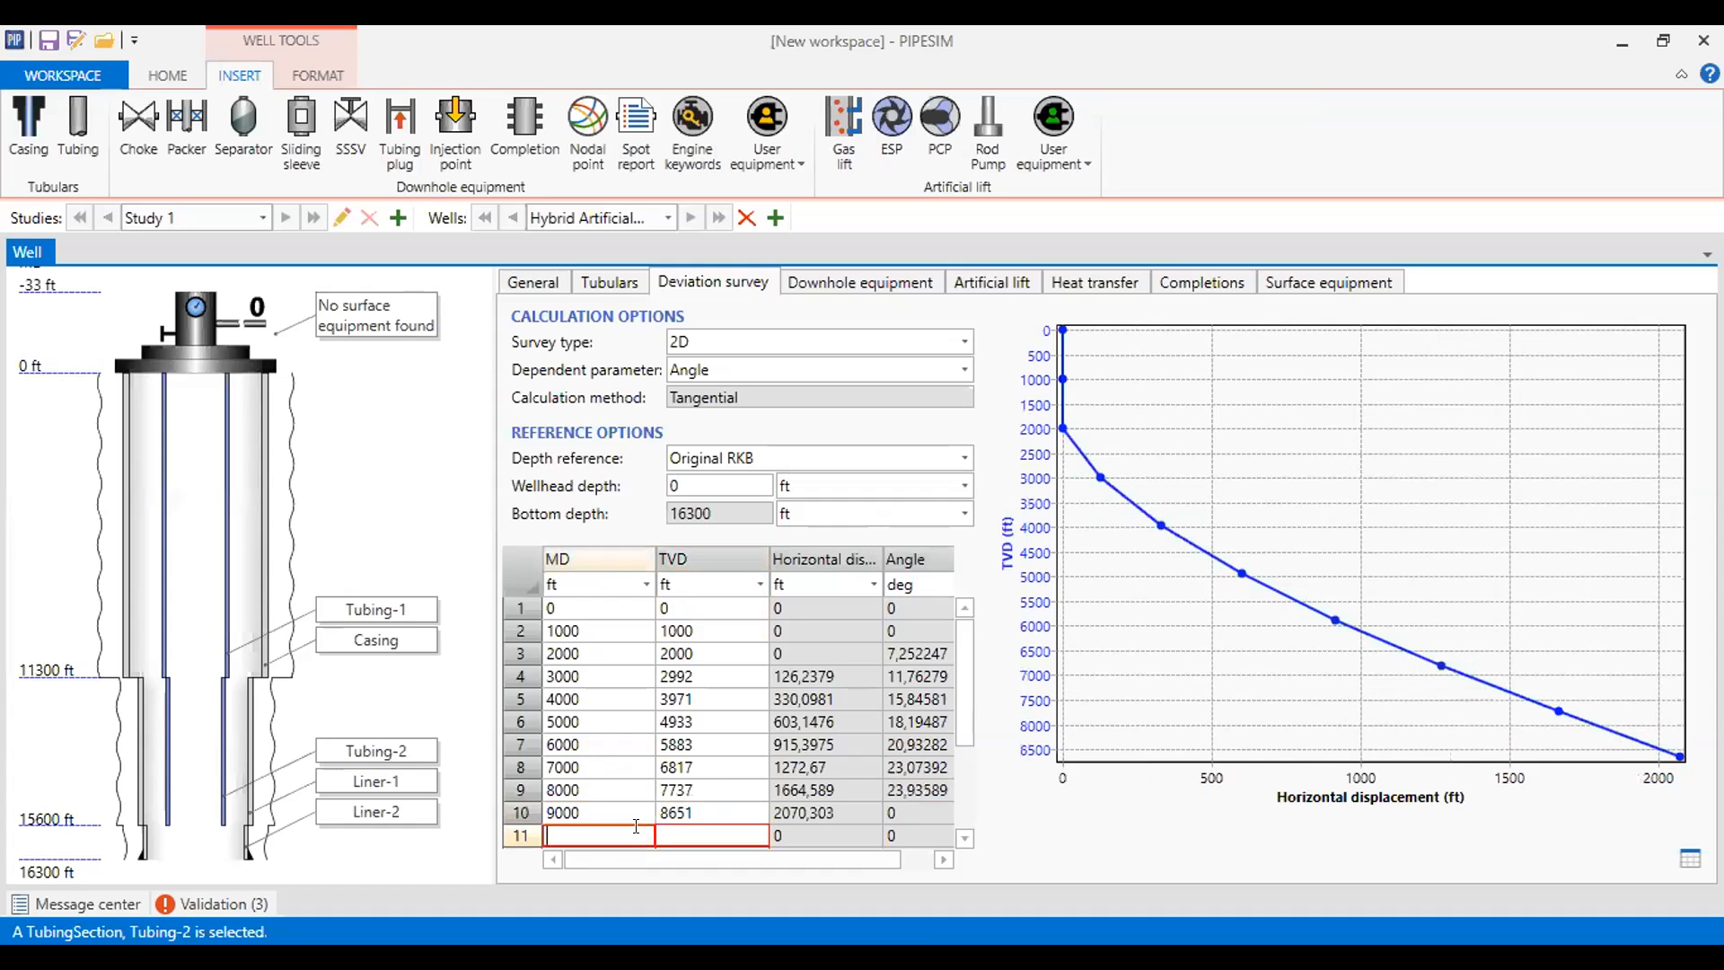
pyautogui.write('10000')
pyautogui.click(700, 834)
pyautogui.write('9556')
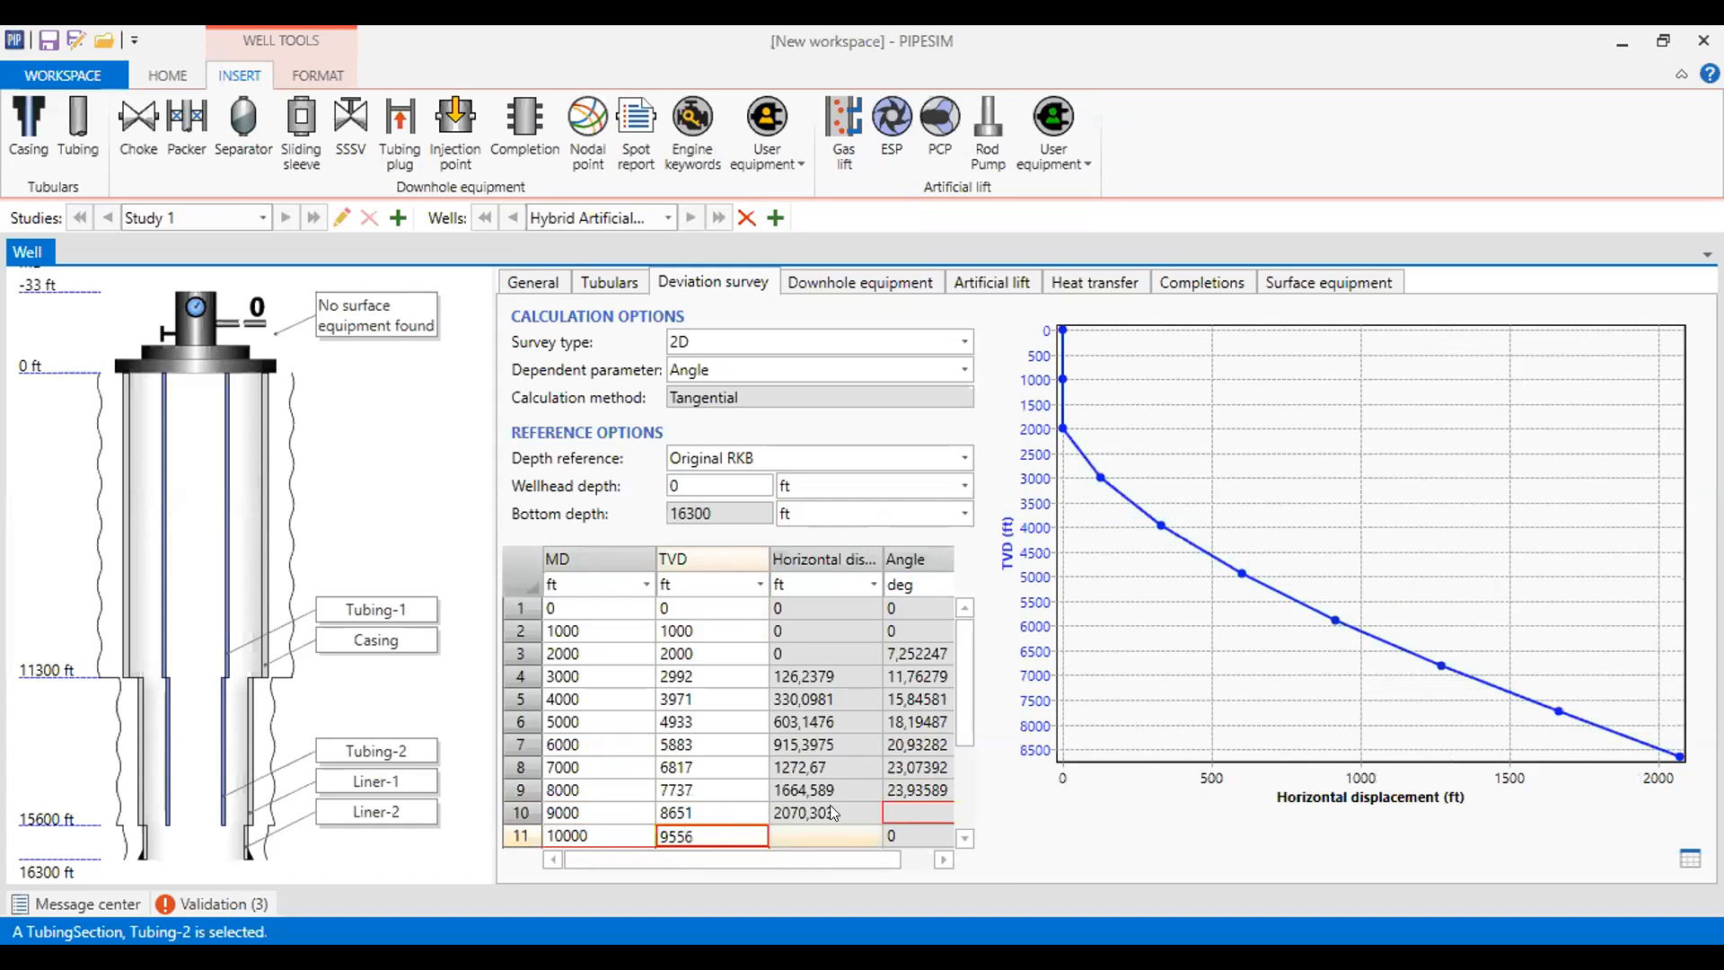
# - Fill survey row 12 with MD 11000 ft and TVD 10456 ft, and row 13 with MD 12000 ft and TVD 11348 ft
pyautogui.moveTo(962, 660); pyautogui.dragTo(979, 783)
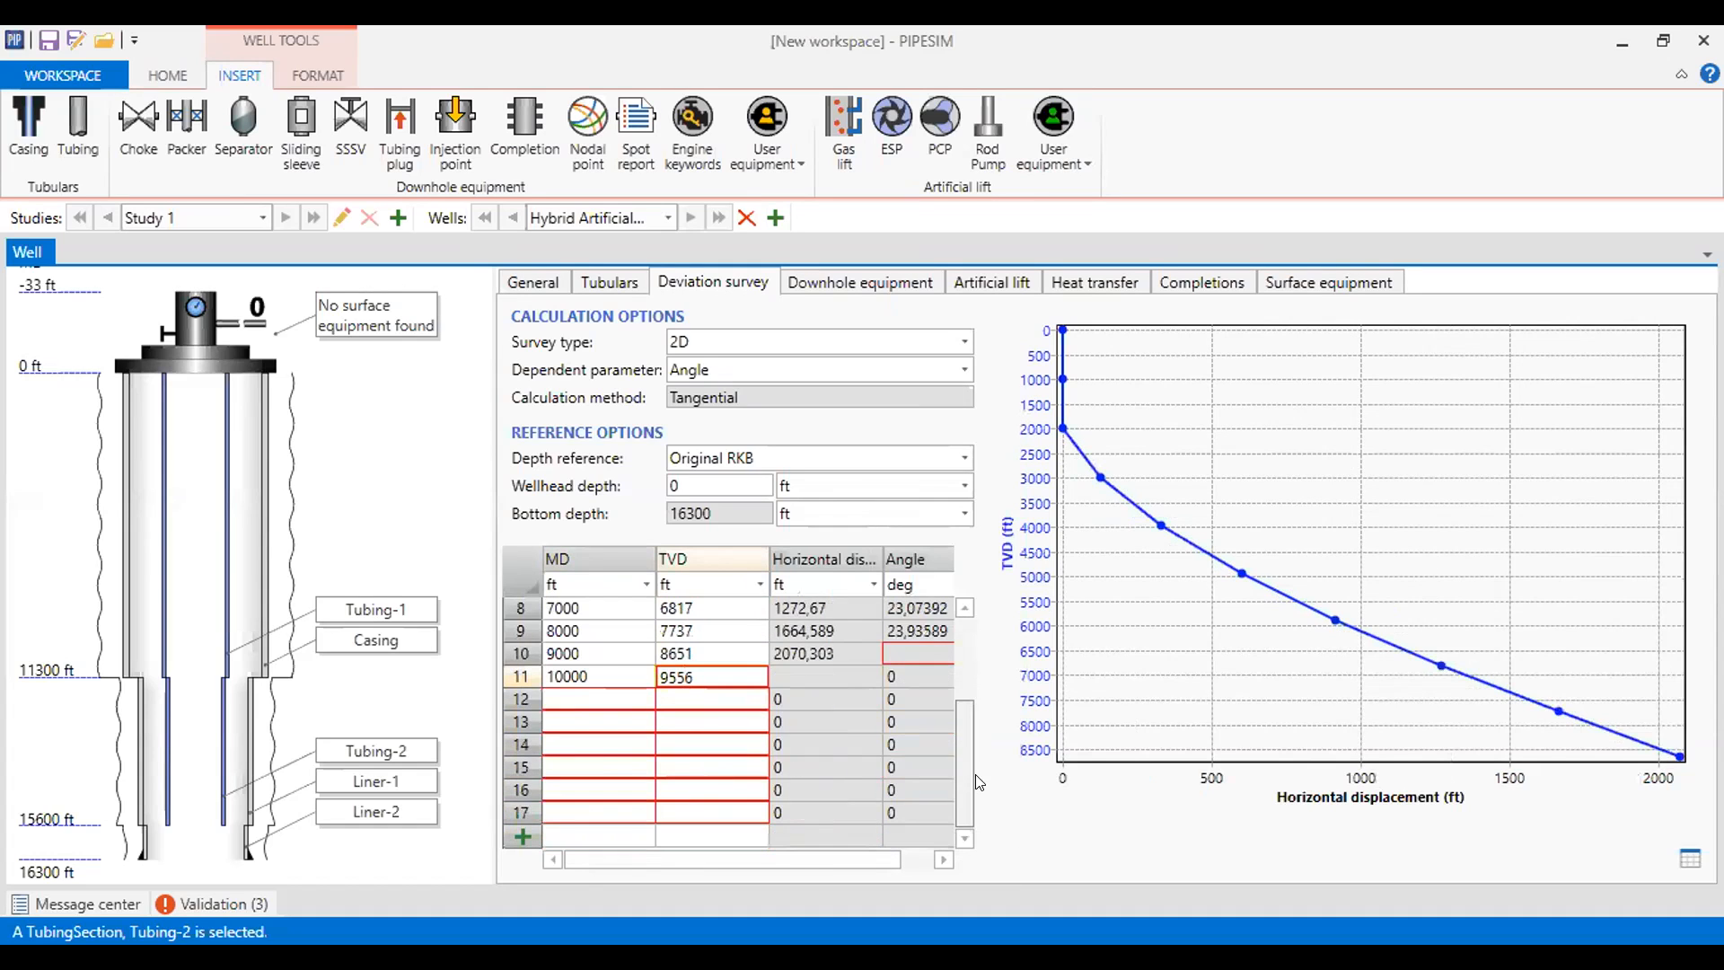
pyautogui.click(650, 704)
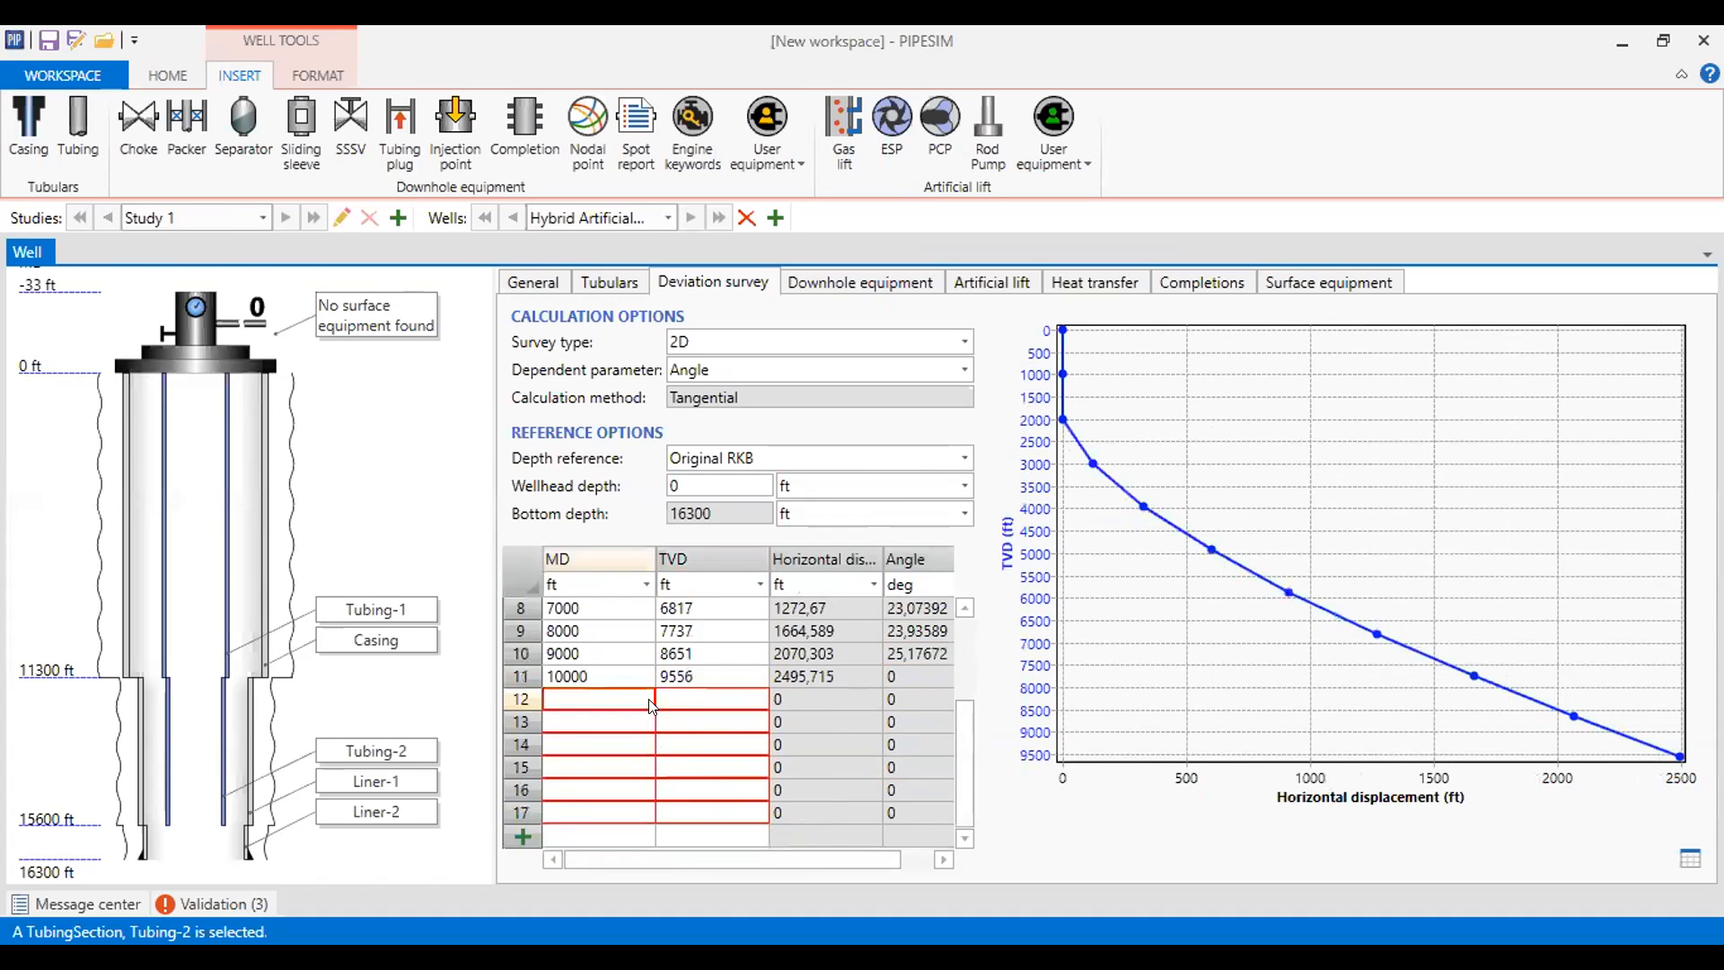
pyautogui.write('11000')
pyautogui.press('Tab')
pyautogui.write('10')
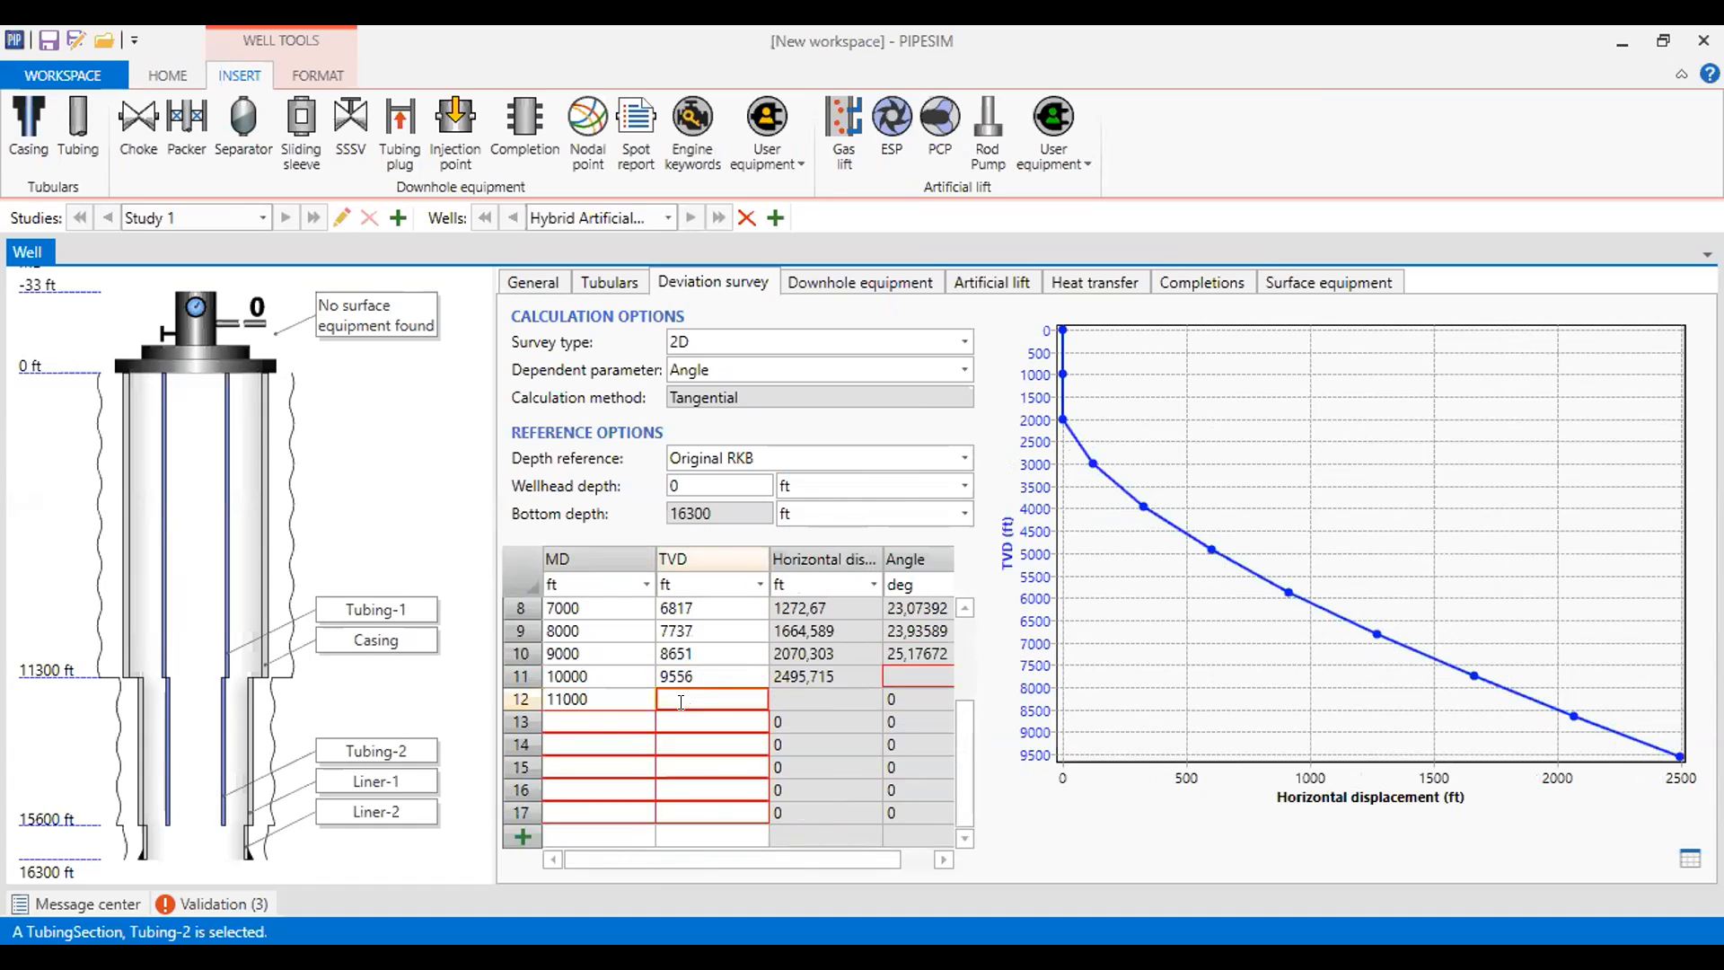
pyautogui.write('456')
pyautogui.click(616, 725)
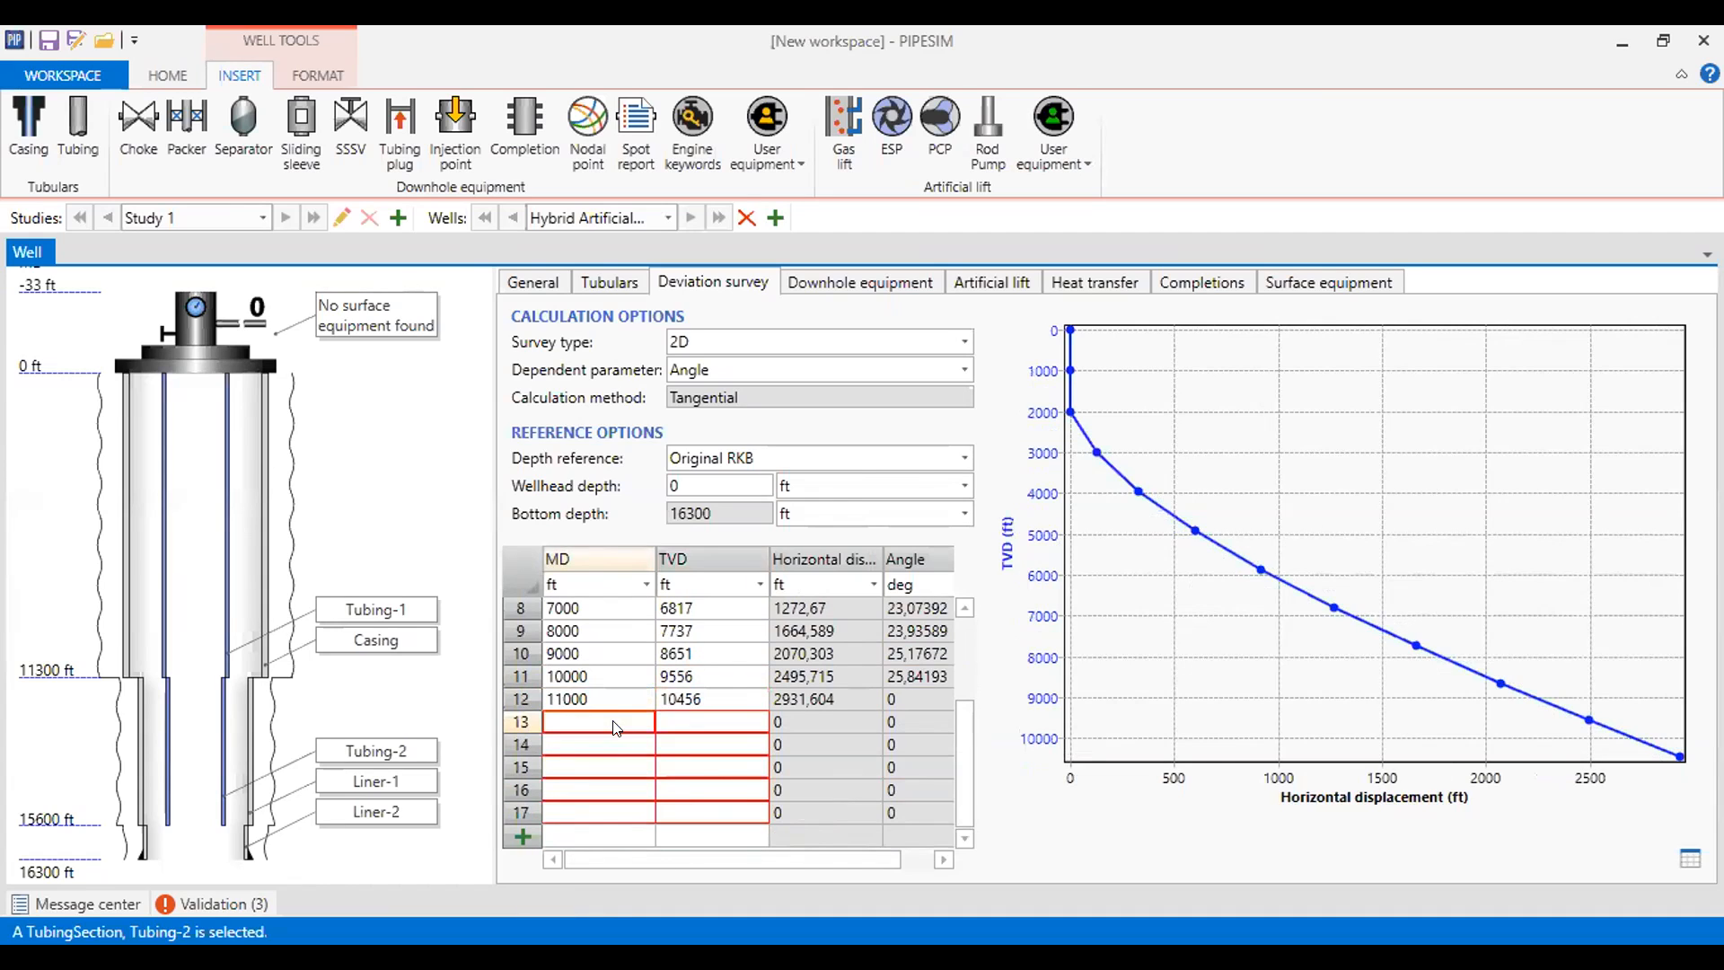
pyautogui.write('12000')
pyautogui.click(674, 721)
pyautogui.write('11348')
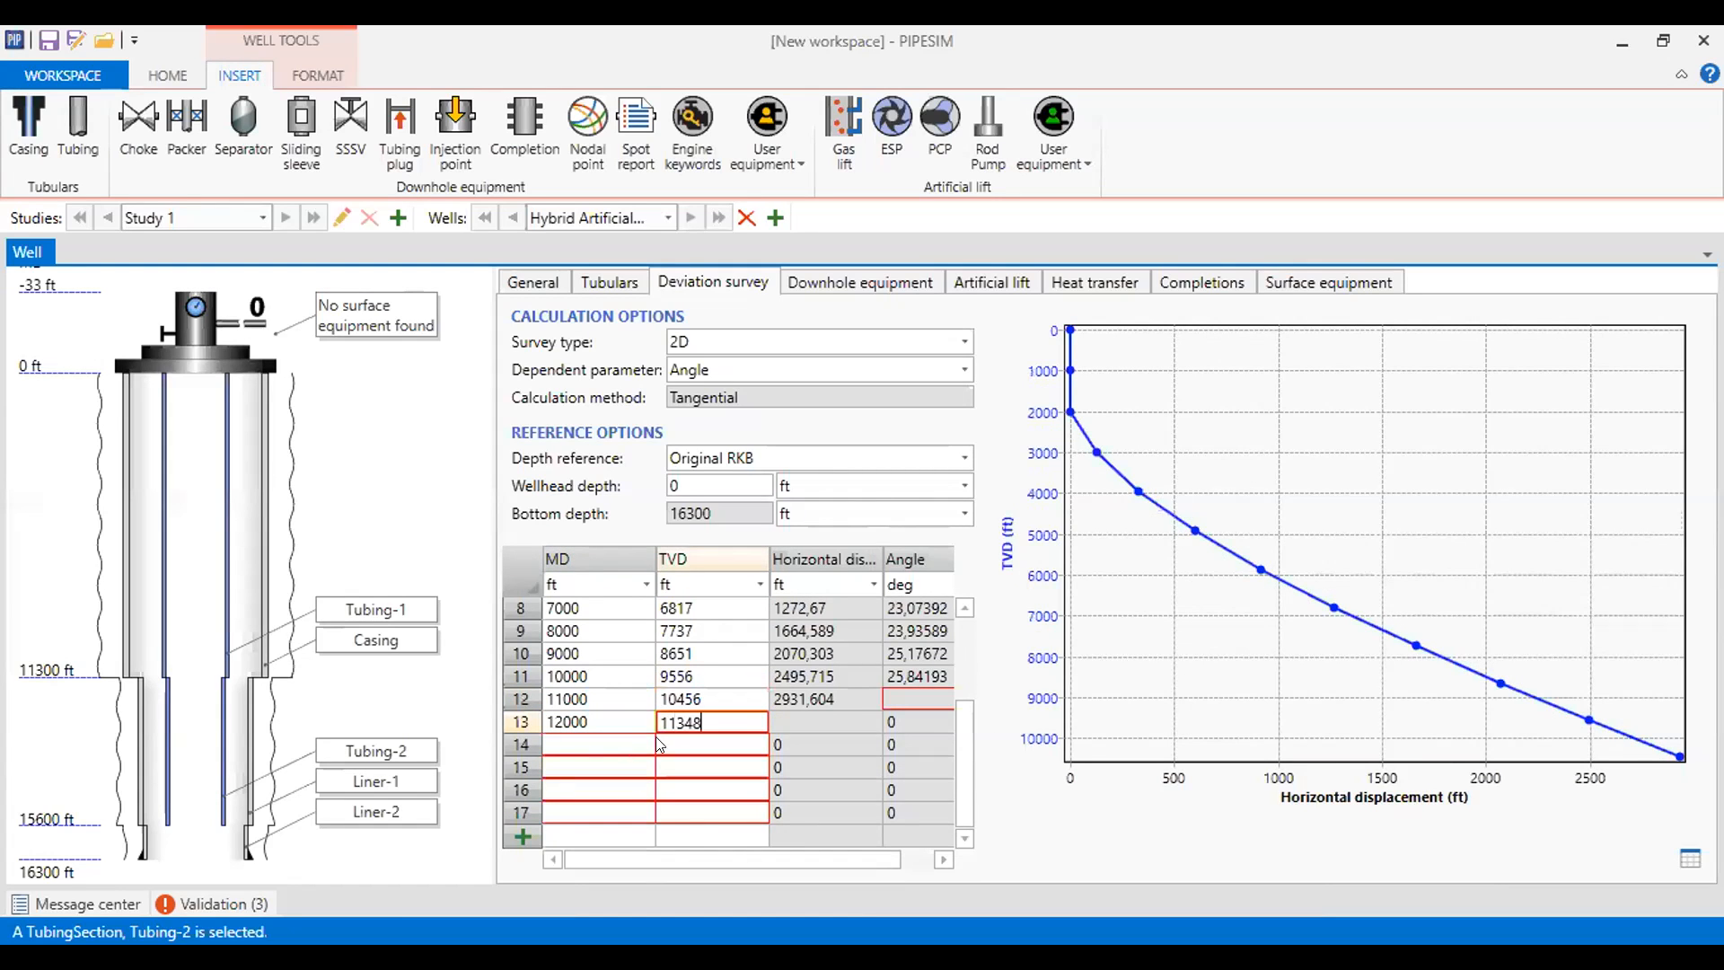
# - Fill survey row 14 with MD 13000 ft and TVD 12231 ft, and row 15 with MD 14000 ft and TVD 13104 ft
pyautogui.click(579, 745)
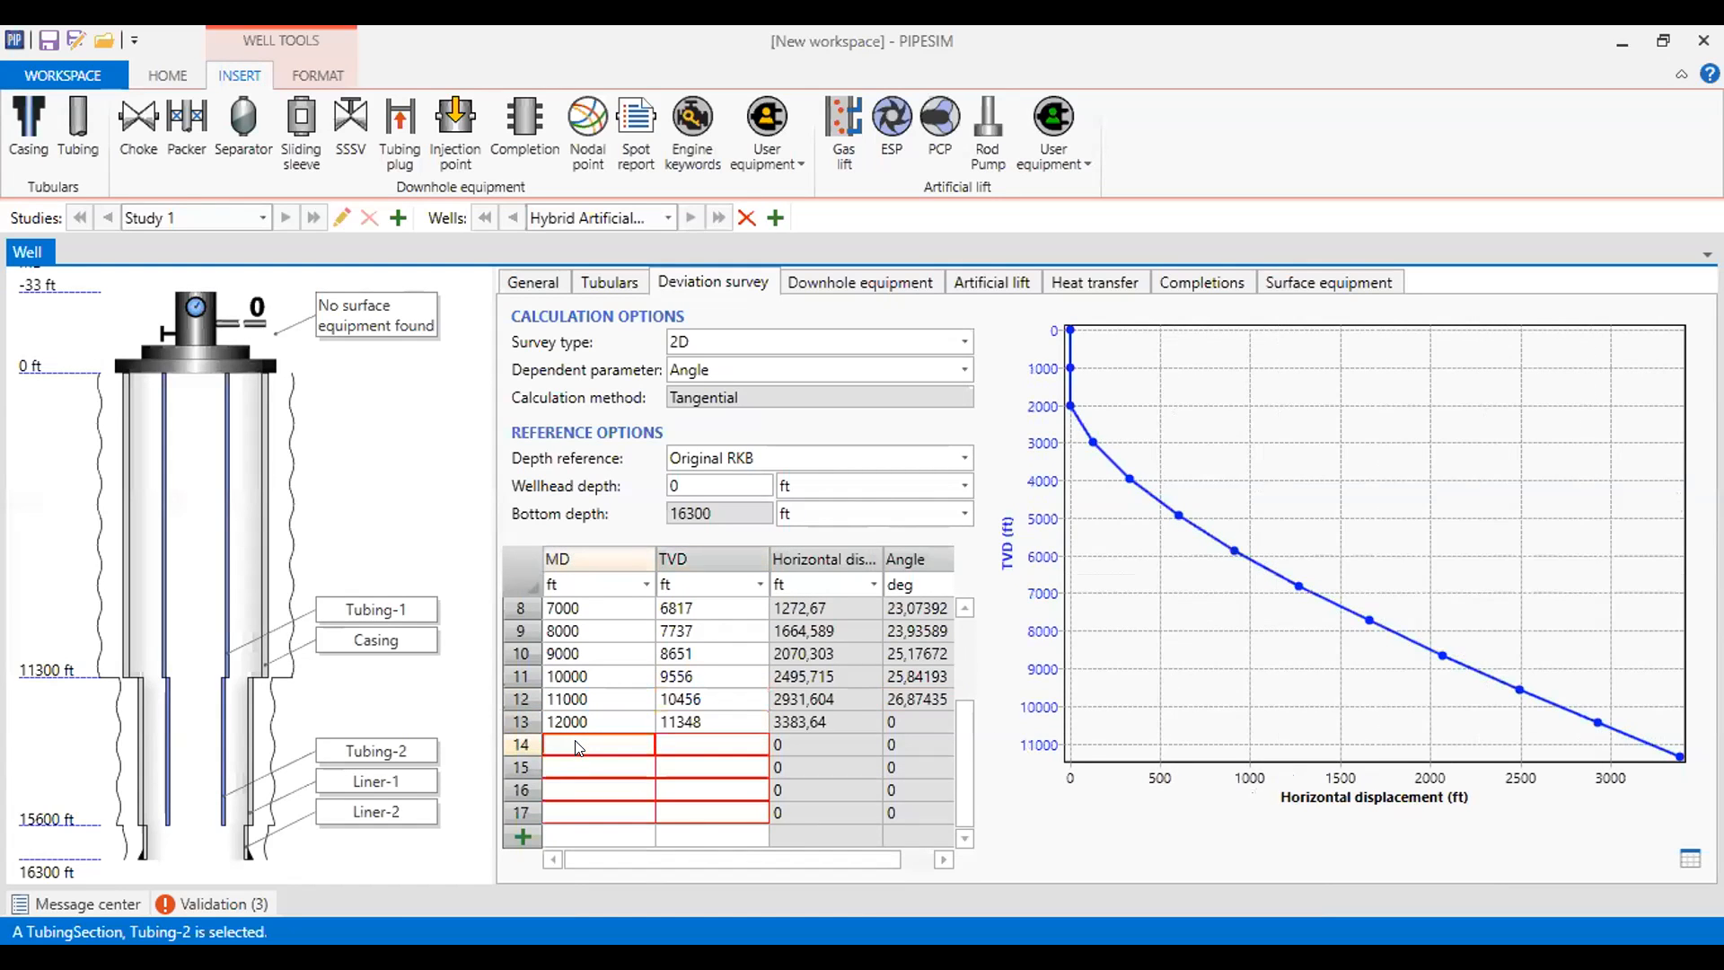
pyautogui.write('13000')
pyautogui.click(675, 742)
pyautogui.write('12231')
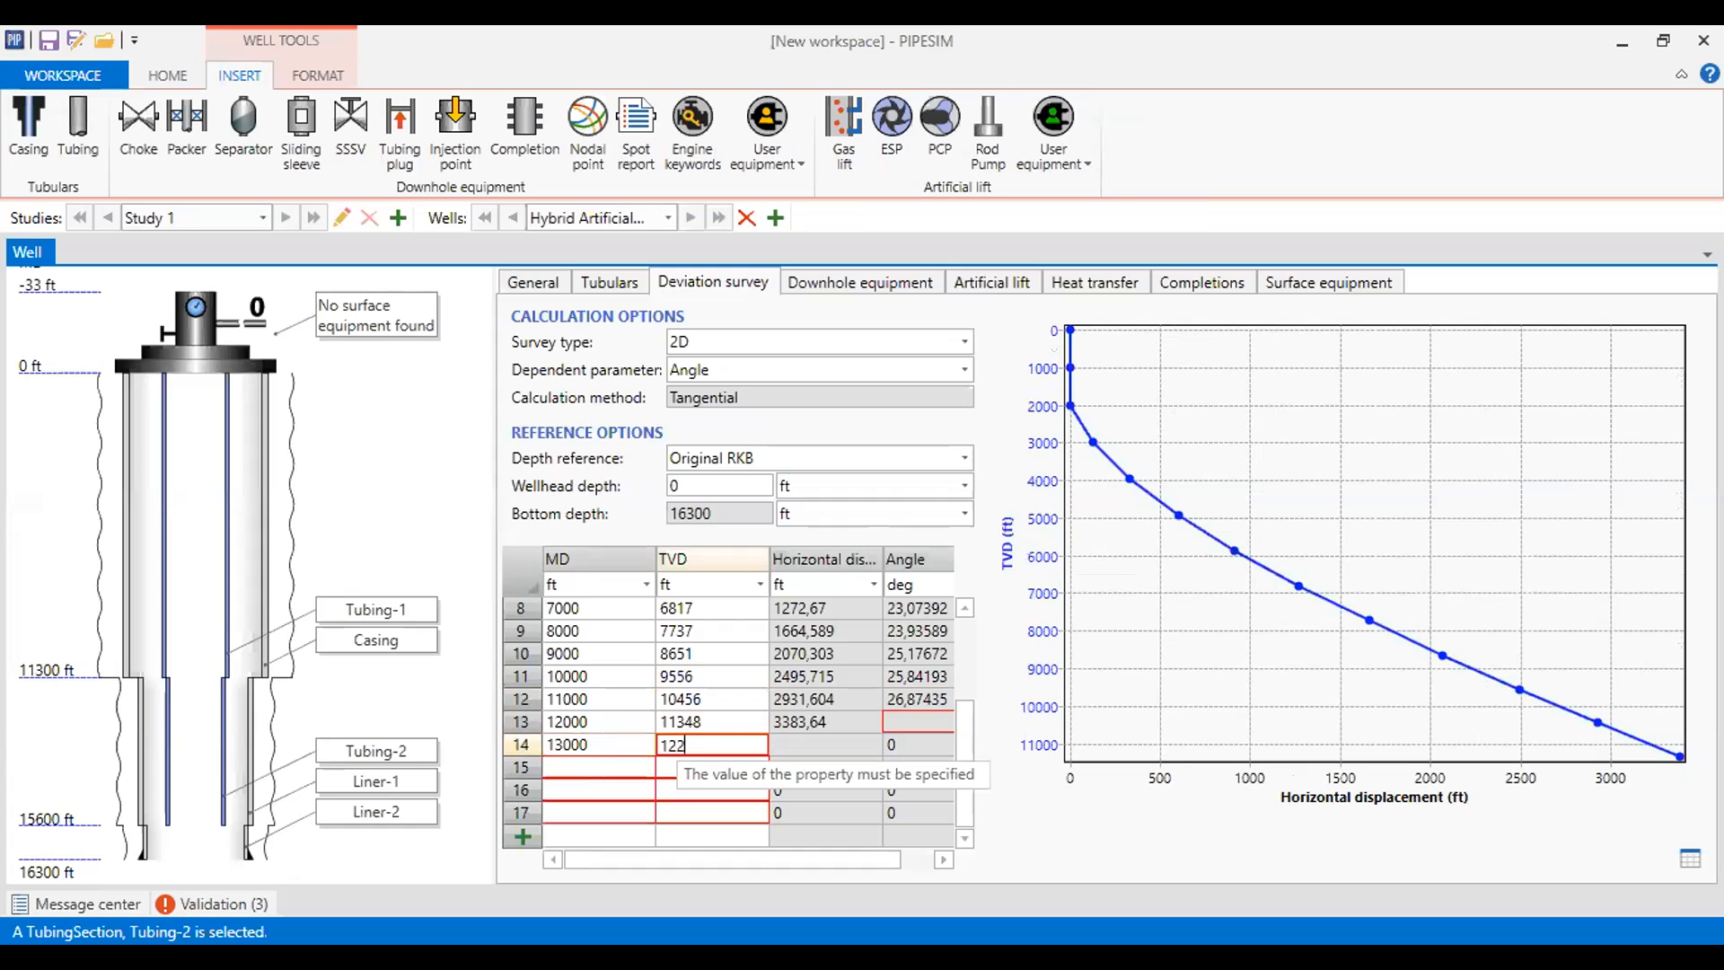
pyautogui.click(591, 764)
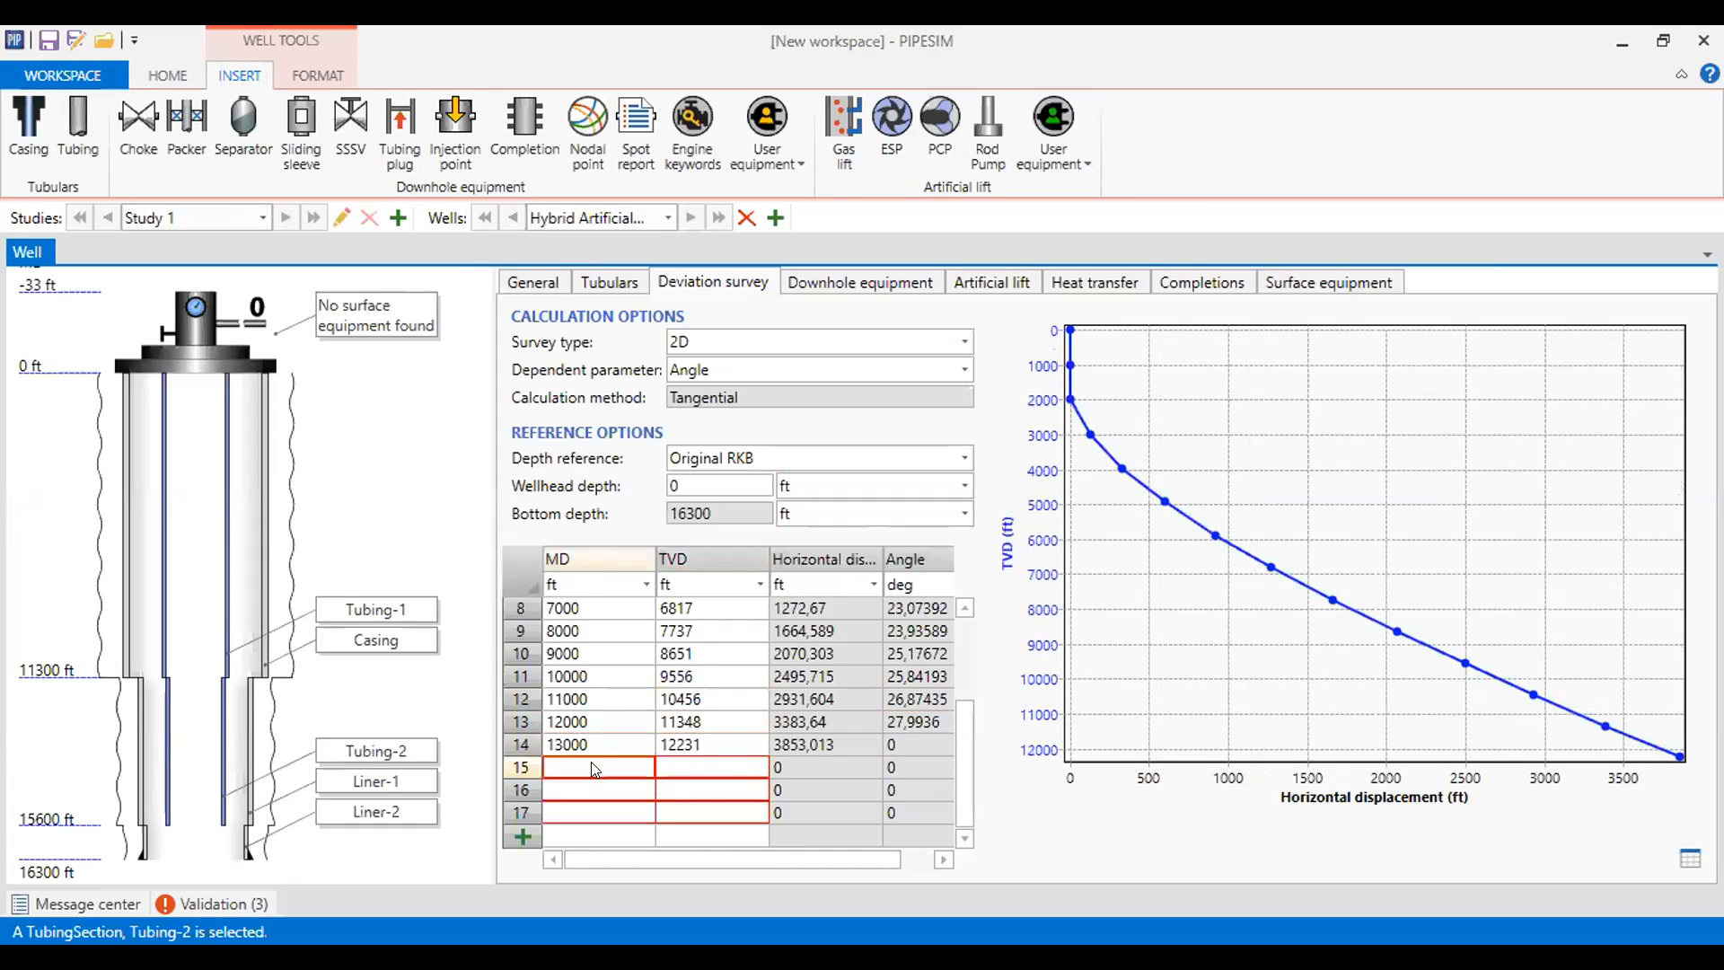
pyautogui.write('14000')
pyautogui.click(677, 763)
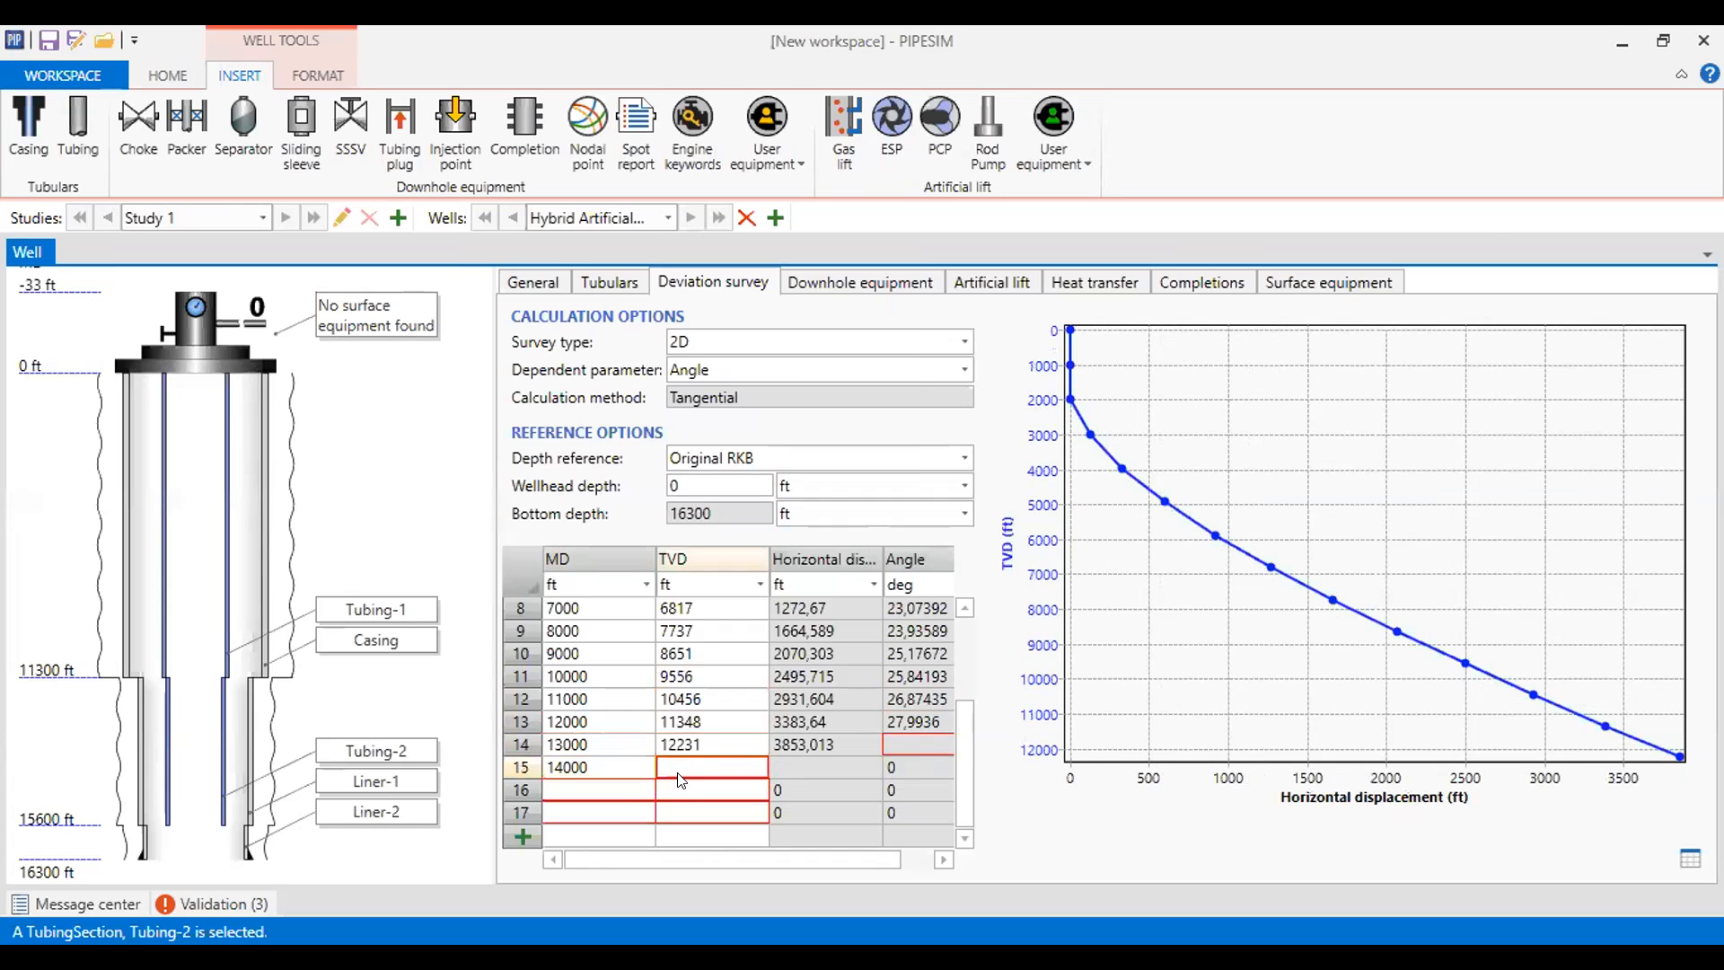
pyautogui.write('13104')
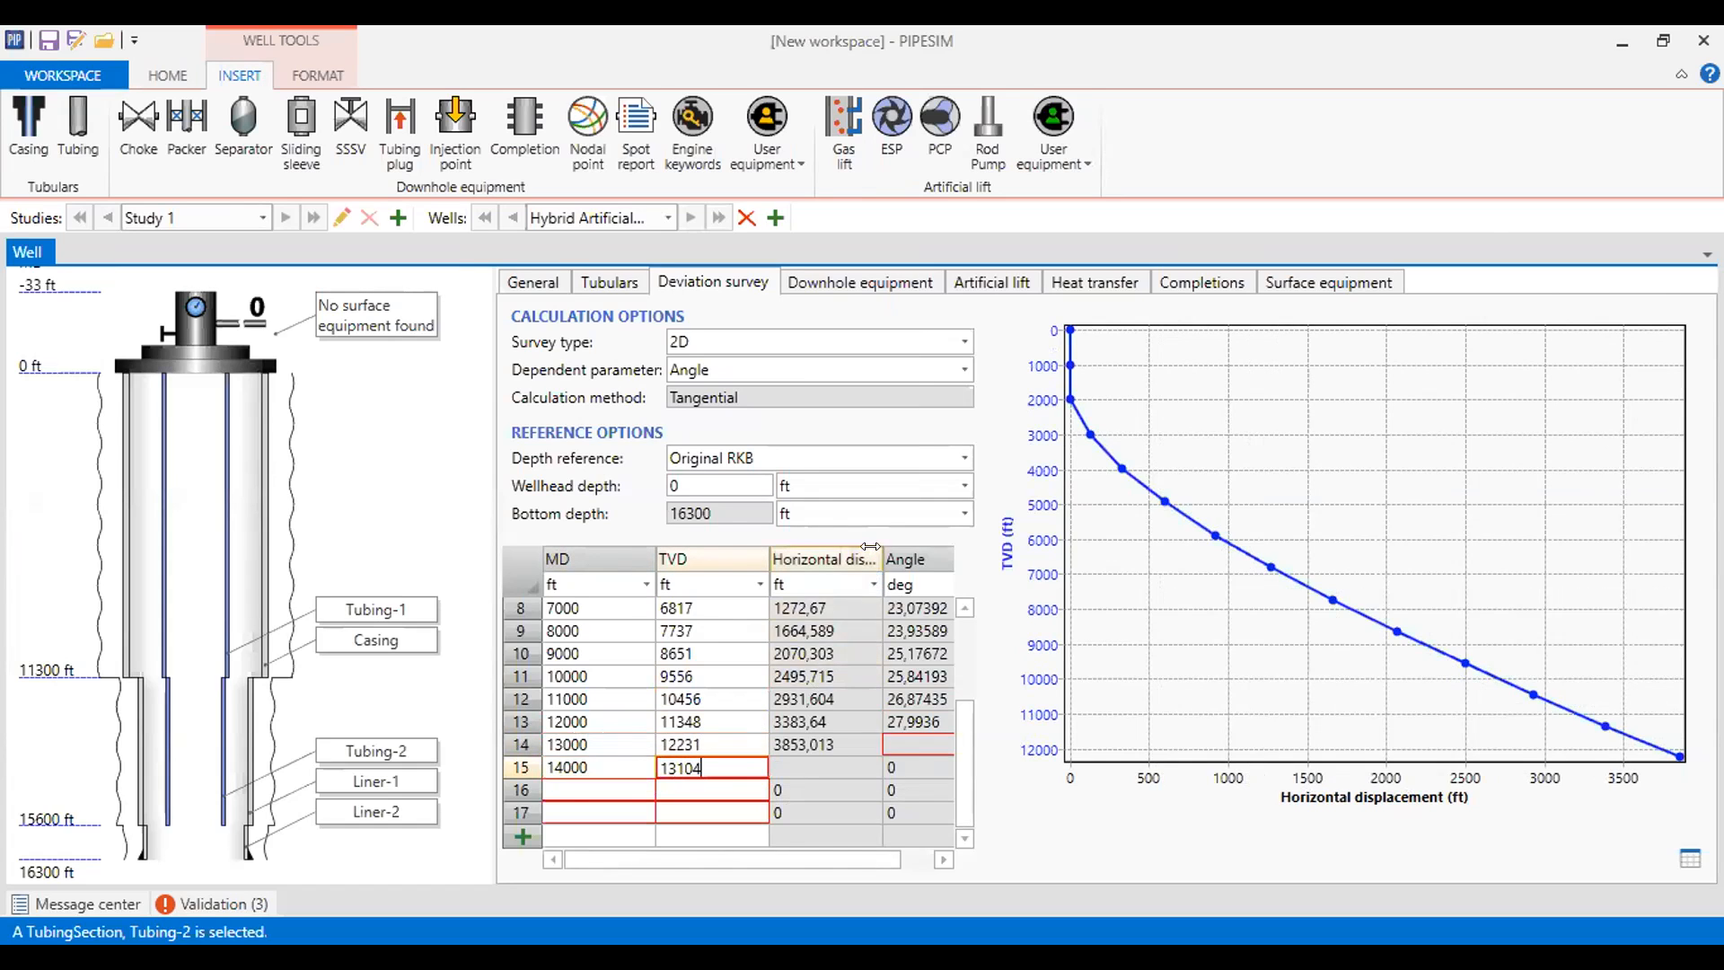
# - Narrow the horizontal displacement column and fill survey row 16 with MD 15000 ft and TVD 13971 ft
pyautogui.moveTo(906, 544); pyautogui.dragTo(863, 559)
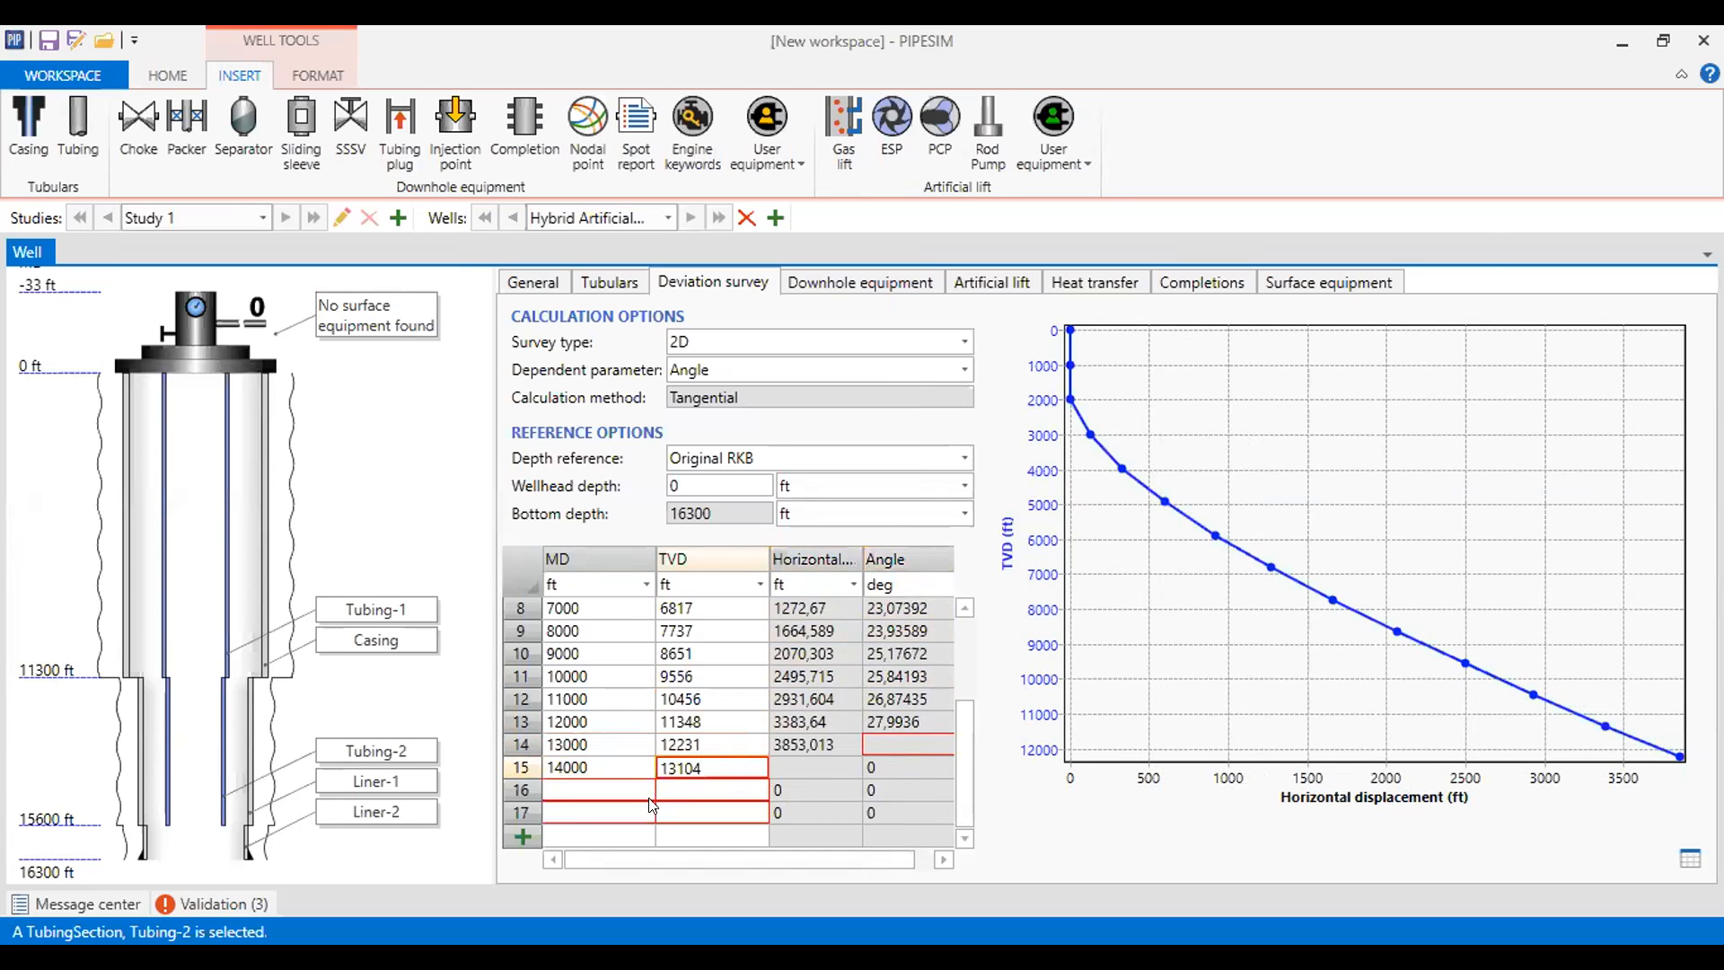
pyautogui.click(627, 786)
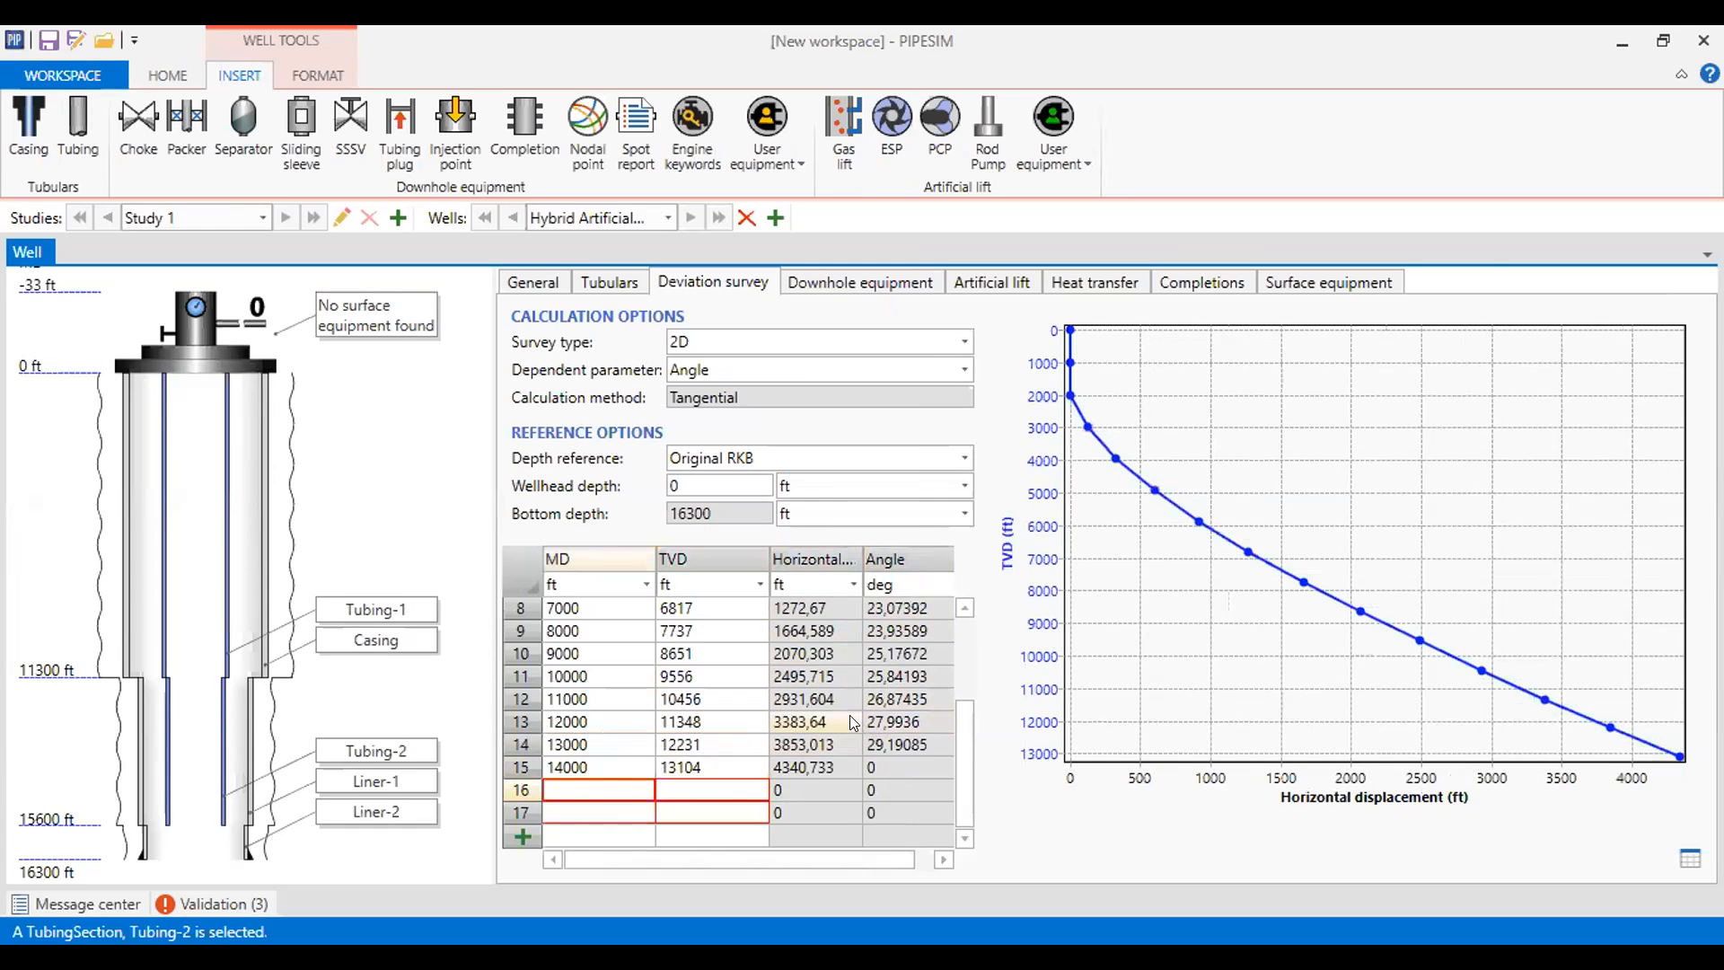
pyautogui.click(630, 783)
pyautogui.write('15000')
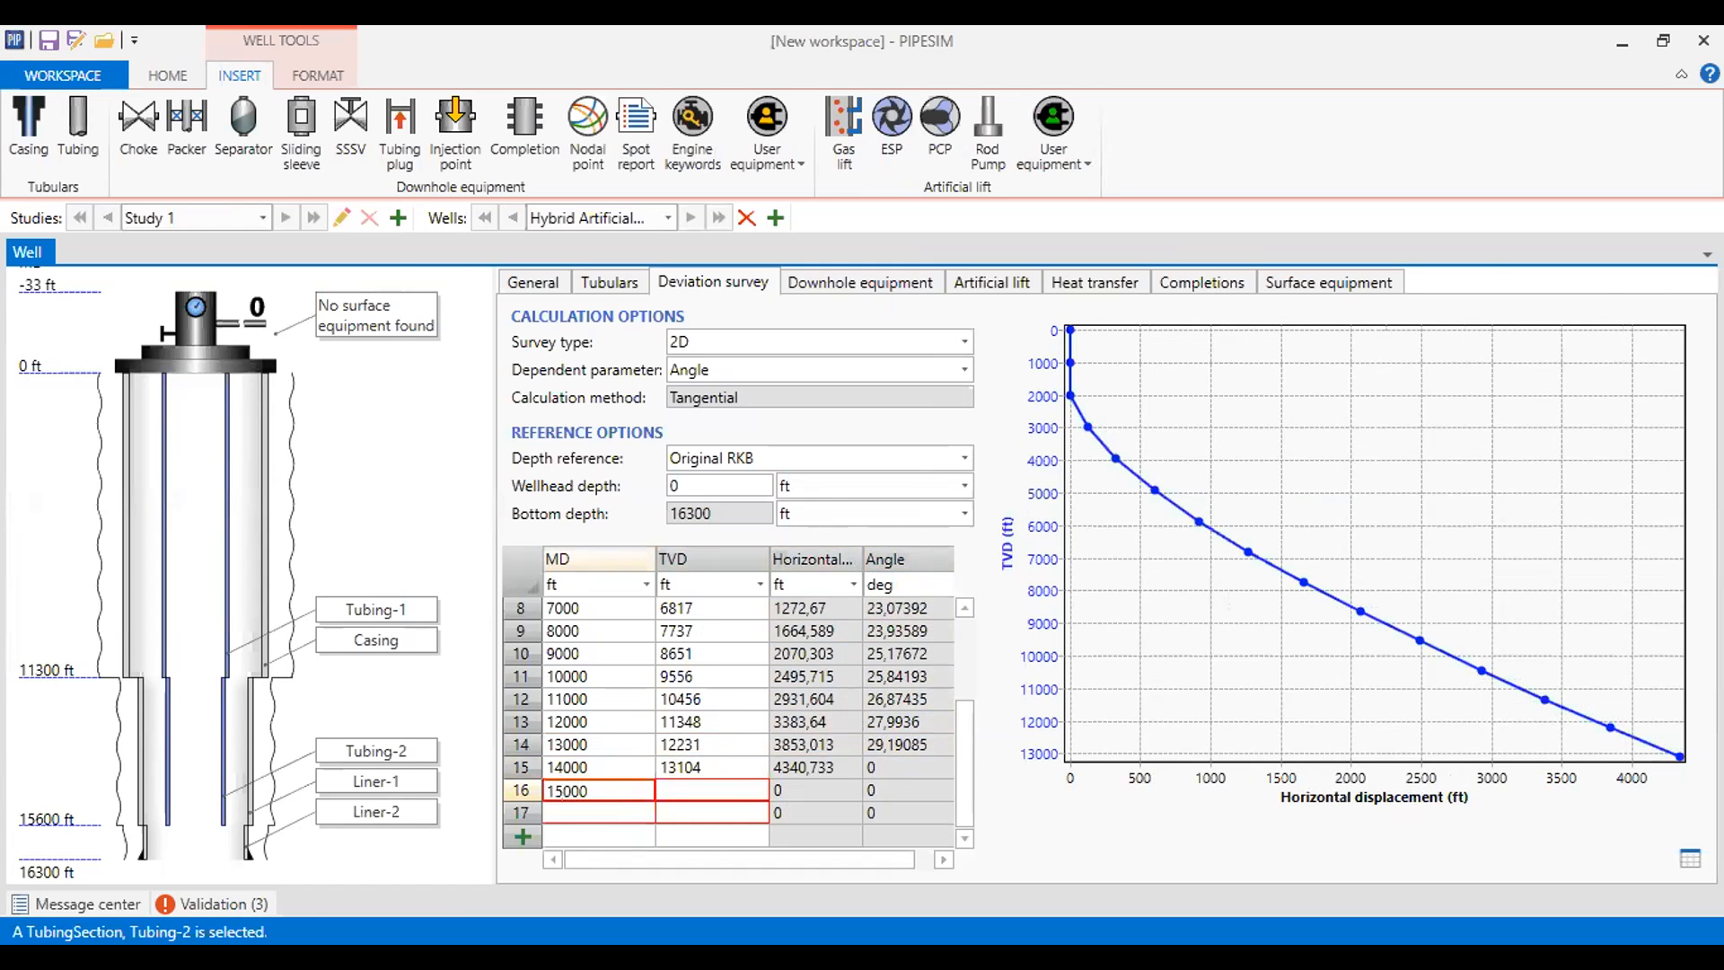
pyautogui.click(741, 787)
pyautogui.write('13971')
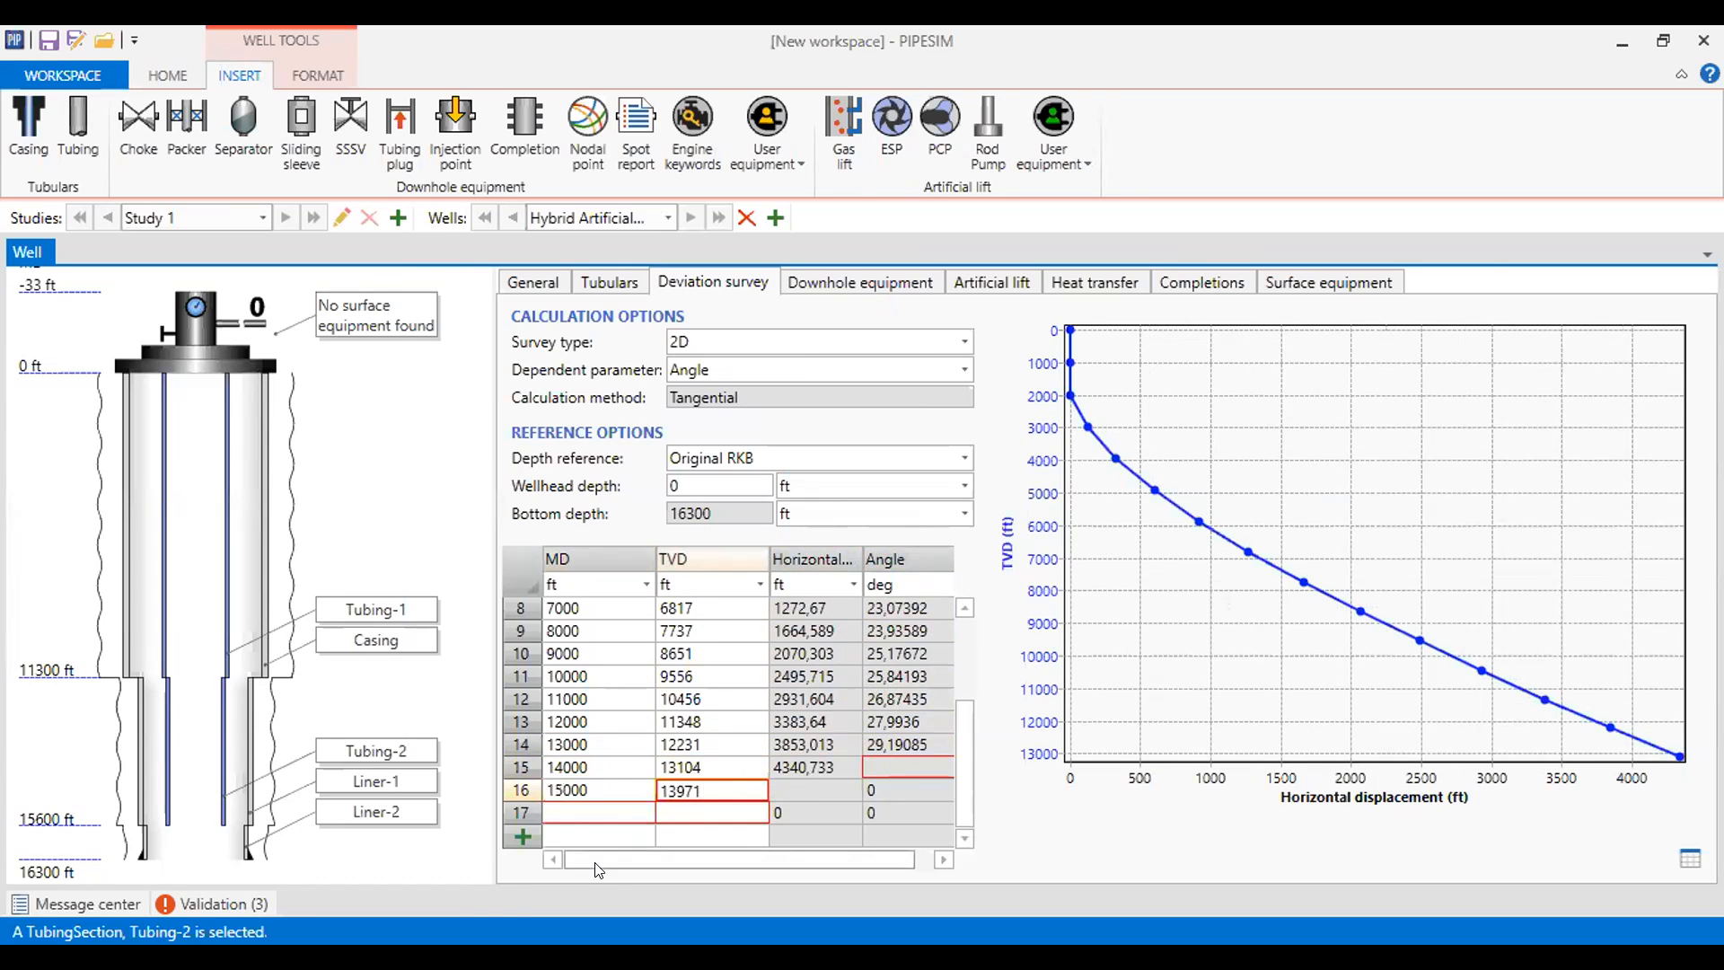
# - Fill the last survey row, row 17, with MD 16100 ft and TVD 14918 ft
pyautogui.click(607, 804)
pyautogui.write('16100')
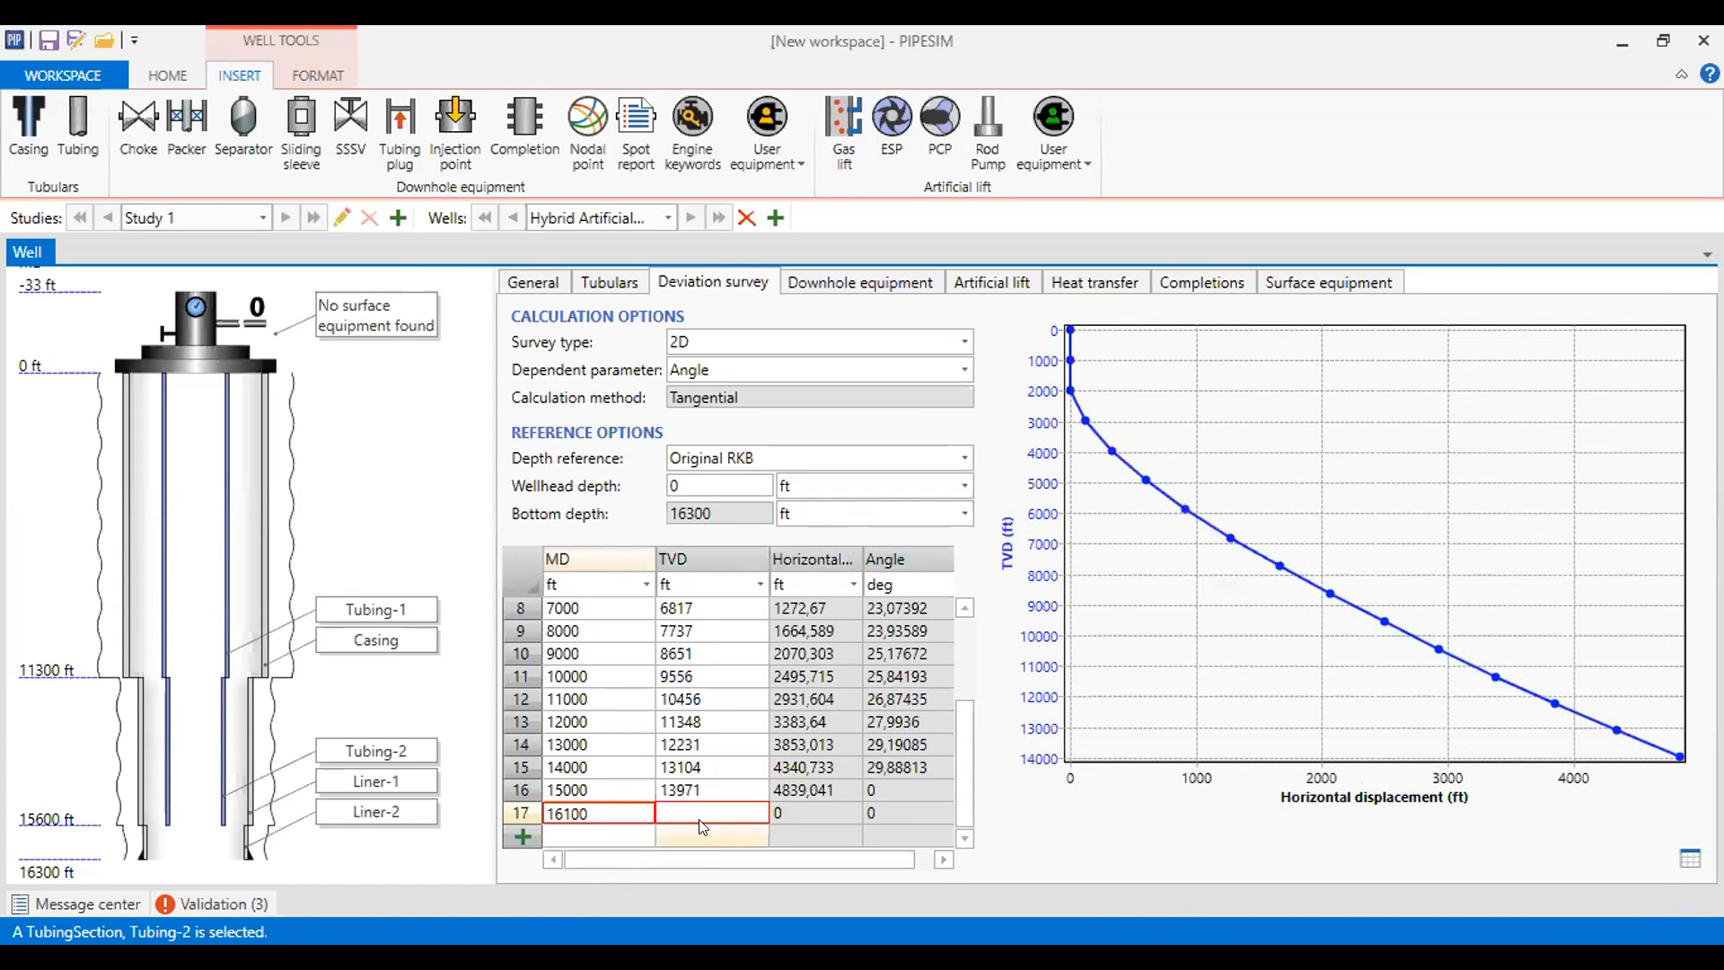
pyautogui.press('Return')
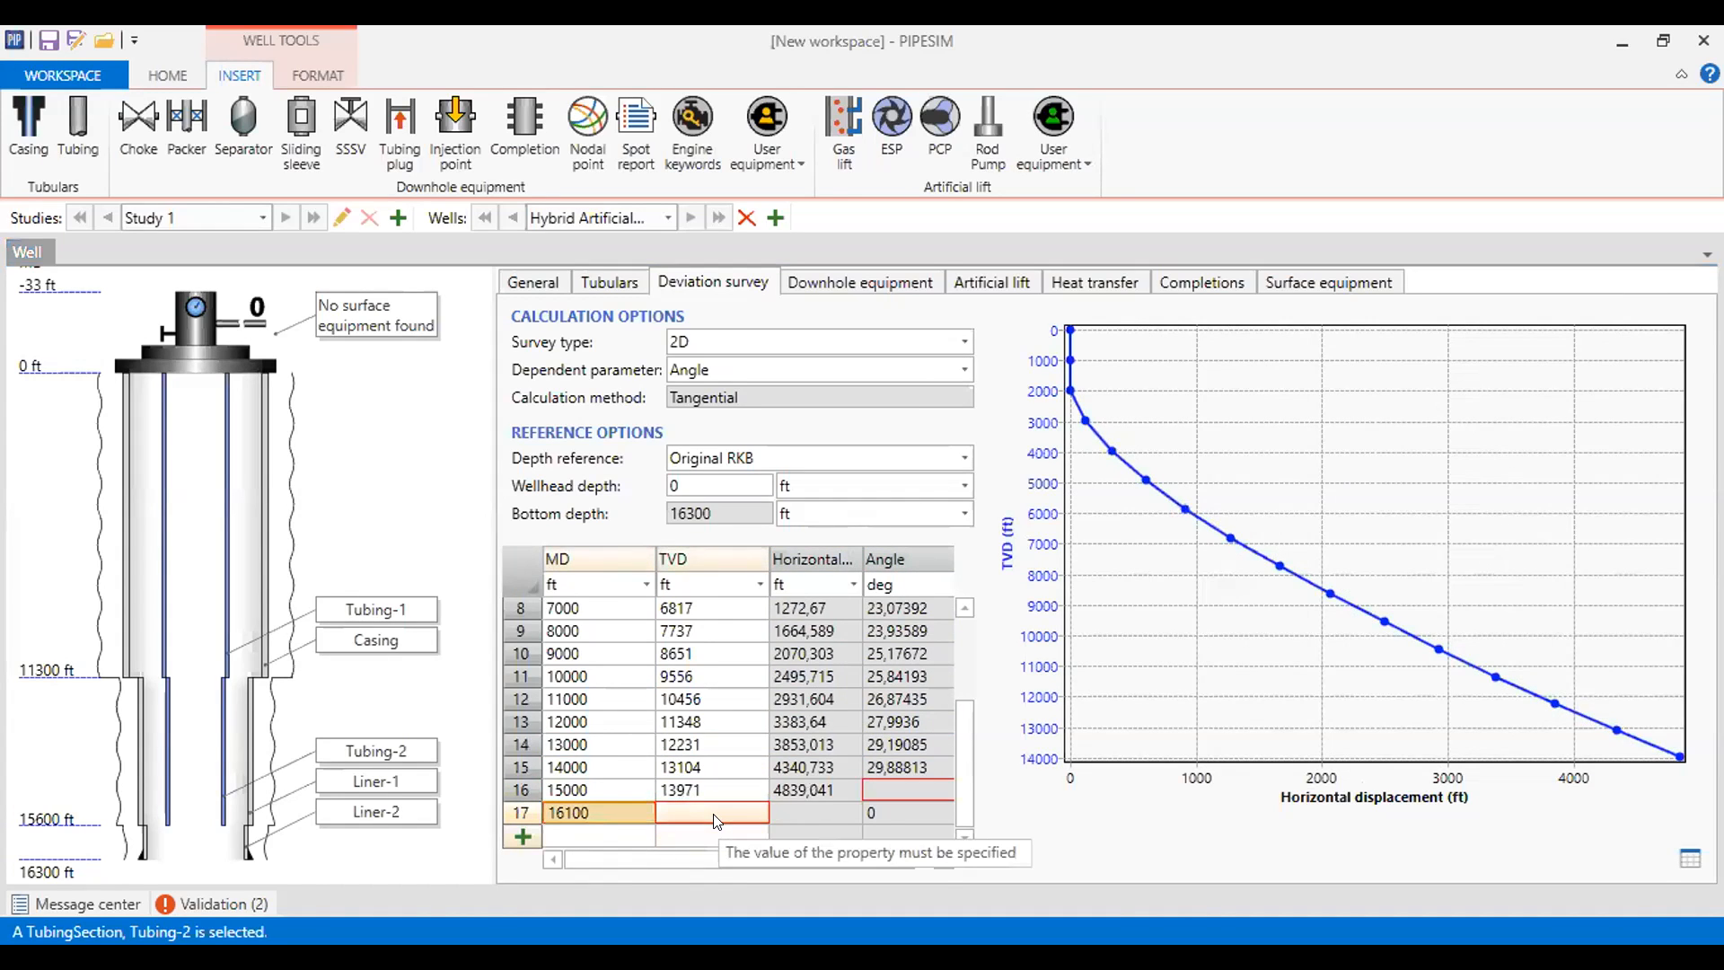
pyautogui.click(713, 811)
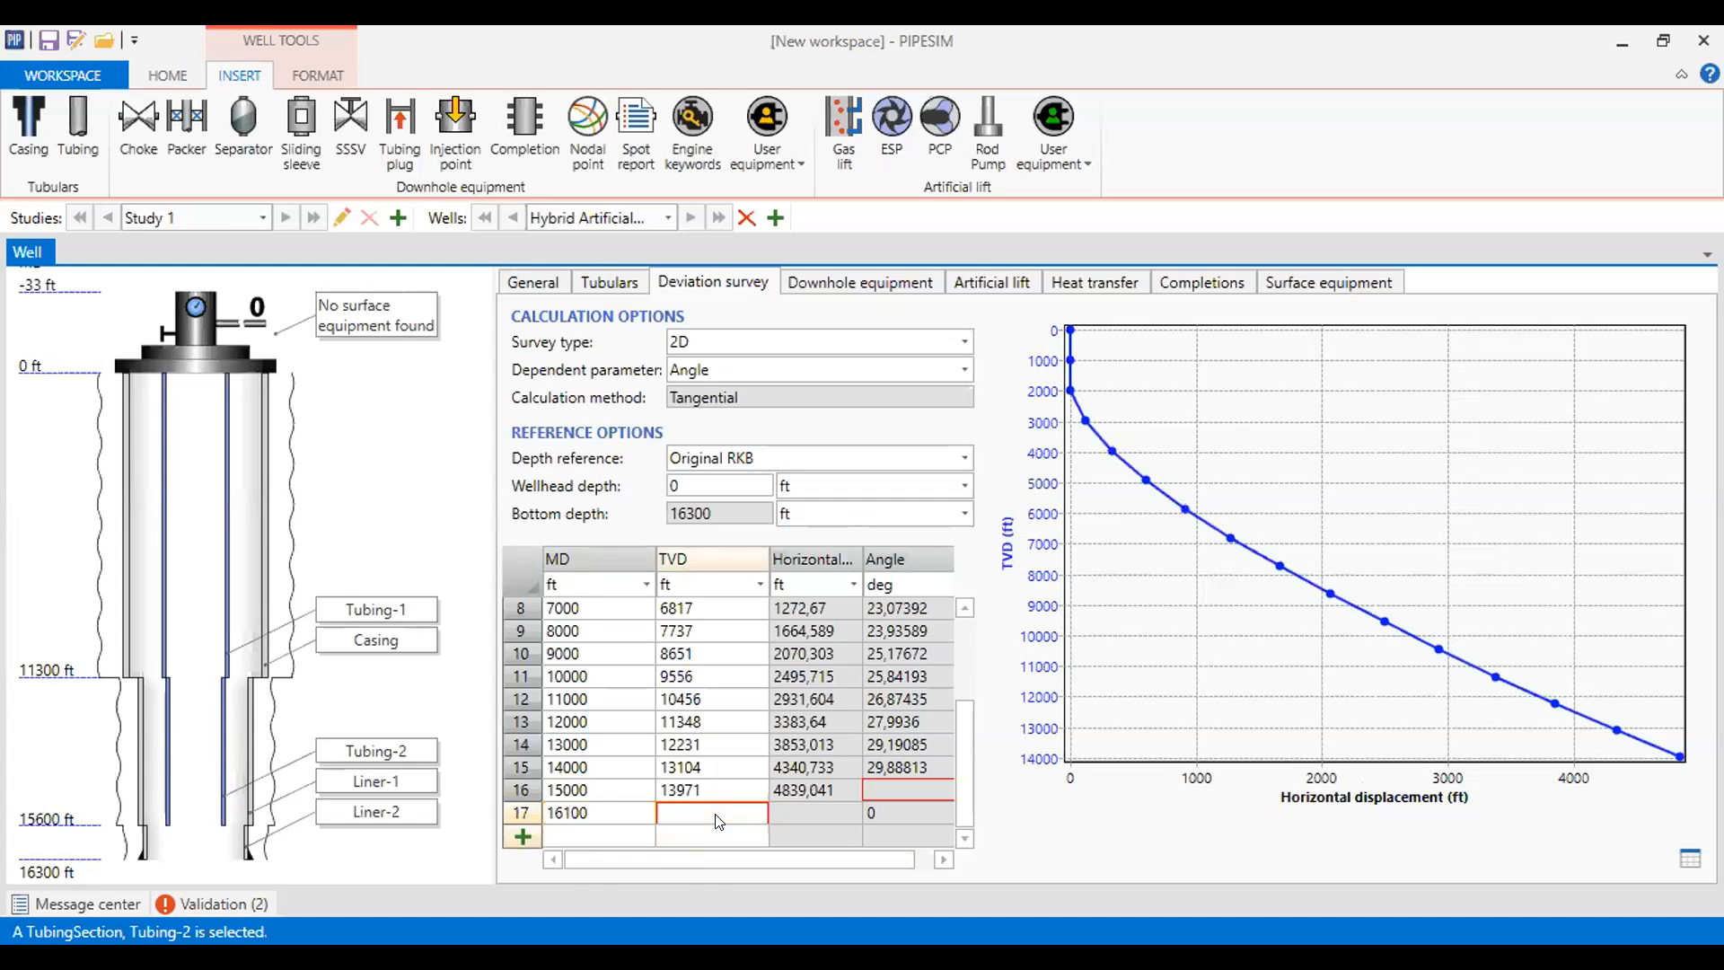
pyautogui.write('14918')
pyautogui.click(731, 783)
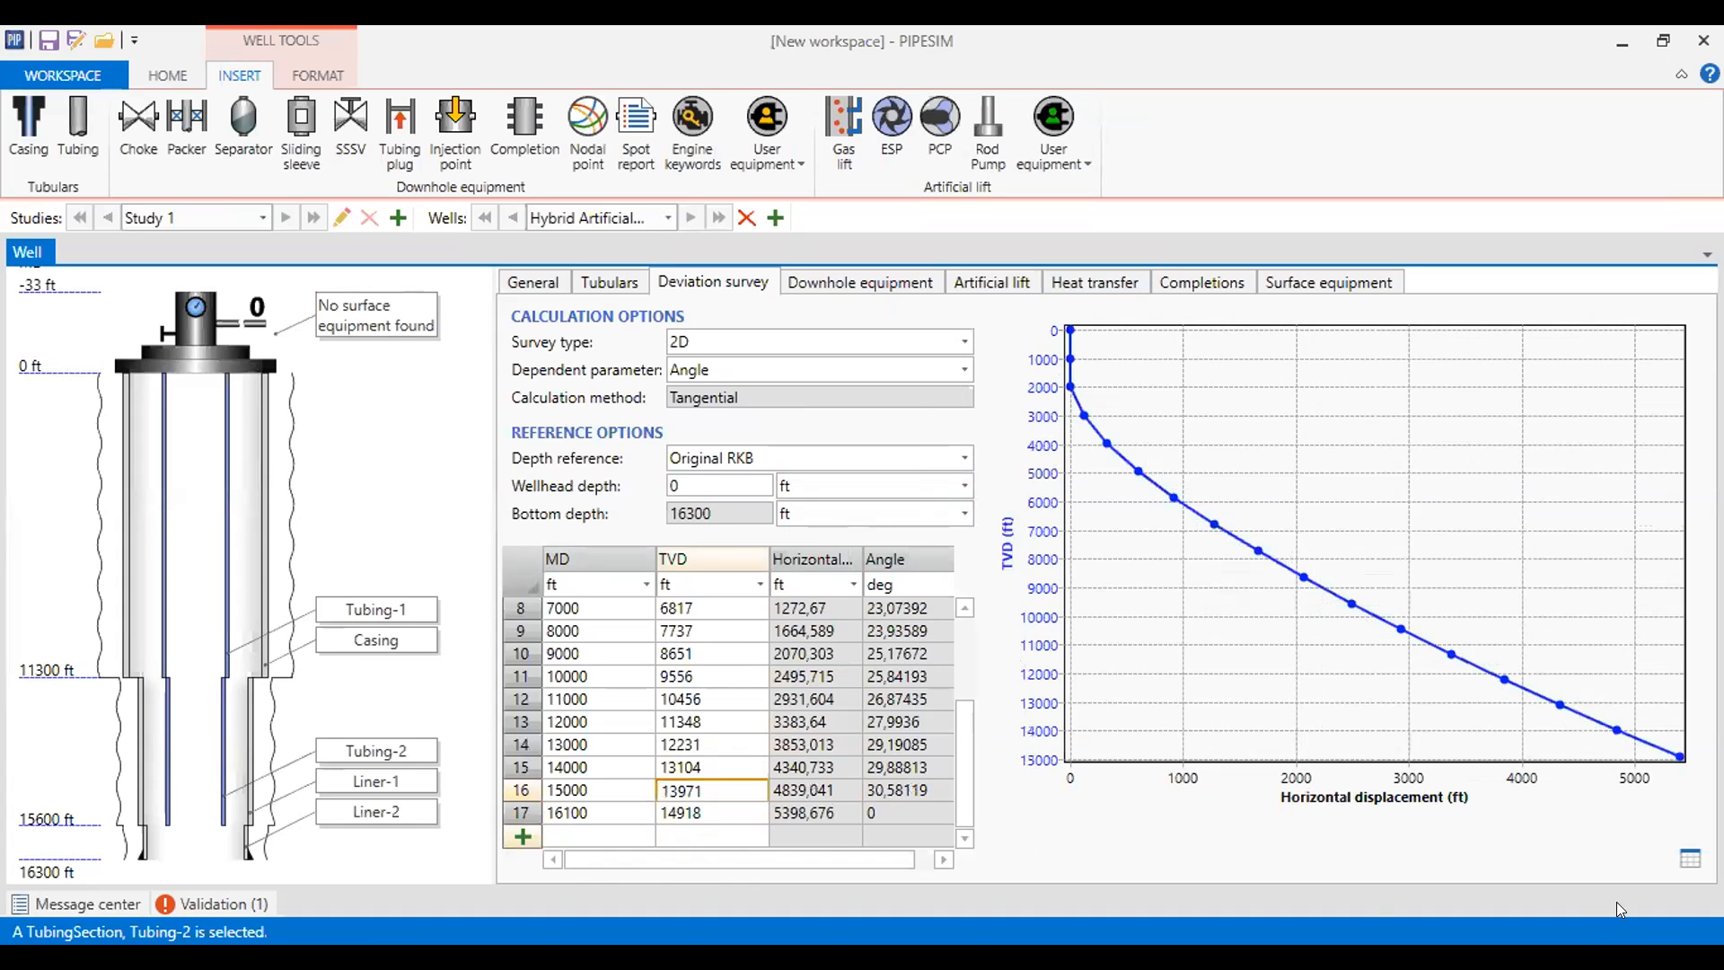
# - Examine the well trajectory as a table of horizontal displacement and TVD, selecting all its rows, and return to the plot
pyautogui.click(1689, 859)
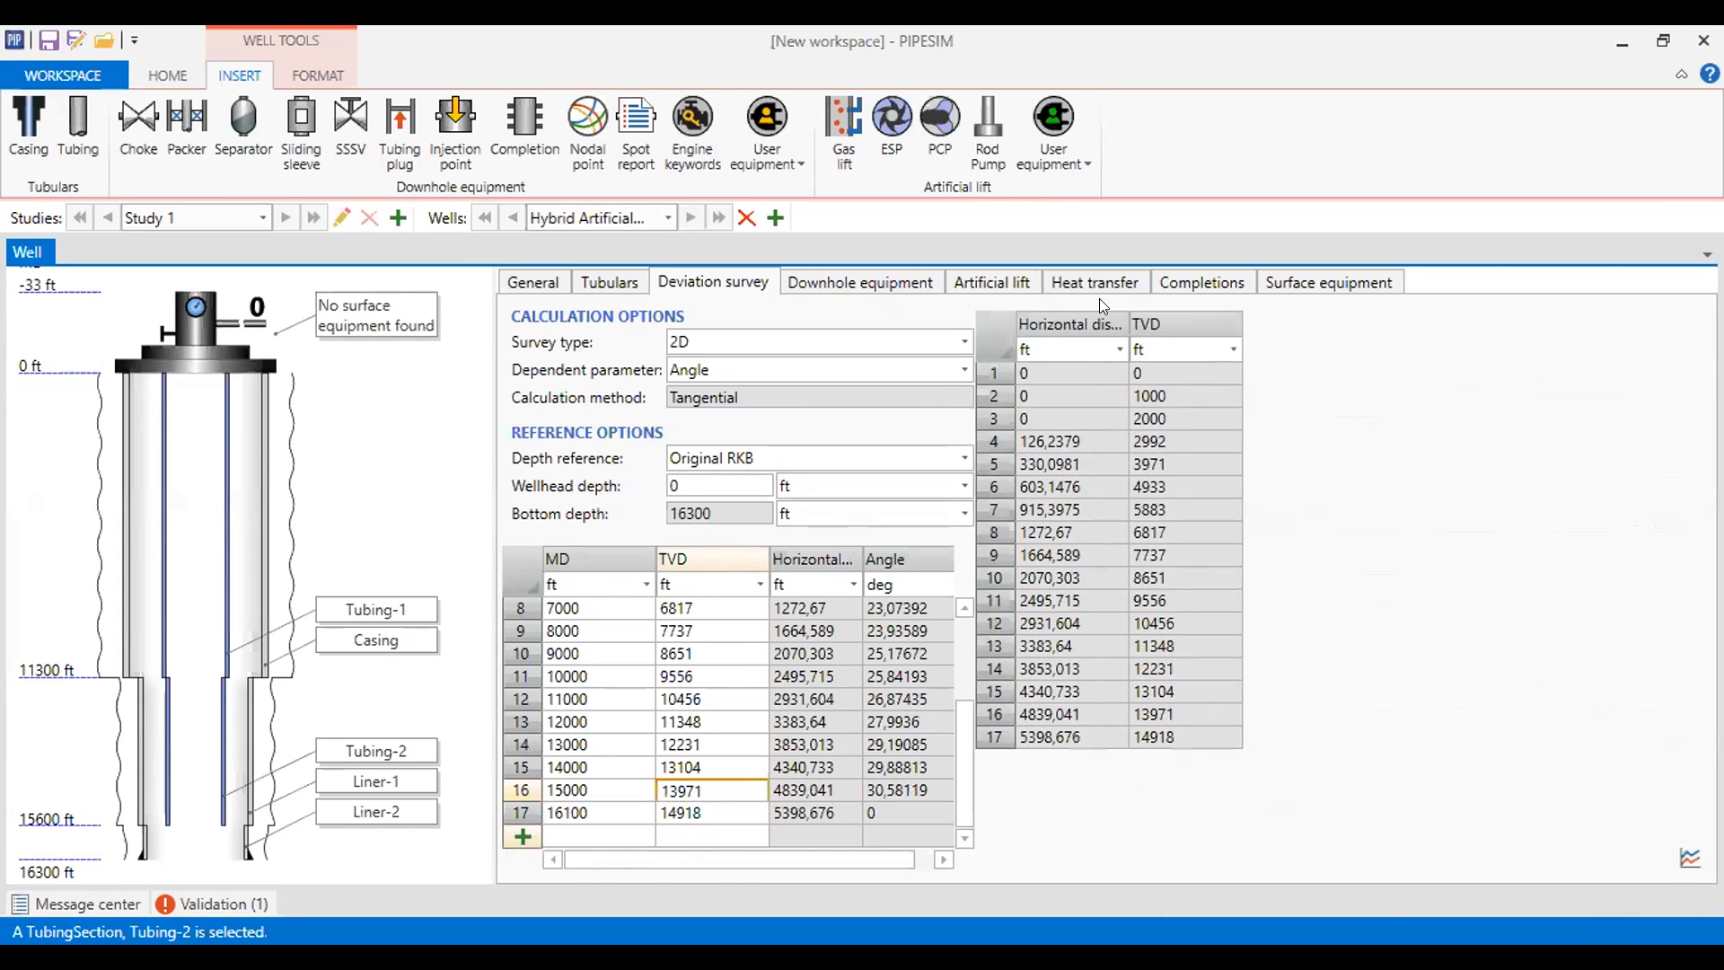
pyautogui.click(996, 334)
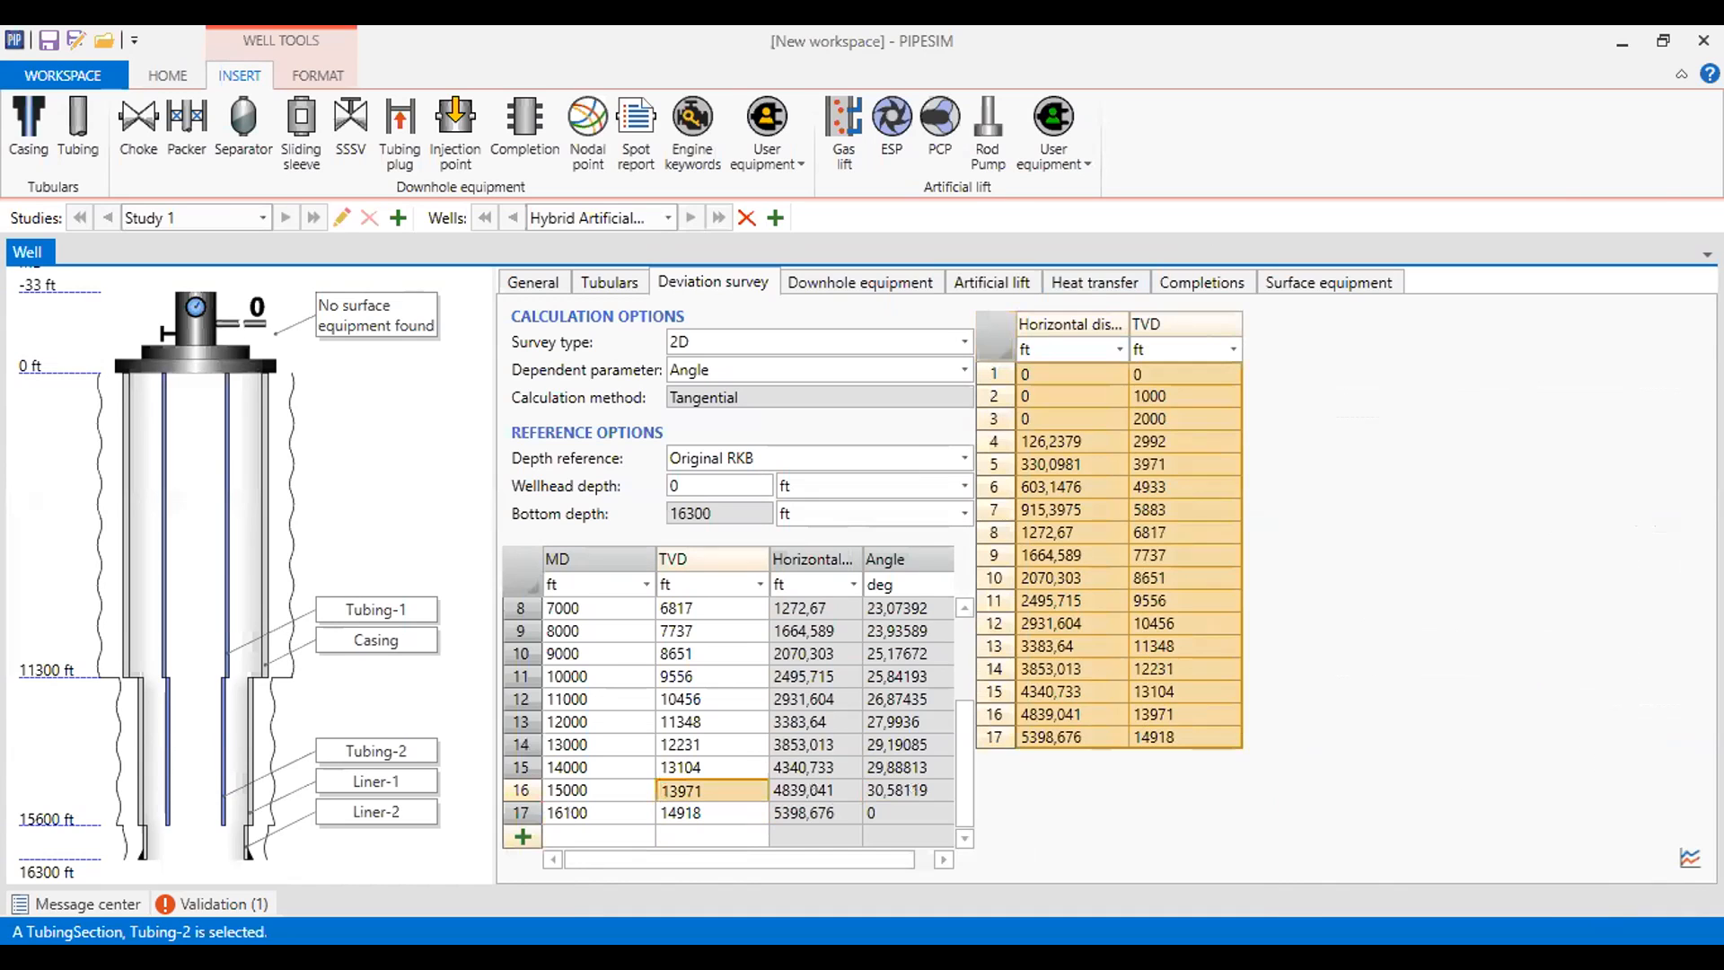
pyautogui.click(1690, 859)
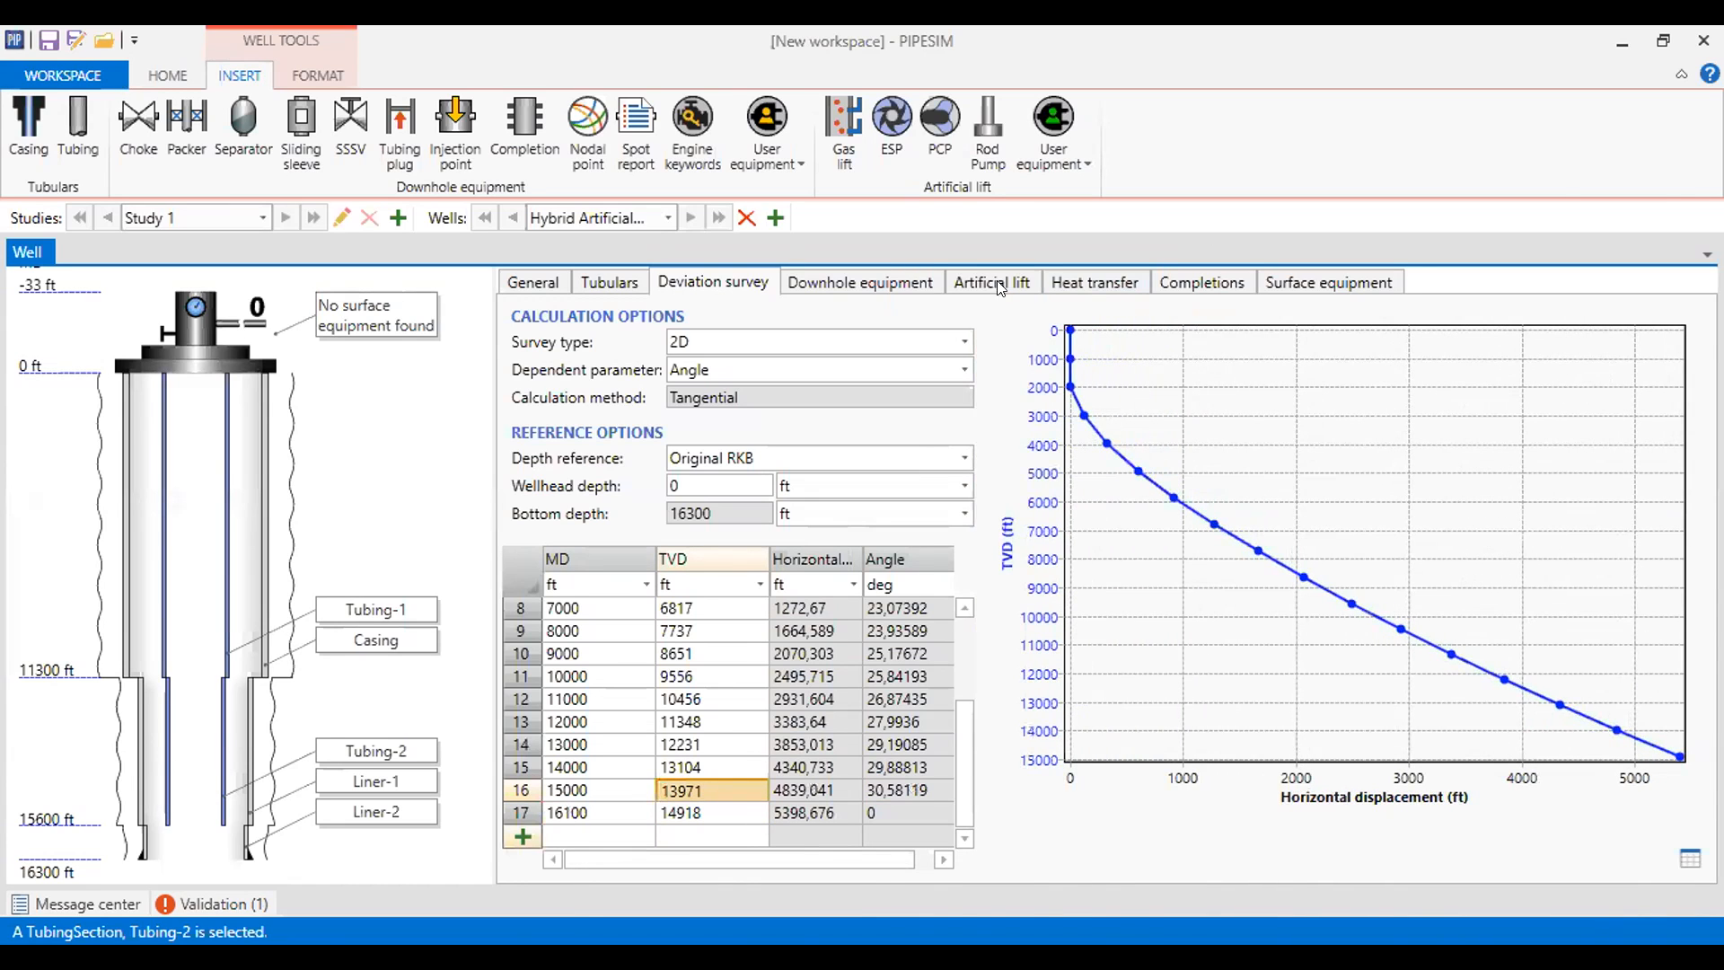
# - Add a packer to the downhole equipment, name it Packer and set its measured depth to 15590 ft
pyautogui.click(894, 278)
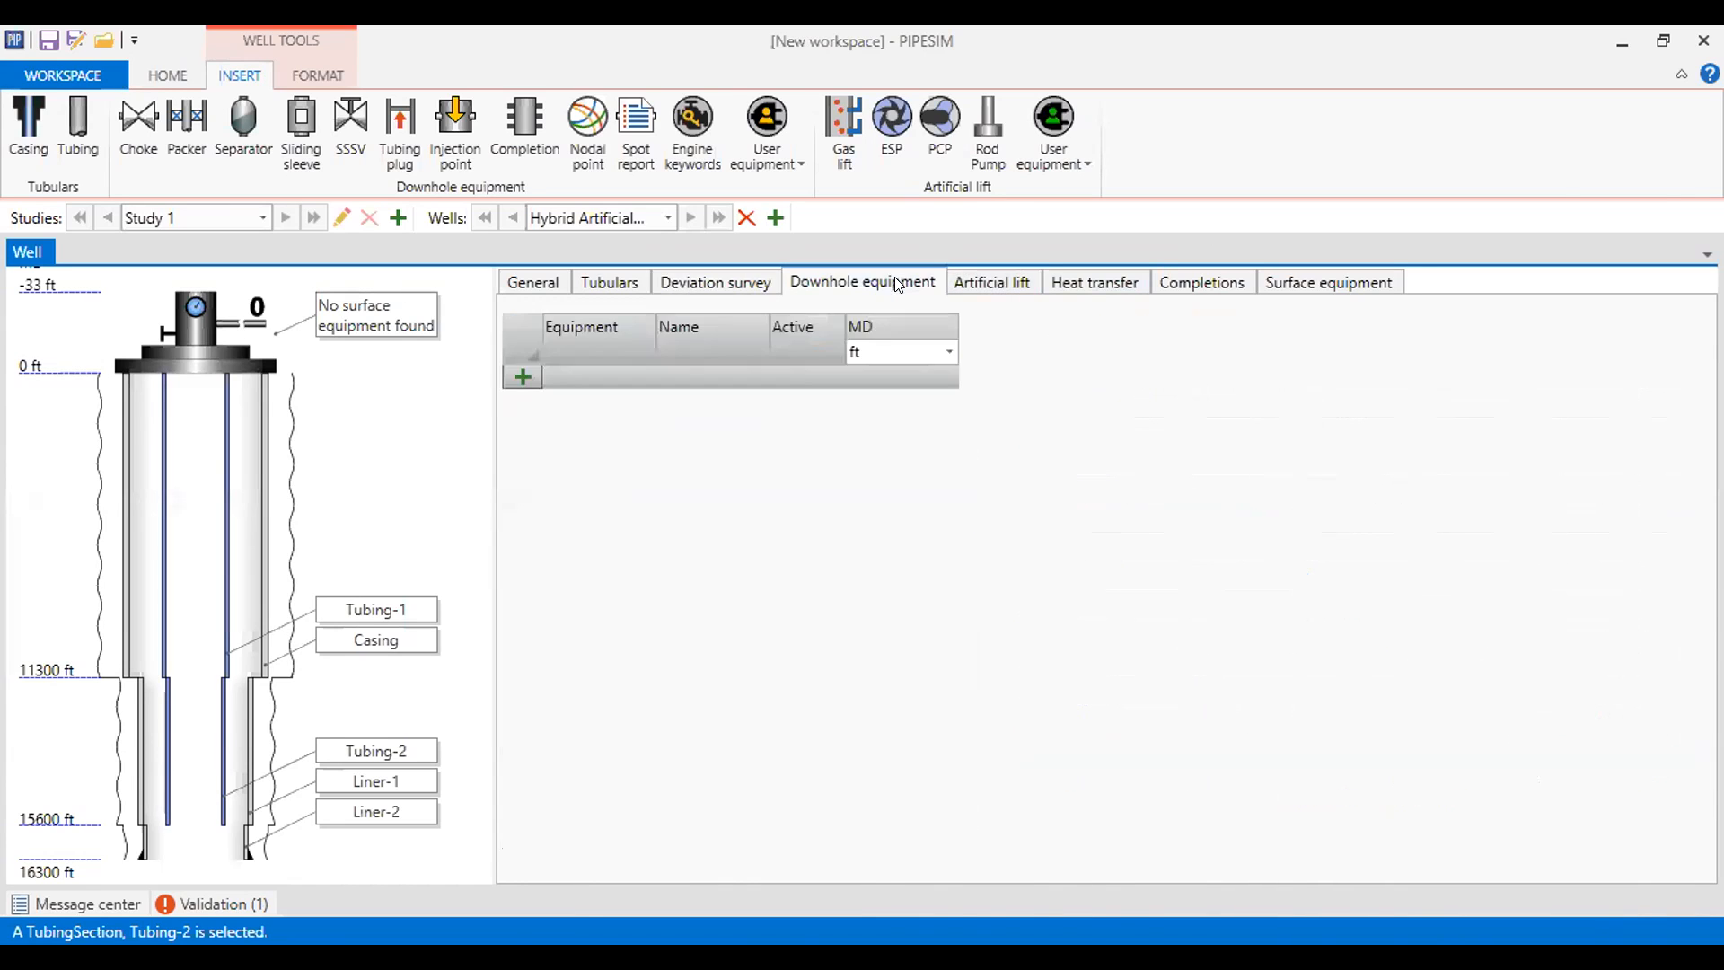
pyautogui.click(531, 377)
pyautogui.click(729, 377)
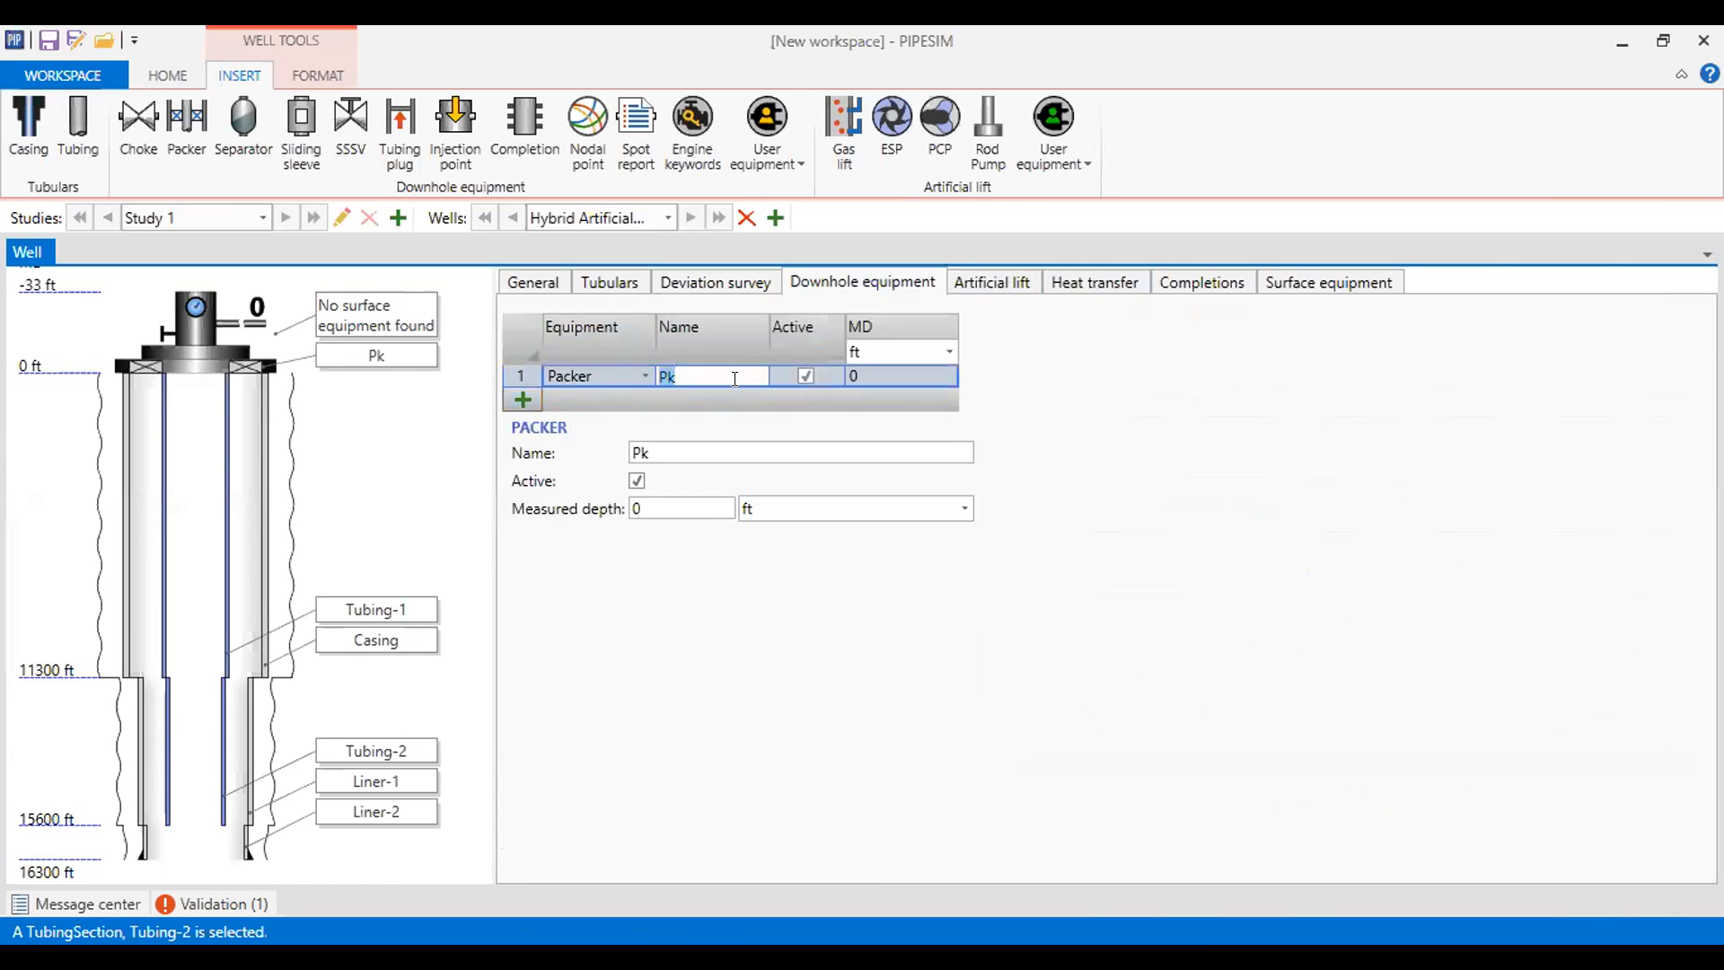
pyautogui.write('Packer')
pyautogui.click(887, 372)
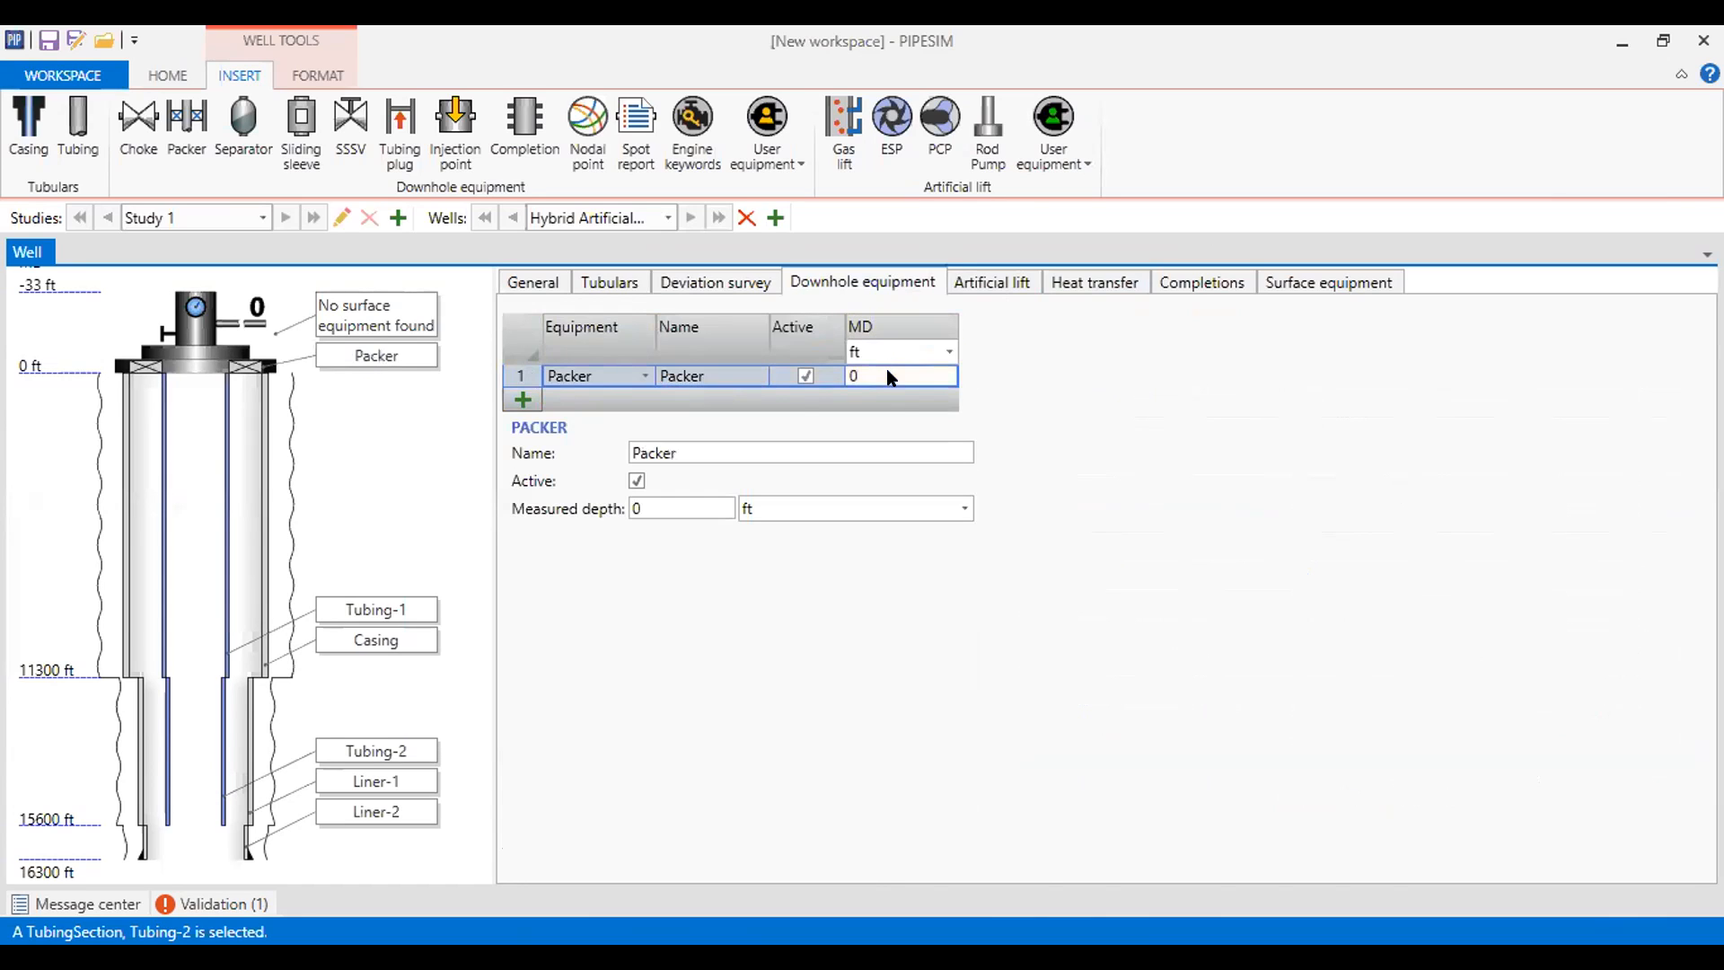
pyautogui.write('15590')
pyautogui.press('Return')
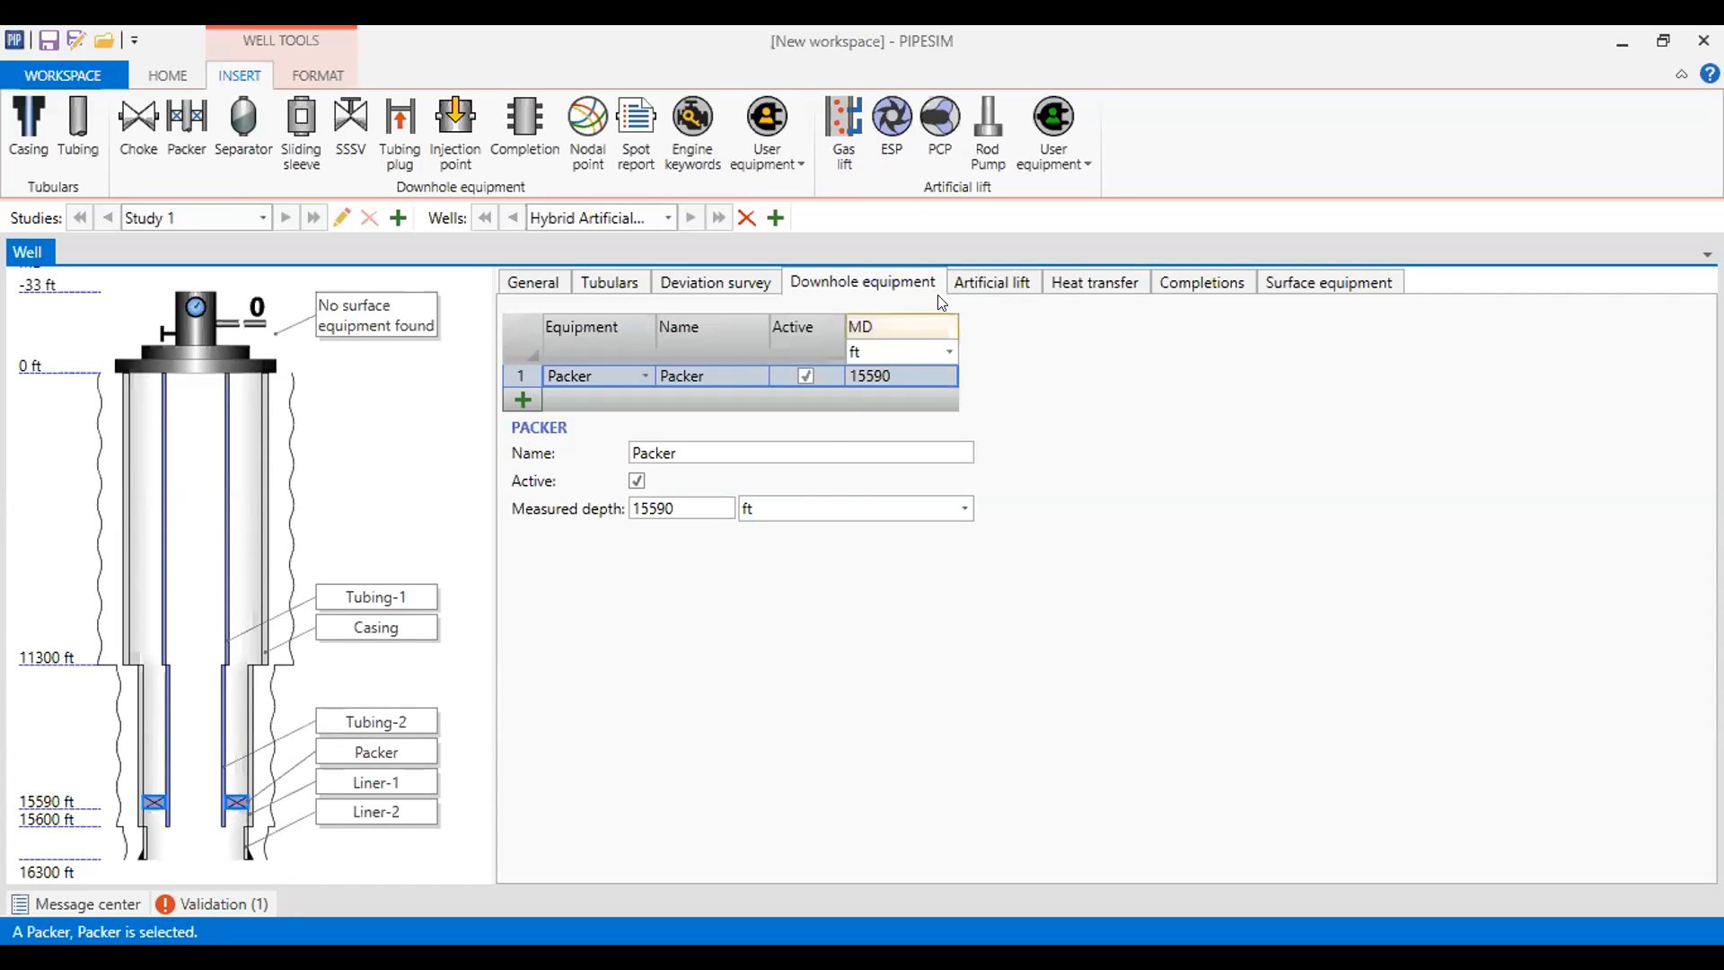
# - Add a gas lift injection point named Gas Lift with an injection gas rate of 2,74 mmscf/d, widening the injection basis column
pyautogui.click(973, 282)
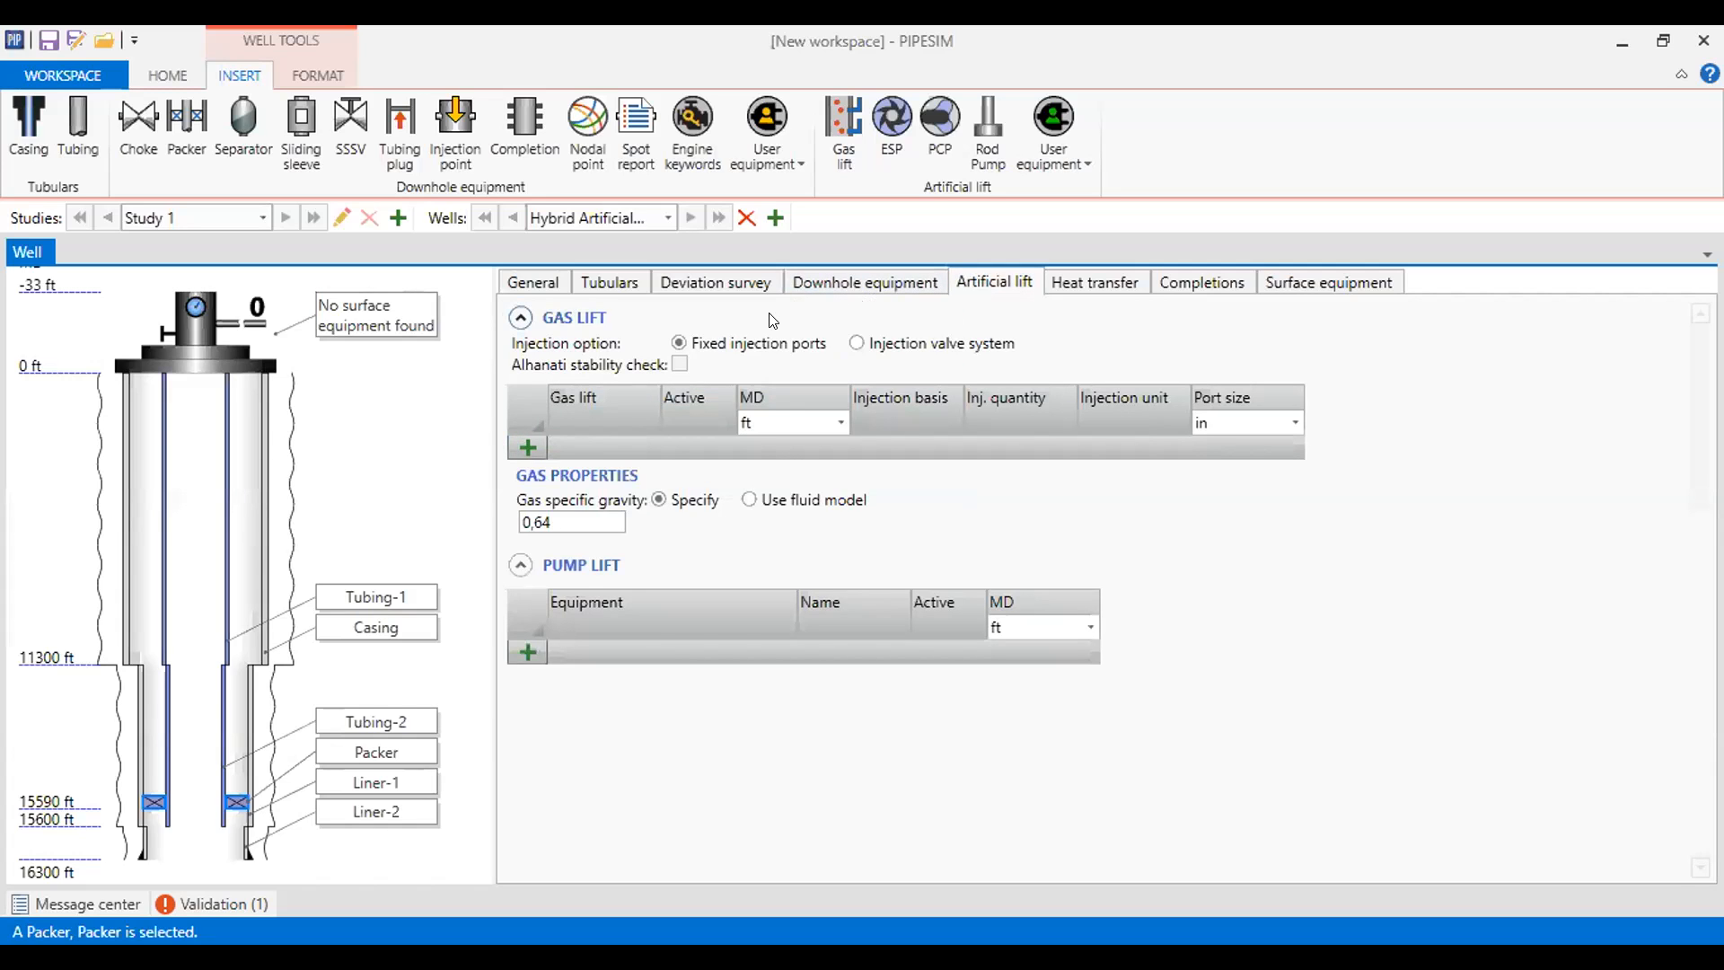
pyautogui.click(528, 447)
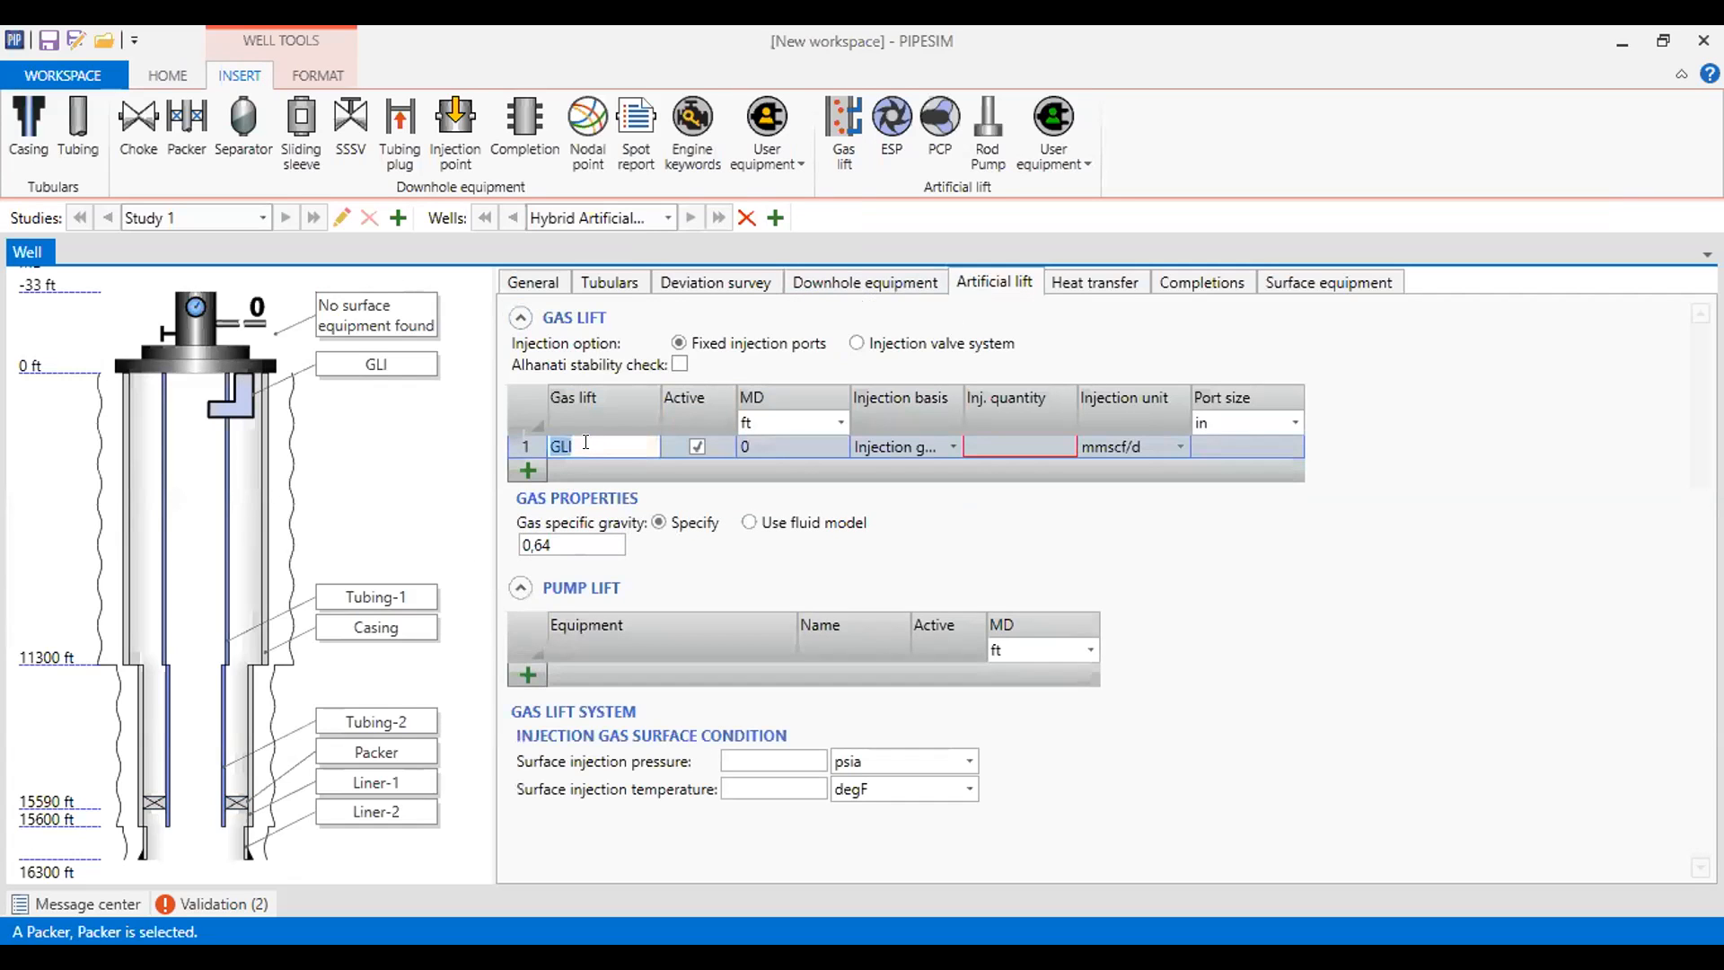
pyautogui.write('Gas Lift')
pyautogui.moveTo(963, 422); pyautogui.dragTo(1033, 422)
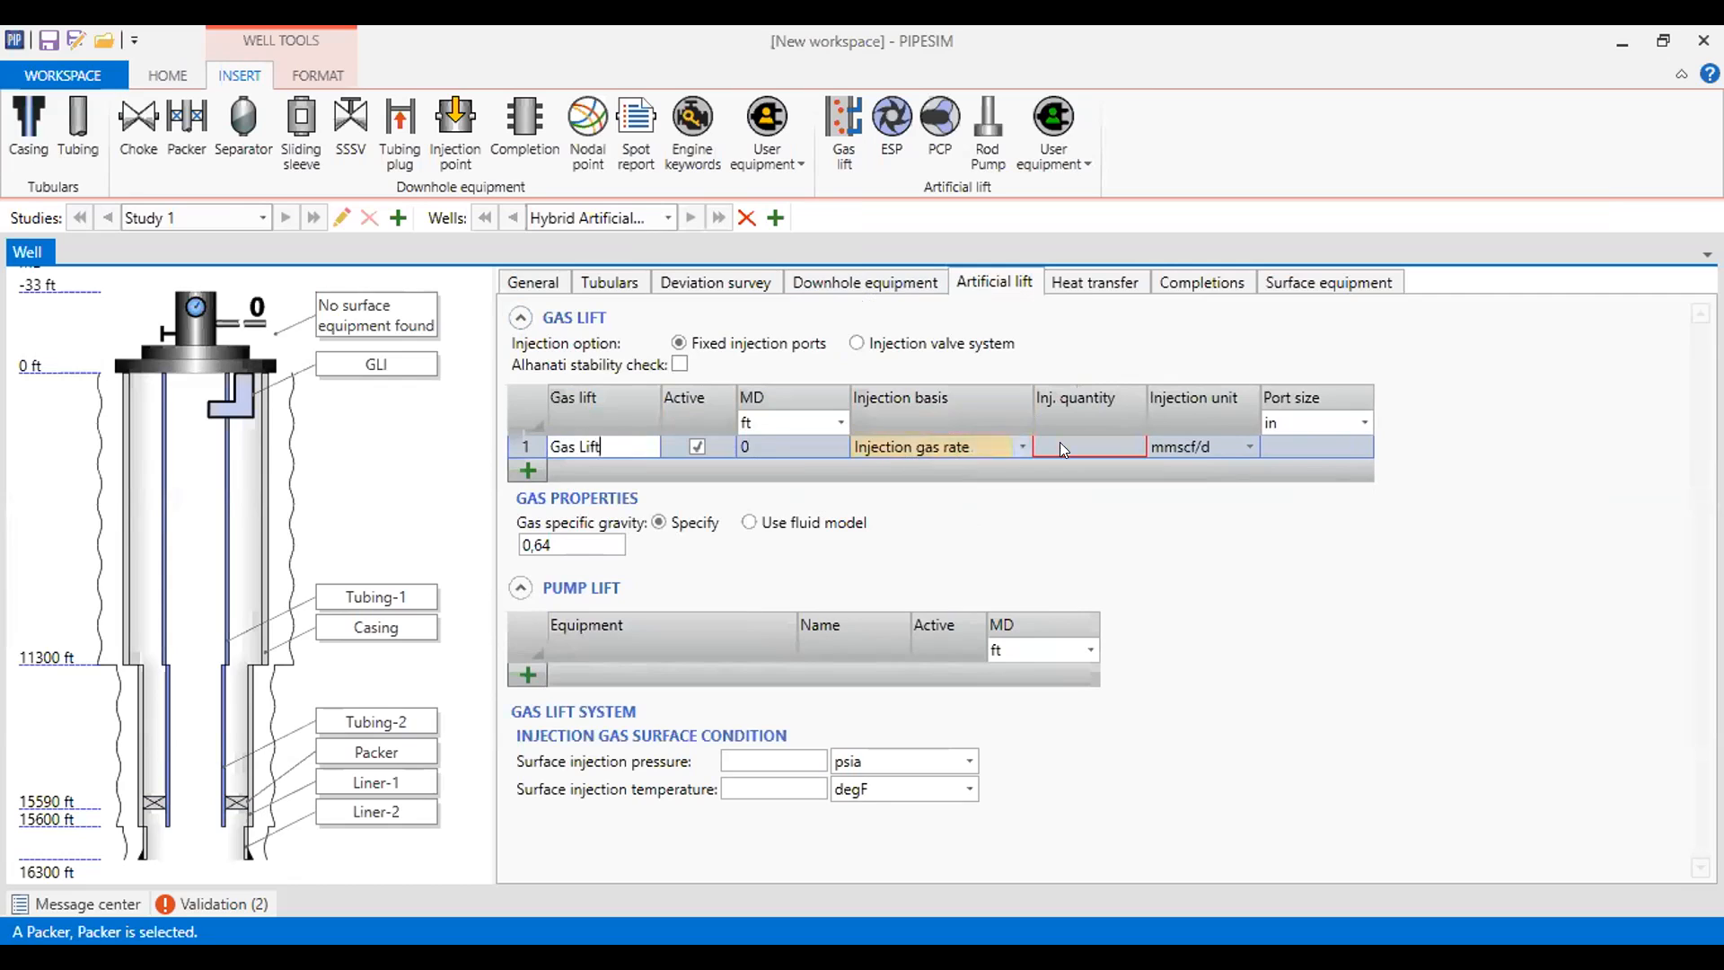
pyautogui.click(1091, 445)
pyautogui.write('2,74')
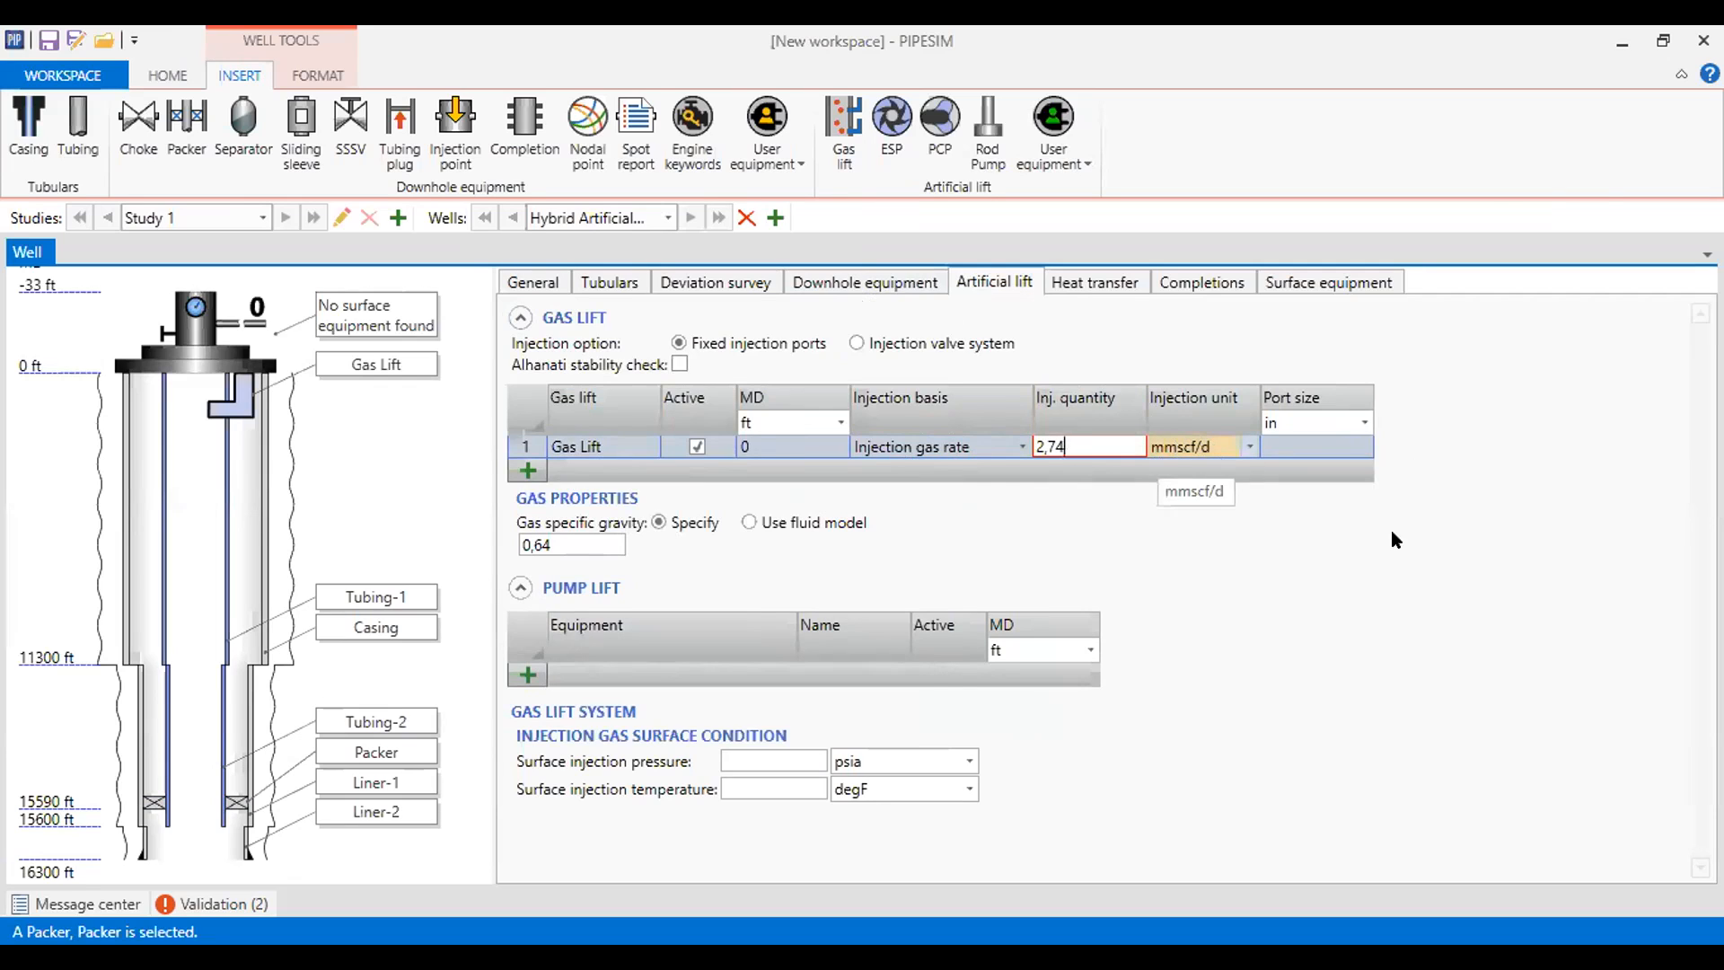
pyautogui.press('Return')
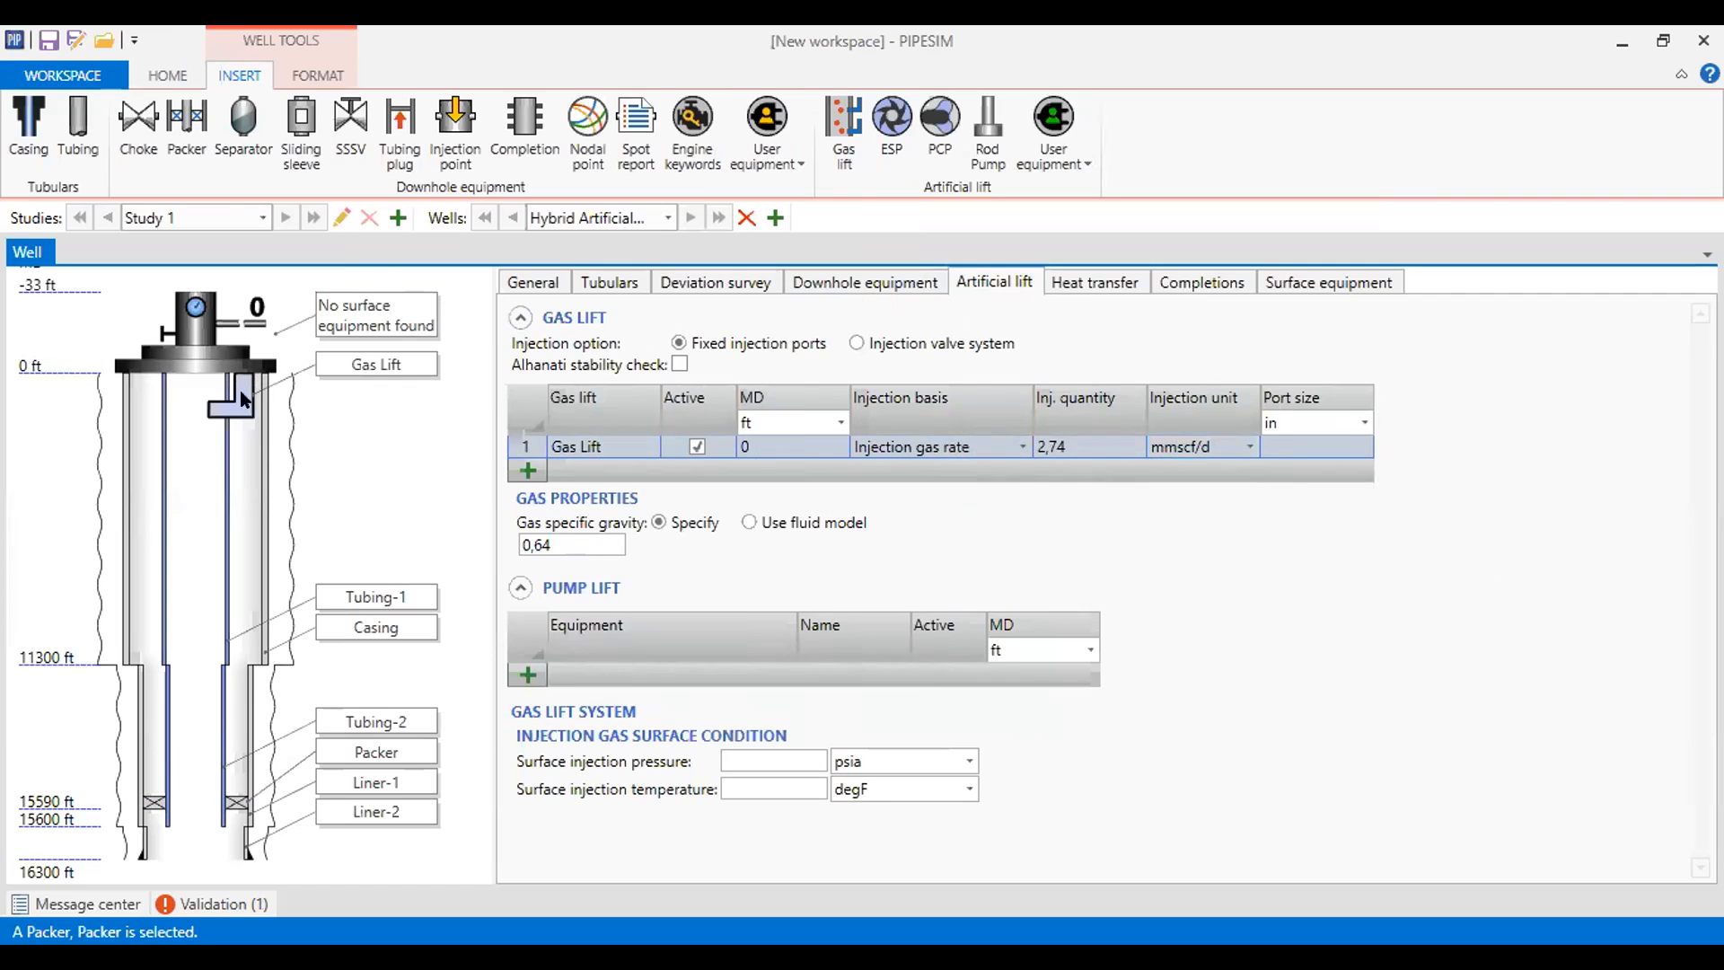
# - Set the gas lift injection point's measured depth to 15000 ft
pyautogui.click(808, 446)
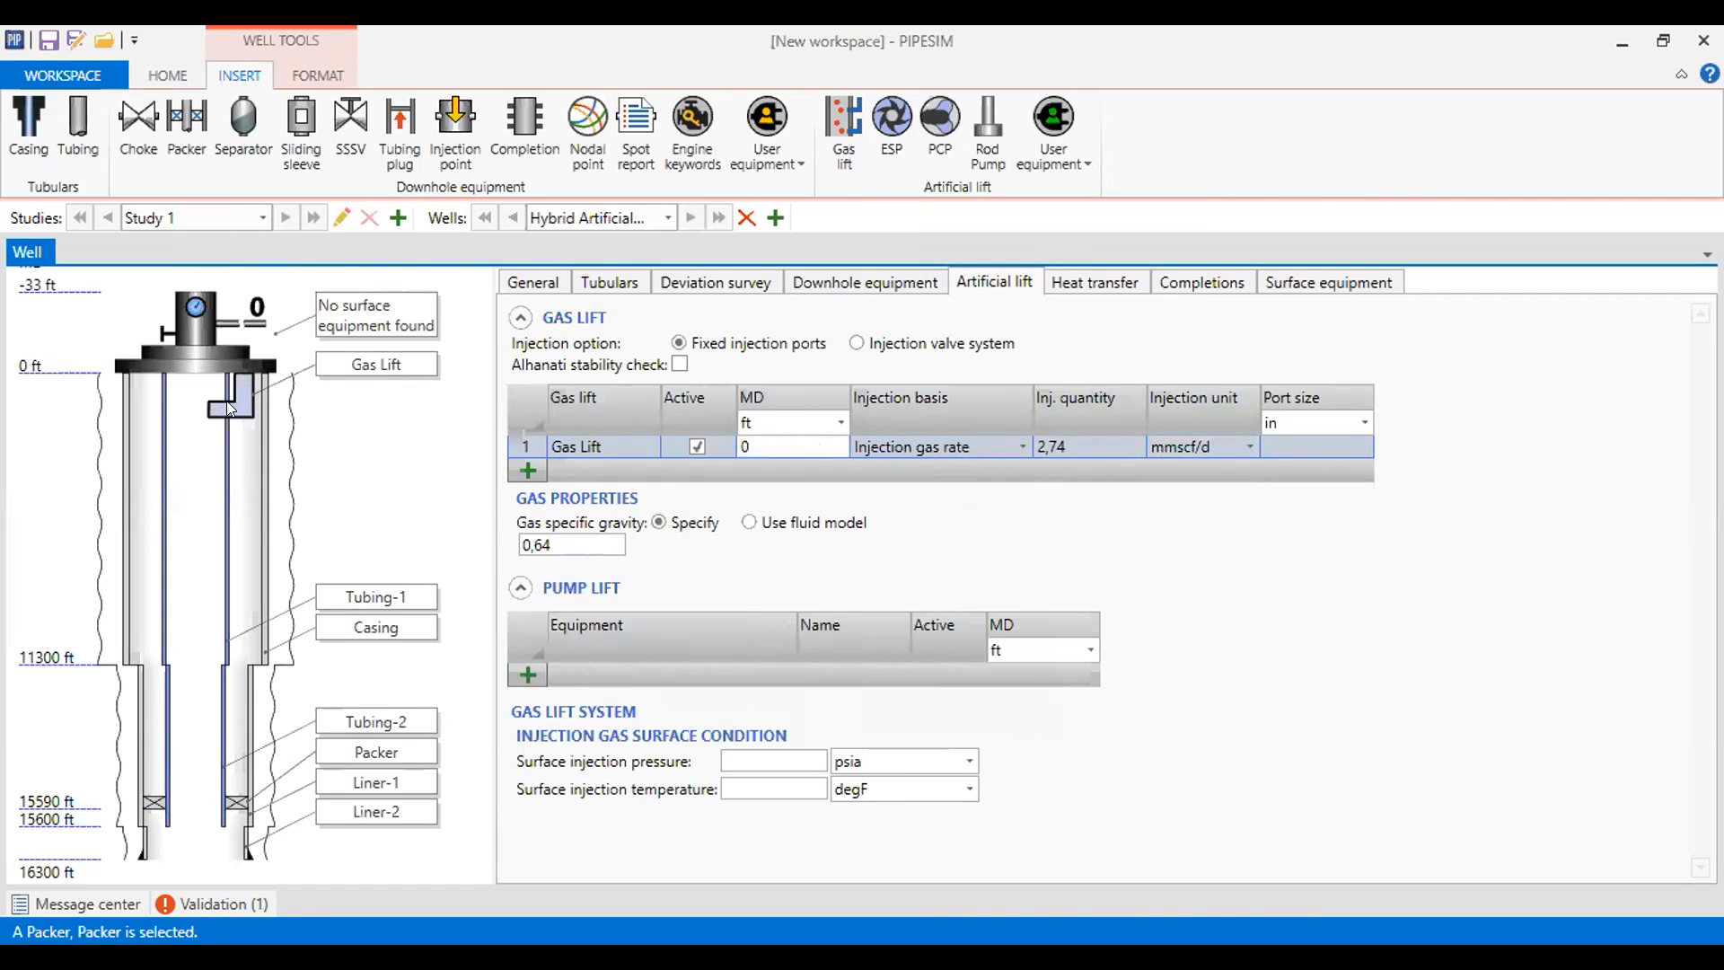
pyautogui.doubleClick(773, 447)
pyautogui.write('15000')
pyautogui.click(585, 540)
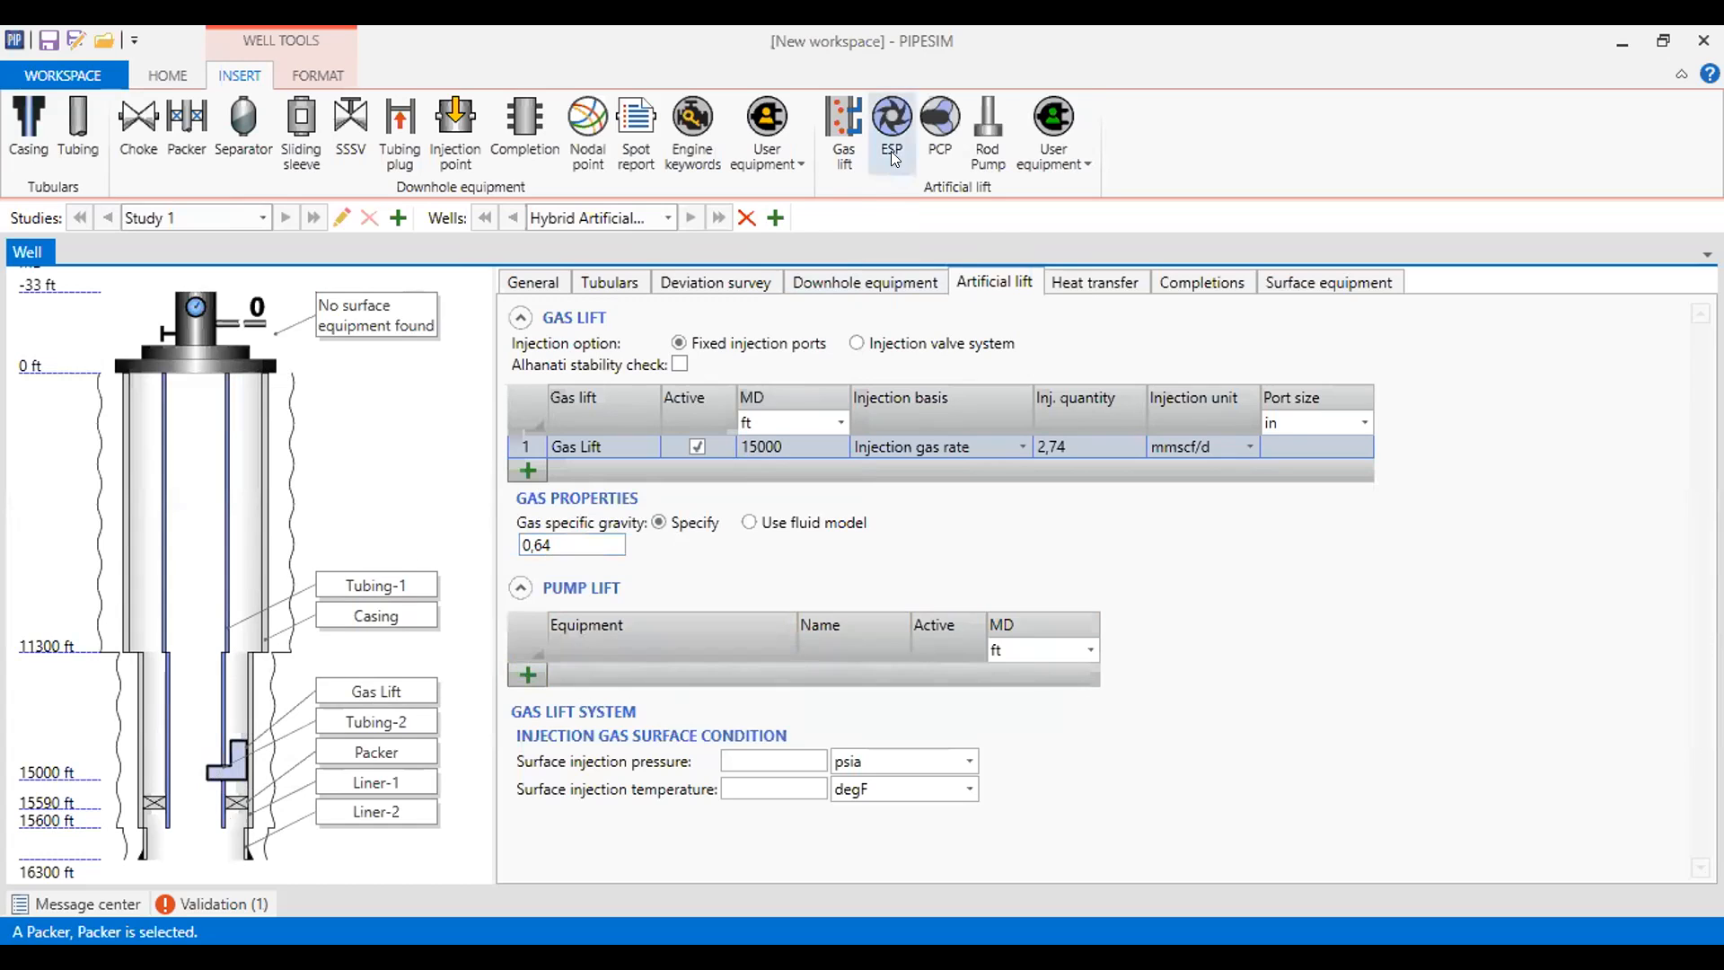
# - Insert an ESP near the lower end of the tubing and set its measured depth to 15600 ft
pyautogui.moveTo(356, 633); pyautogui.dragTo(289, 824)
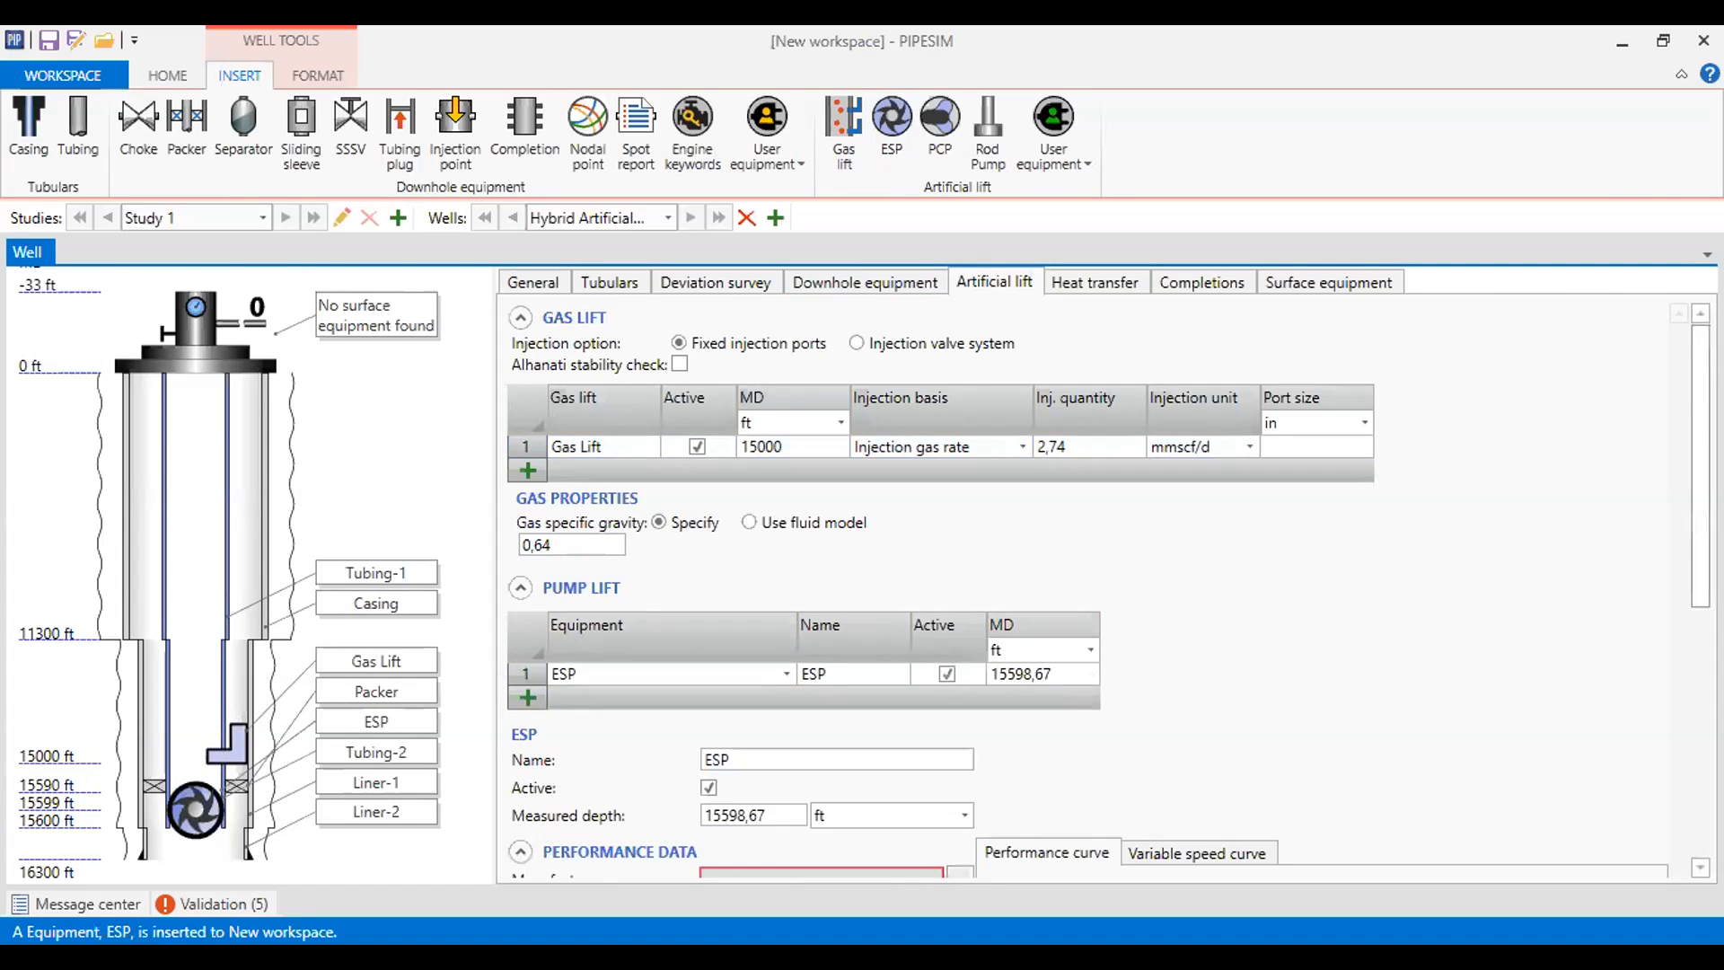
pyautogui.scroll(-4, 1686, 440)
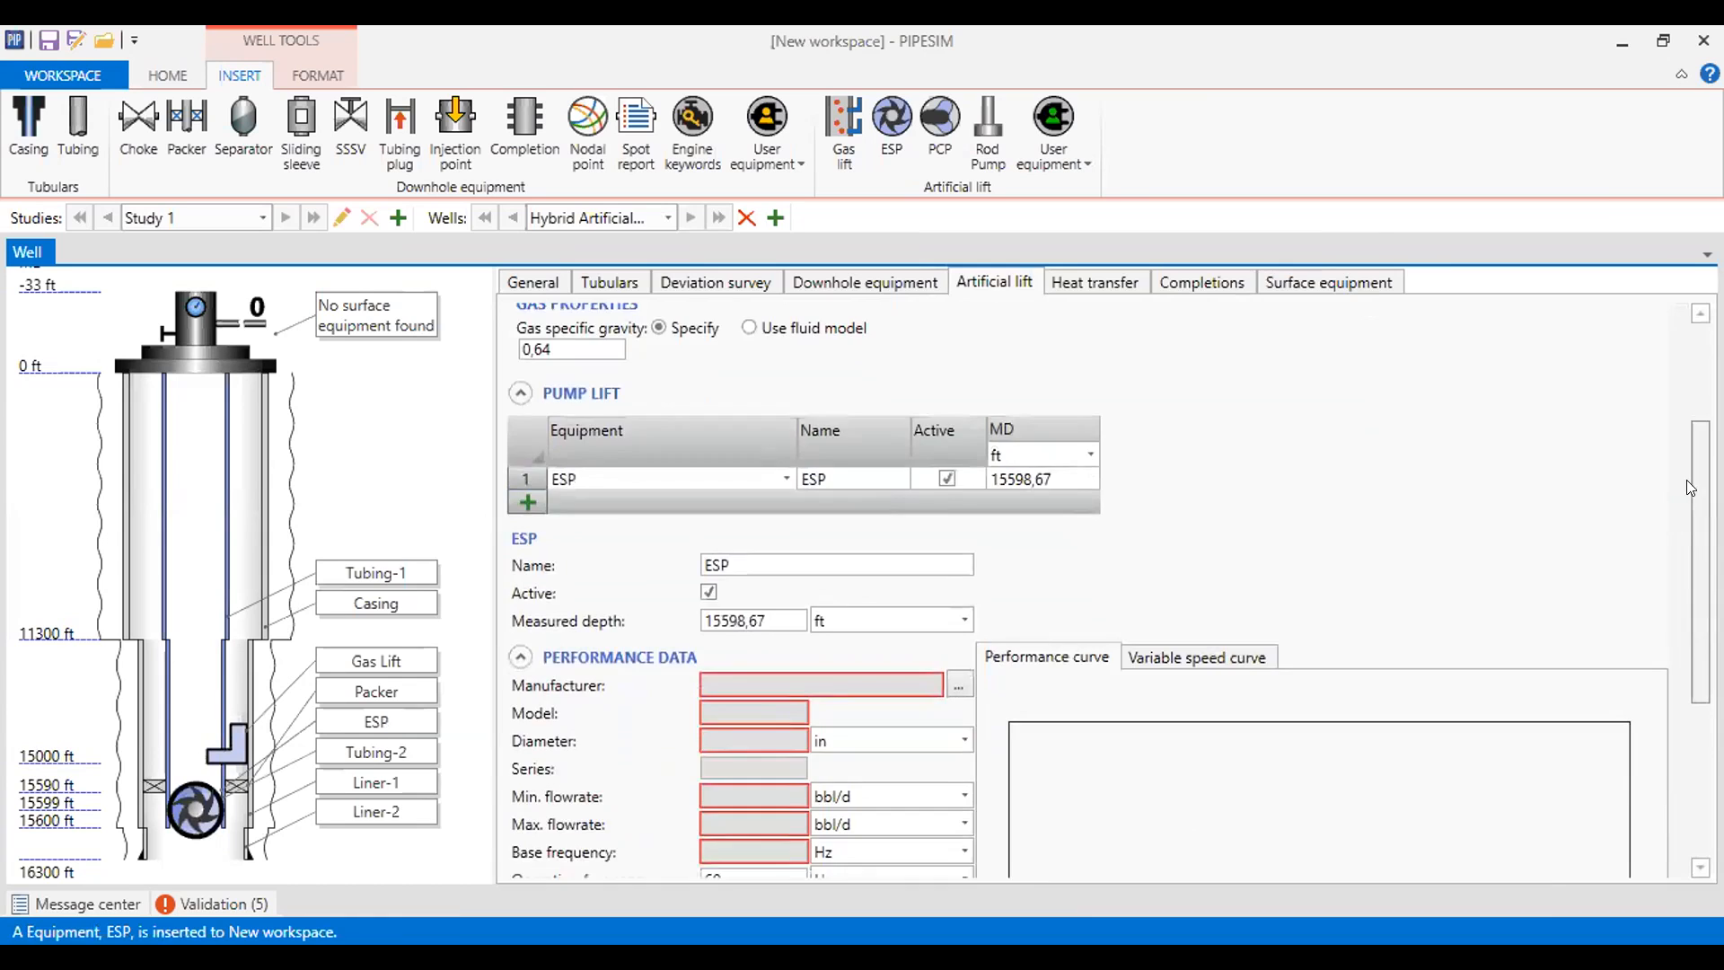
pyautogui.scroll(-2, 1686, 503)
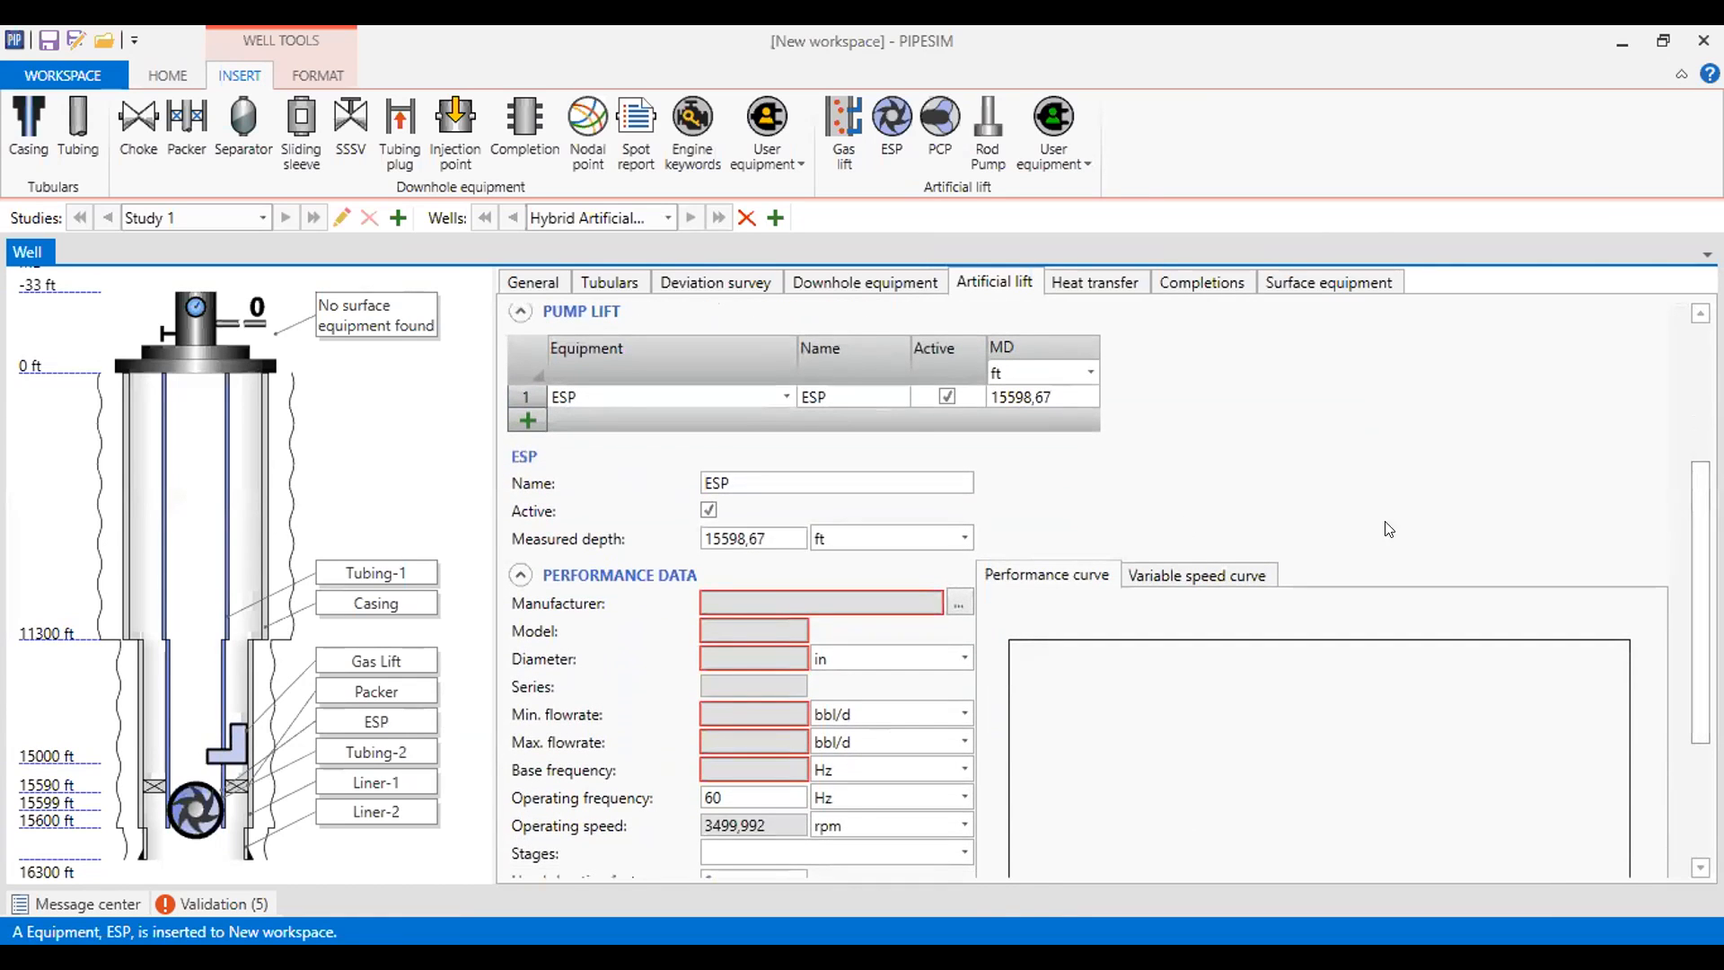
pyautogui.click(1050, 395)
pyautogui.write('15600')
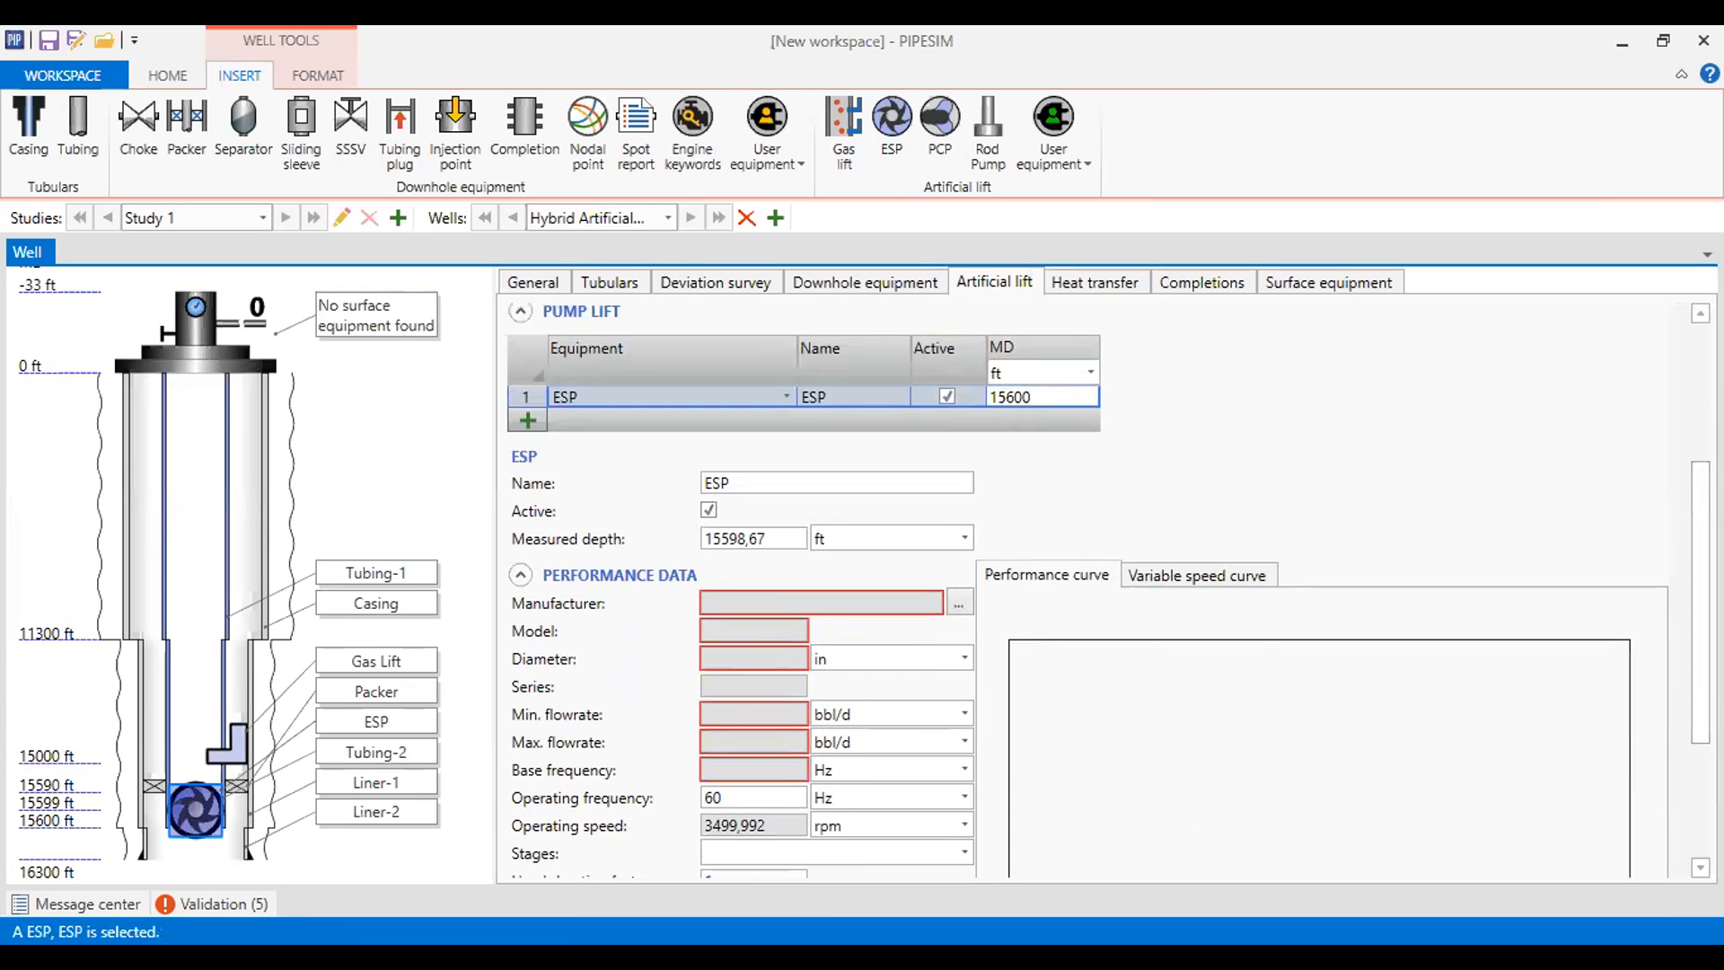
pyautogui.click(761, 483)
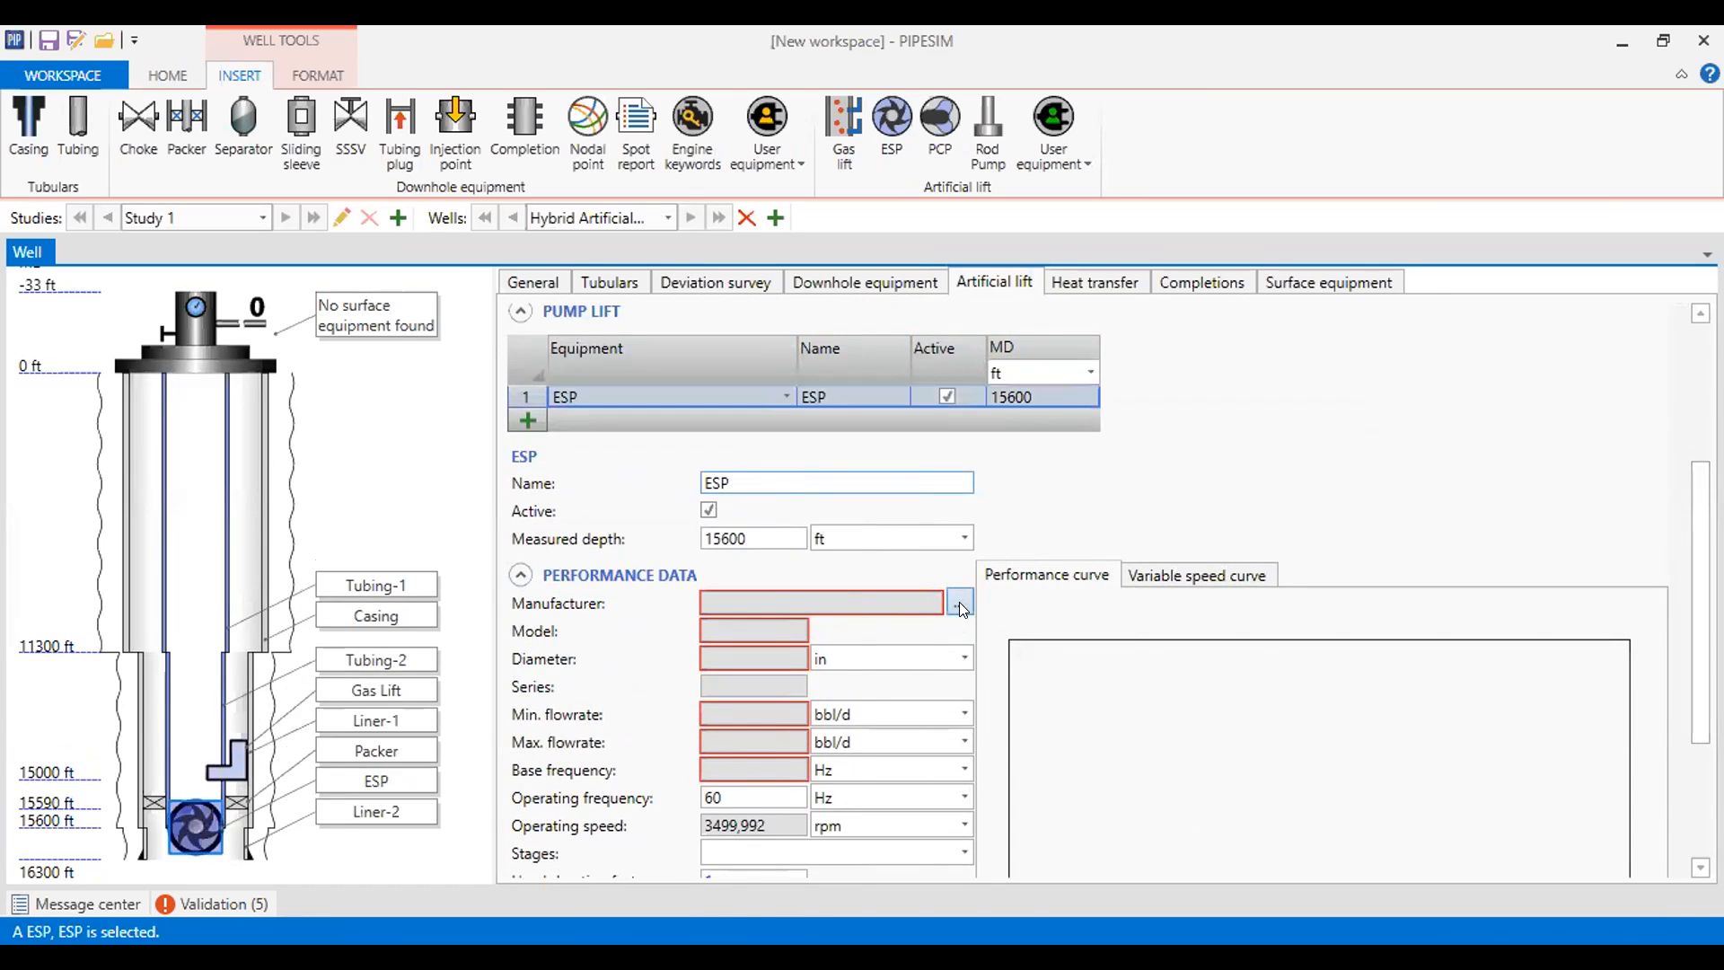
# - Search the ESP catalog for manufacturer reda and model sn8500, and clear the model filter
pyautogui.scroll(-3, 960, 395)
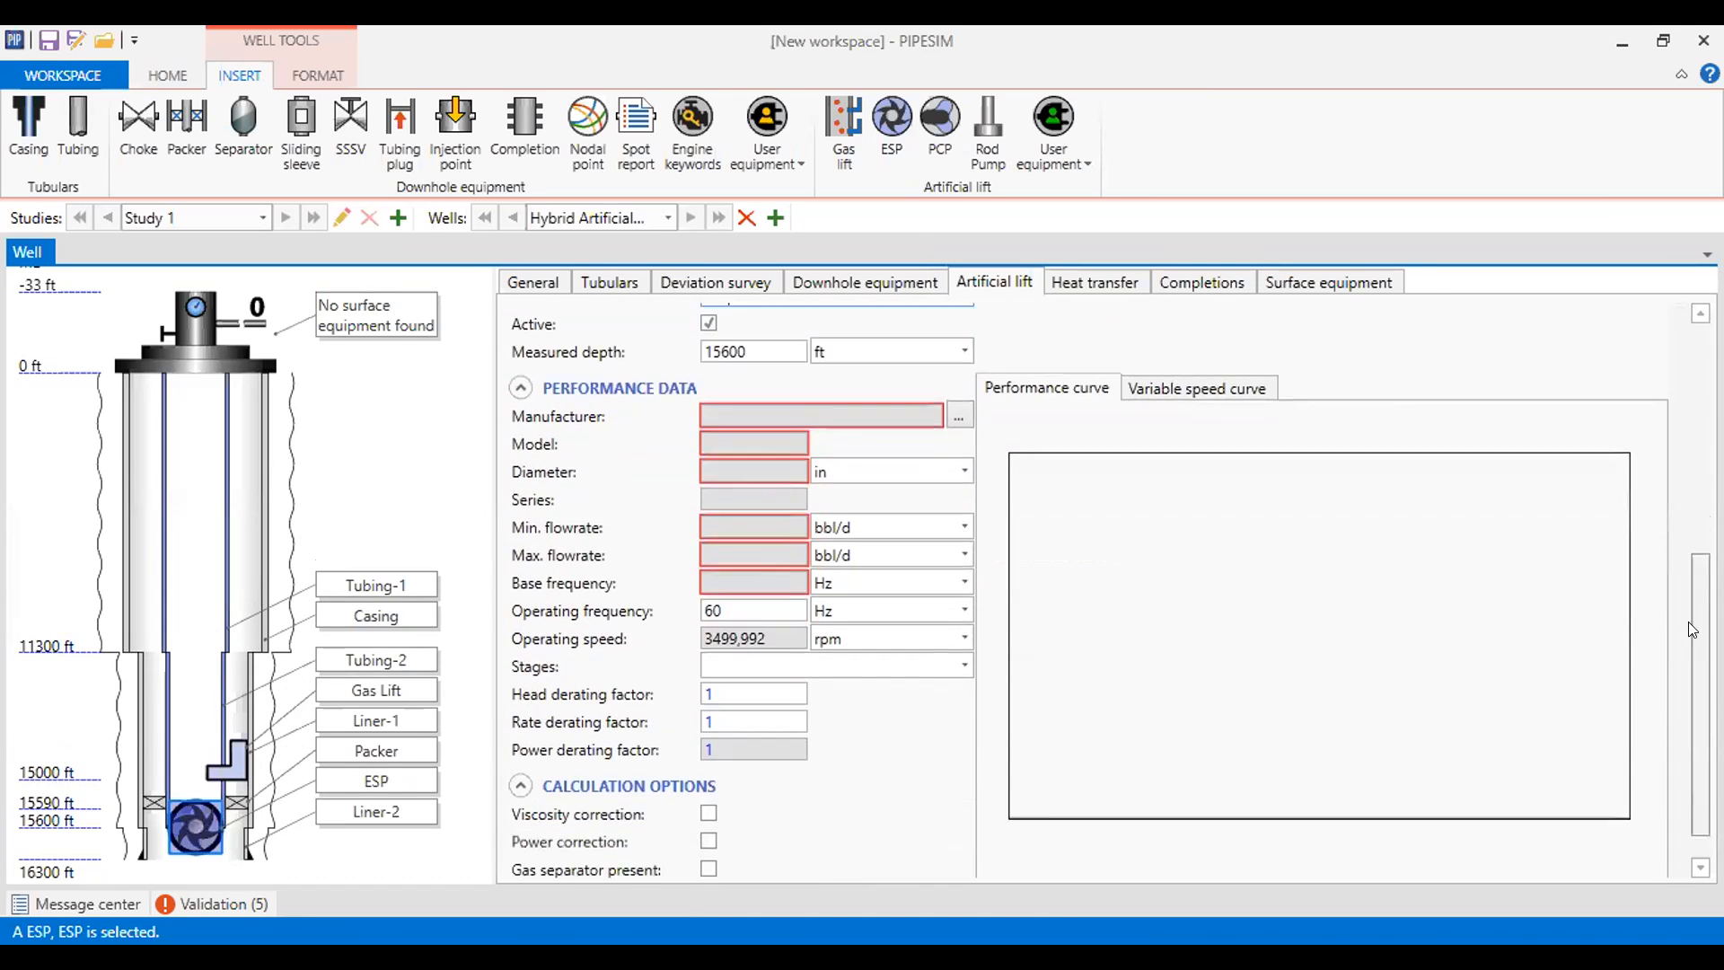
pyautogui.click(960, 395)
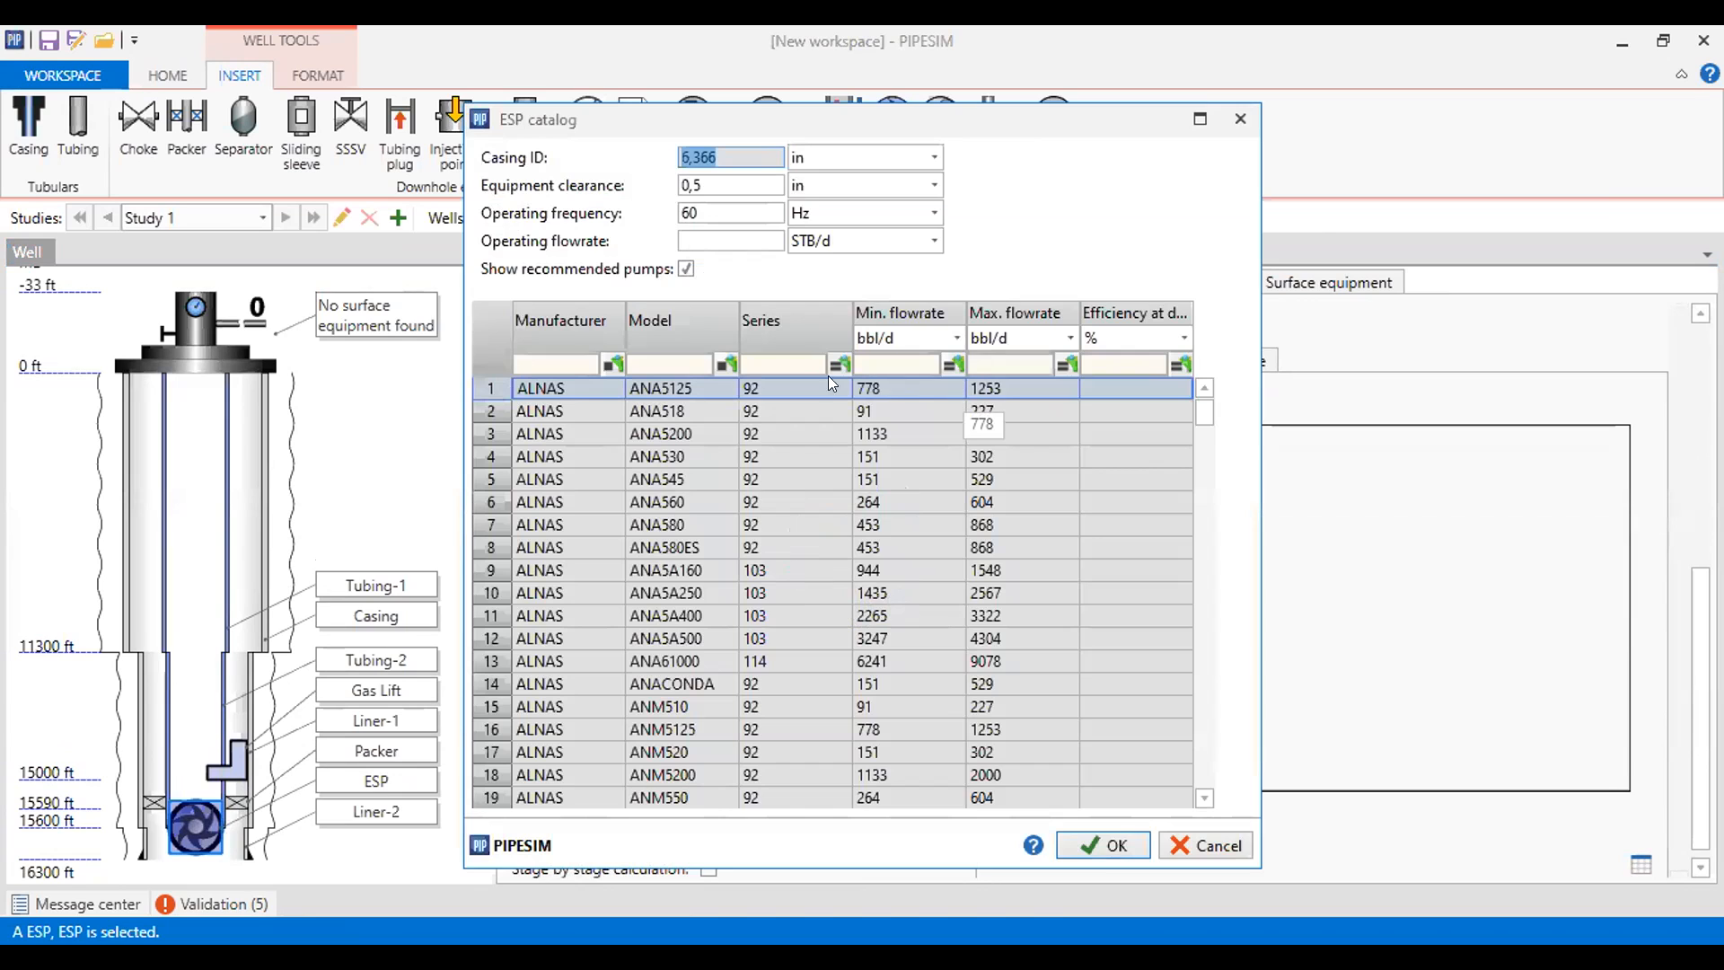
pyautogui.click(555, 362)
pyautogui.write('reda')
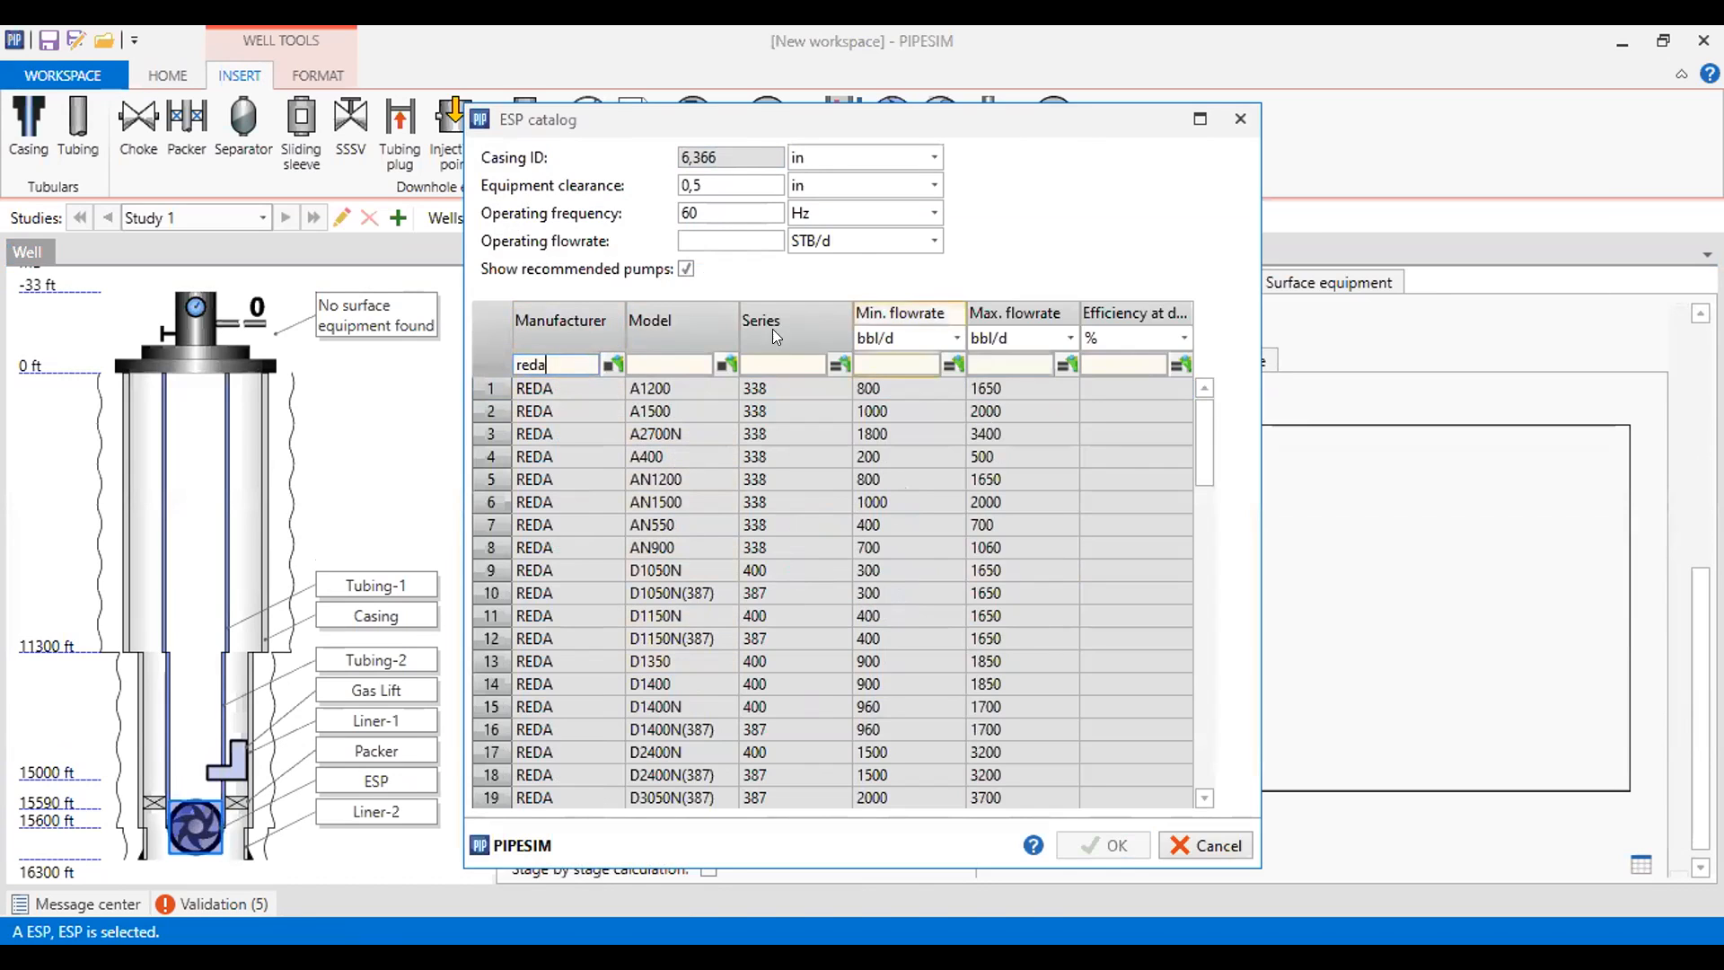
pyautogui.click(681, 365)
pyautogui.write('sn')
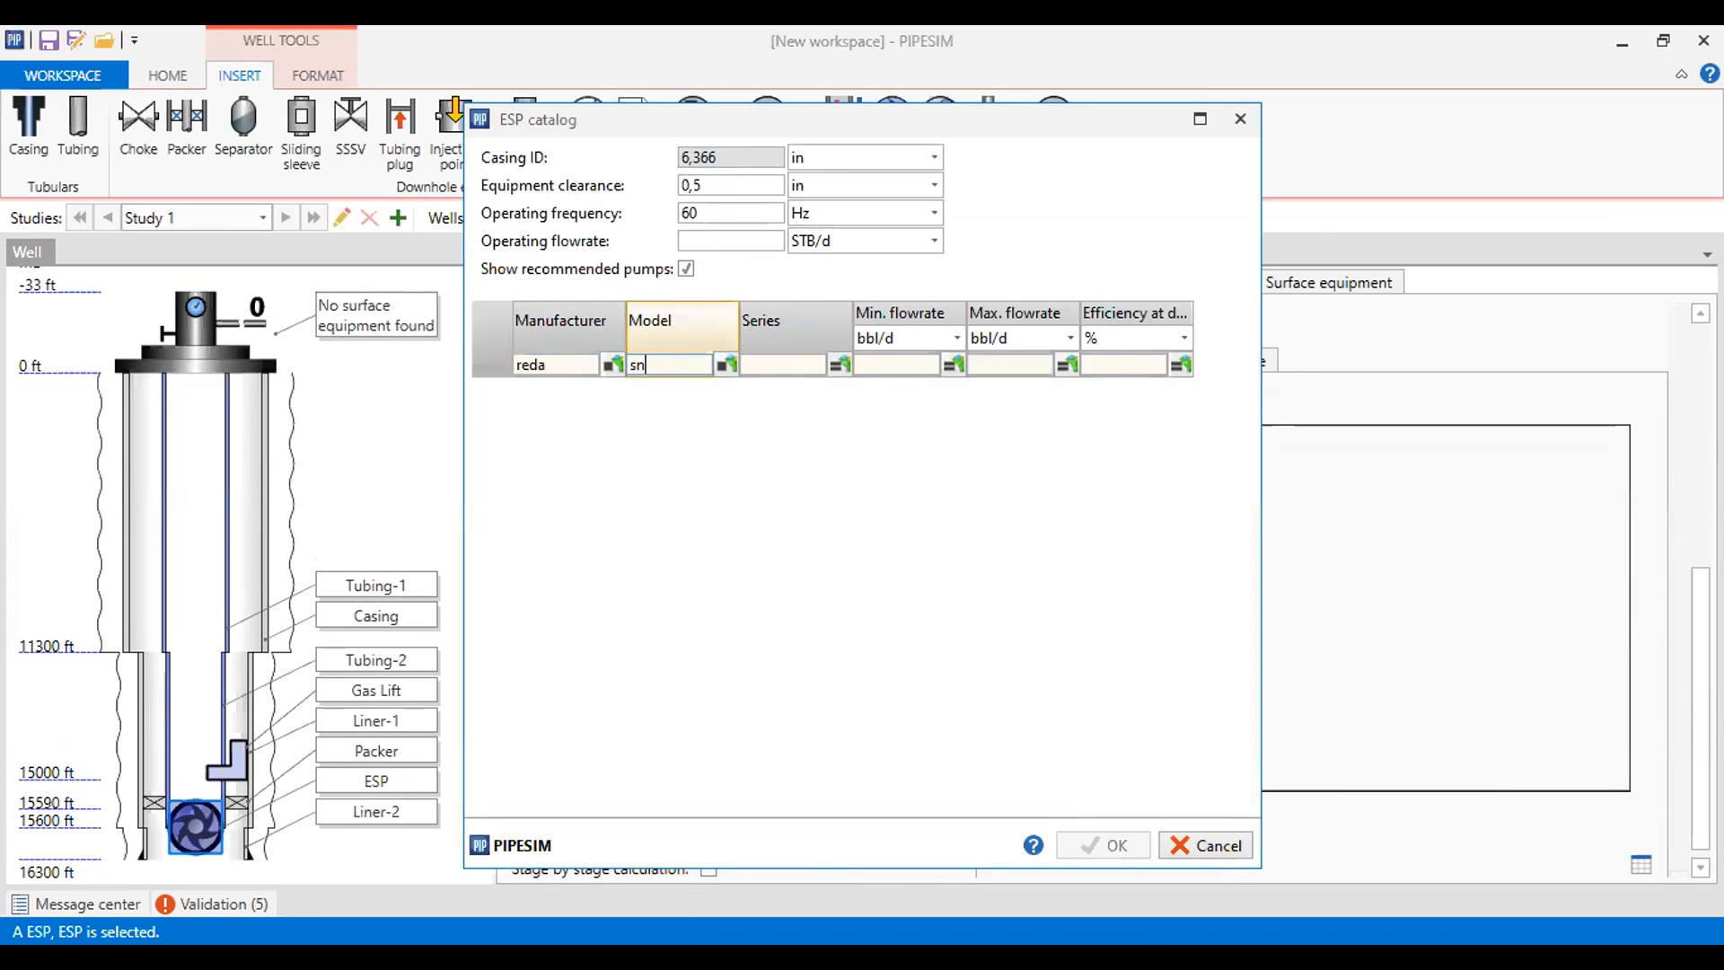
pyautogui.write('8500')
pyautogui.press('BackSpace')
pyautogui.press('BackSpace')
pyautogui.press('BackSpace')
pyautogui.press('BackSpace')
pyautogui.press('BackSpace')
pyautogui.press('BackSpace')
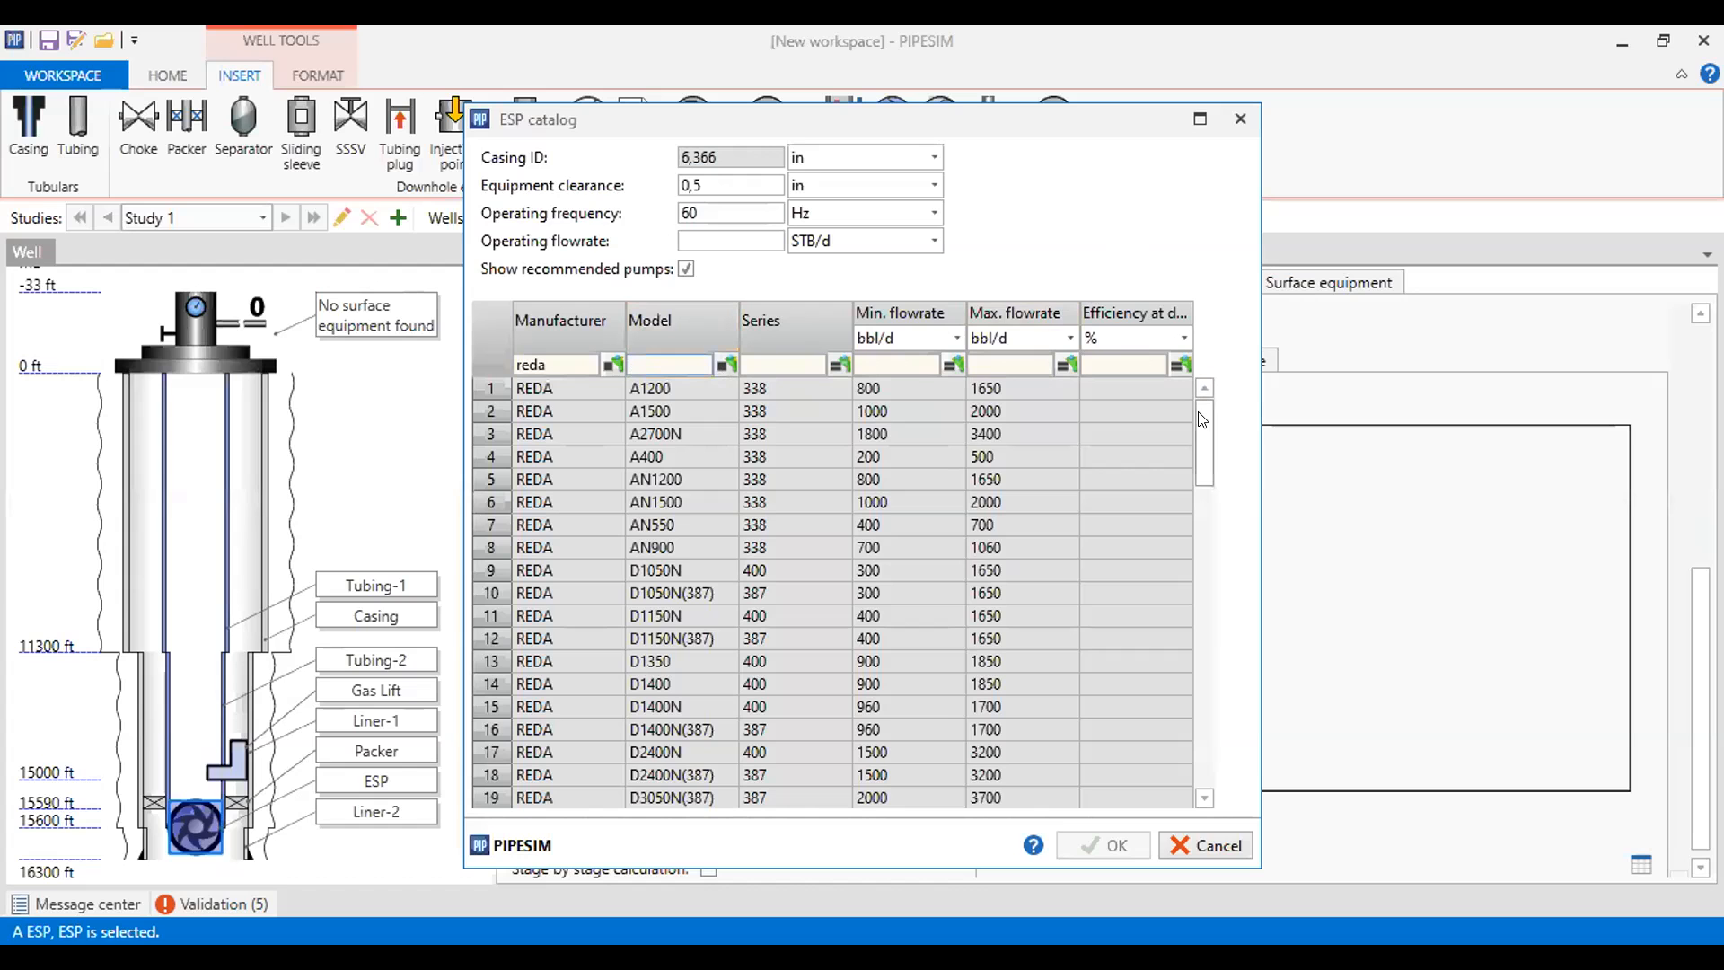
pyautogui.moveTo(1196, 421)
pyautogui.mouseDown()
pyautogui.moveTo(1162, 758)
pyautogui.moveTo(1197, 709)
pyautogui.moveTo(1194, 402)
pyautogui.mouseUp()
pyautogui.click(611, 362)
pyautogui.click(553, 381)
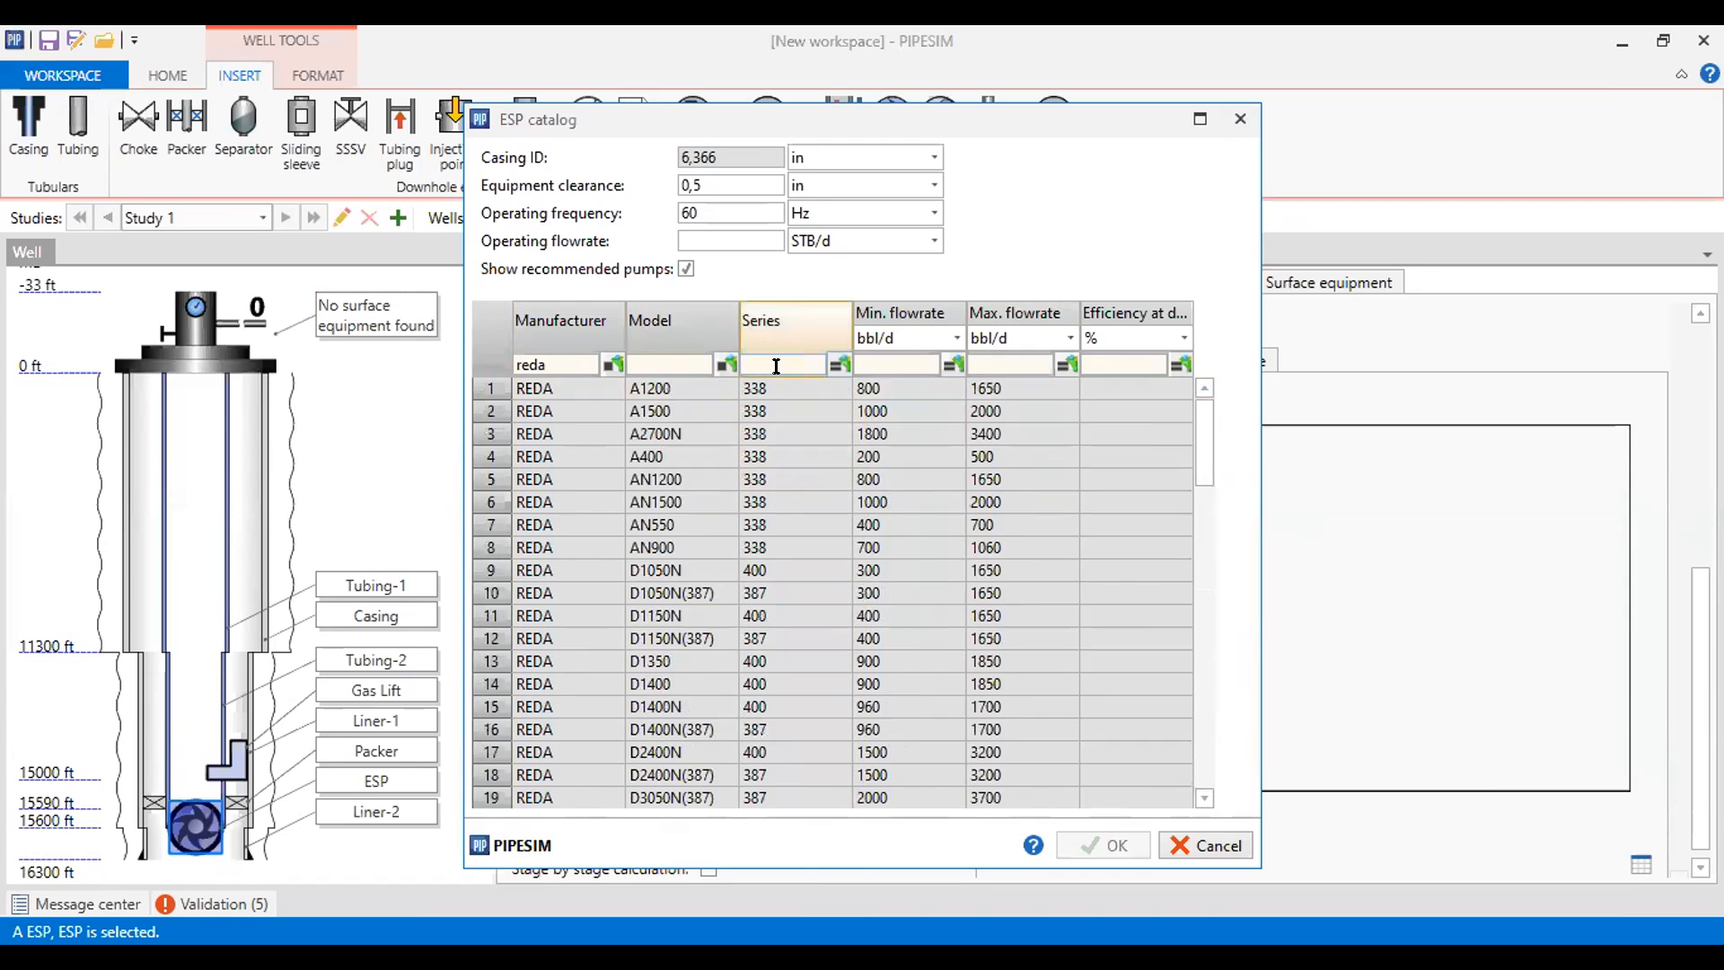
pyautogui.click(882, 364)
pyautogui.click(761, 364)
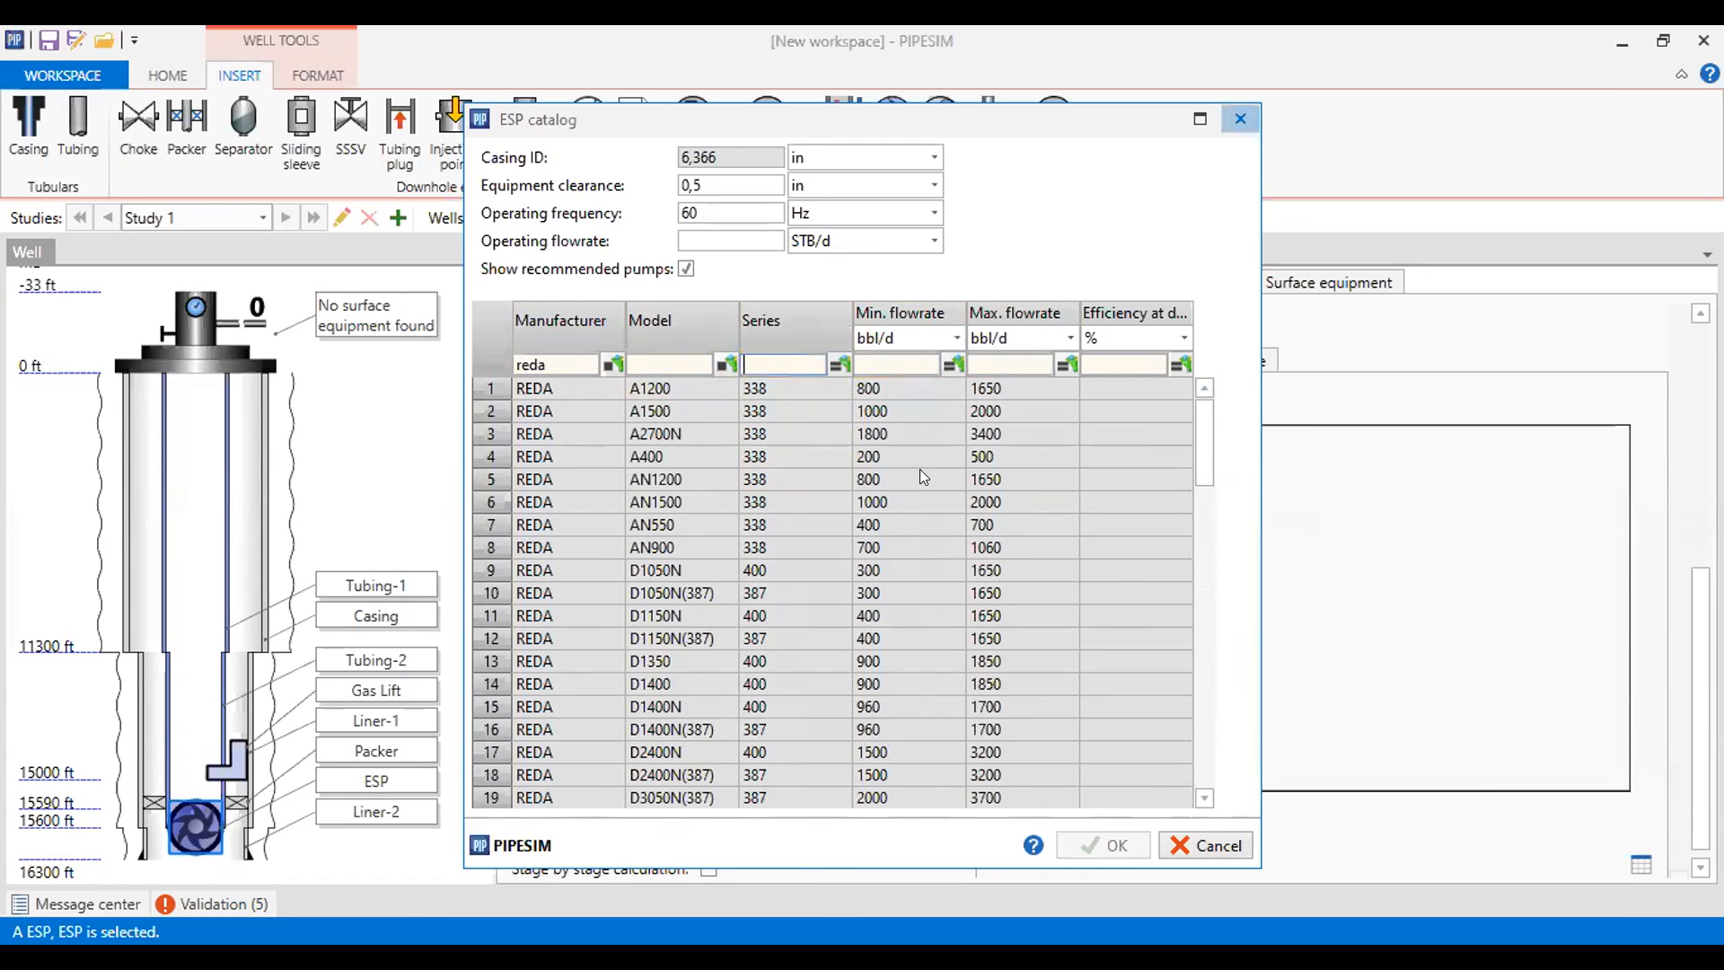
pyautogui.press('Escape')
# - Filter the ESP catalog by manufacturer REDA and assign the GN5600 series 540 pump to the ESP
pyautogui.click(959, 386)
pyautogui.click(560, 363)
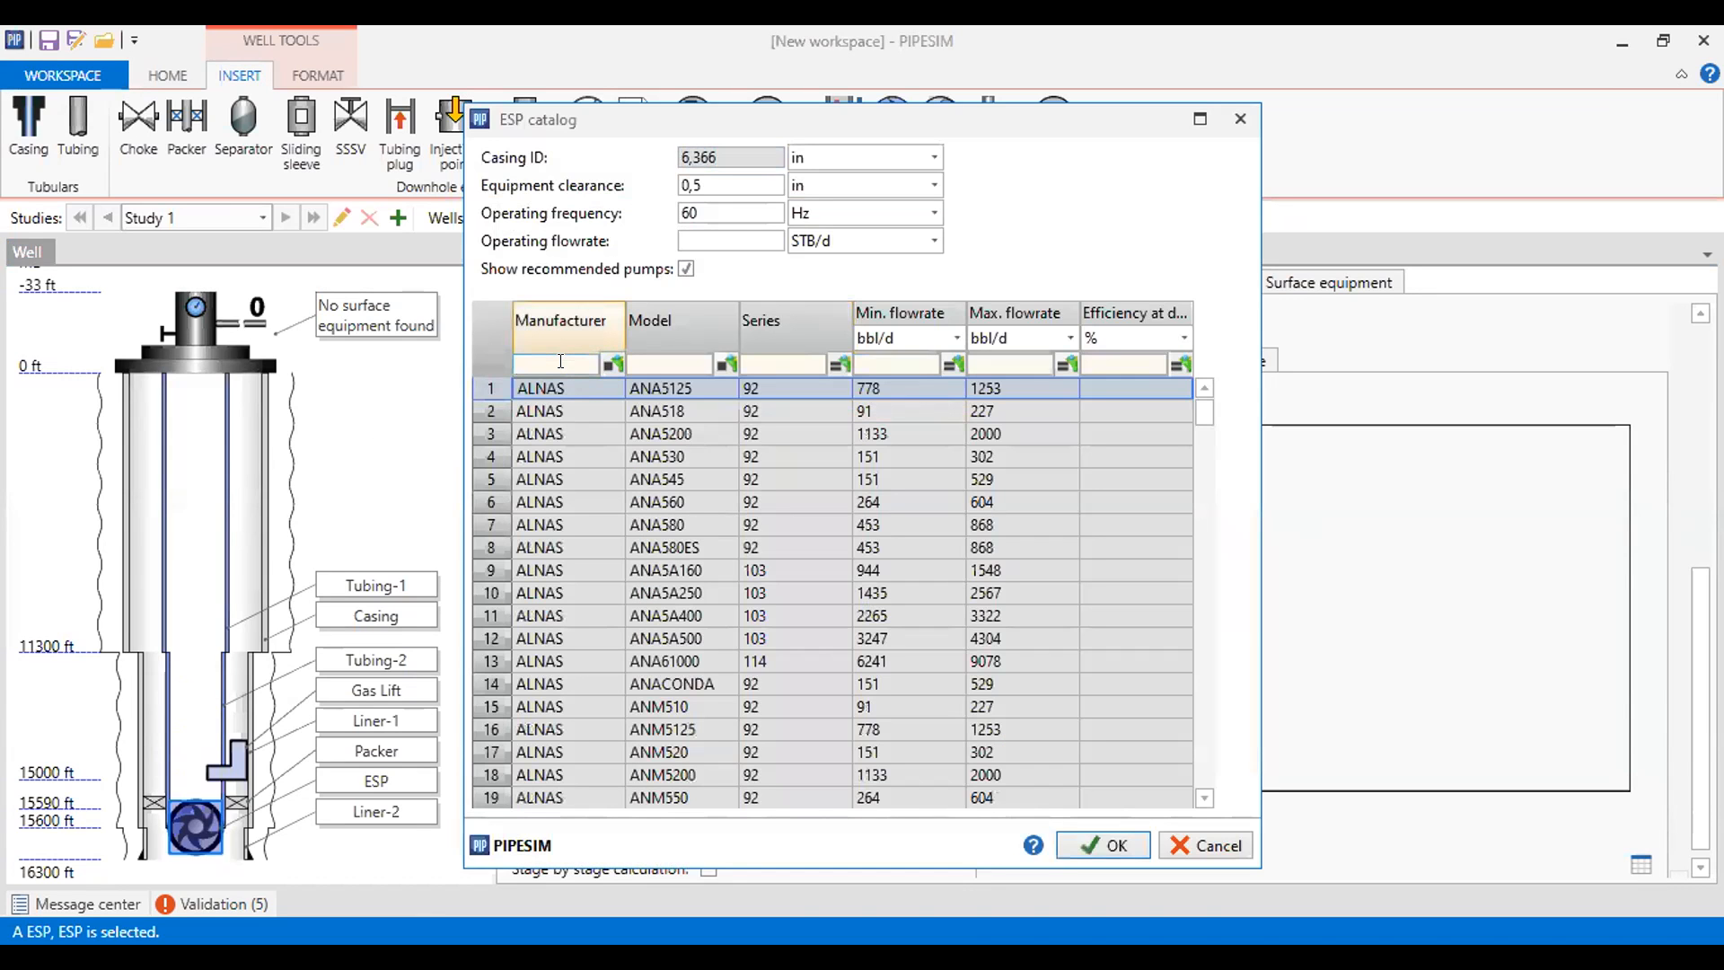
pyautogui.write('REDA')
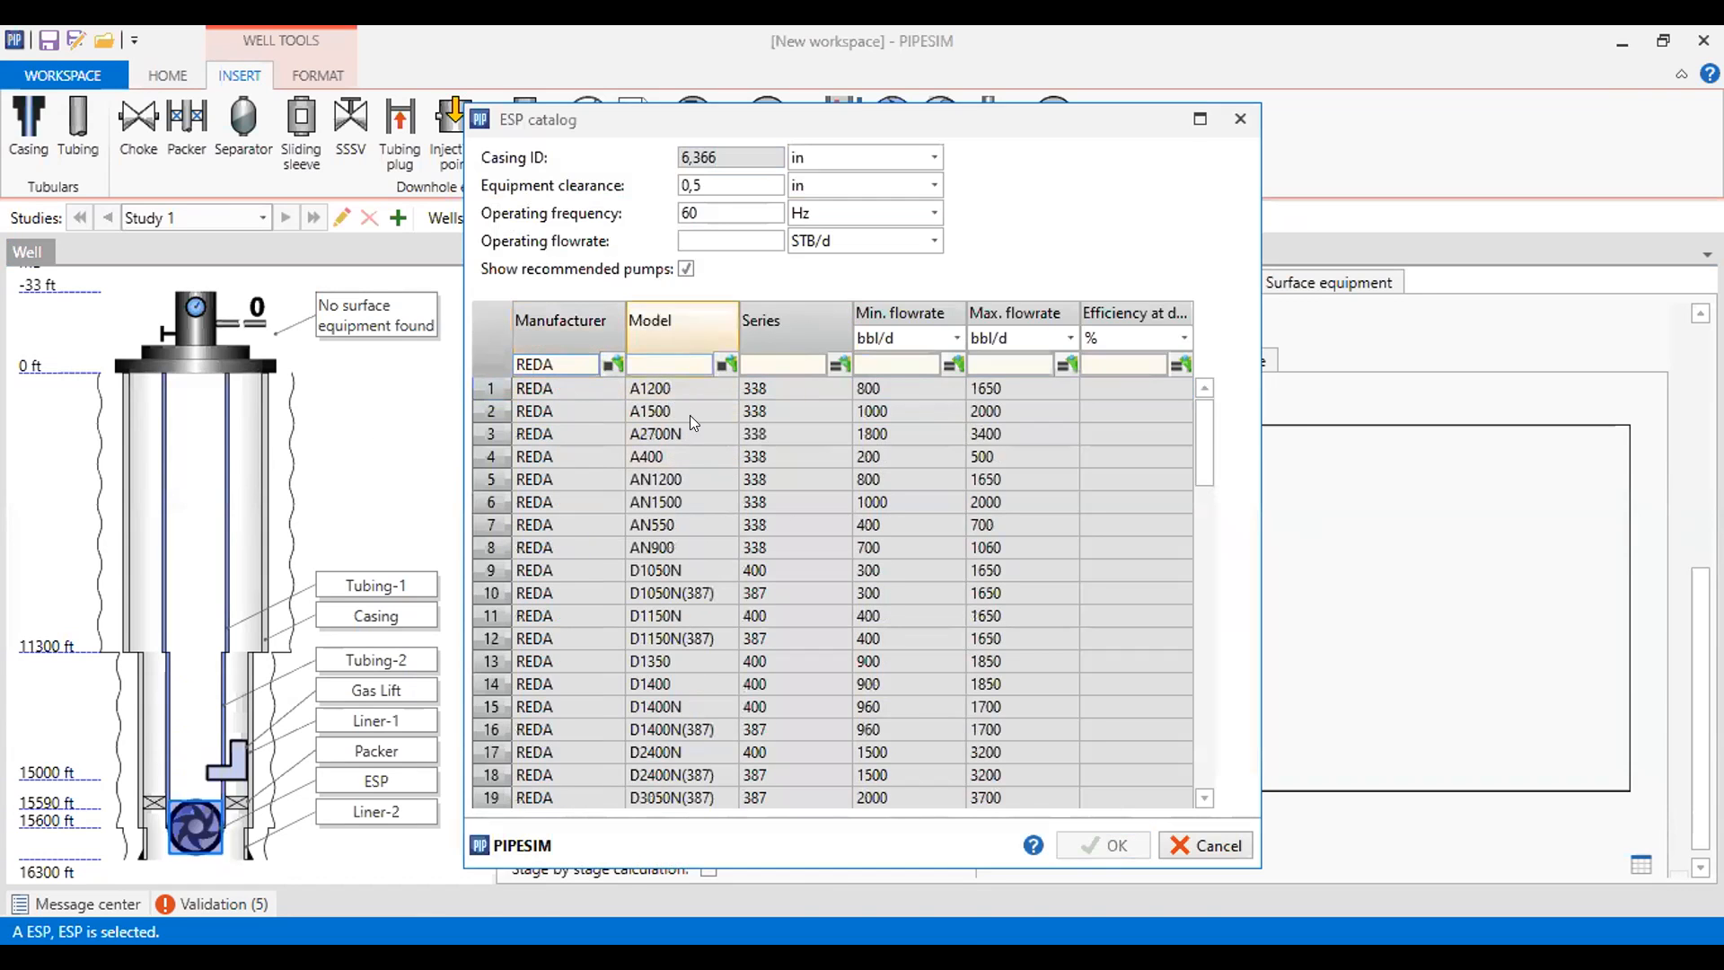
pyautogui.scroll(-2, 673, 583)
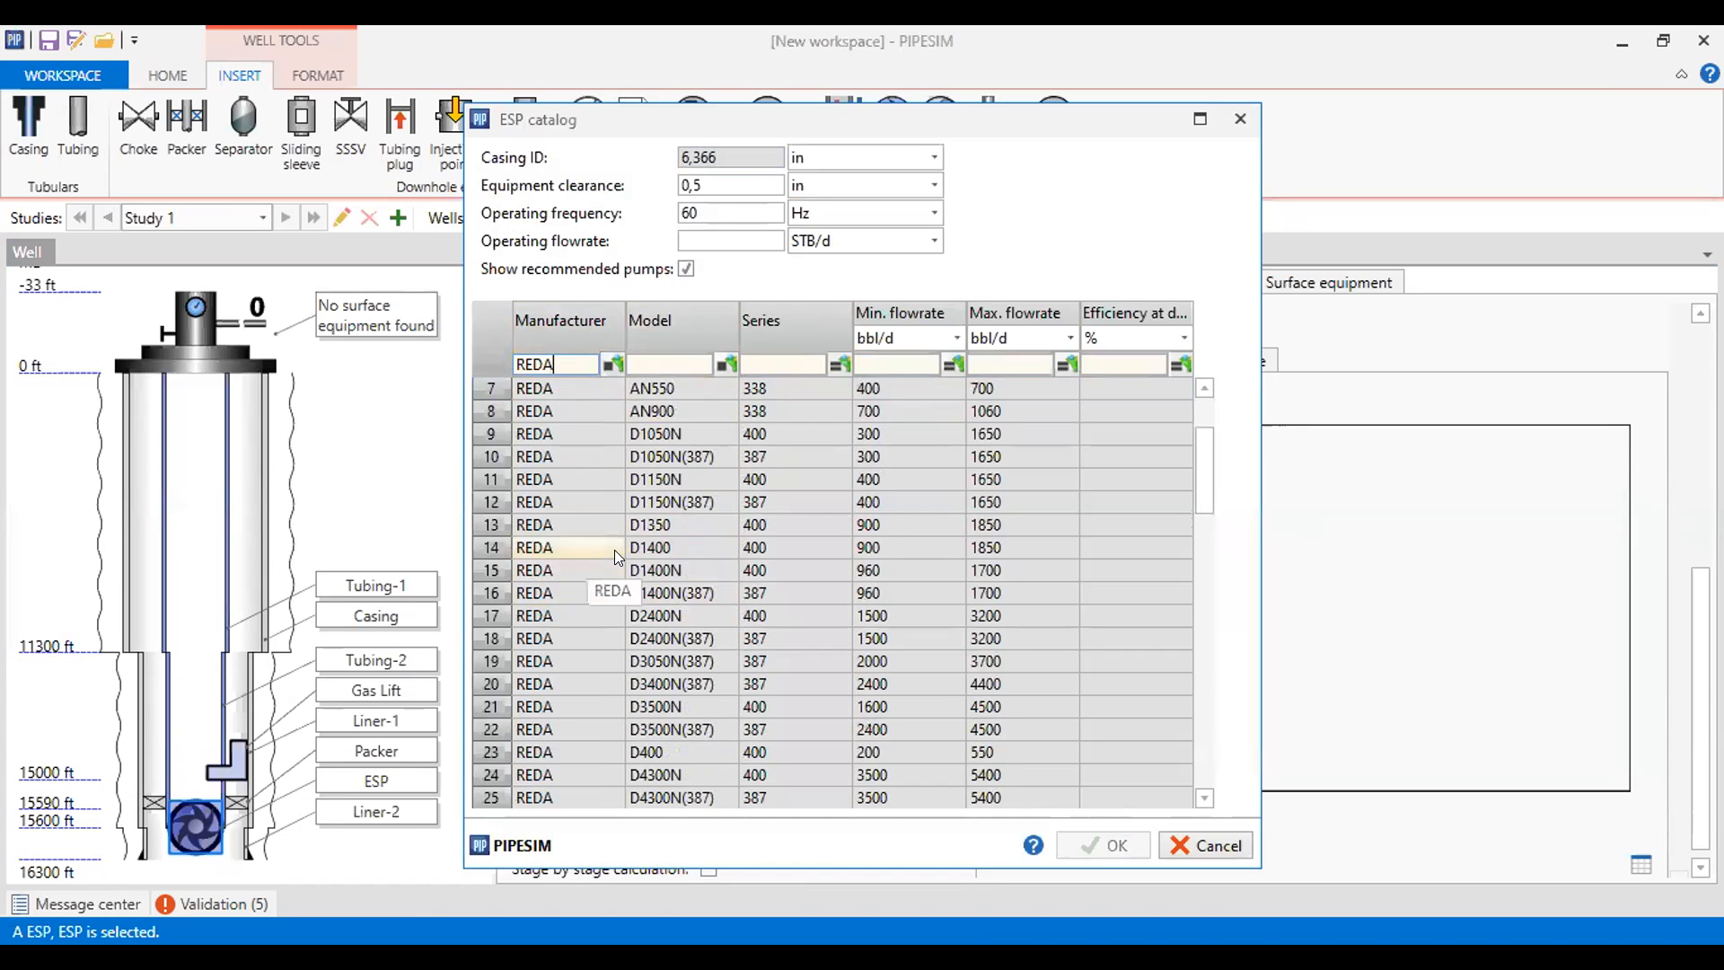
pyautogui.scroll(-6, 773, 540)
pyautogui.scroll(-9, 774, 544)
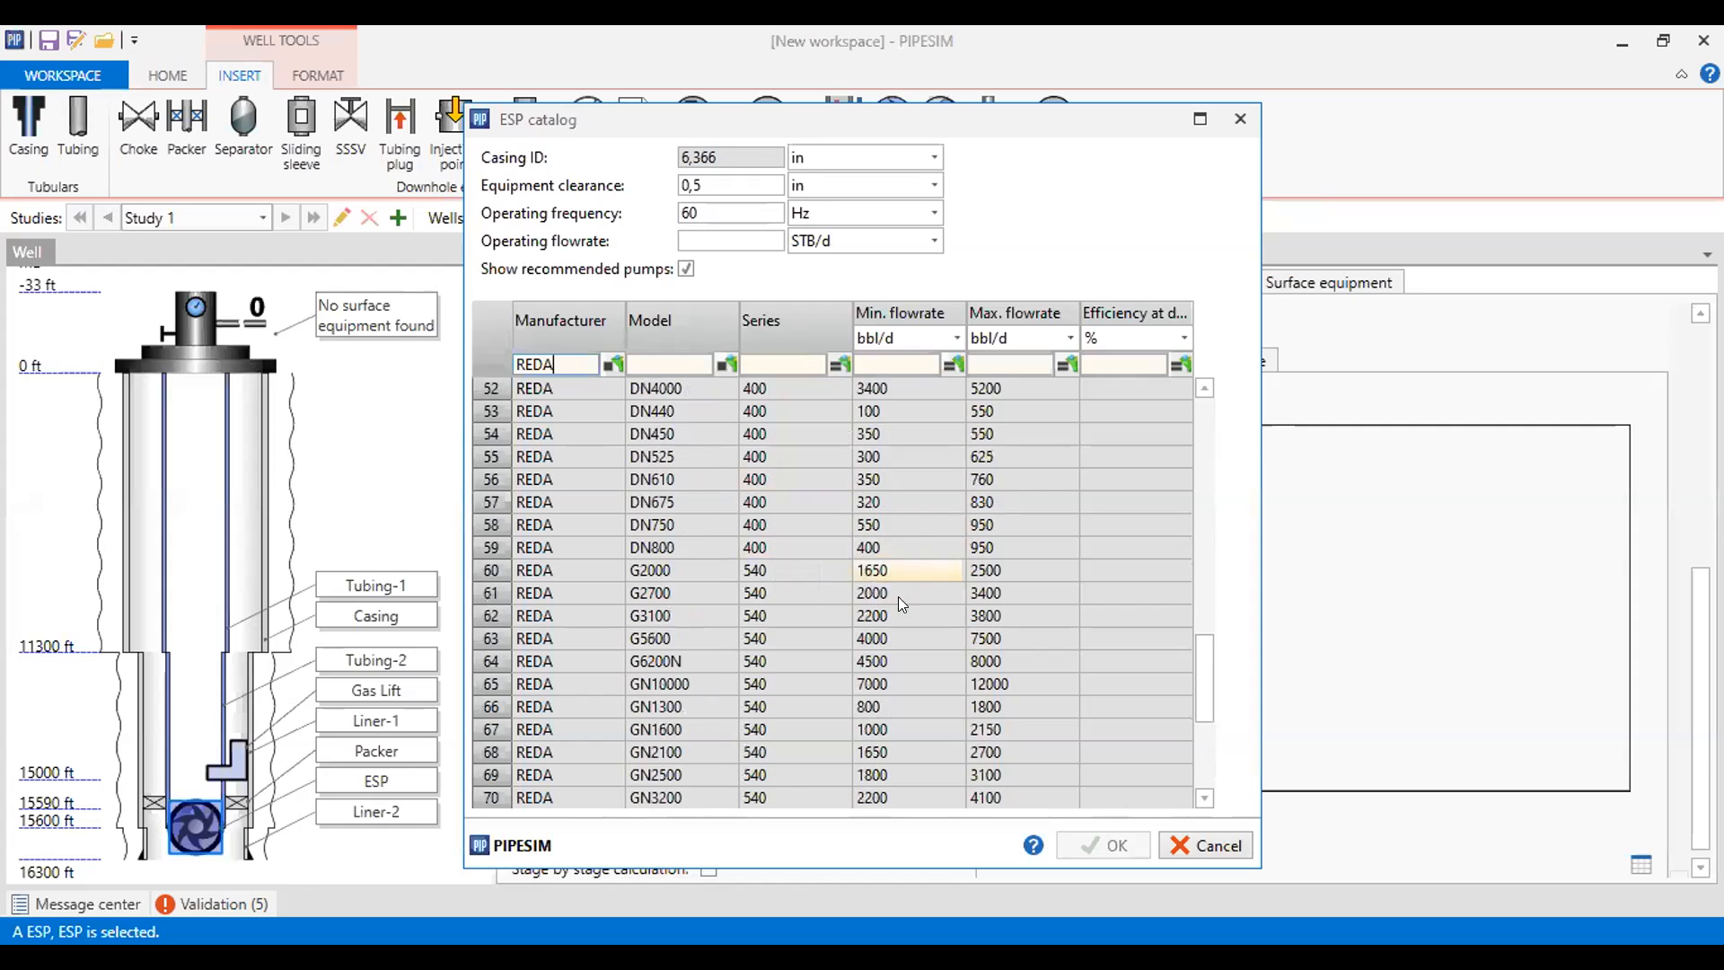
pyautogui.scroll(-3, 909, 665)
pyautogui.scroll(-2, 908, 693)
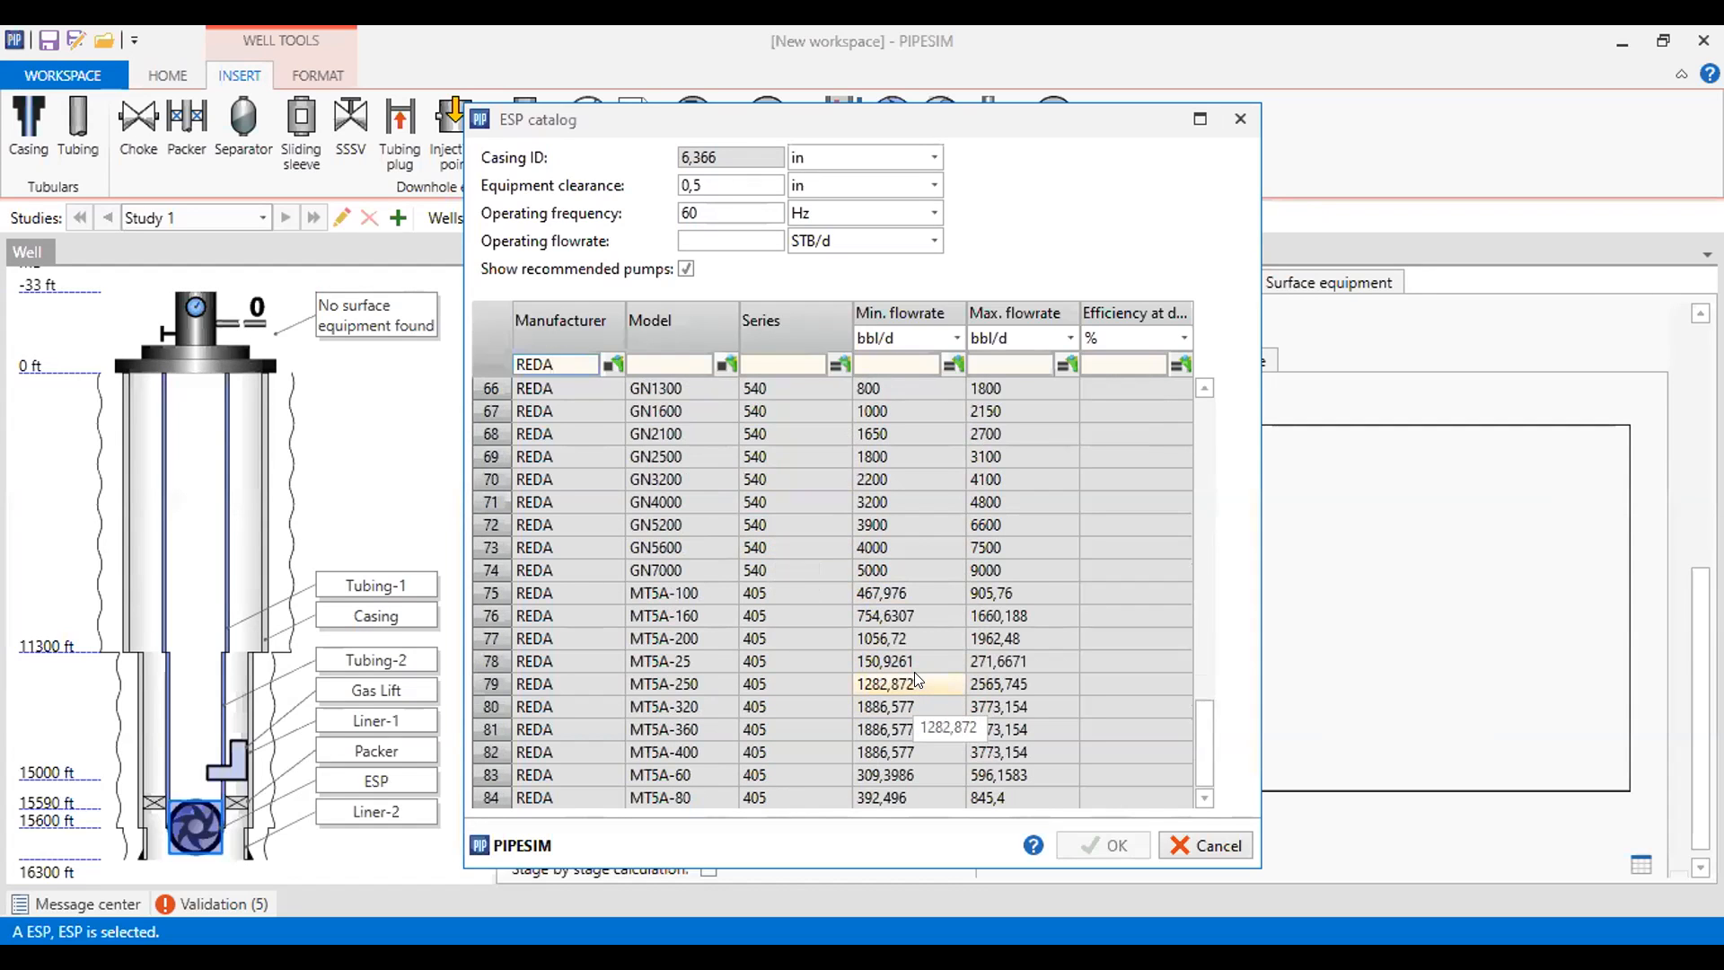
pyautogui.click(506, 549)
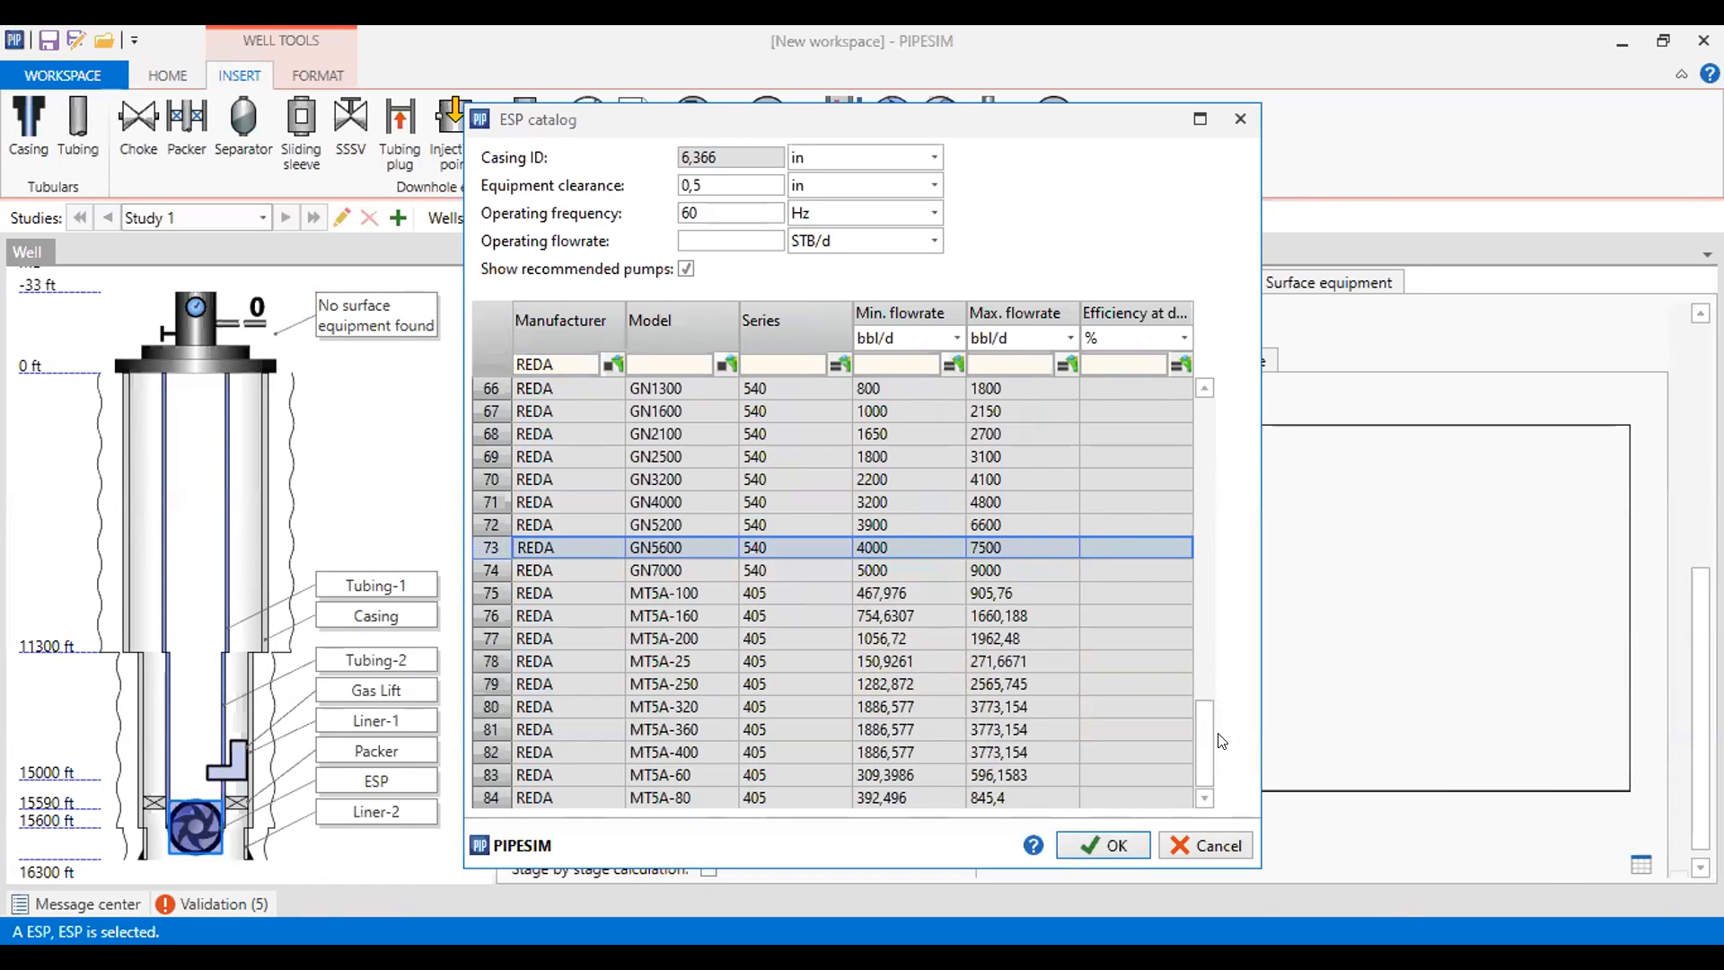
pyautogui.moveTo(1200, 745); pyautogui.dragTo(1192, 399)
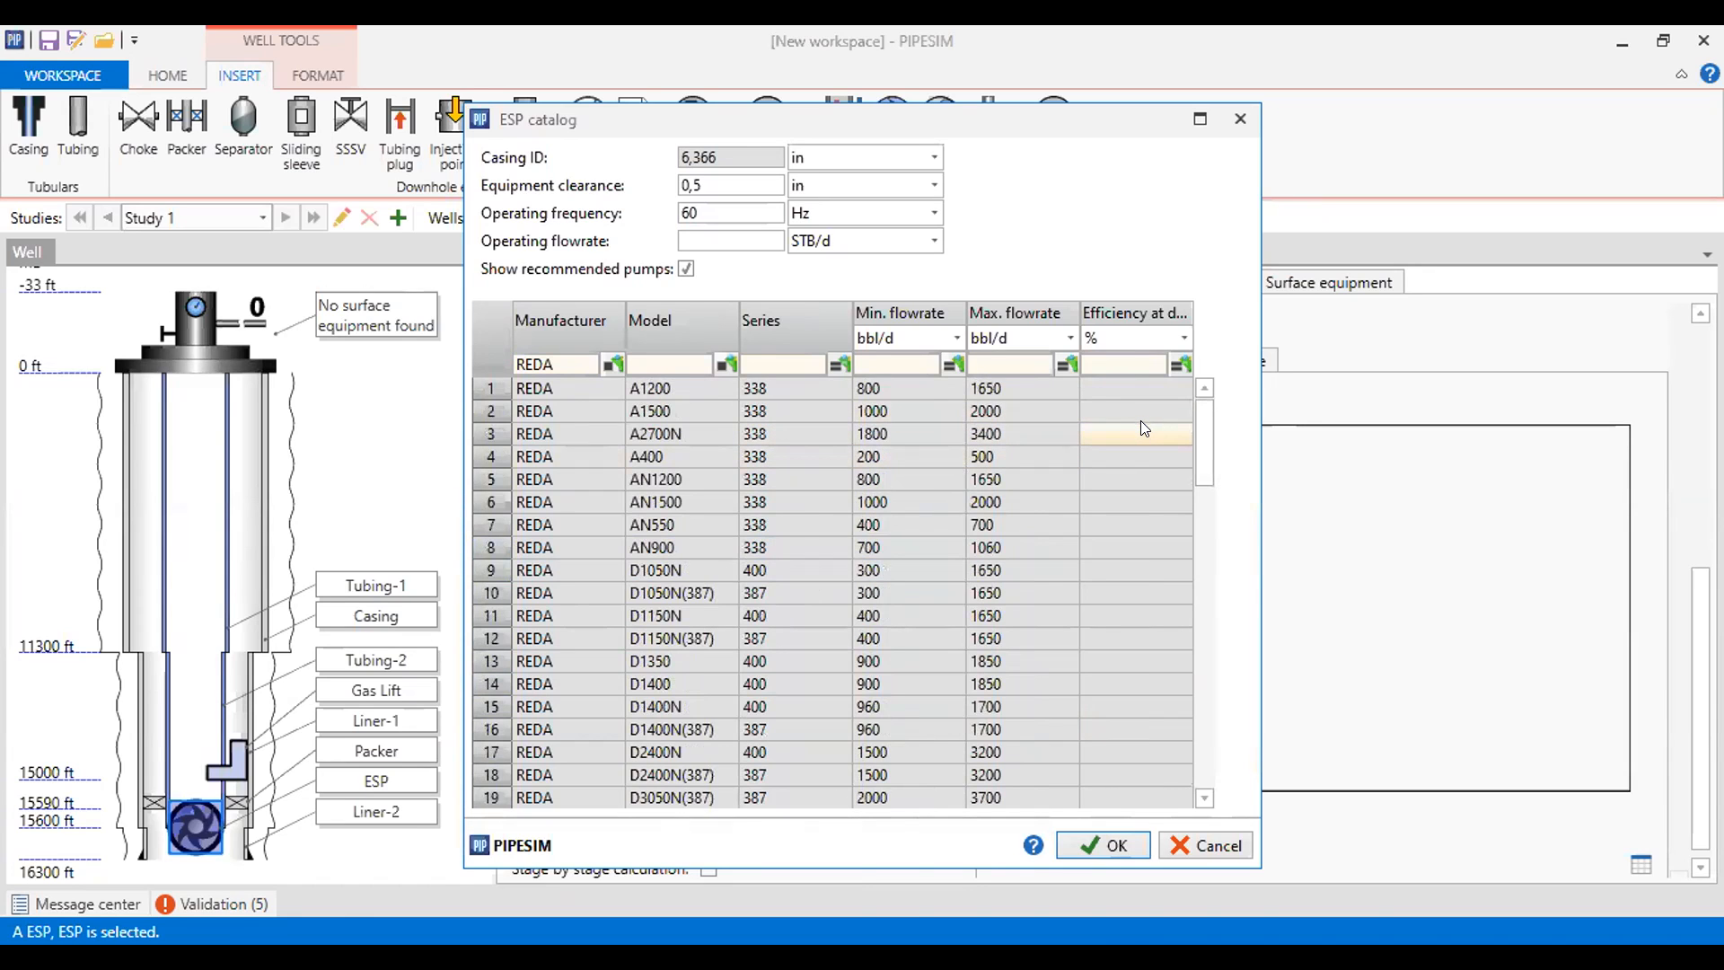
pyautogui.moveTo(1205, 422); pyautogui.dragTo(1195, 732)
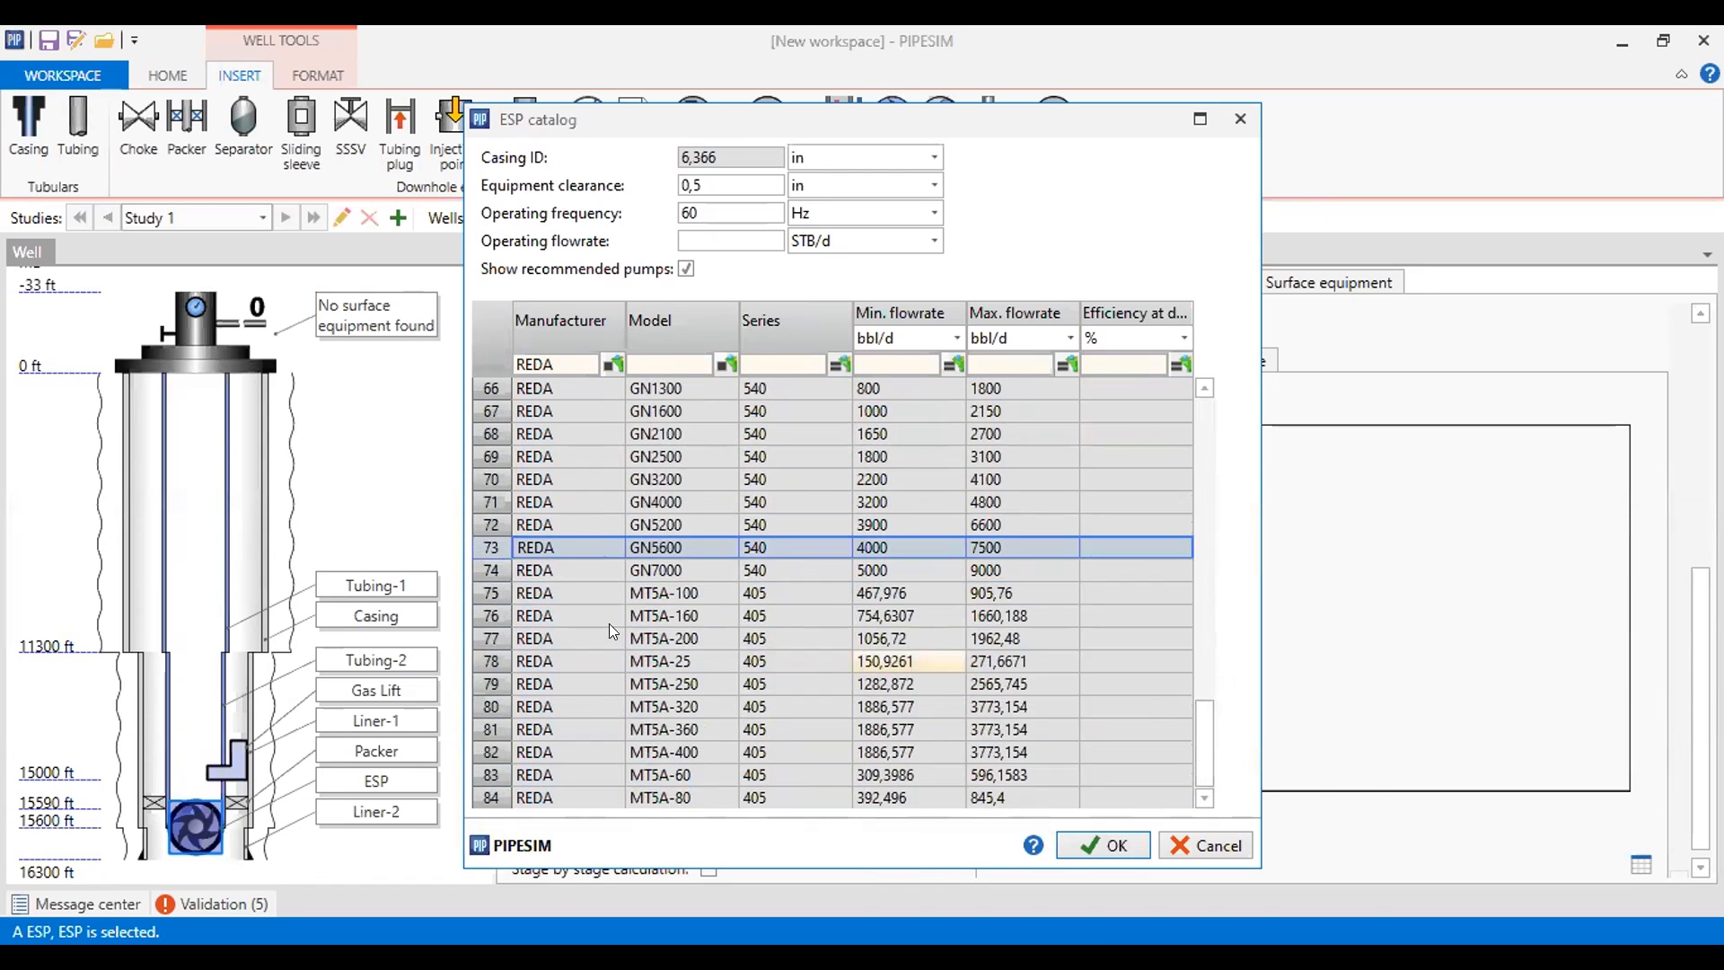
pyautogui.click(1097, 842)
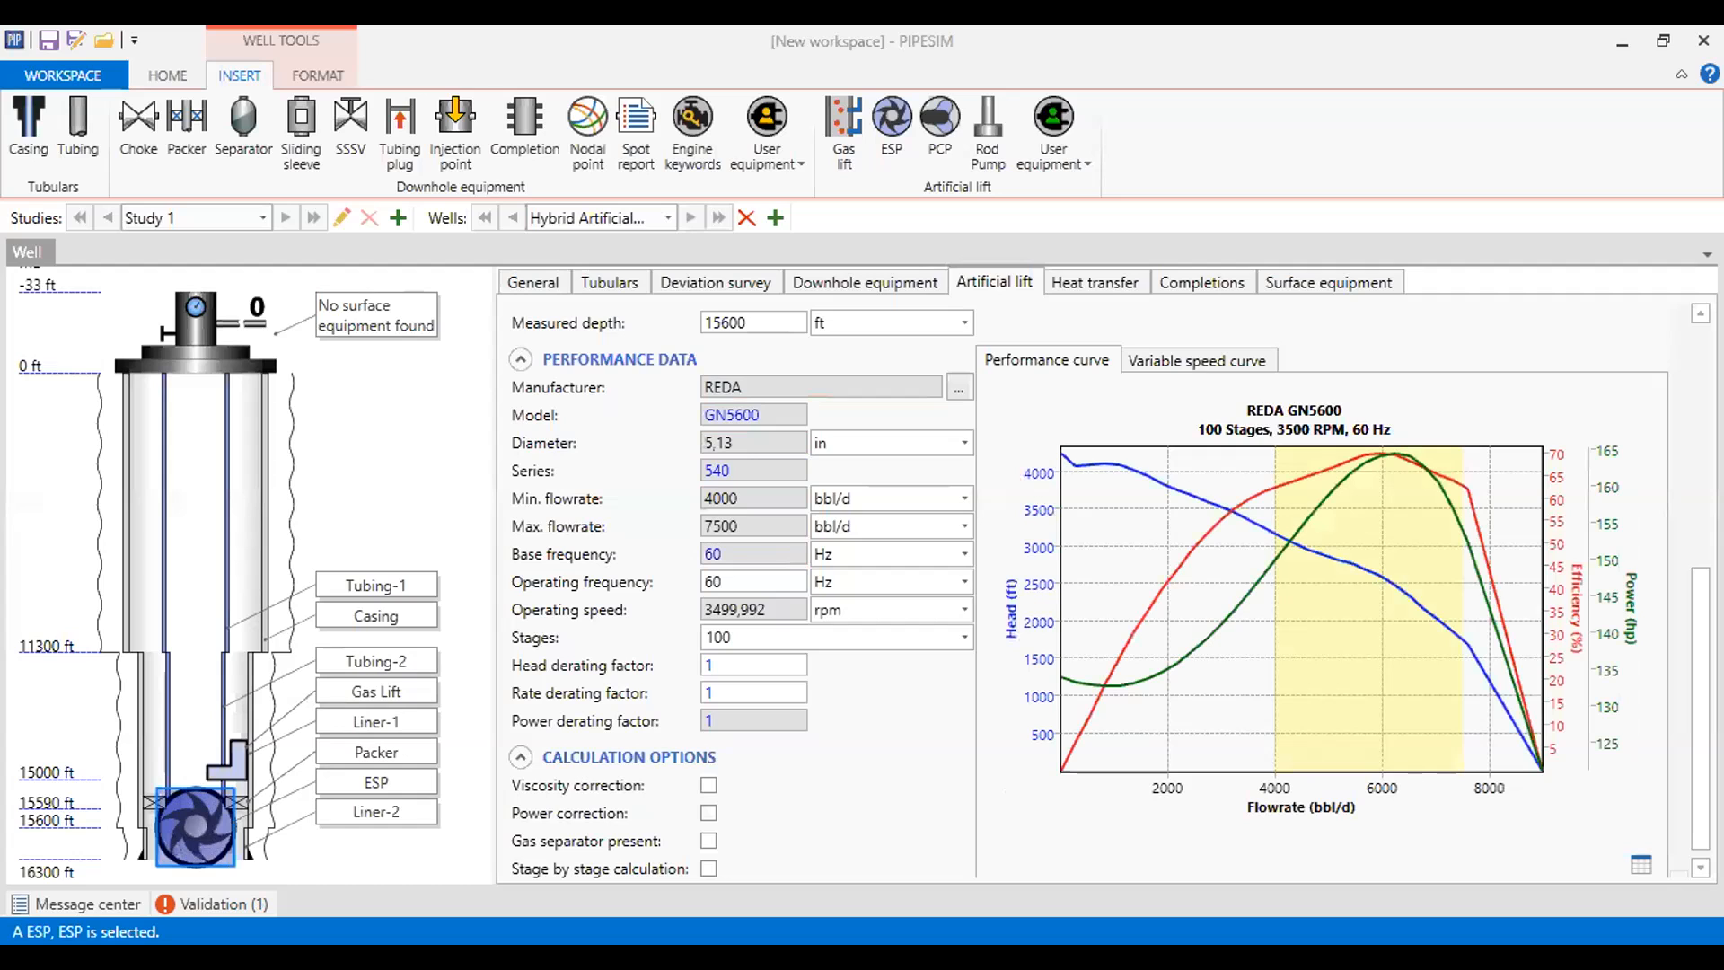
pyautogui.click(1102, 408)
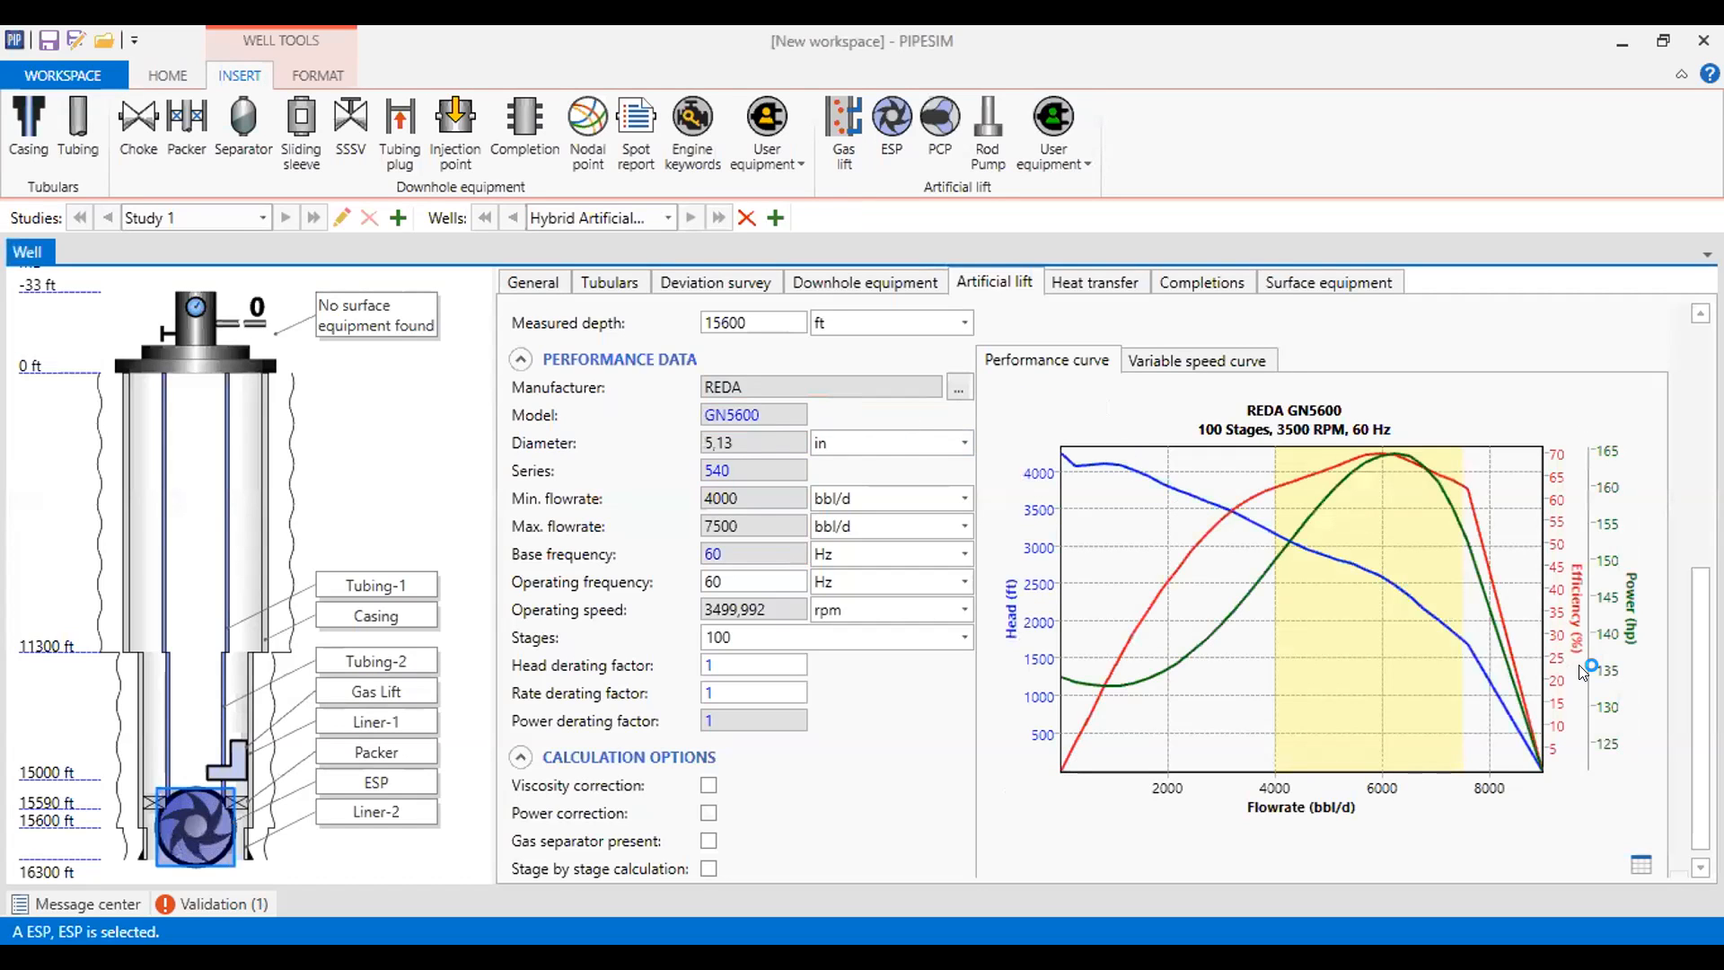
pyautogui.click(711, 283)
pyautogui.moveTo(747, 463); pyautogui.dragTo(704, 461)
pyautogui.click(741, 492)
pyautogui.click(746, 489)
pyautogui.click(738, 526)
# - Set the ESP's operating frequency to 70 Hz with 100 stages and enable viscosity correction
pyautogui.doubleClick(711, 575)
pyautogui.write('70')
pyautogui.doubleClick(754, 632)
pyautogui.click(961, 637)
pyautogui.click(766, 652)
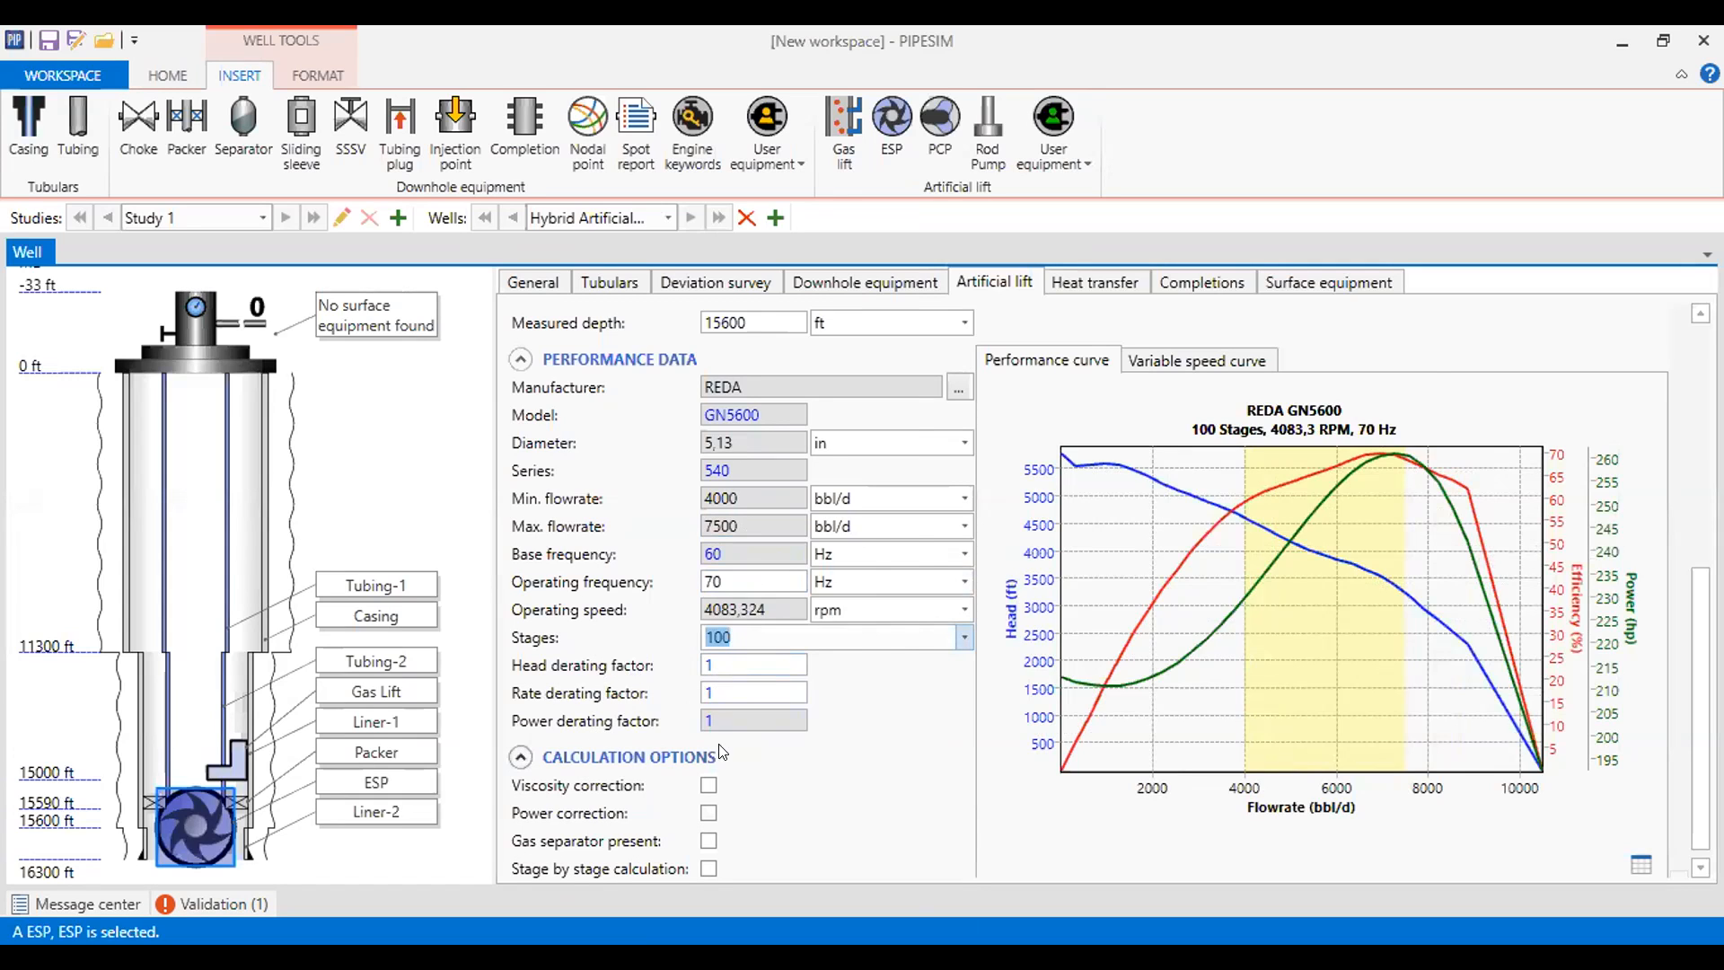
pyautogui.click(708, 786)
# - Examine the ESP performance curve as a table, and view the variable speed curve and request its table
pyautogui.click(1642, 867)
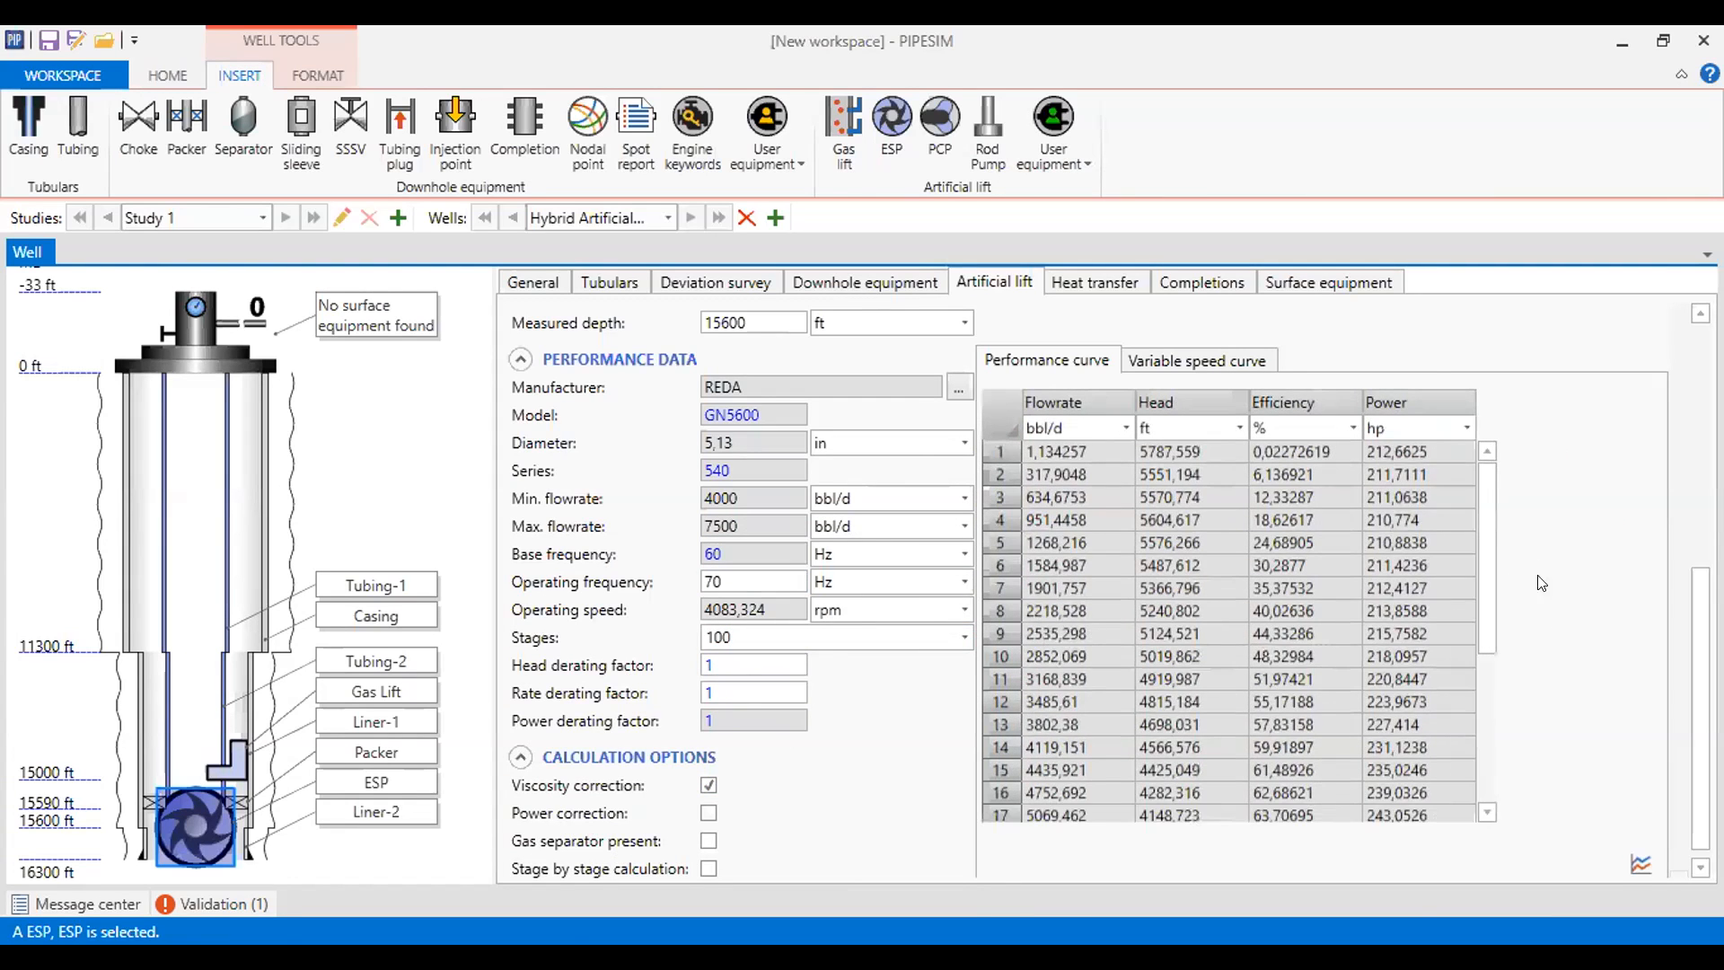
pyautogui.moveTo(1487, 507)
pyautogui.mouseDown()
pyautogui.moveTo(1483, 684)
pyautogui.moveTo(1465, 501)
pyautogui.mouseUp()
pyautogui.scroll(-3, 1472, 535)
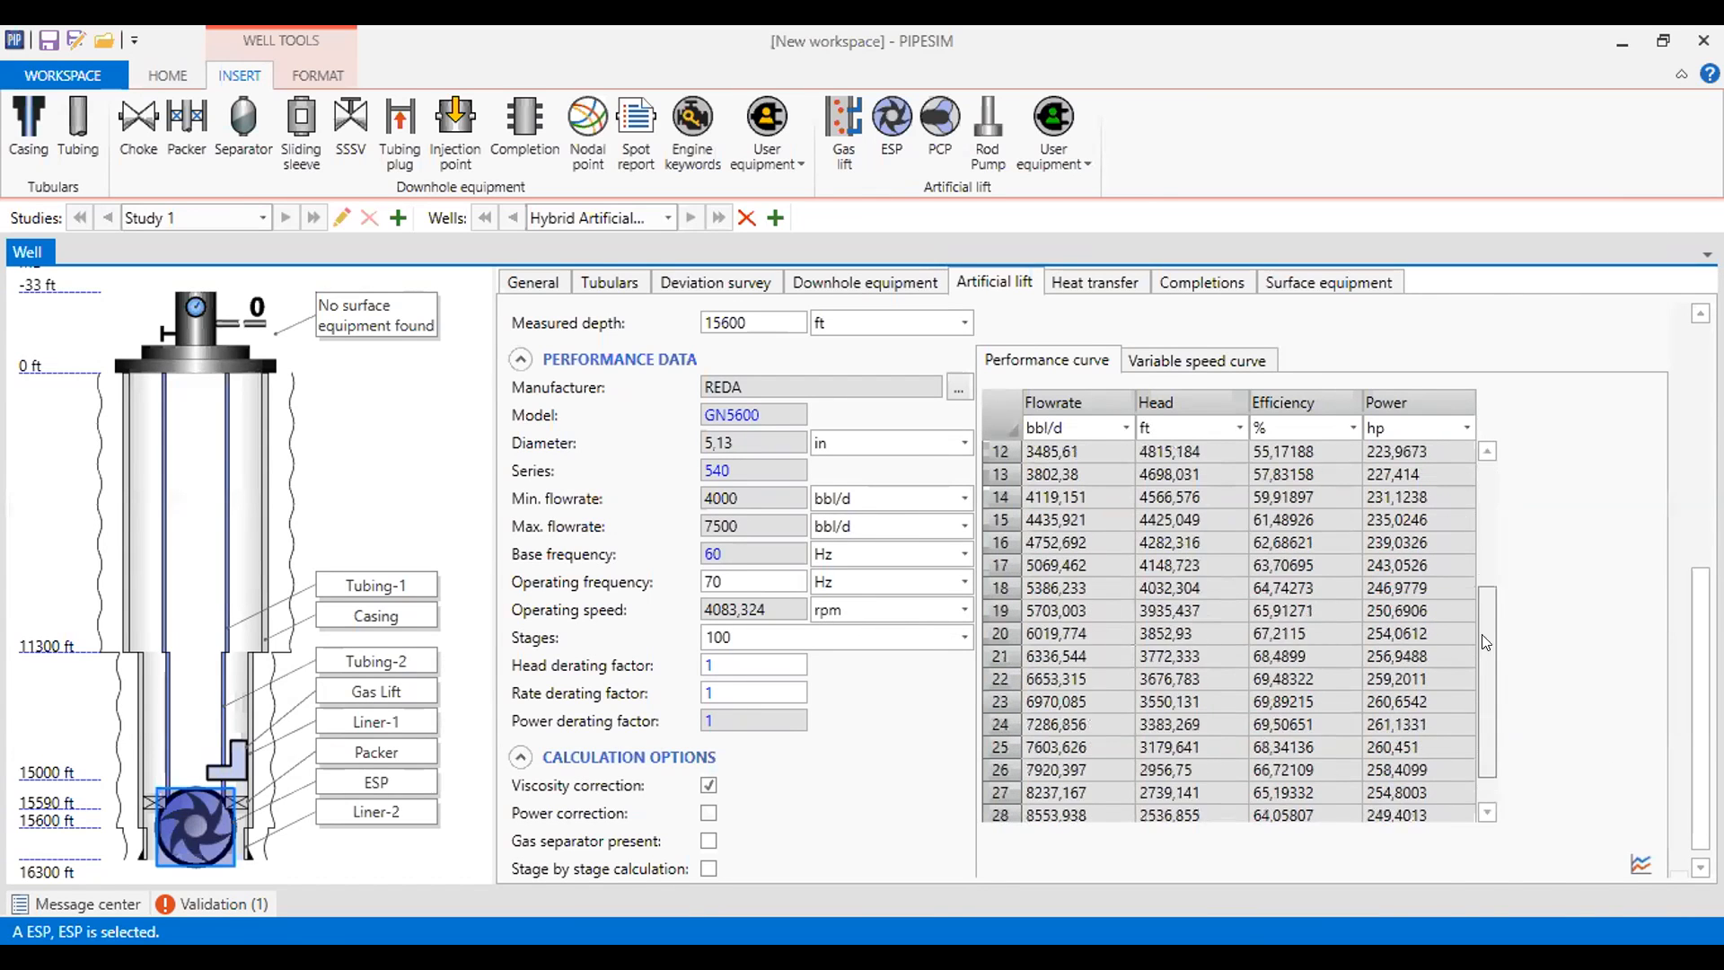
pyautogui.click(1491, 486)
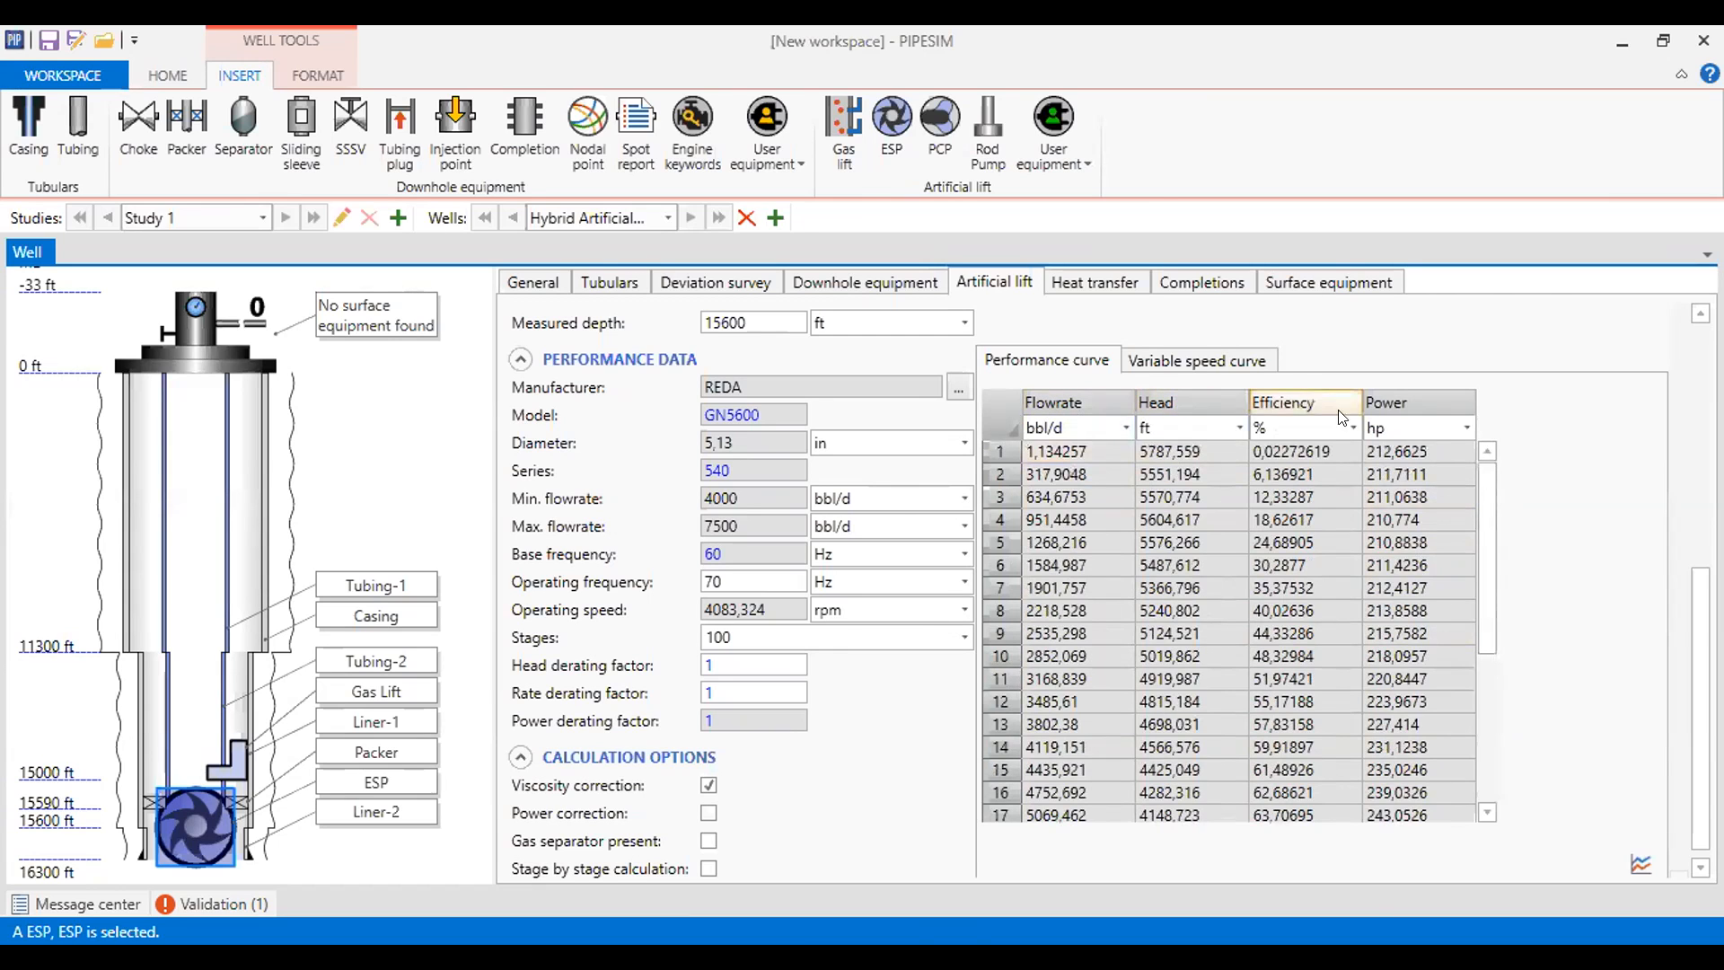
pyautogui.click(1237, 363)
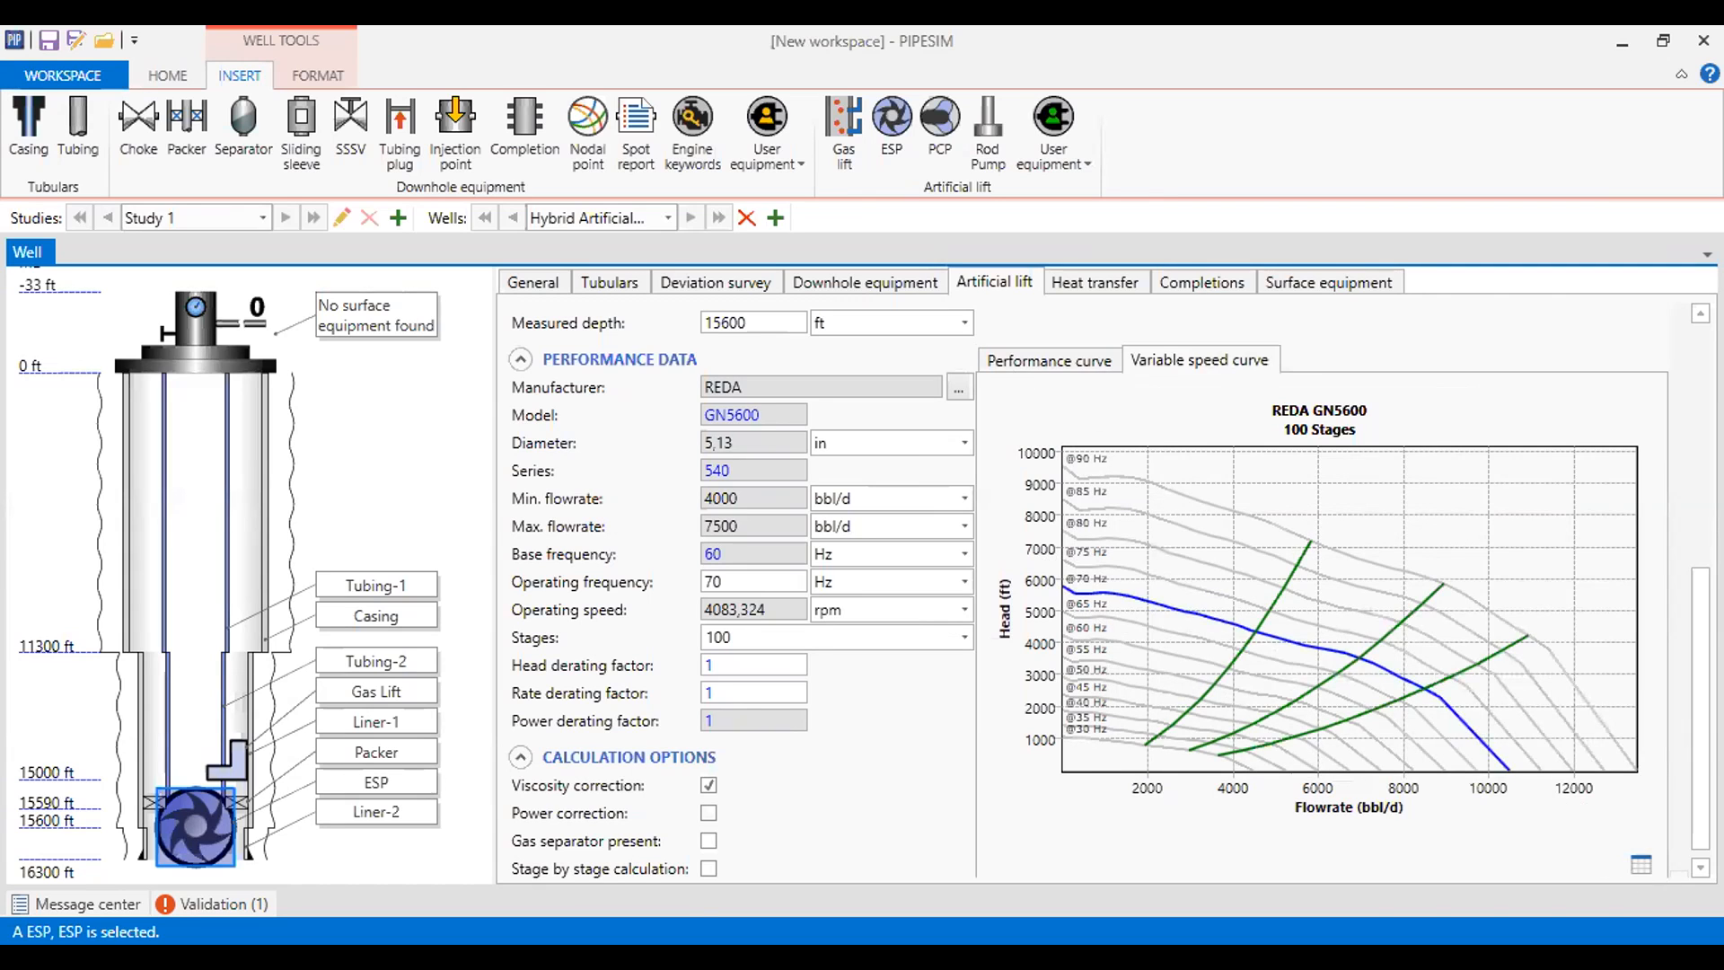
pyautogui.click(1635, 860)
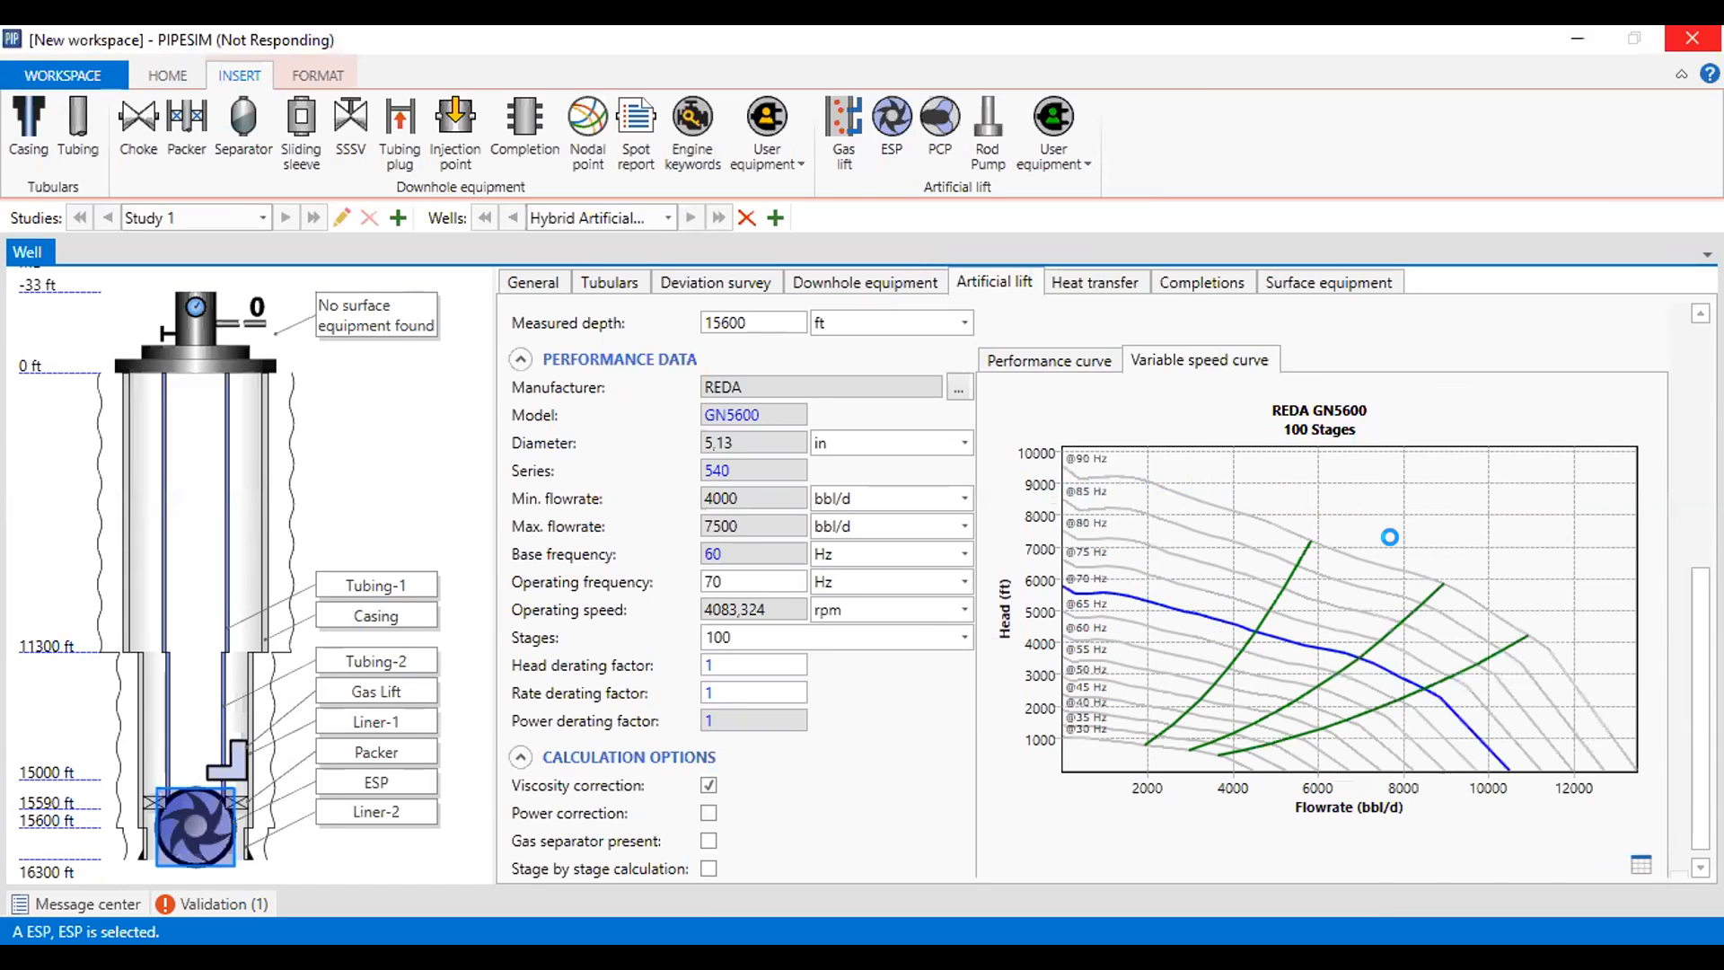
# - Examine the ESP's variable speed curve data as a table, and switch back to the plot
pyautogui.click(1640, 864)
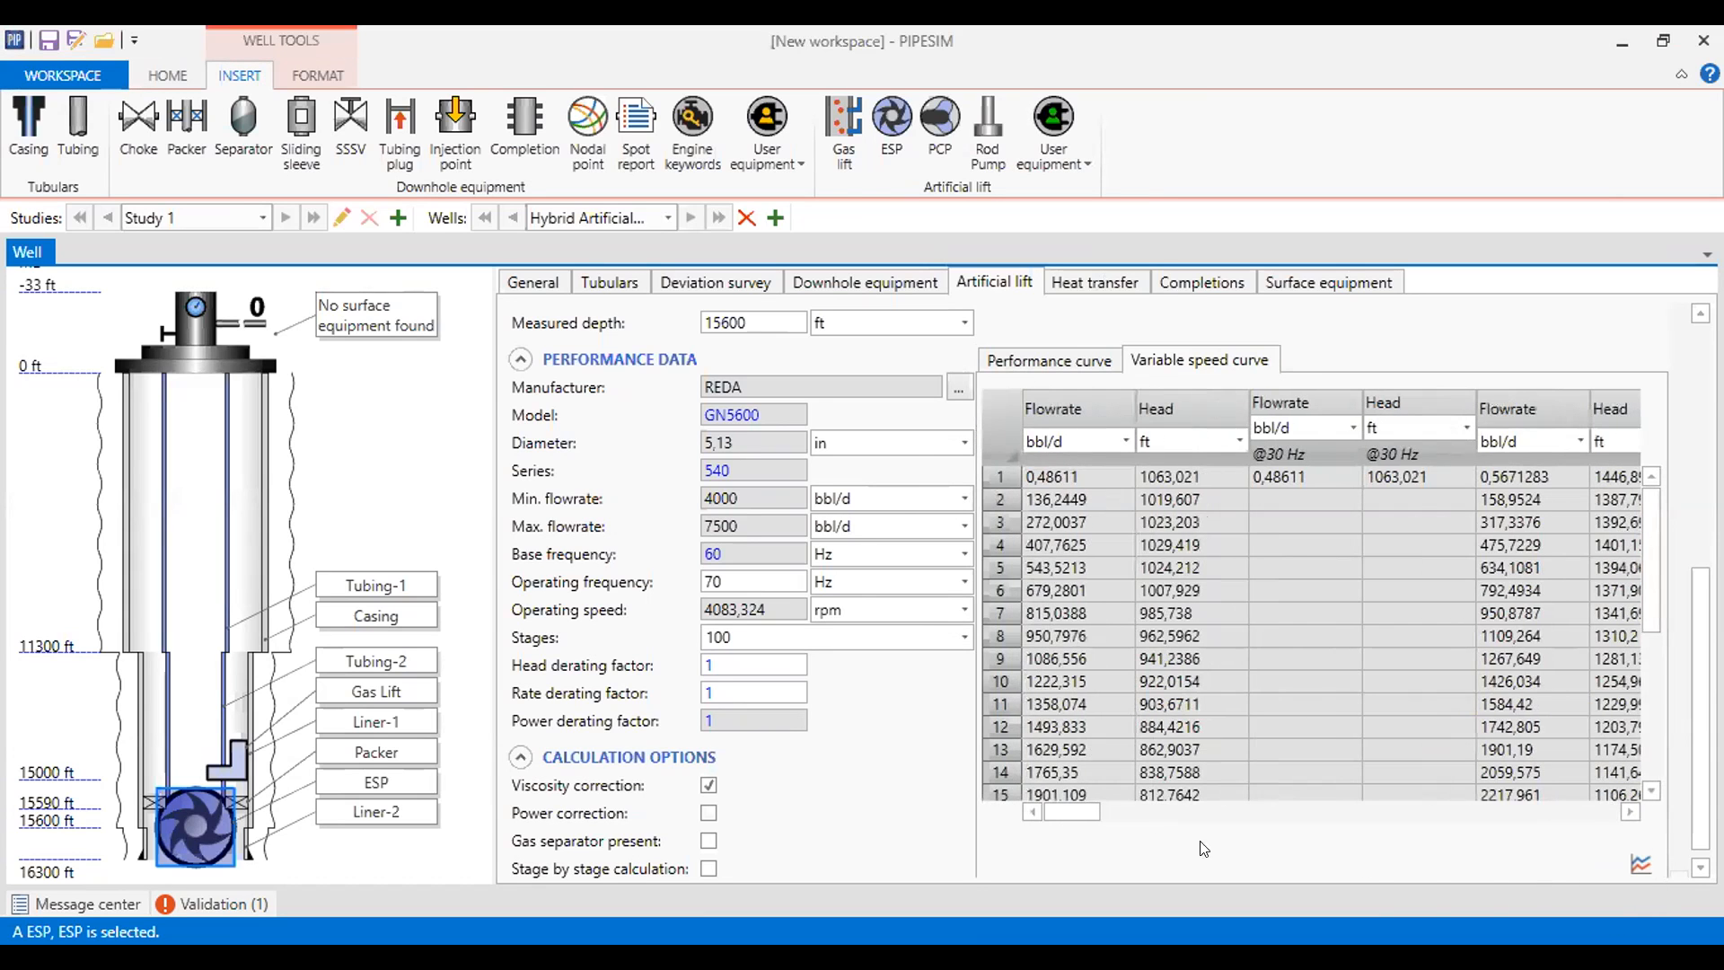
pyautogui.moveTo(1071, 810); pyautogui.dragTo(1038, 797)
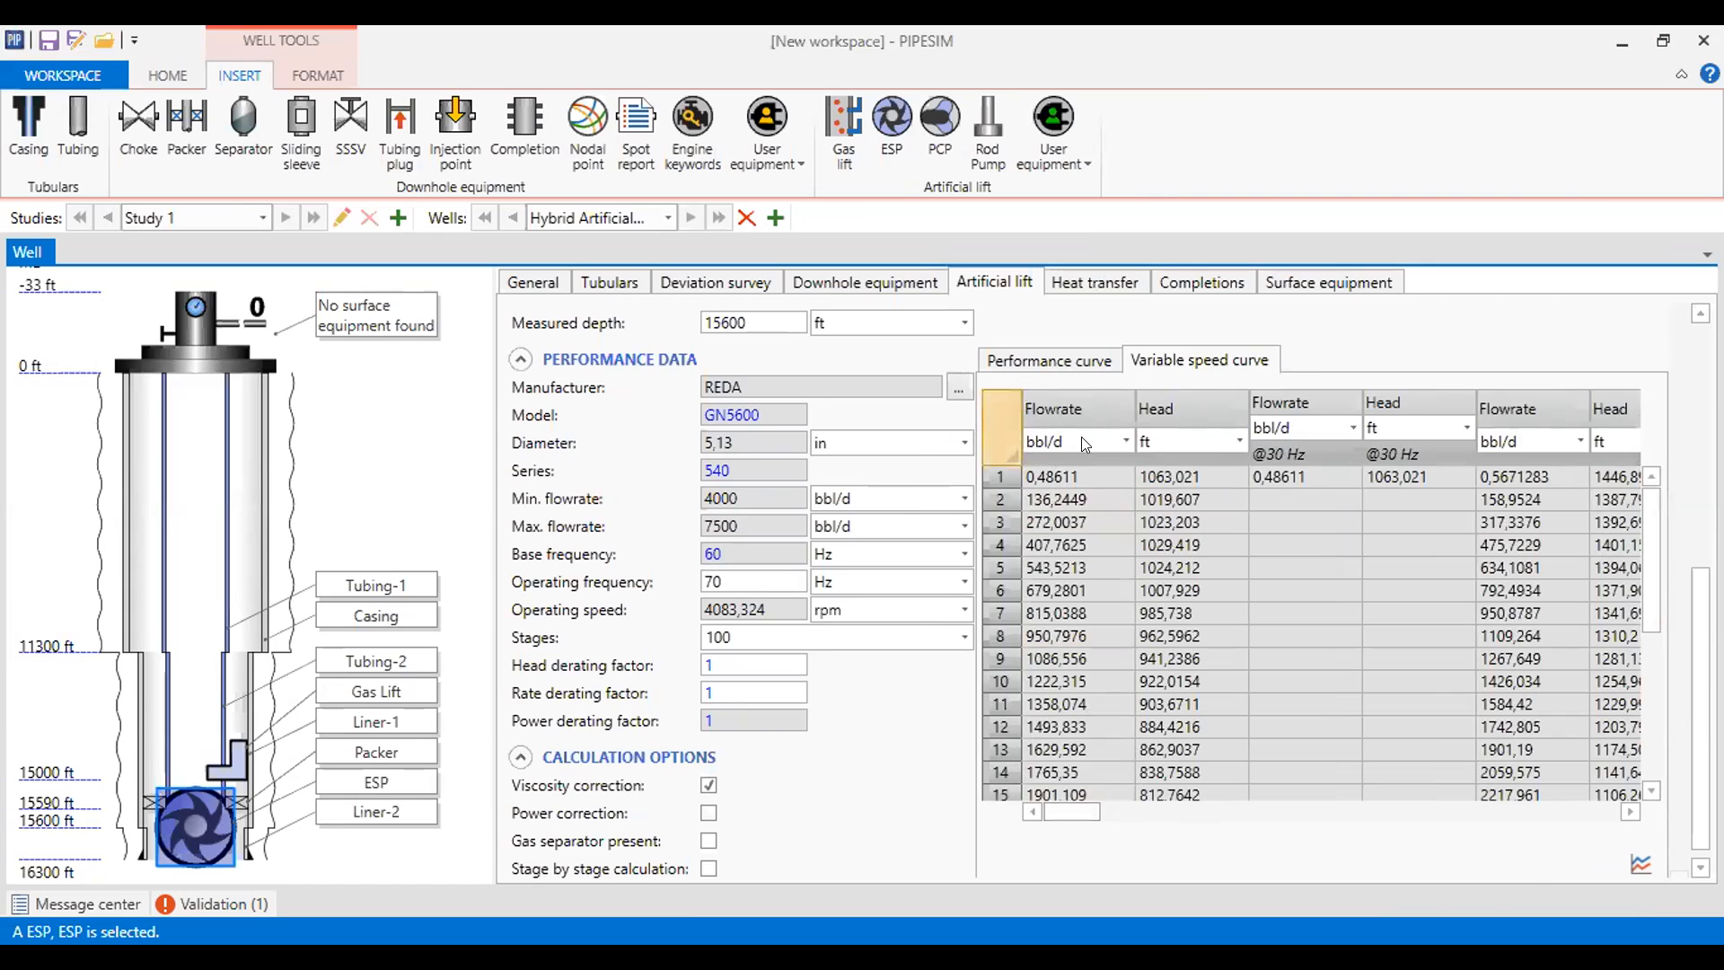
pyautogui.click(1001, 429)
pyautogui.click(1641, 864)
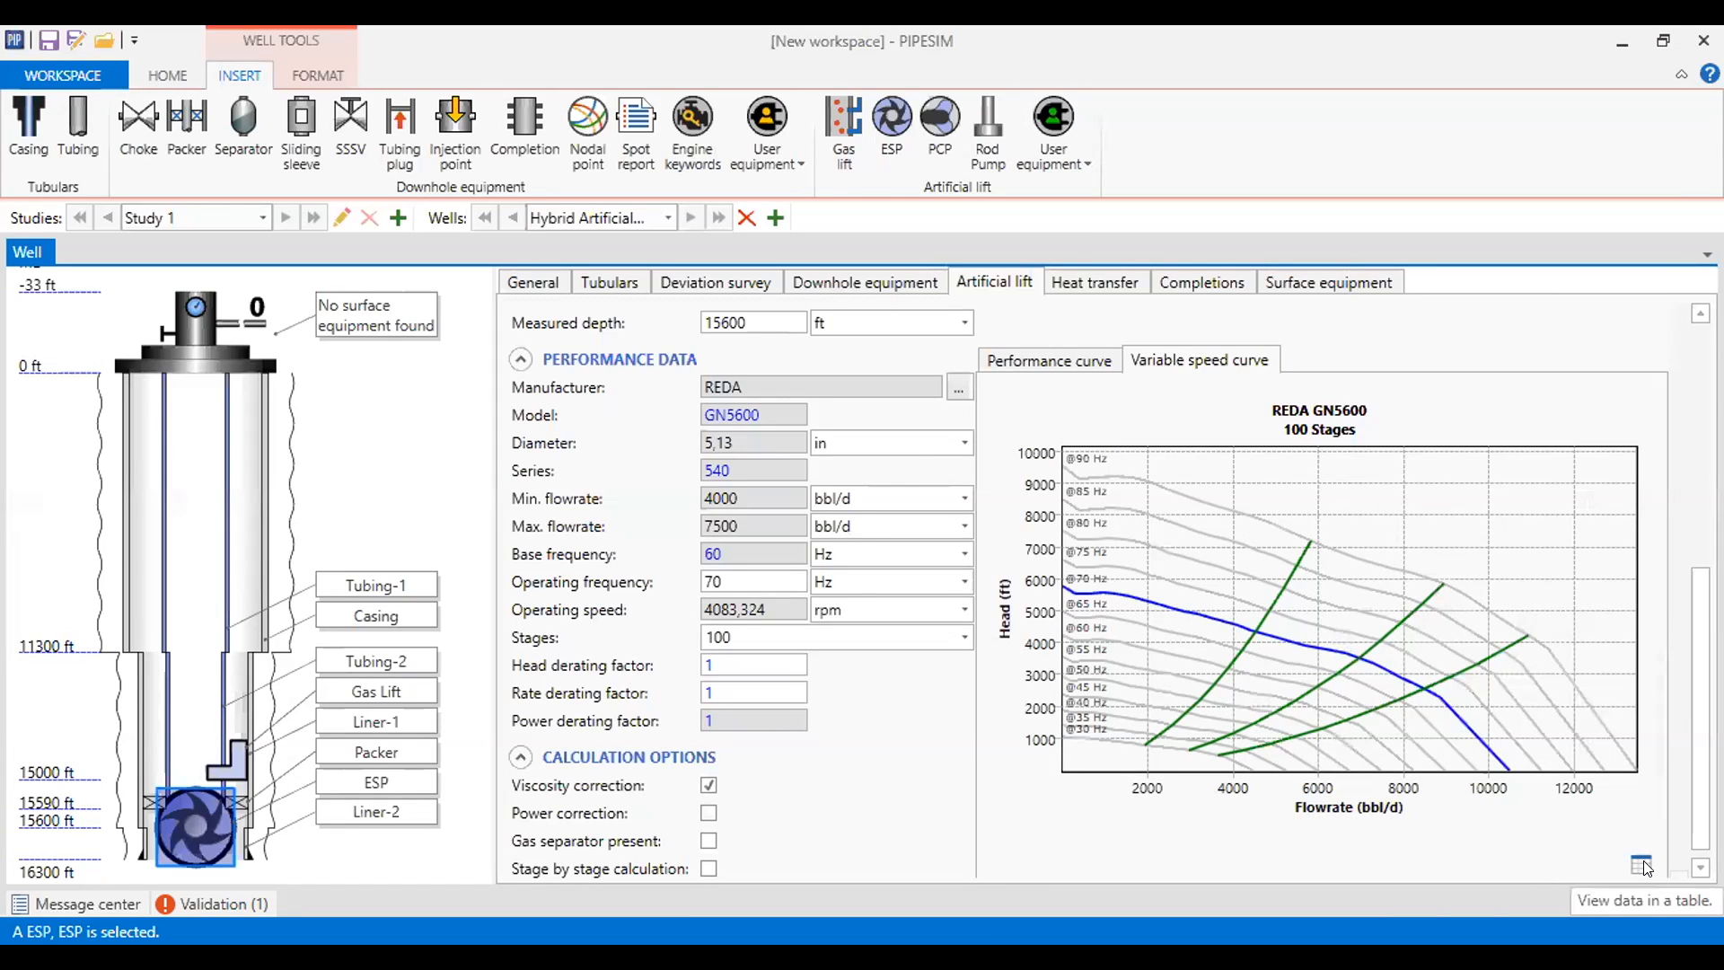
pyautogui.click(1641, 864)
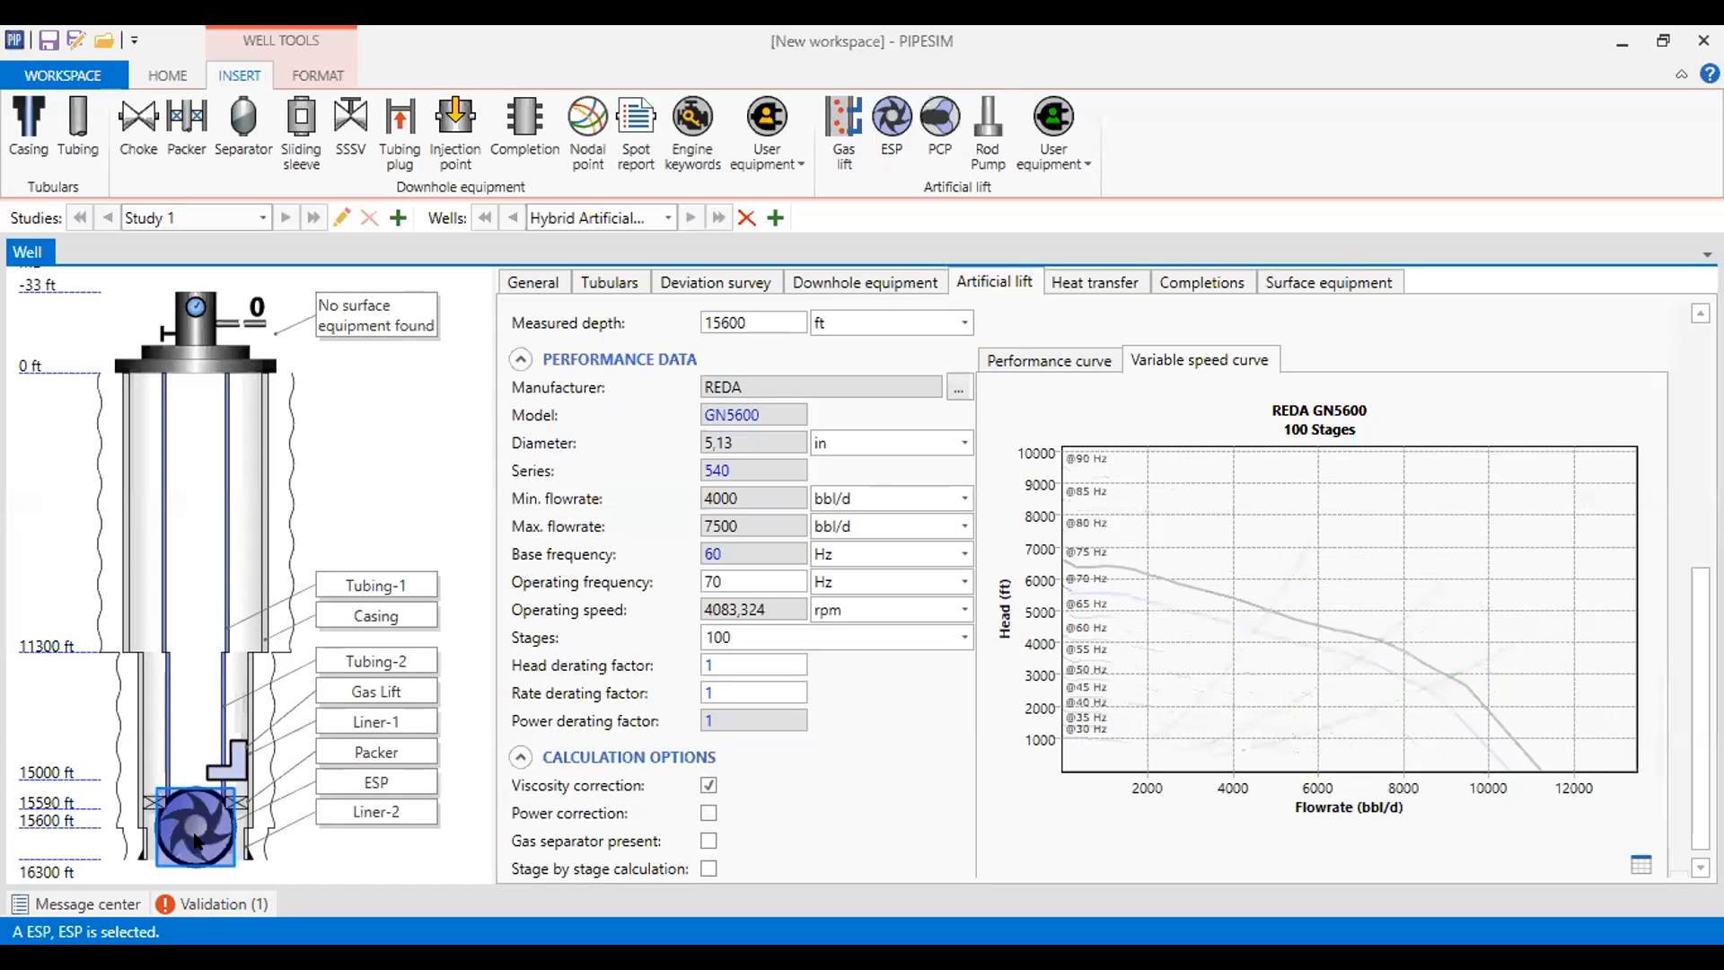
# - Set the well's heat transfer to multiple U values and multiple ambient temperatures by MD, and add two rows to the table
pyautogui.click(1080, 281)
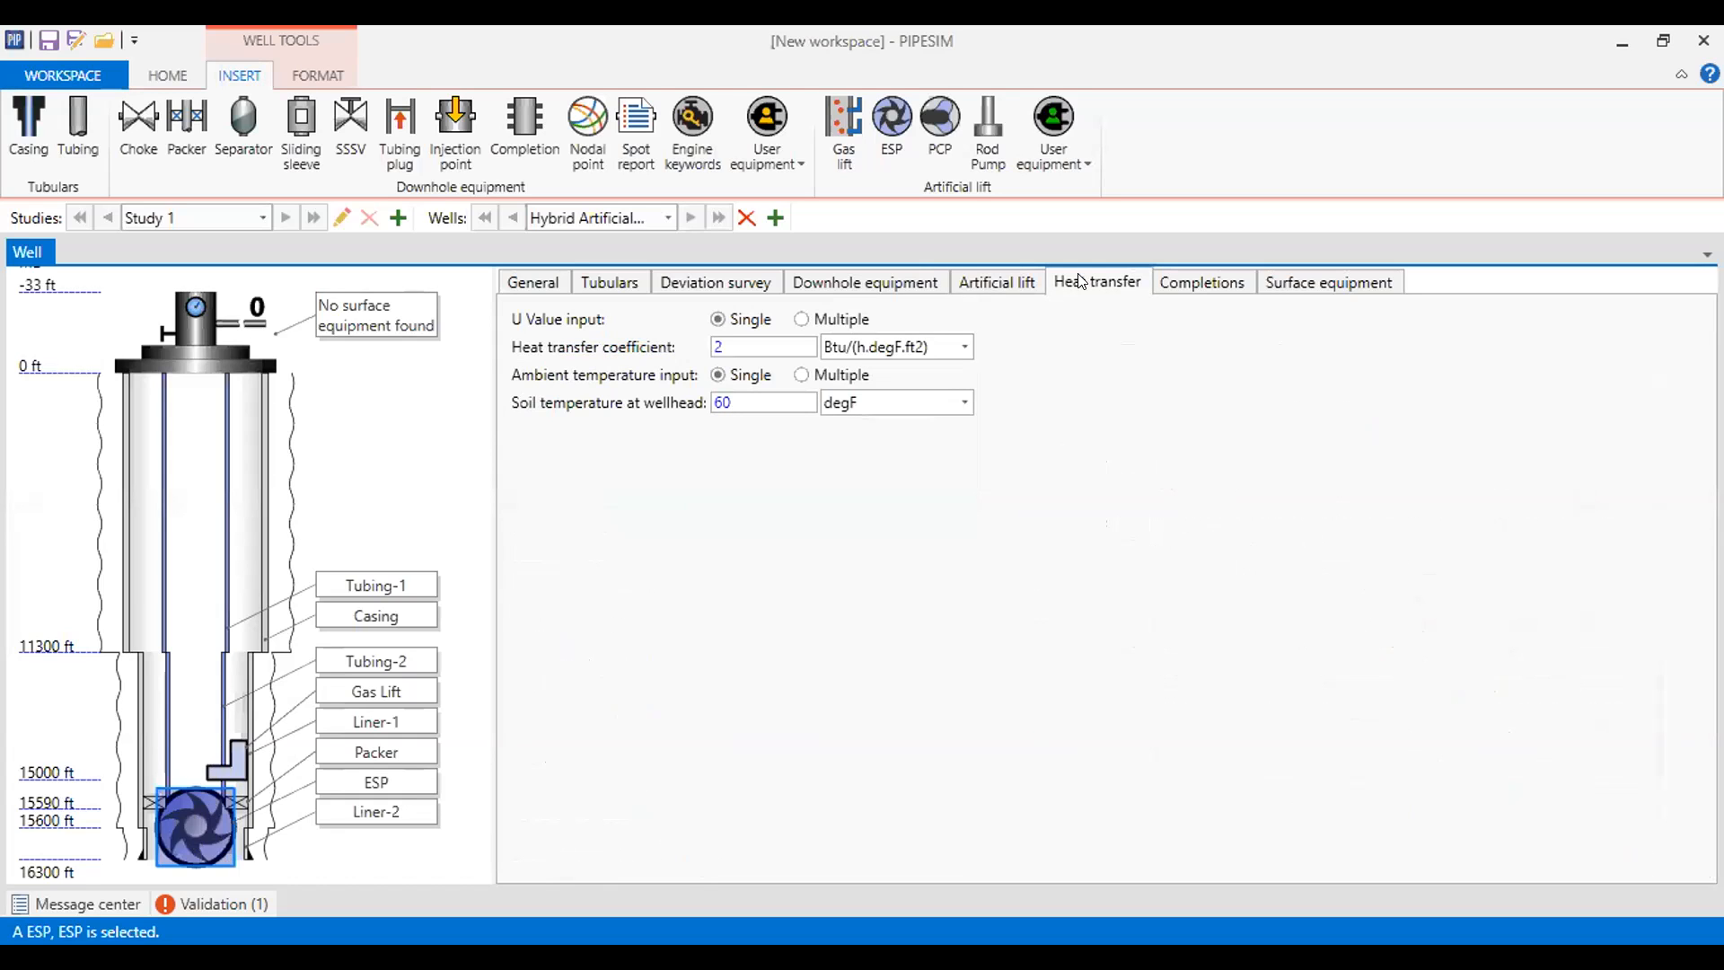
pyautogui.click(801, 319)
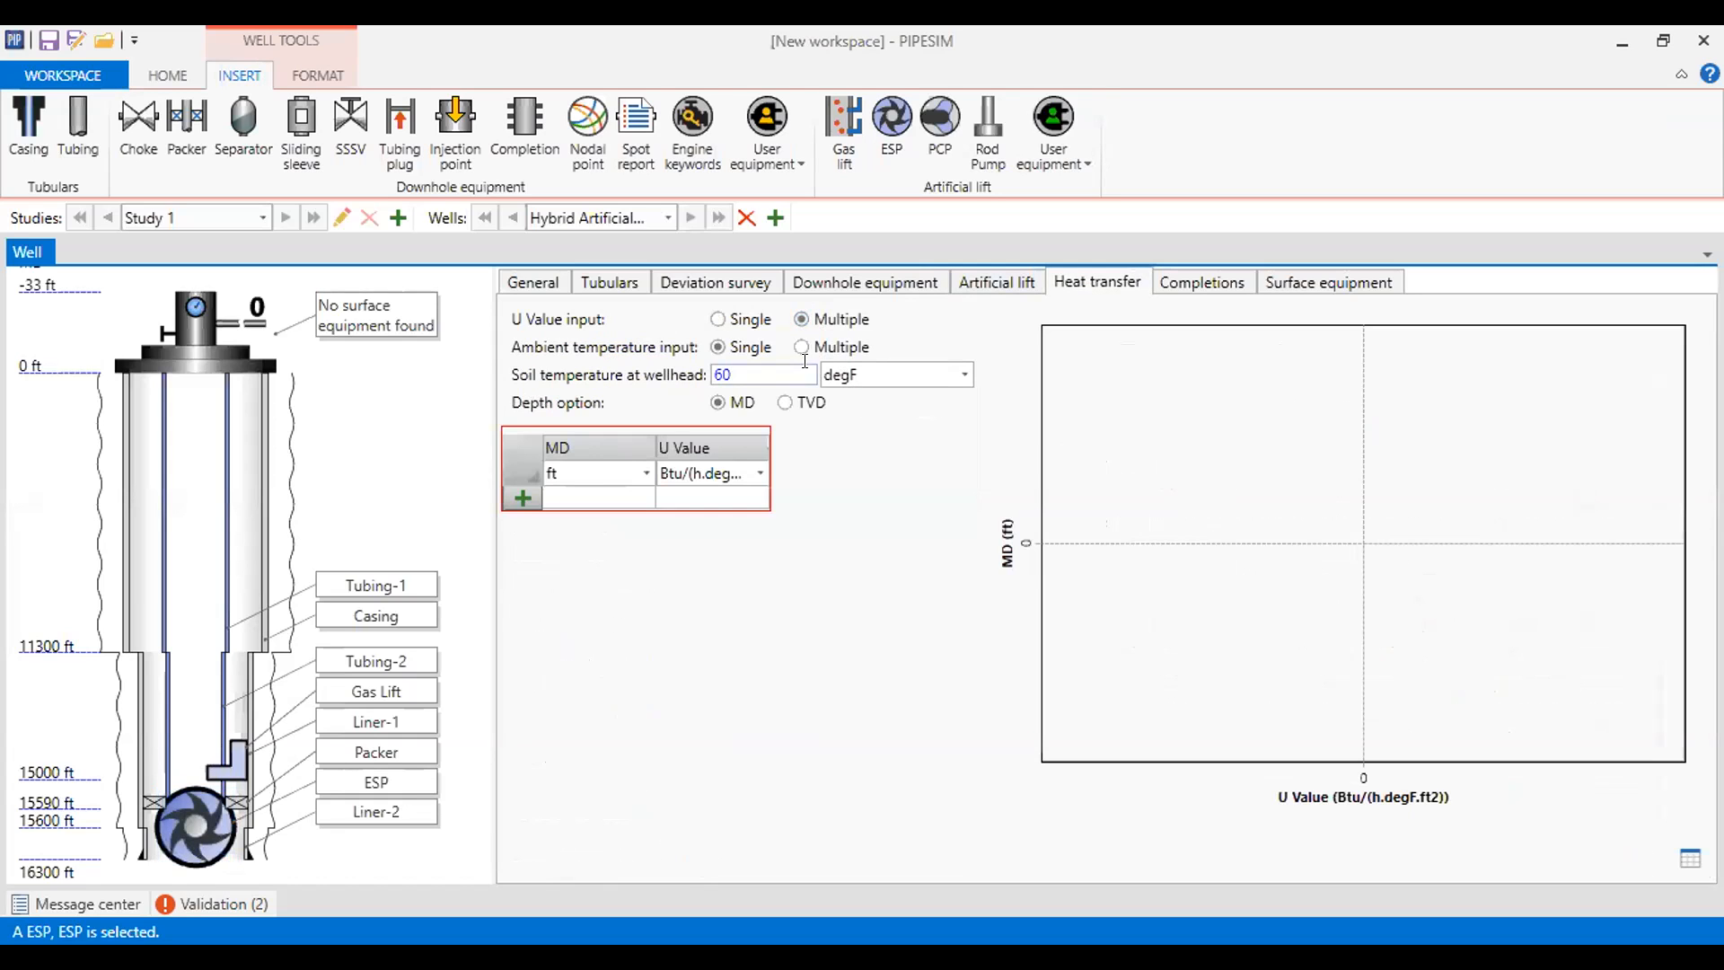
pyautogui.click(801, 346)
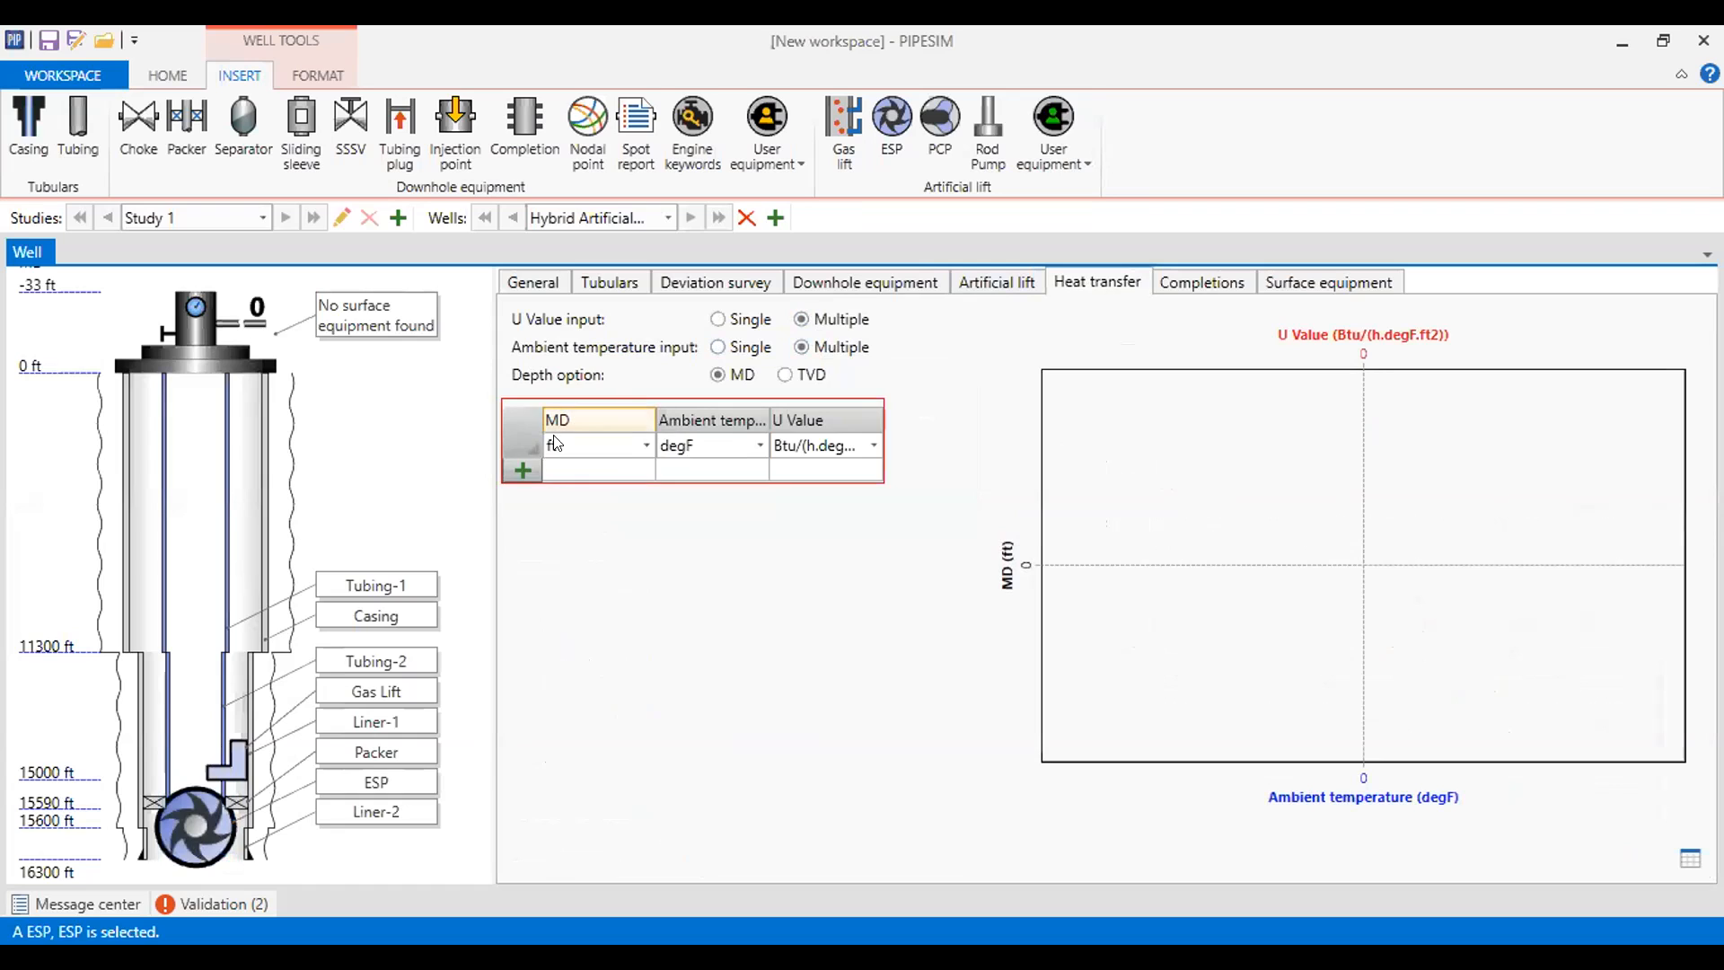
pyautogui.click(520, 466)
pyautogui.click(525, 485)
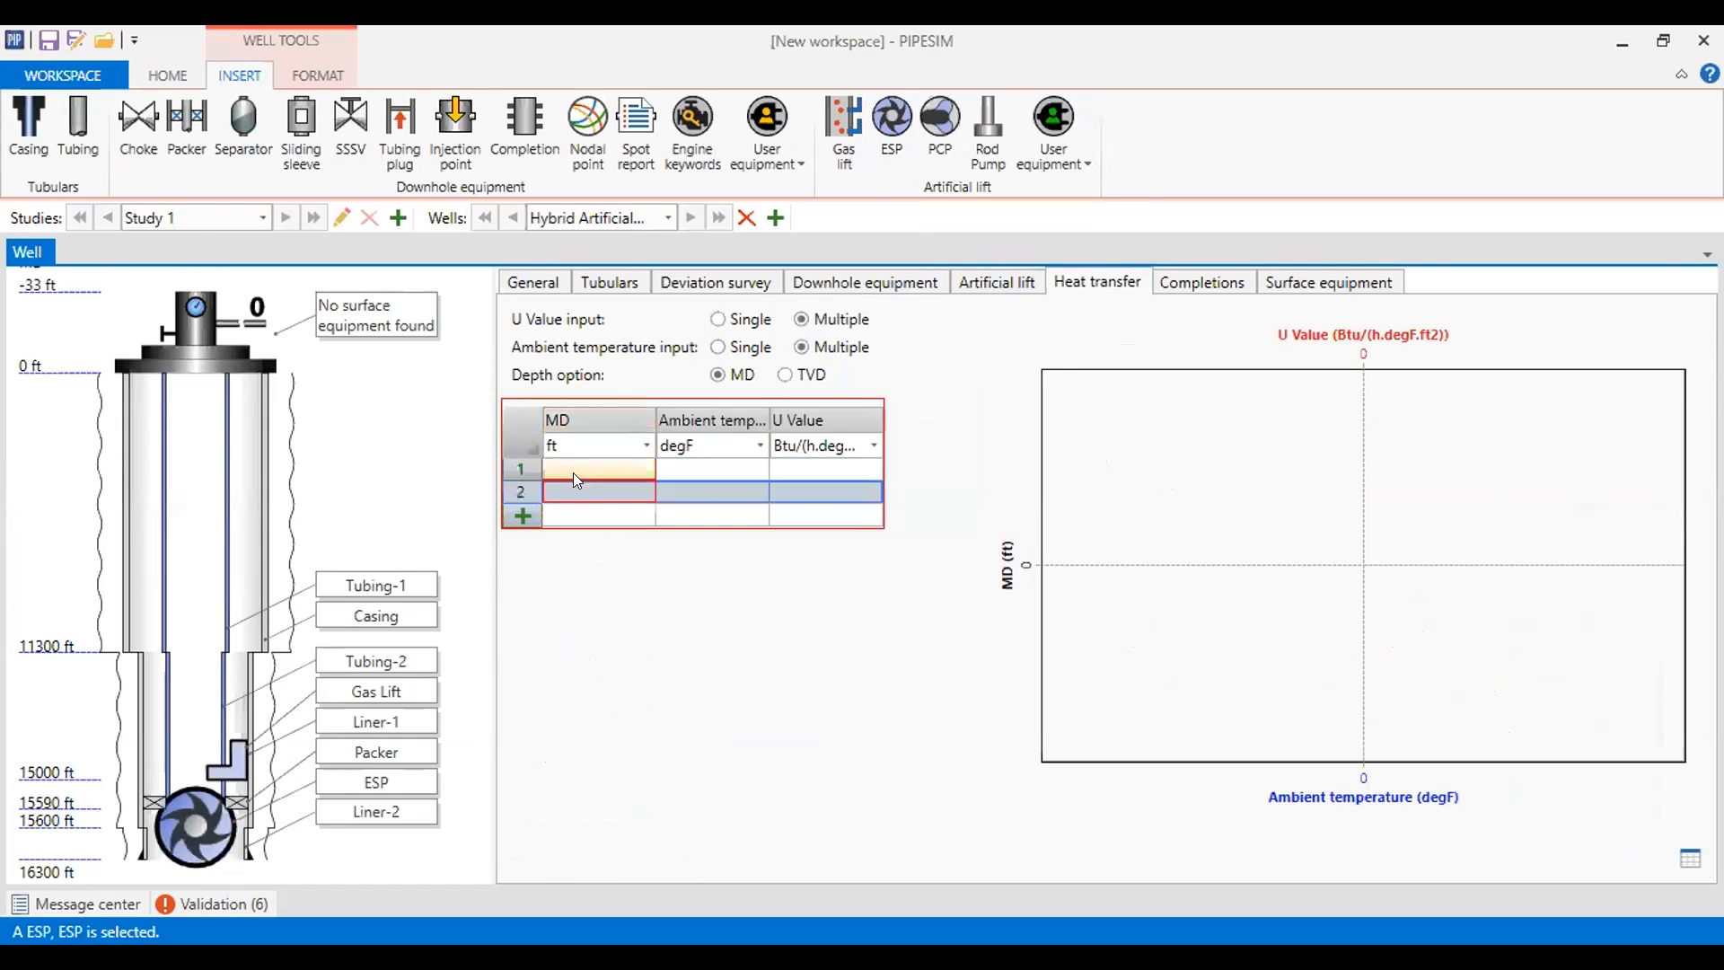
# - Fill the first heat transfer row with MD 0 ft, ambient temperature 50 degF and U value 2 Btu/(h.degF.ft2)
pyautogui.click(575, 470)
pyautogui.write('0')
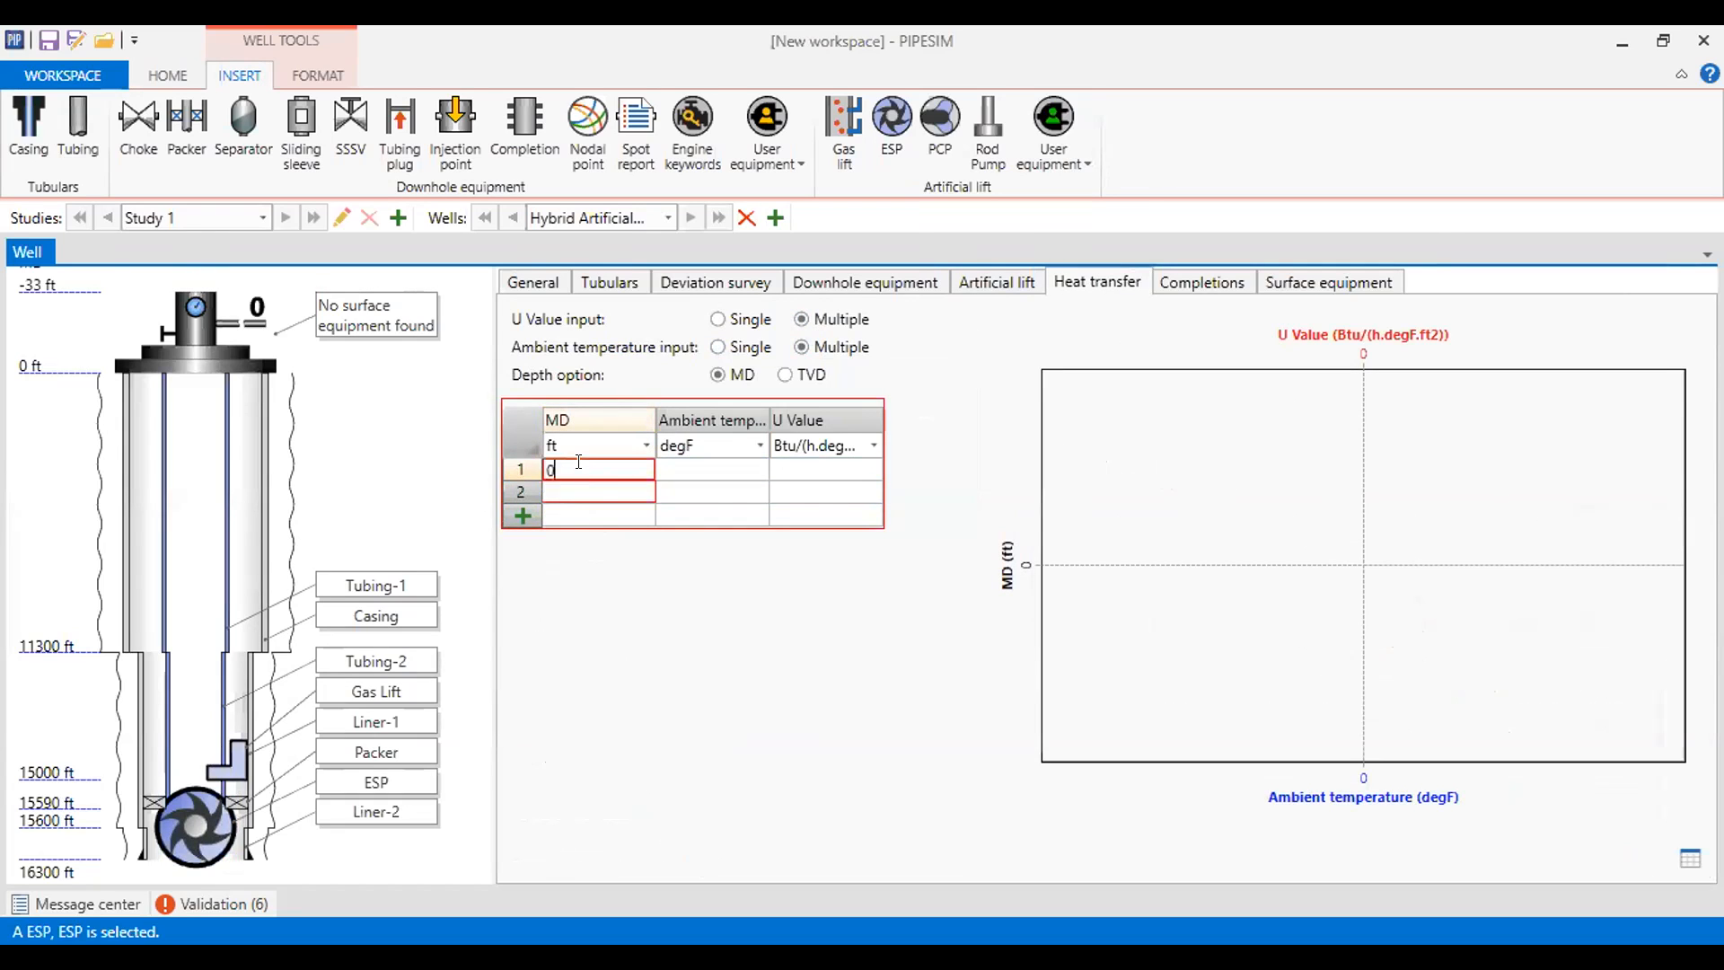
pyautogui.click(716, 477)
pyautogui.write('50')
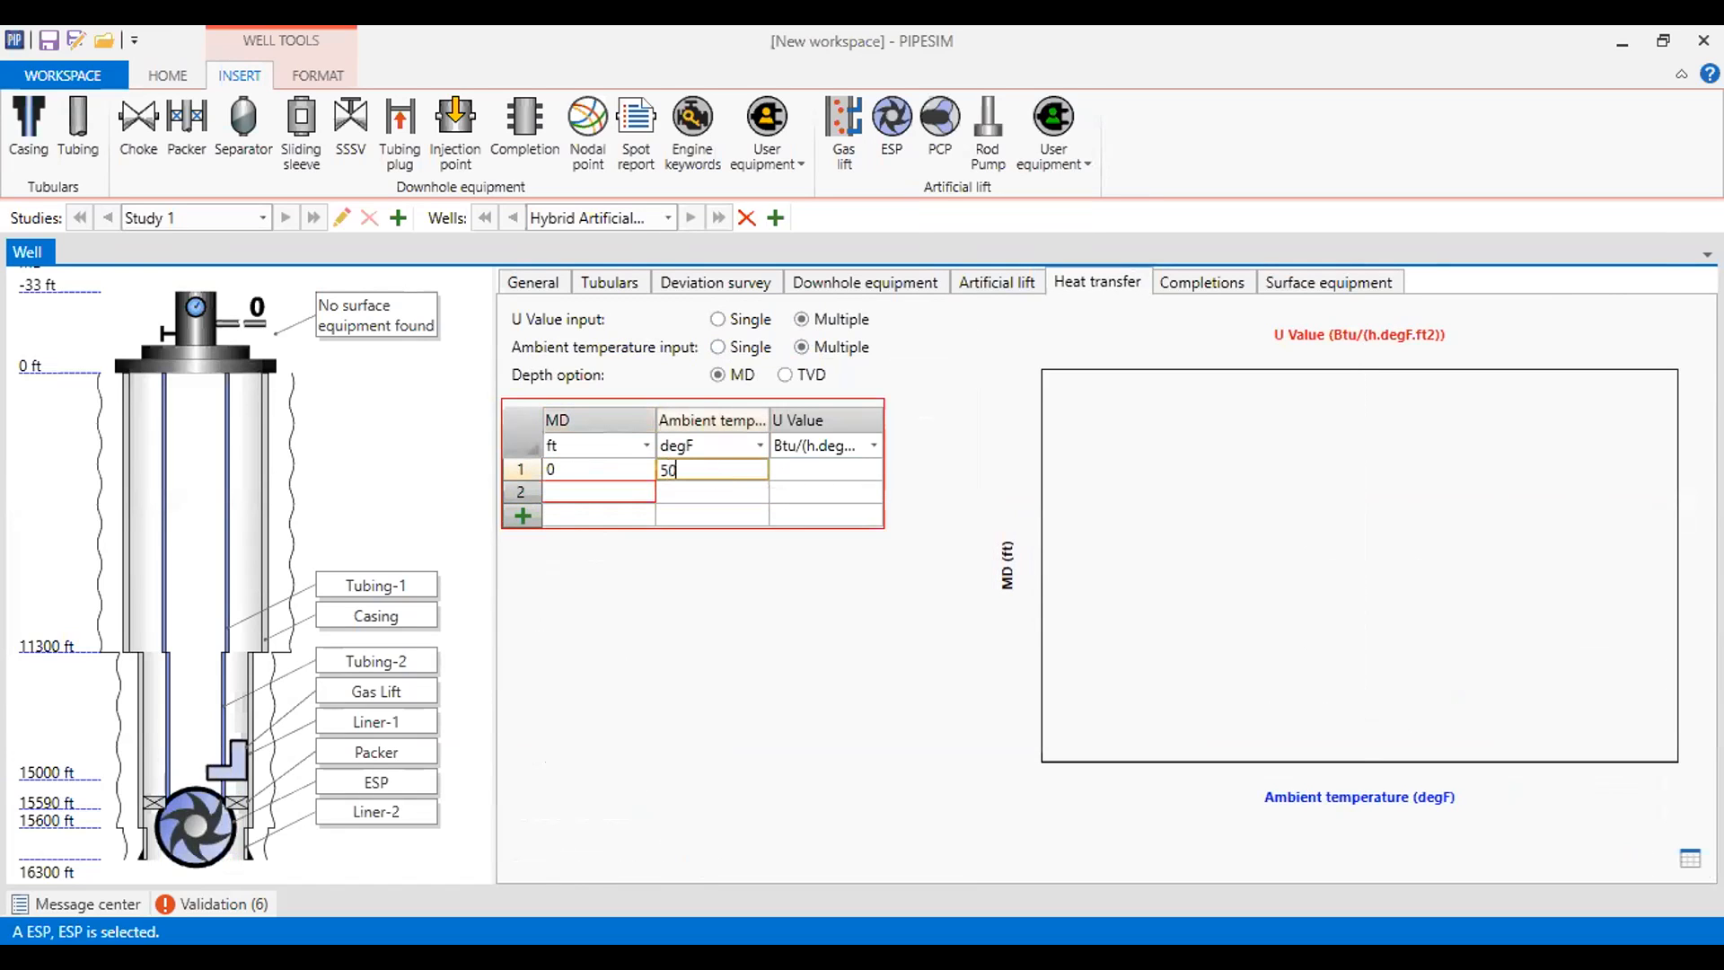
pyautogui.click(805, 473)
pyautogui.write('2')
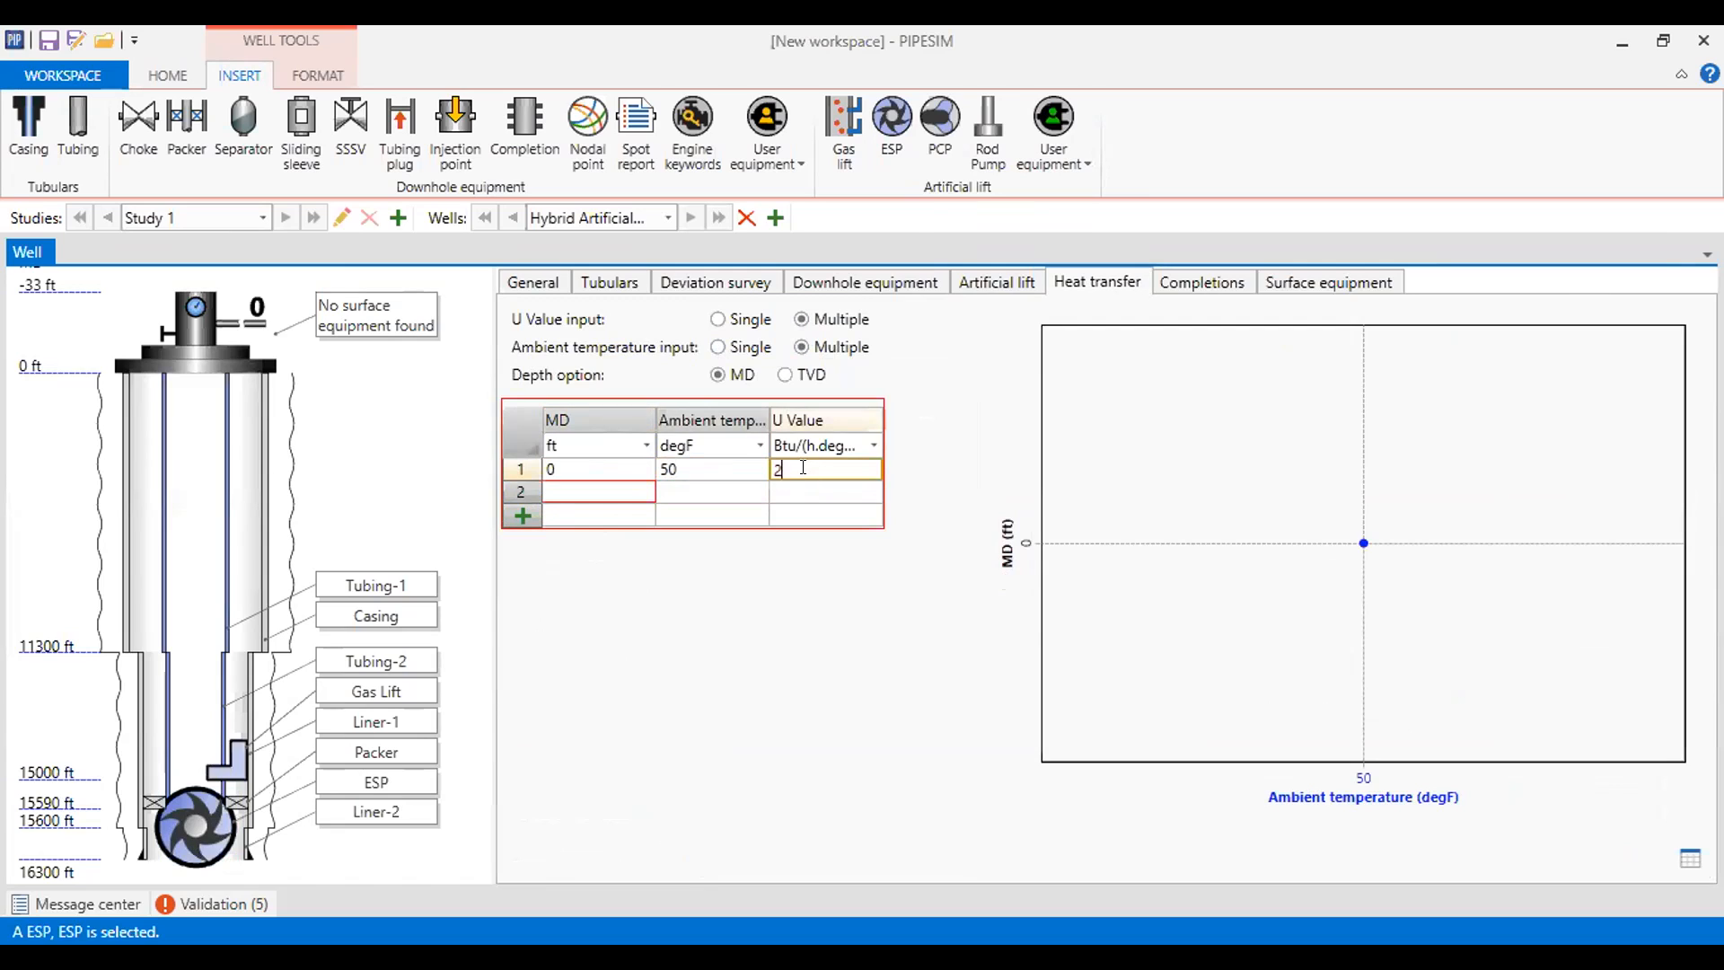
# - Fill the second heat transfer row with MD 16100 ft, ambient temperature 276 degF and U value 2 Btu/(h.degF.ft2)
pyautogui.click(642, 499)
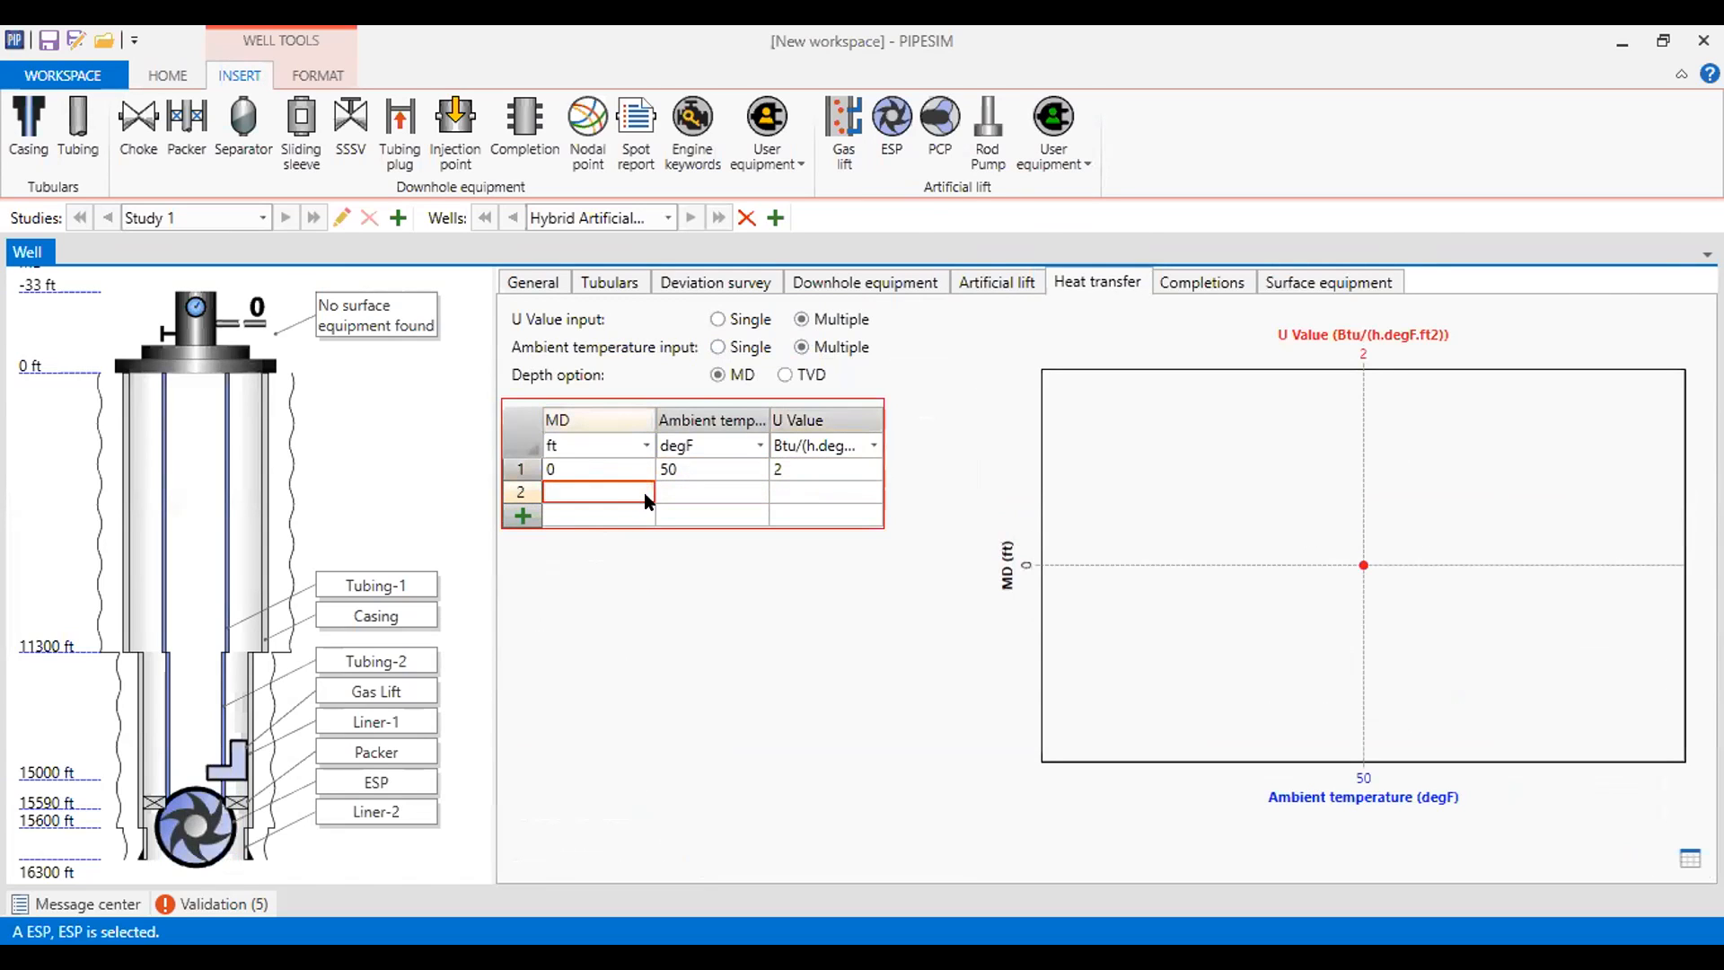
pyautogui.write('161000')
pyautogui.press('BackSpace')
pyautogui.click(694, 488)
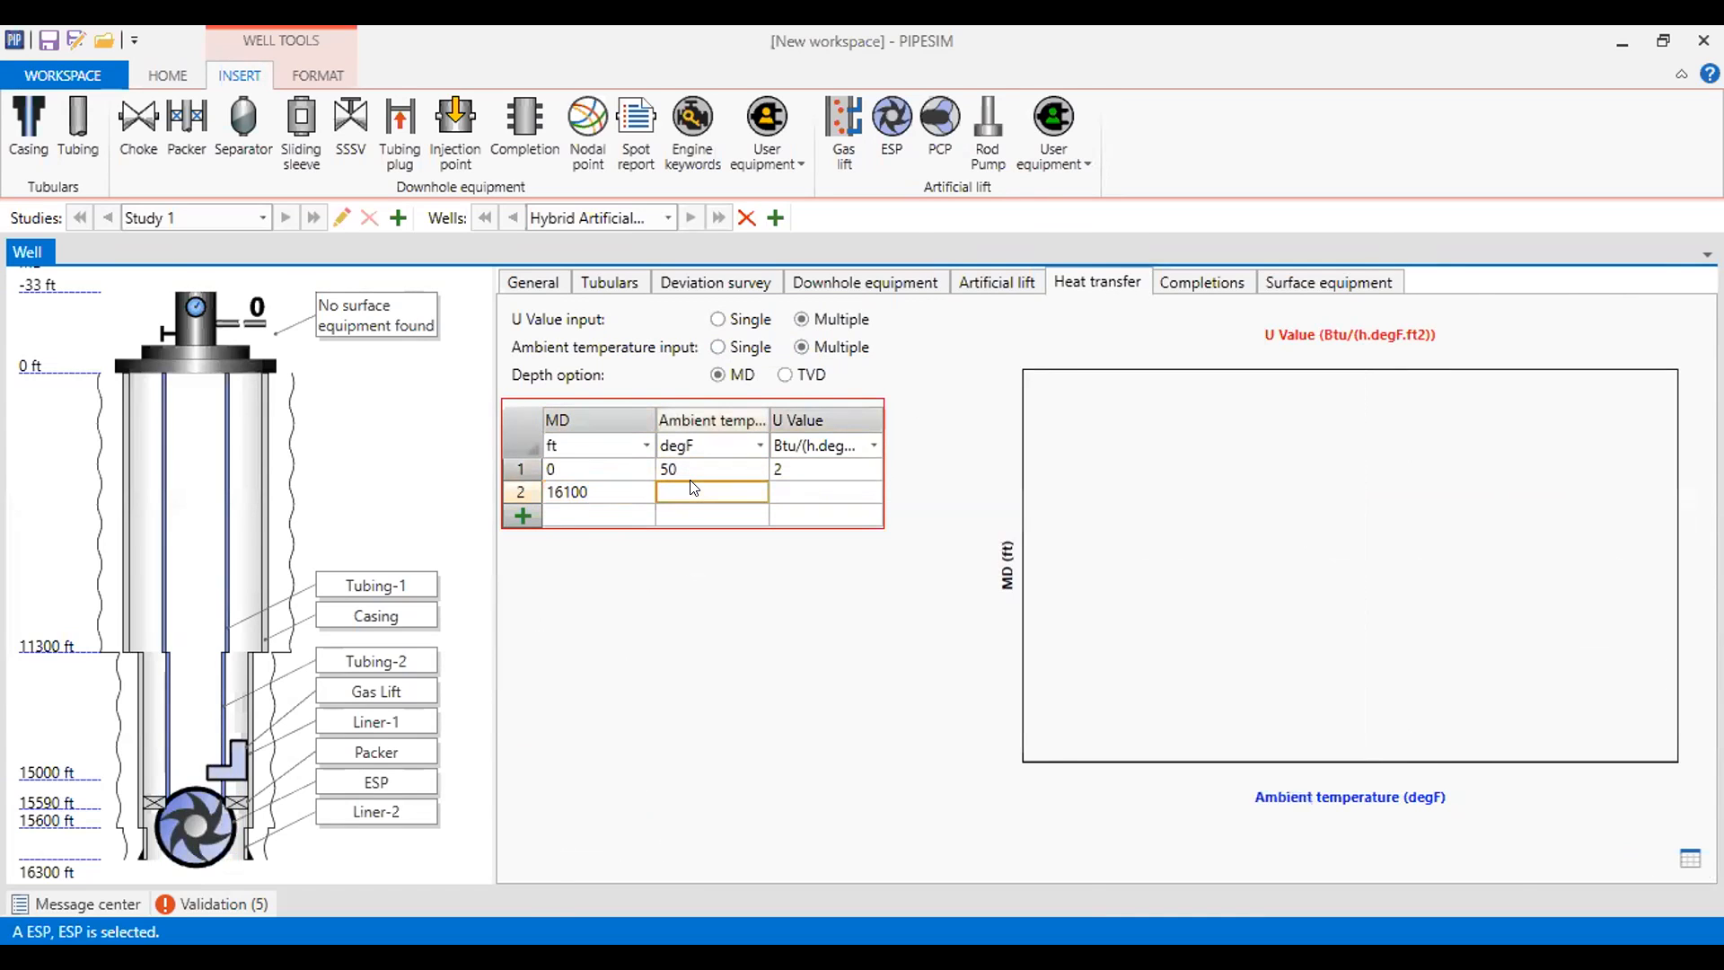
pyautogui.write('276')
pyautogui.click(790, 492)
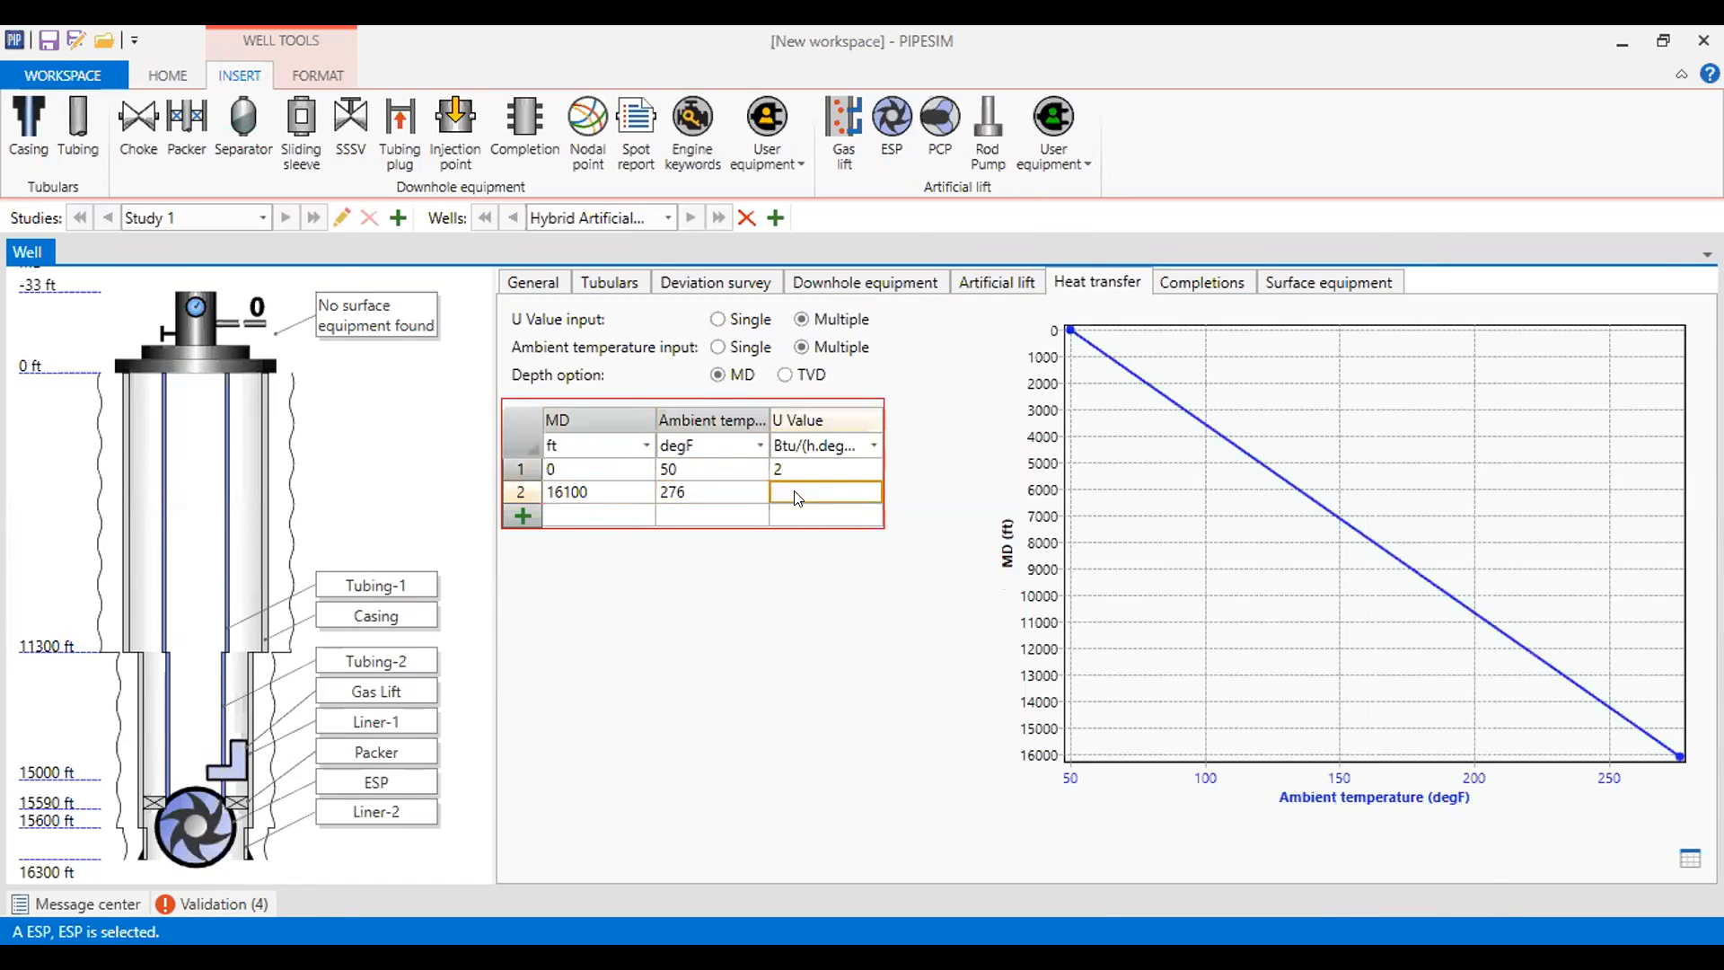
pyautogui.write('2')
pyautogui.click(802, 470)
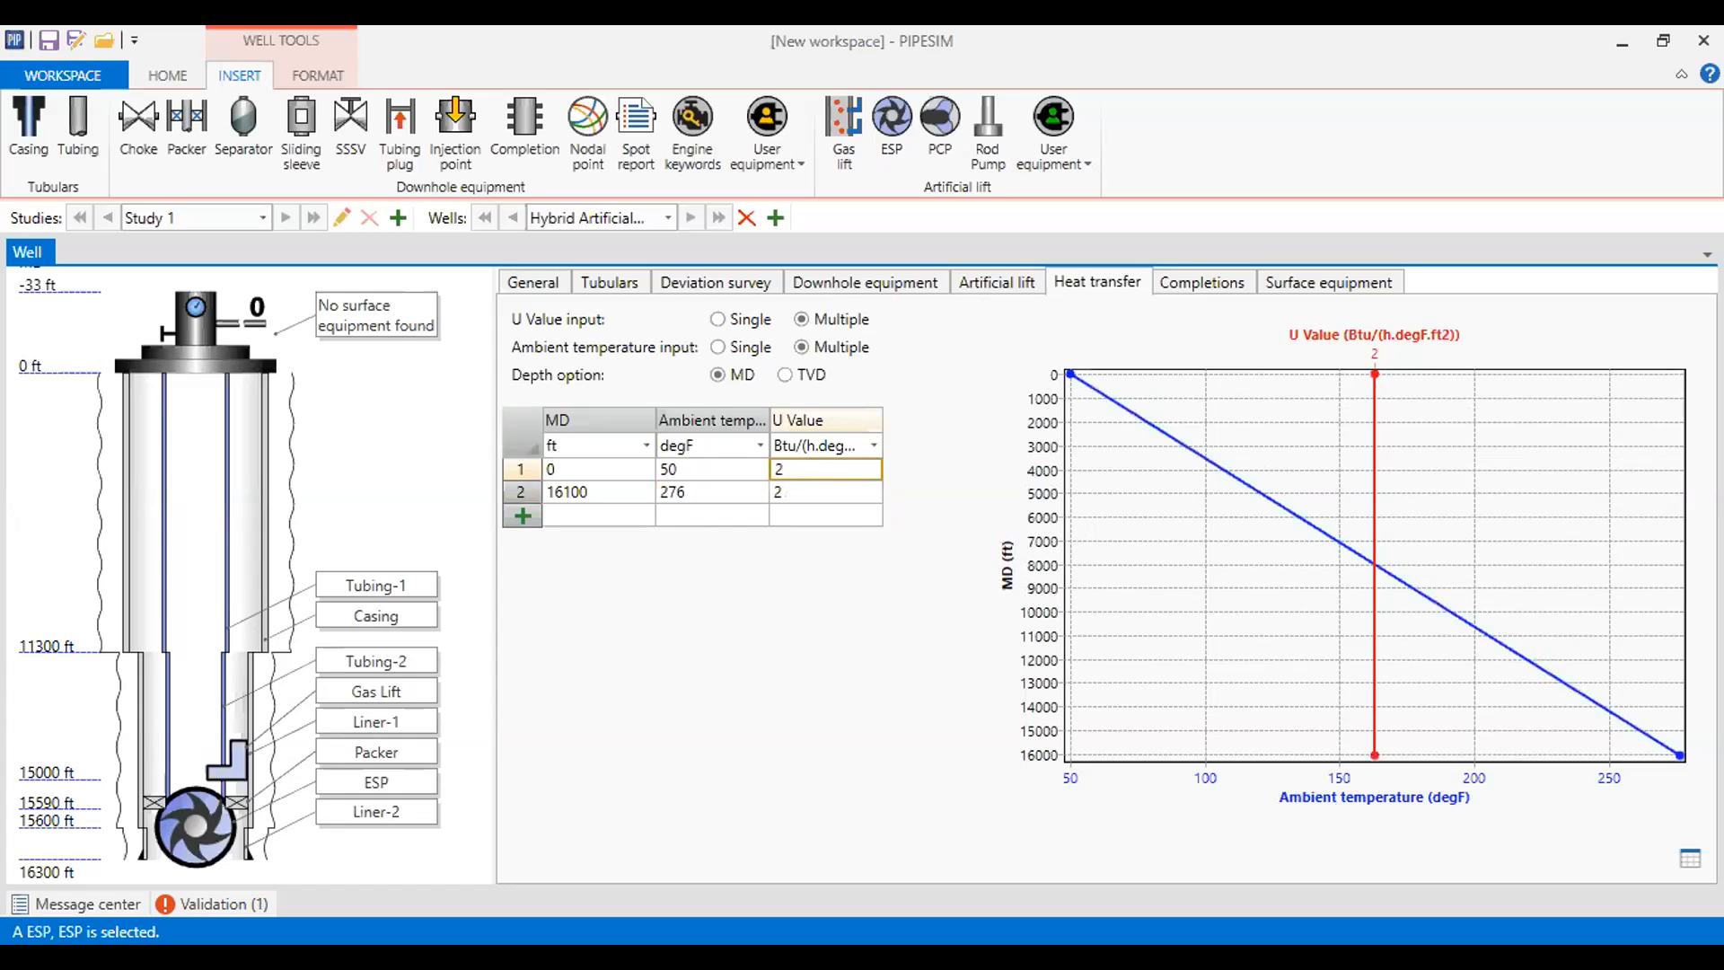
# - Add a completion named Completion to the well with a middle MD of 16100 ft
pyautogui.click(1196, 280)
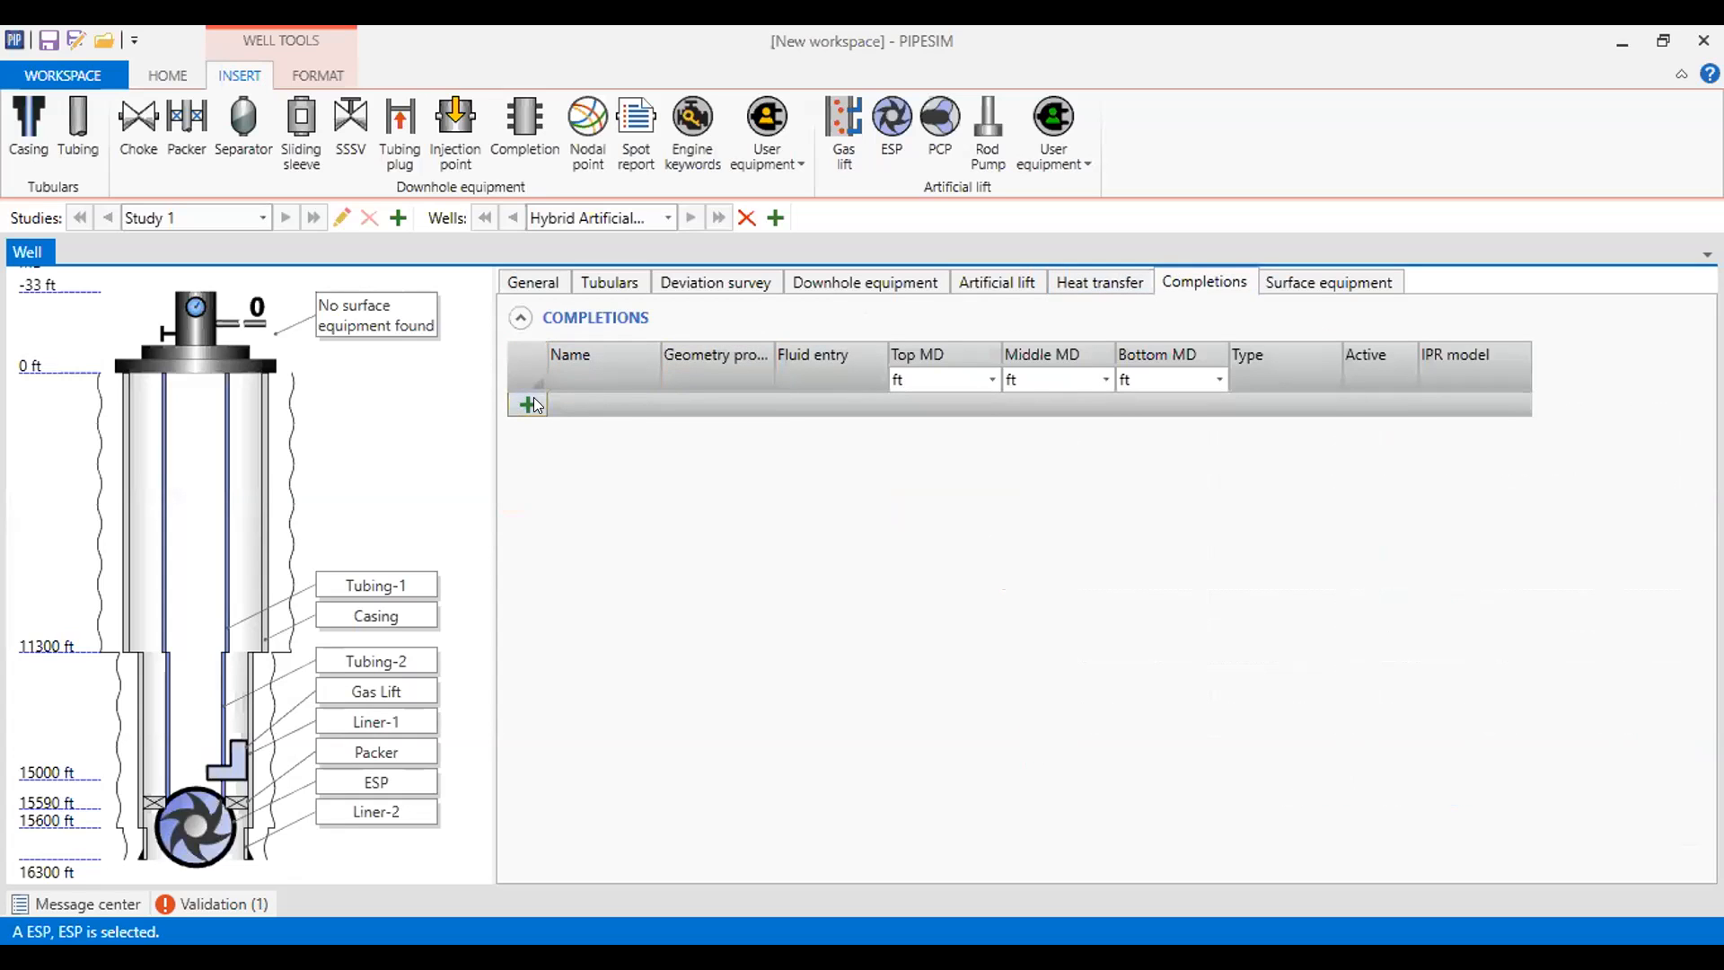
pyautogui.click(605, 410)
pyautogui.click(615, 400)
pyautogui.write('Completion')
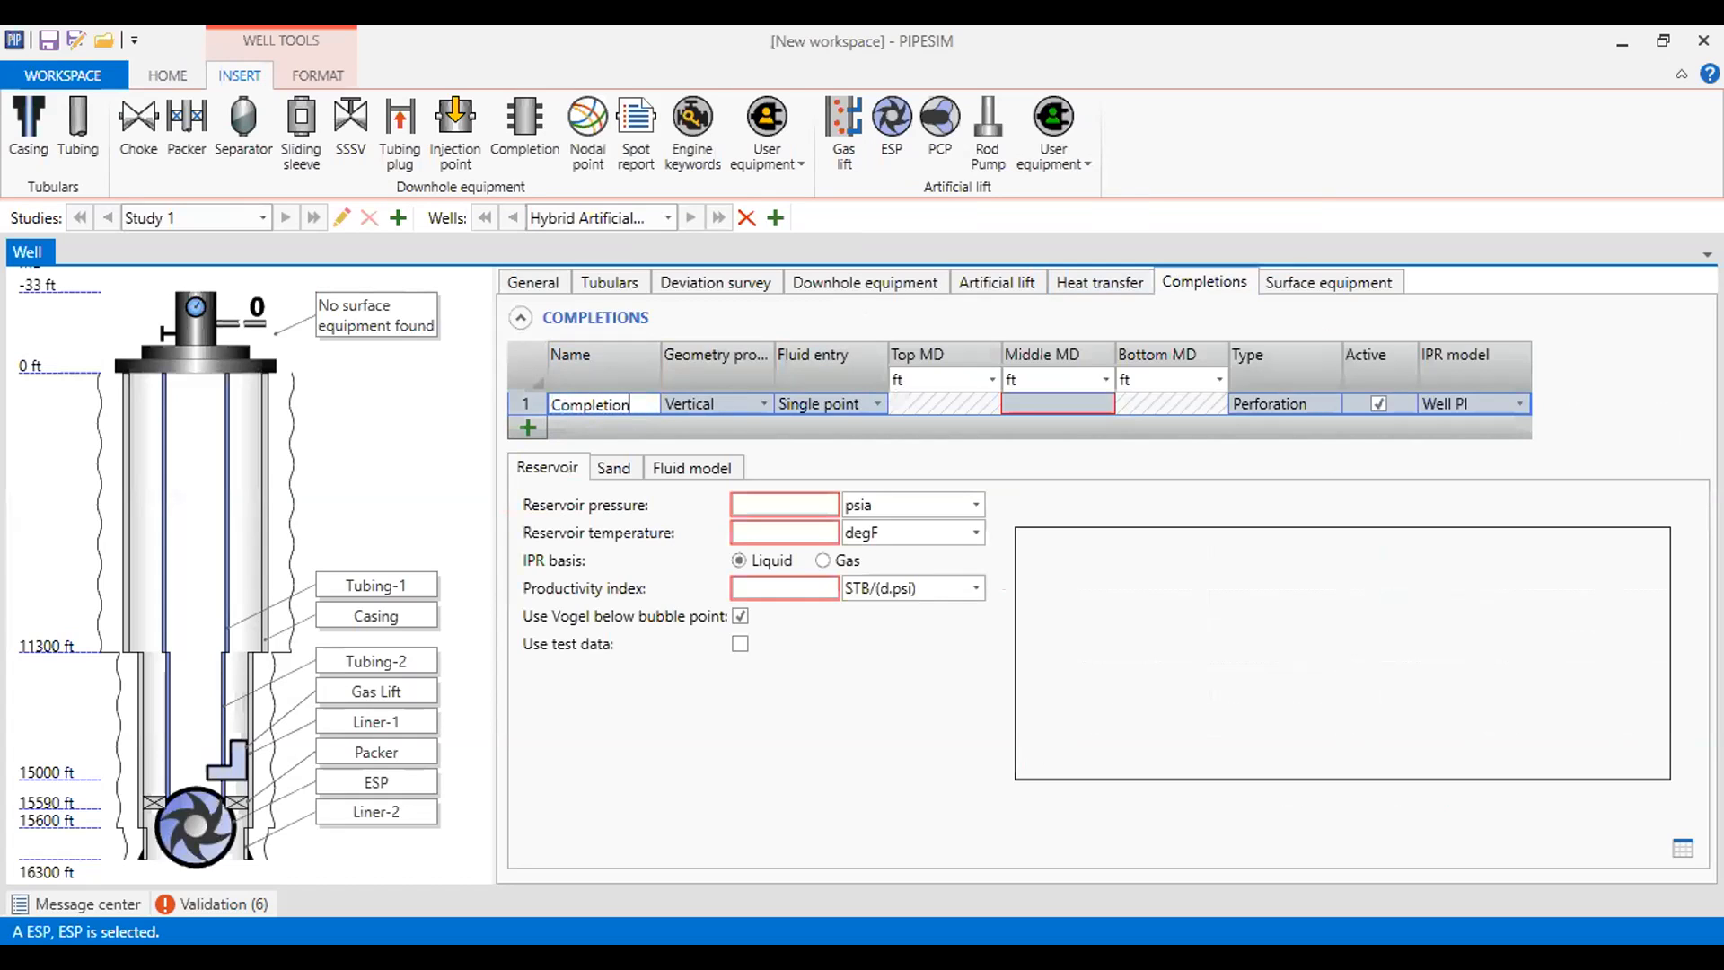
pyautogui.click(1022, 403)
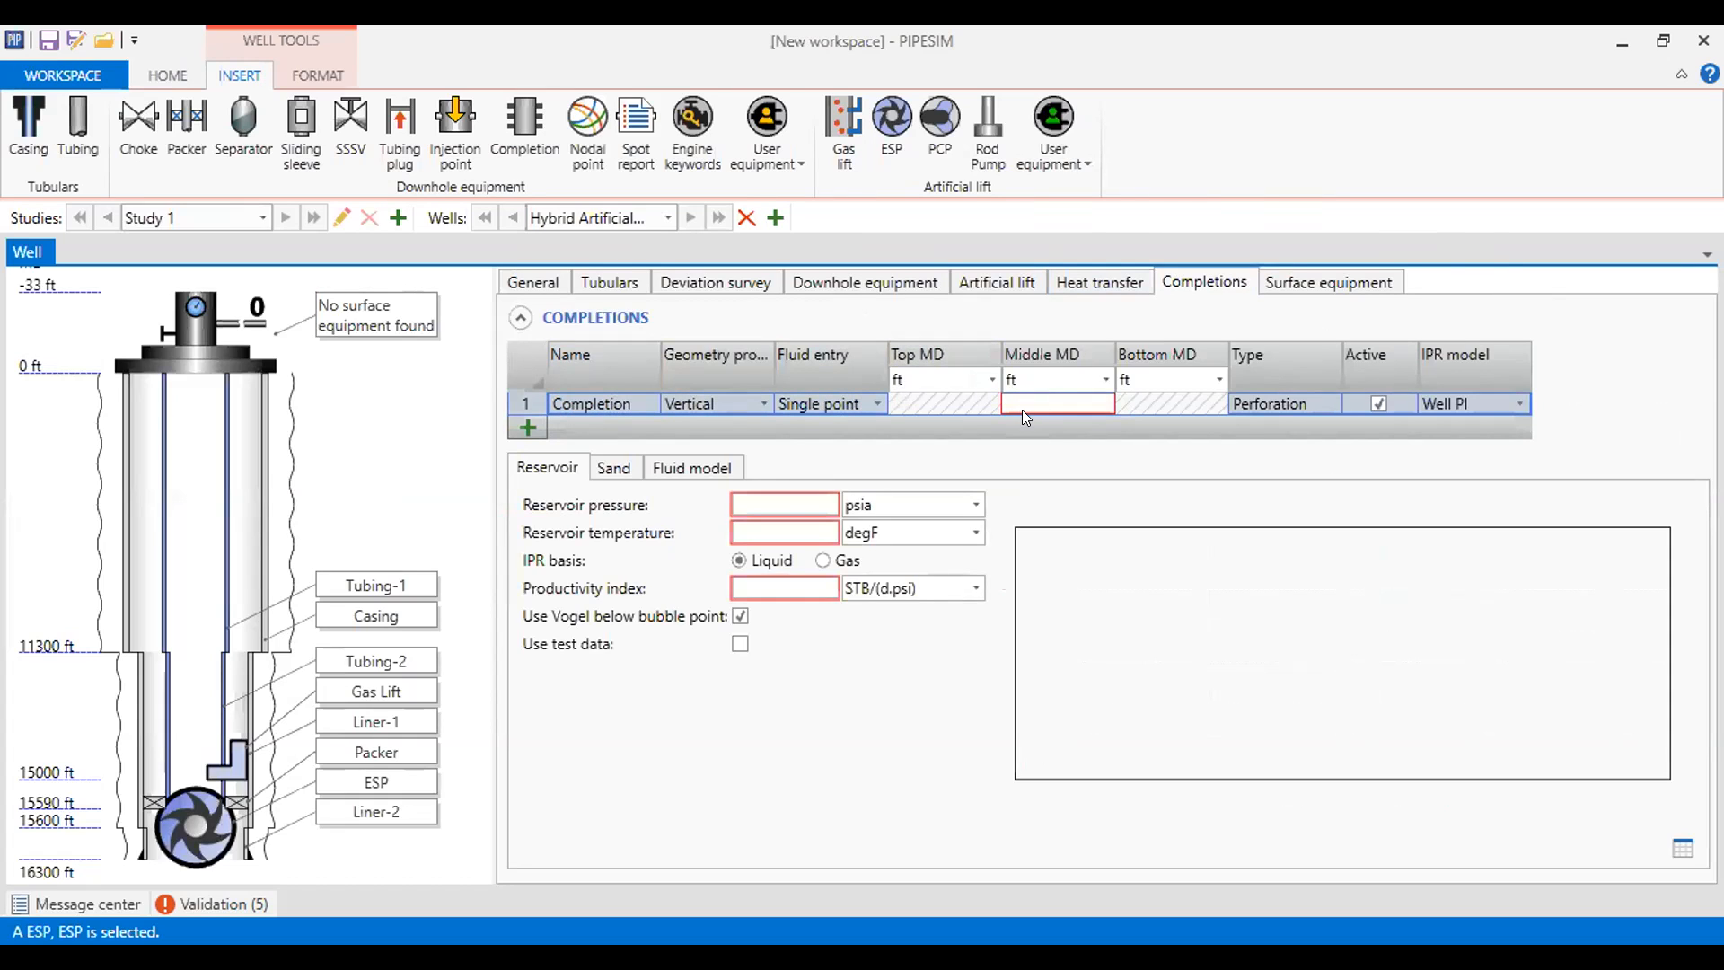
pyautogui.write('00')
# - Set the completion's IPR model to Jones
pyautogui.click(1504, 403)
pyautogui.click(1520, 406)
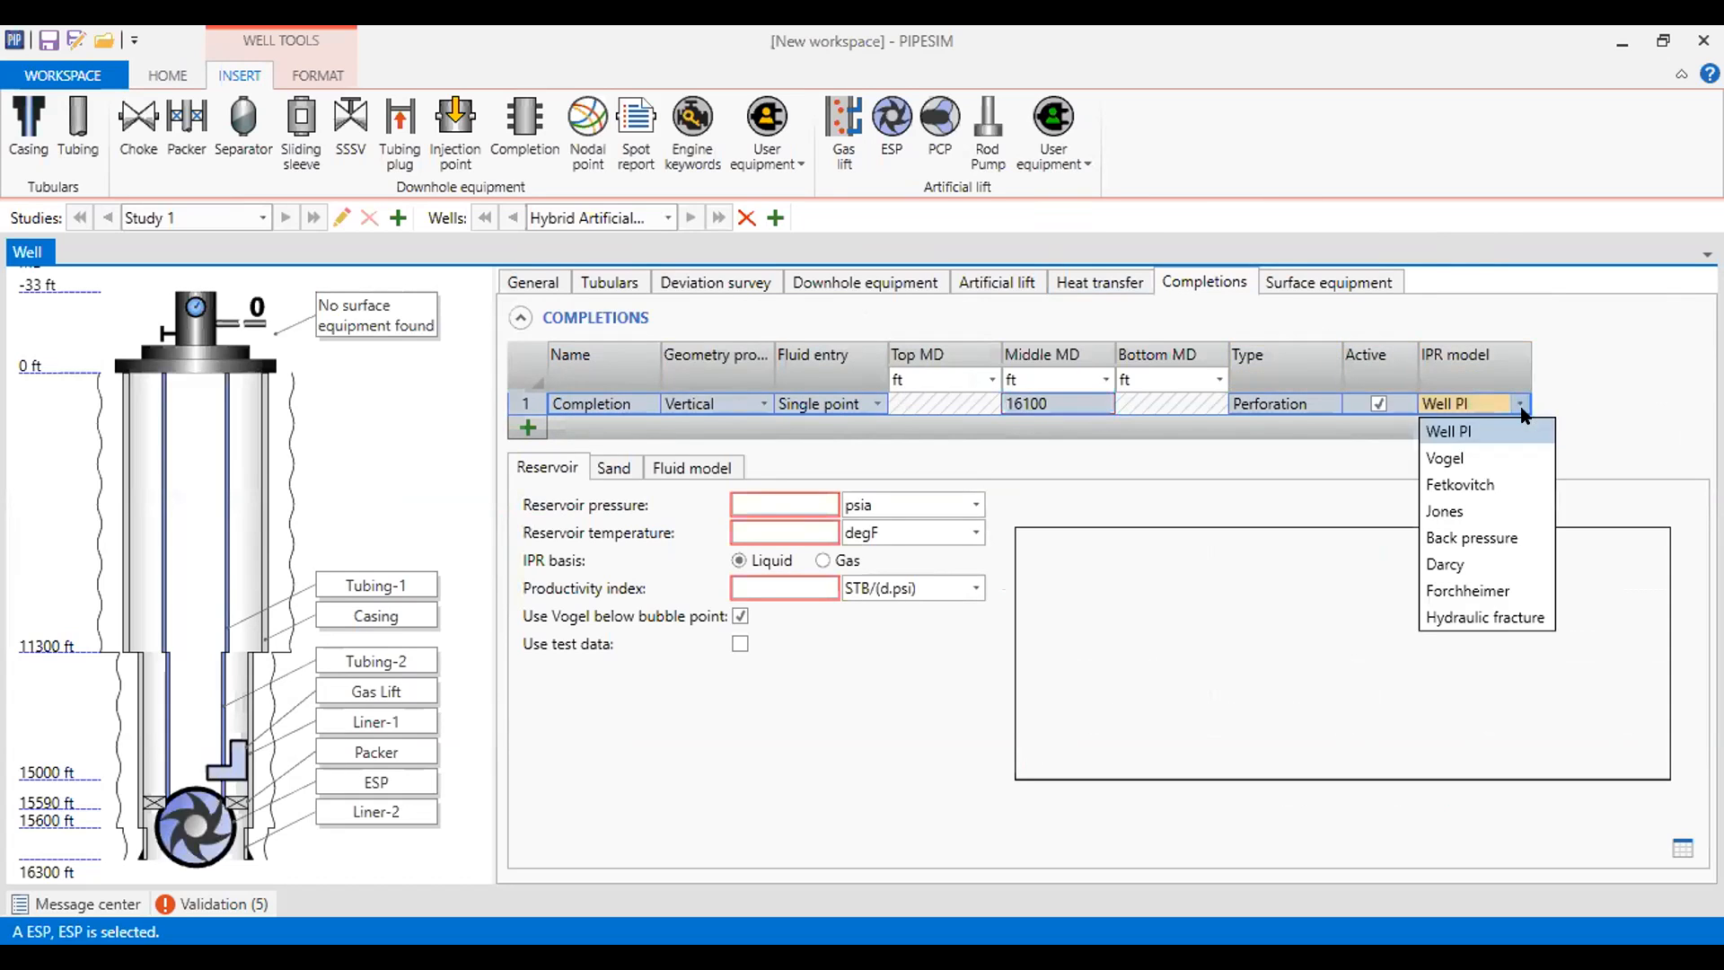
pyautogui.click(1461, 514)
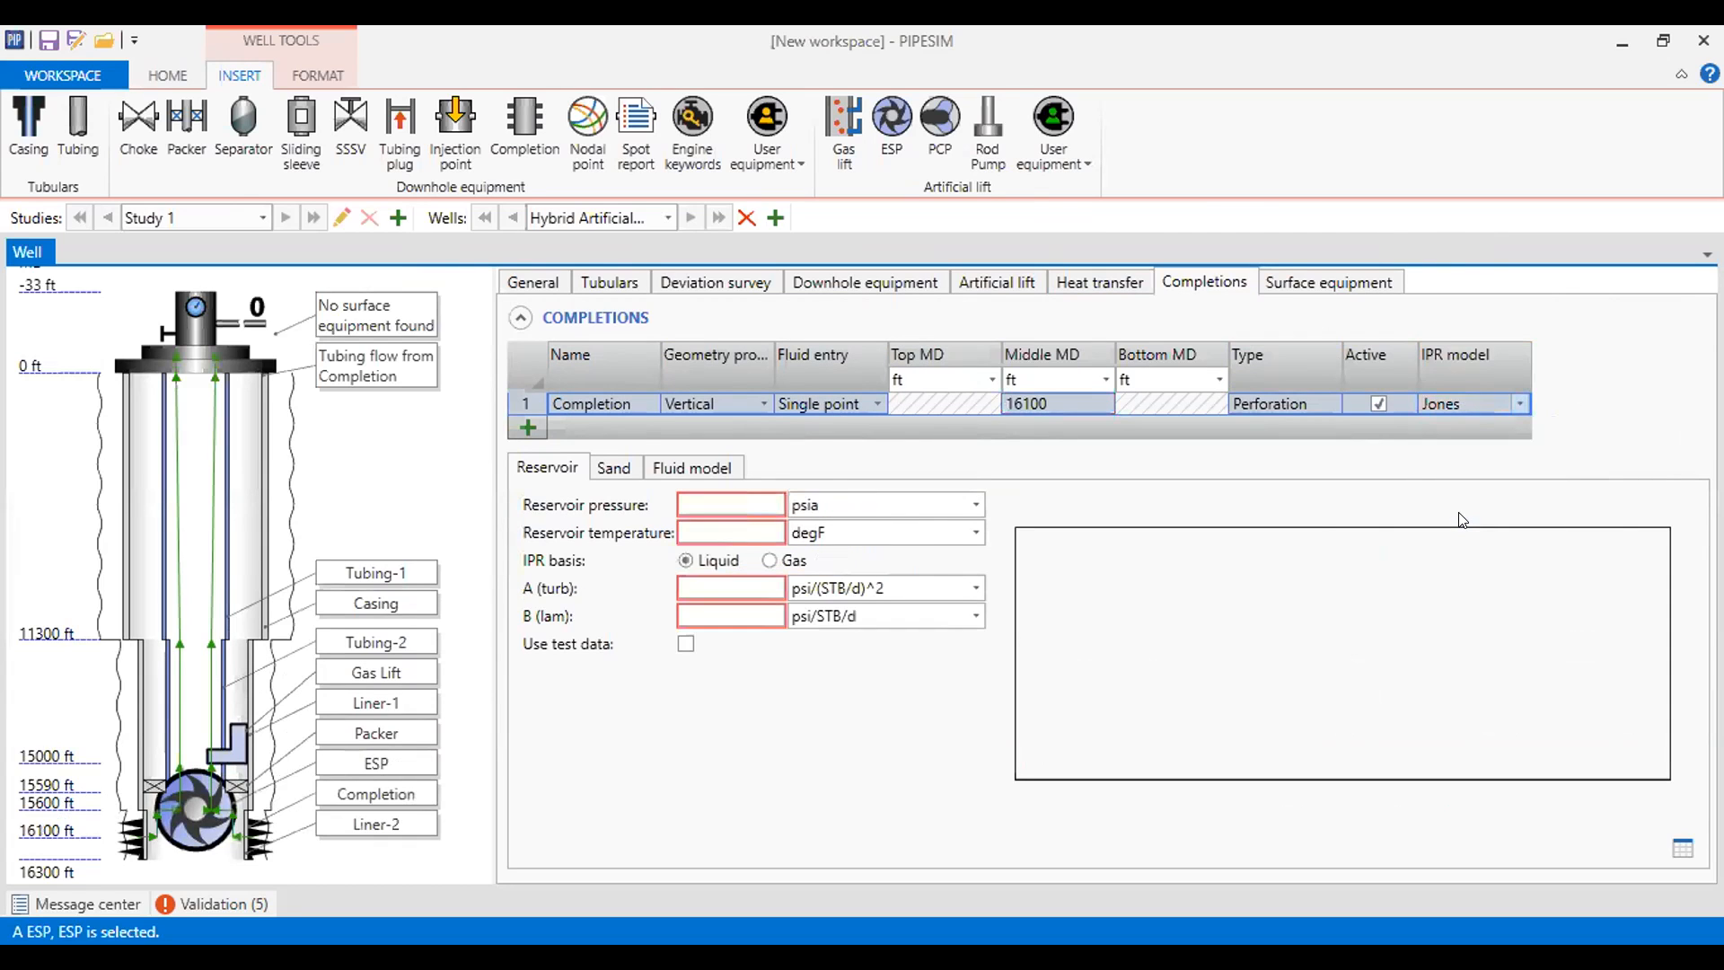
pyautogui.click(1521, 406)
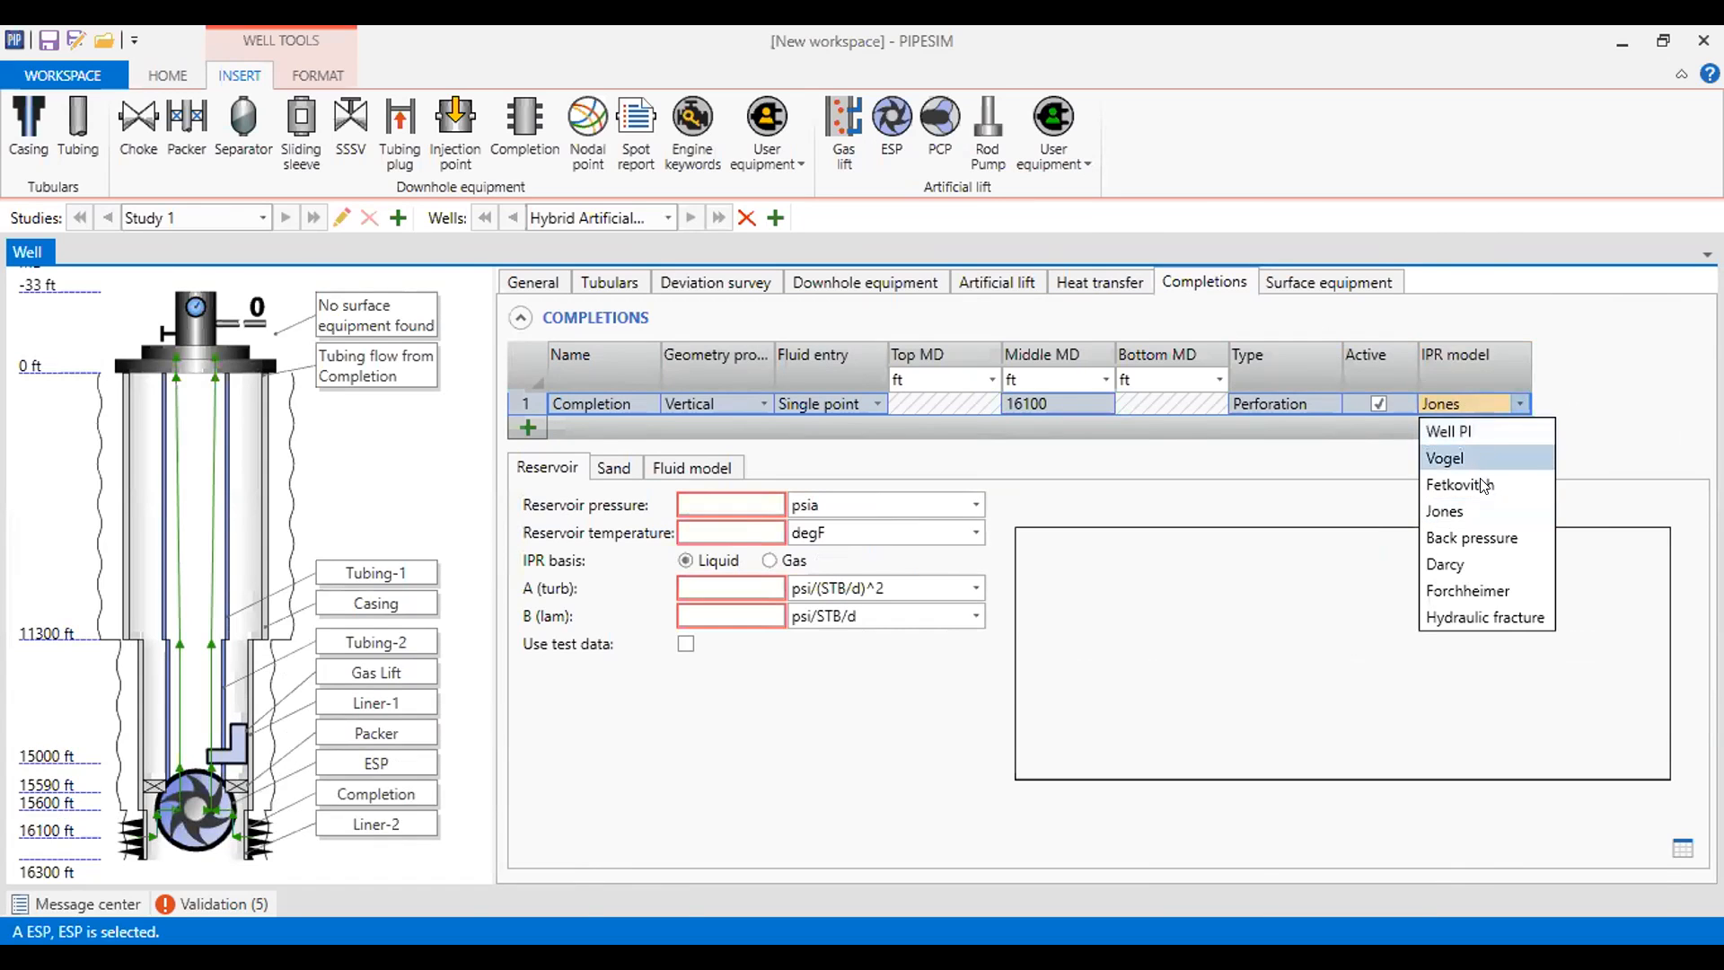
pyautogui.click(1454, 513)
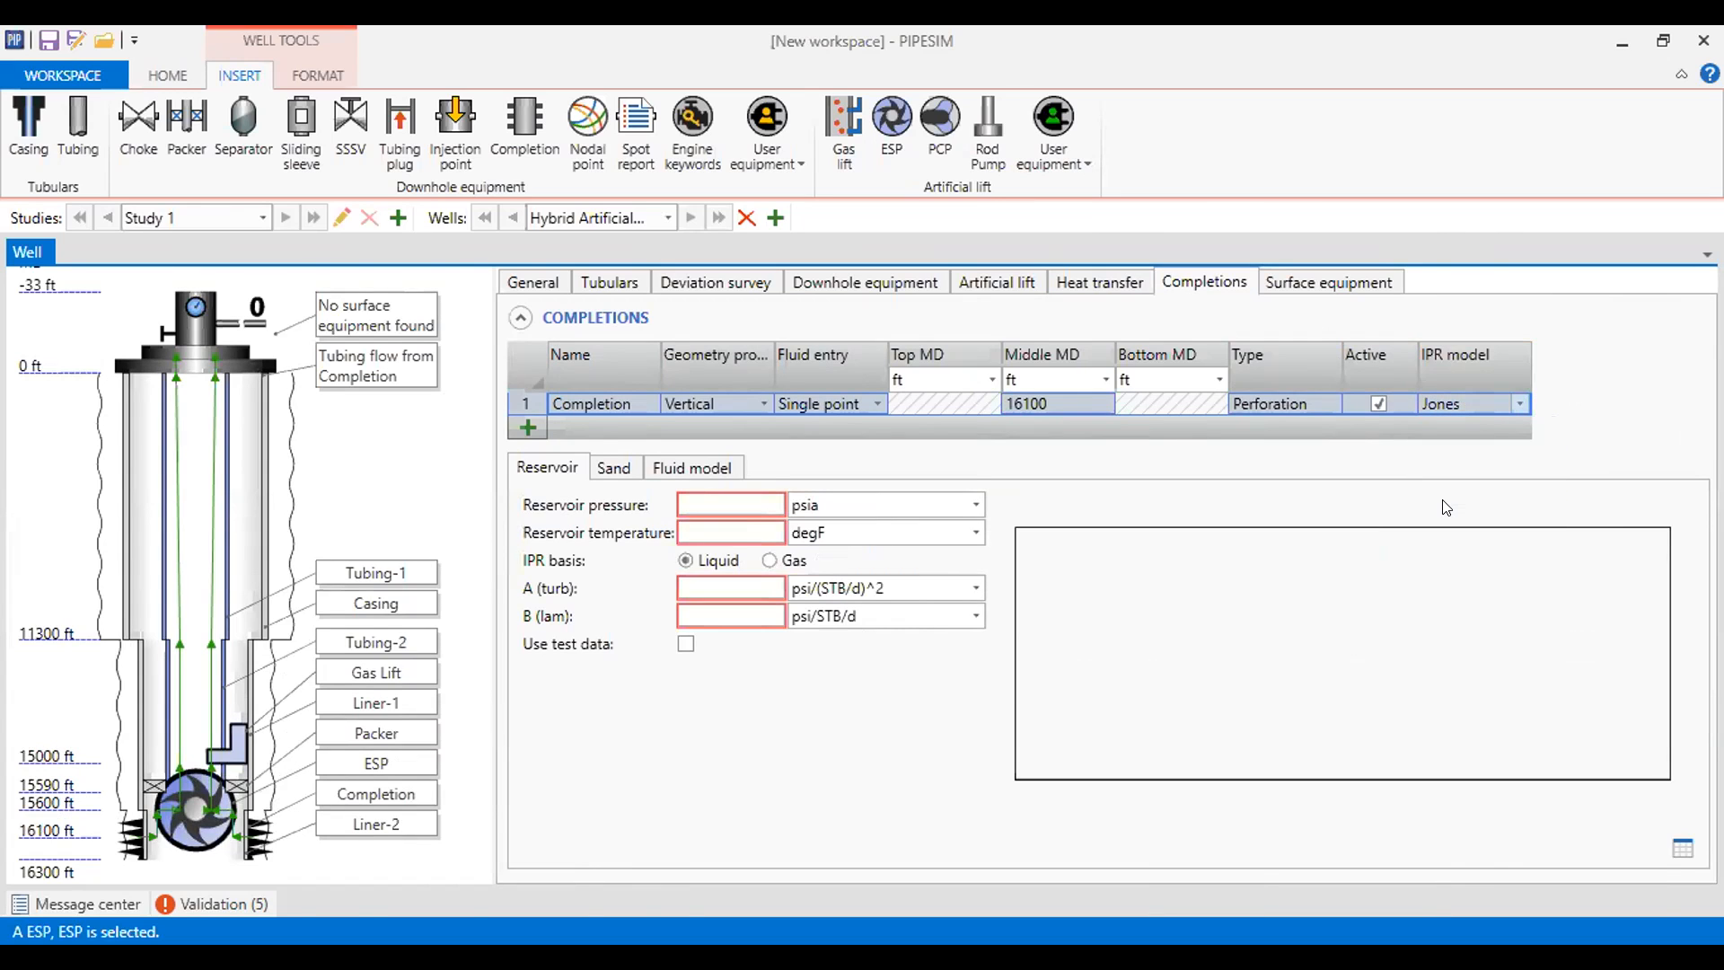
# - Set the completion's reservoir pressure to 3000 psia and reservoir temperature to 276 degF
pyautogui.click(700, 502)
pyautogui.write('3000')
pyautogui.click(697, 529)
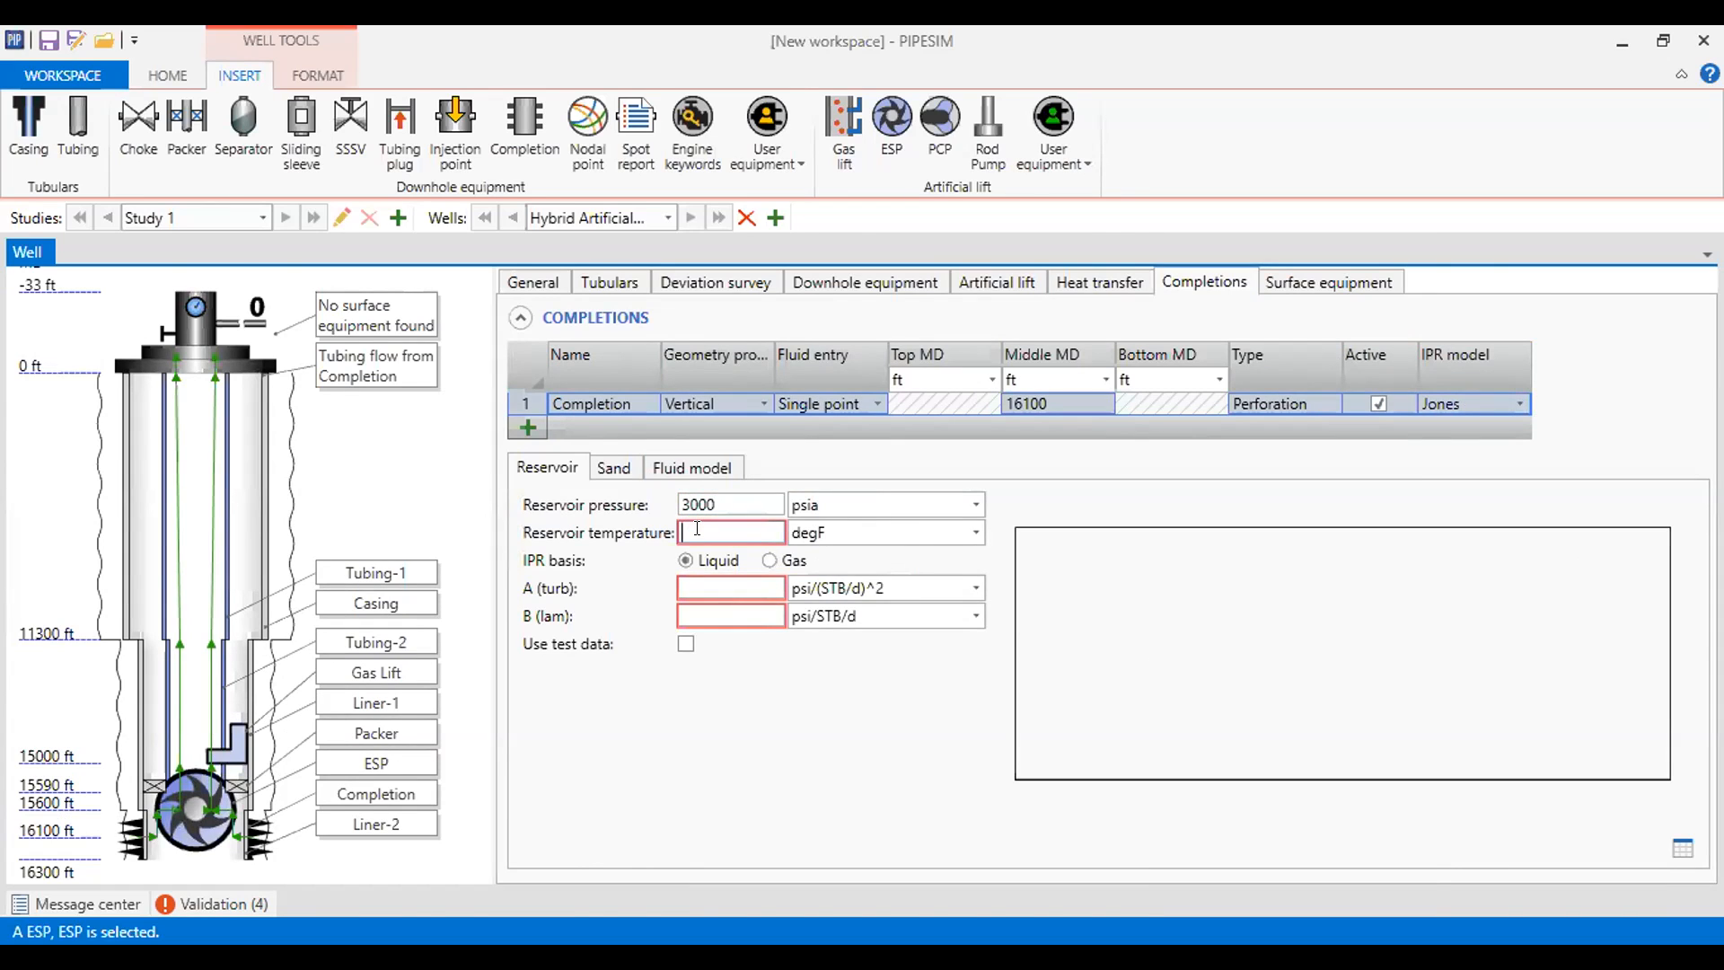
pyautogui.write('276')
pyautogui.press('Tab')
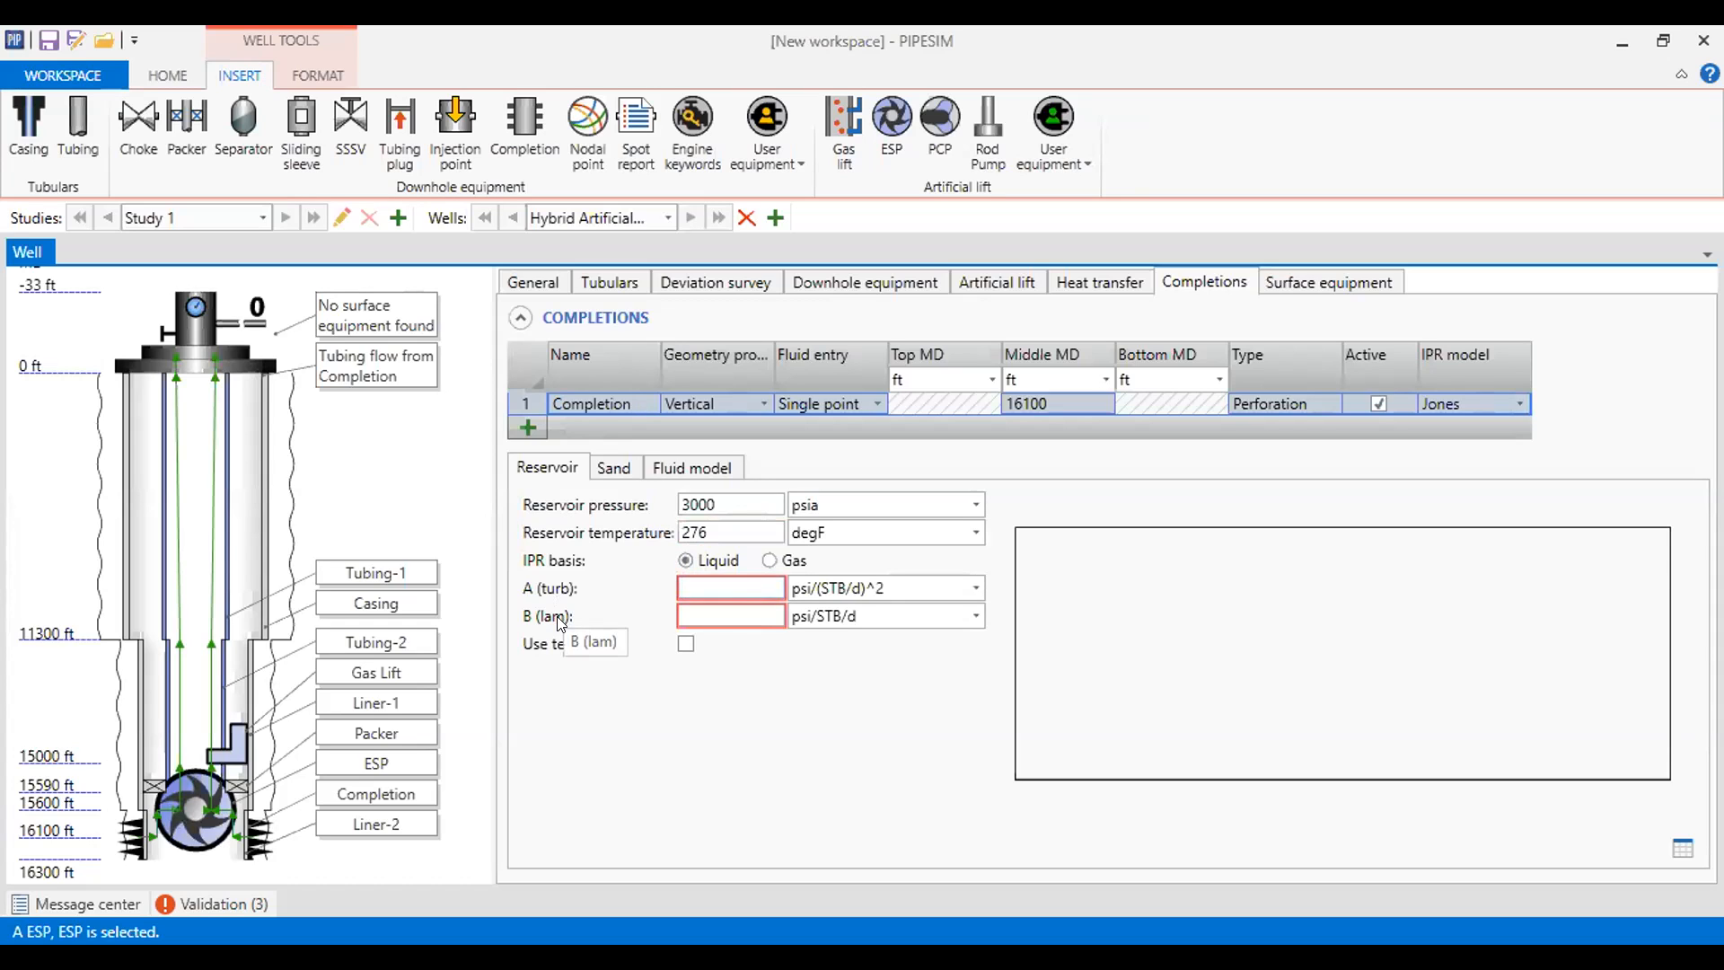
# - Enter the Jones coefficients A (turb) 9,178E-06 psi/(STB/d)^2 and B (lam) 0,0856 psi/STB/d
pyautogui.write('9,178E-06')
pyautogui.press('Tab')
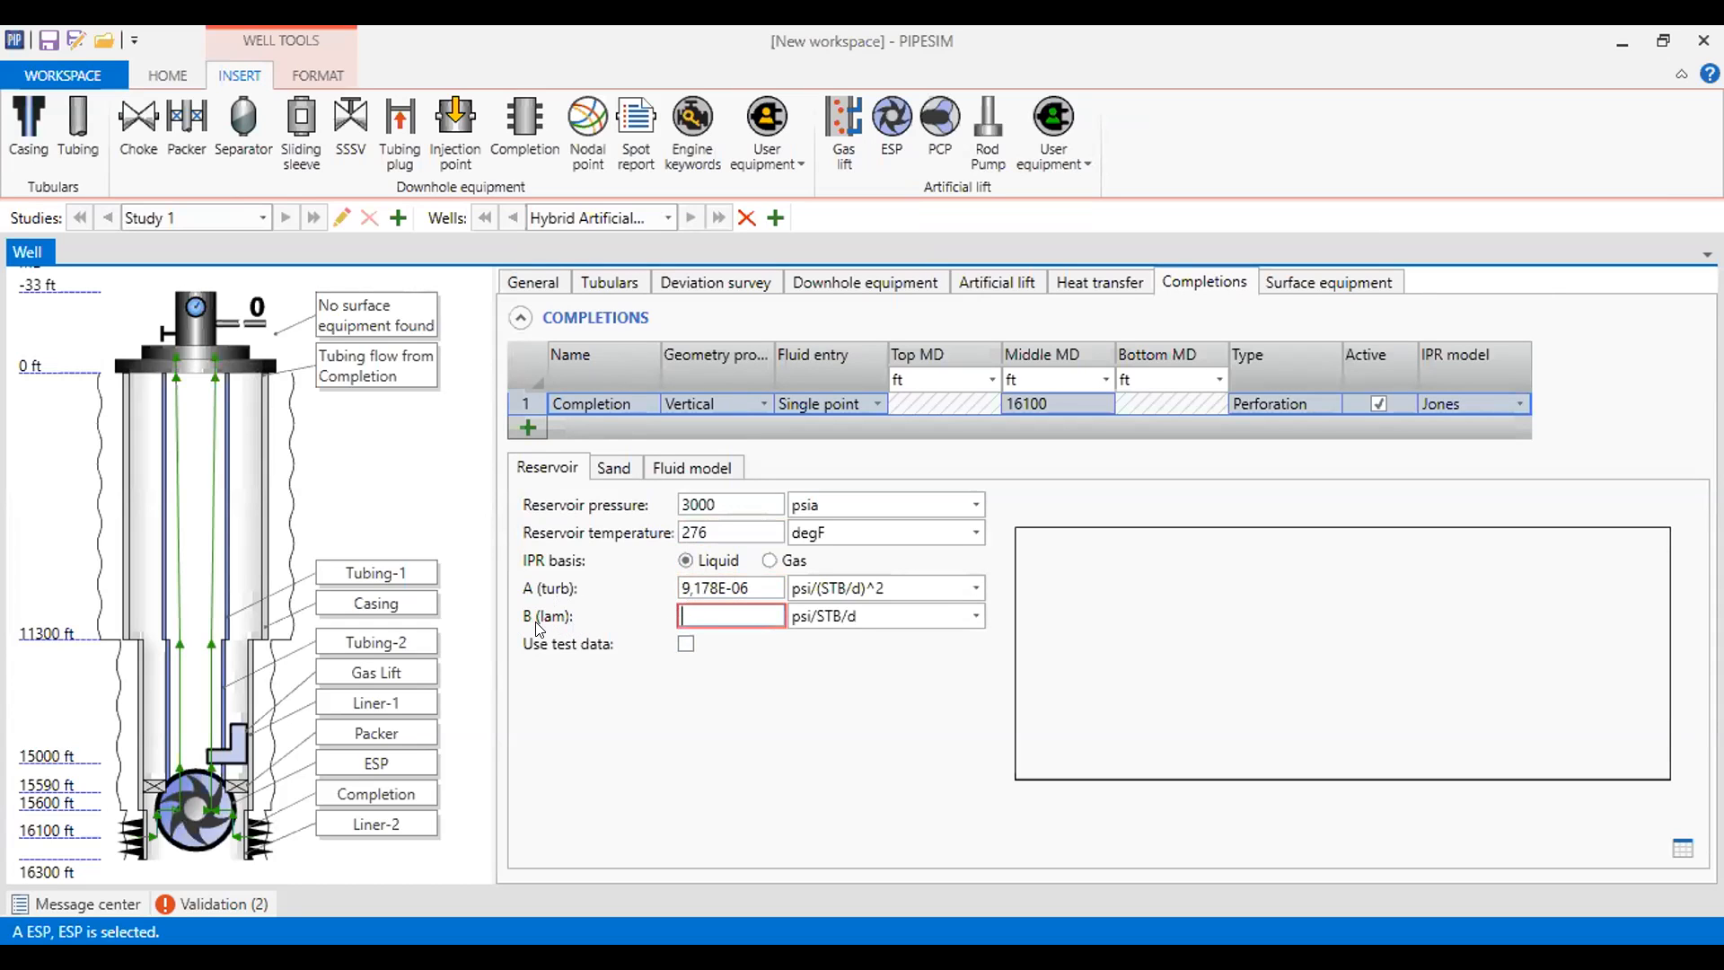
pyautogui.write('0,0856')
pyautogui.click(747, 527)
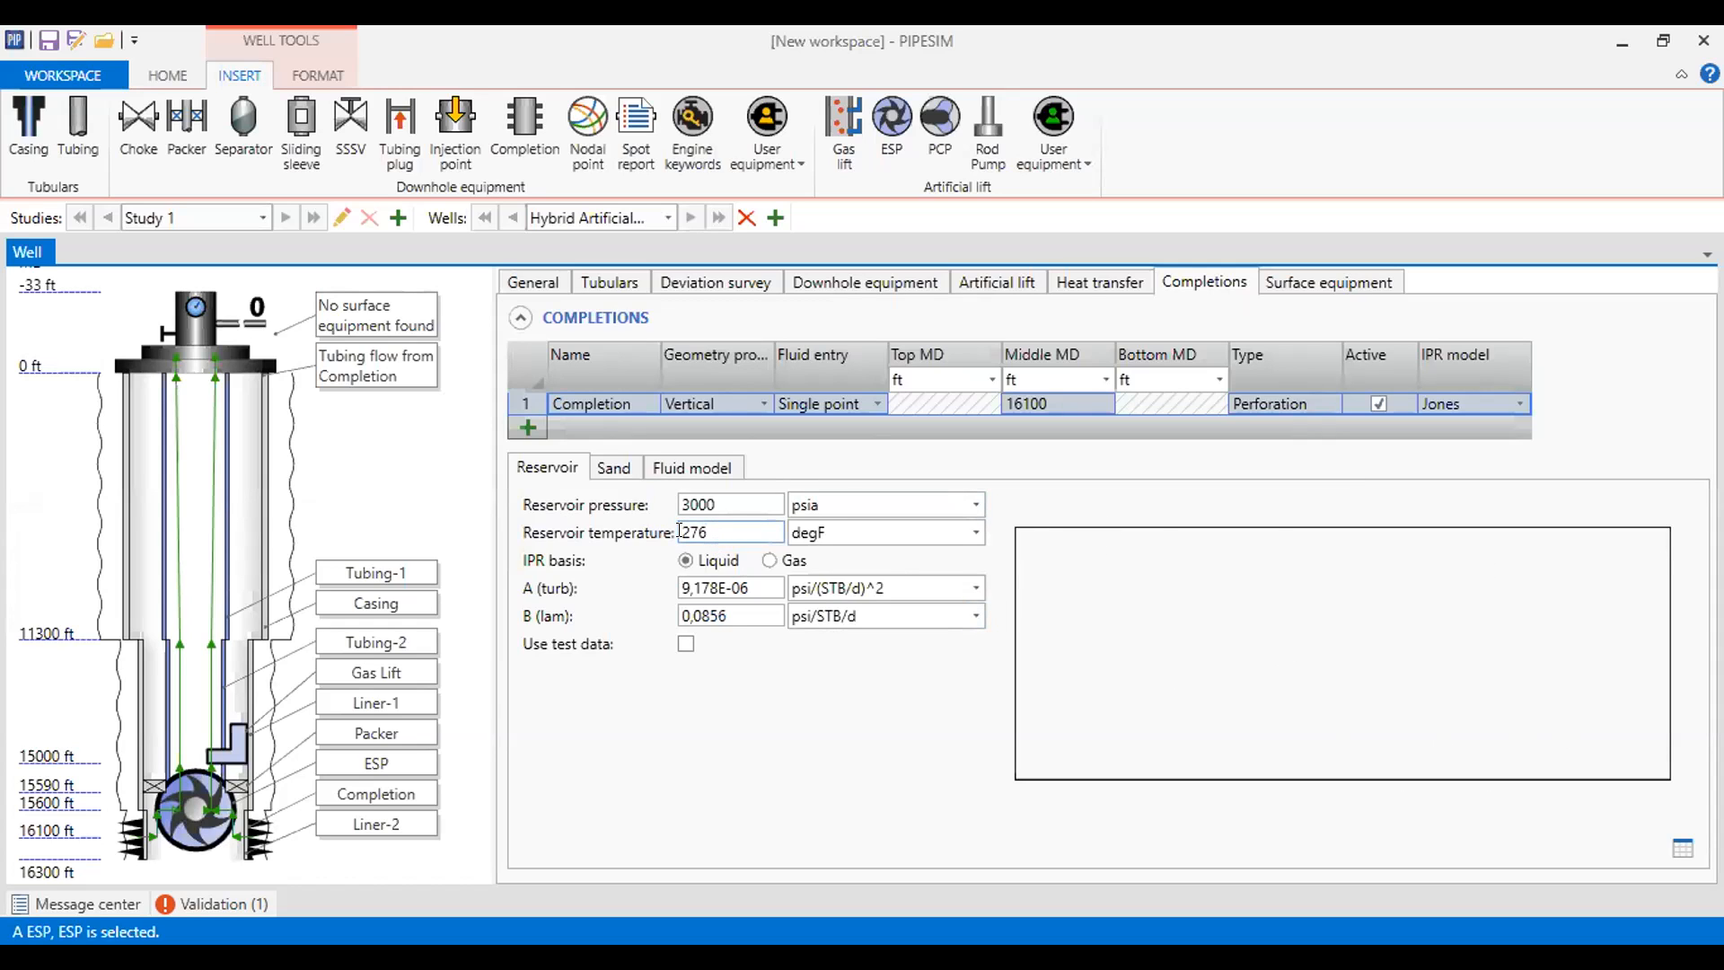
# - Create a new fluid without a template for the completion and set its GOR to 500 SCF/STB
pyautogui.click(691, 465)
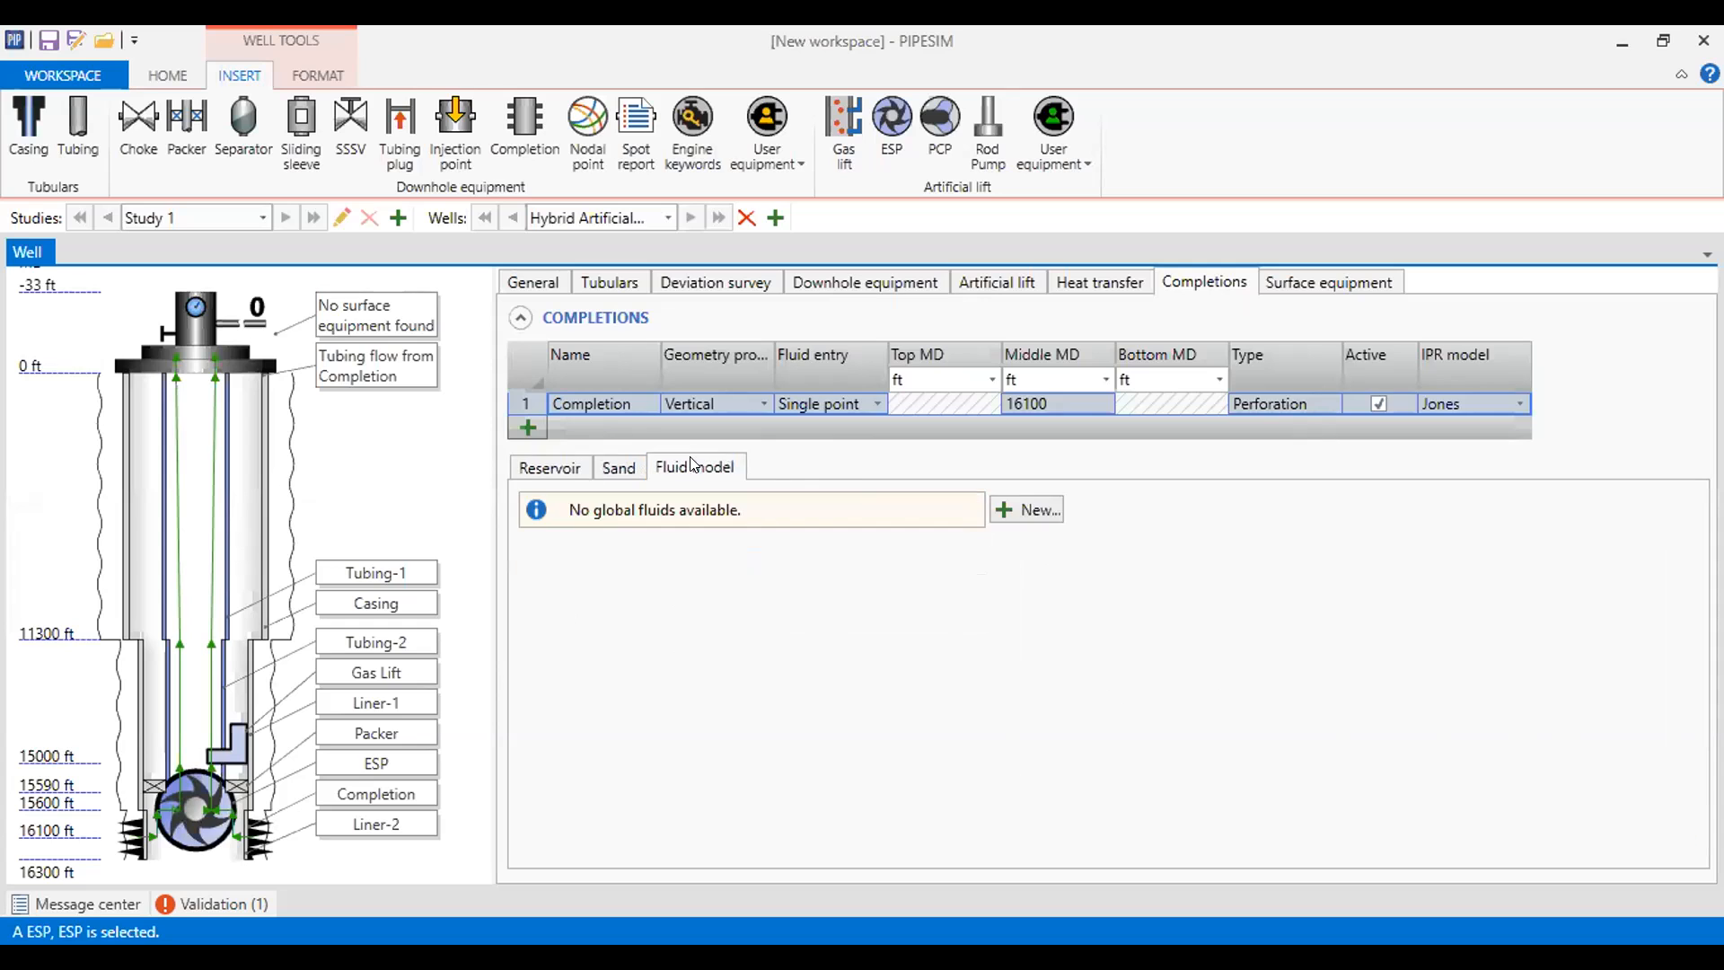
pyautogui.click(1022, 508)
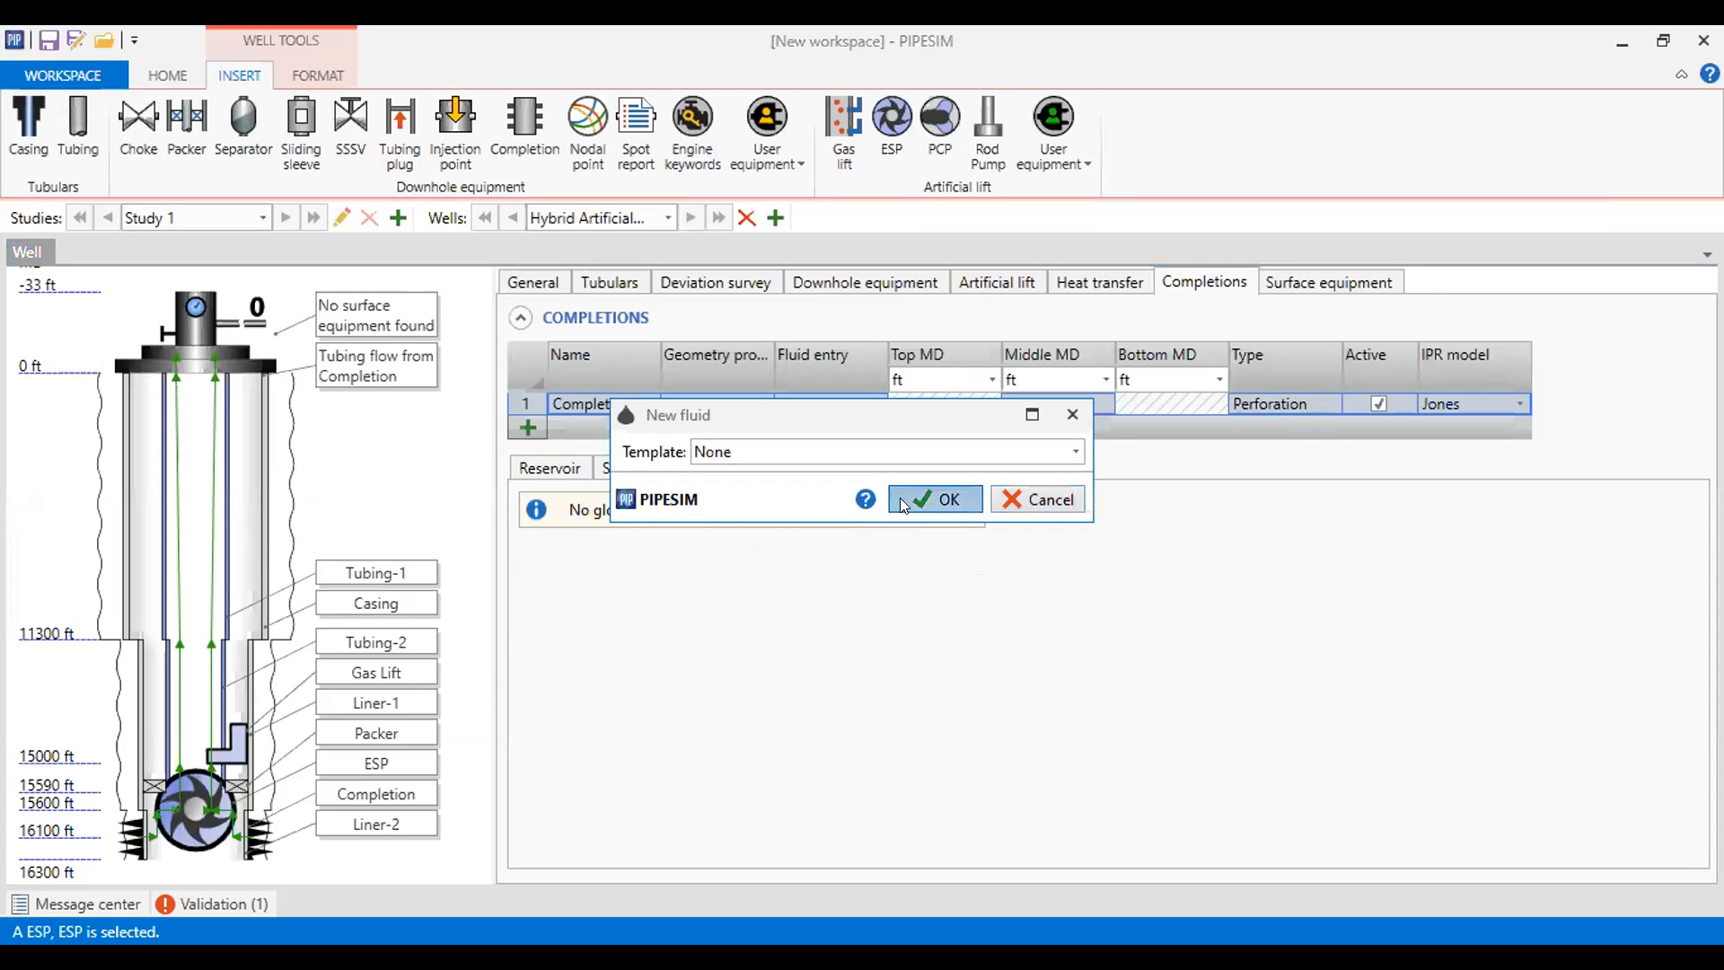
pyautogui.click(899, 498)
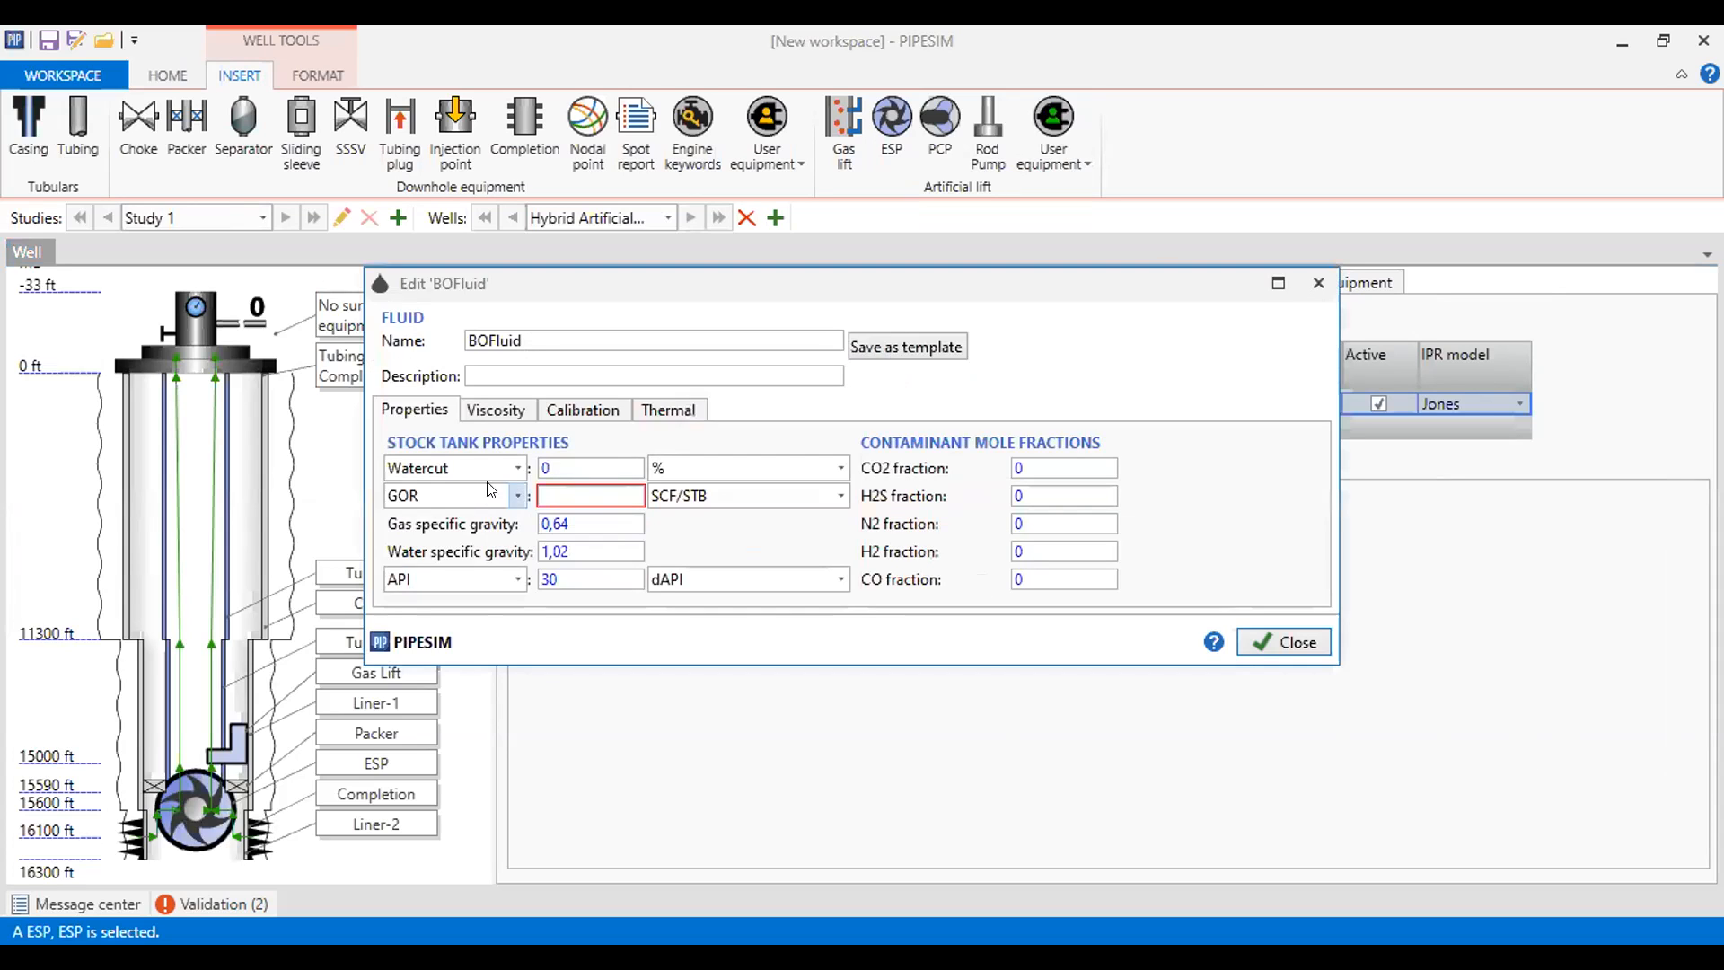
pyautogui.click(566, 486)
pyautogui.write('500')
pyautogui.click(577, 551)
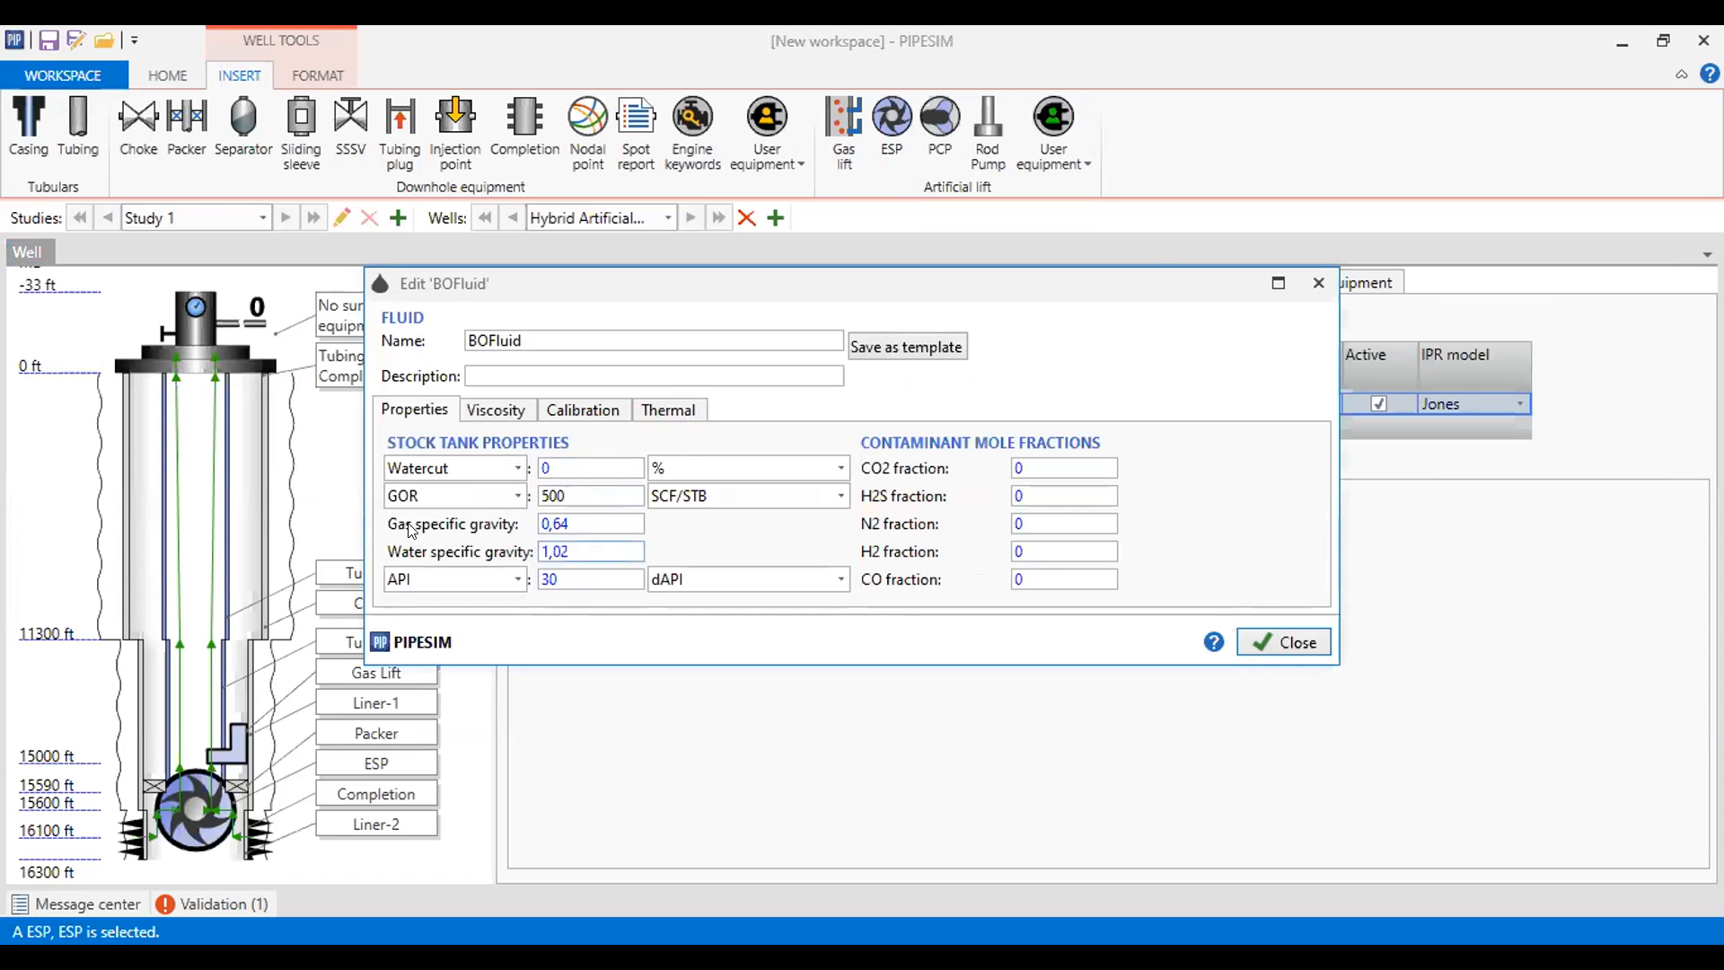
# - Set the fluid's gas specific gravity to 0,65 and close the fluid editor
pyautogui.click(574, 523)
pyautogui.press('BackSpace')
pyautogui.write('5')
pyautogui.click(584, 547)
pyautogui.click(592, 579)
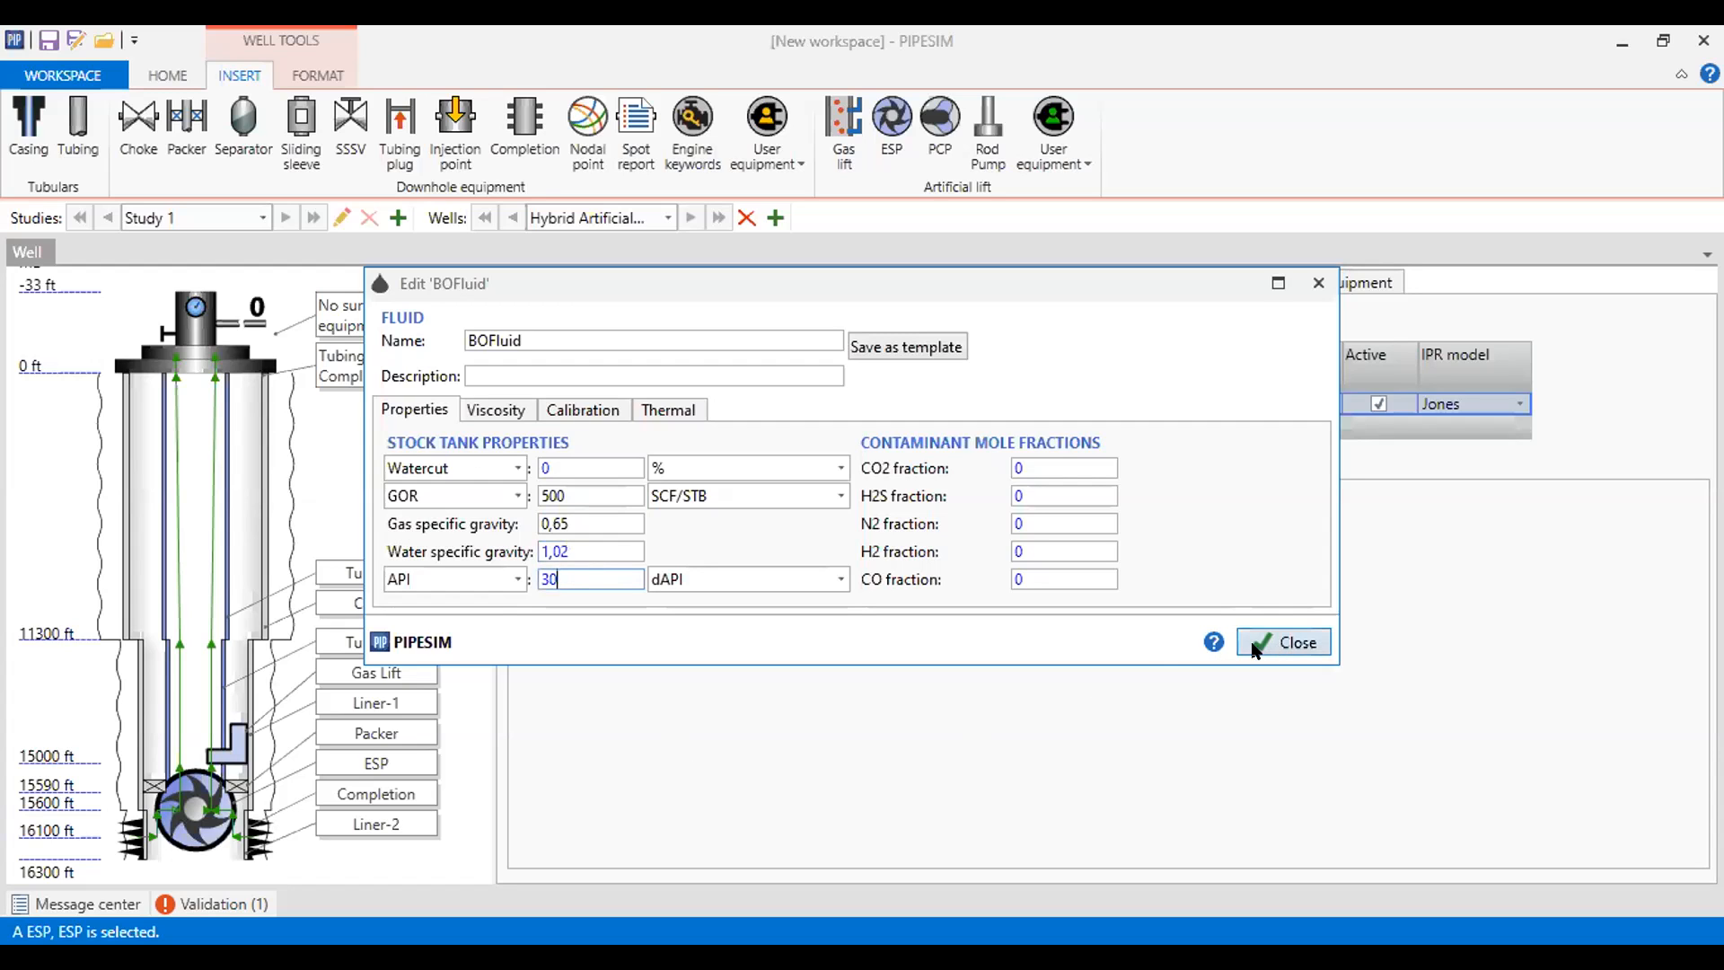
pyautogui.click(1303, 630)
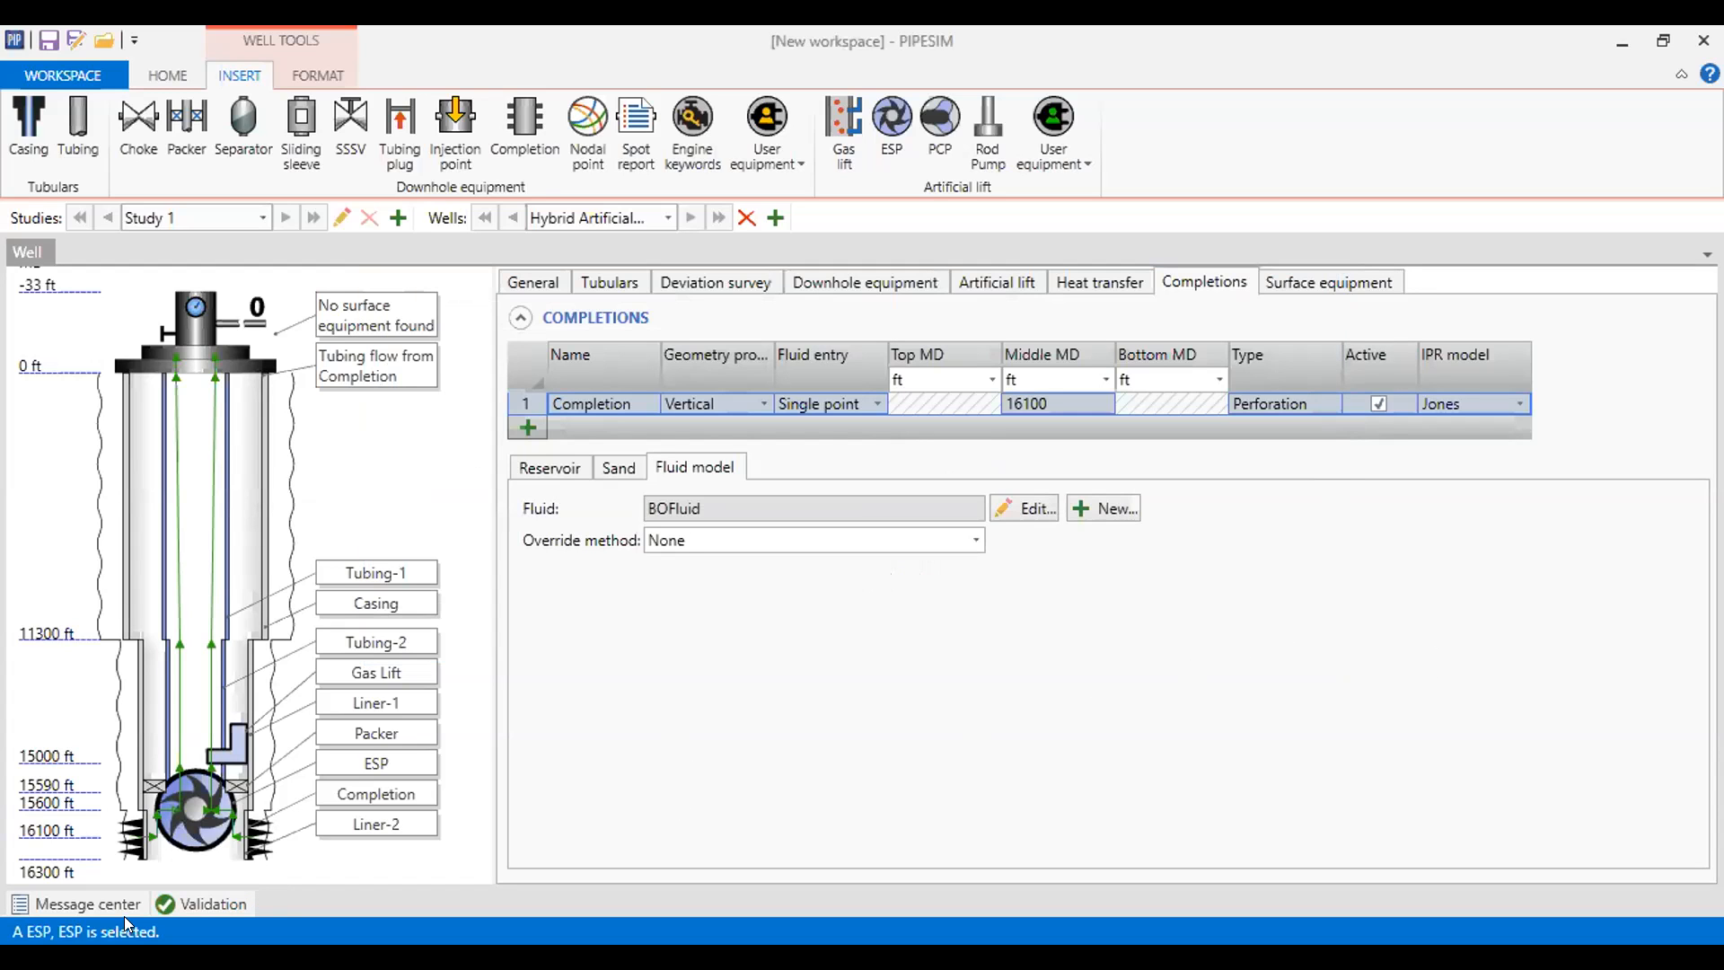
# - Check the model's validation messages and view the completion's IPR curve data as a table
pyautogui.click(207, 903)
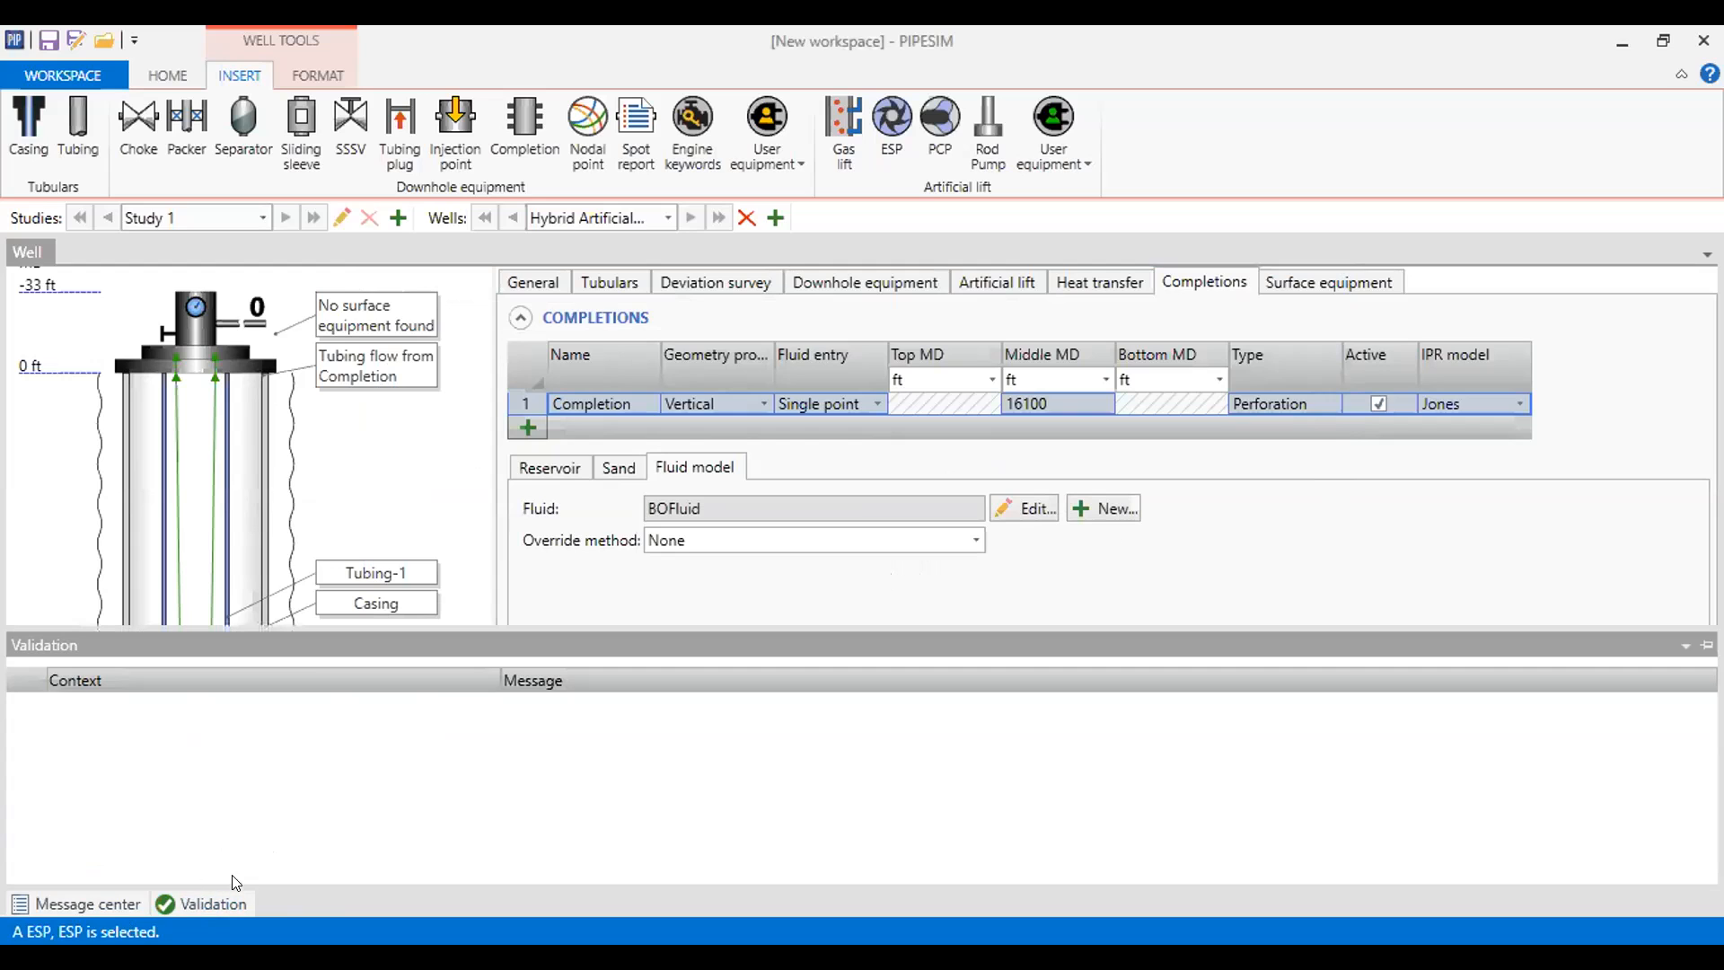
pyautogui.click(549, 468)
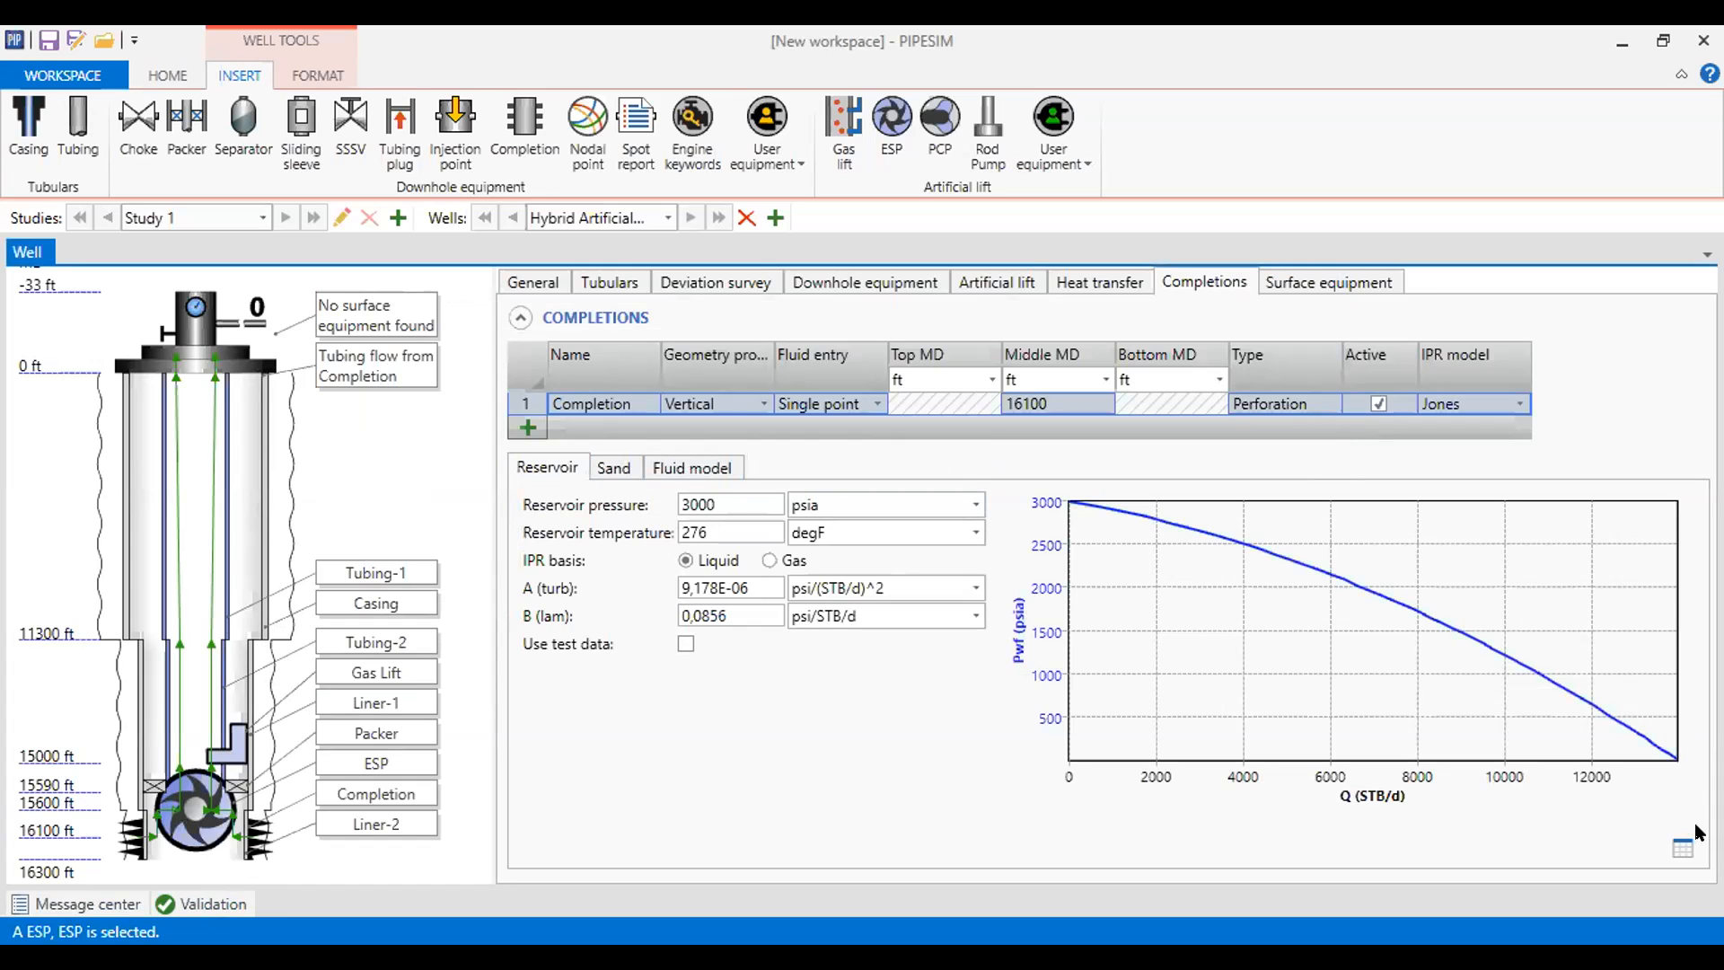
pyautogui.click(1683, 849)
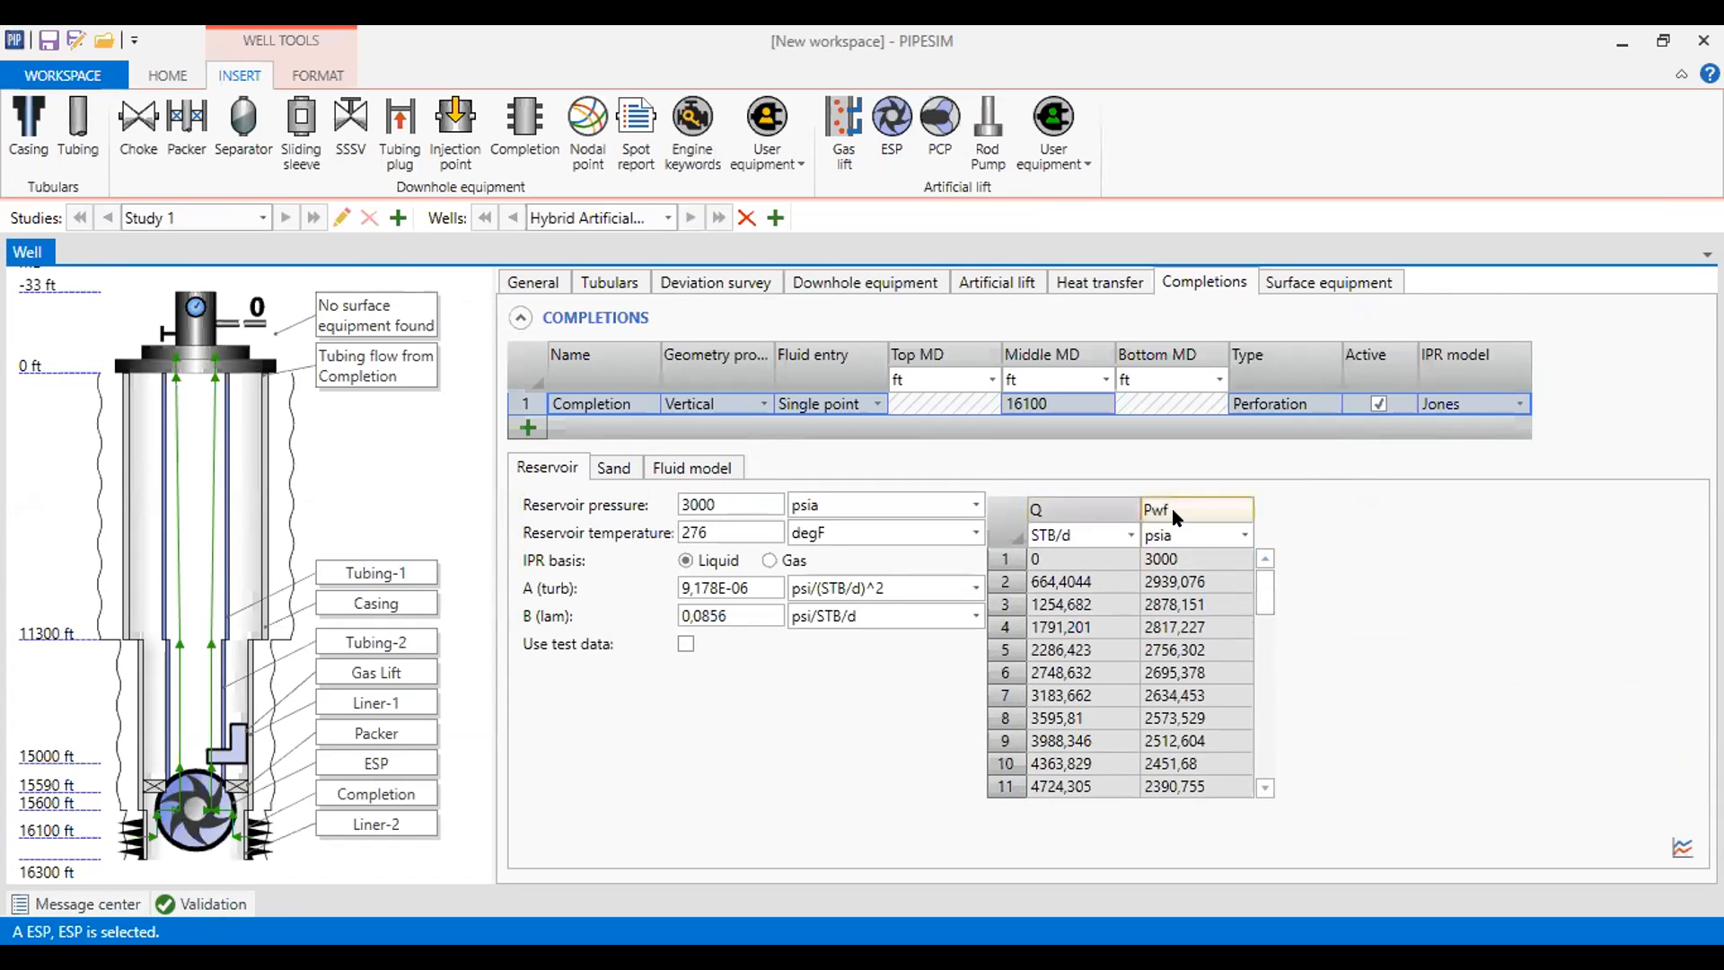
# - Review the completion's IPR data table and switch it back to the plot view
pyautogui.moveTo(1259, 612); pyautogui.dragTo(1262, 555)
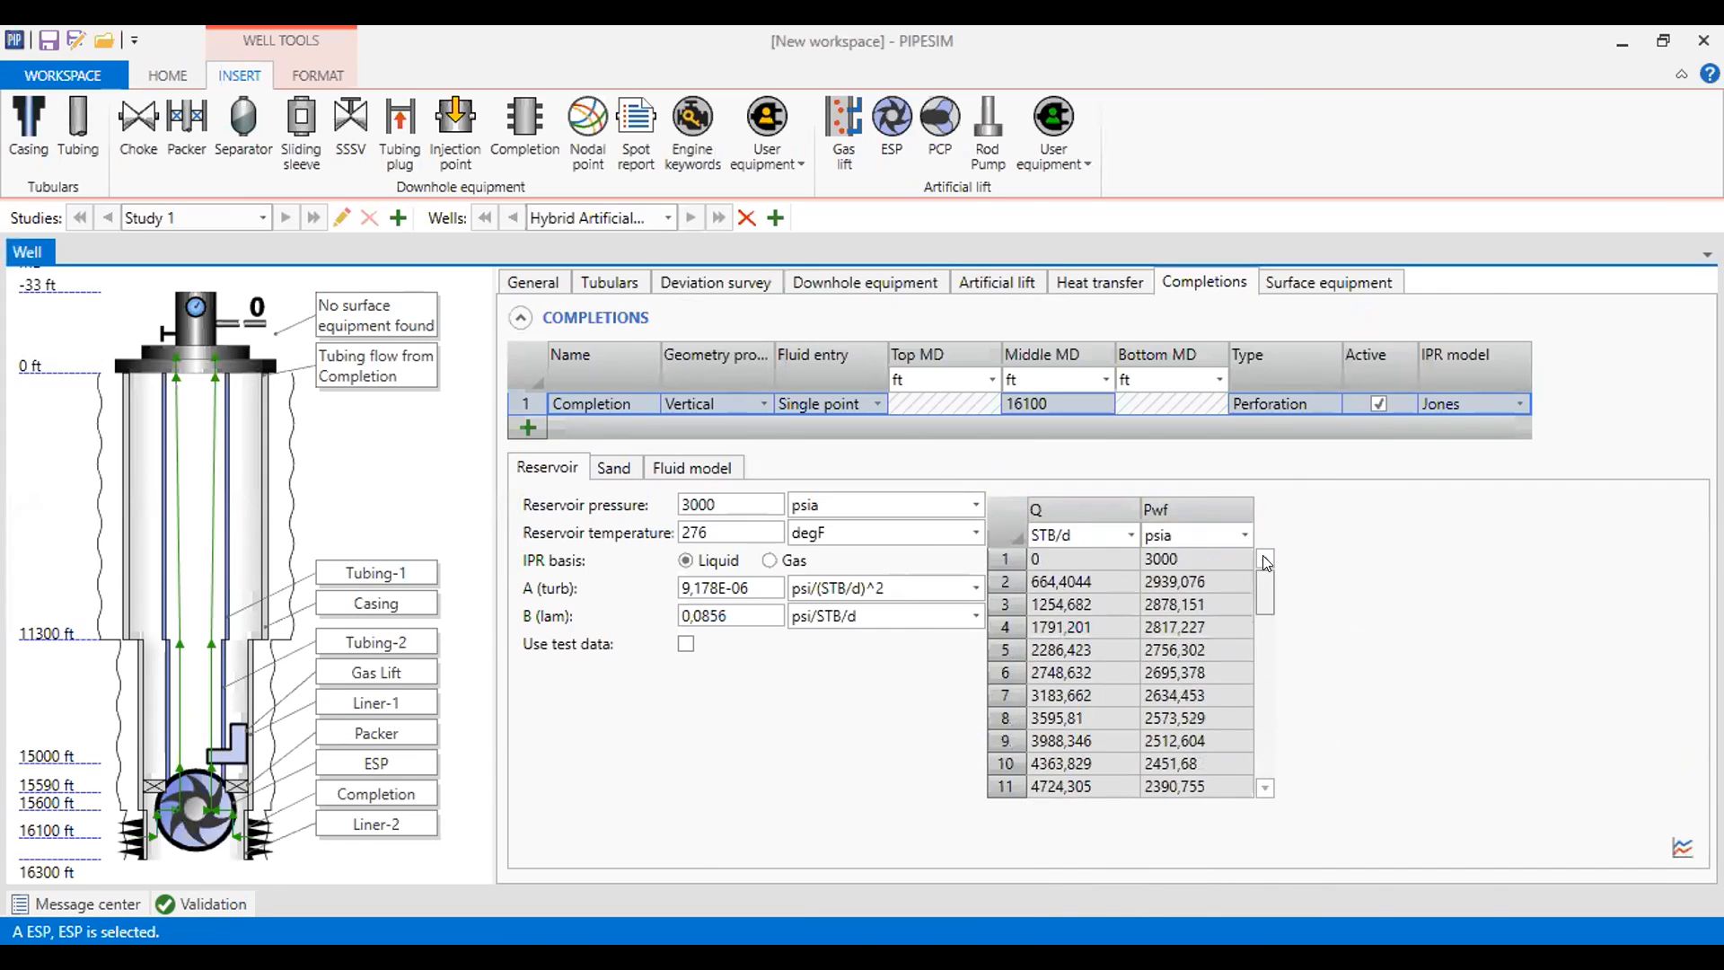
pyautogui.click(1000, 515)
pyautogui.click(1684, 851)
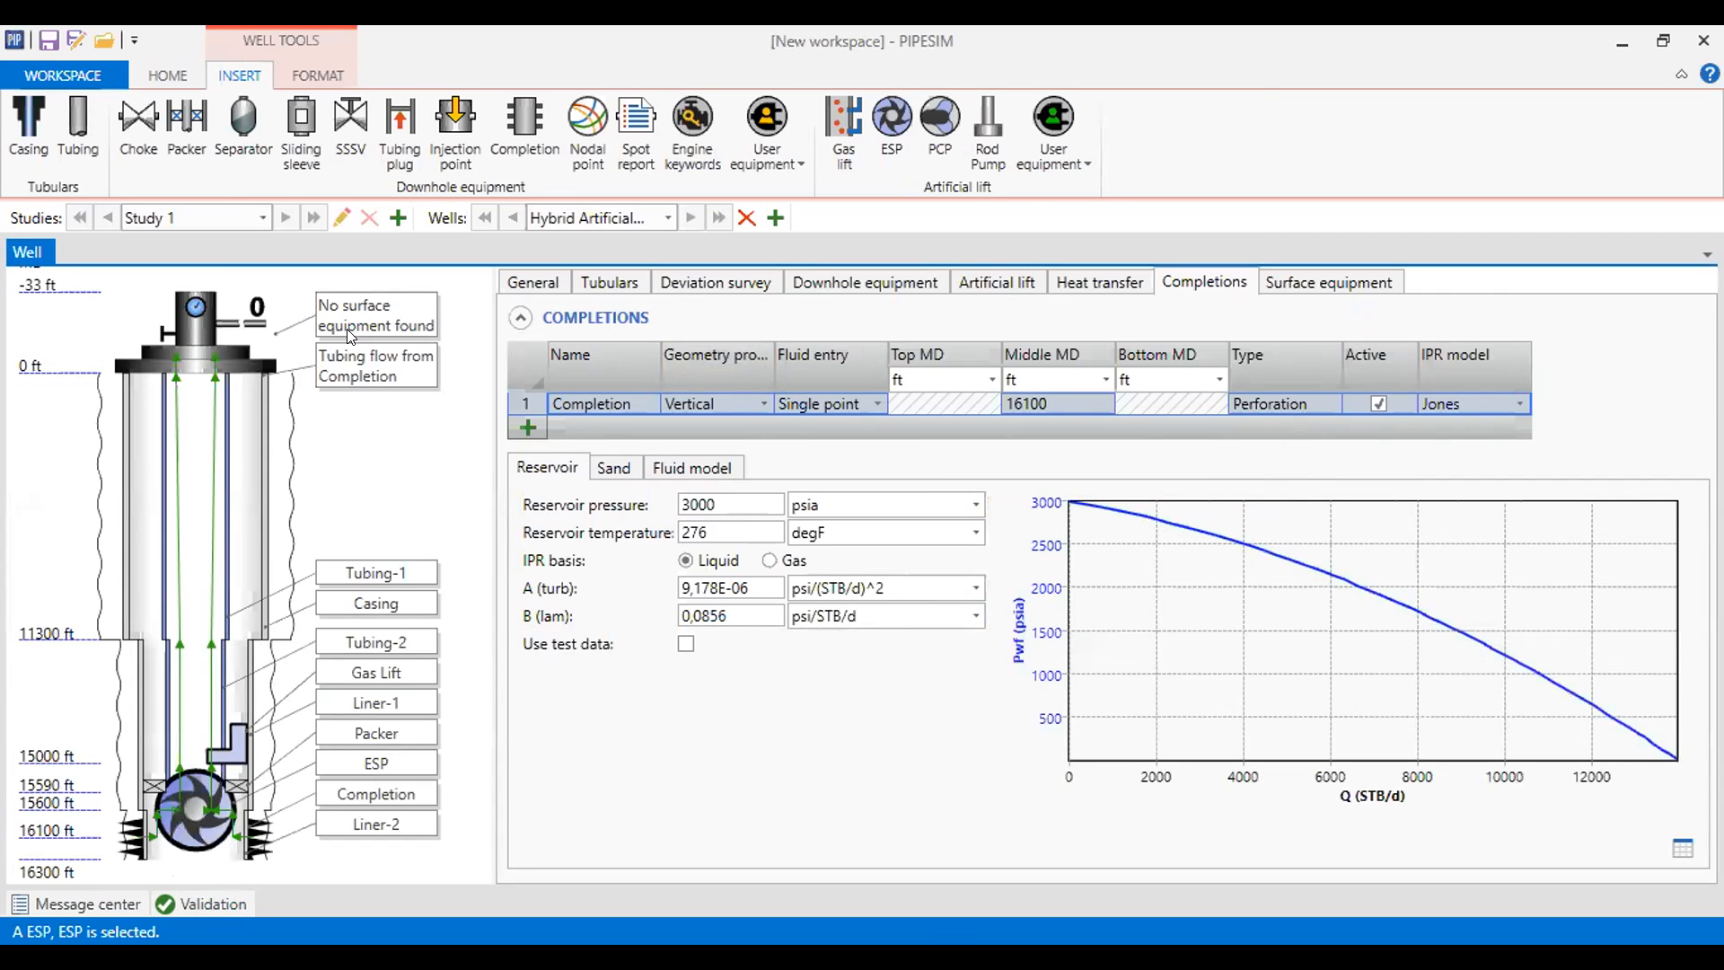
# - Launch a nodal analysis with the nodal point at the bottomhole, inspect the new nodal point and maximize the analysis window
pyautogui.click(165, 73)
pyautogui.click(148, 148)
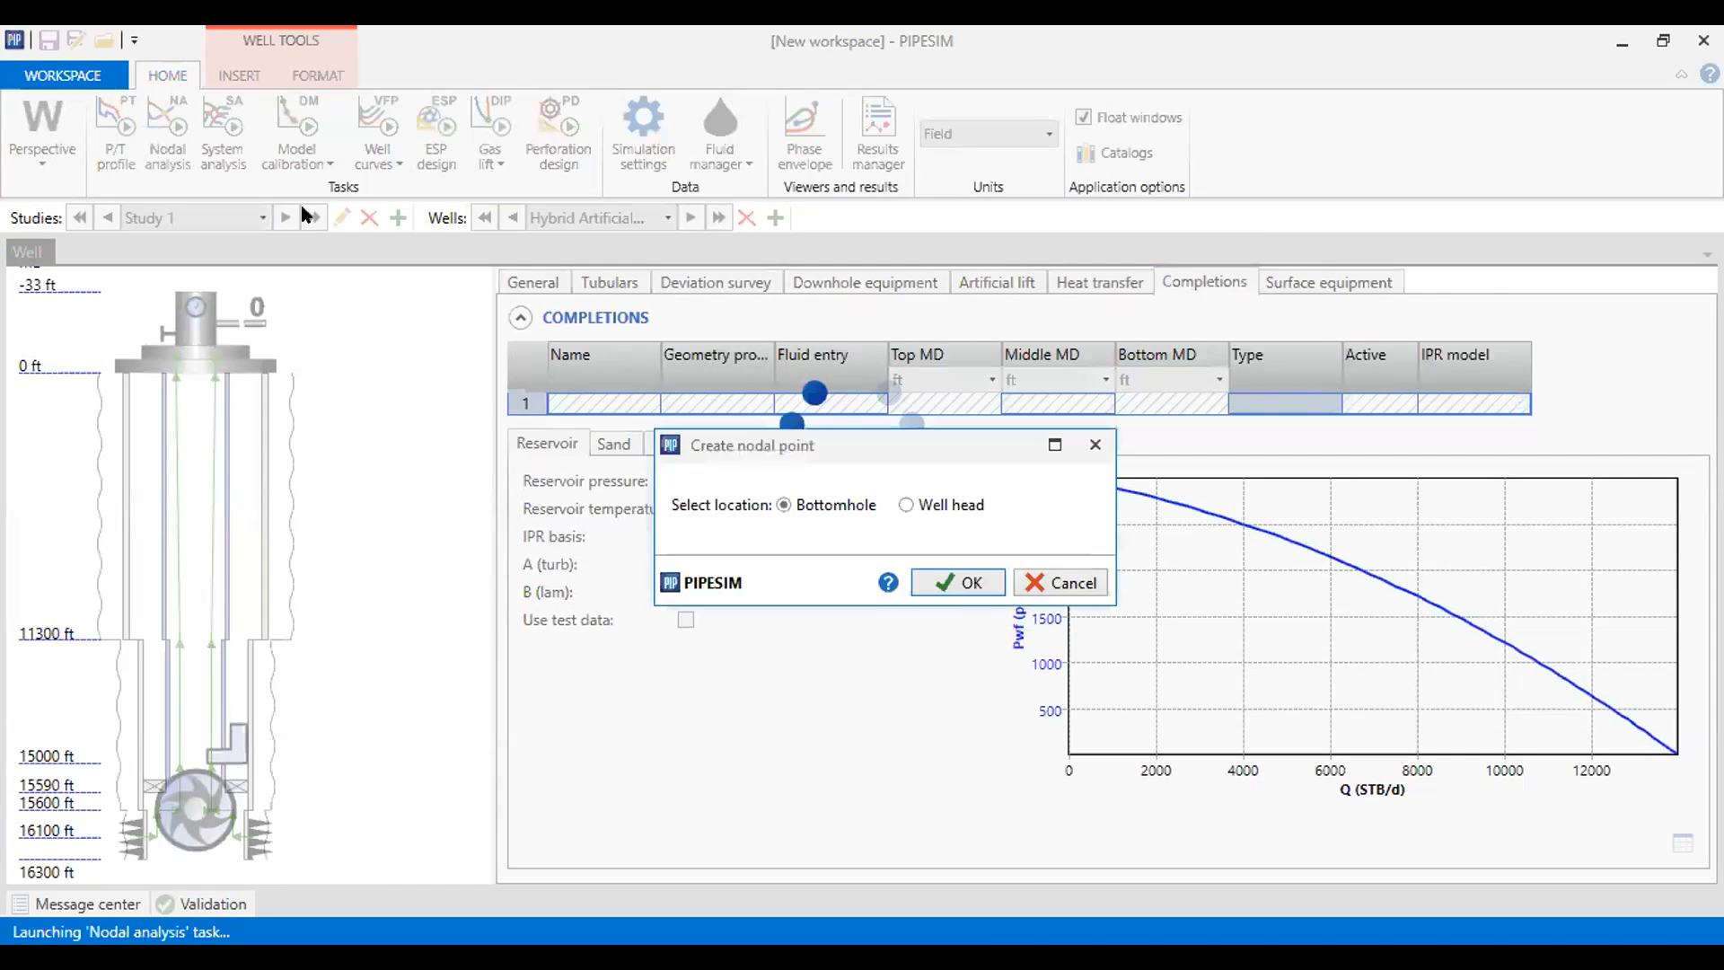
pyautogui.click(959, 581)
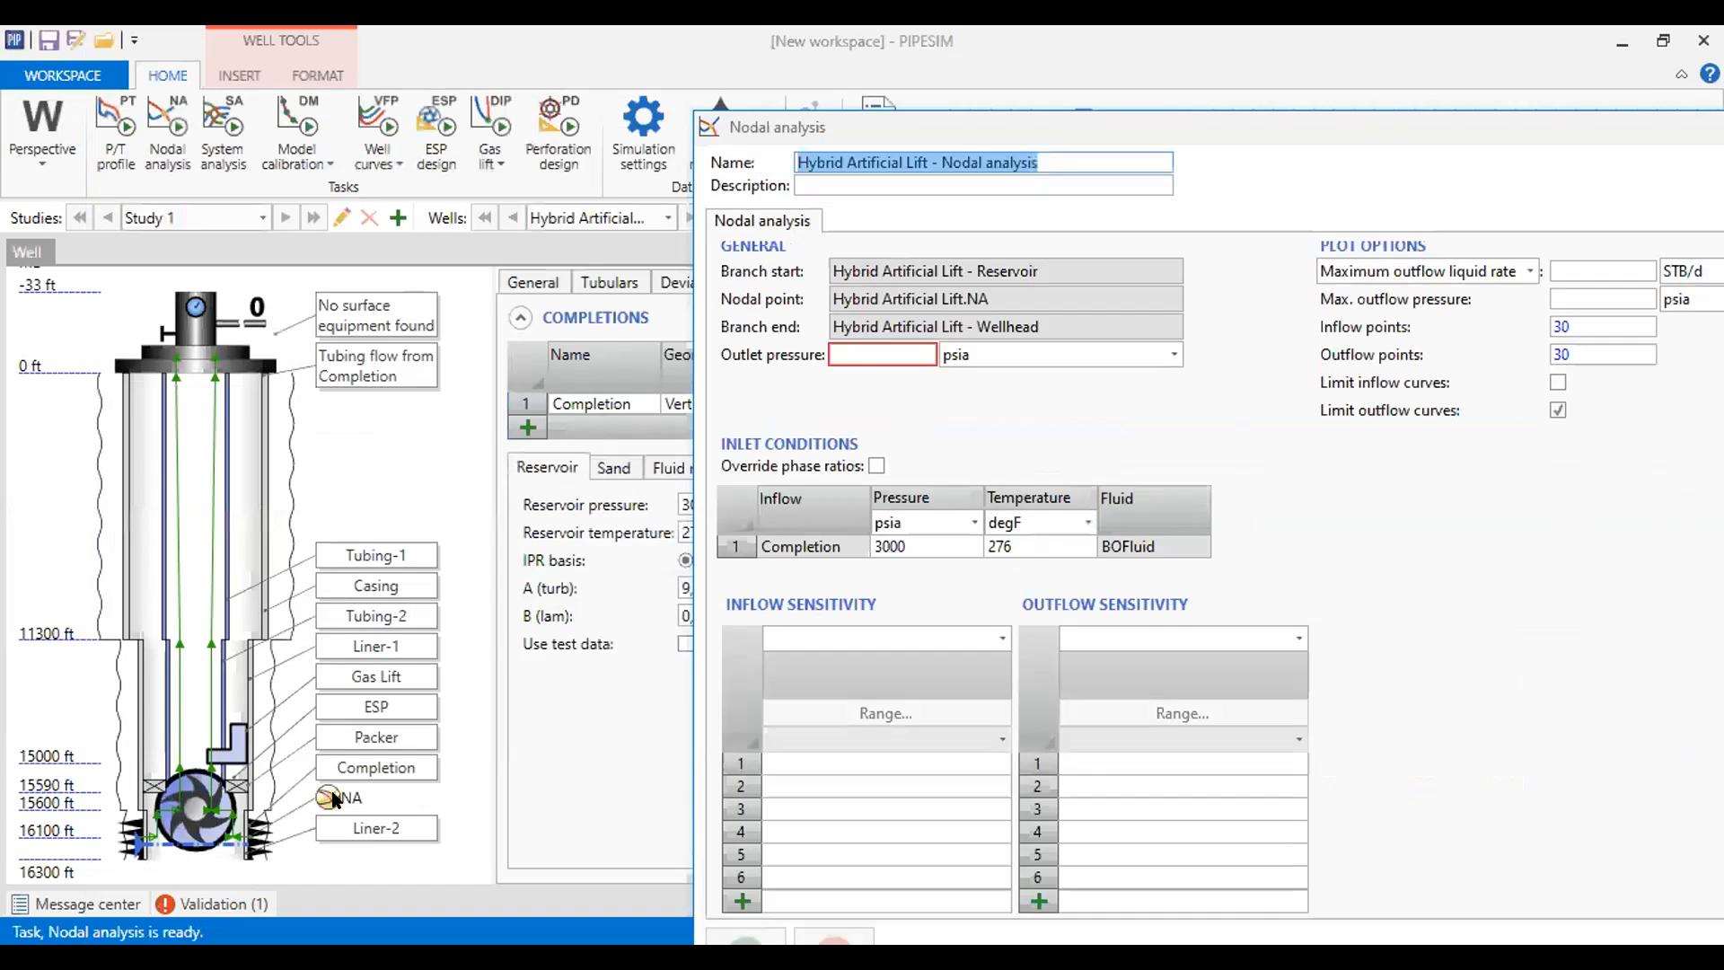
pyautogui.click(328, 797)
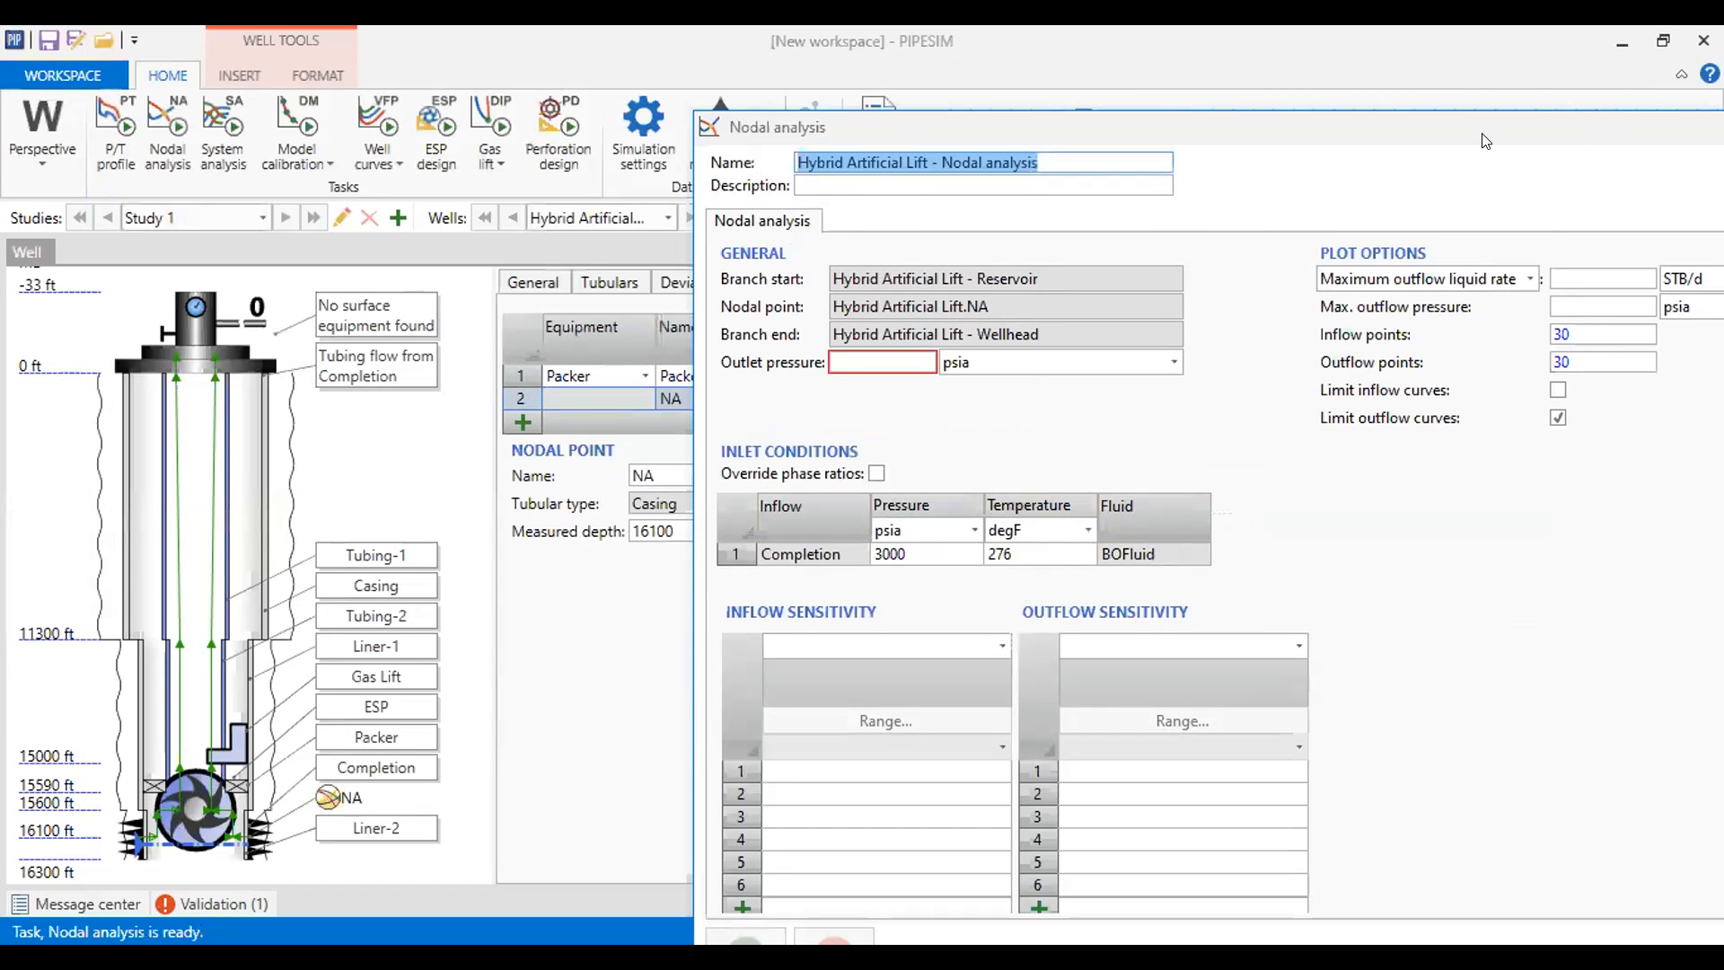
pyautogui.click(1683, 144)
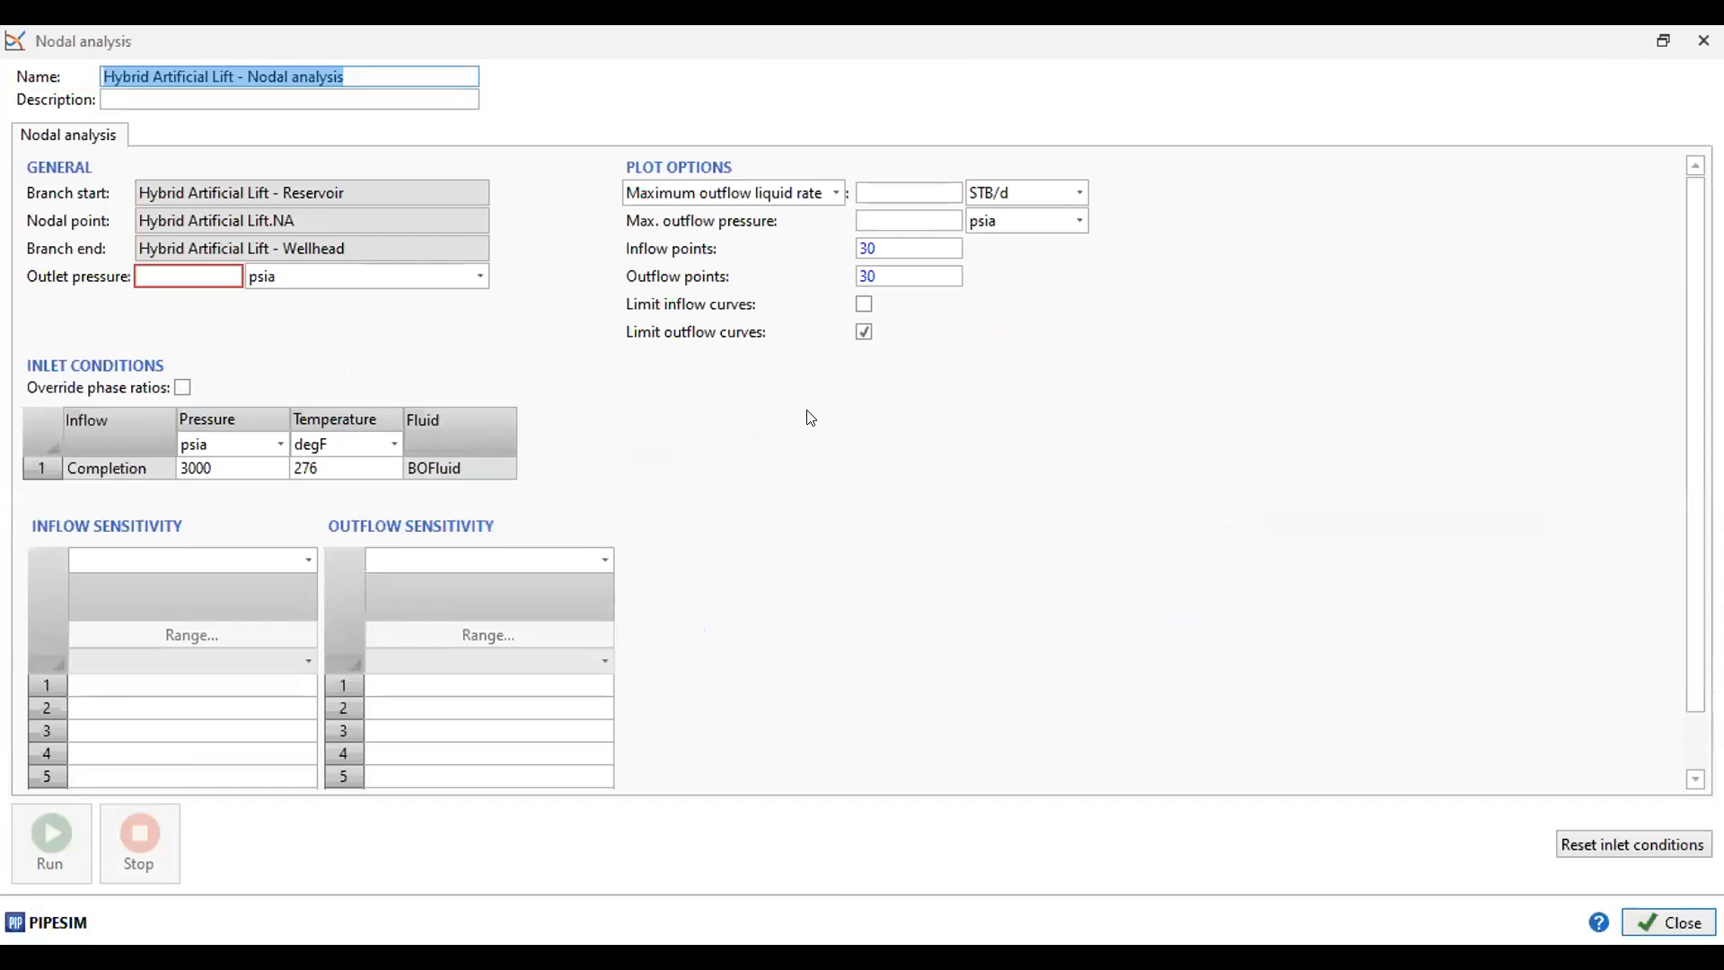
# - Run the nodal analysis with an outlet pressure of 200 psia and view the system results as a table and plot
pyautogui.click(195, 277)
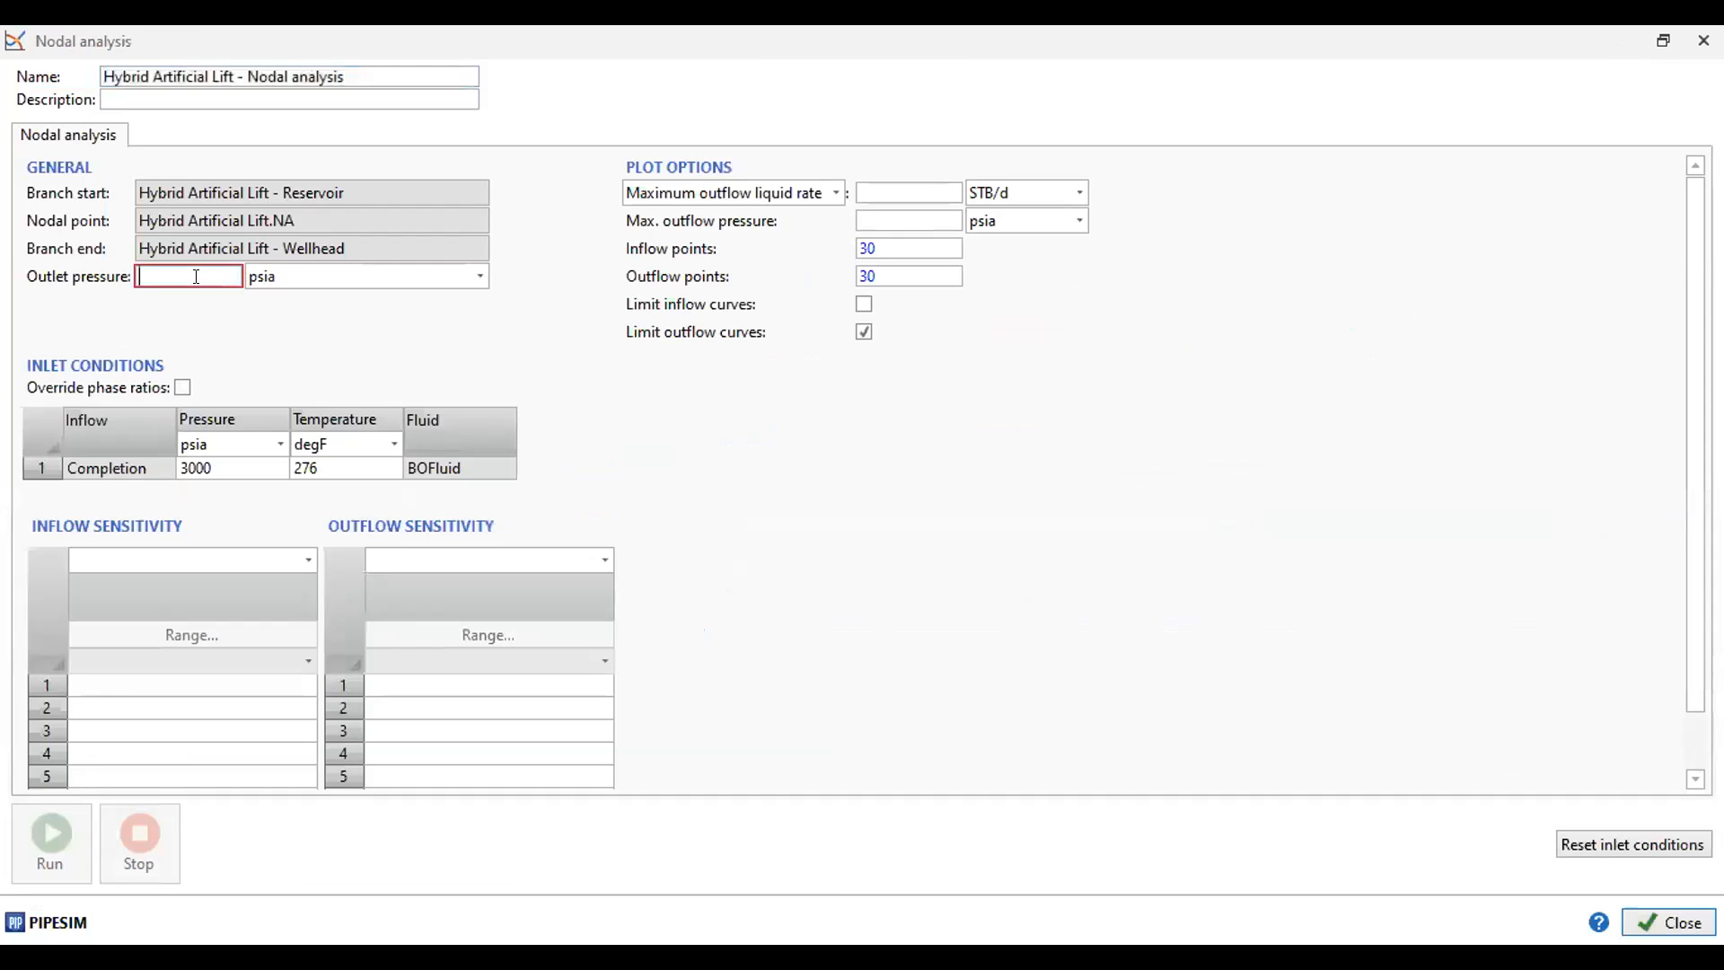
pyautogui.write('2000')
pyautogui.click(861, 442)
pyautogui.click(44, 824)
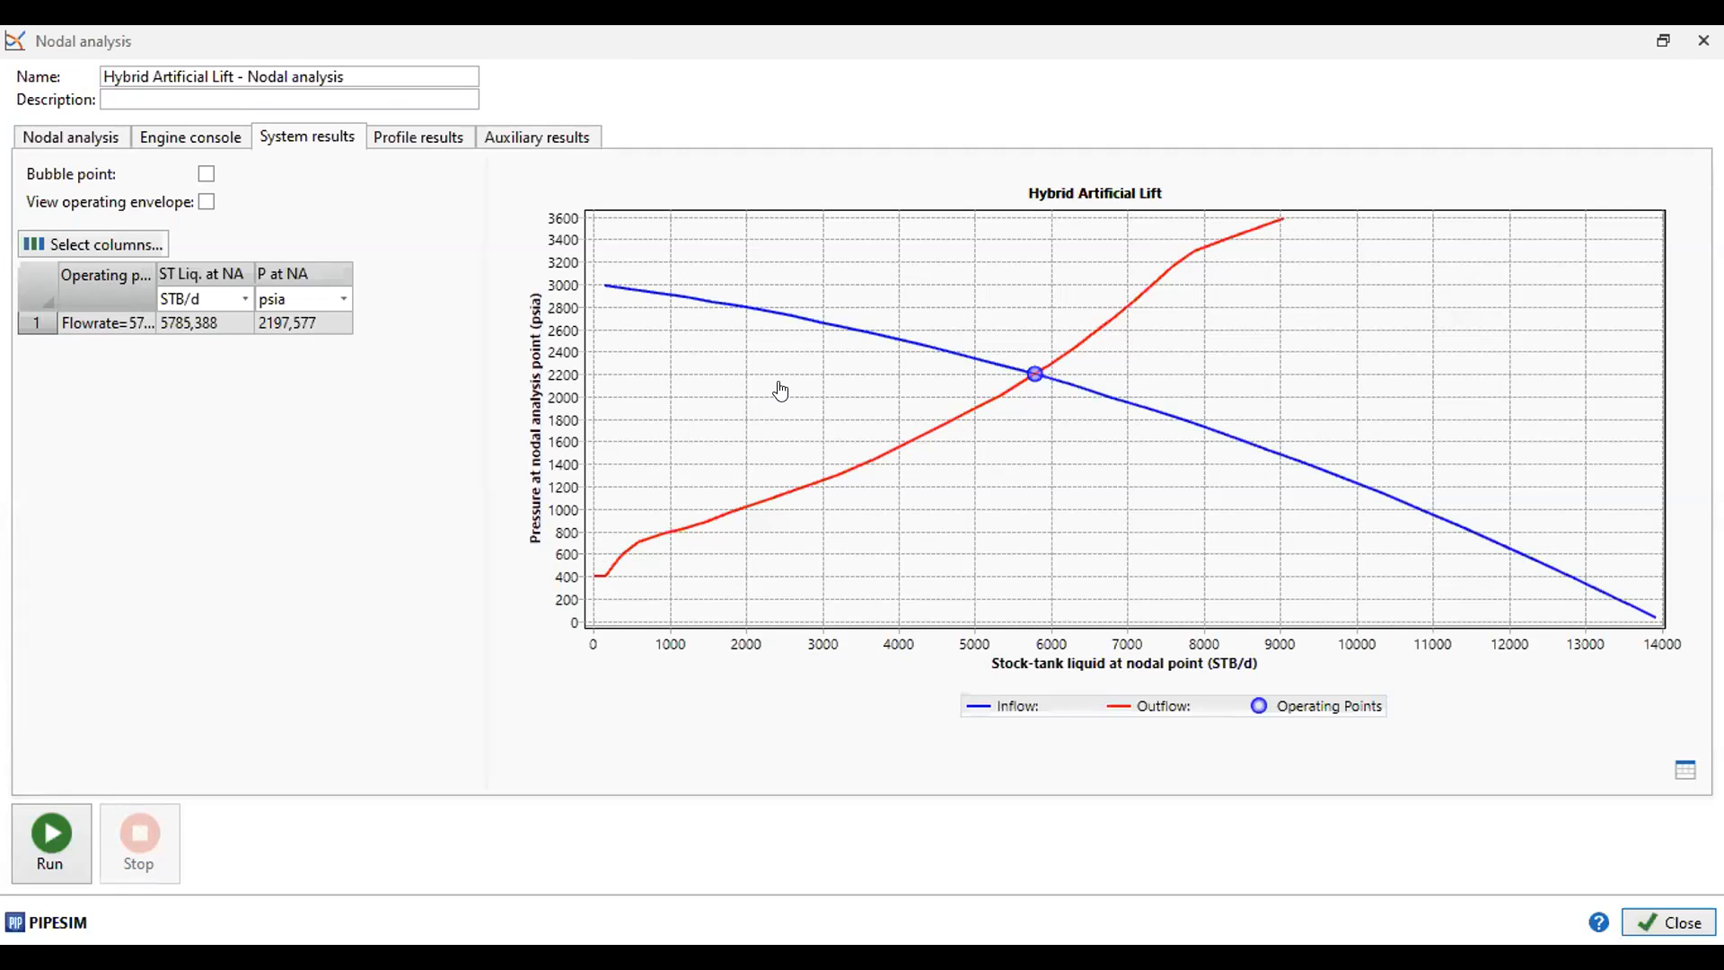
pyautogui.click(1684, 770)
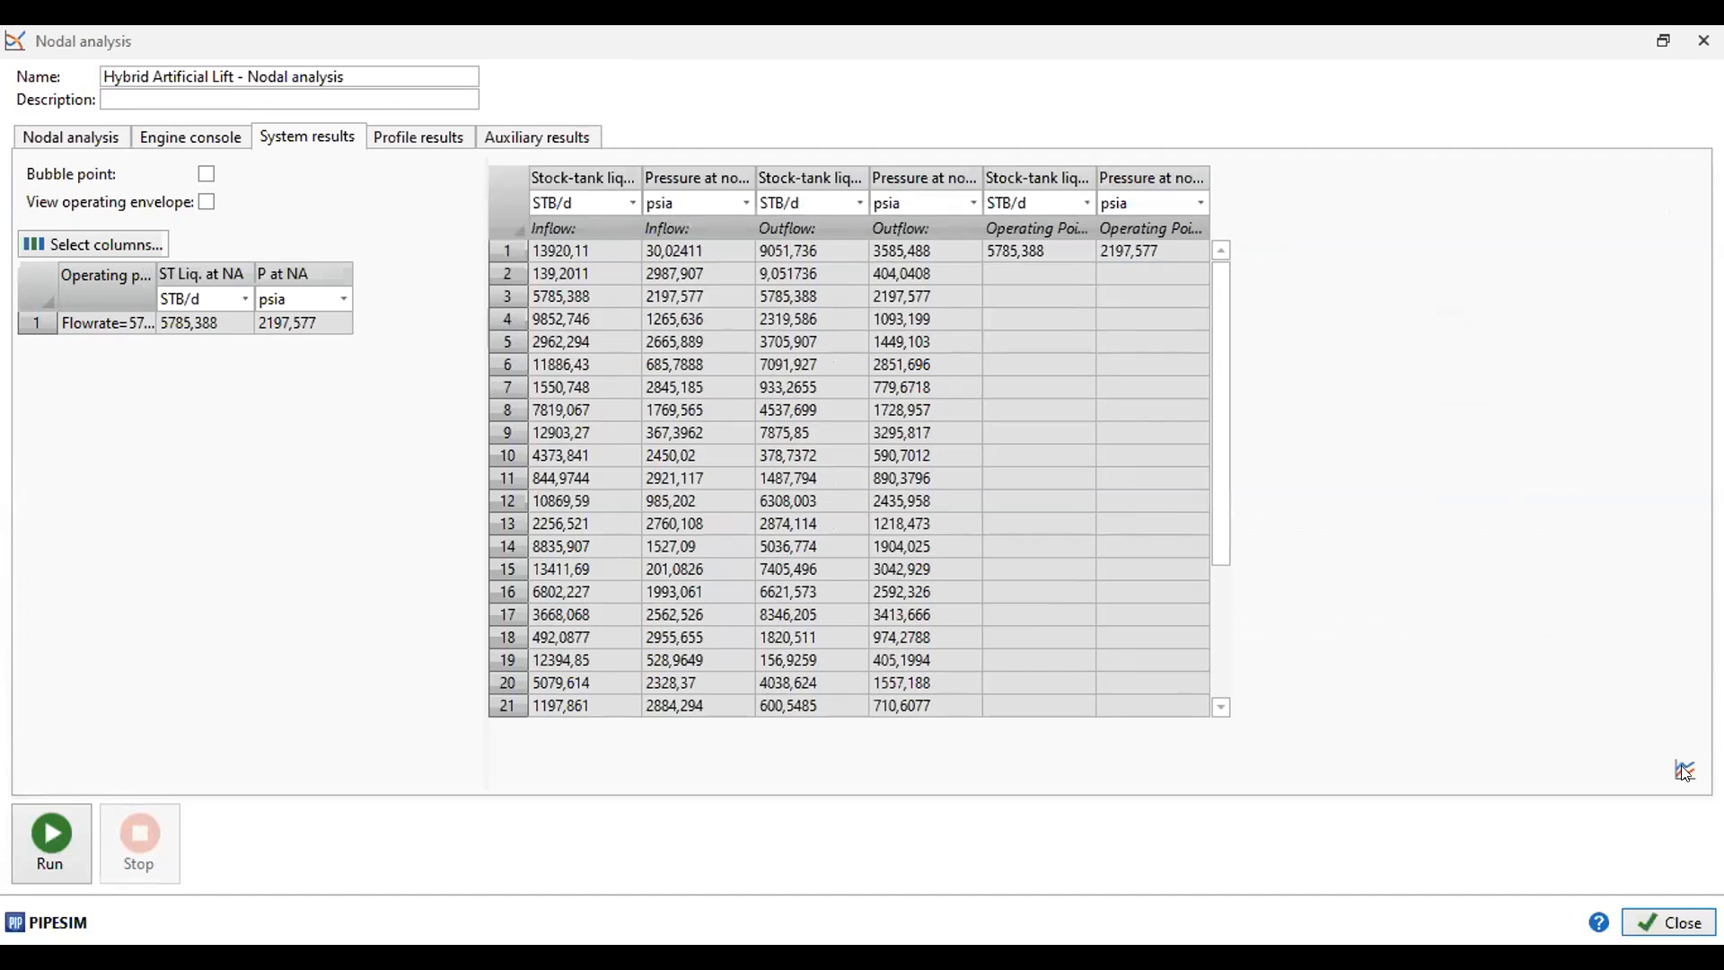
pyautogui.click(1684, 769)
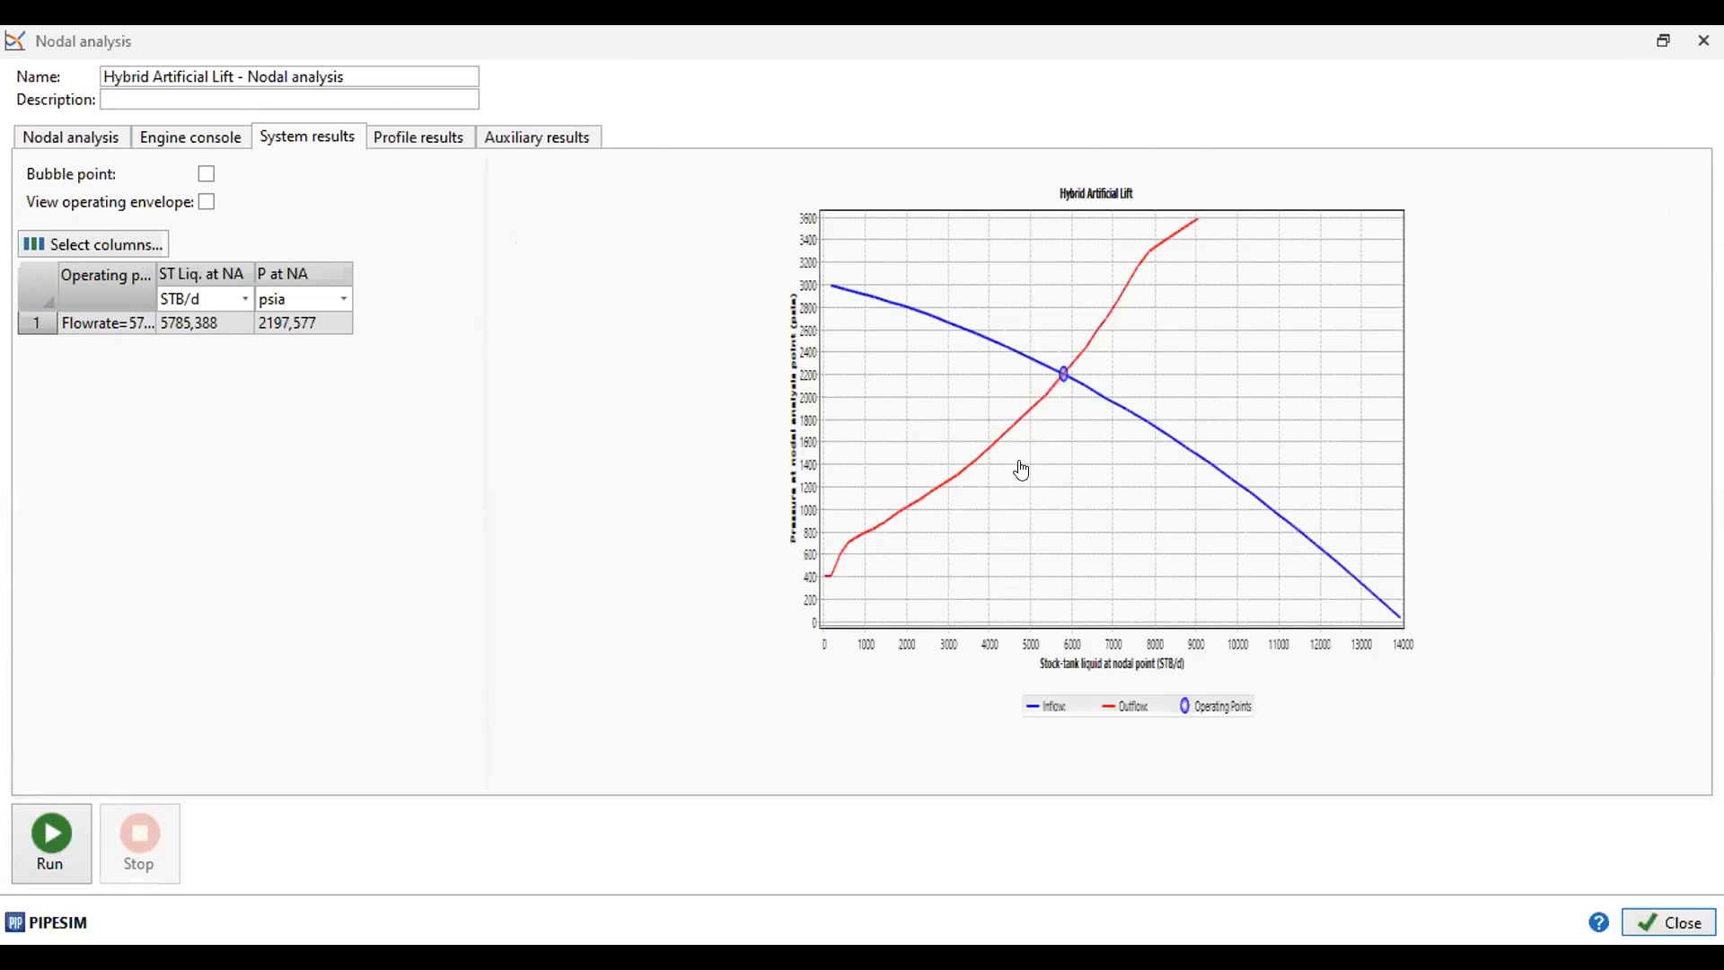
# - Set the nodal analysis outflow sensitivity to the ESP's operating frequency
pyautogui.click(69, 138)
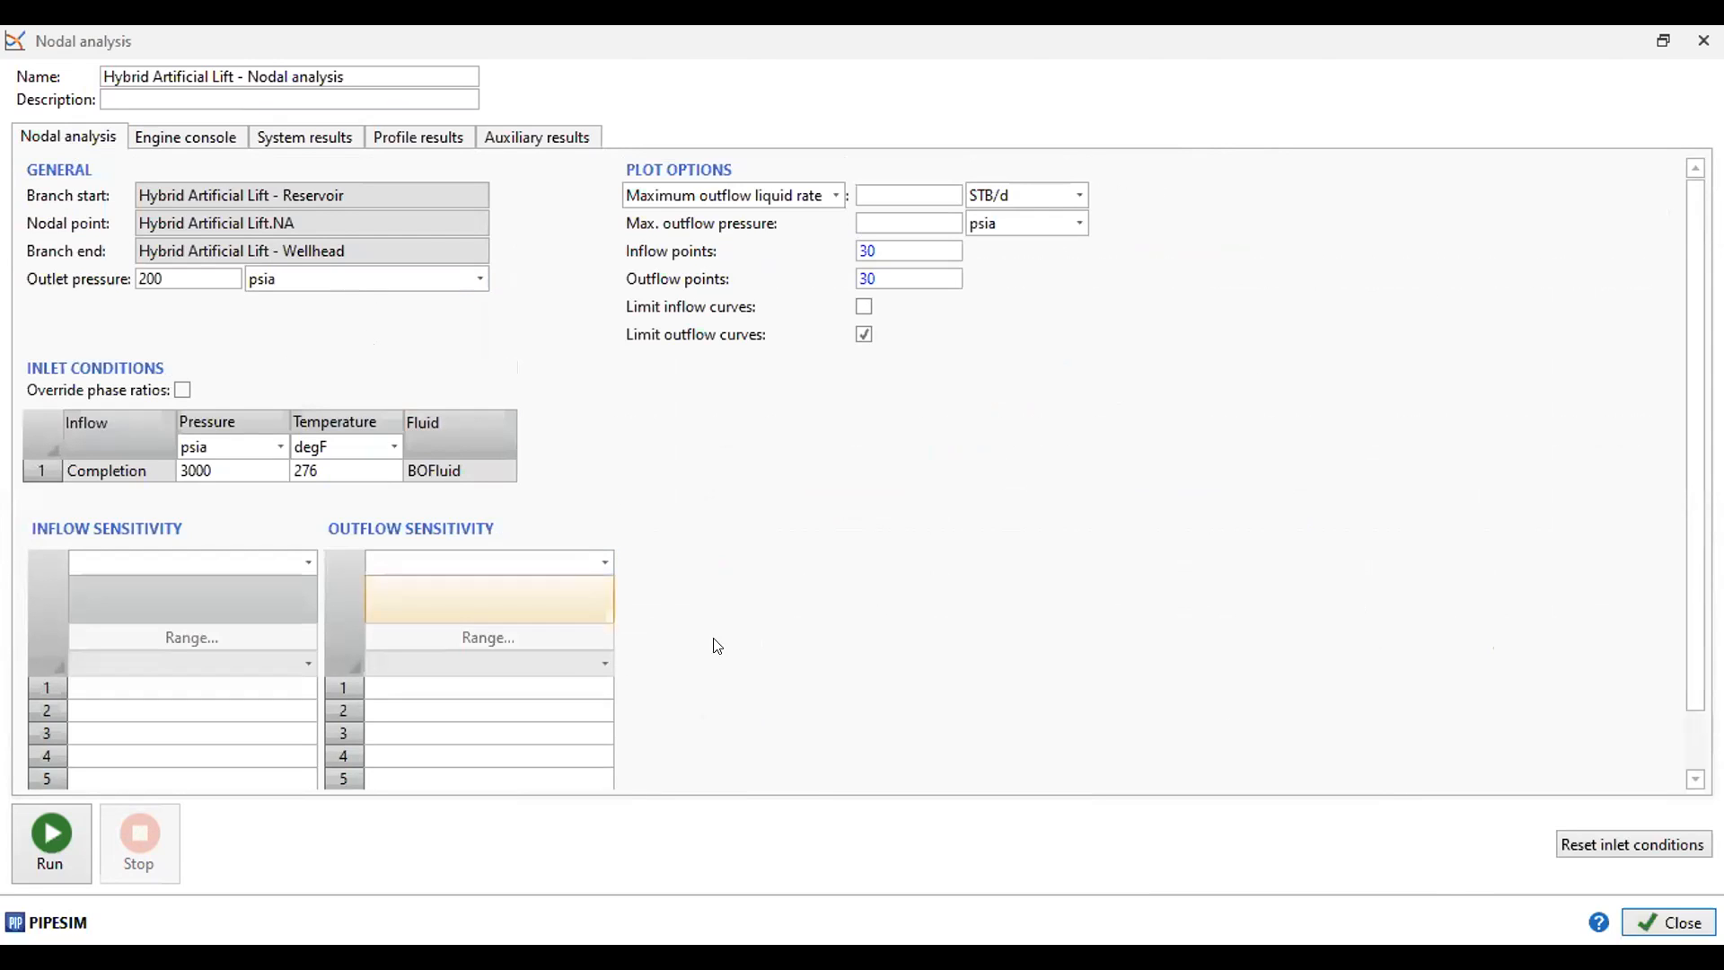
pyautogui.click(599, 562)
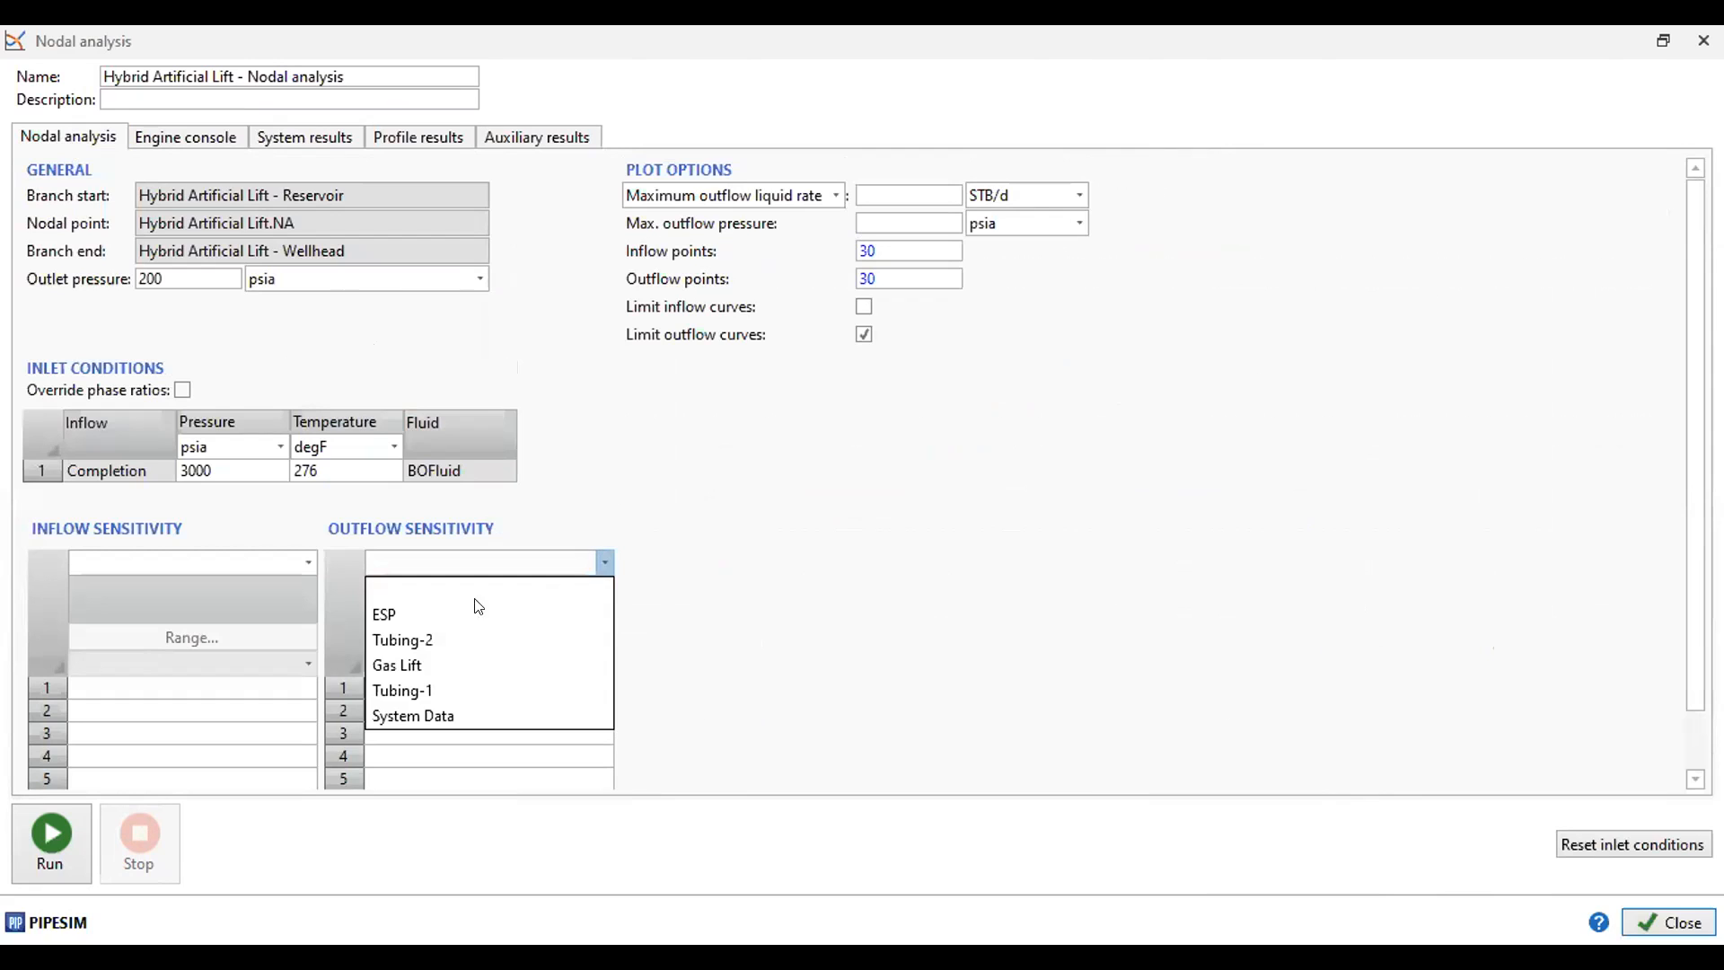
pyautogui.click(405, 616)
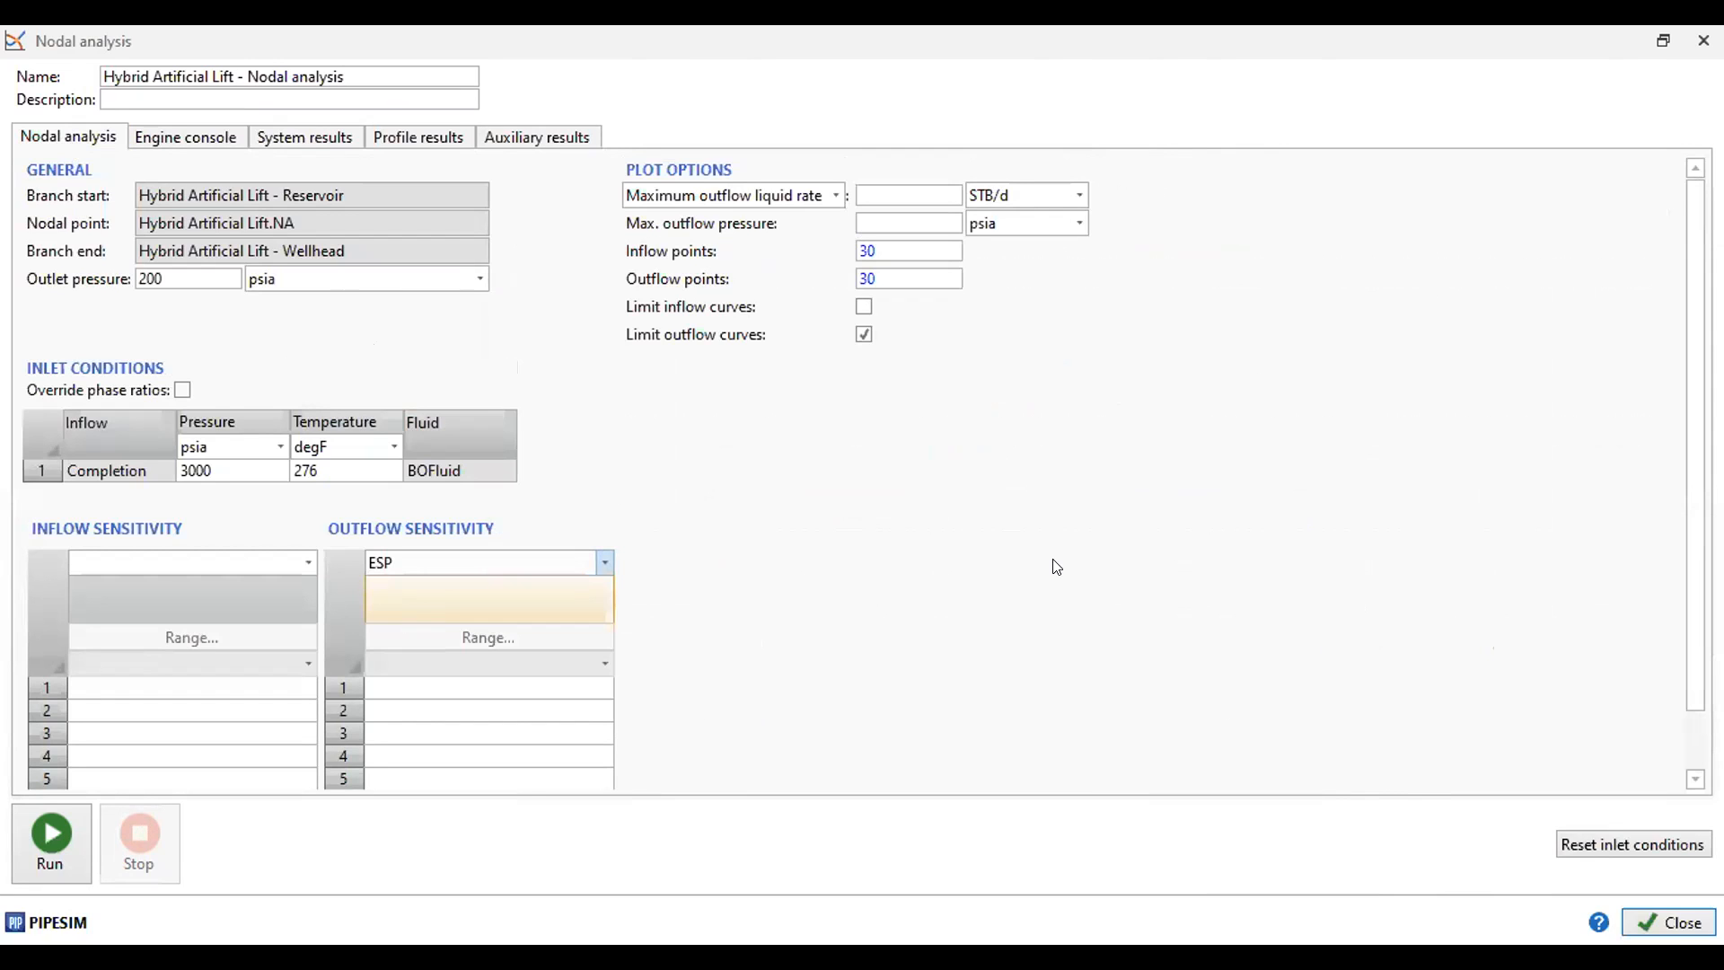
pyautogui.click(605, 589)
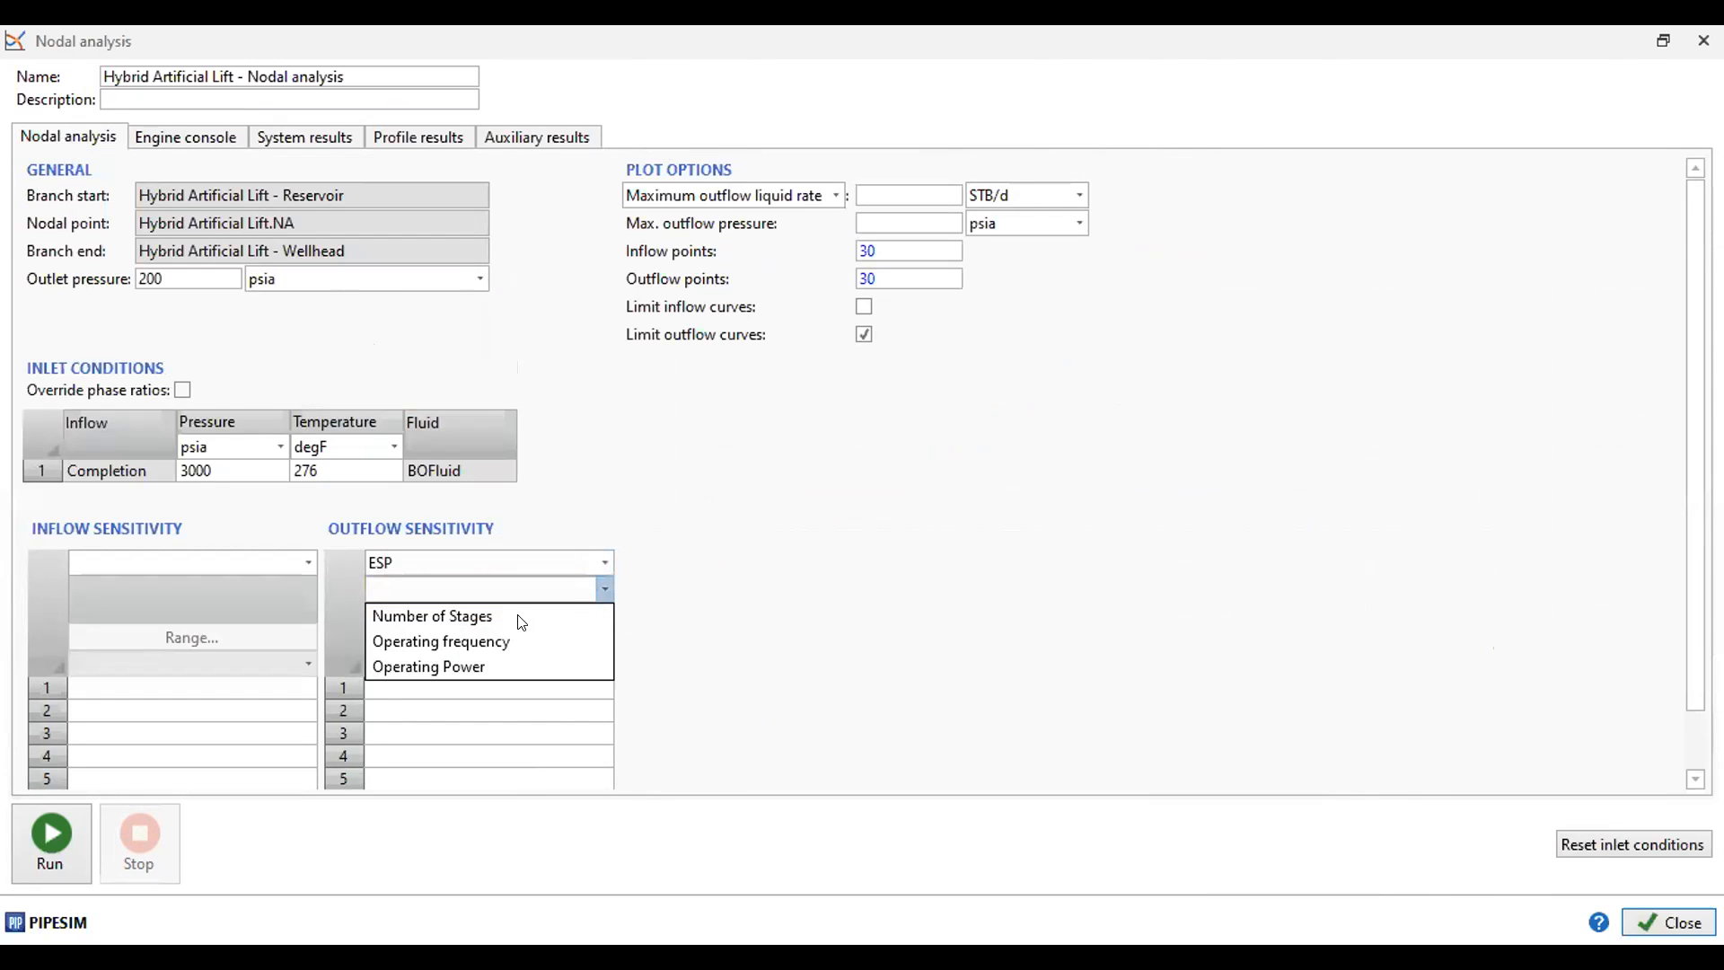
pyautogui.click(458, 640)
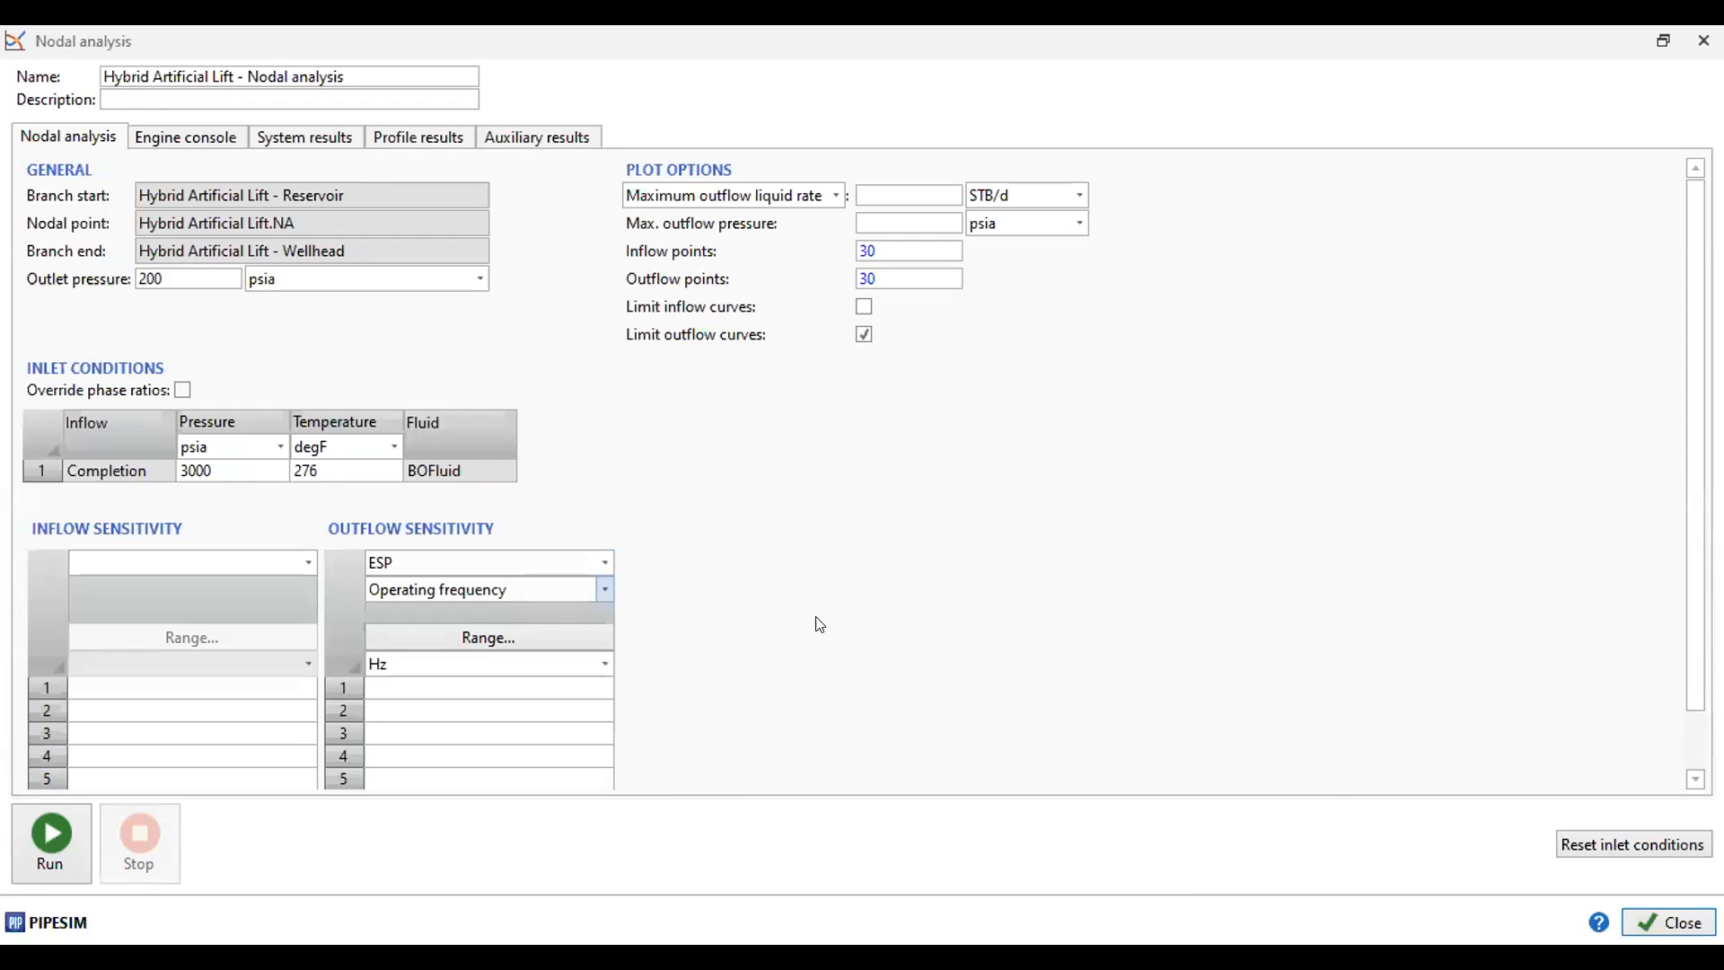
# - Enter sensitivity frequencies of 0 and 70 Hz and run the nodal analysis
pyautogui.click(498, 686)
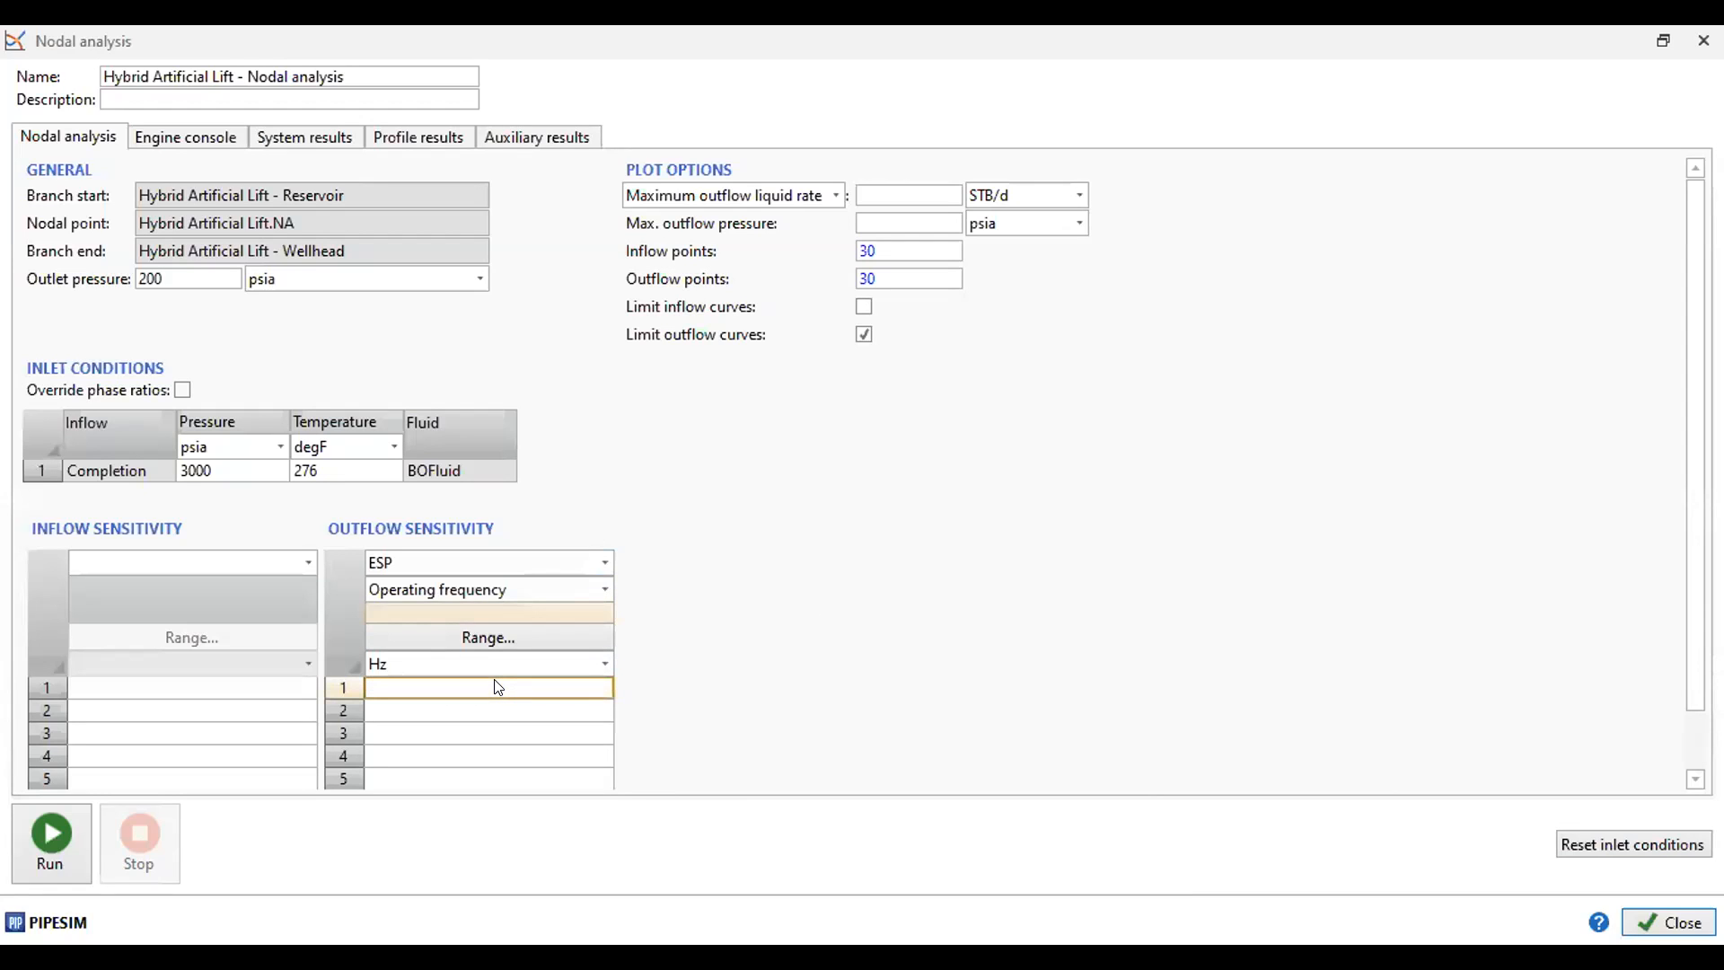
pyautogui.write('0')
pyautogui.click(414, 710)
pyautogui.write('70')
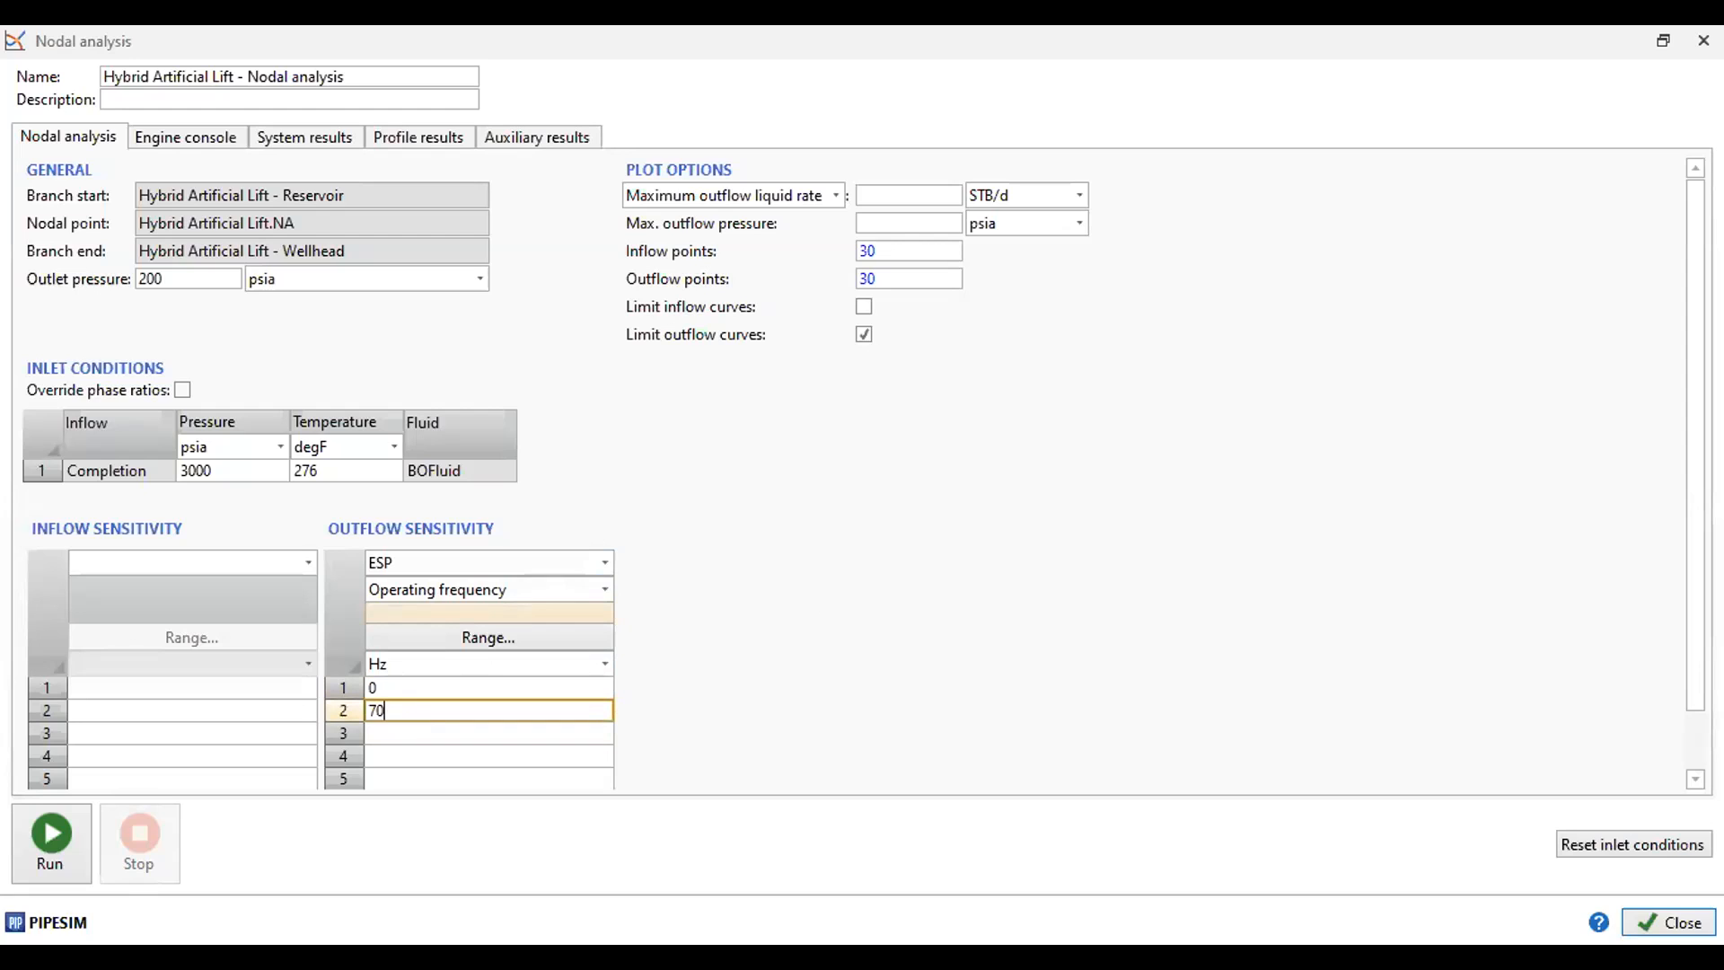
pyautogui.click(61, 833)
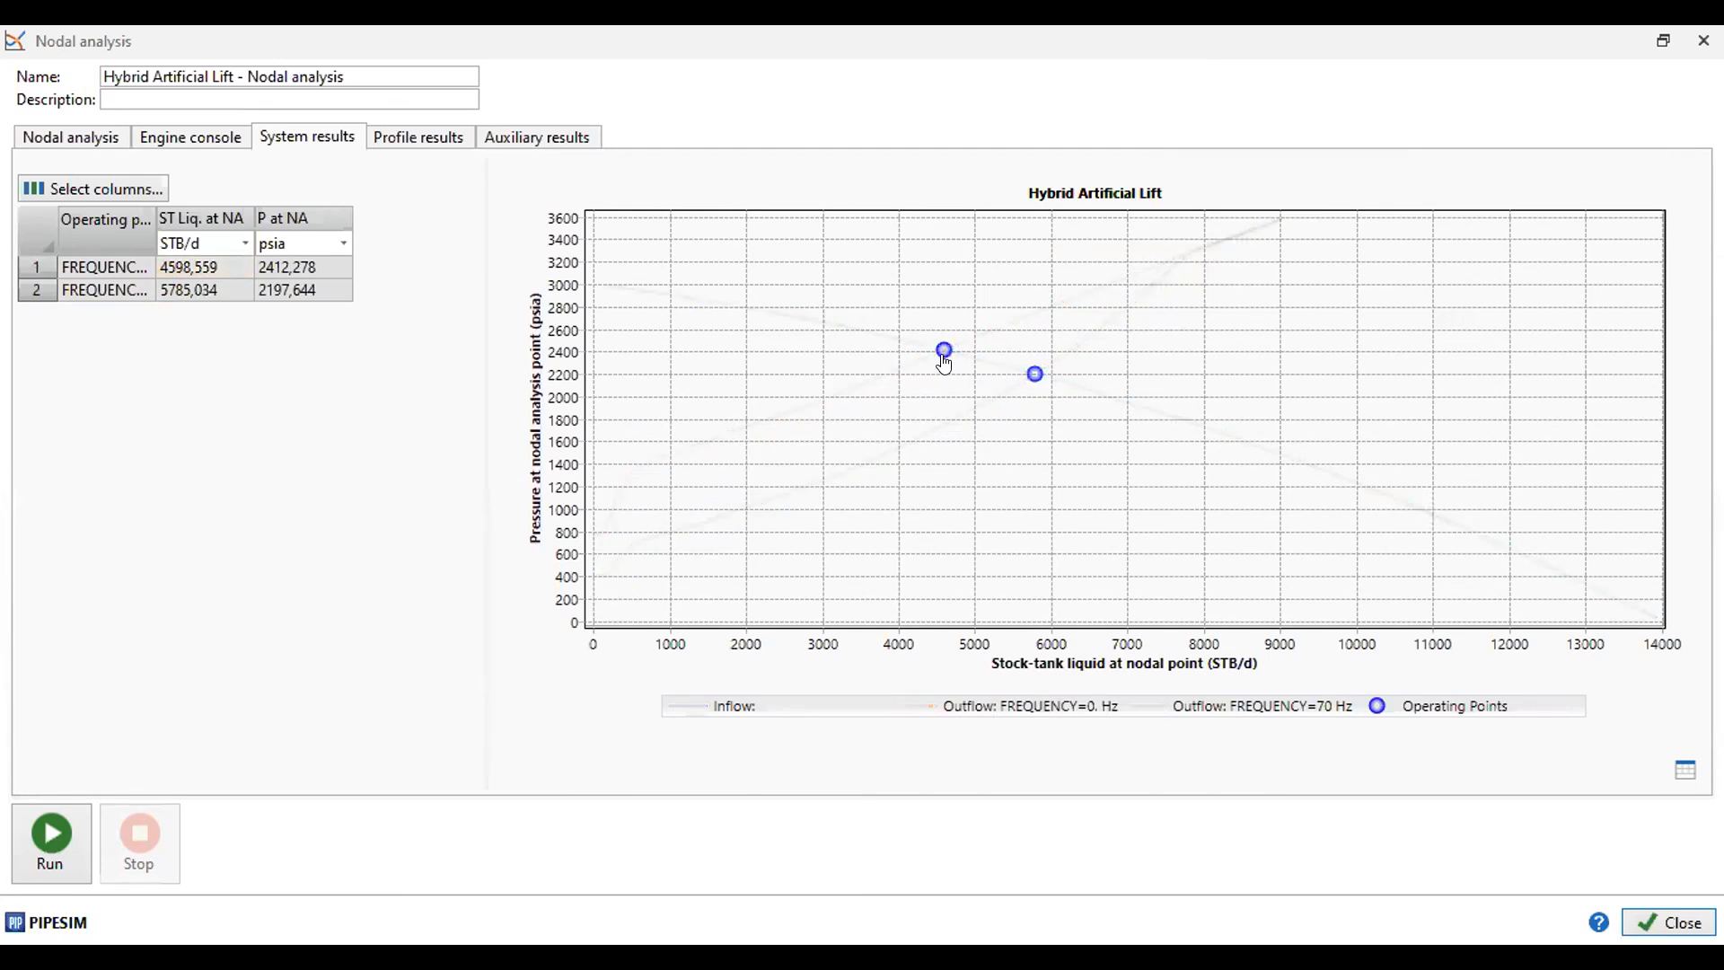
# - Change the outflow sensitivity from the ESP to the Gas Lift injection gas rate
pyautogui.click(105, 139)
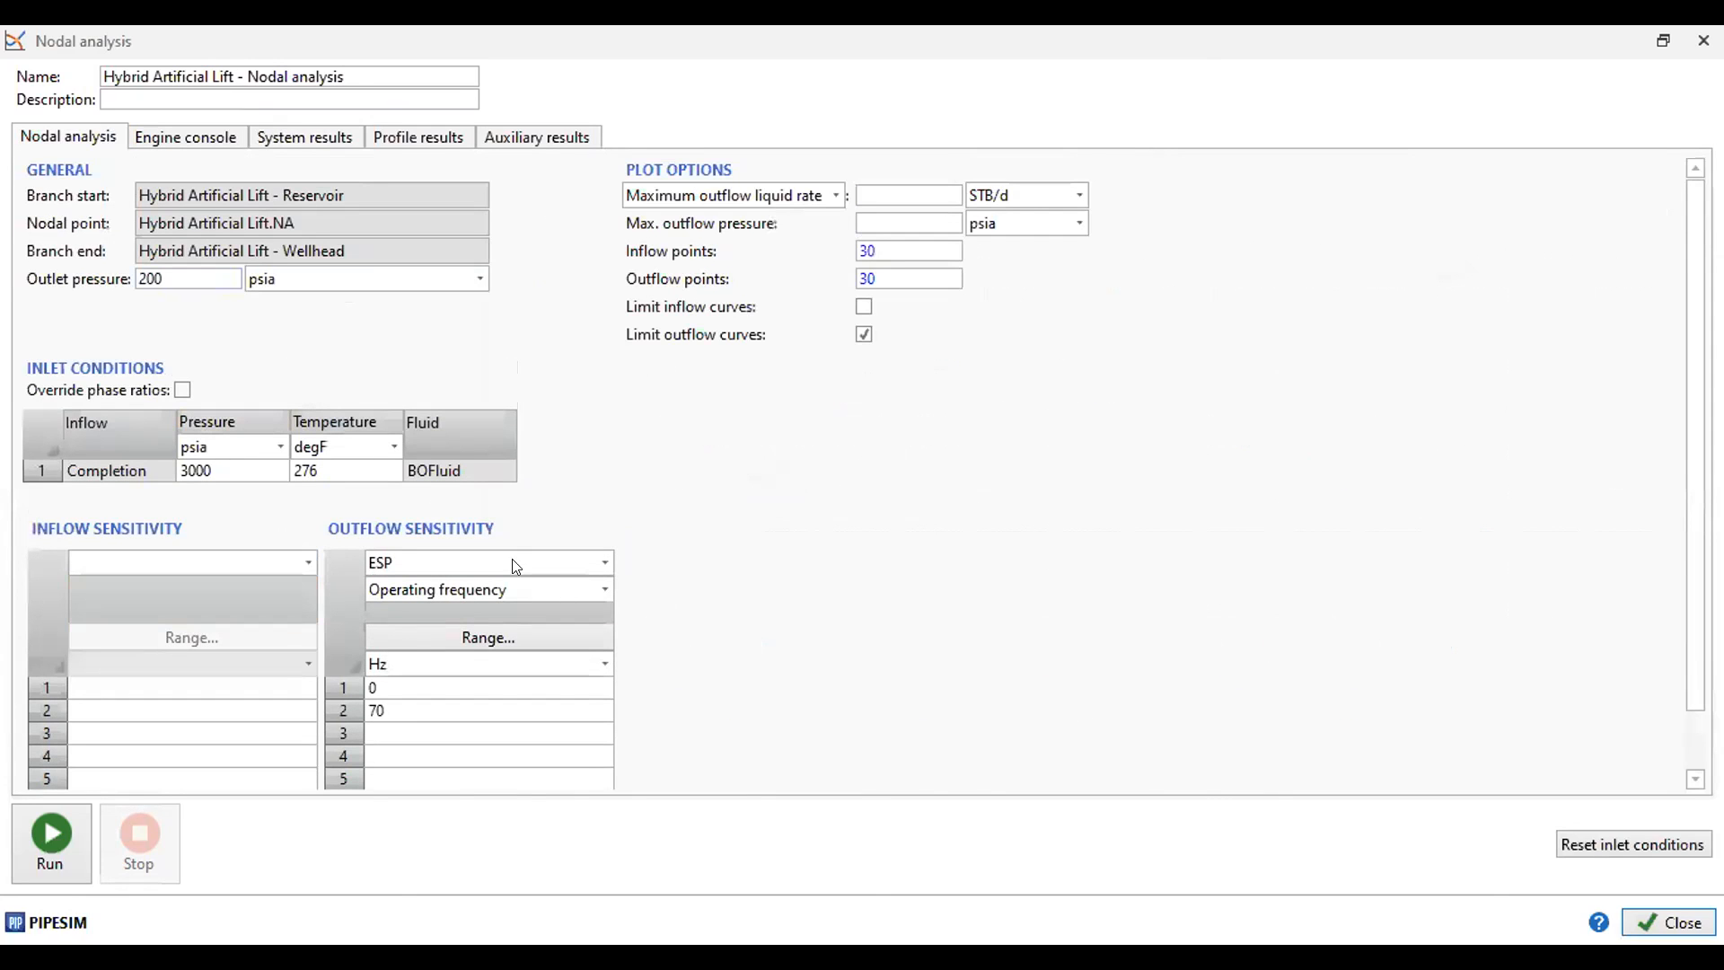
pyautogui.click(605, 563)
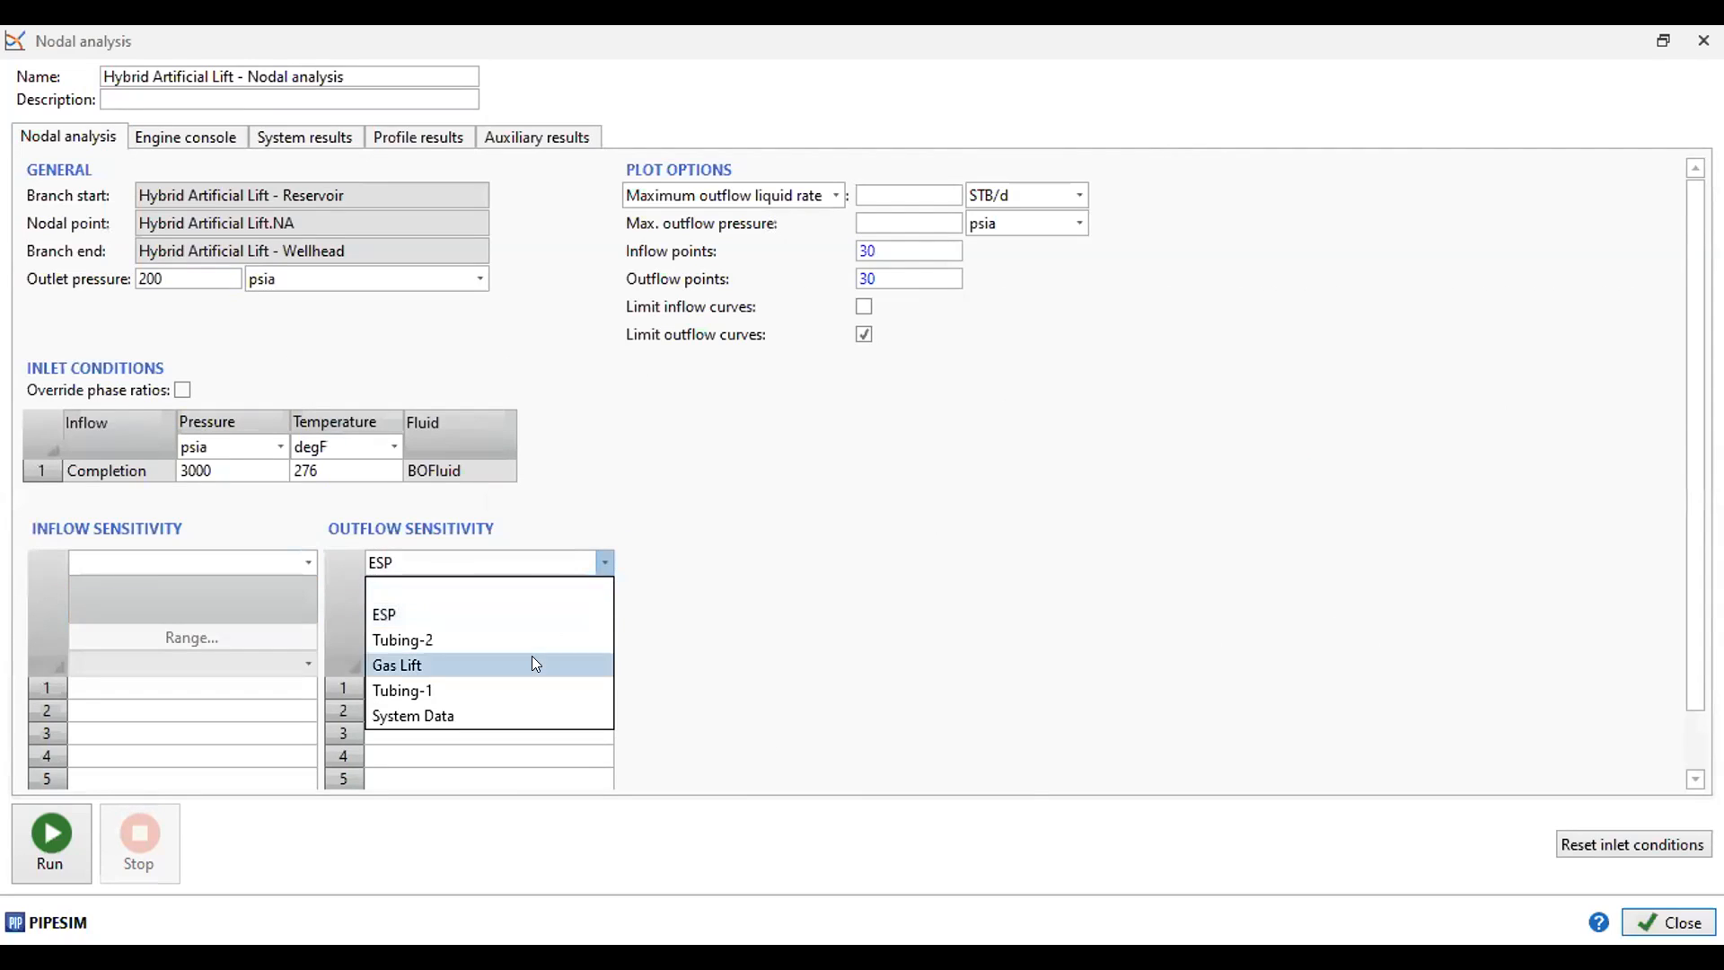
pyautogui.click(745, 643)
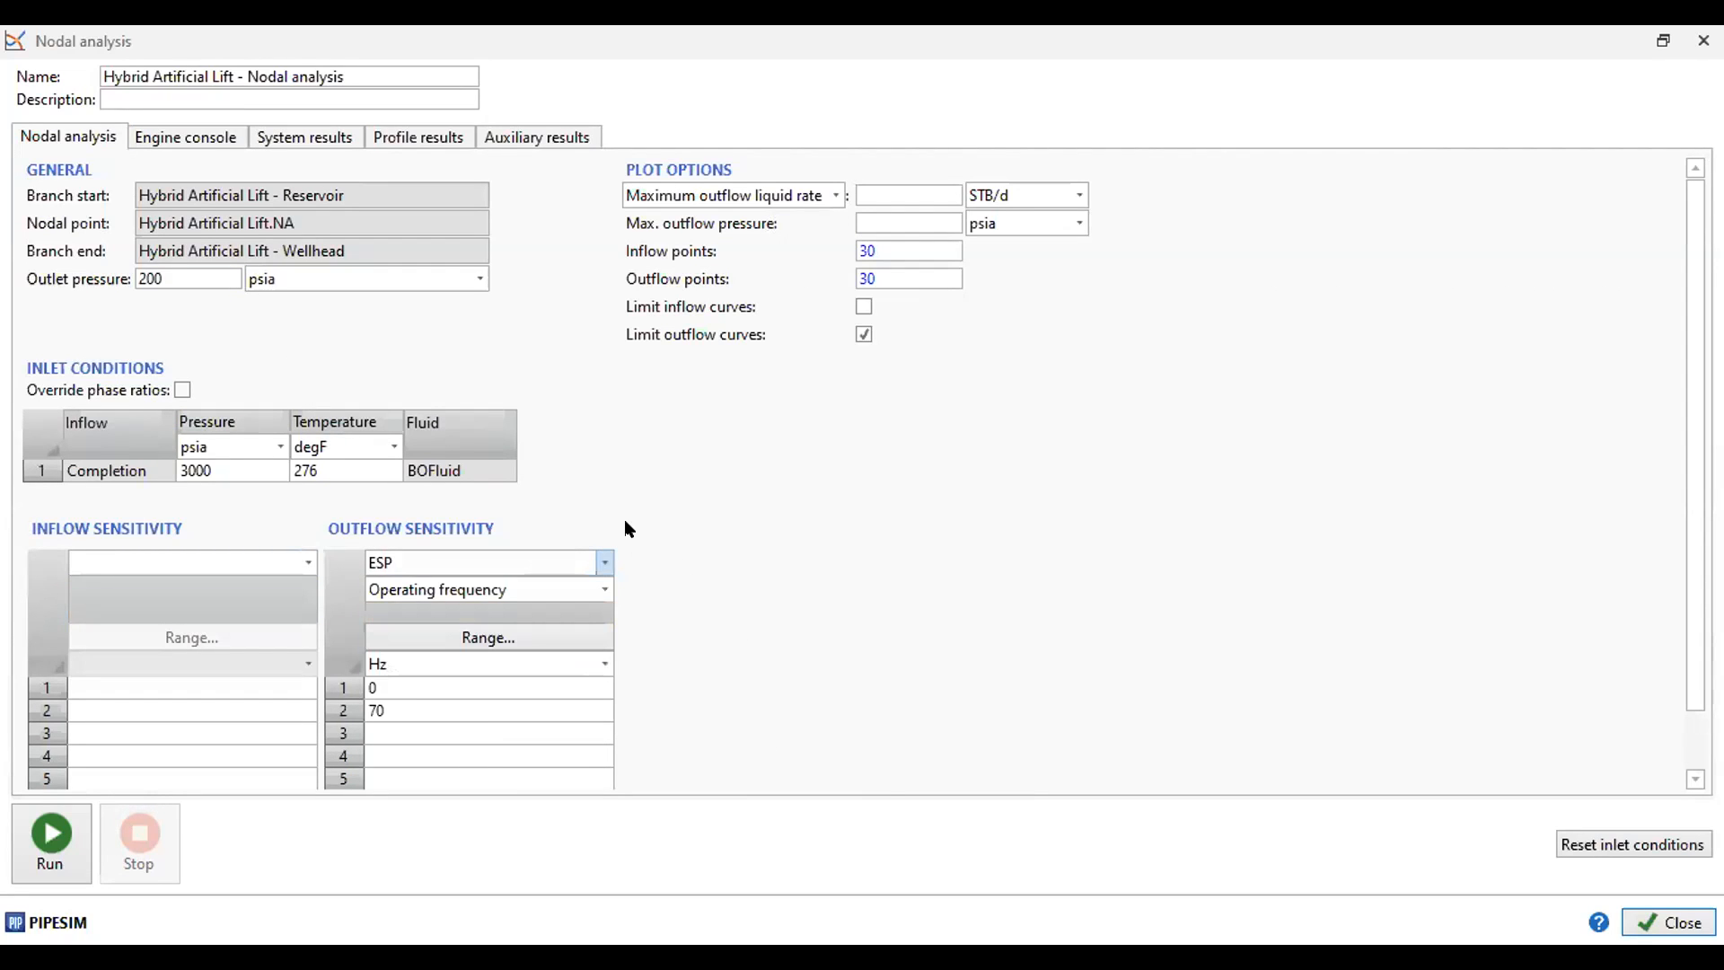
pyautogui.click(605, 563)
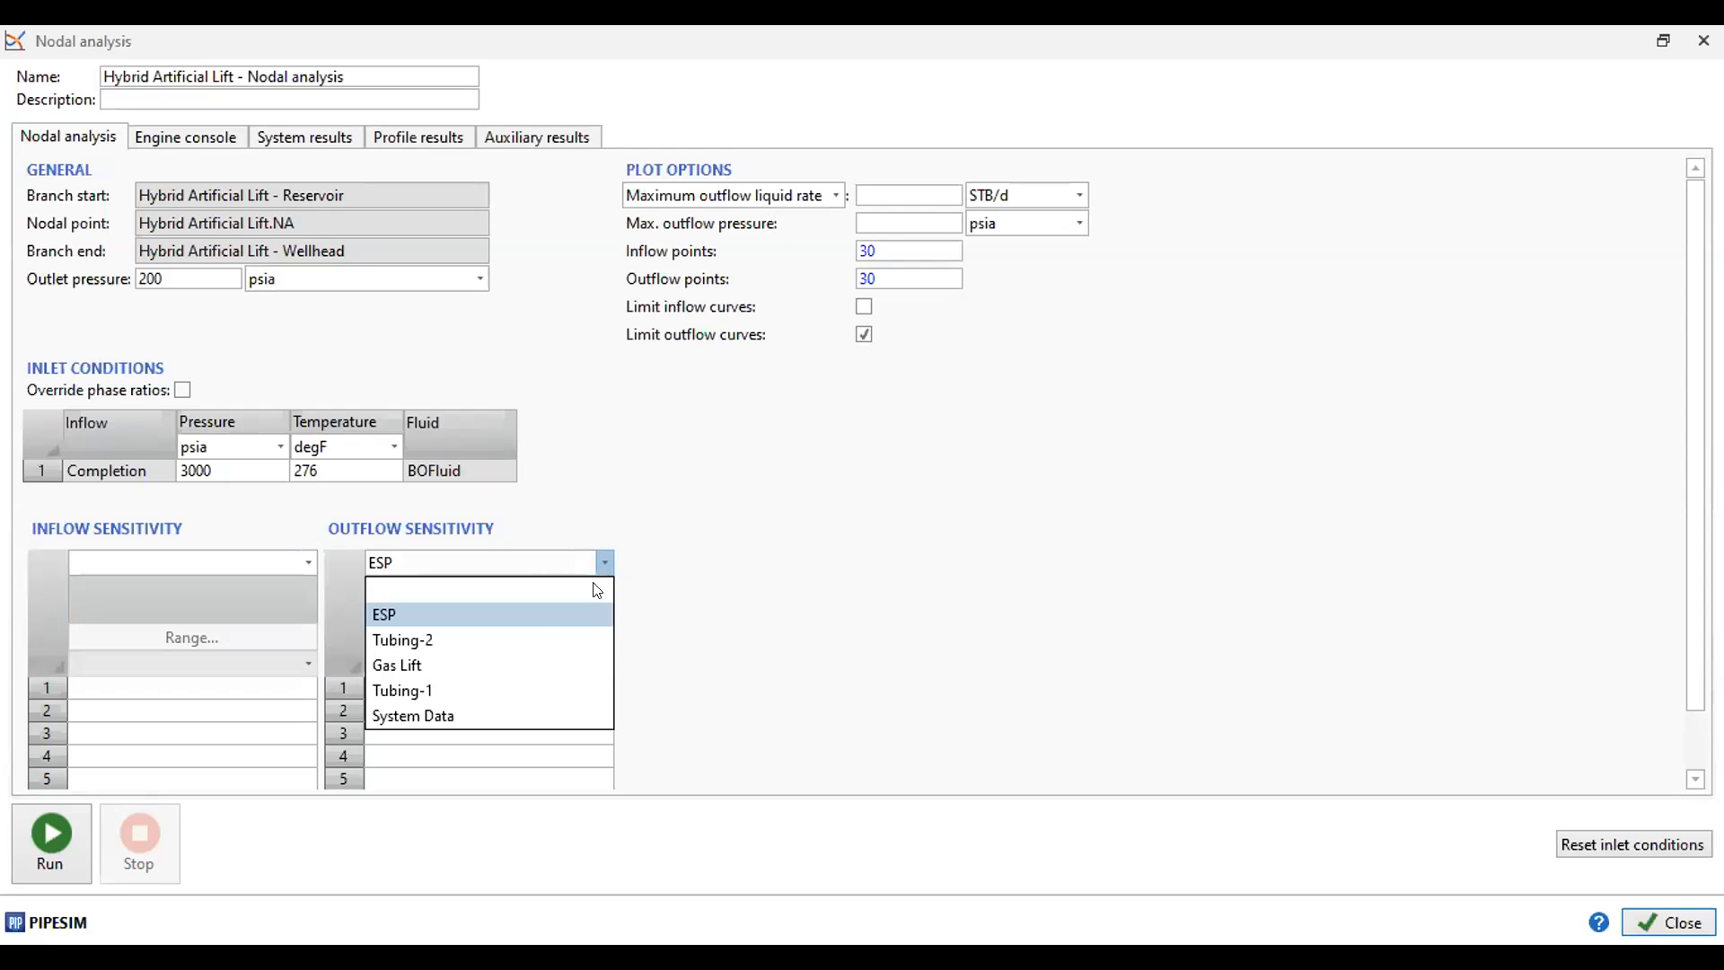
pyautogui.click(412, 668)
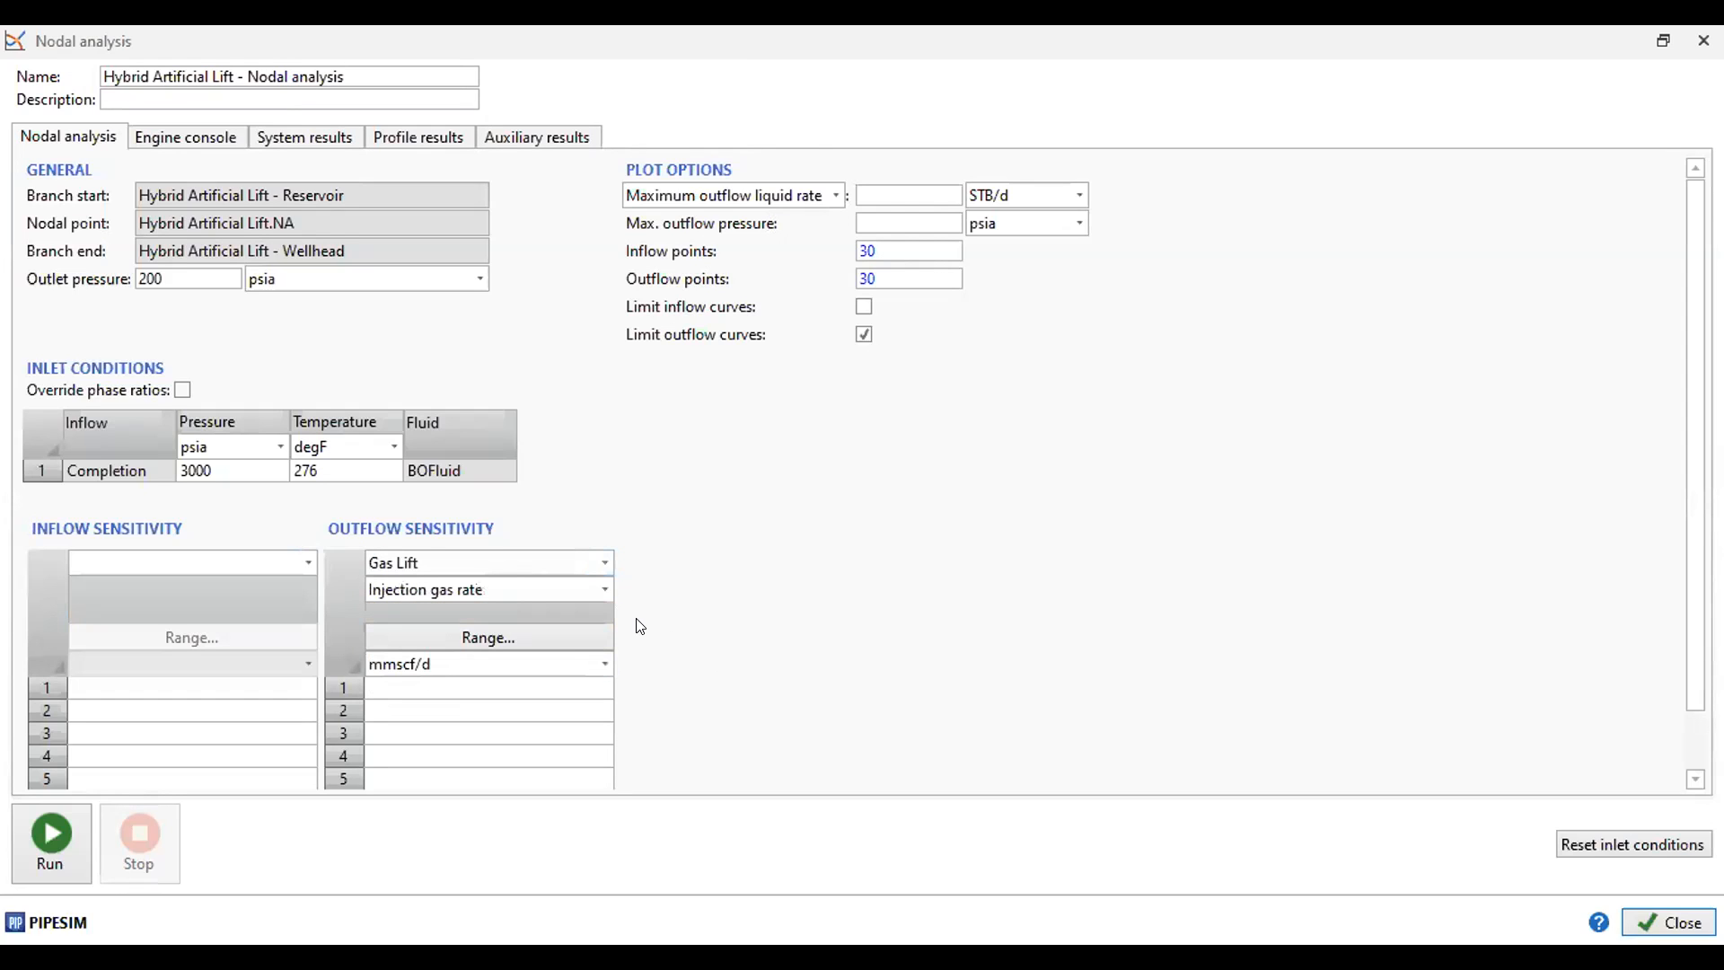
pyautogui.click(606, 563)
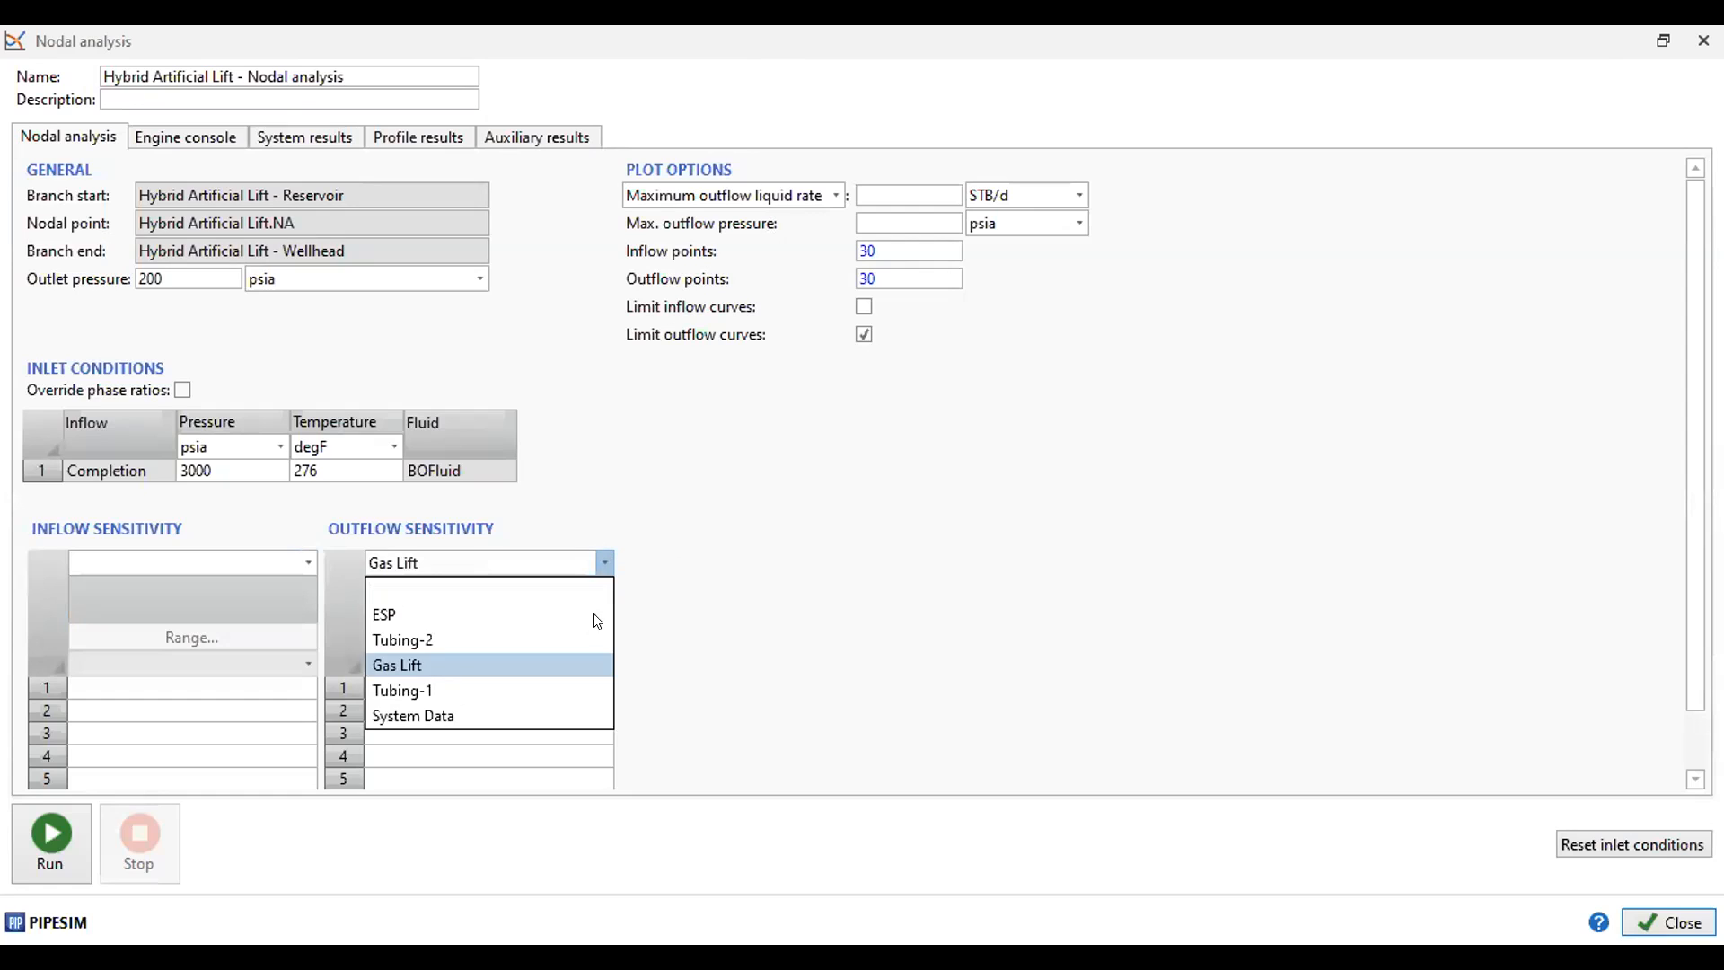
pyautogui.click(535, 614)
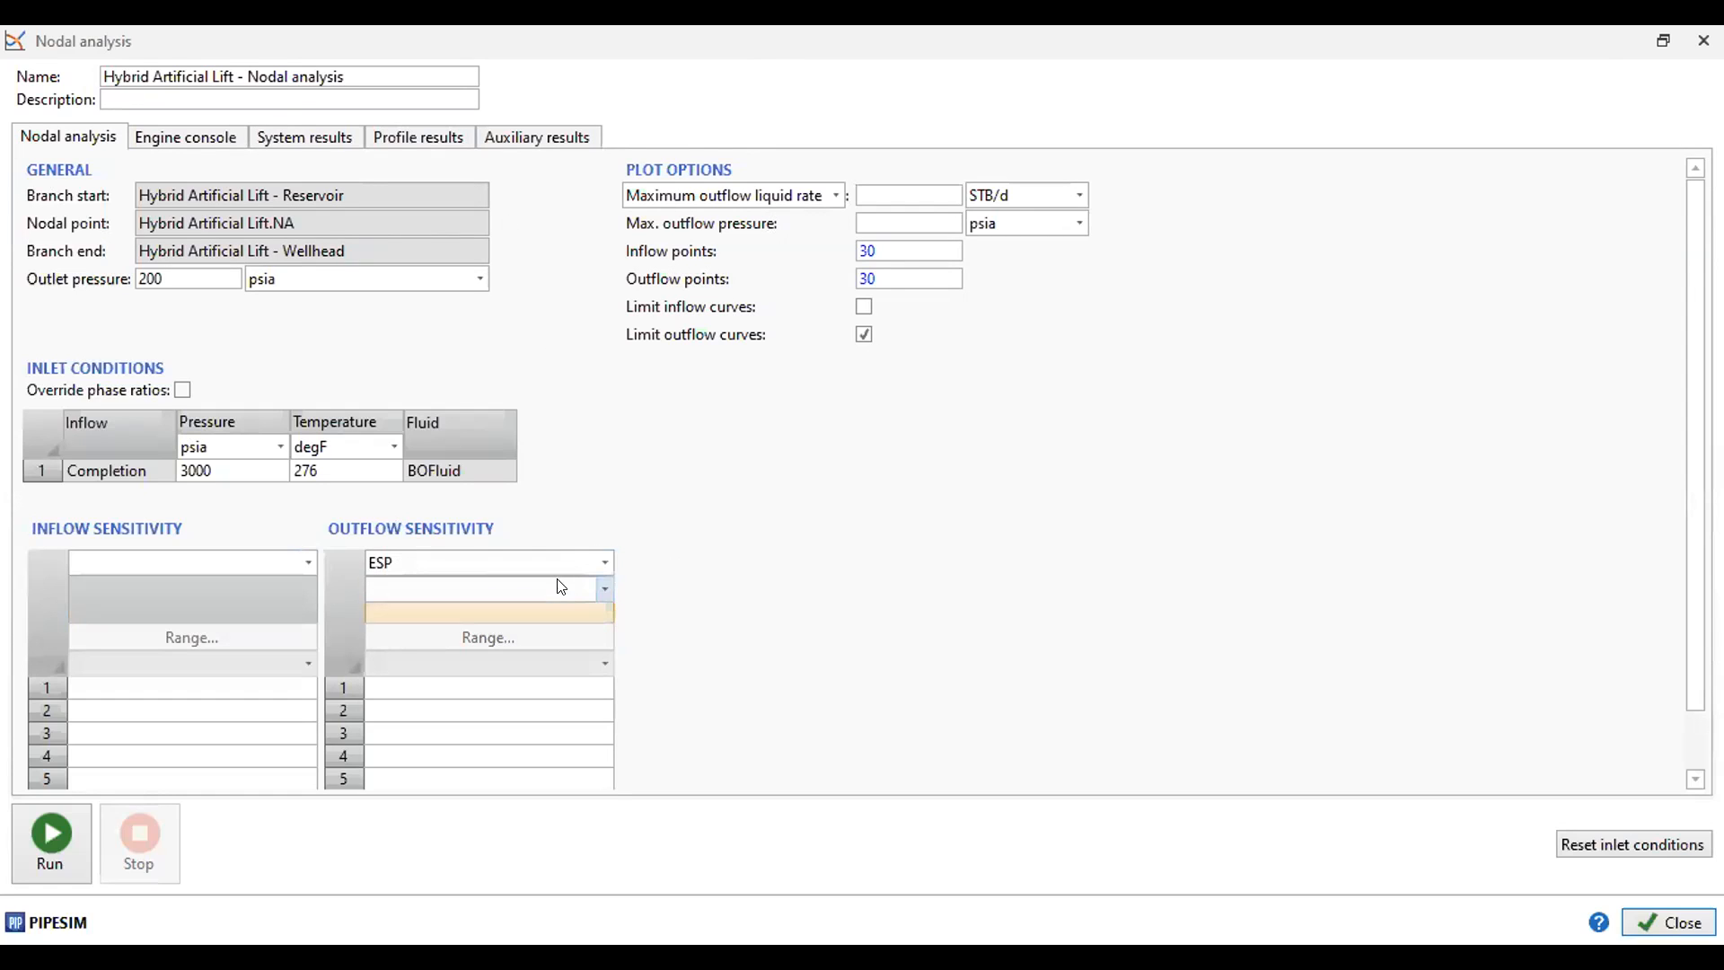
pyautogui.click(606, 563)
pyautogui.click(496, 616)
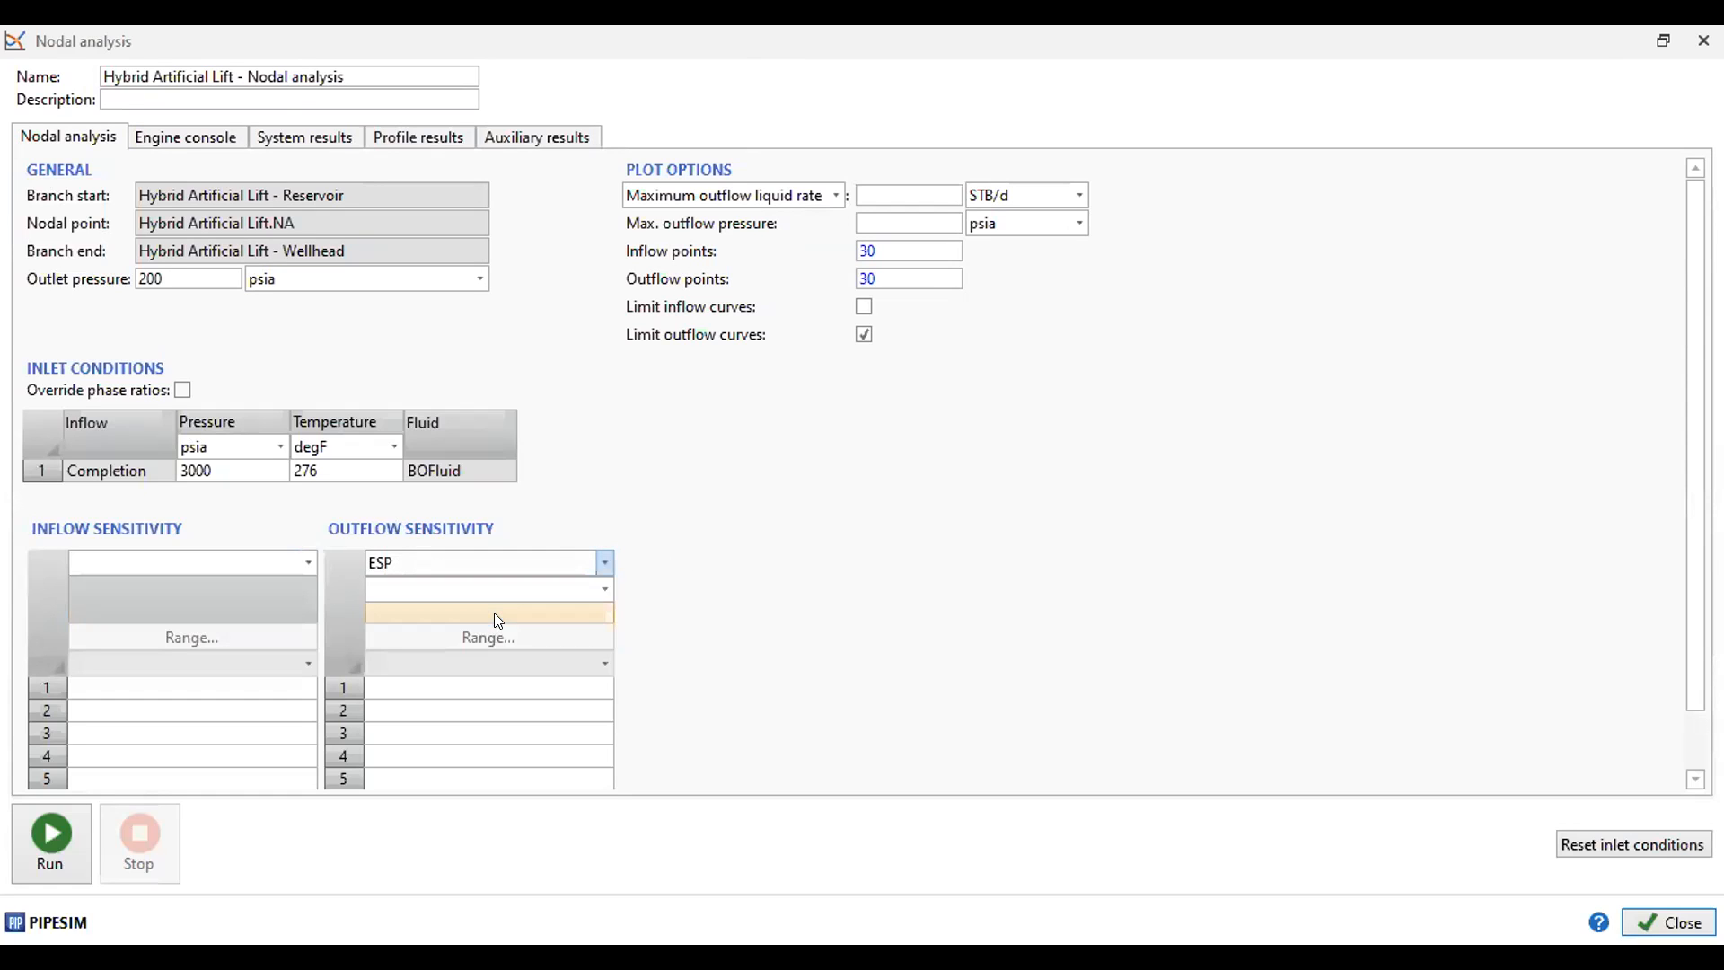
pyautogui.click(604, 562)
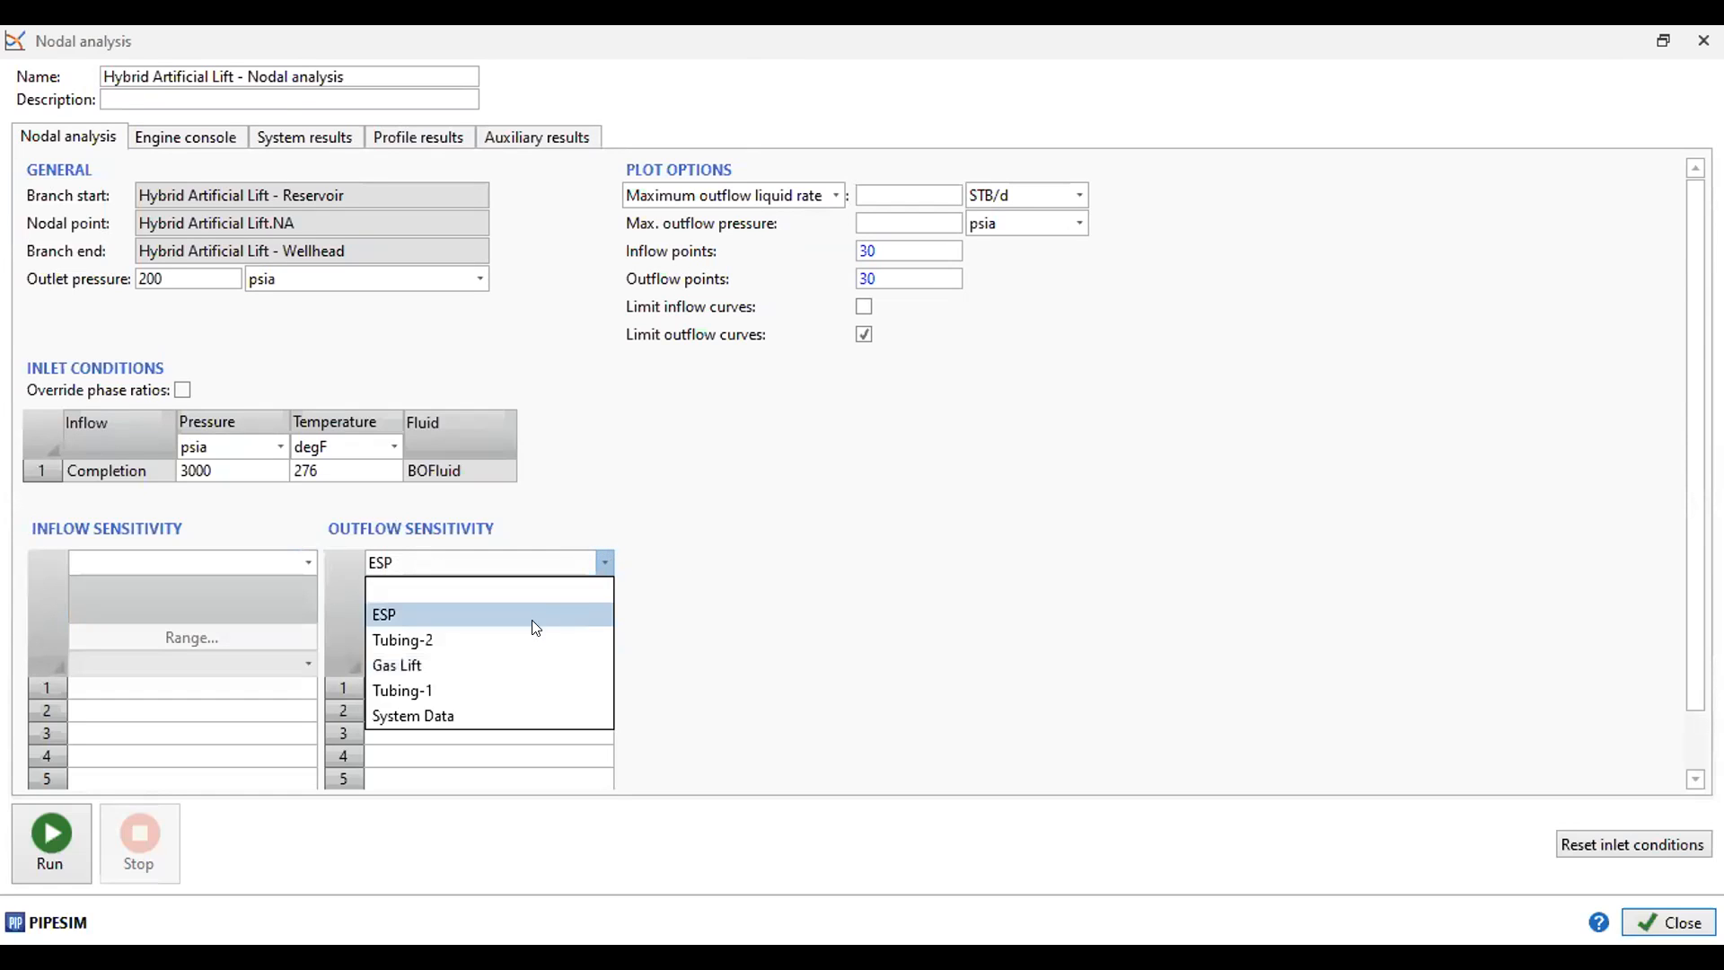
pyautogui.click(494, 664)
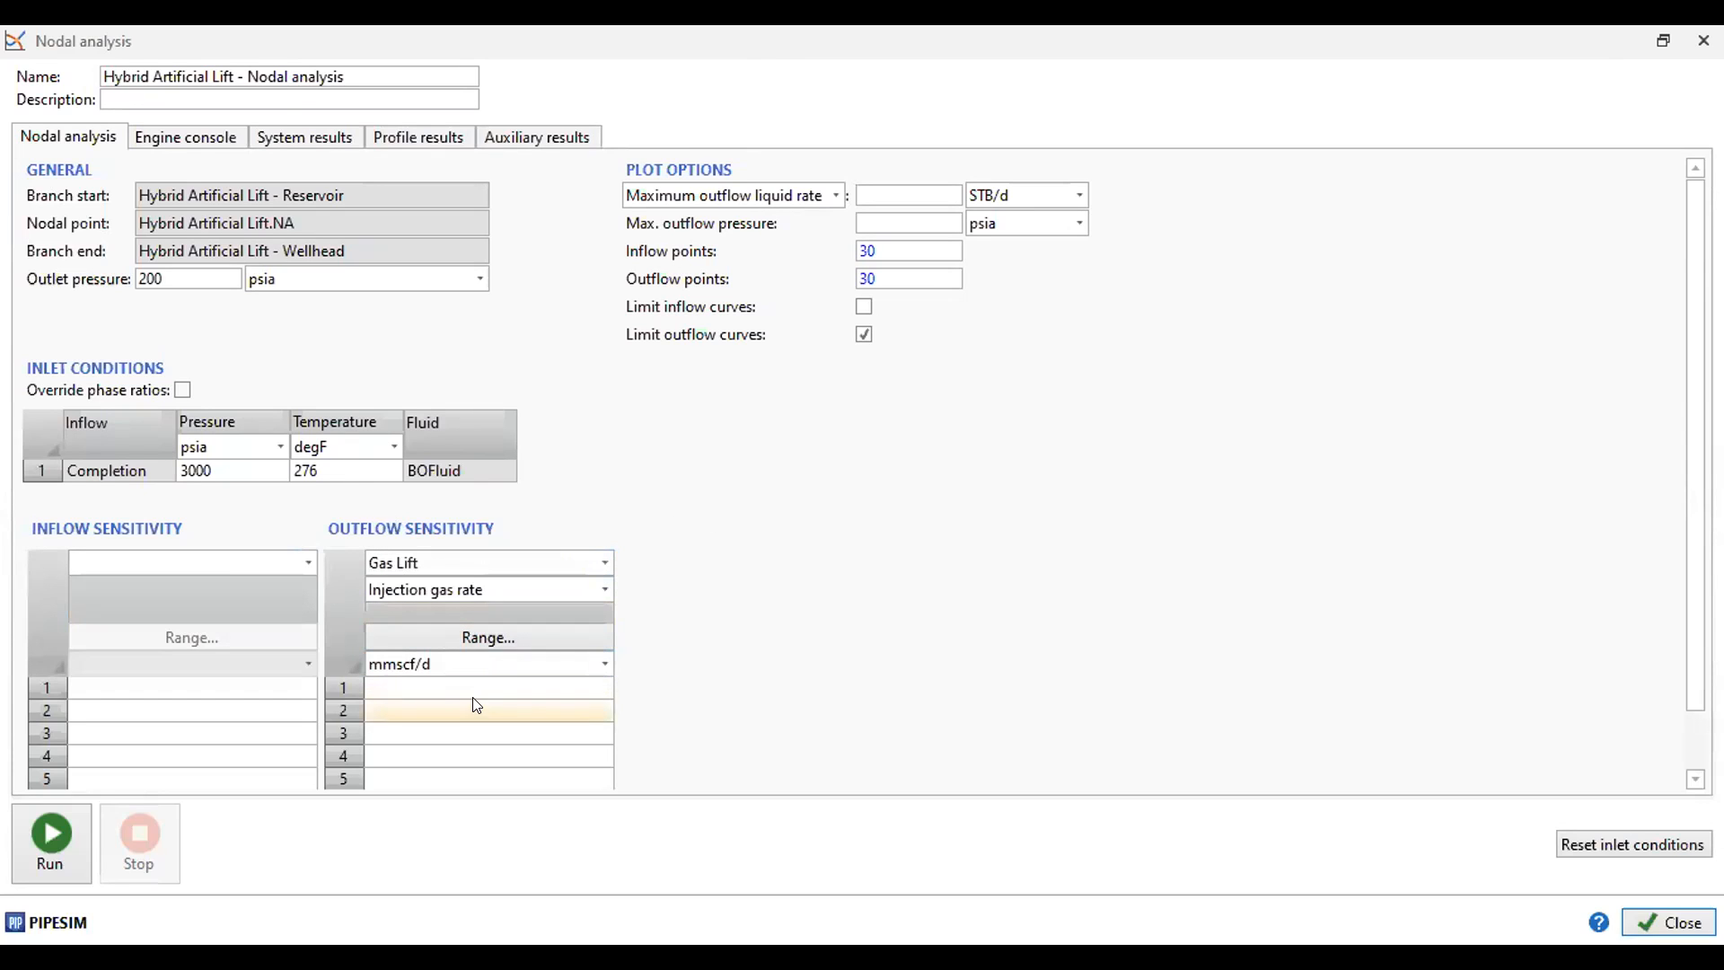
# - Enter injection gas rates of 0 and 2,74 mmscf/d and run the nodal analysis
pyautogui.click(505, 686)
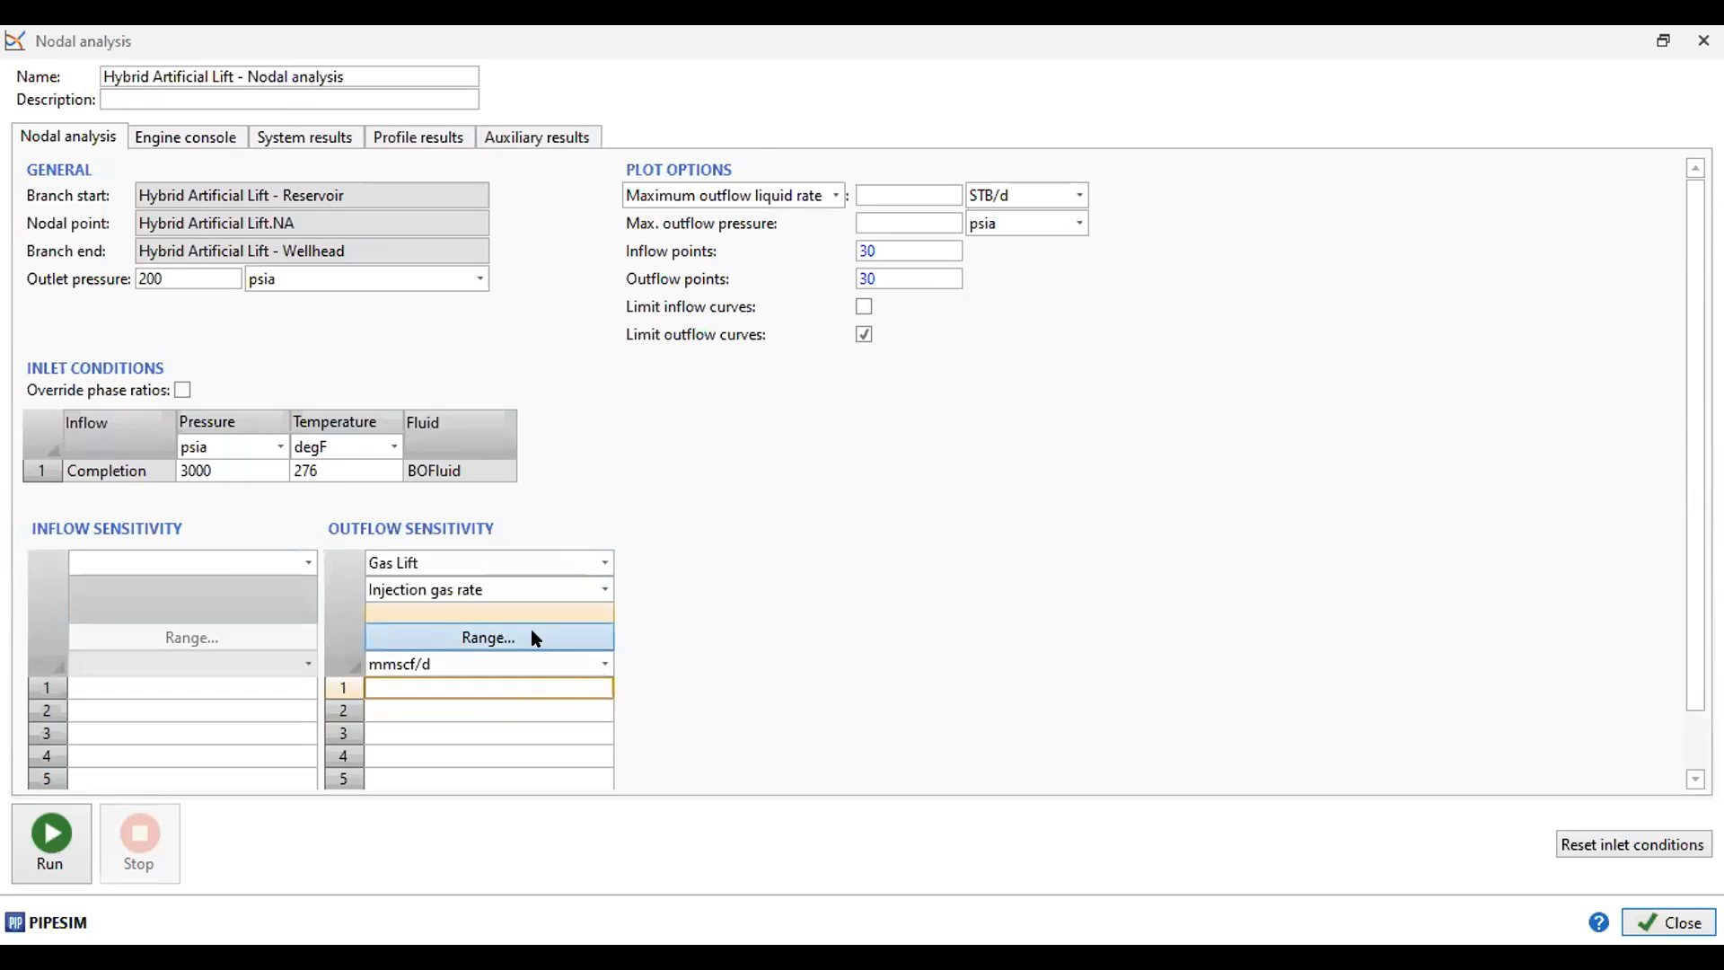
pyautogui.write('0')
pyautogui.click(487, 706)
pyautogui.write('2,74')
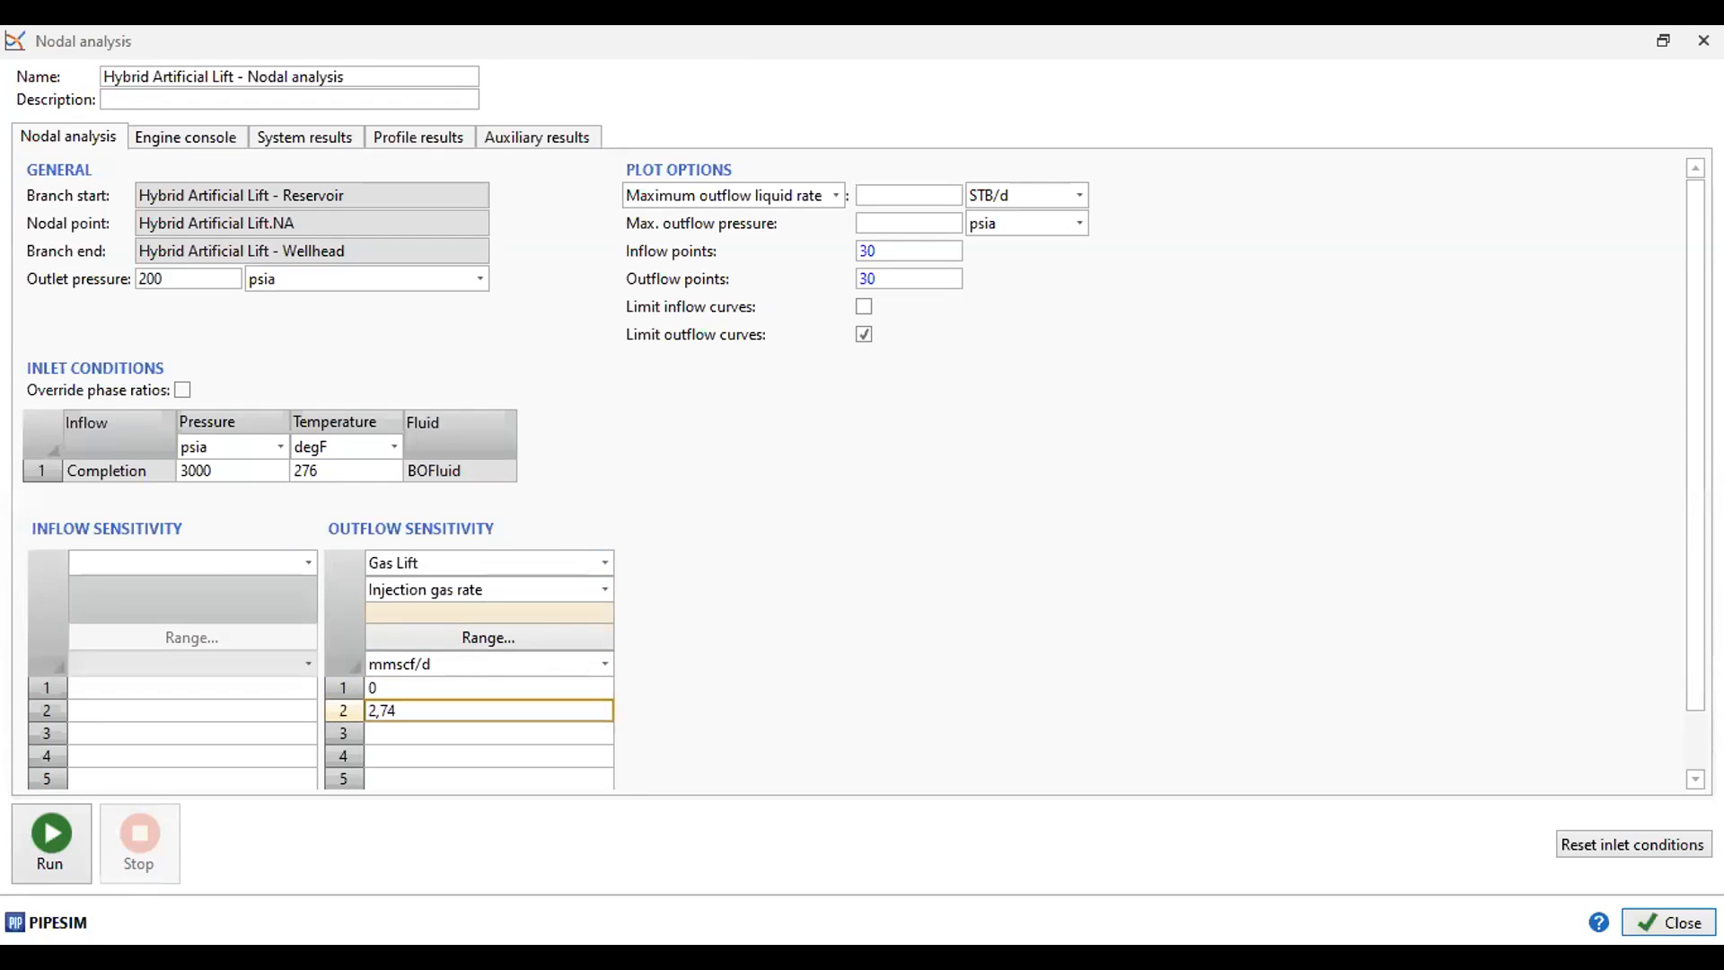
pyautogui.click(49, 837)
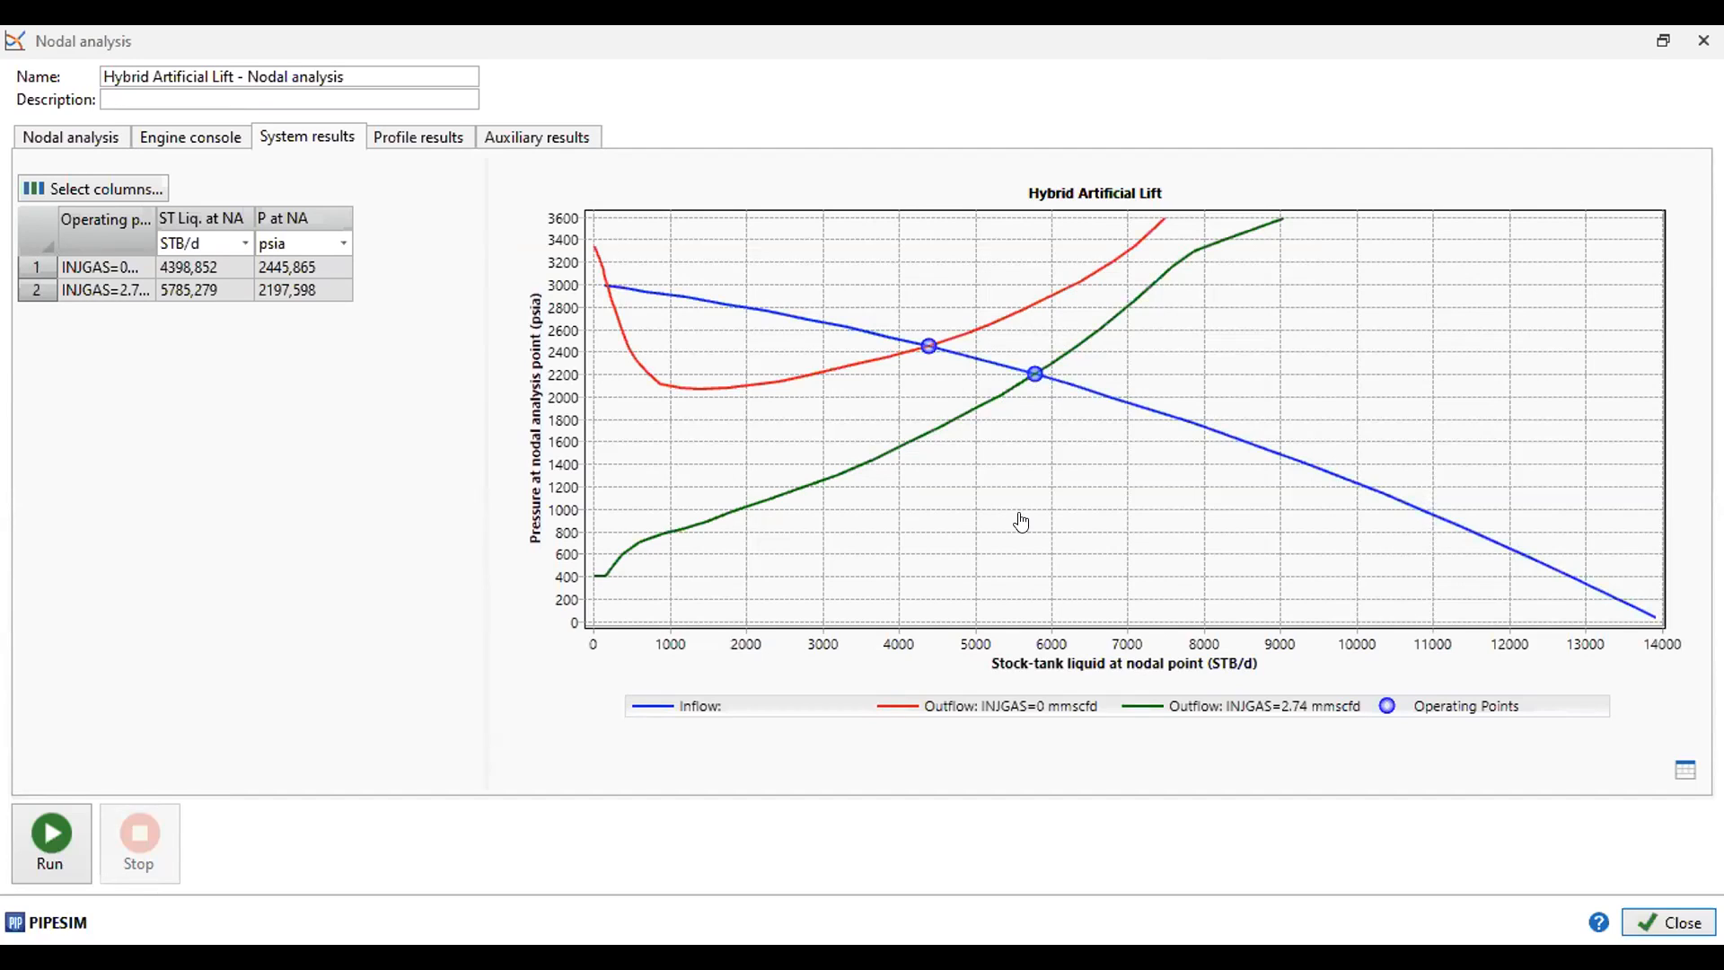
# - Close the nodal analysis and deactivate the ESP in the well's pump lift equipment
pyautogui.click(55, 145)
pyautogui.scroll(1, 373, 556)
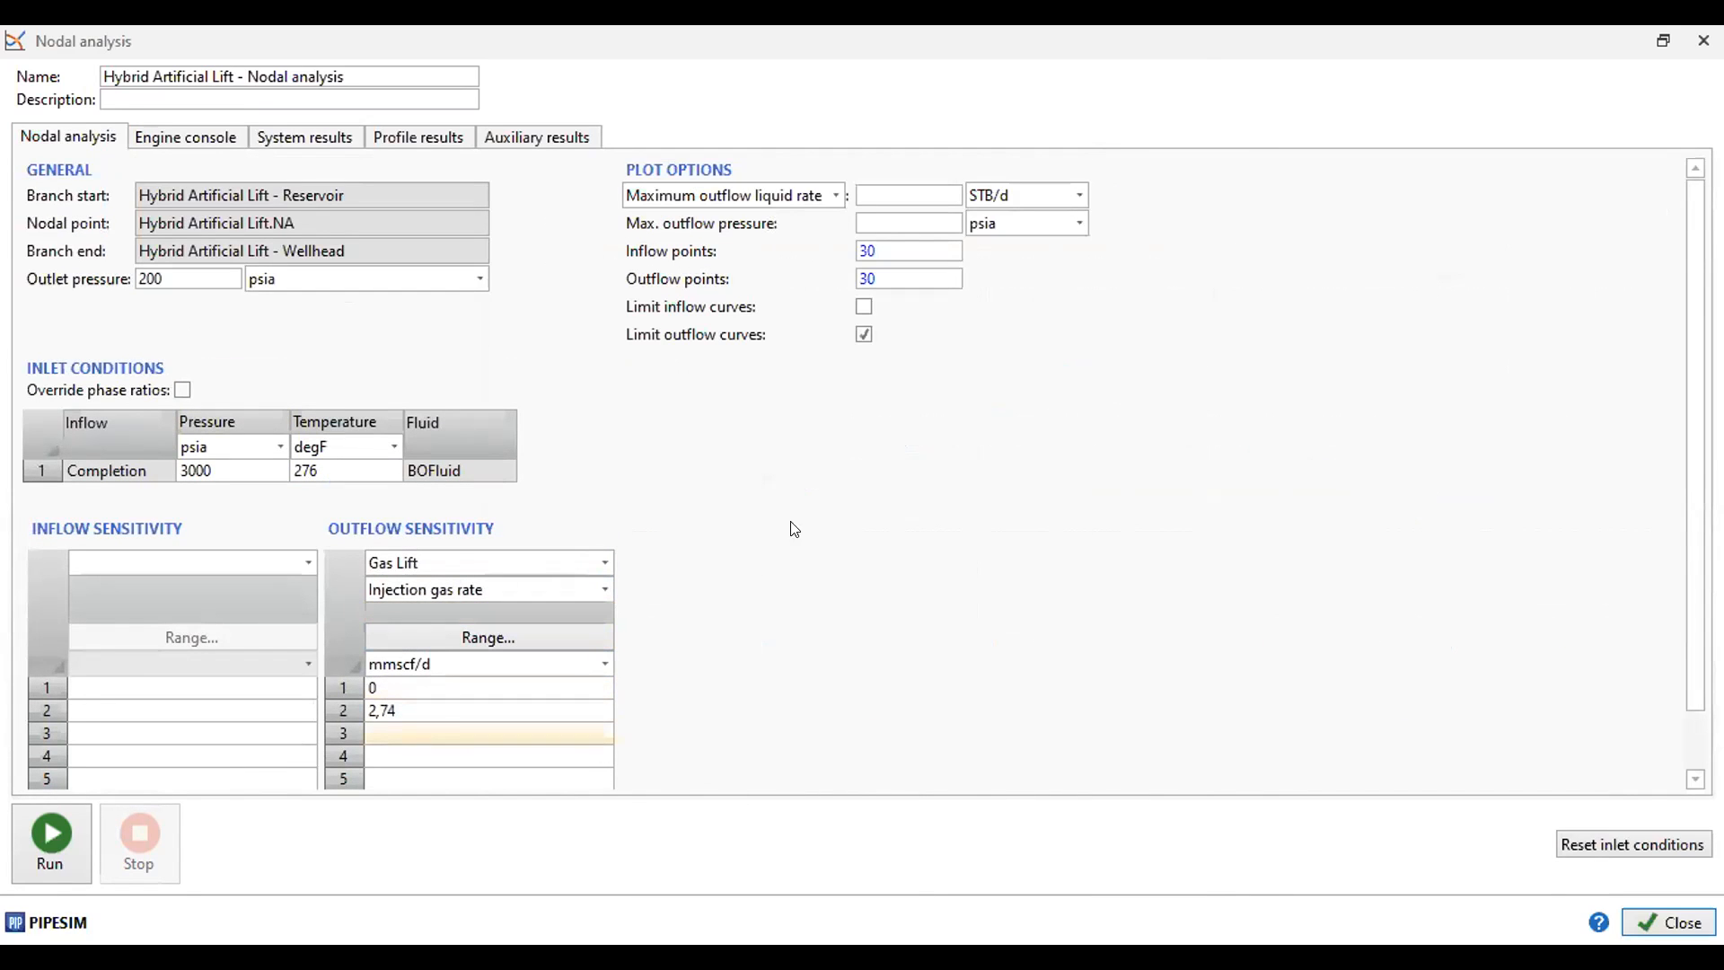
pyautogui.click(1703, 41)
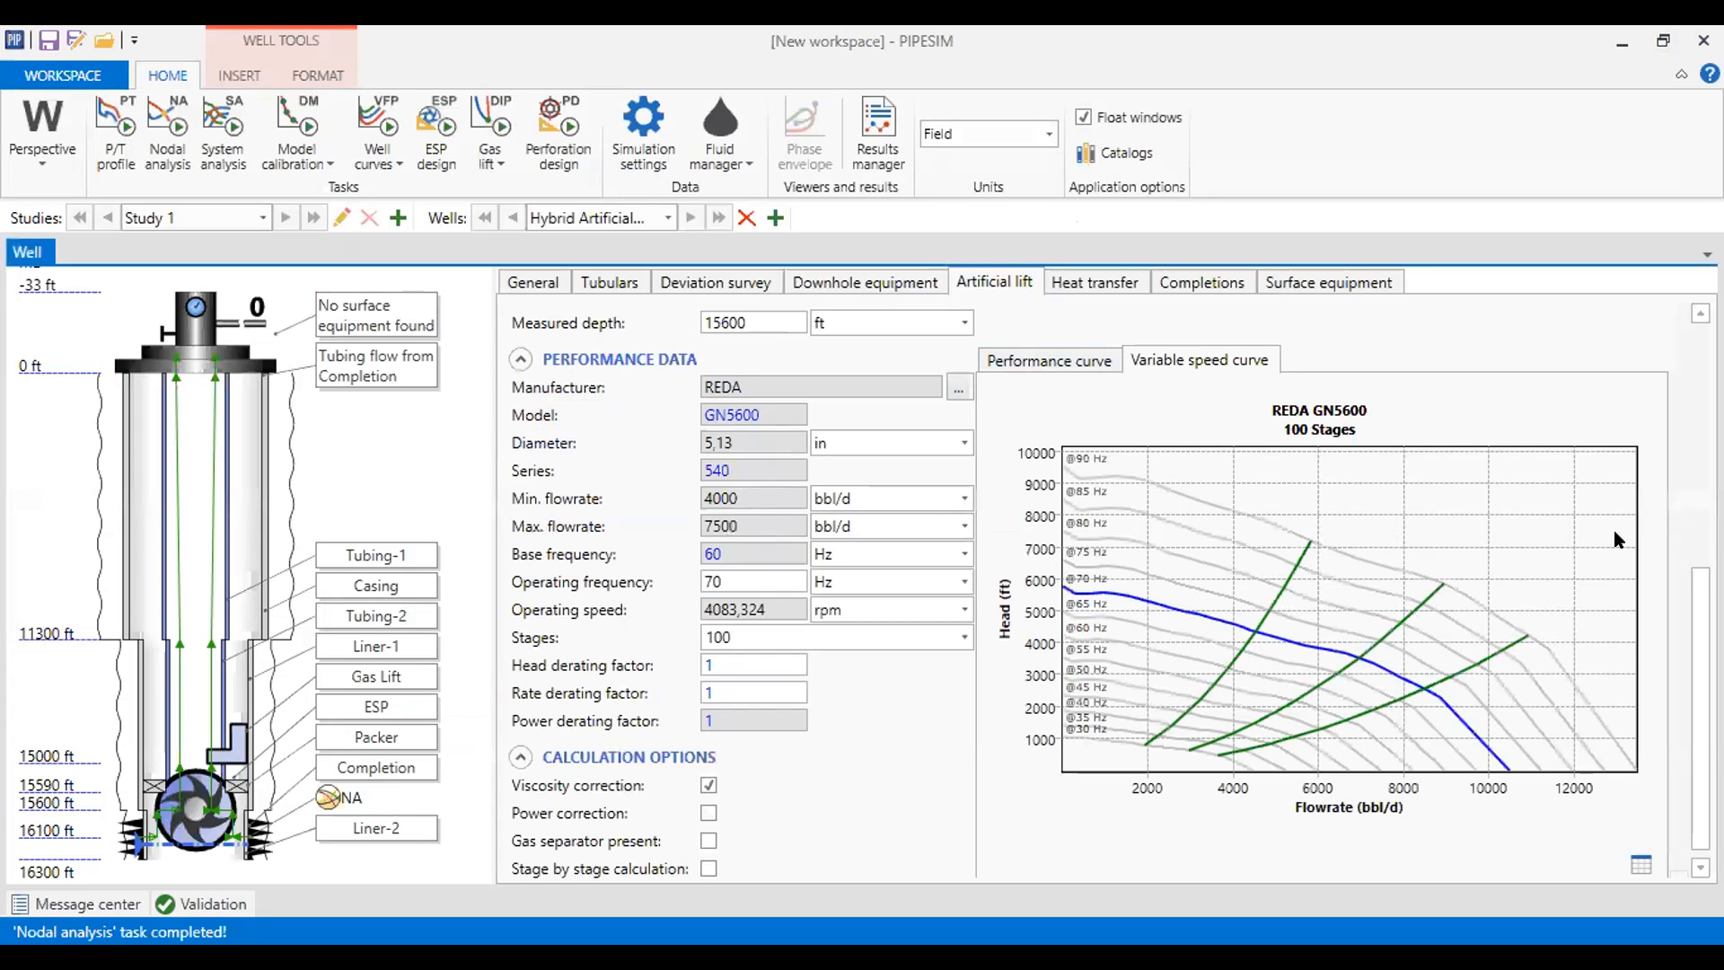
pyautogui.moveTo(1696, 575); pyautogui.dragTo(1692, 367)
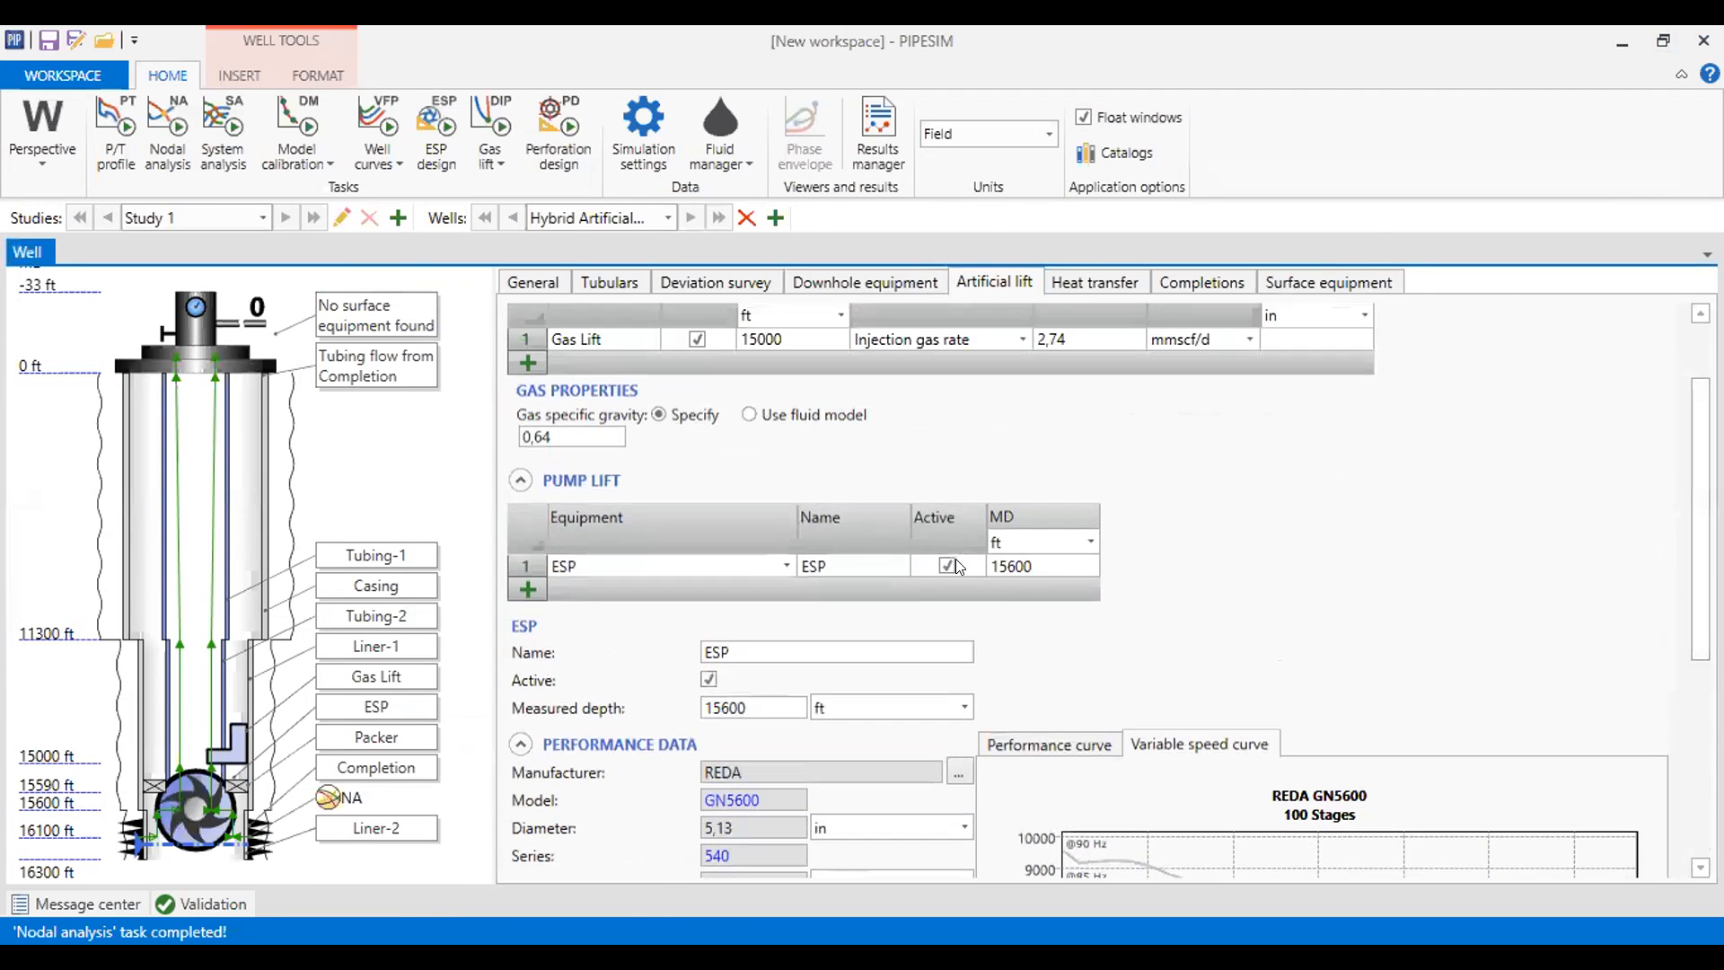
pyautogui.click(939, 561)
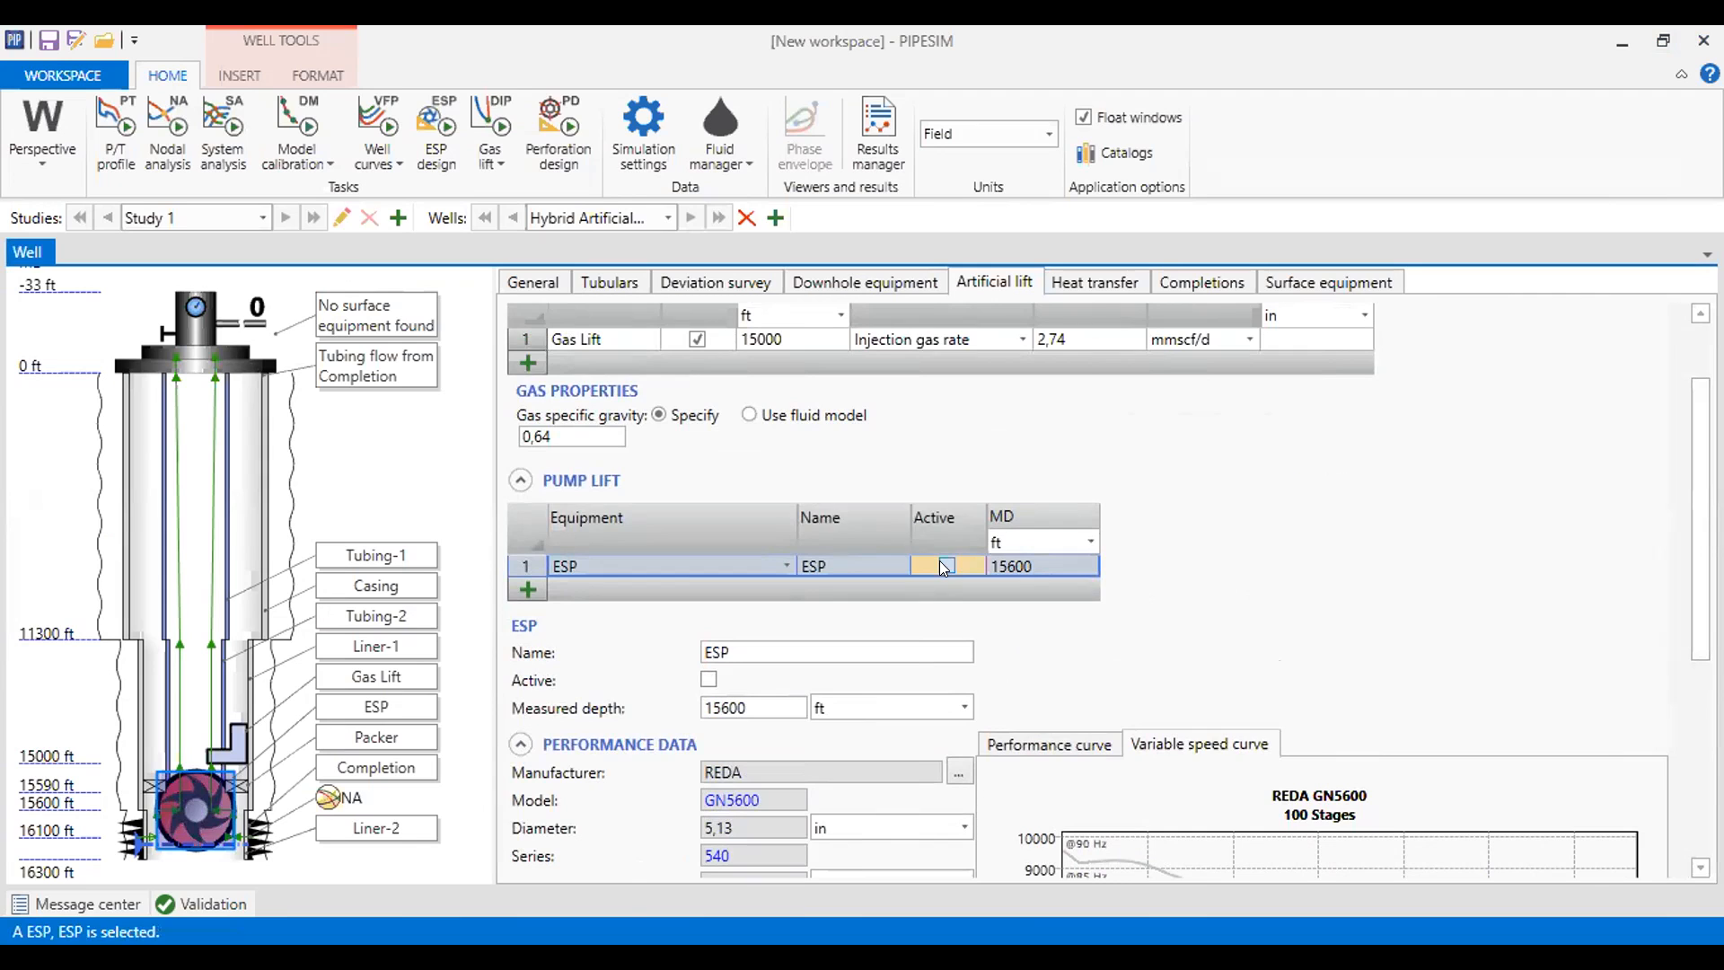
# - Deactivate the gas lift as well, run the nodal analysis without any sensitivity variables, and close it
pyautogui.click(699, 338)
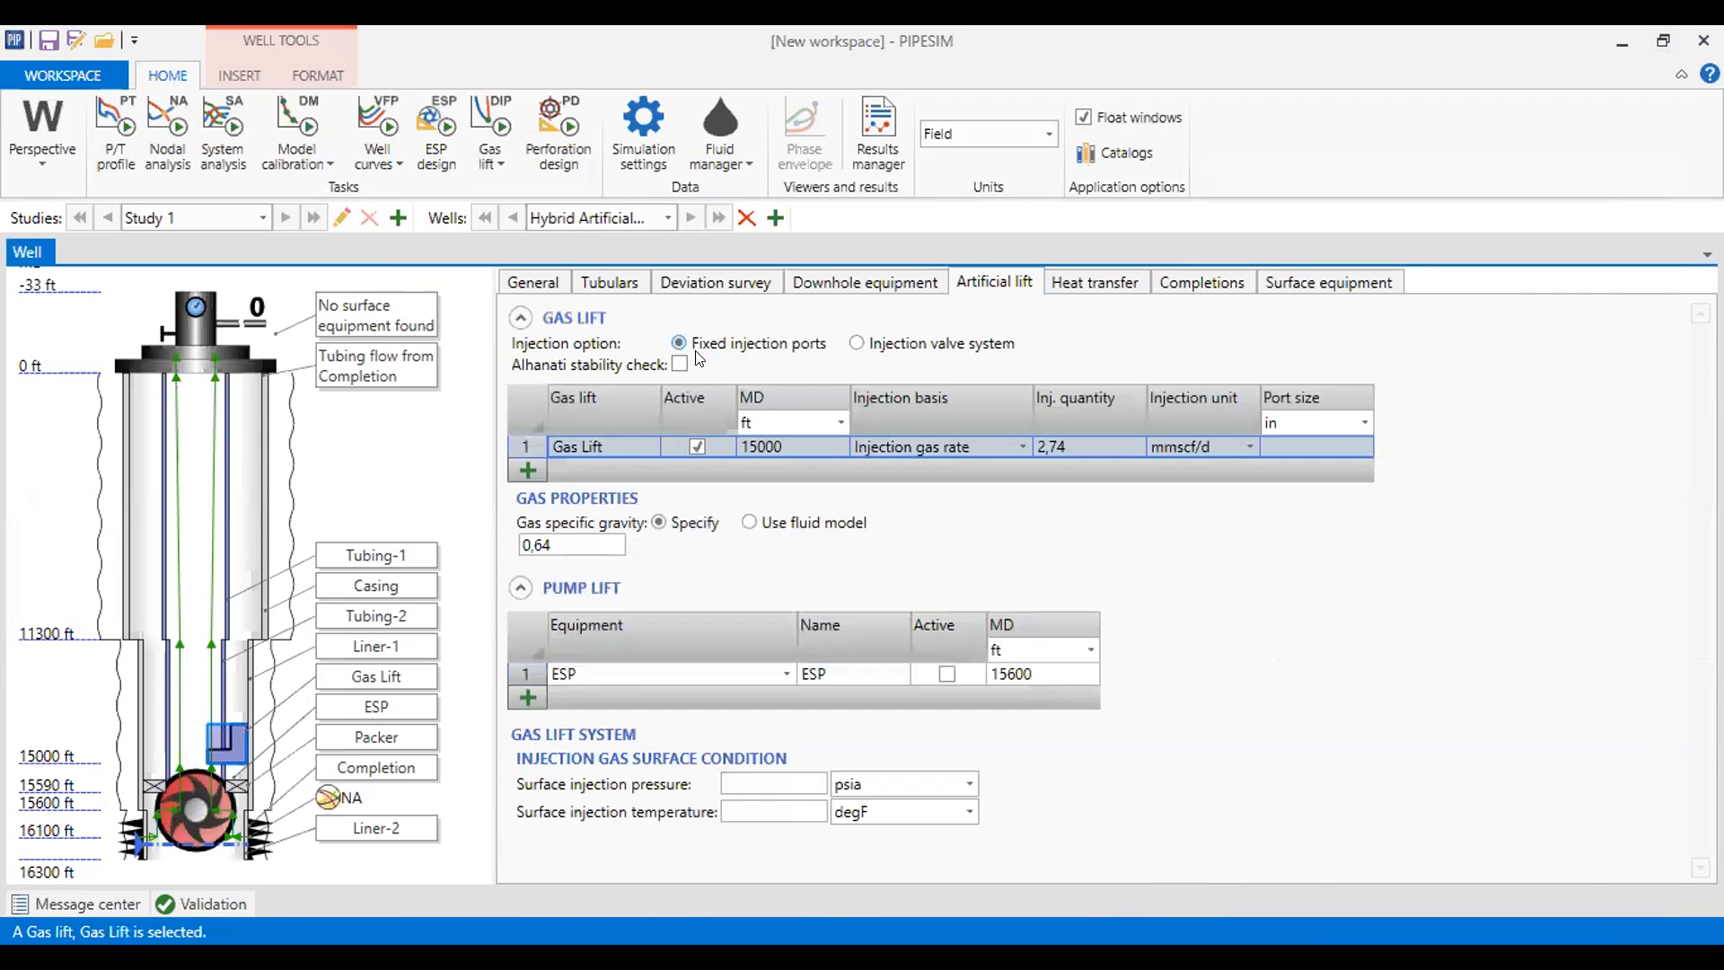
pyautogui.click(697, 447)
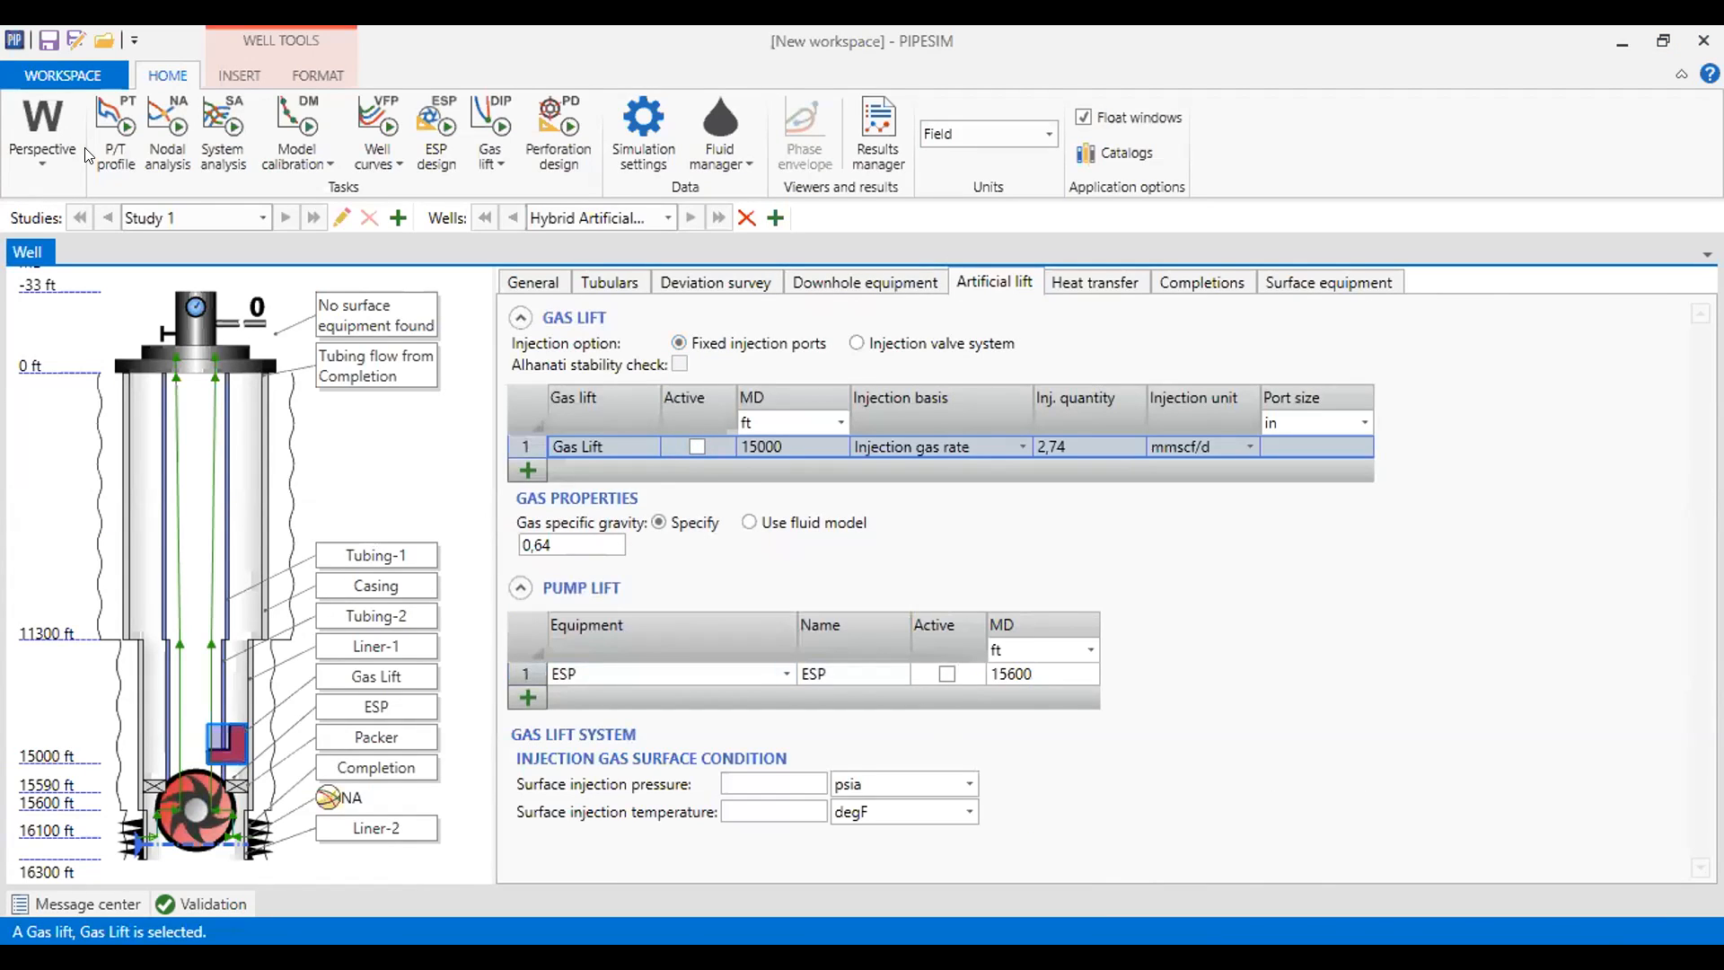
pyautogui.click(167, 130)
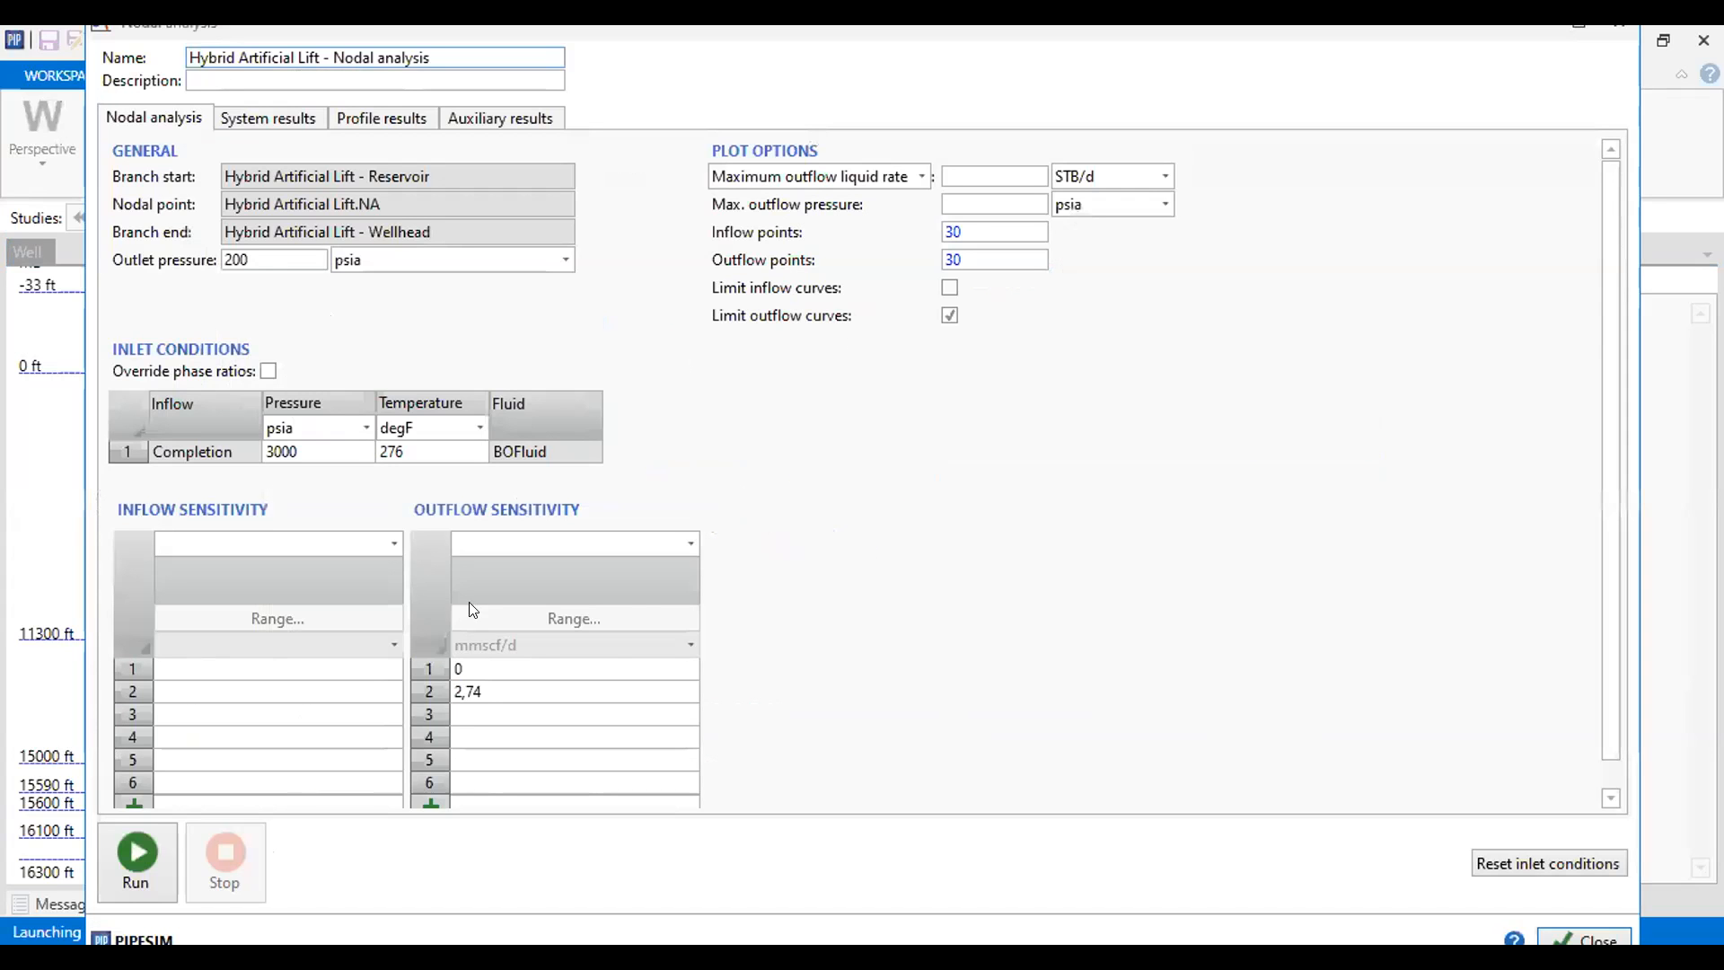
pyautogui.scroll(-1, 510, 654)
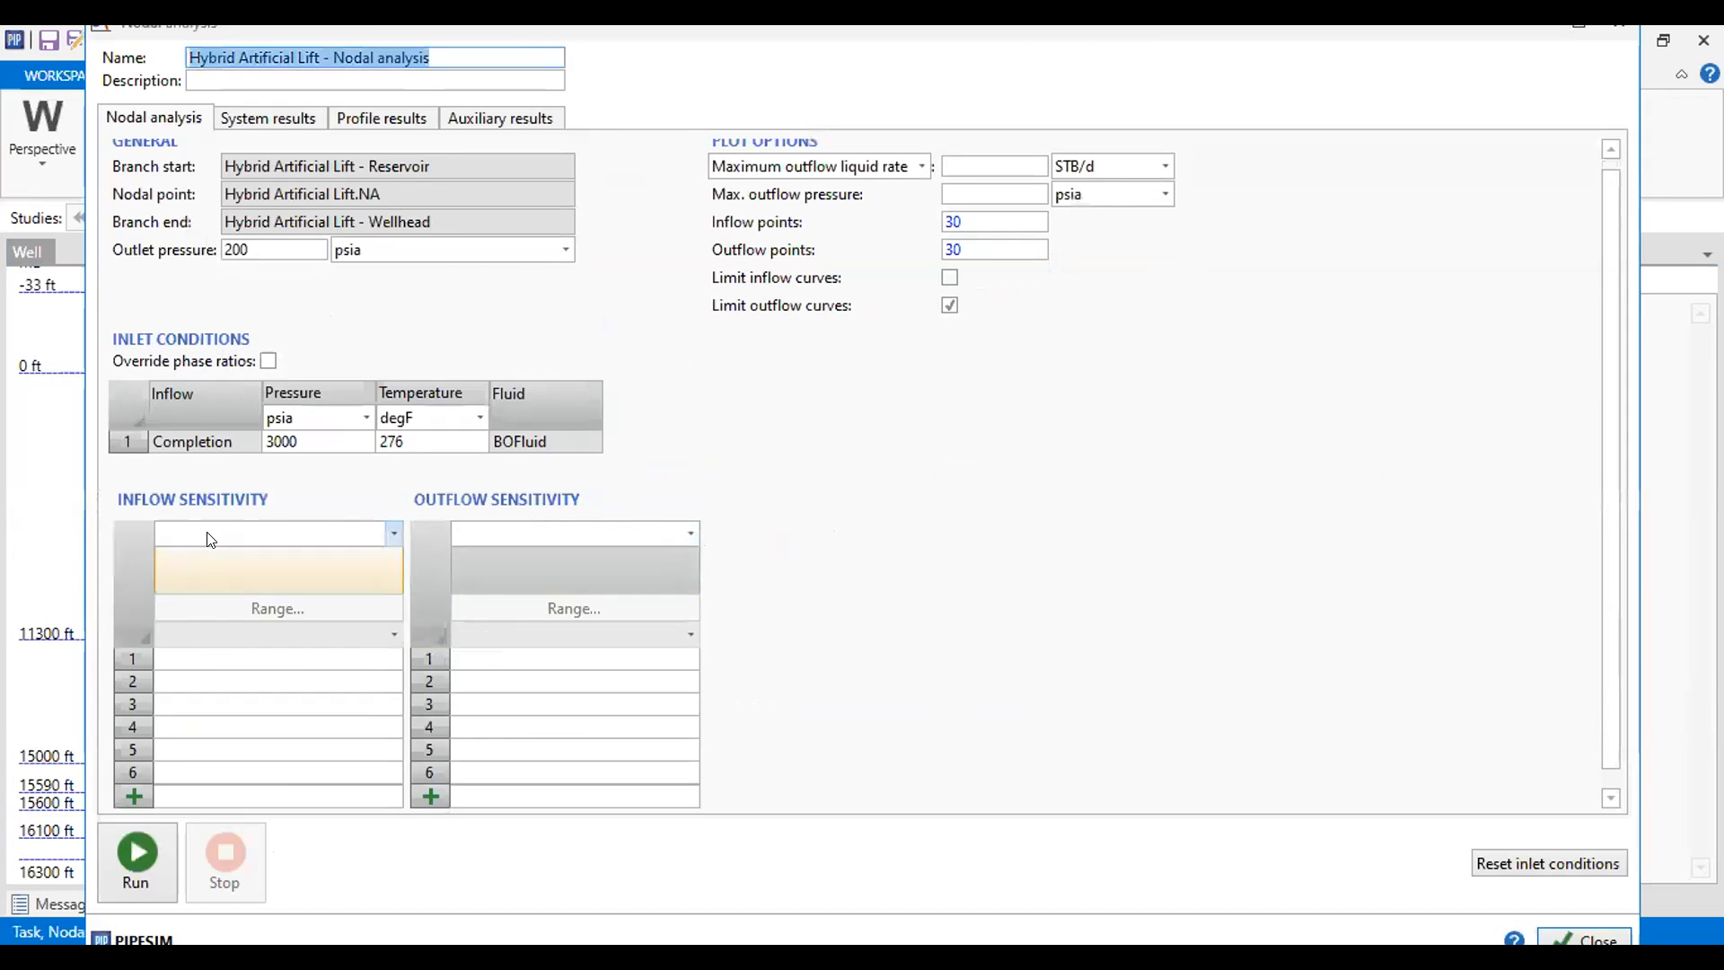
pyautogui.scroll(1, 354, 543)
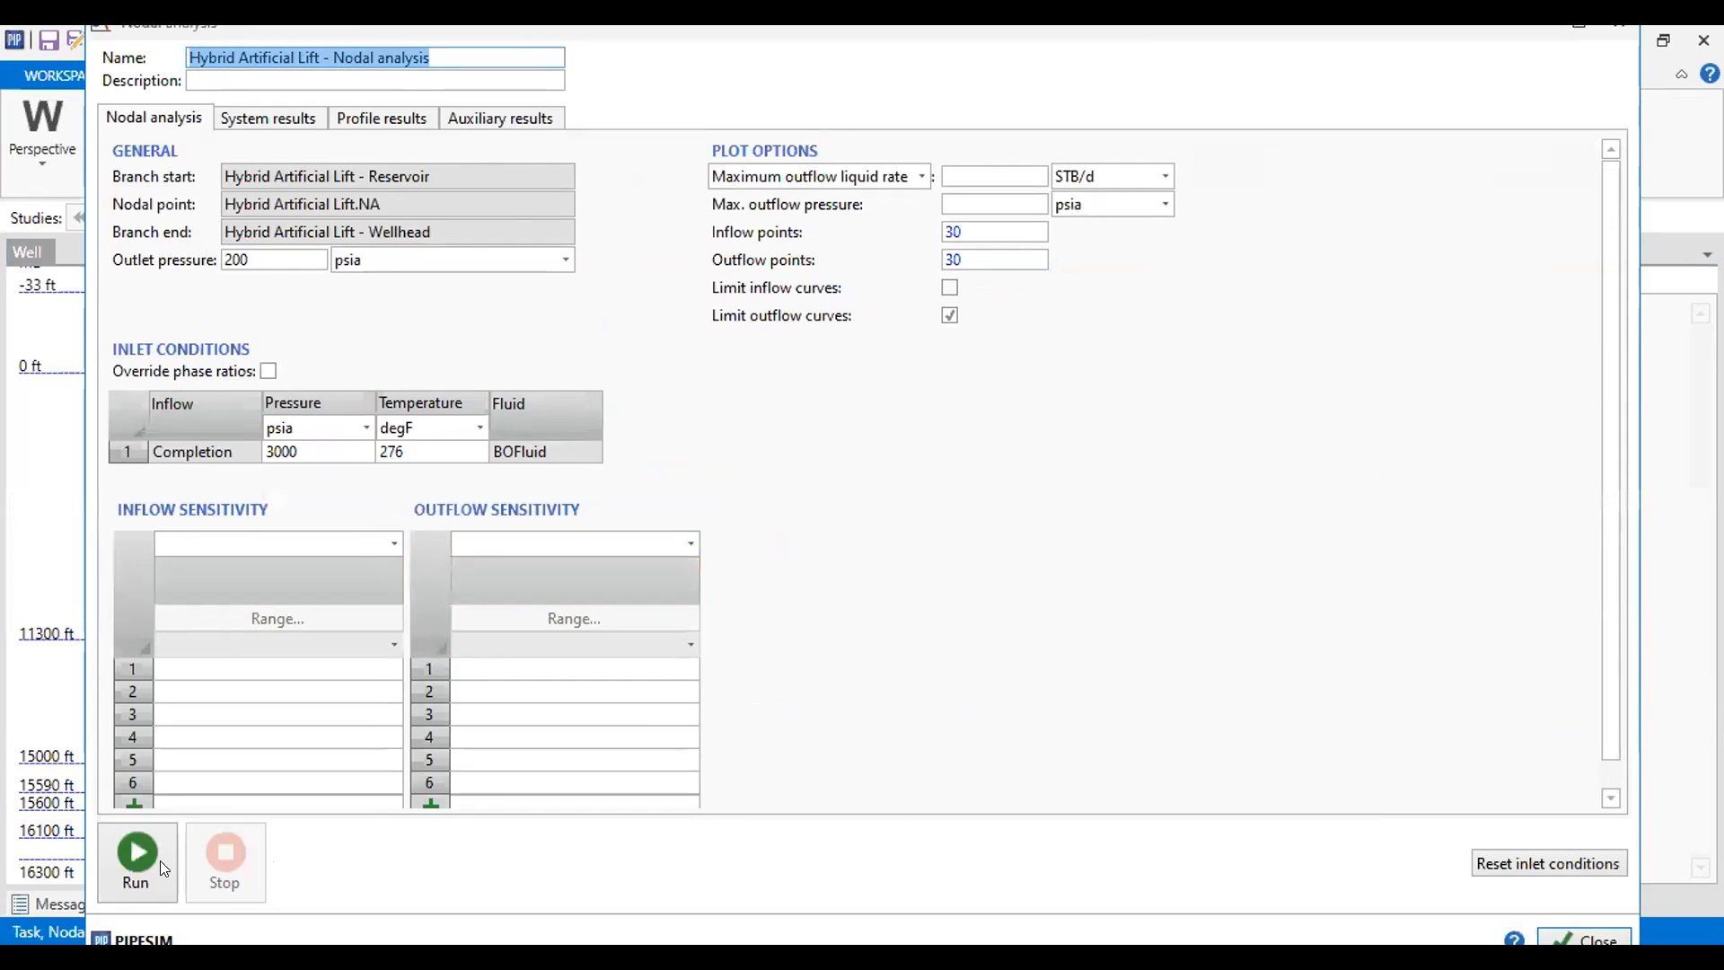
pyautogui.click(133, 860)
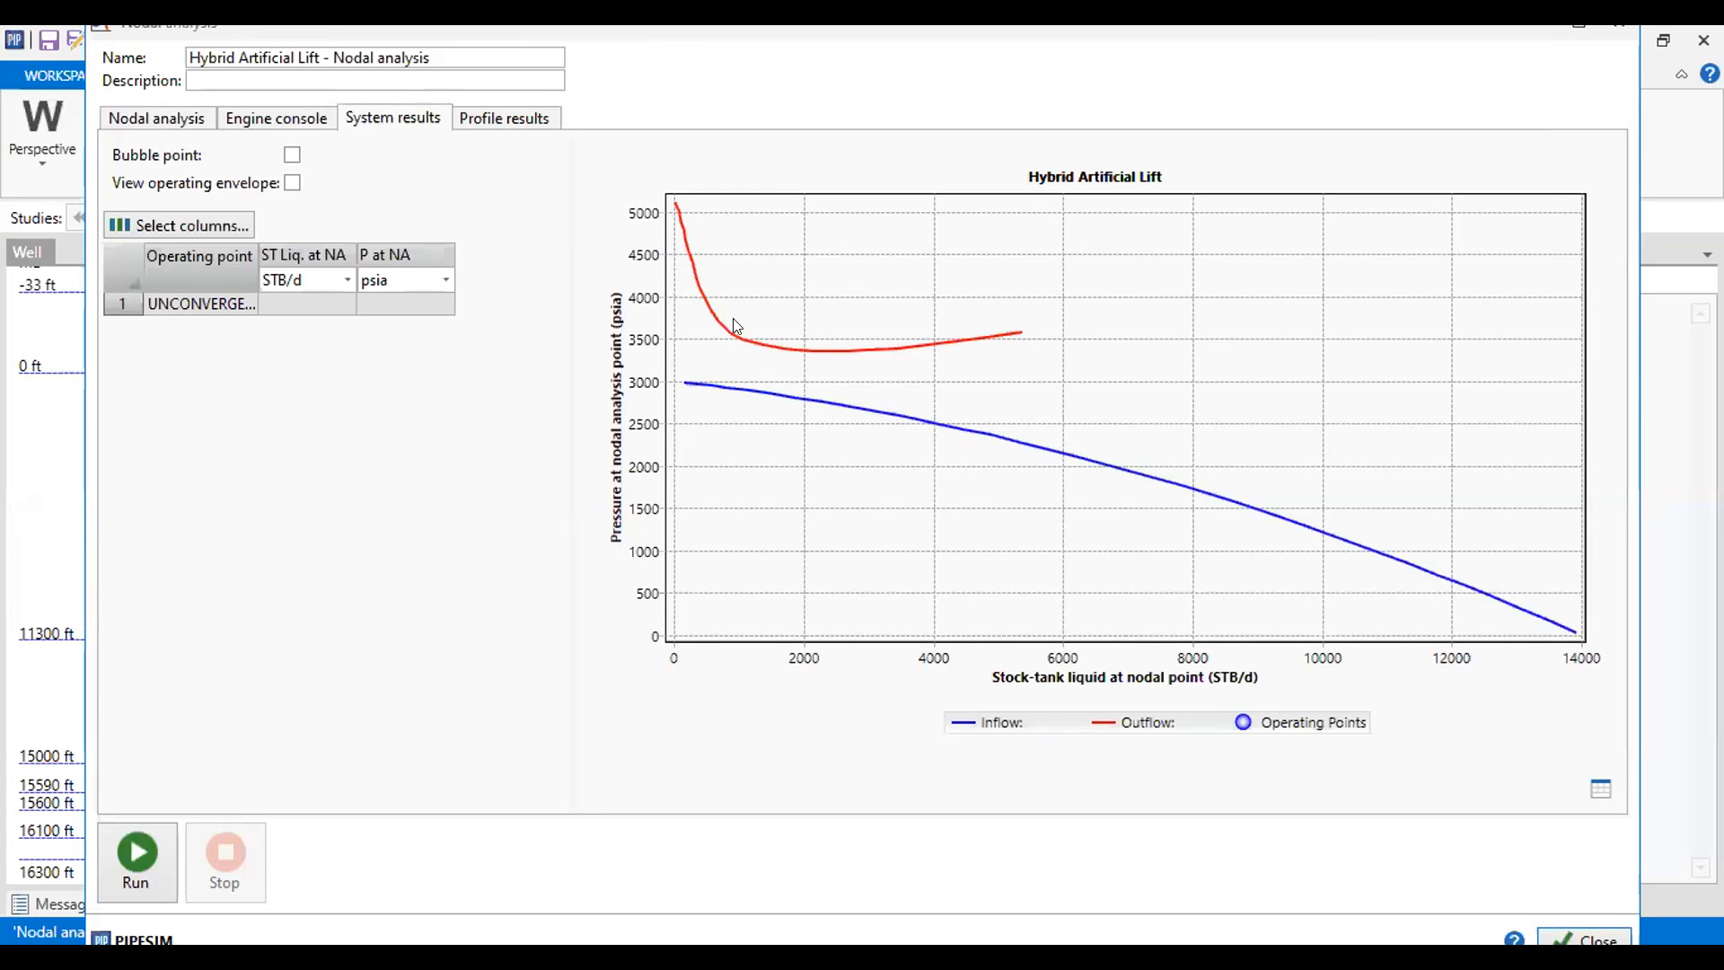
pyautogui.click(1619, 37)
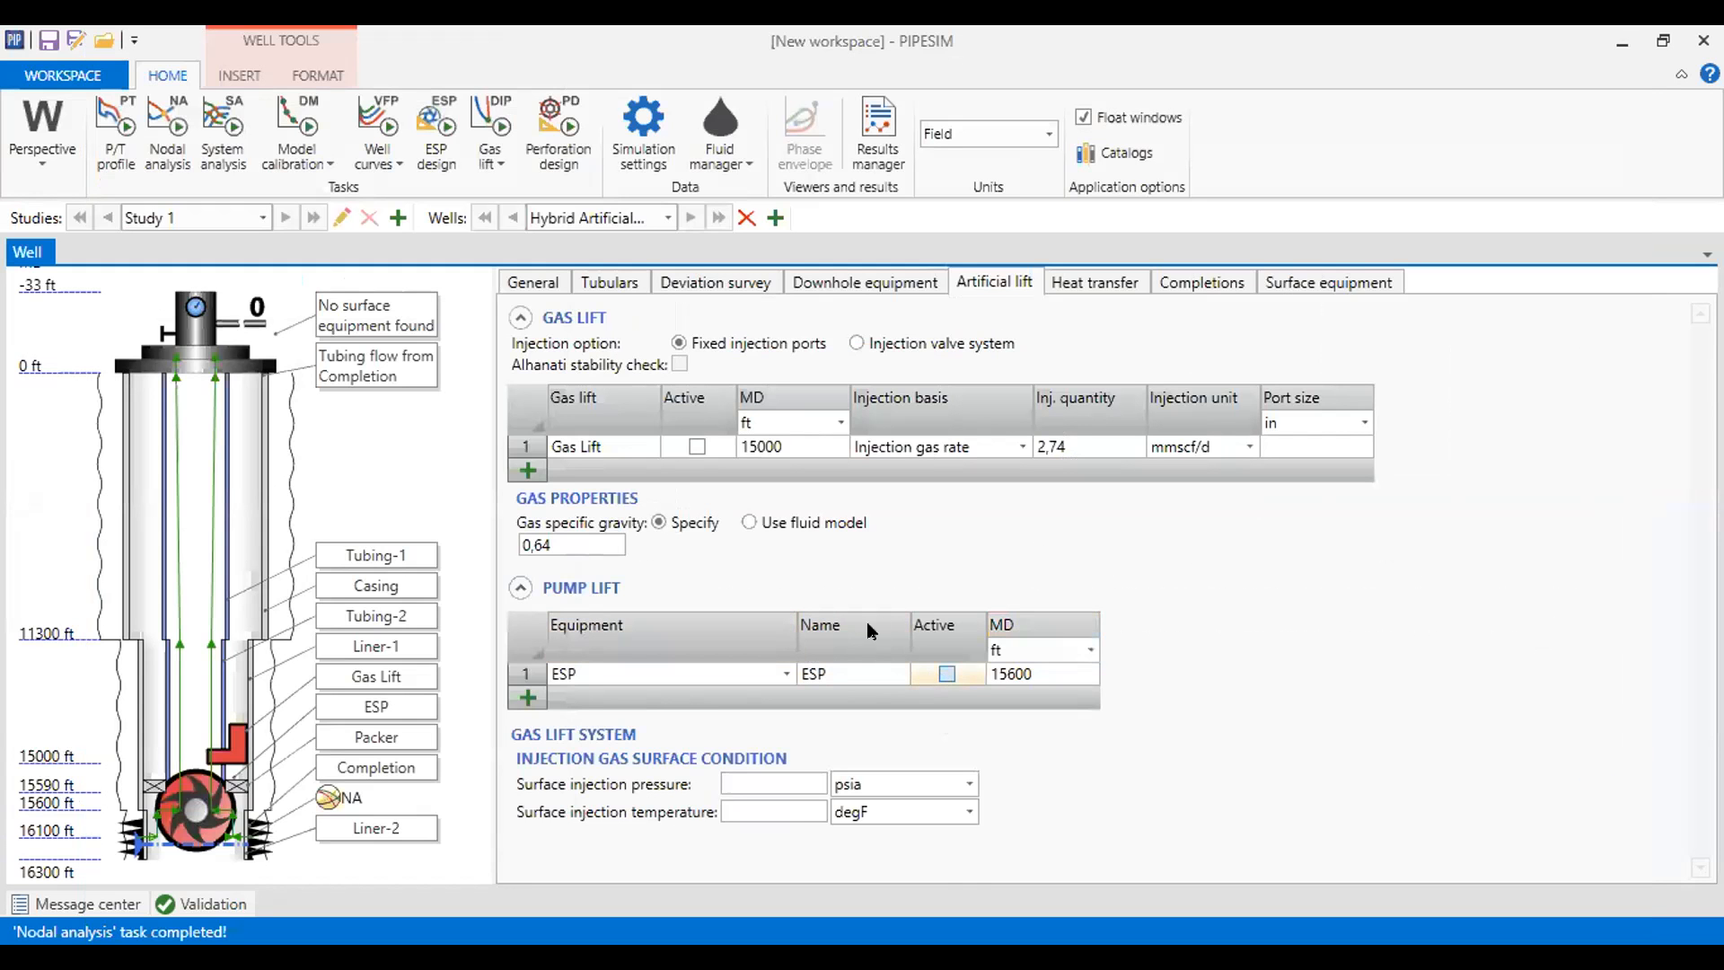
# - Reactivate both the ESP and the gas lift in the well, and run the nodal analysis again
pyautogui.click(946, 674)
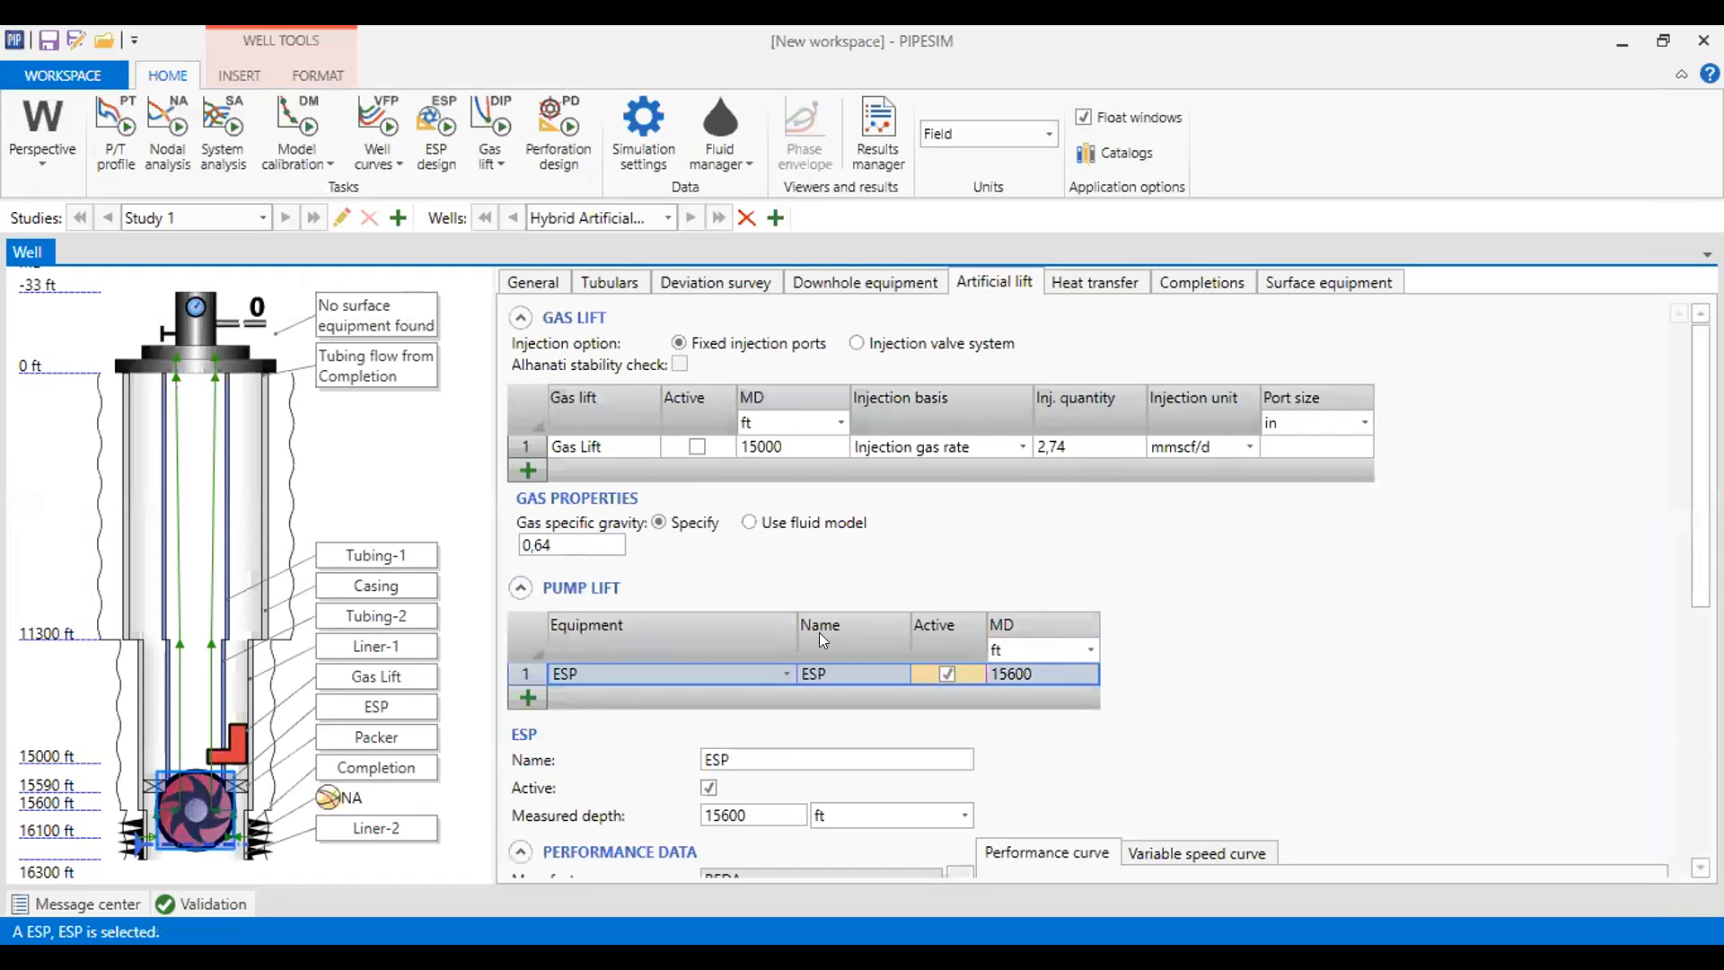
pyautogui.click(691, 439)
pyautogui.click(167, 154)
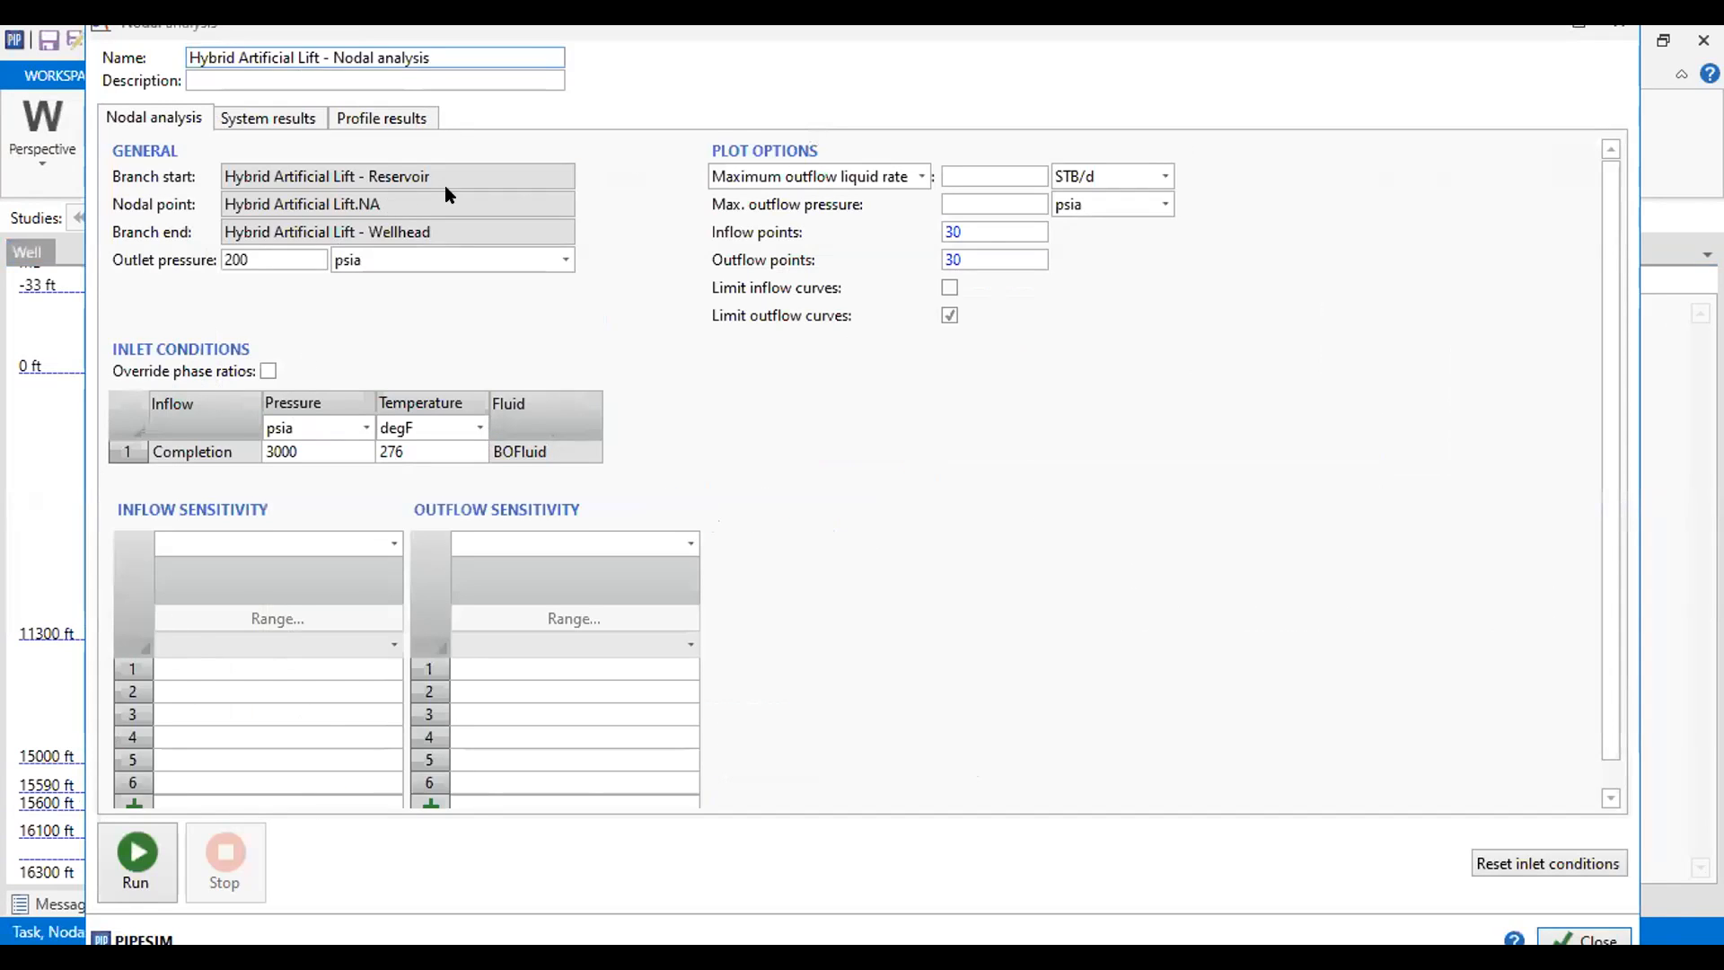
pyautogui.scroll(-1, 413, 166)
pyautogui.click(160, 851)
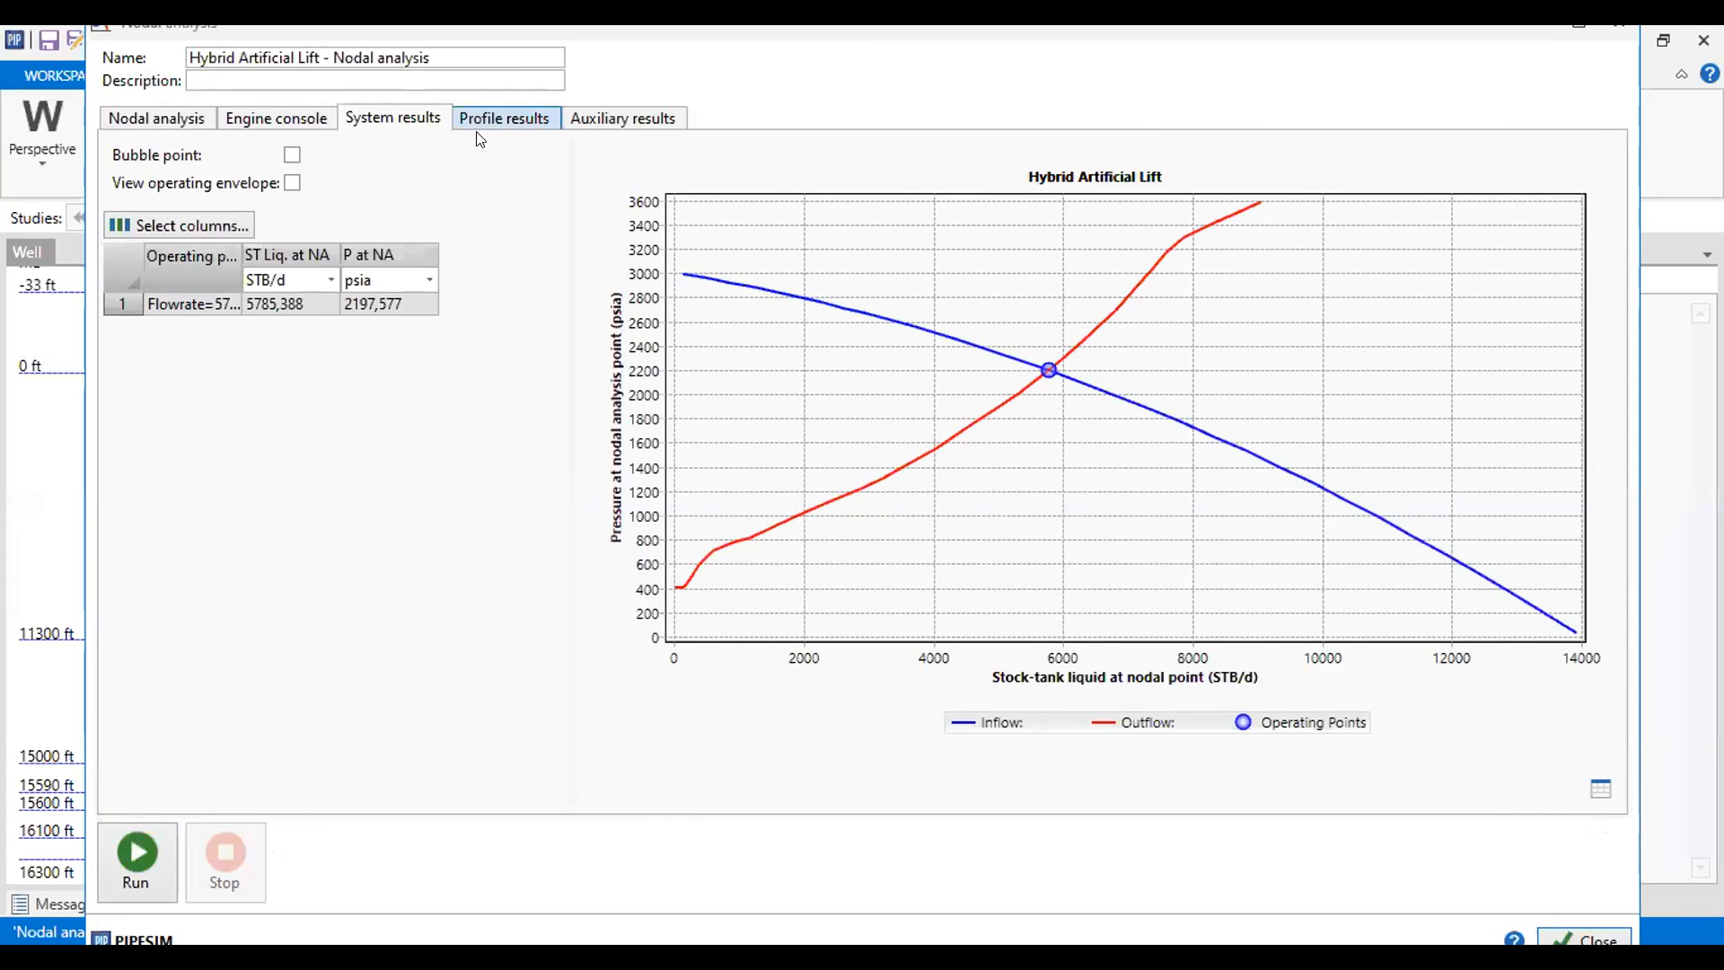
# - Review the pressure versus elevation profile and the auxiliary results of the nodal analysis, and close it
pyautogui.click(503, 119)
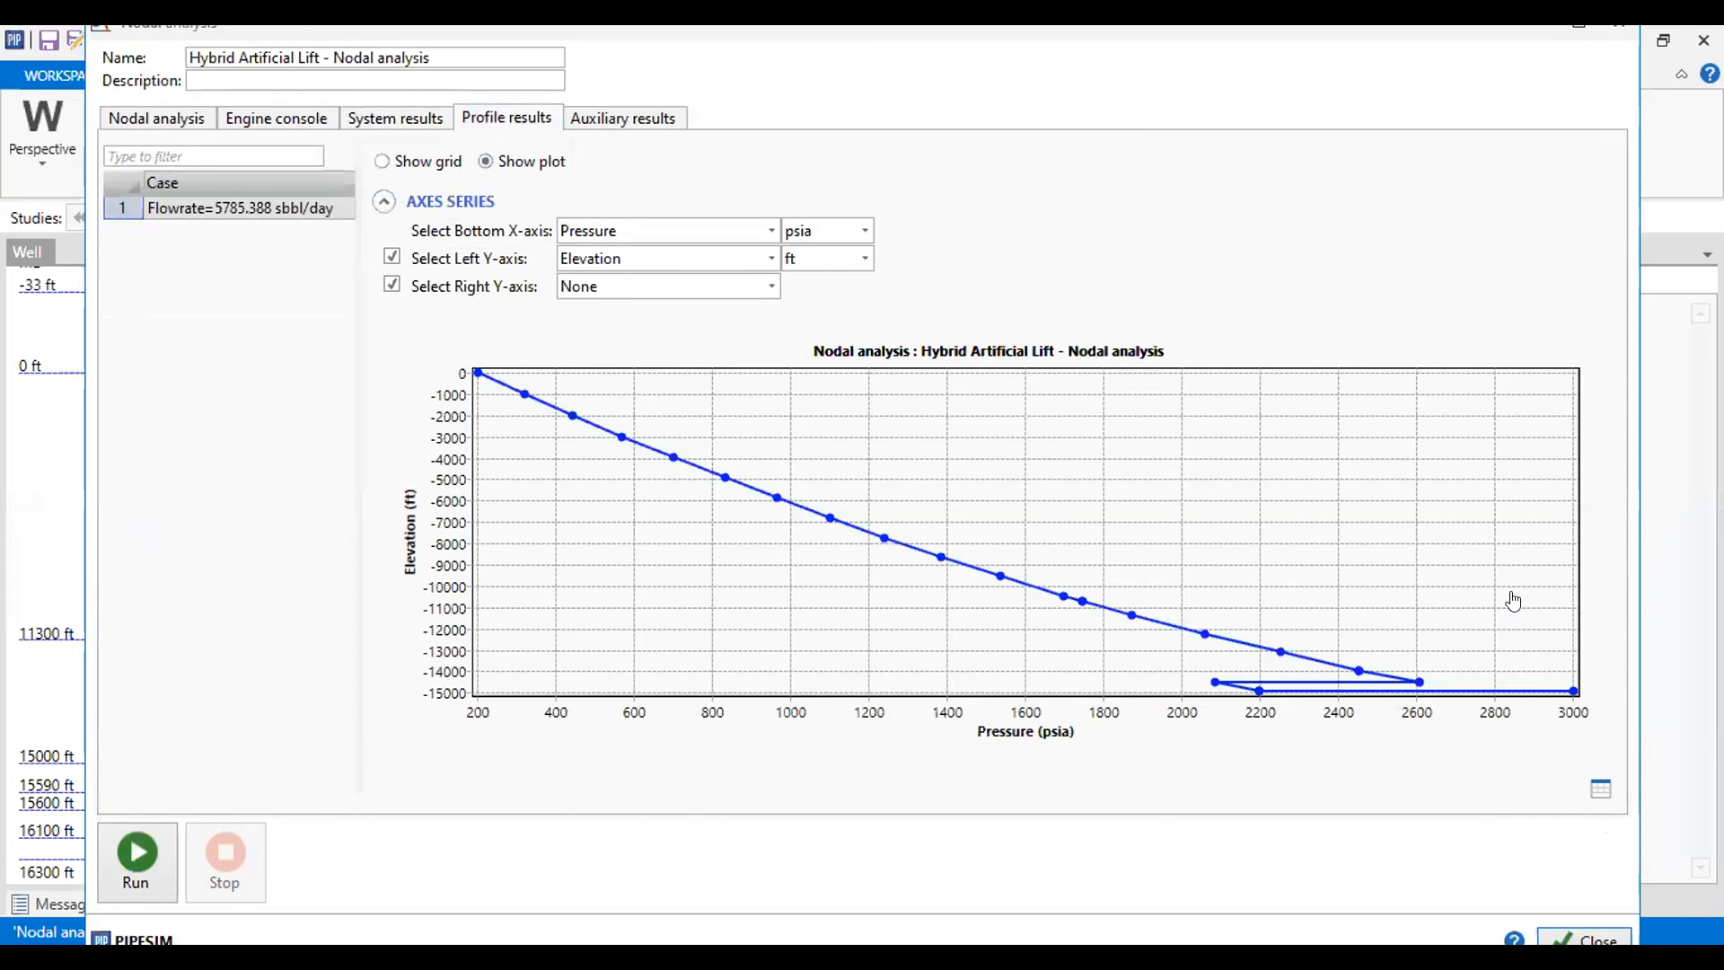
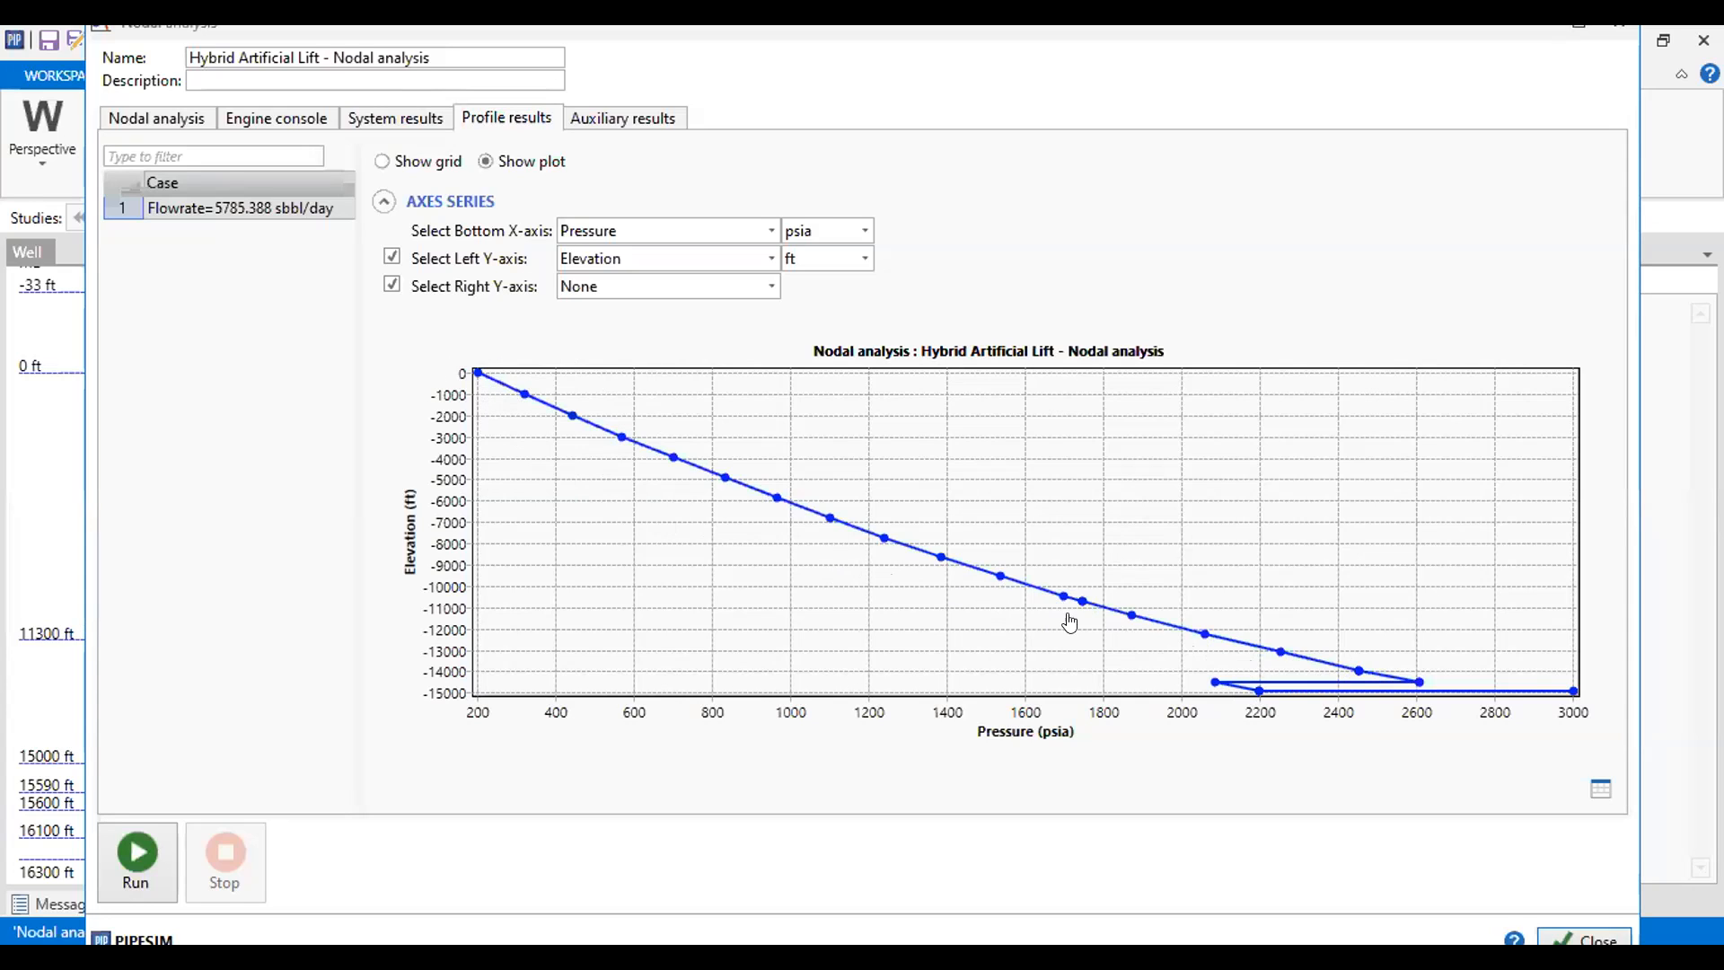
pyautogui.click(589, 123)
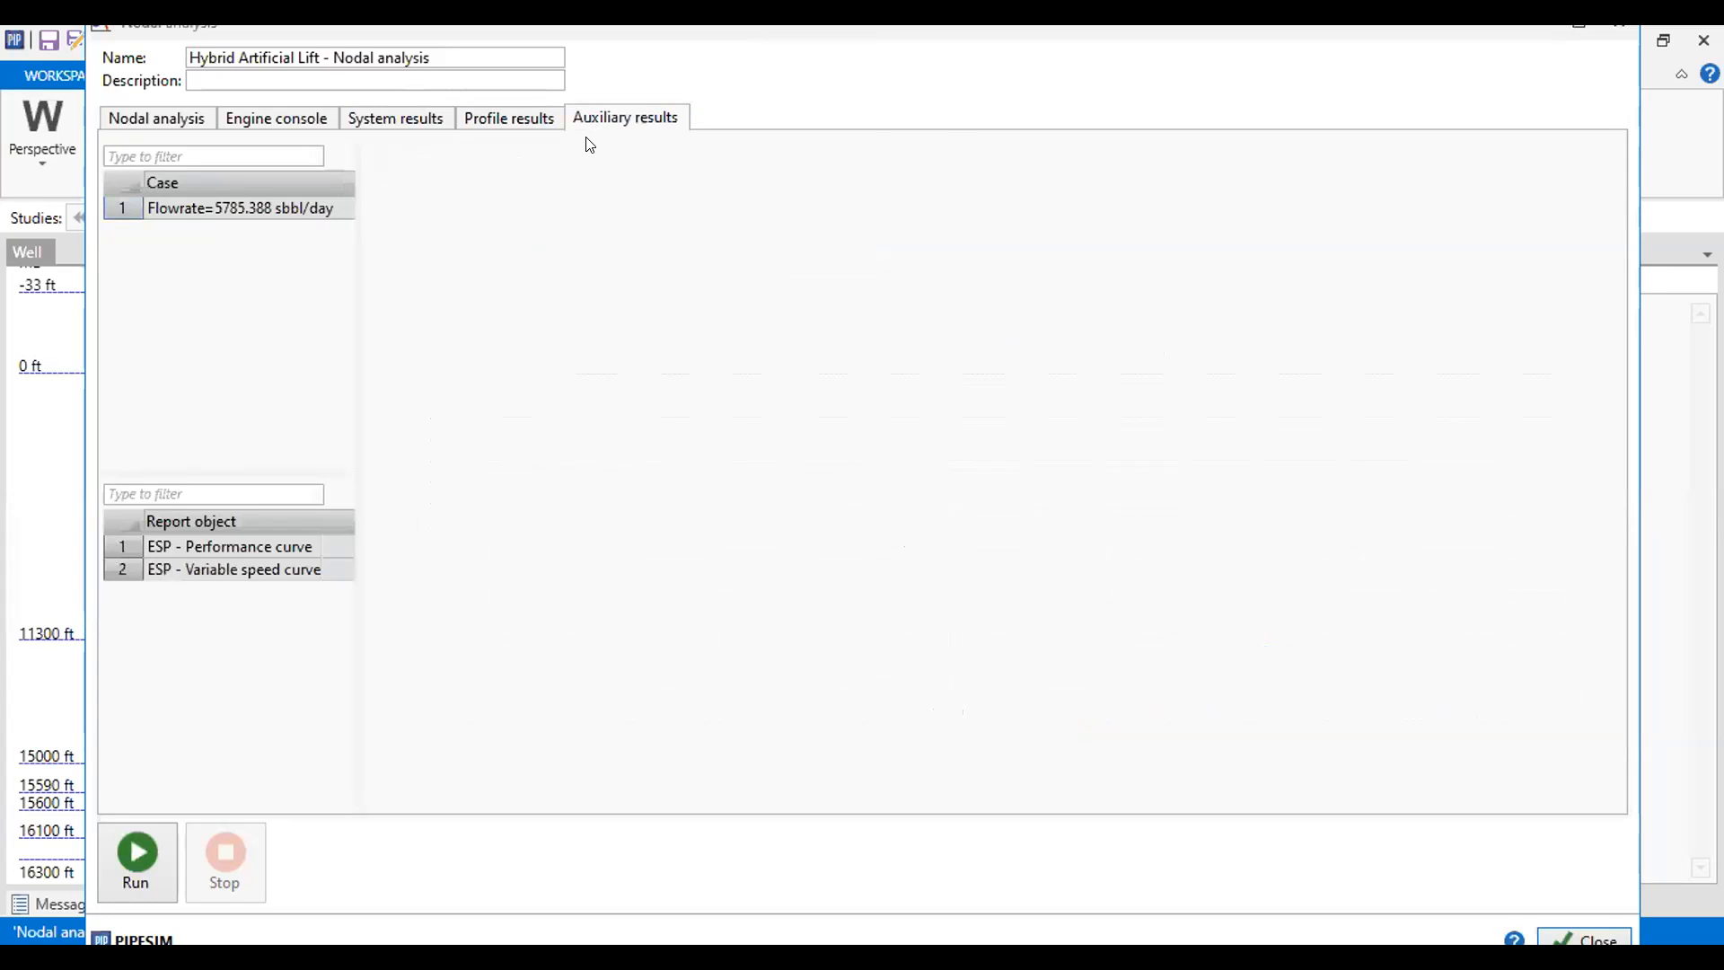
pyautogui.click(536, 140)
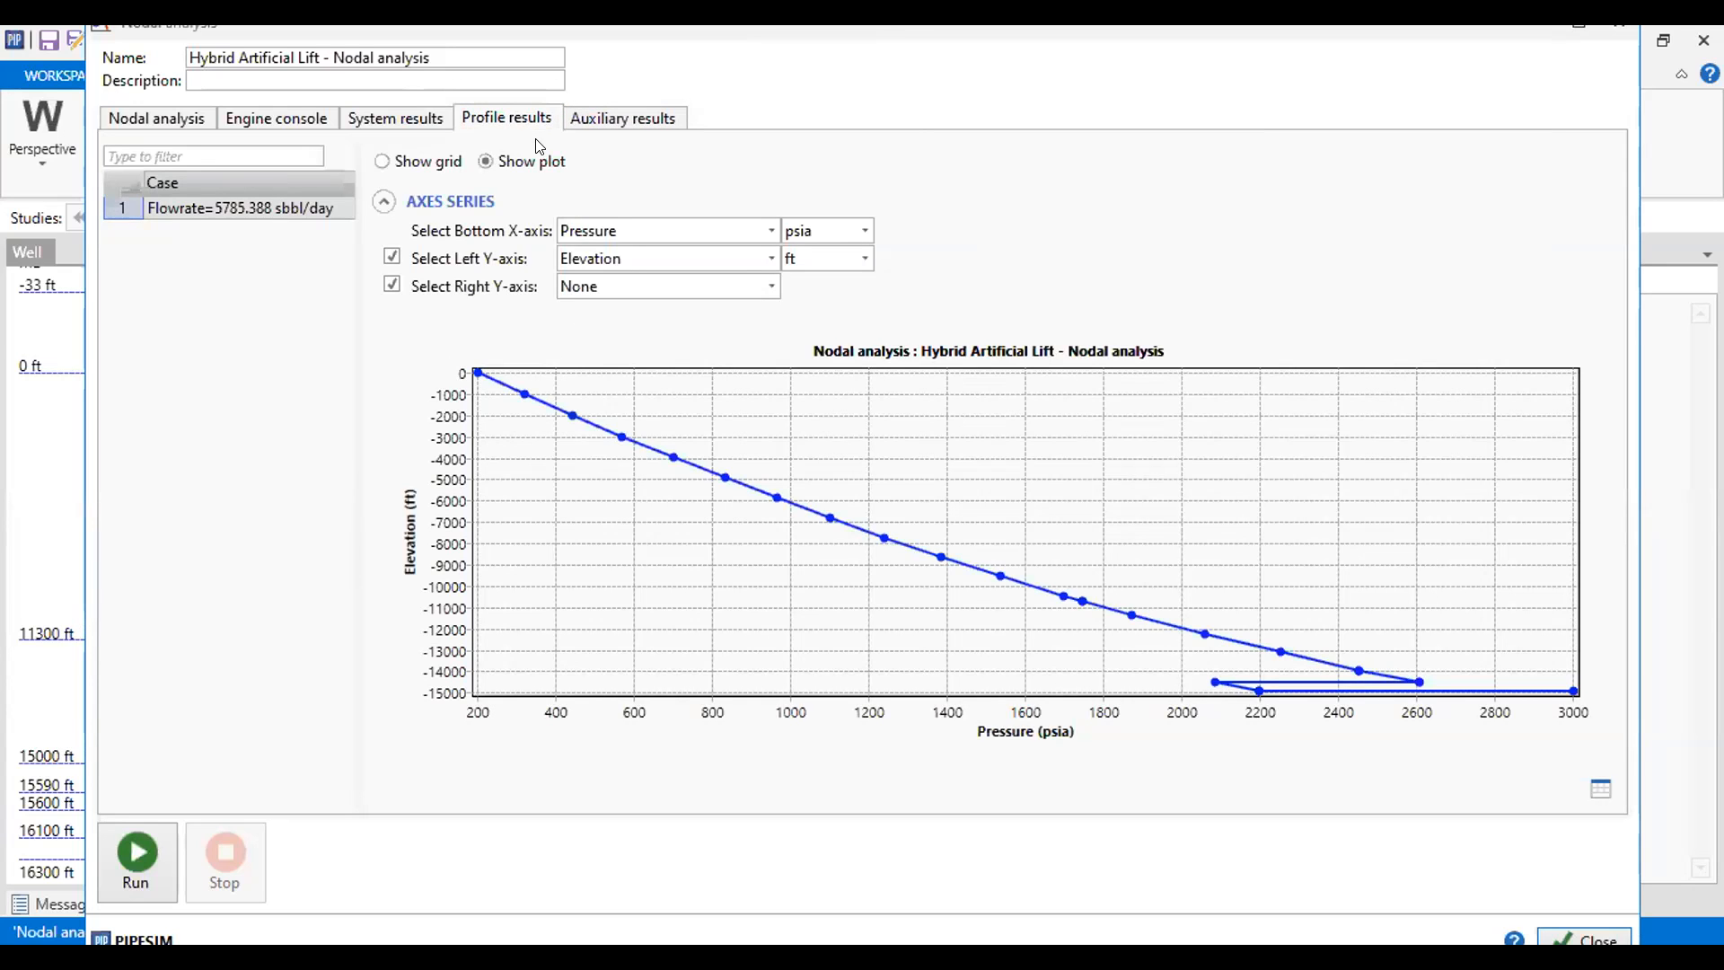
pyautogui.click(1619, 25)
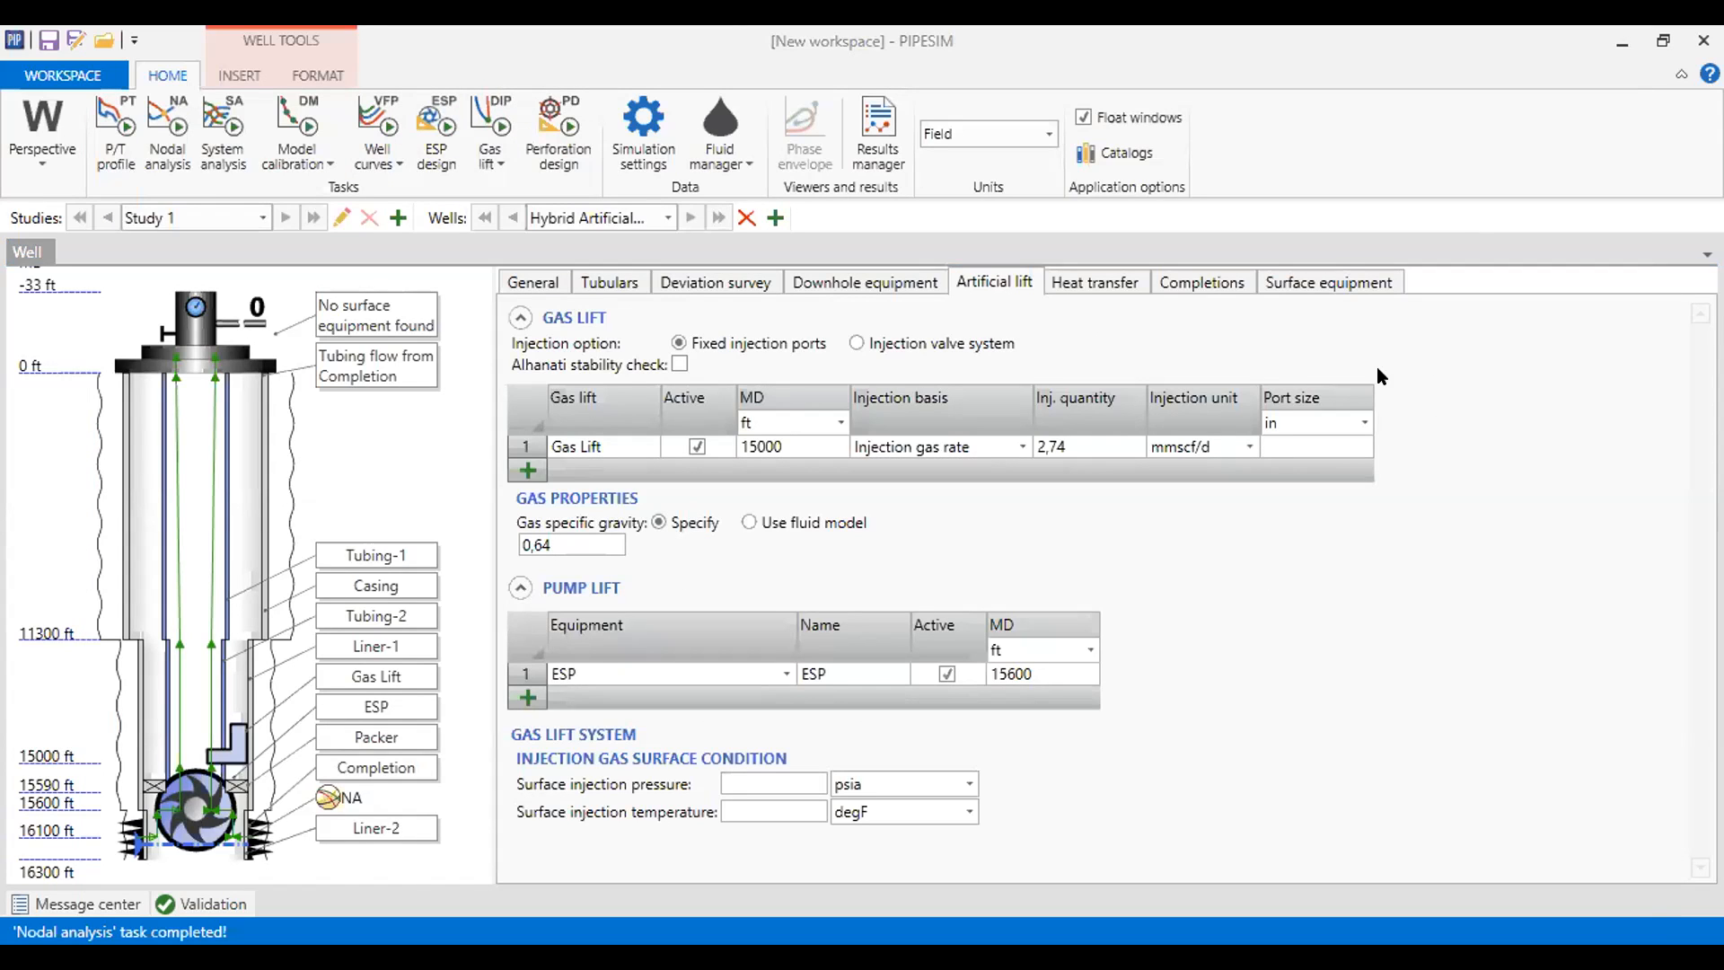
# - Start a system analysis for the well and set its outlet pressure to 200 psia
pyautogui.click(216, 150)
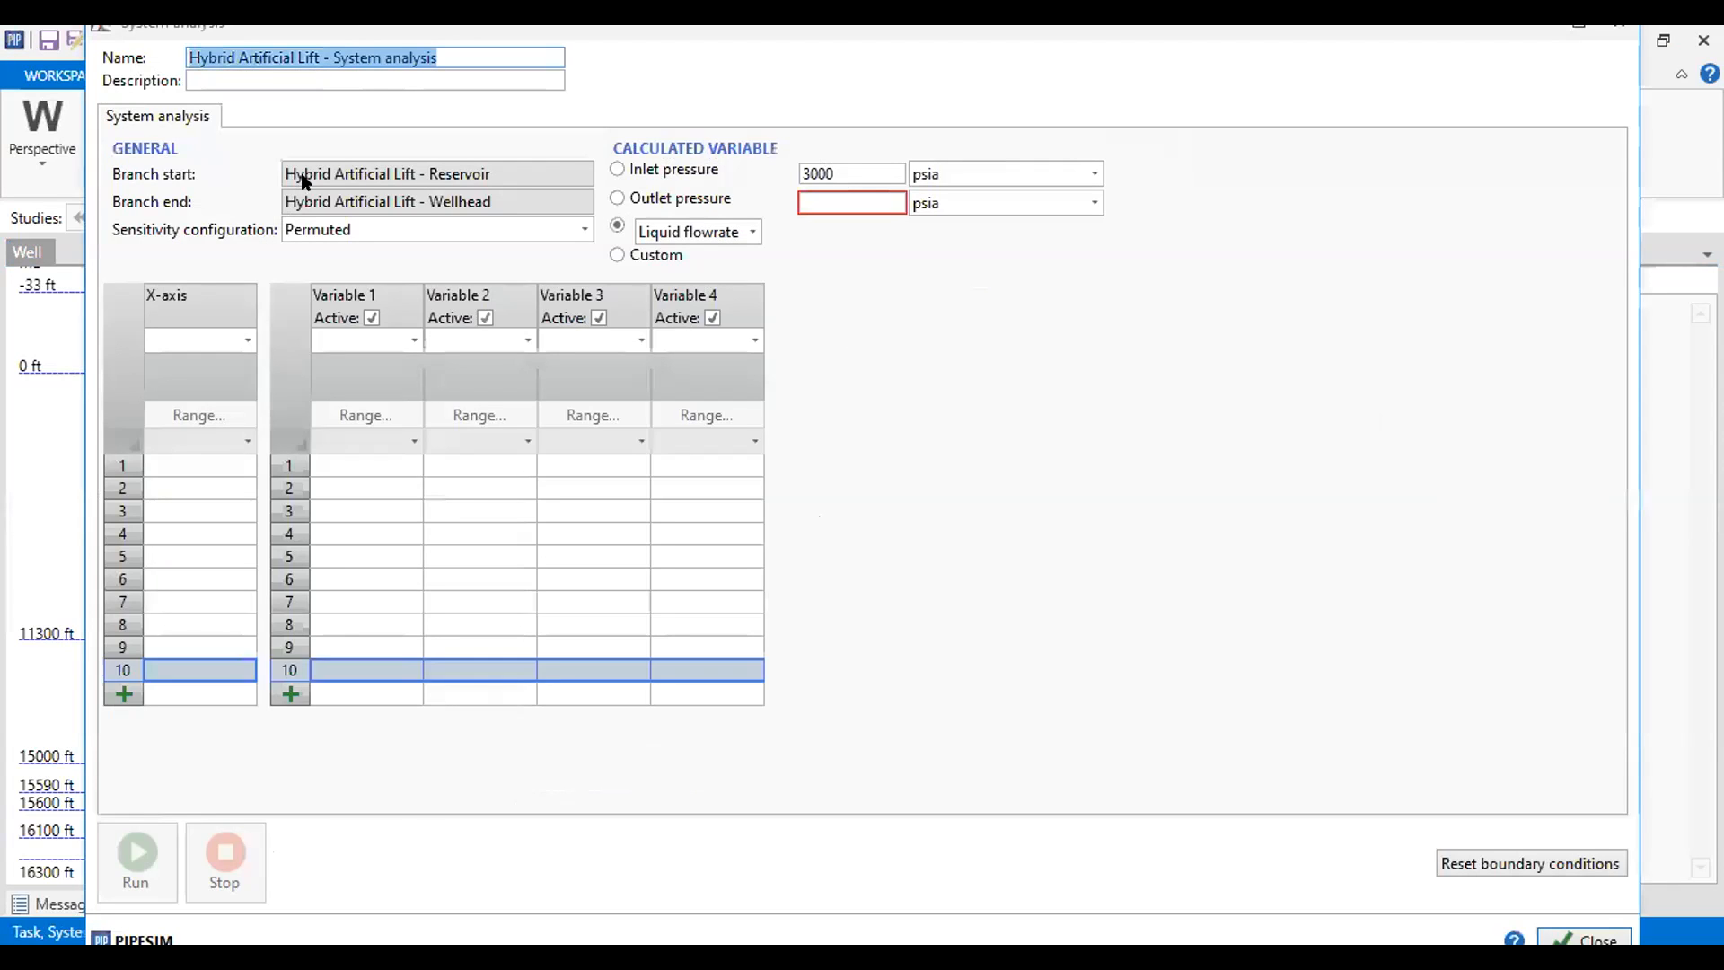
pyautogui.click(1580, 29)
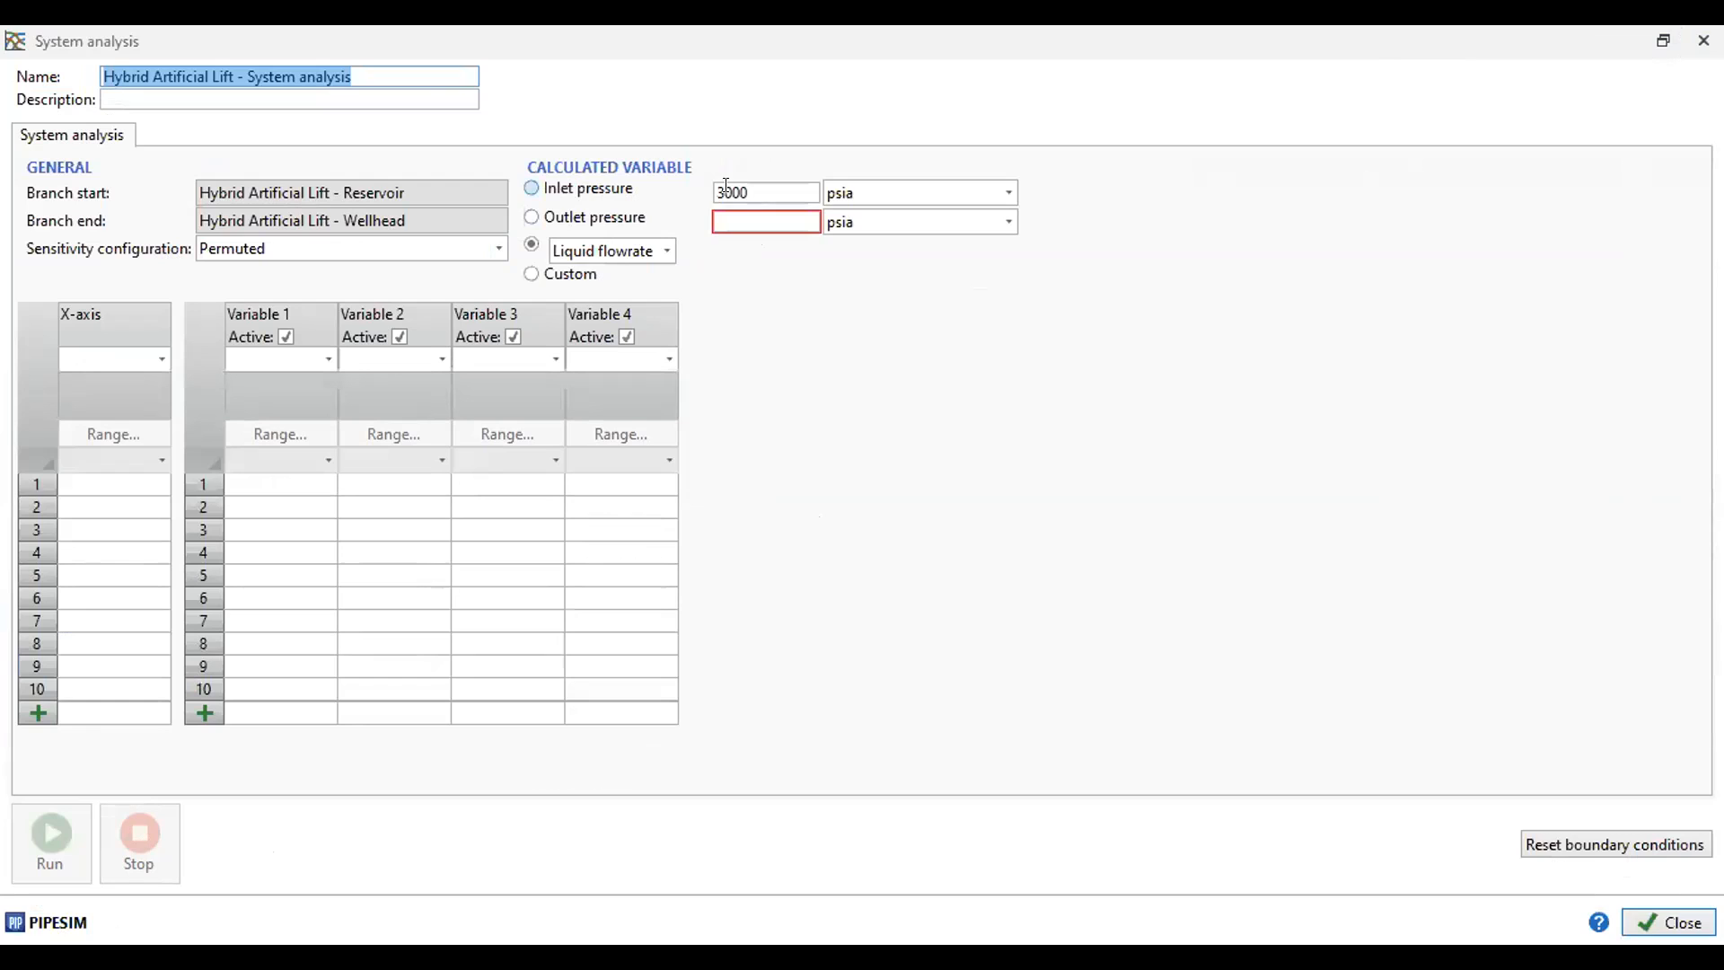
pyautogui.click(748, 235)
pyautogui.click(774, 199)
pyautogui.click(743, 222)
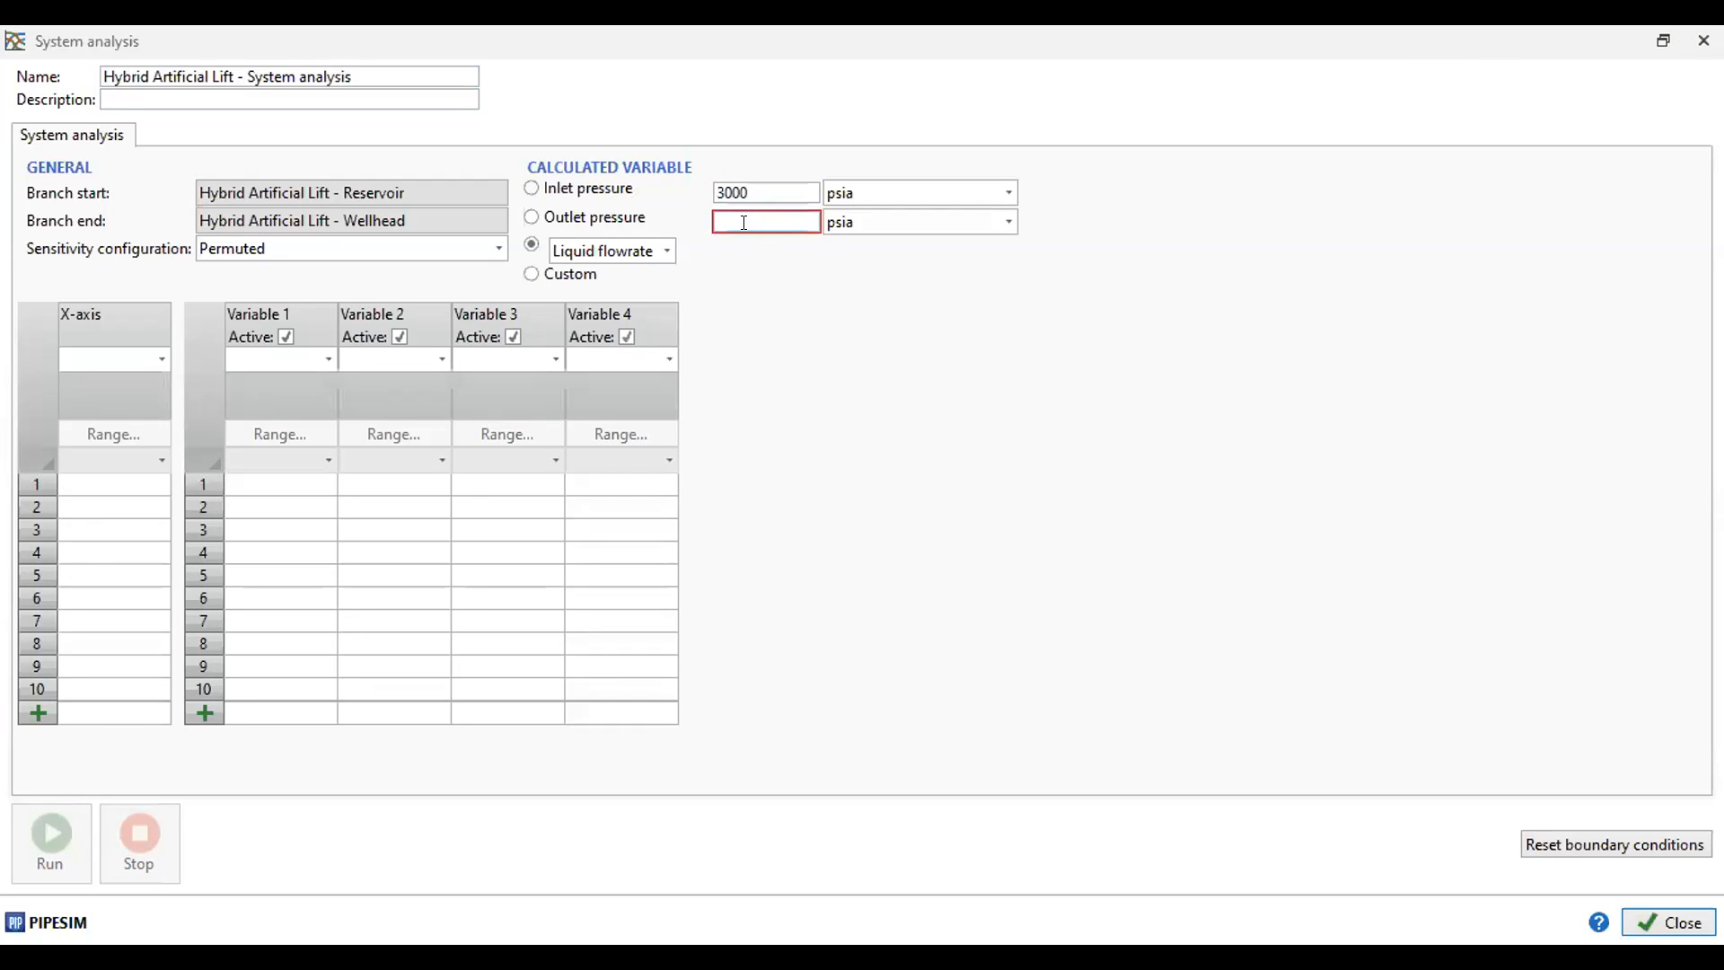
pyautogui.write('200')
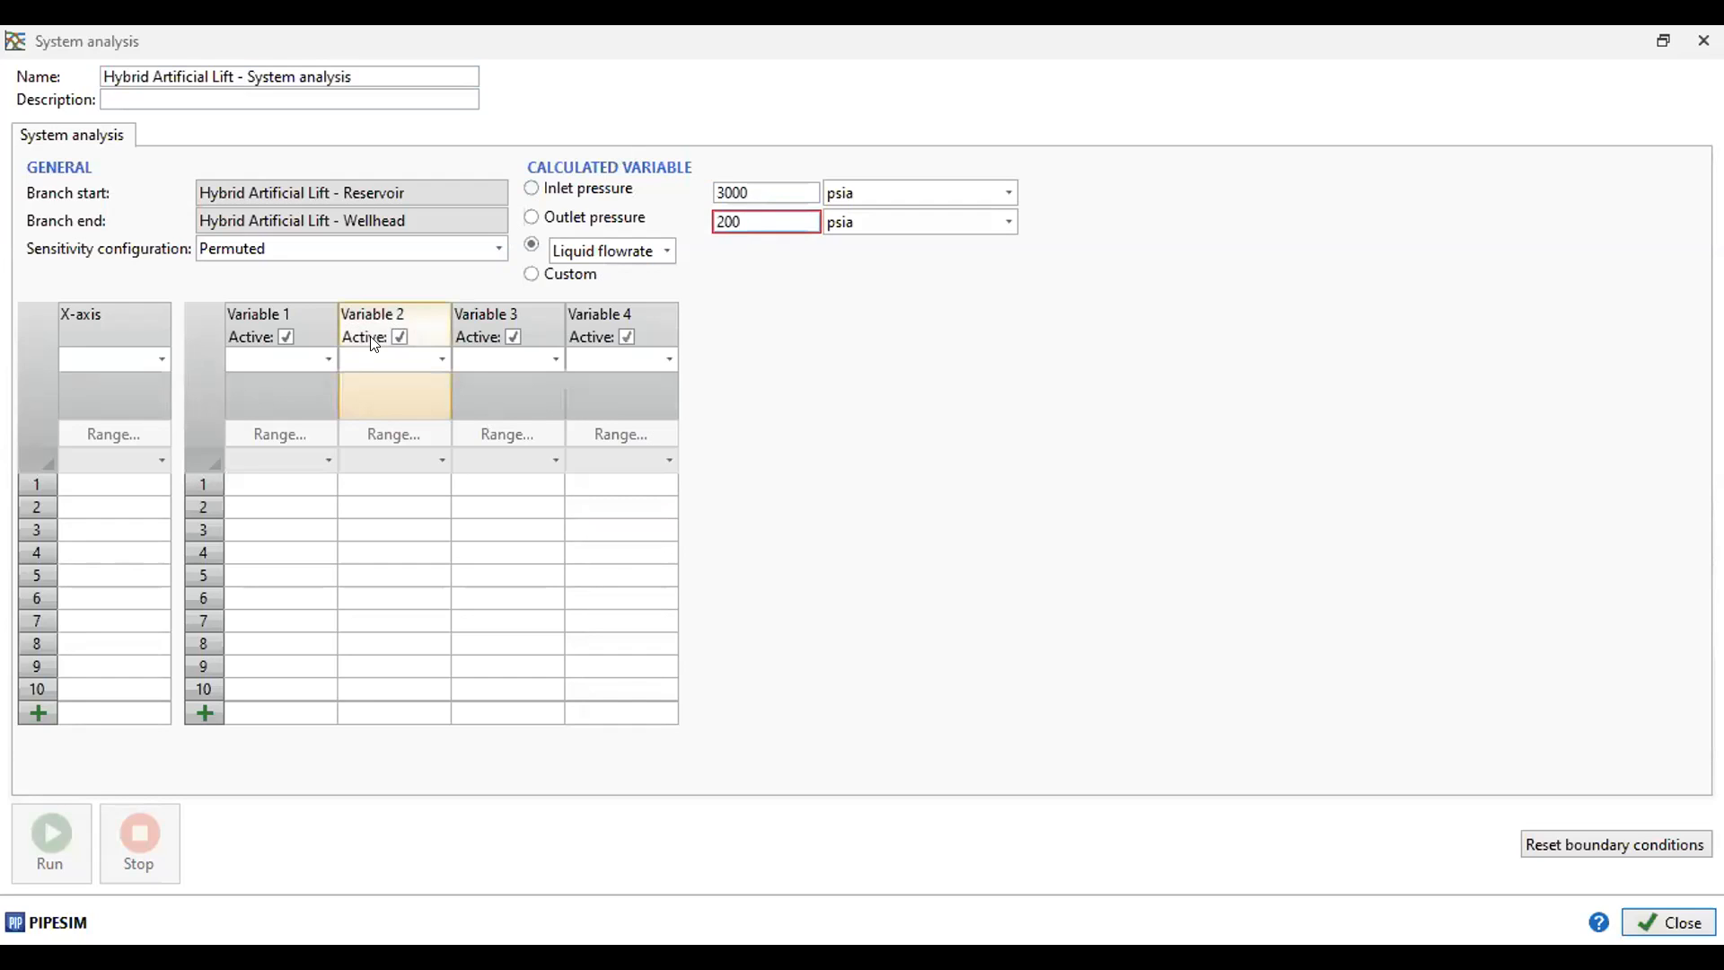
# - Set the system analysis X-axis variable to the Gas Lift injection gas rate and widen its column
pyautogui.click(156, 359)
pyautogui.click(111, 490)
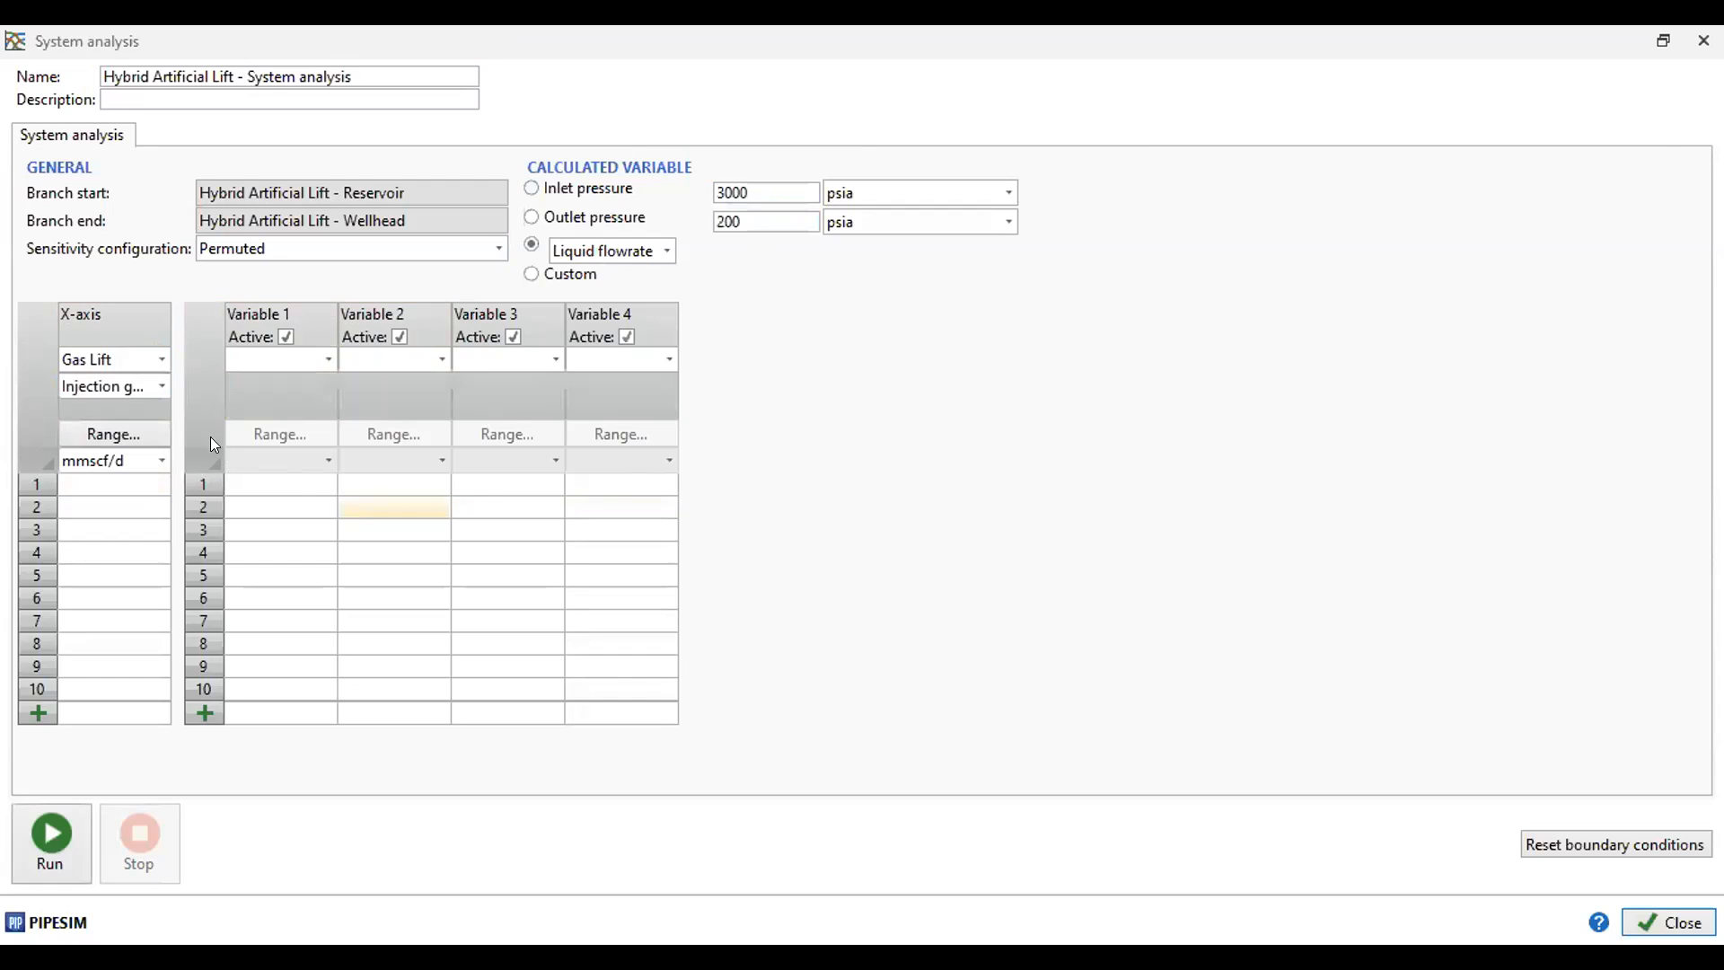
pyautogui.moveTo(157, 384); pyautogui.dragTo(321, 387)
# - Enter X-axis injection gas rates of 0, 1, 2, 3, 4, 5, 7 and 10 mmscf/d
pyautogui.click(141, 485)
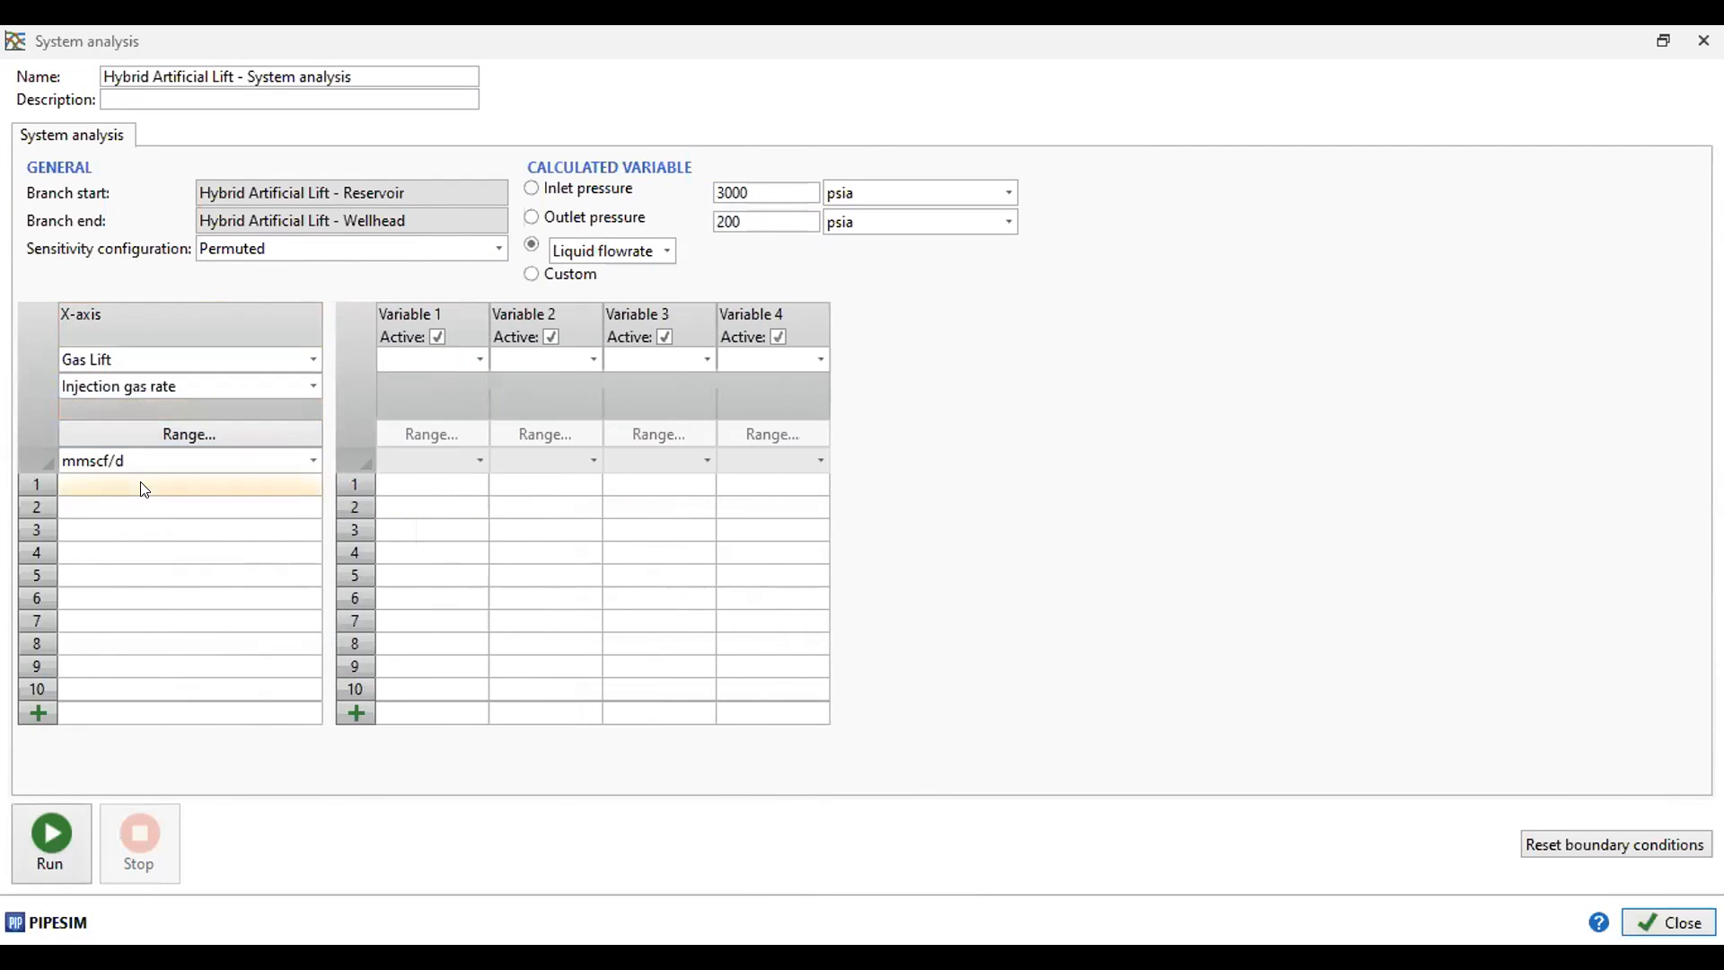
pyautogui.write('0')
pyautogui.click(133, 503)
pyautogui.write('1')
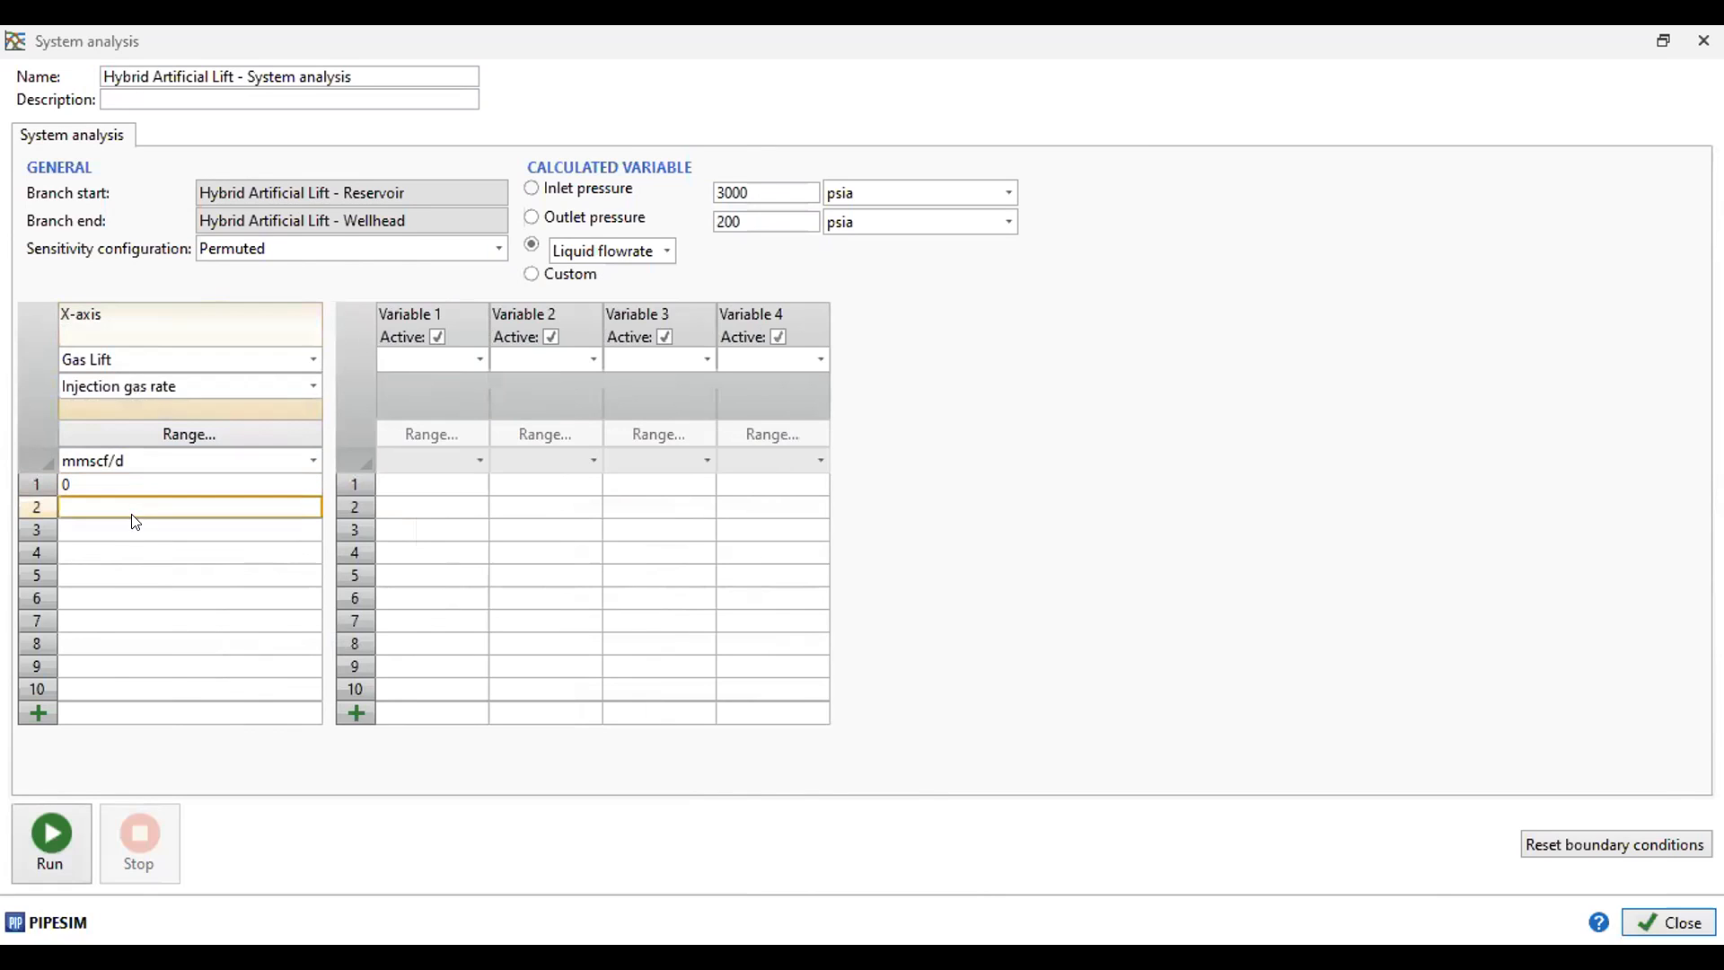
pyautogui.click(121, 530)
pyautogui.write('2')
pyautogui.click(112, 554)
pyautogui.write('3')
pyautogui.click(108, 577)
pyautogui.write('4')
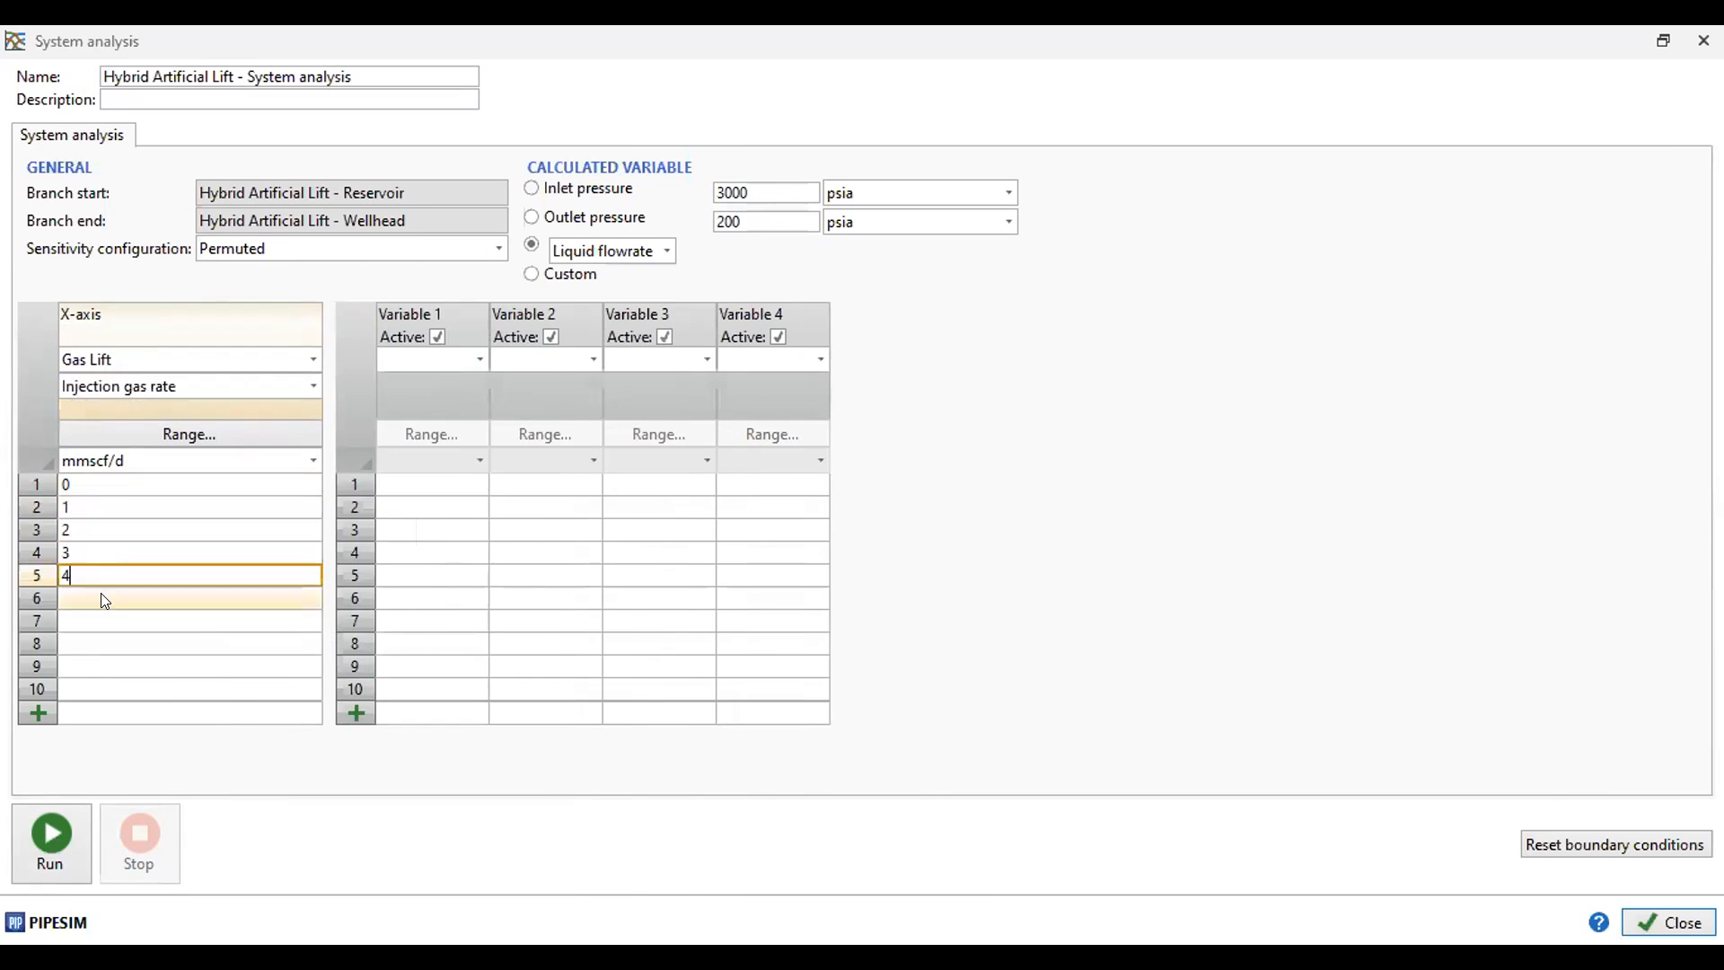
pyautogui.click(100, 595)
pyautogui.write('5')
pyautogui.click(97, 620)
pyautogui.write('7')
pyautogui.click(95, 645)
pyautogui.write('10')
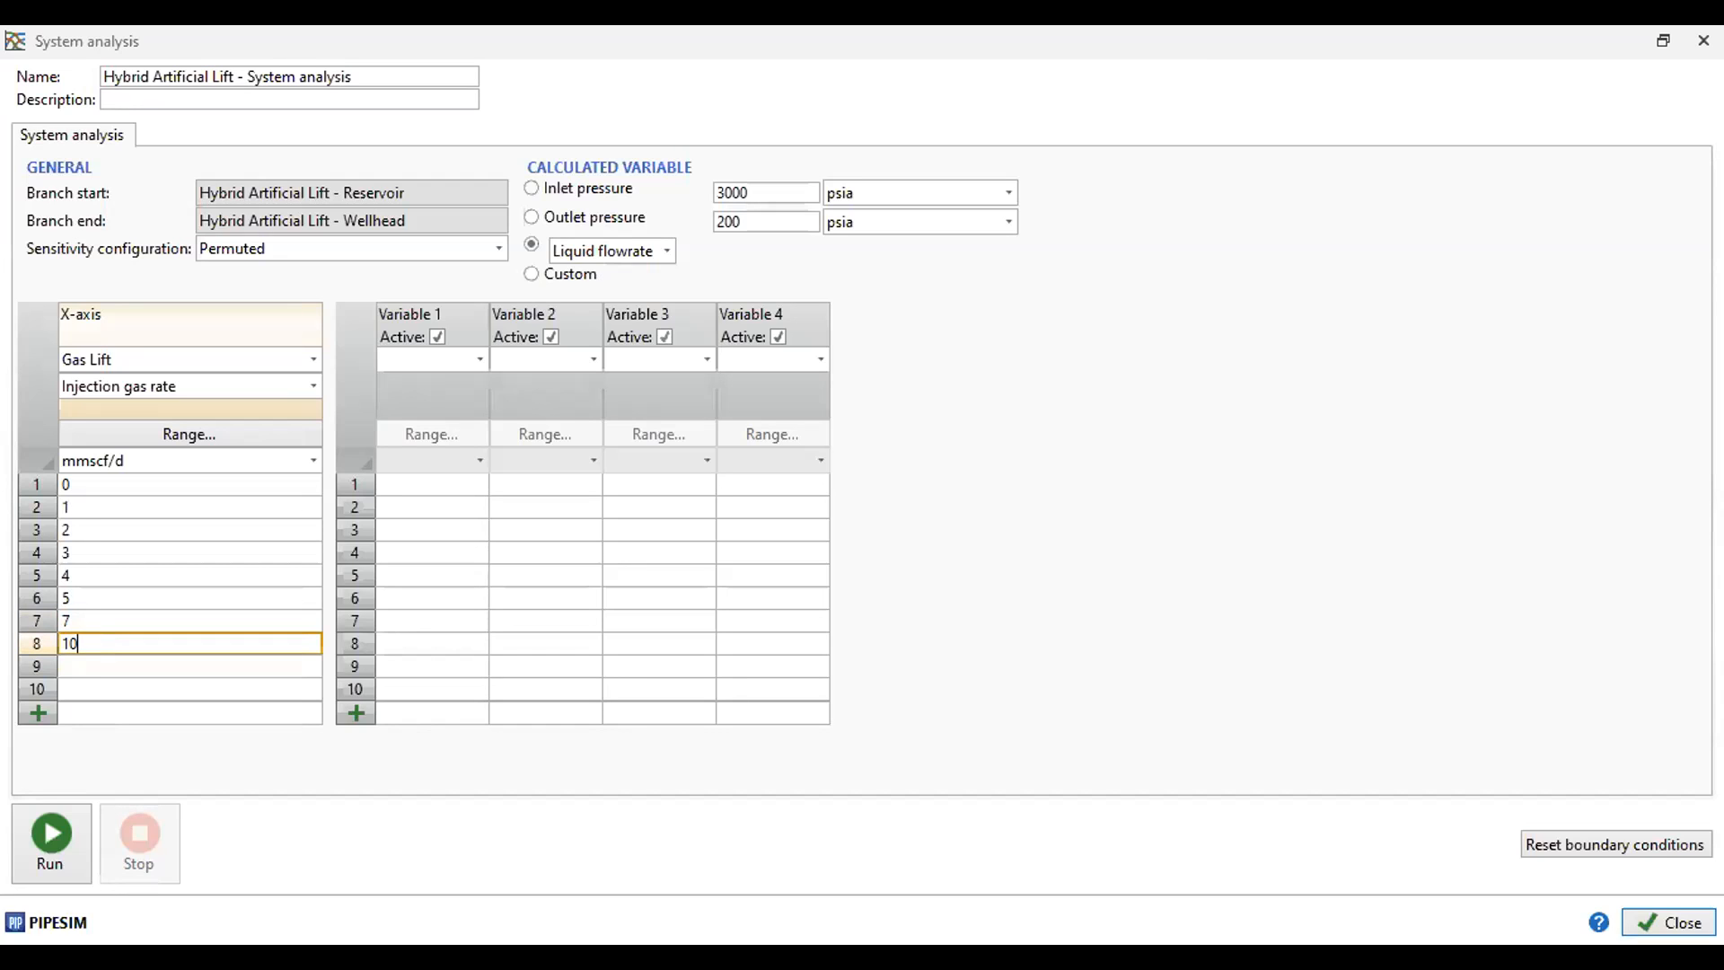
pyautogui.moveTo(110, 486); pyautogui.dragTo(123, 637)
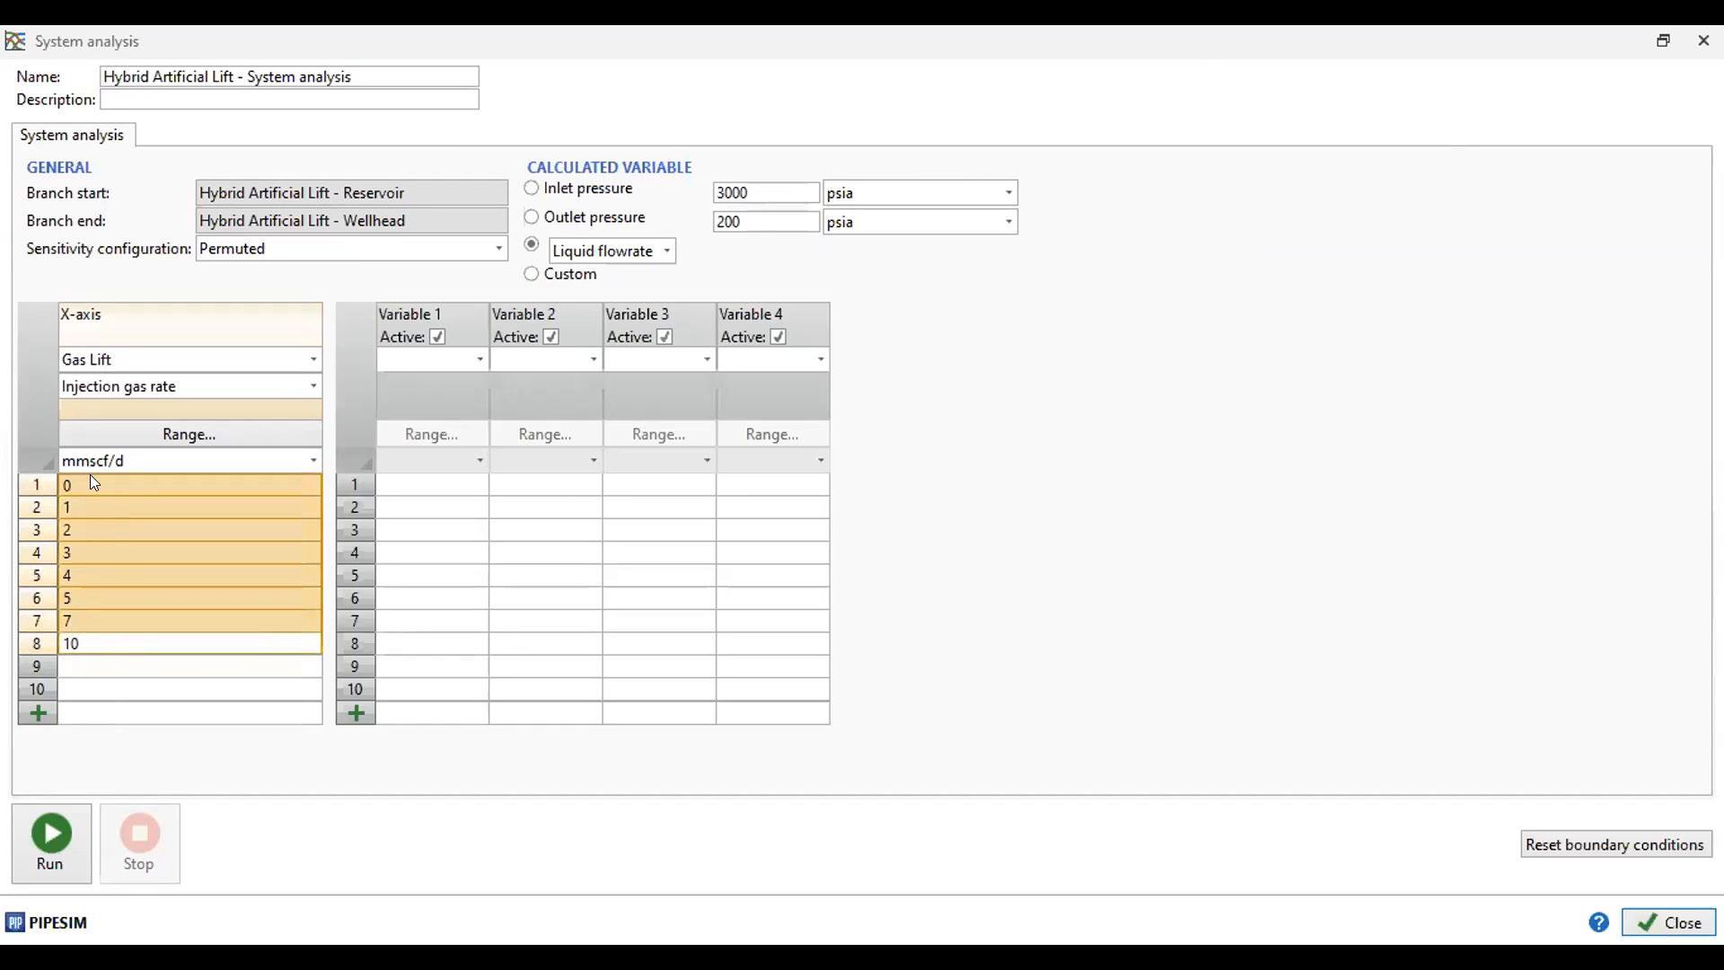
pyautogui.click(100, 645)
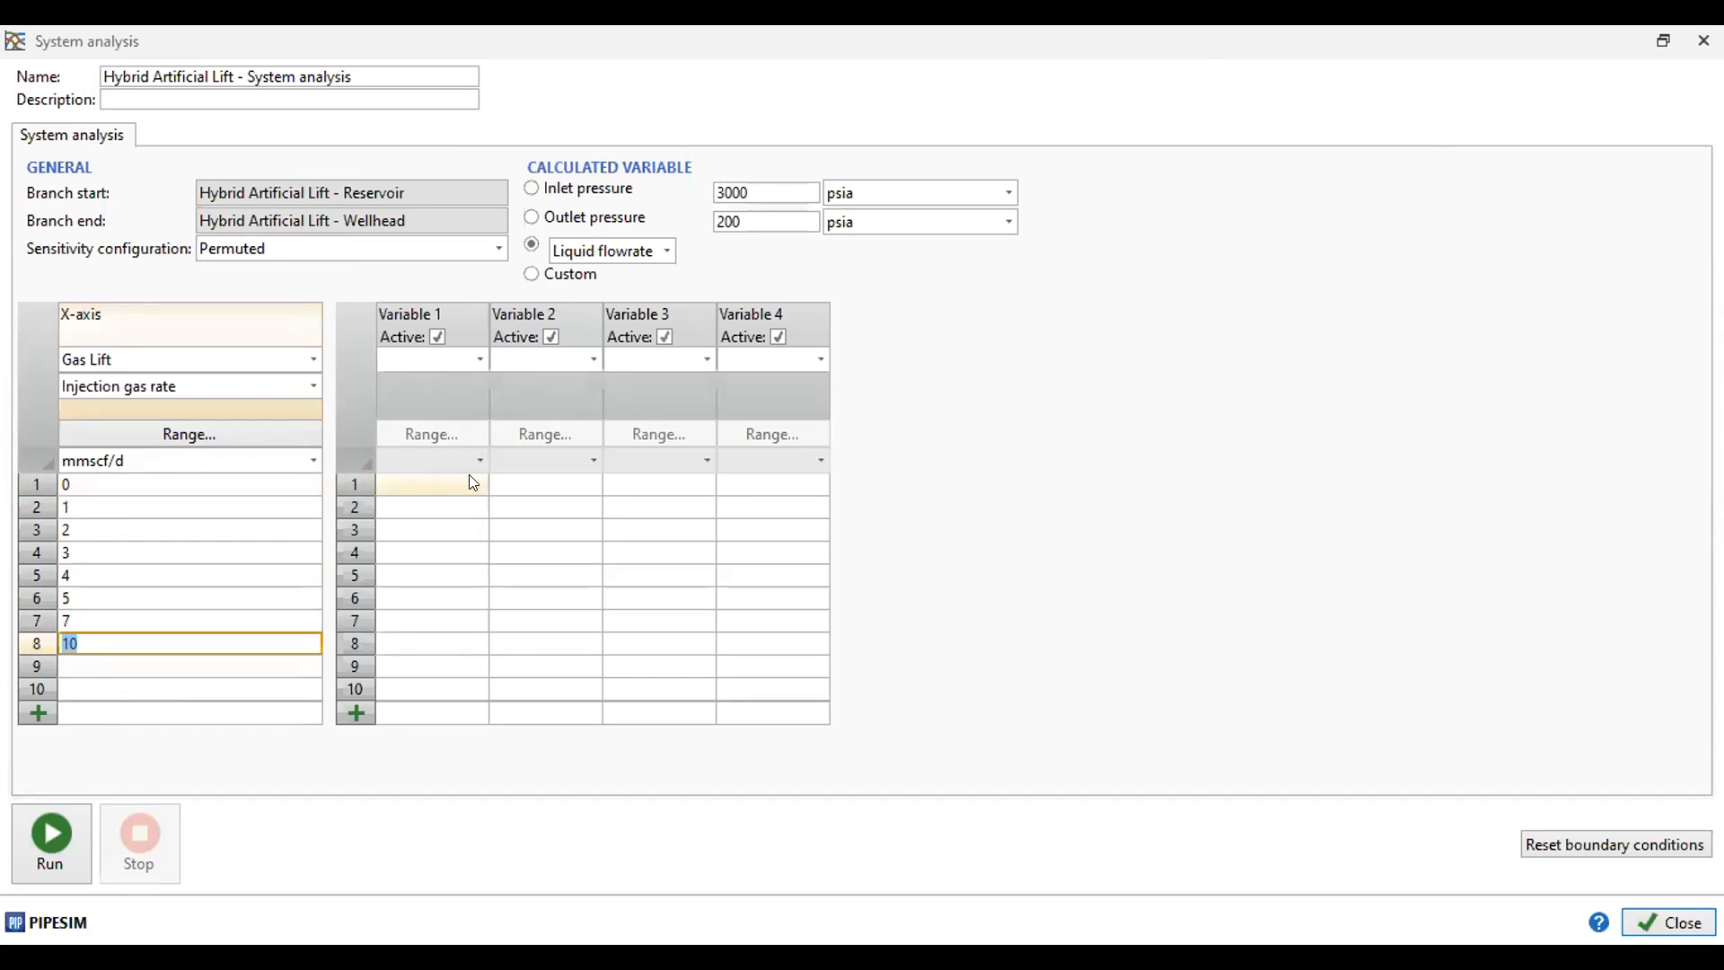
# - Set Variable 1 of the system analysis to the ESP operating frequency
pyautogui.click(474, 360)
pyautogui.click(436, 432)
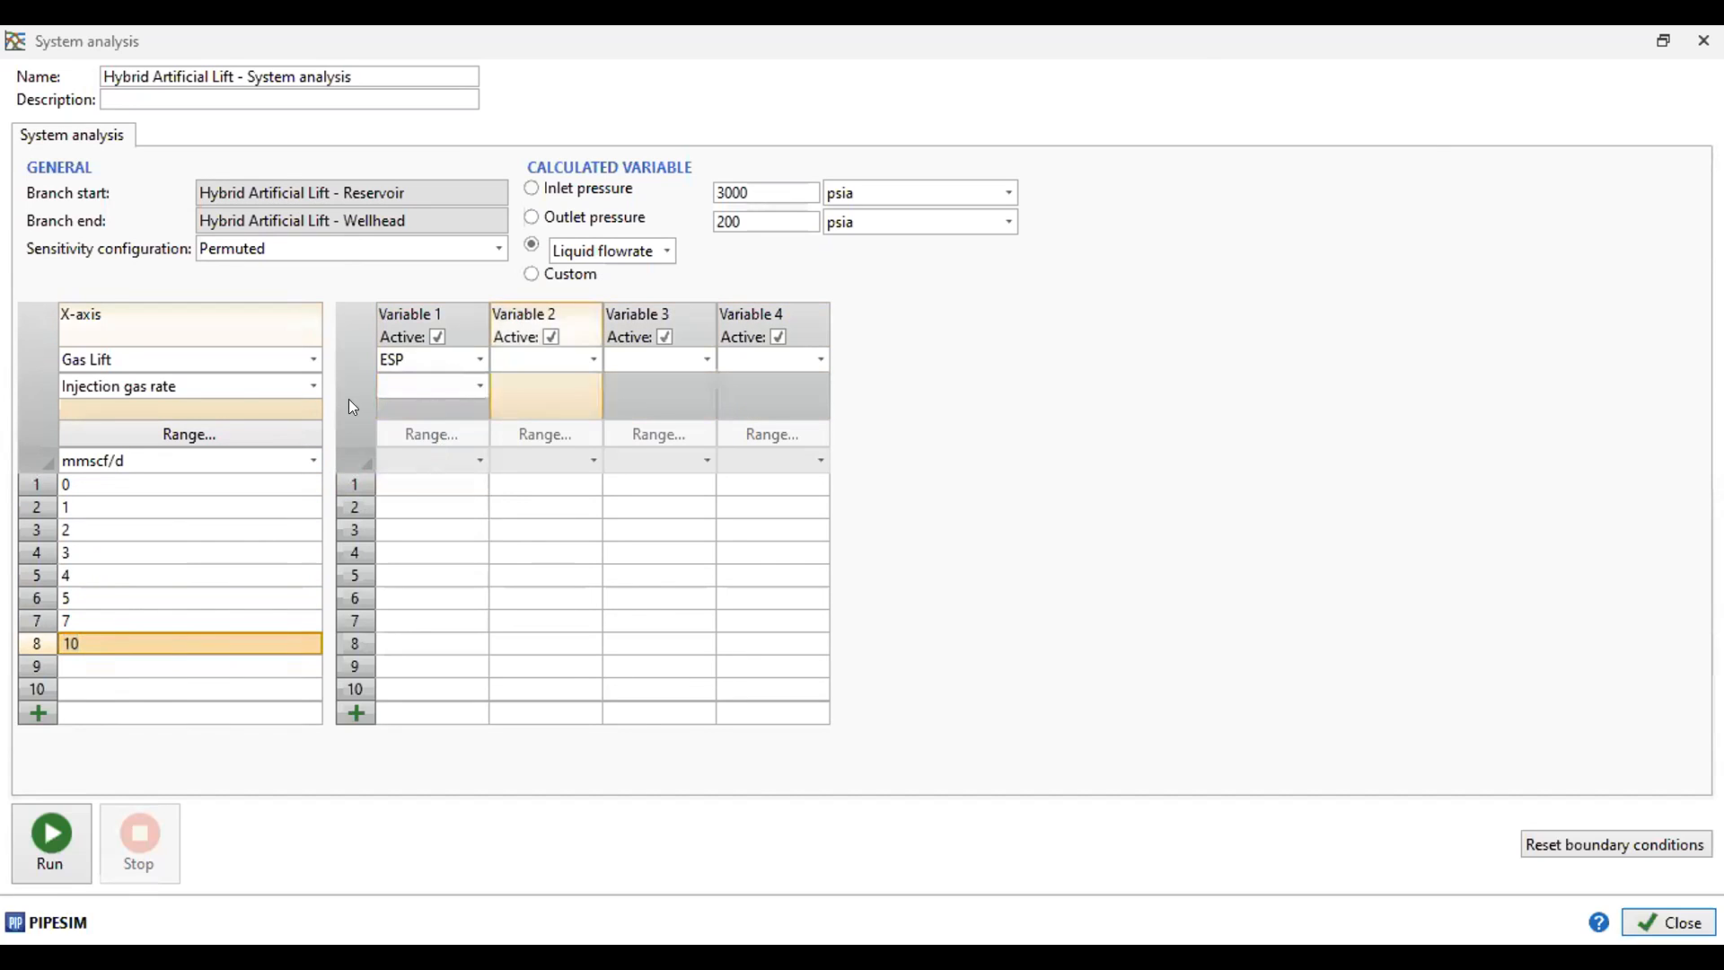
pyautogui.click(473, 387)
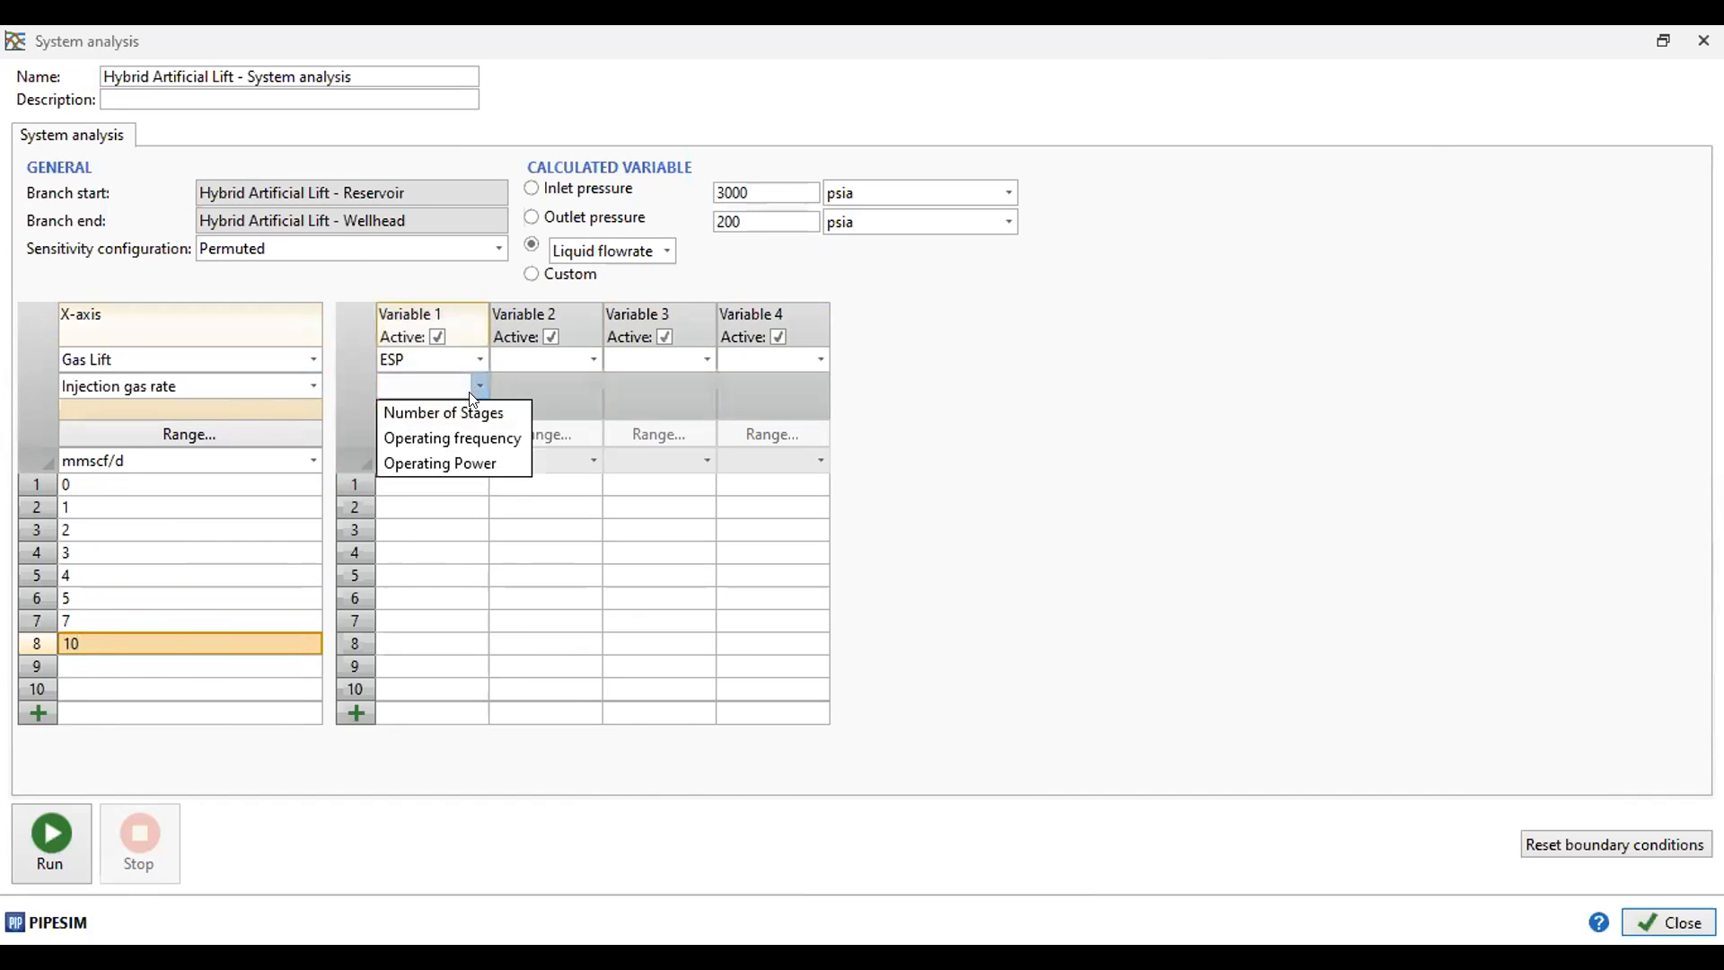
pyautogui.click(475, 438)
# - Enter ESP operating frequencies of 40, 50, 60 and 70 Hz and run the system analysis
pyautogui.click(427, 484)
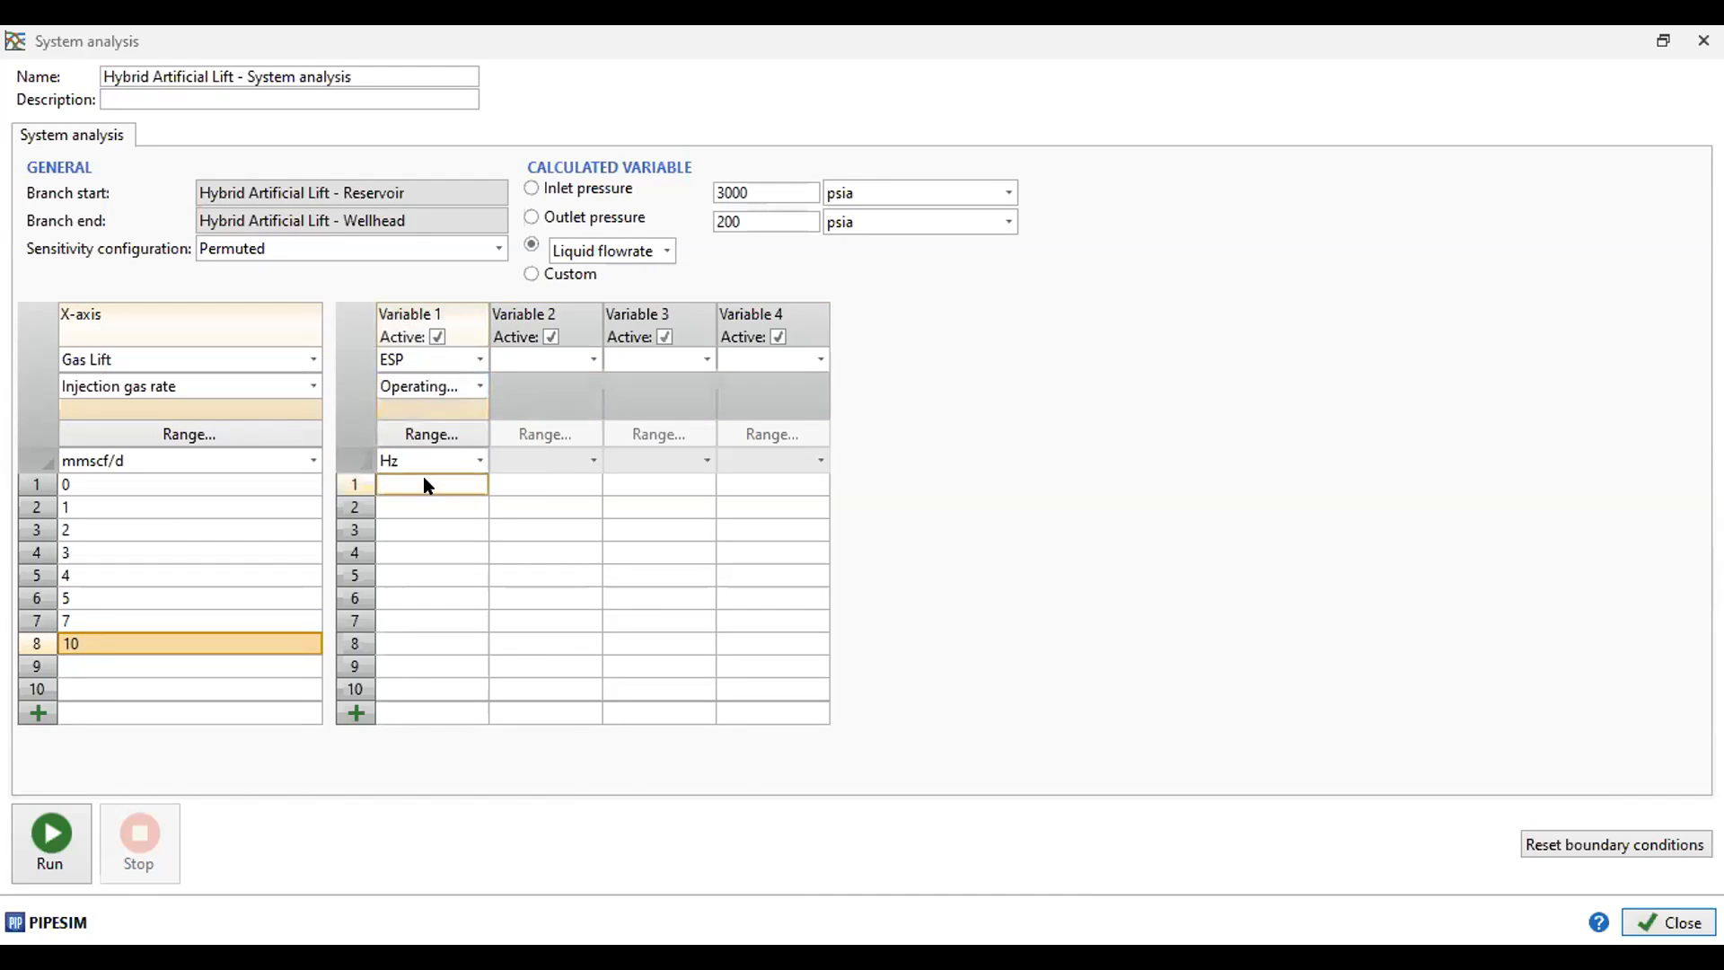
pyautogui.write('3')
pyautogui.press('BackSpace')
pyautogui.write('40')
pyautogui.click(439, 504)
pyautogui.write('50')
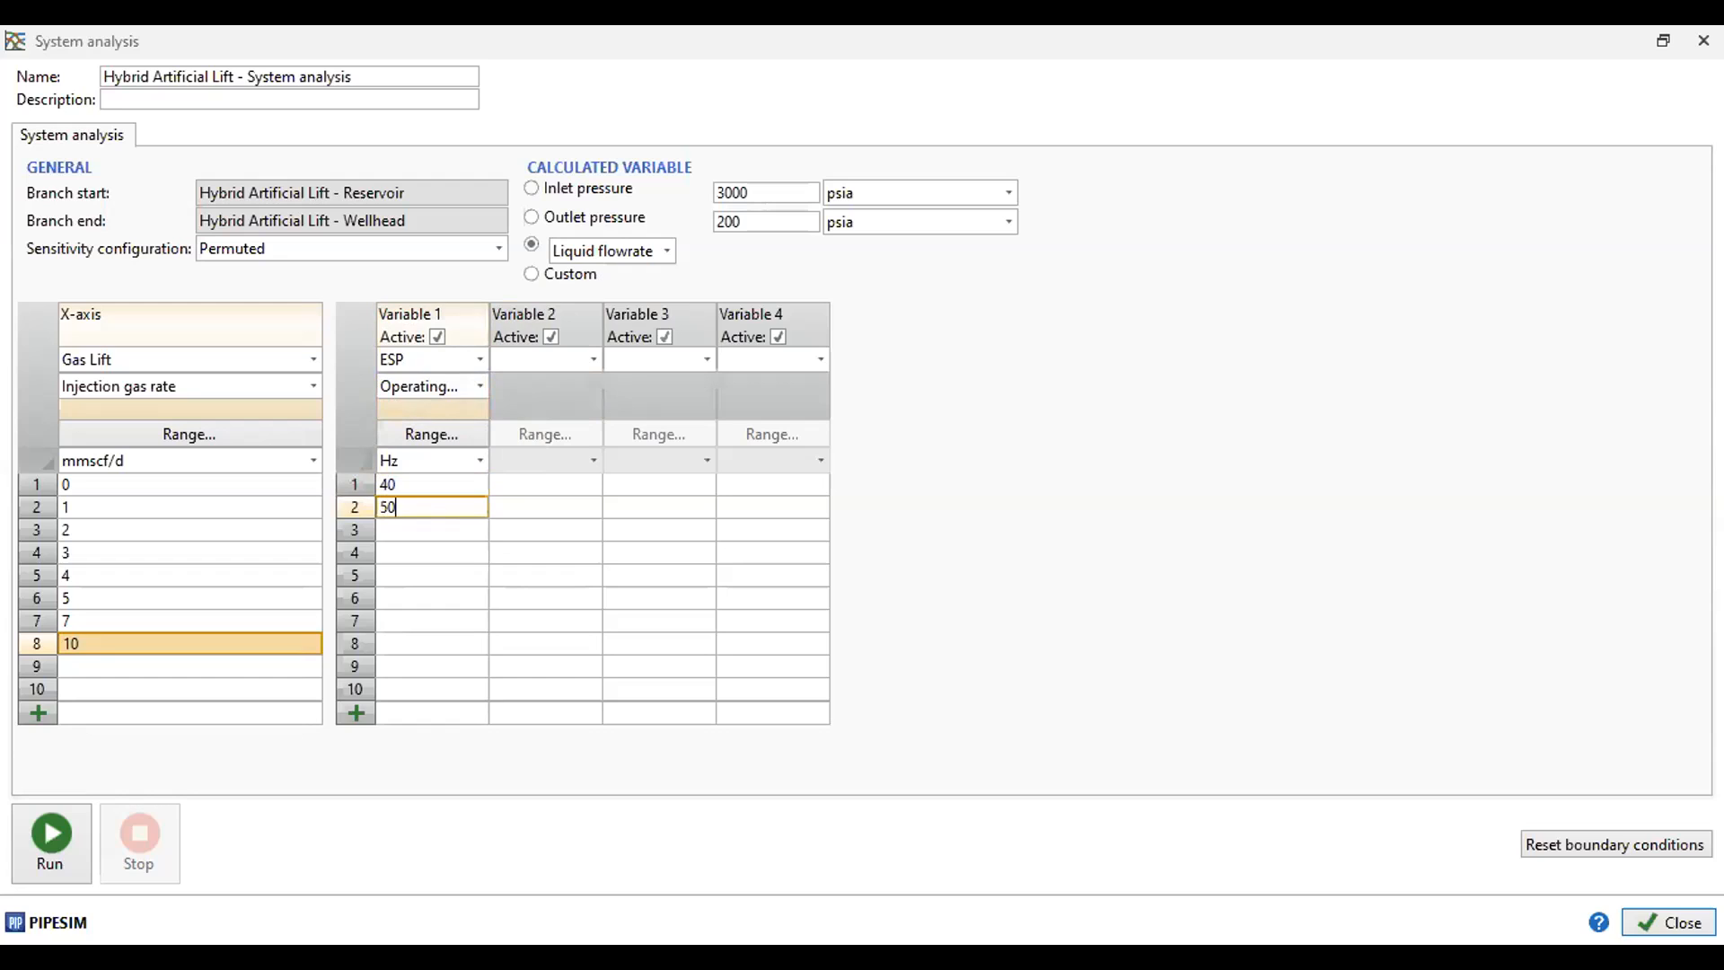
pyautogui.click(444, 522)
pyautogui.write('60')
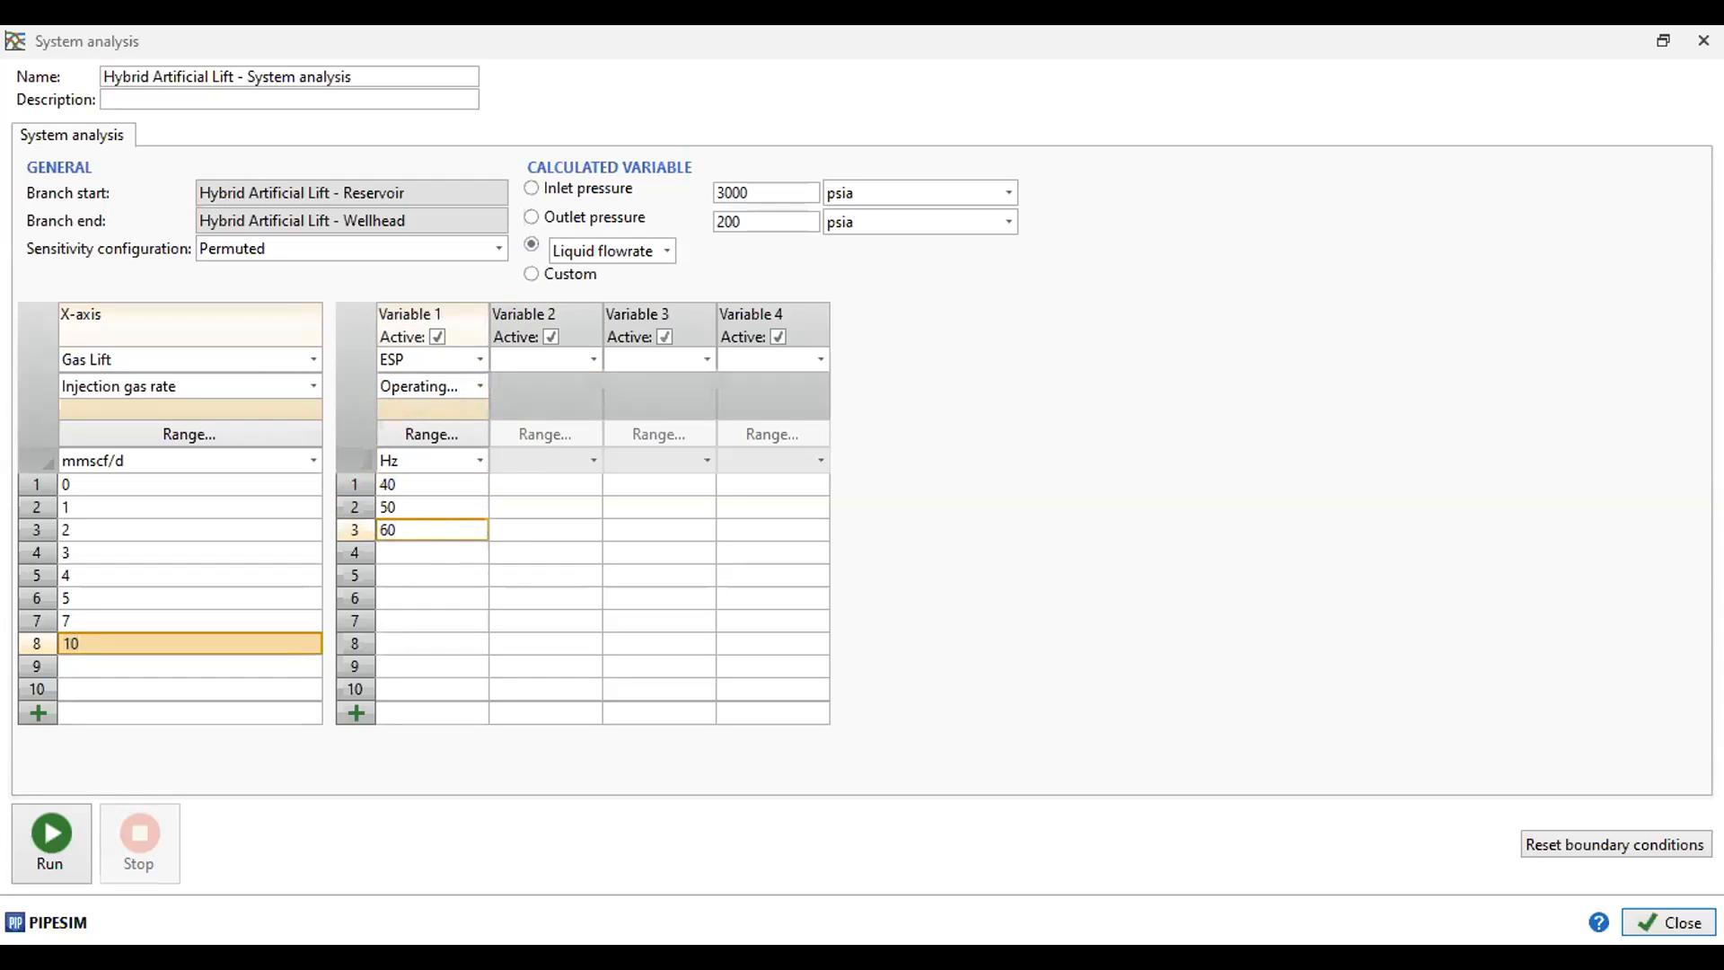
pyautogui.click(437, 557)
pyautogui.write('70')
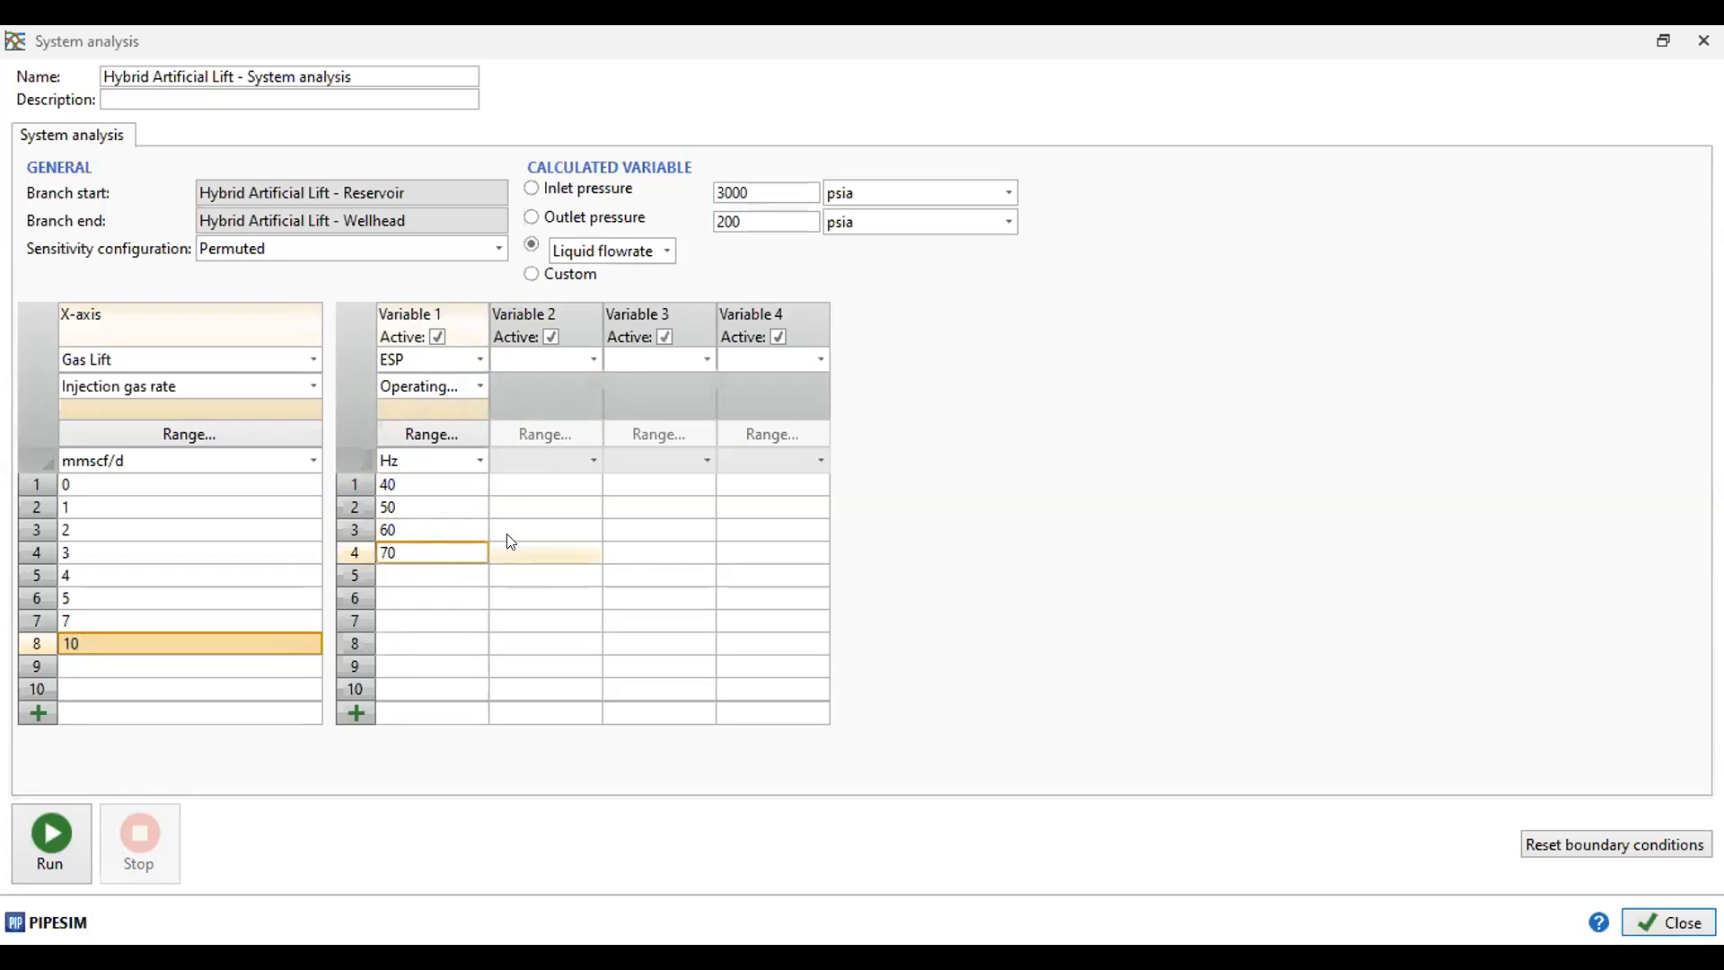
pyautogui.click(431, 532)
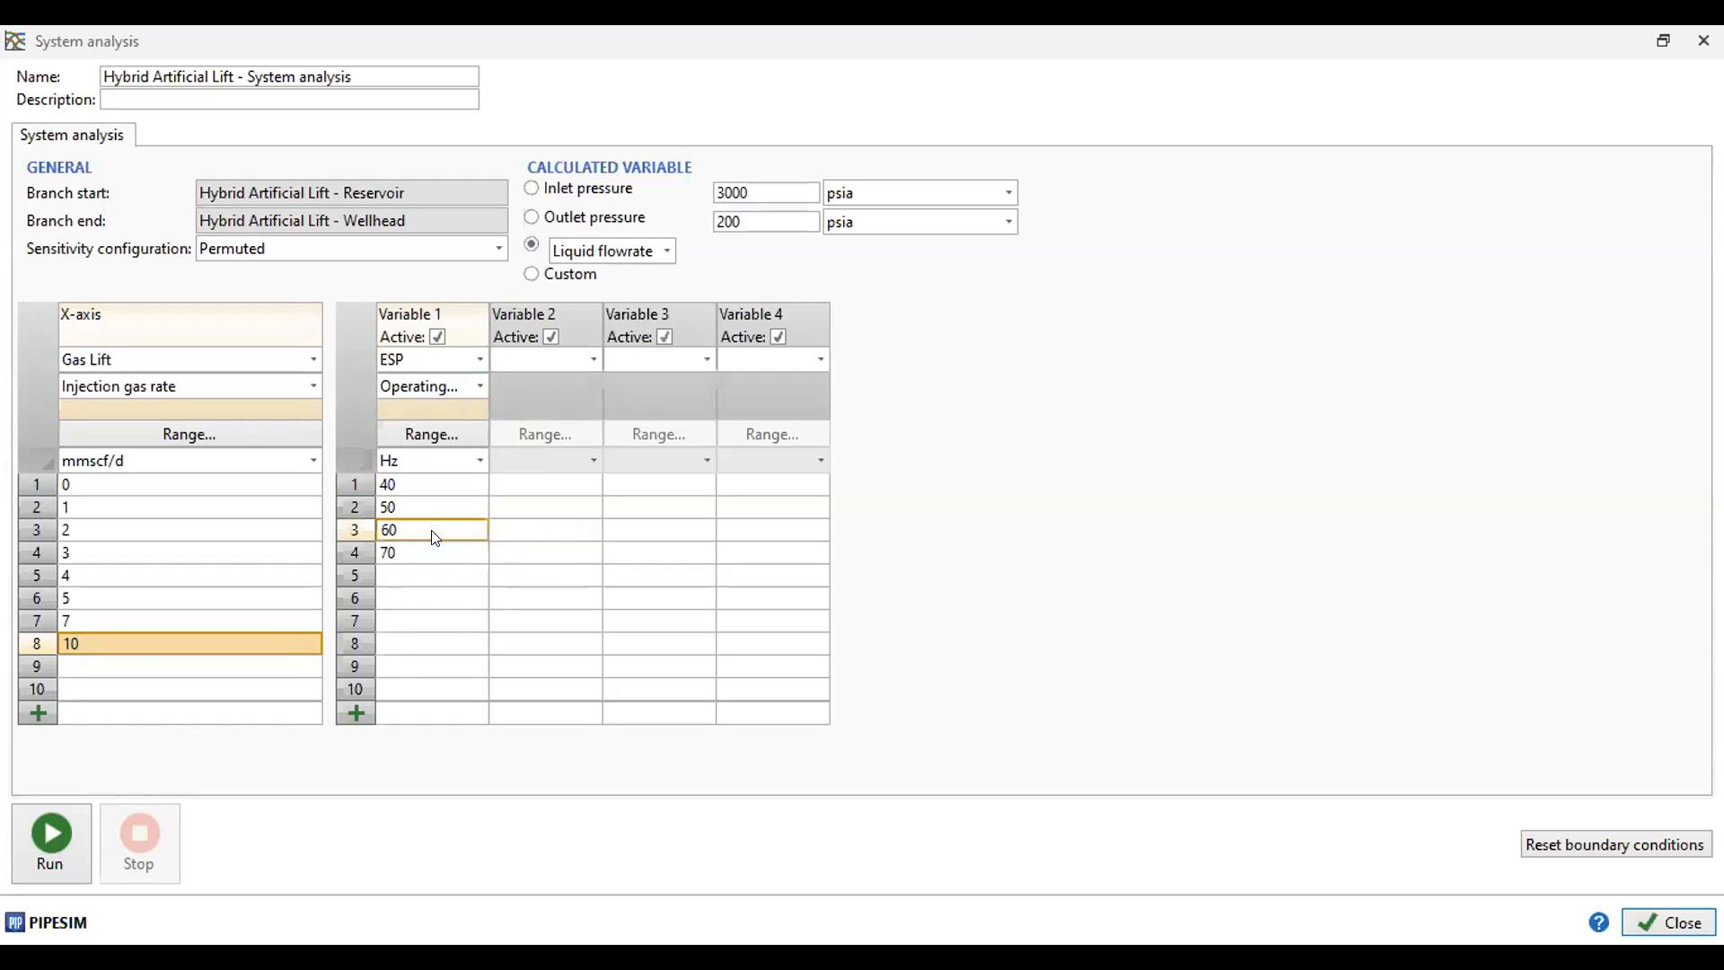
pyautogui.click(436, 486)
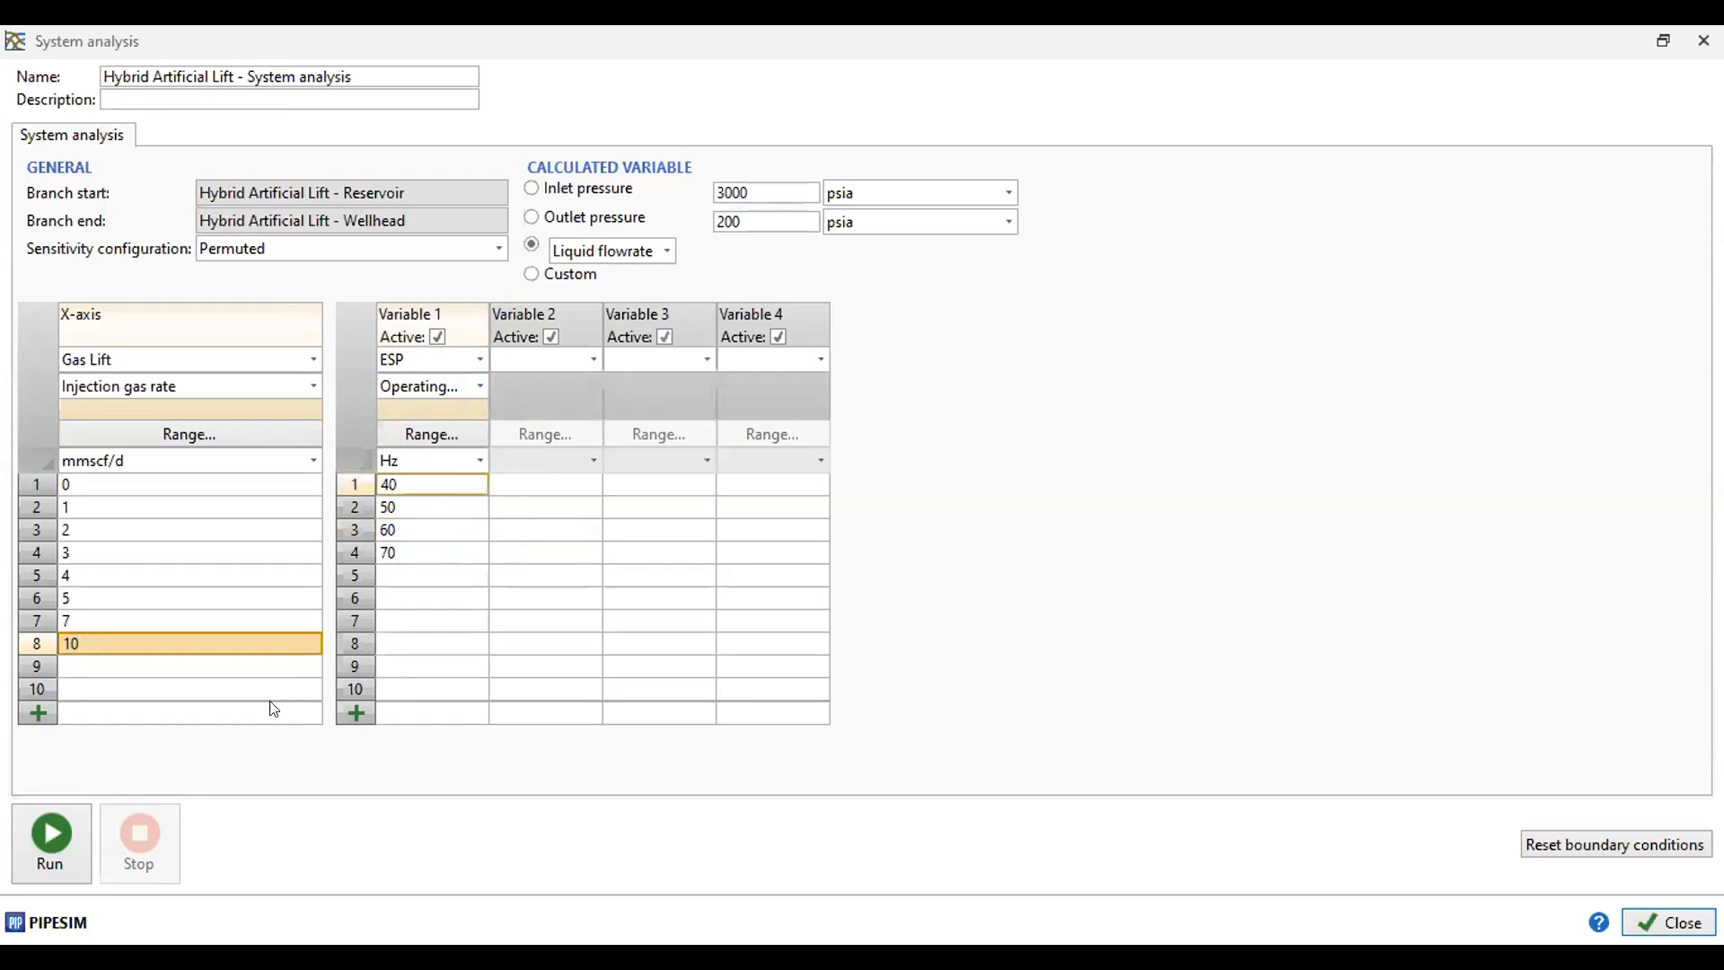
pyautogui.click(70, 842)
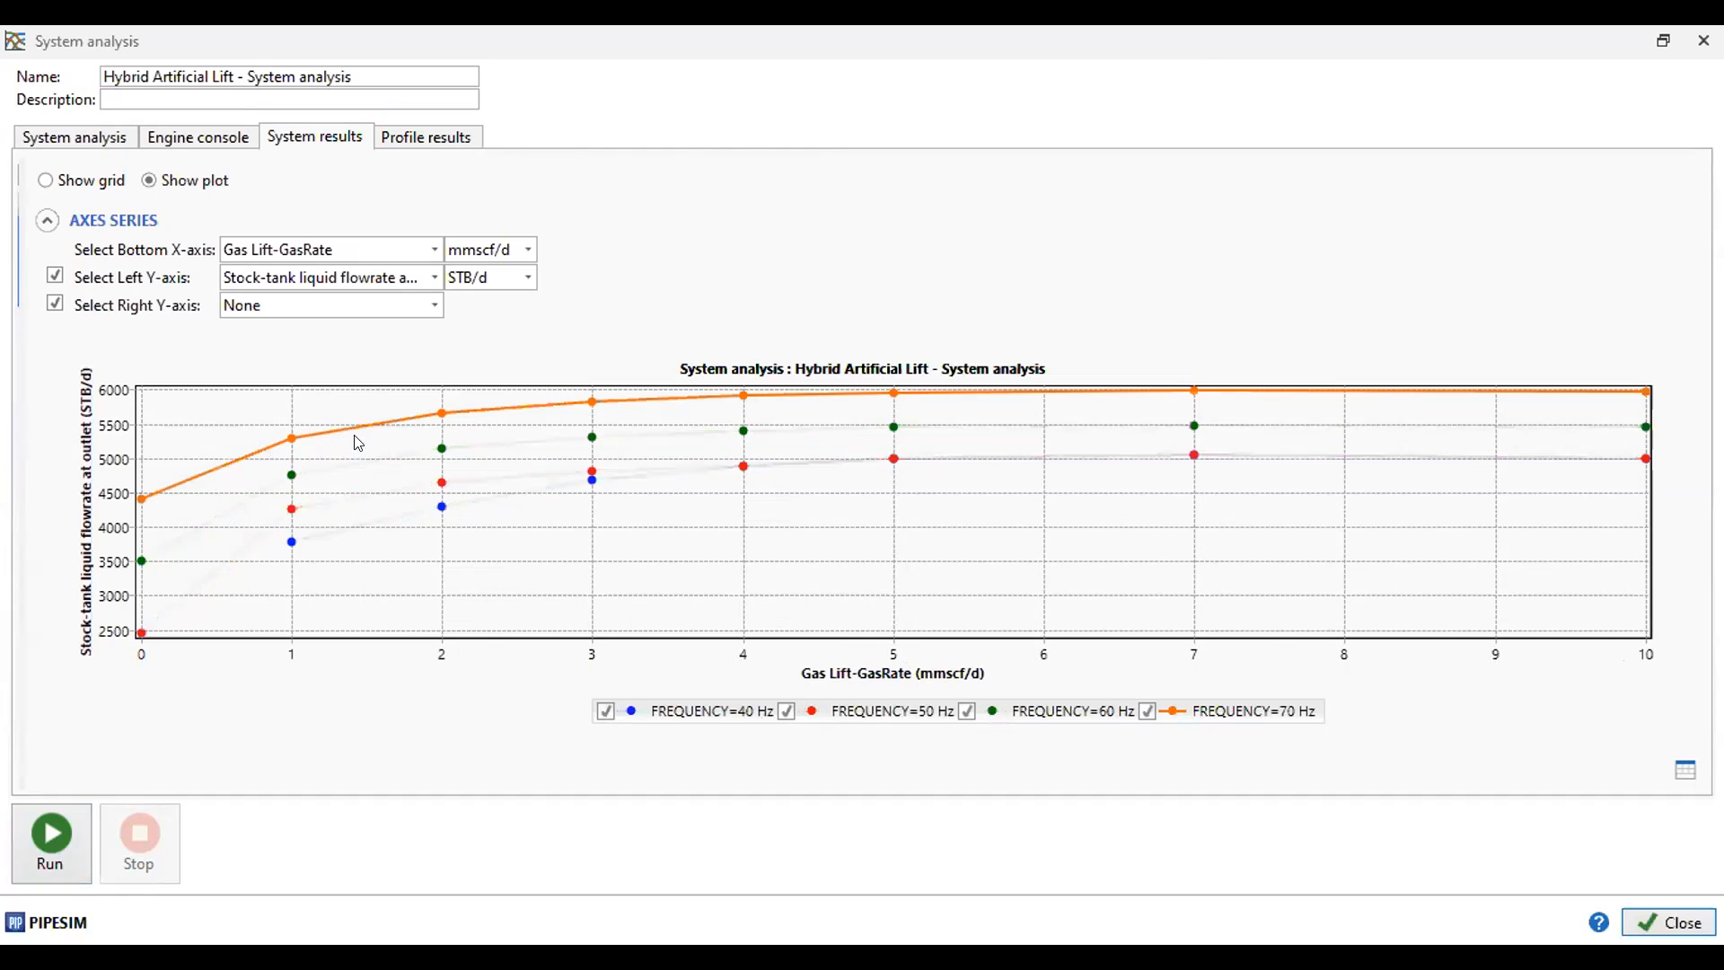
# - Hide the 50, 60 and 70 Hz curves in the system results plot to examine the 40 Hz curve alone
pyautogui.click(786, 711)
pyautogui.click(966, 711)
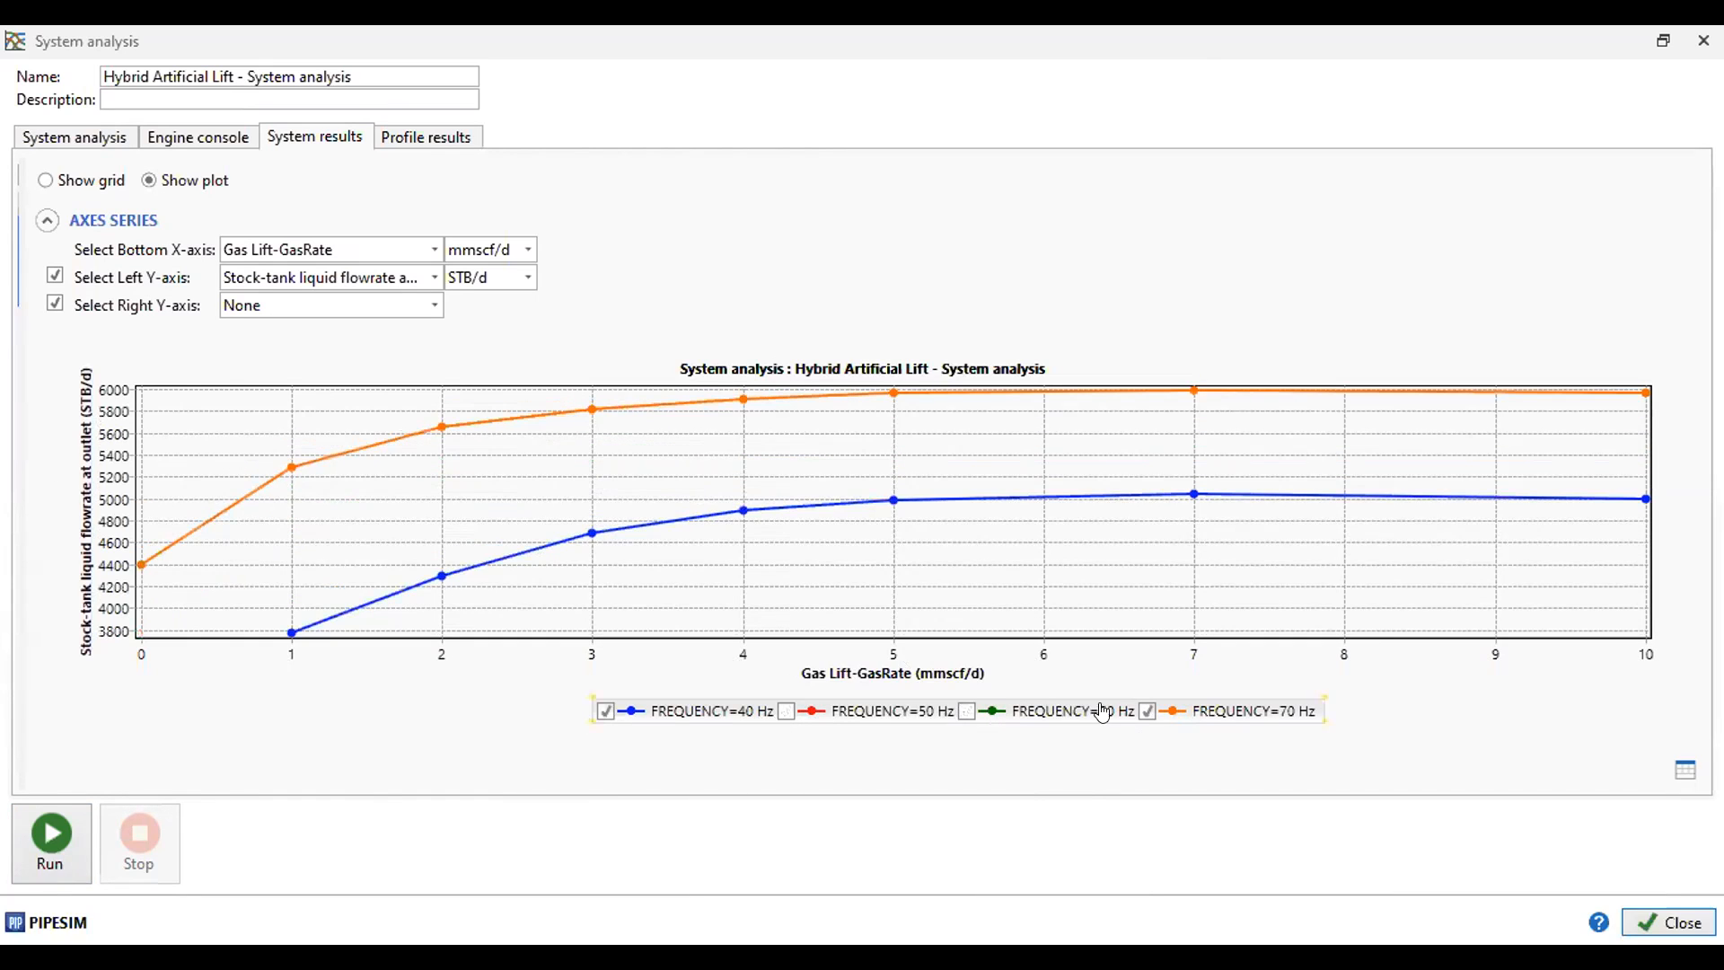
pyautogui.click(1144, 711)
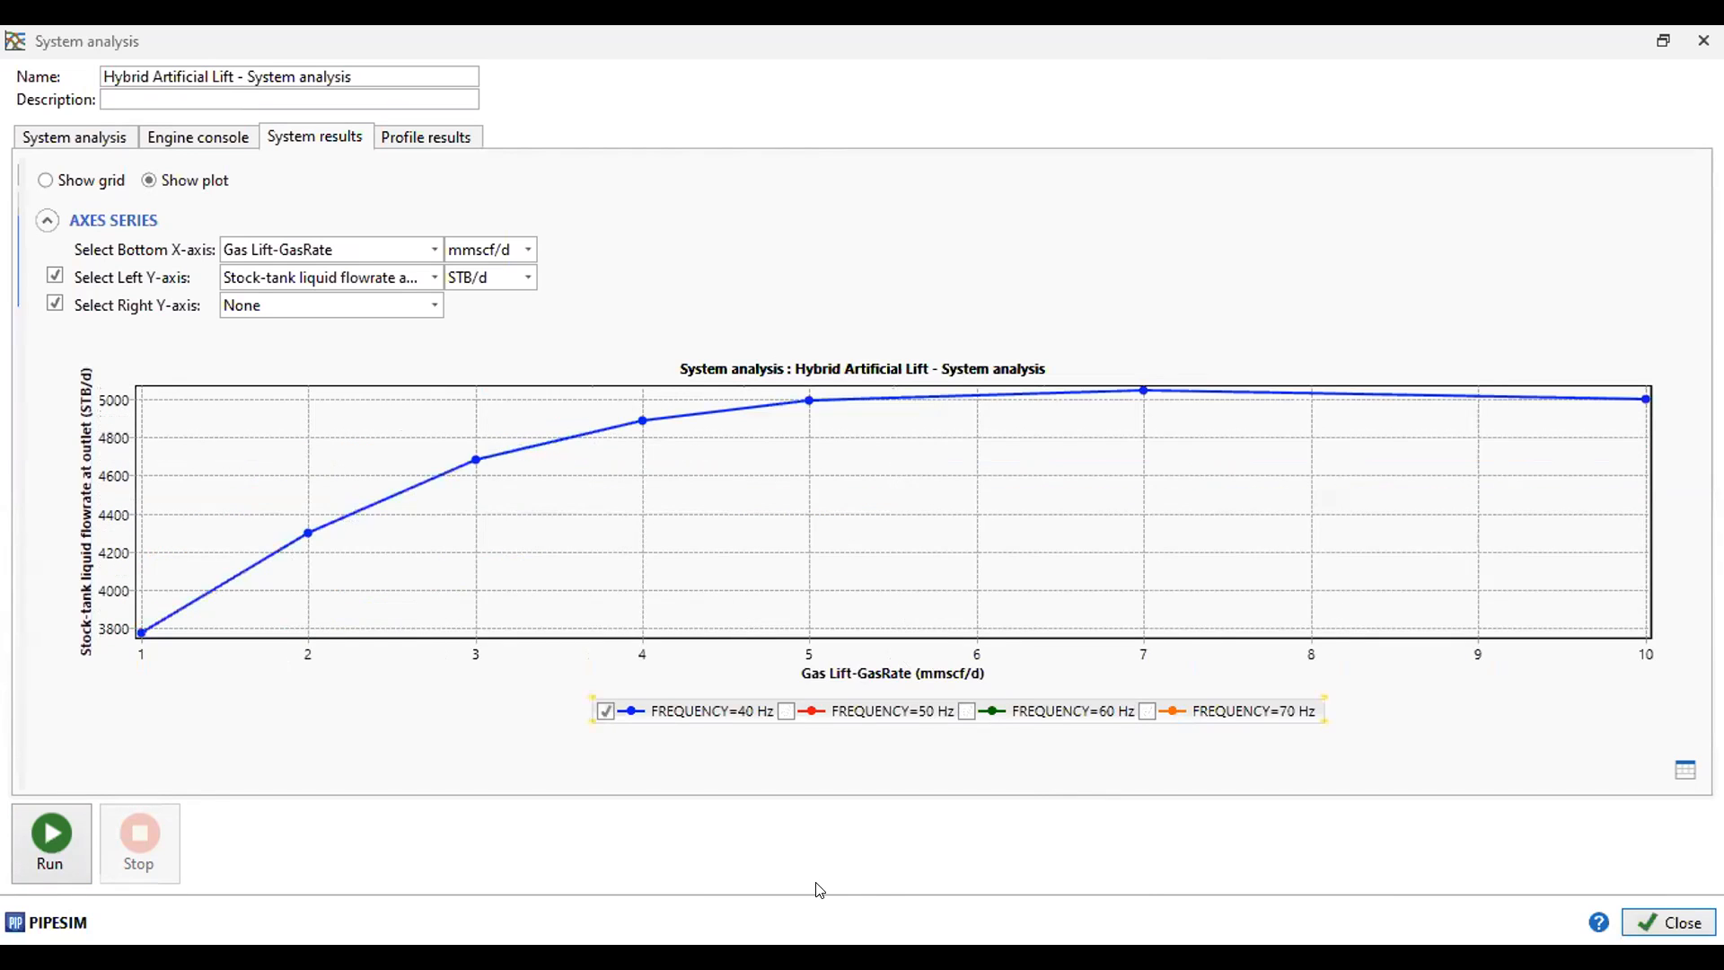
# - Show the 50, 60 and 70 Hz curves again to compare all frequencies against the gas lift rate
pyautogui.click(786, 711)
pyautogui.click(966, 711)
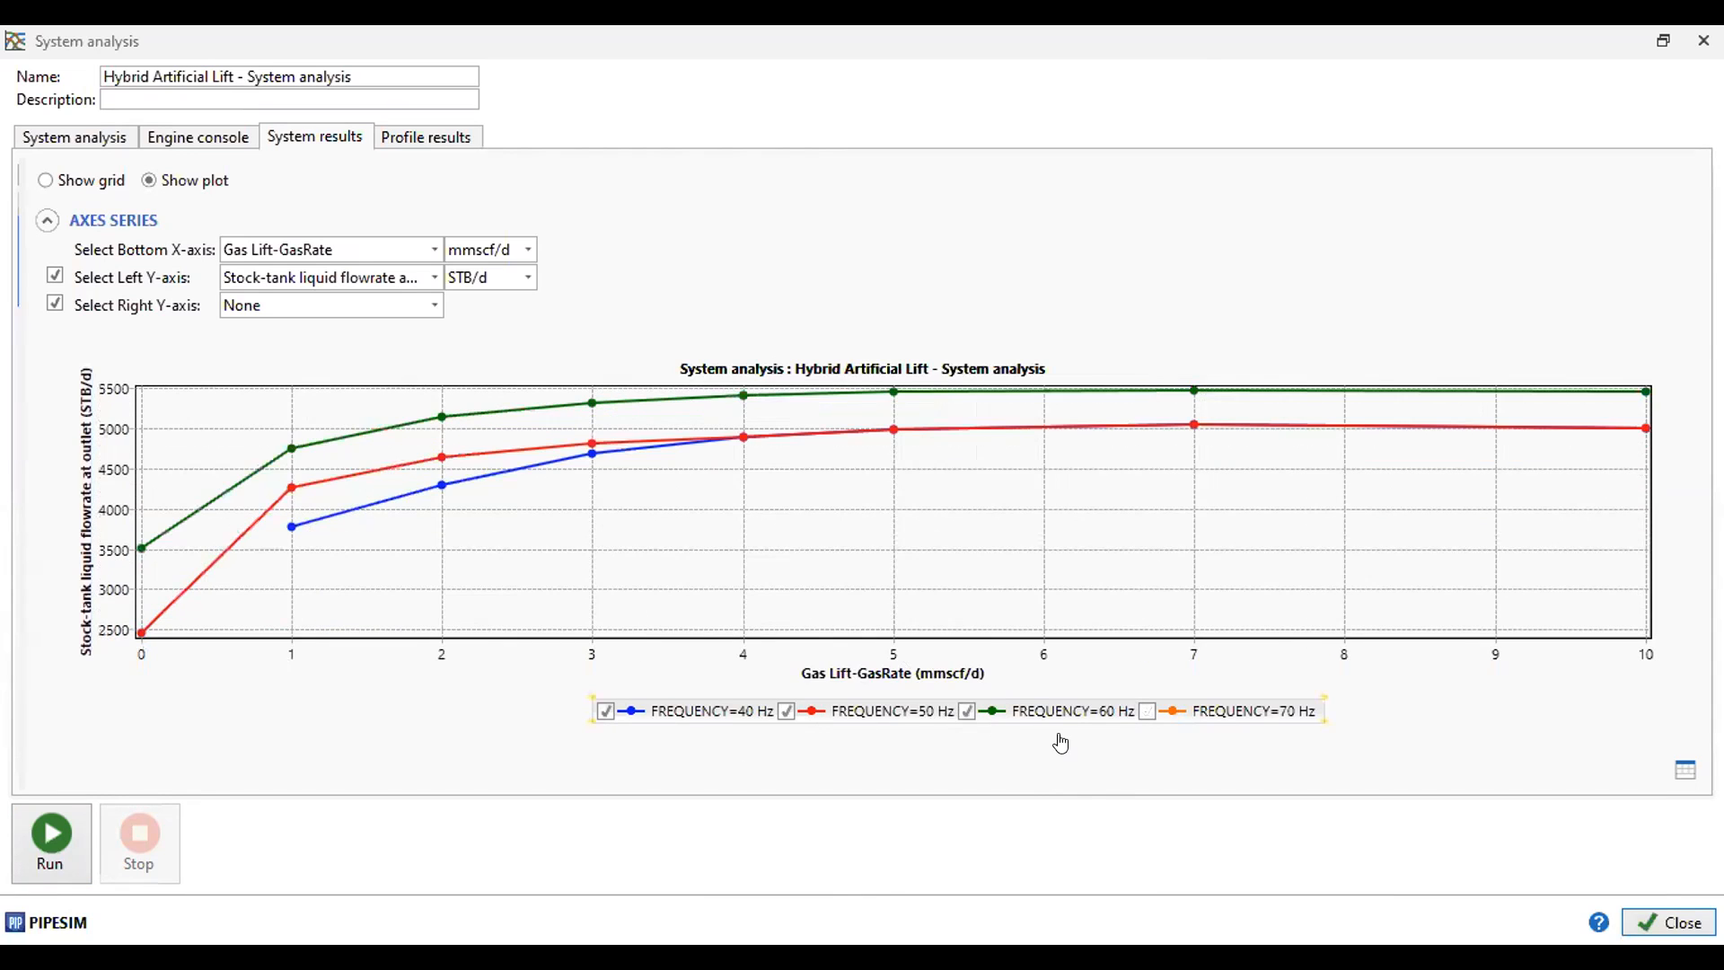
pyautogui.click(1146, 711)
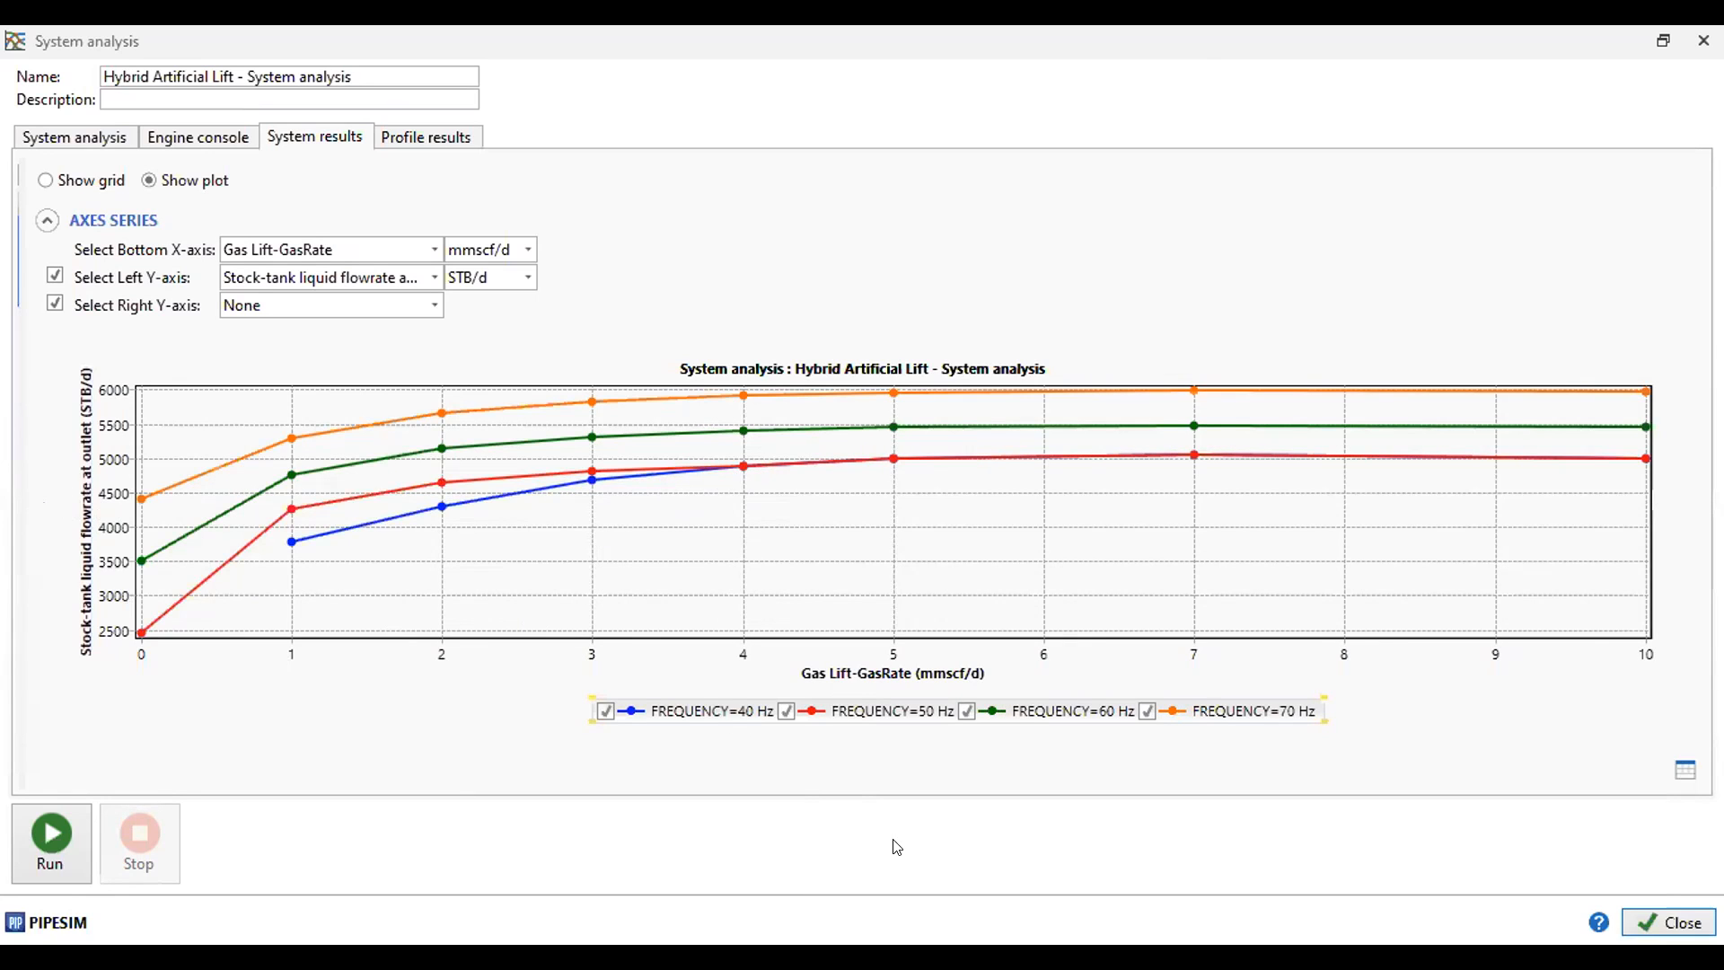
# - Isolate the 70 Hz curve by hiding the 40, 50 and 60 Hz curves, and return to the system analysis setup
pyautogui.click(737, 468)
pyautogui.click(605, 710)
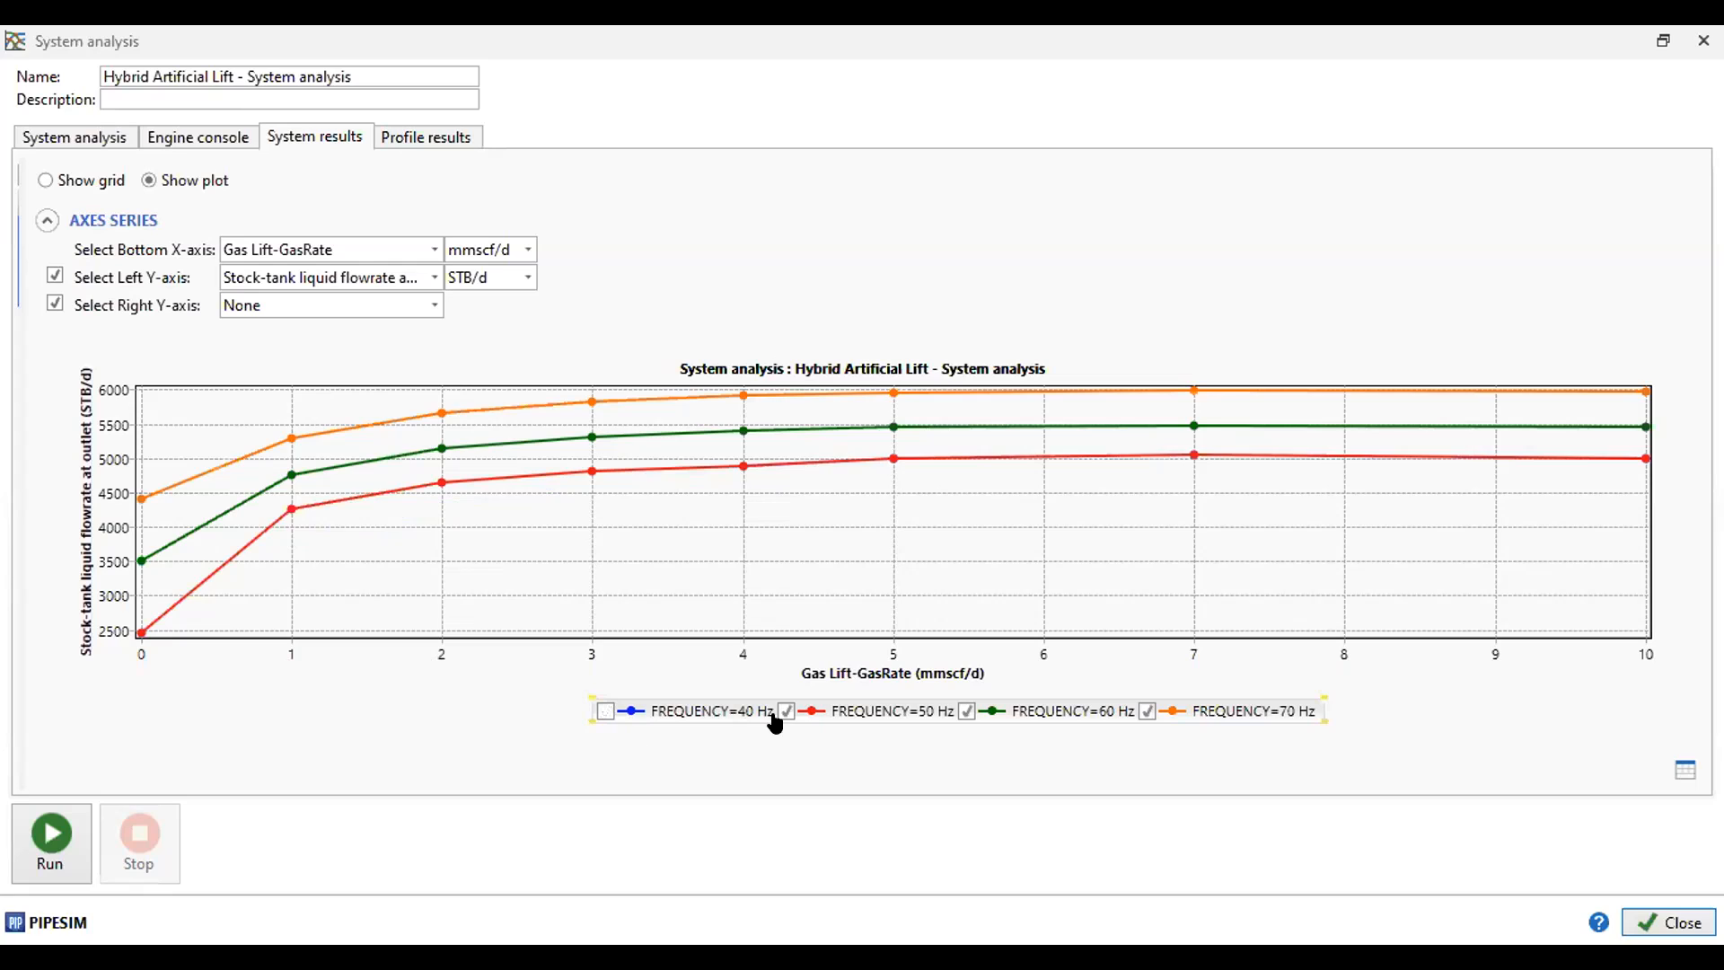
pyautogui.click(786, 710)
pyautogui.click(966, 710)
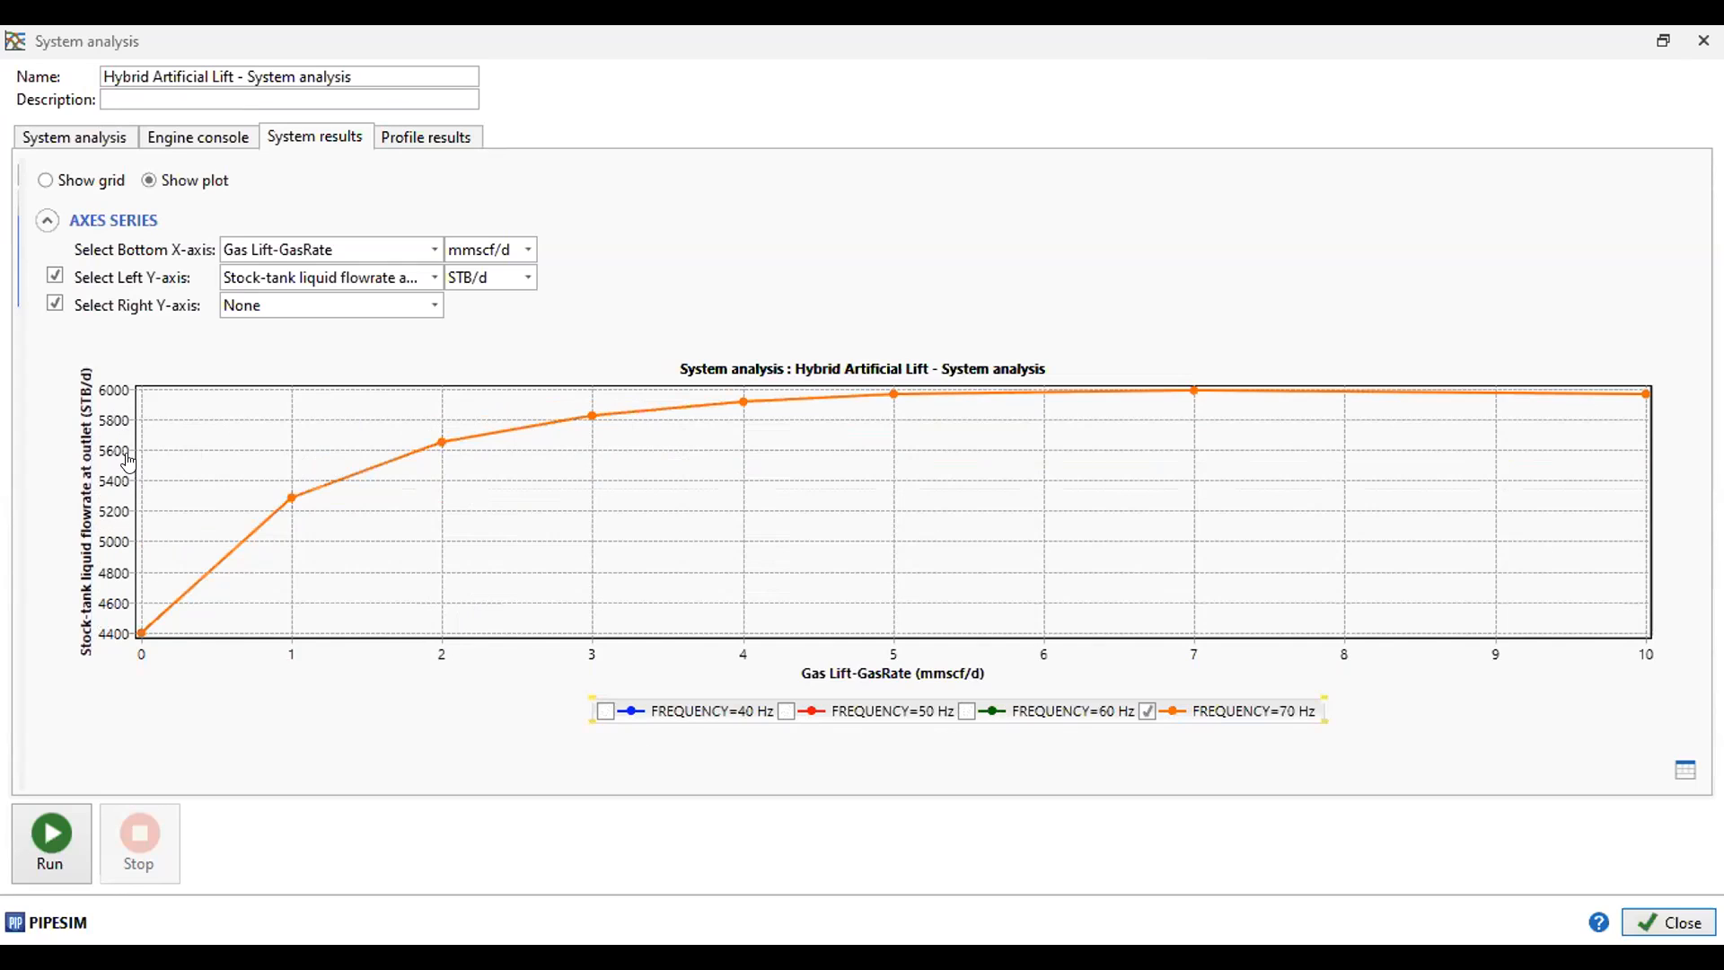
pyautogui.click(87, 148)
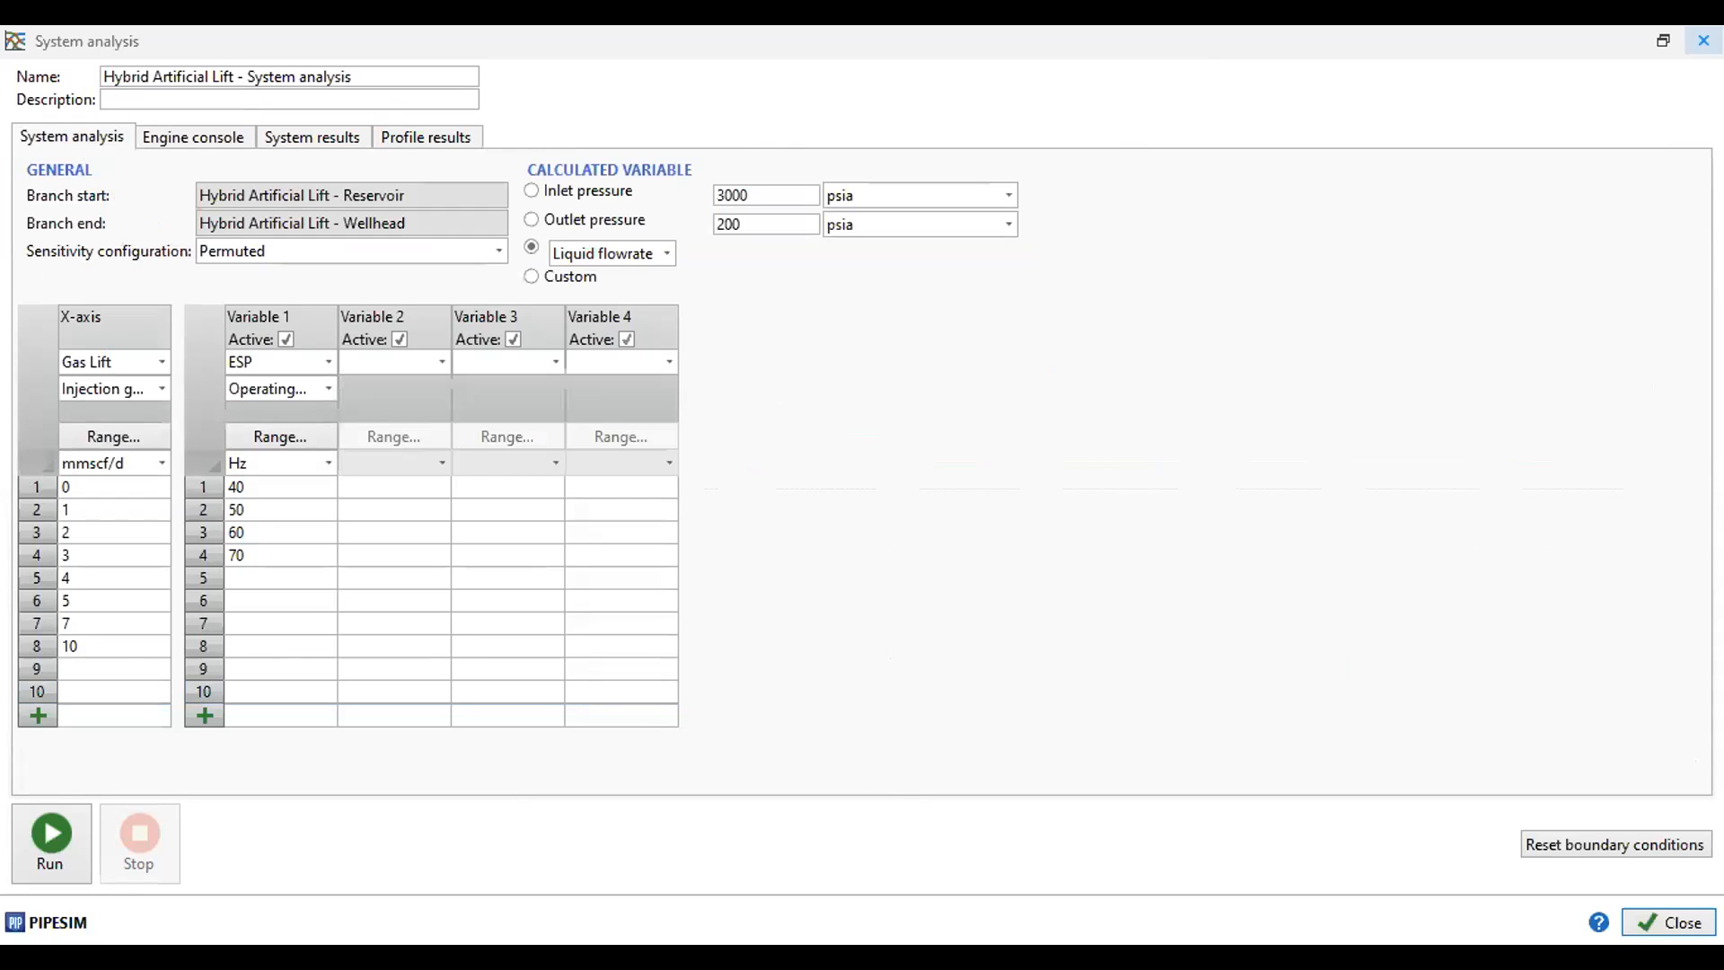